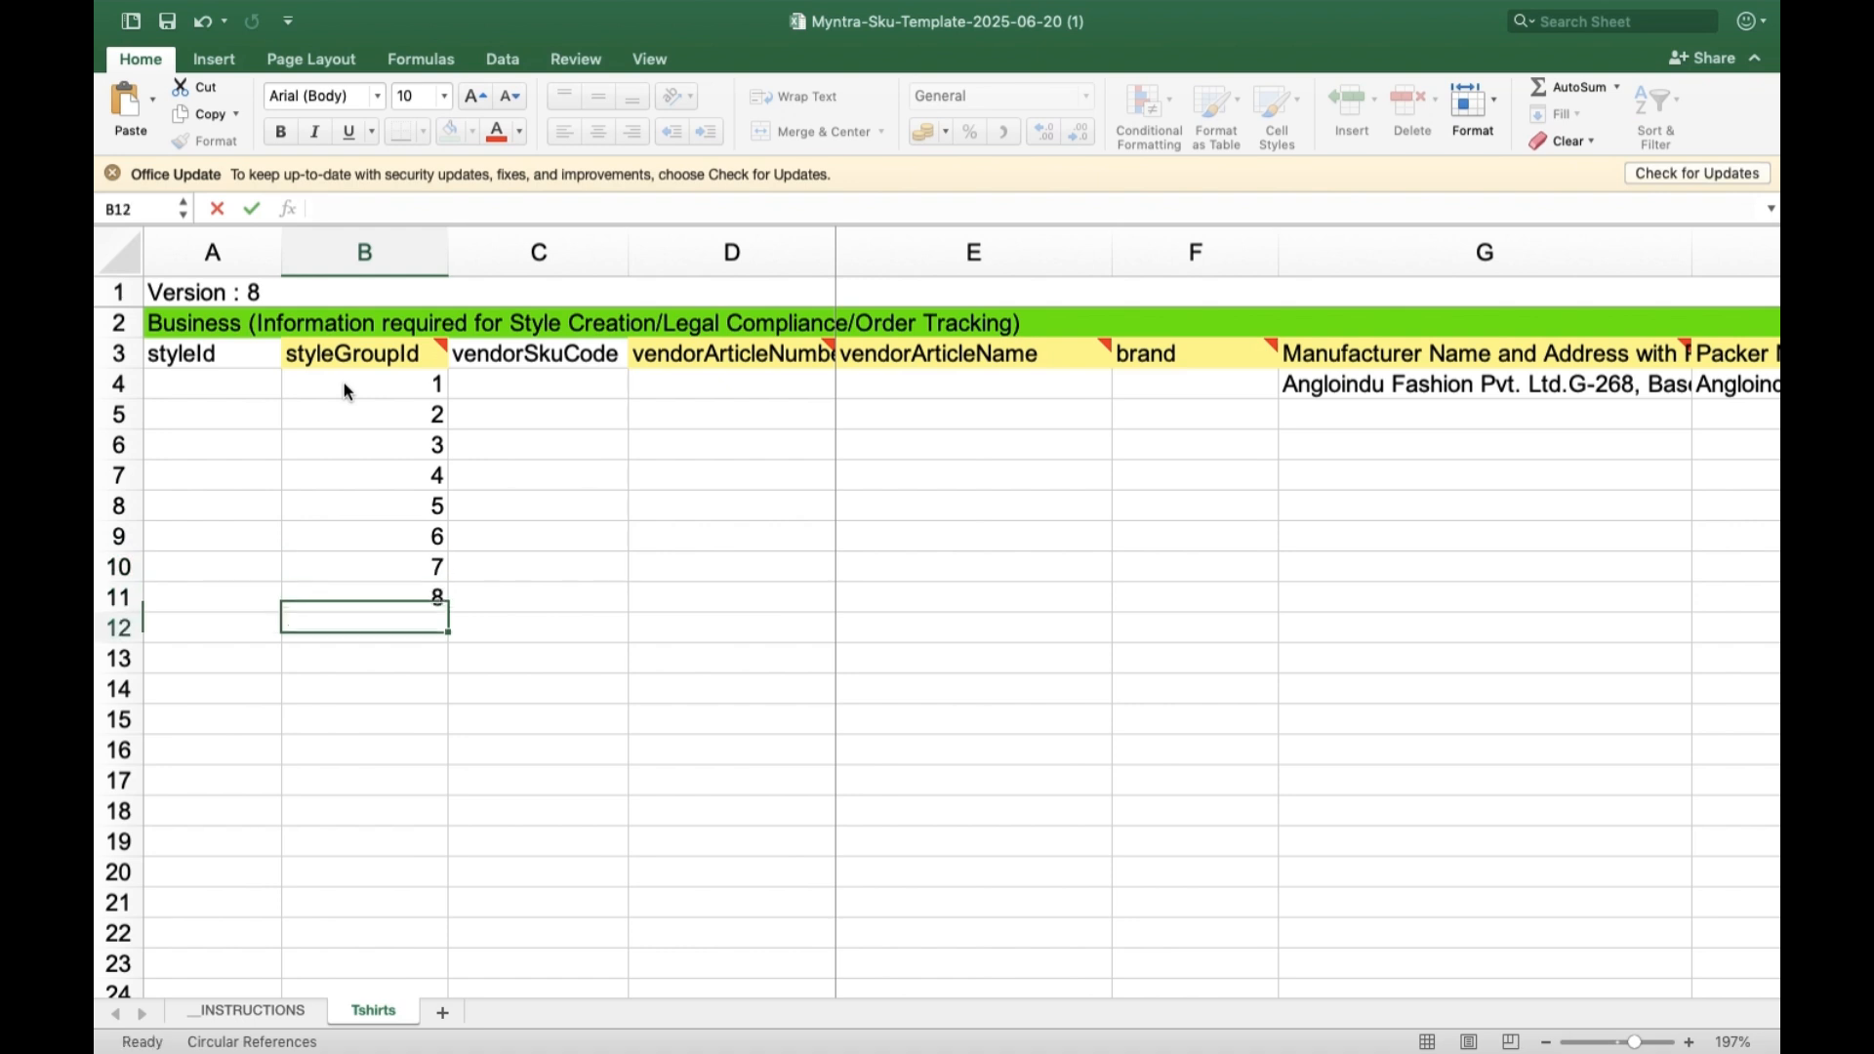
# Continue the styleGroupId numbering with 9, 10, 11 and 12 in cells B12 to B15.
pyautogui.write('9')
pyautogui.press('Return')
pyautogui.write('10')
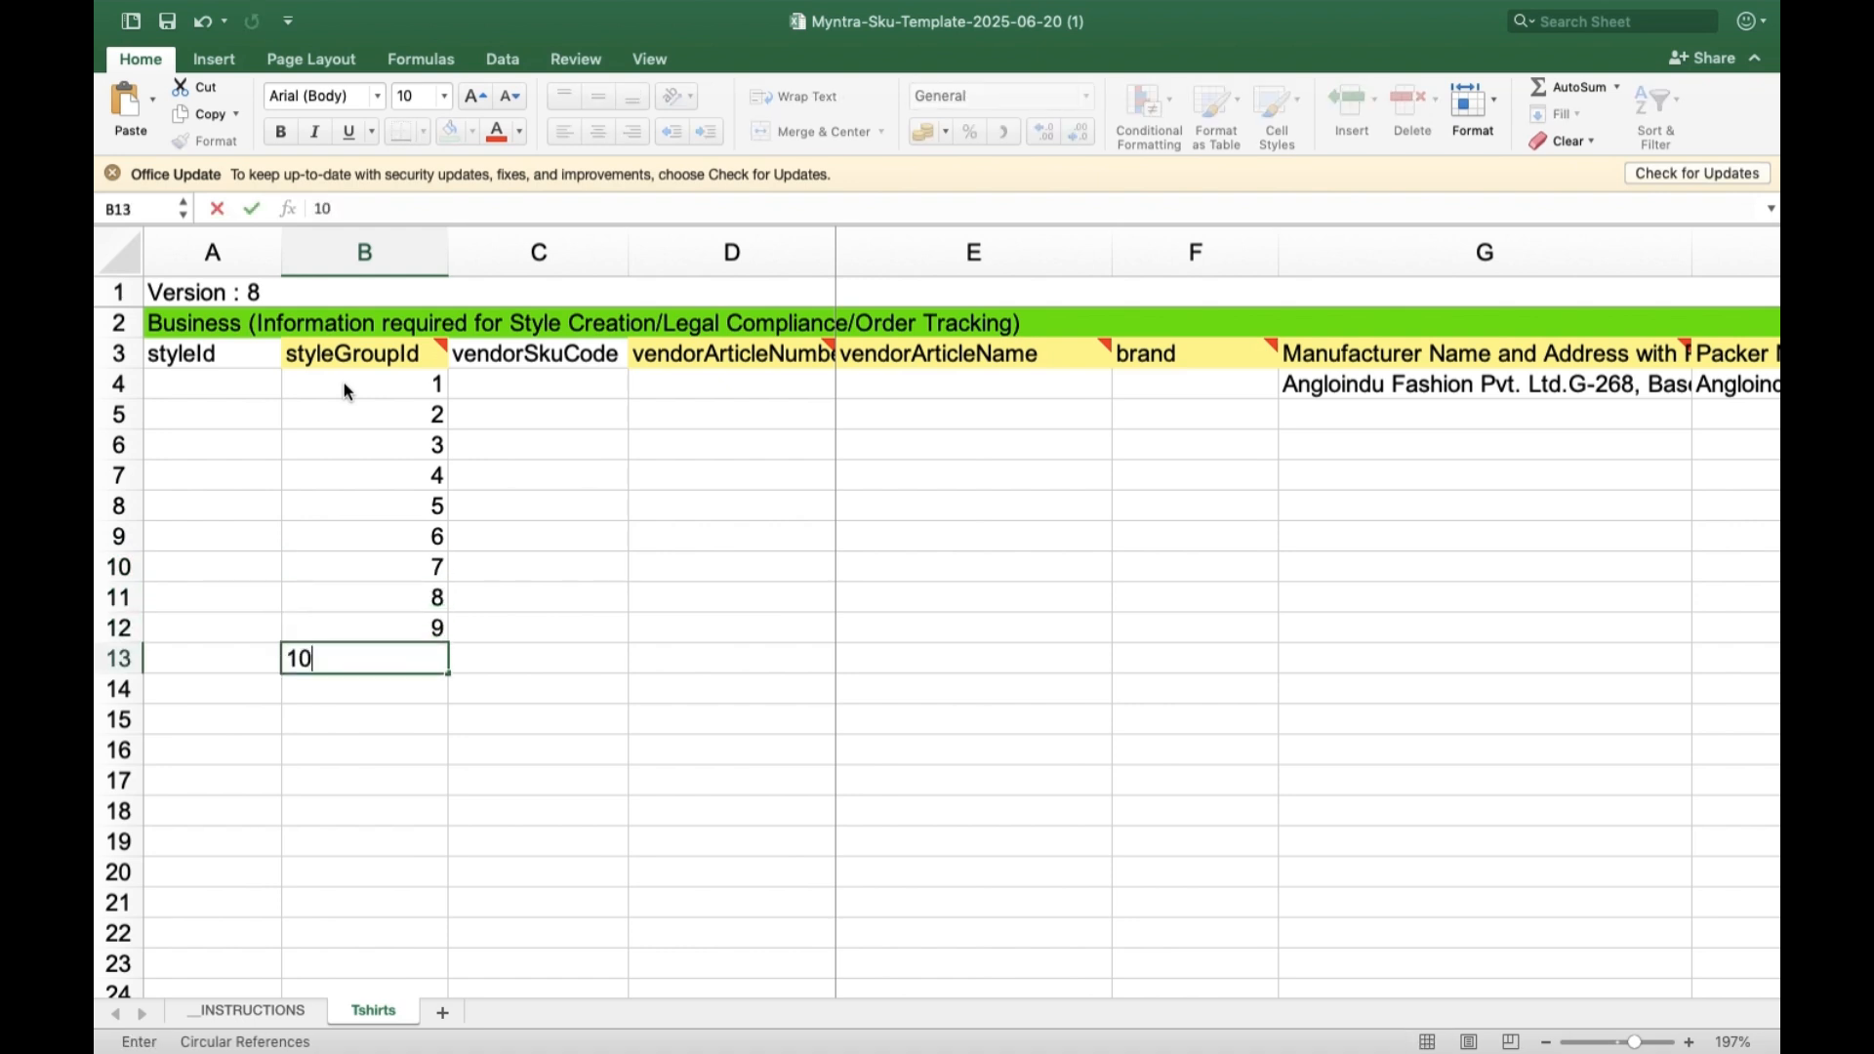
pyautogui.press('Return')
pyautogui.write('11')
pyautogui.press('Return')
pyautogui.write('12')
pyautogui.press('Return')
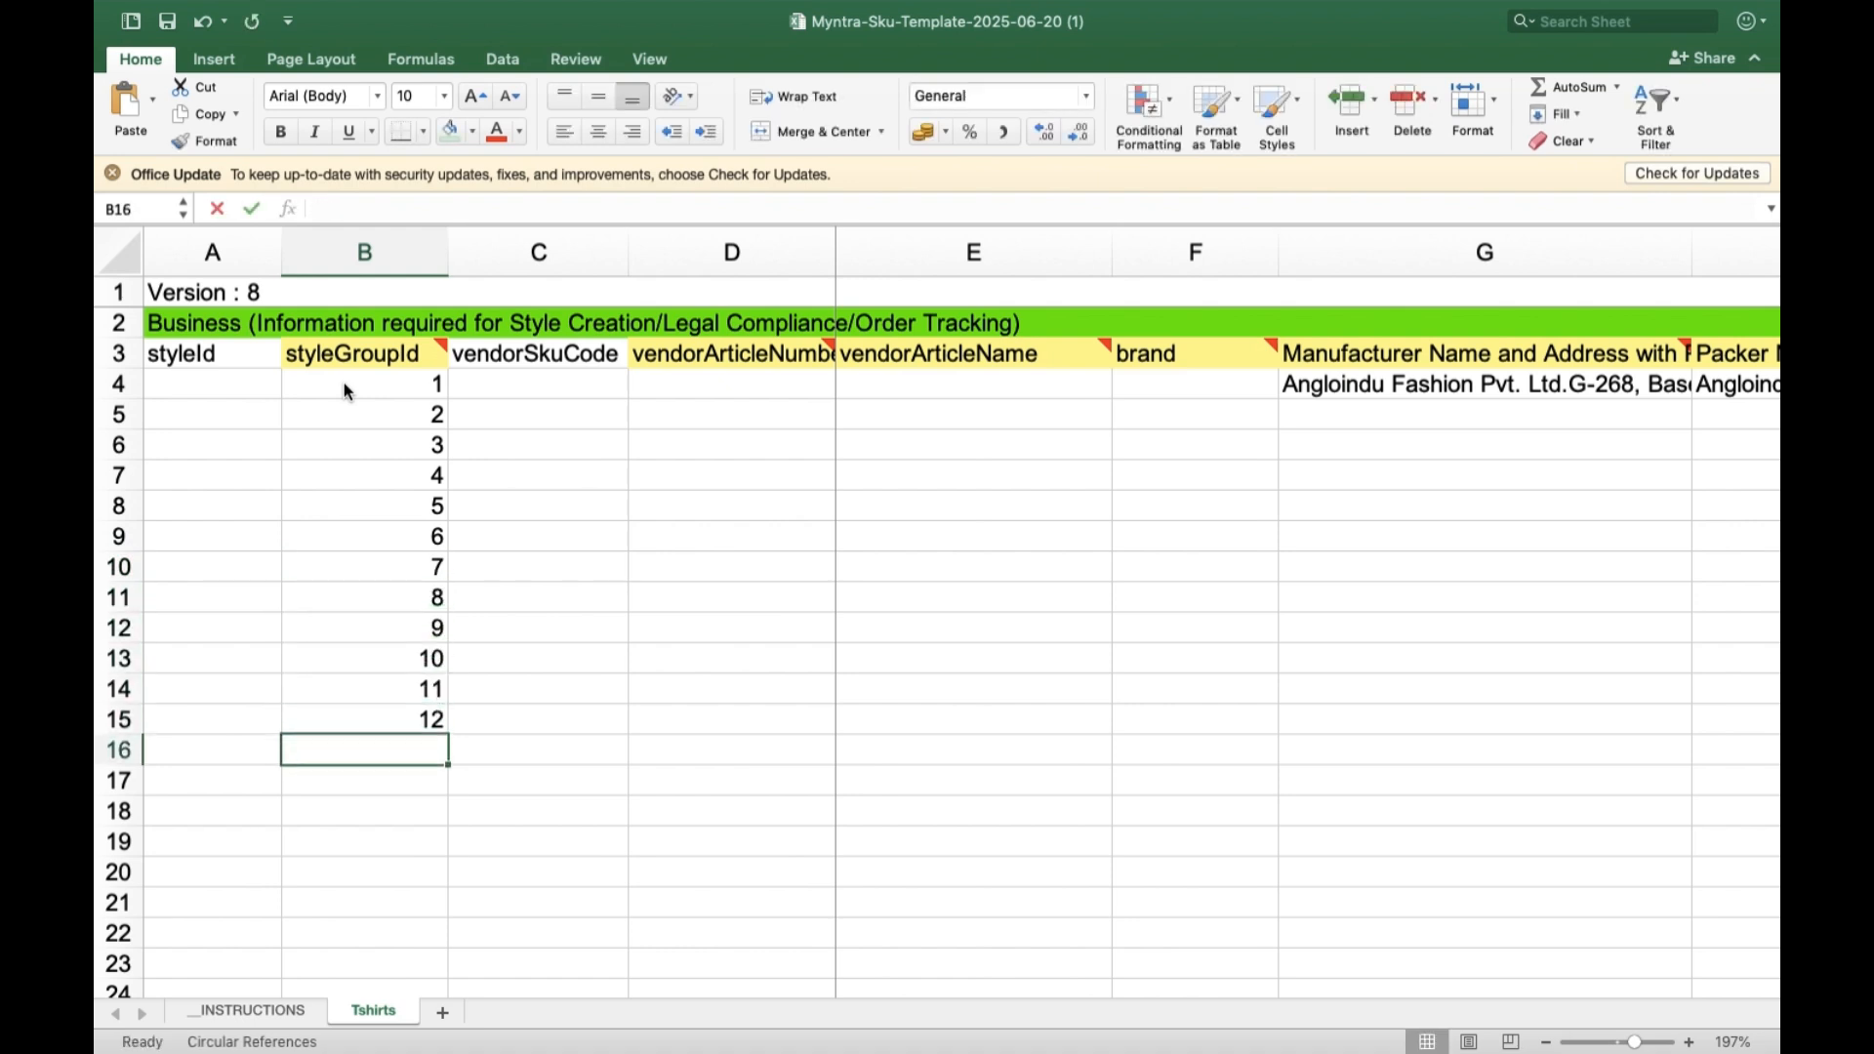
# Enter ANGTEE0585 as the vendorSkuCode in C4 and fill the series down to ANGTEE0596 in row 15.
pyautogui.click(558, 383)
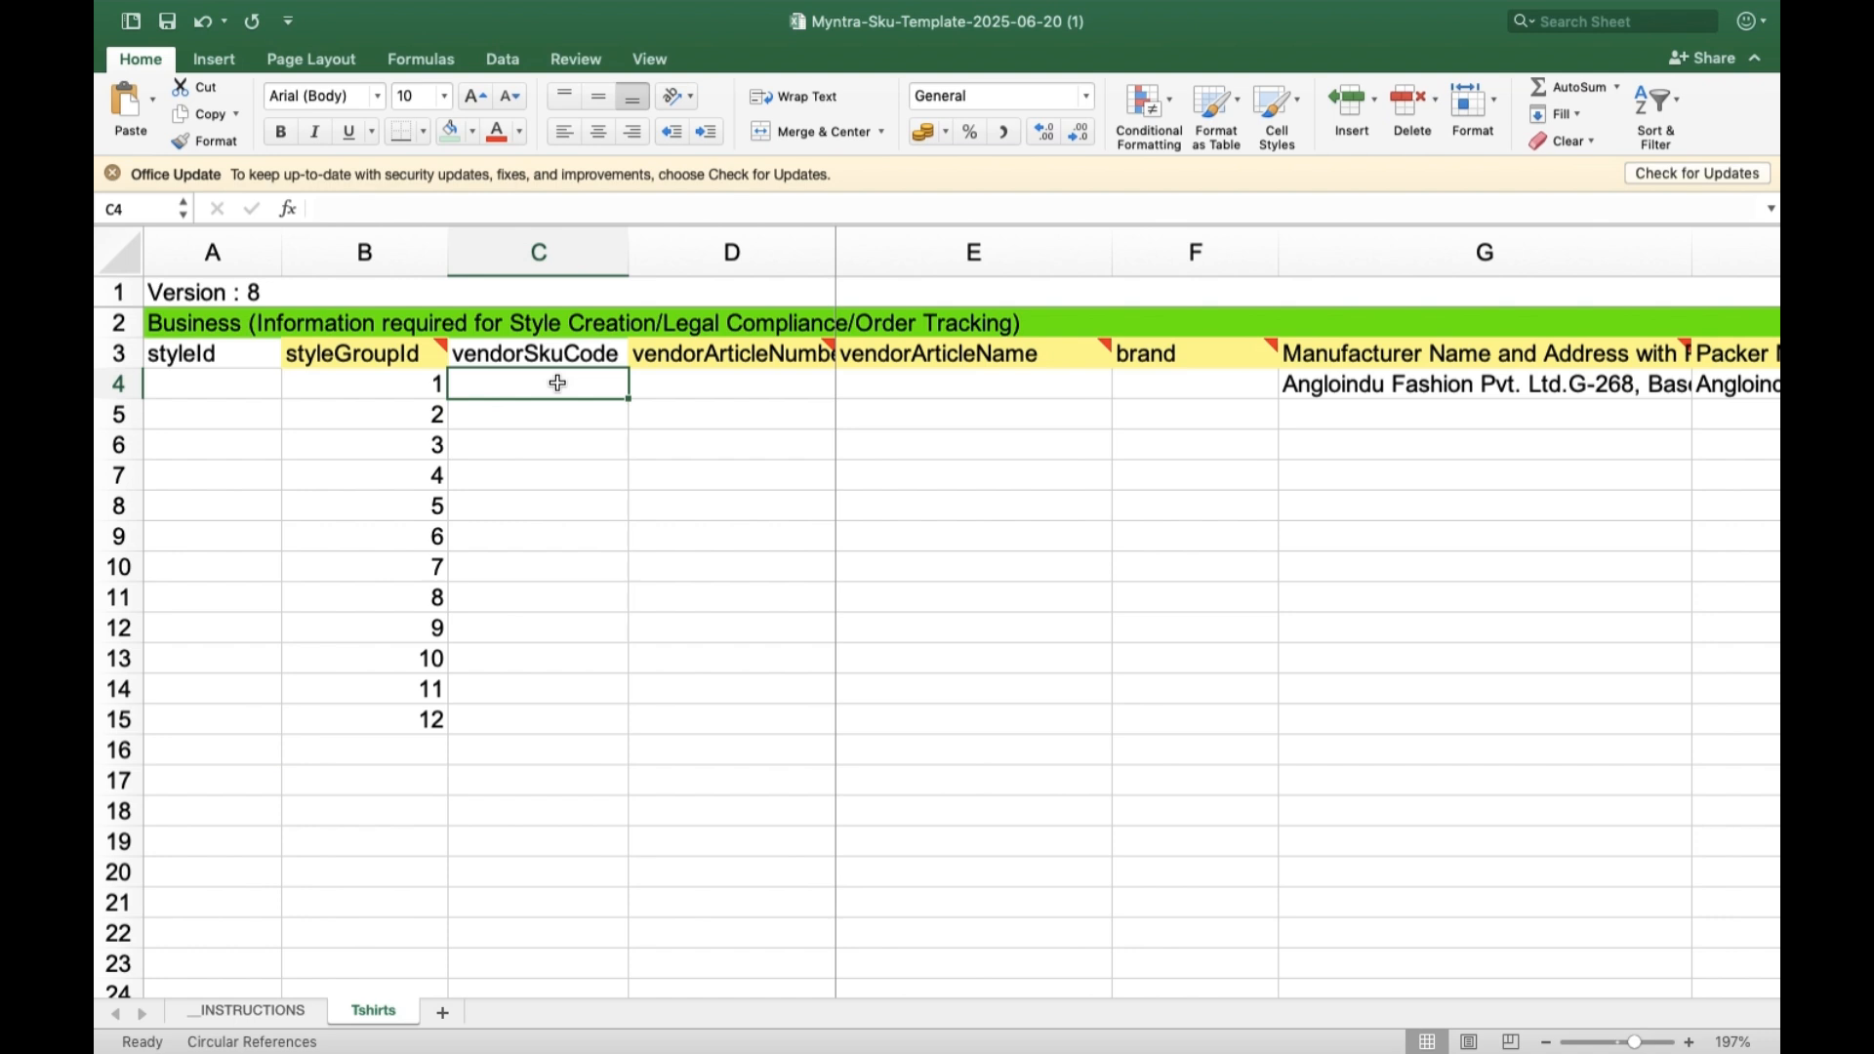
pyautogui.write('ANGTEE0585')
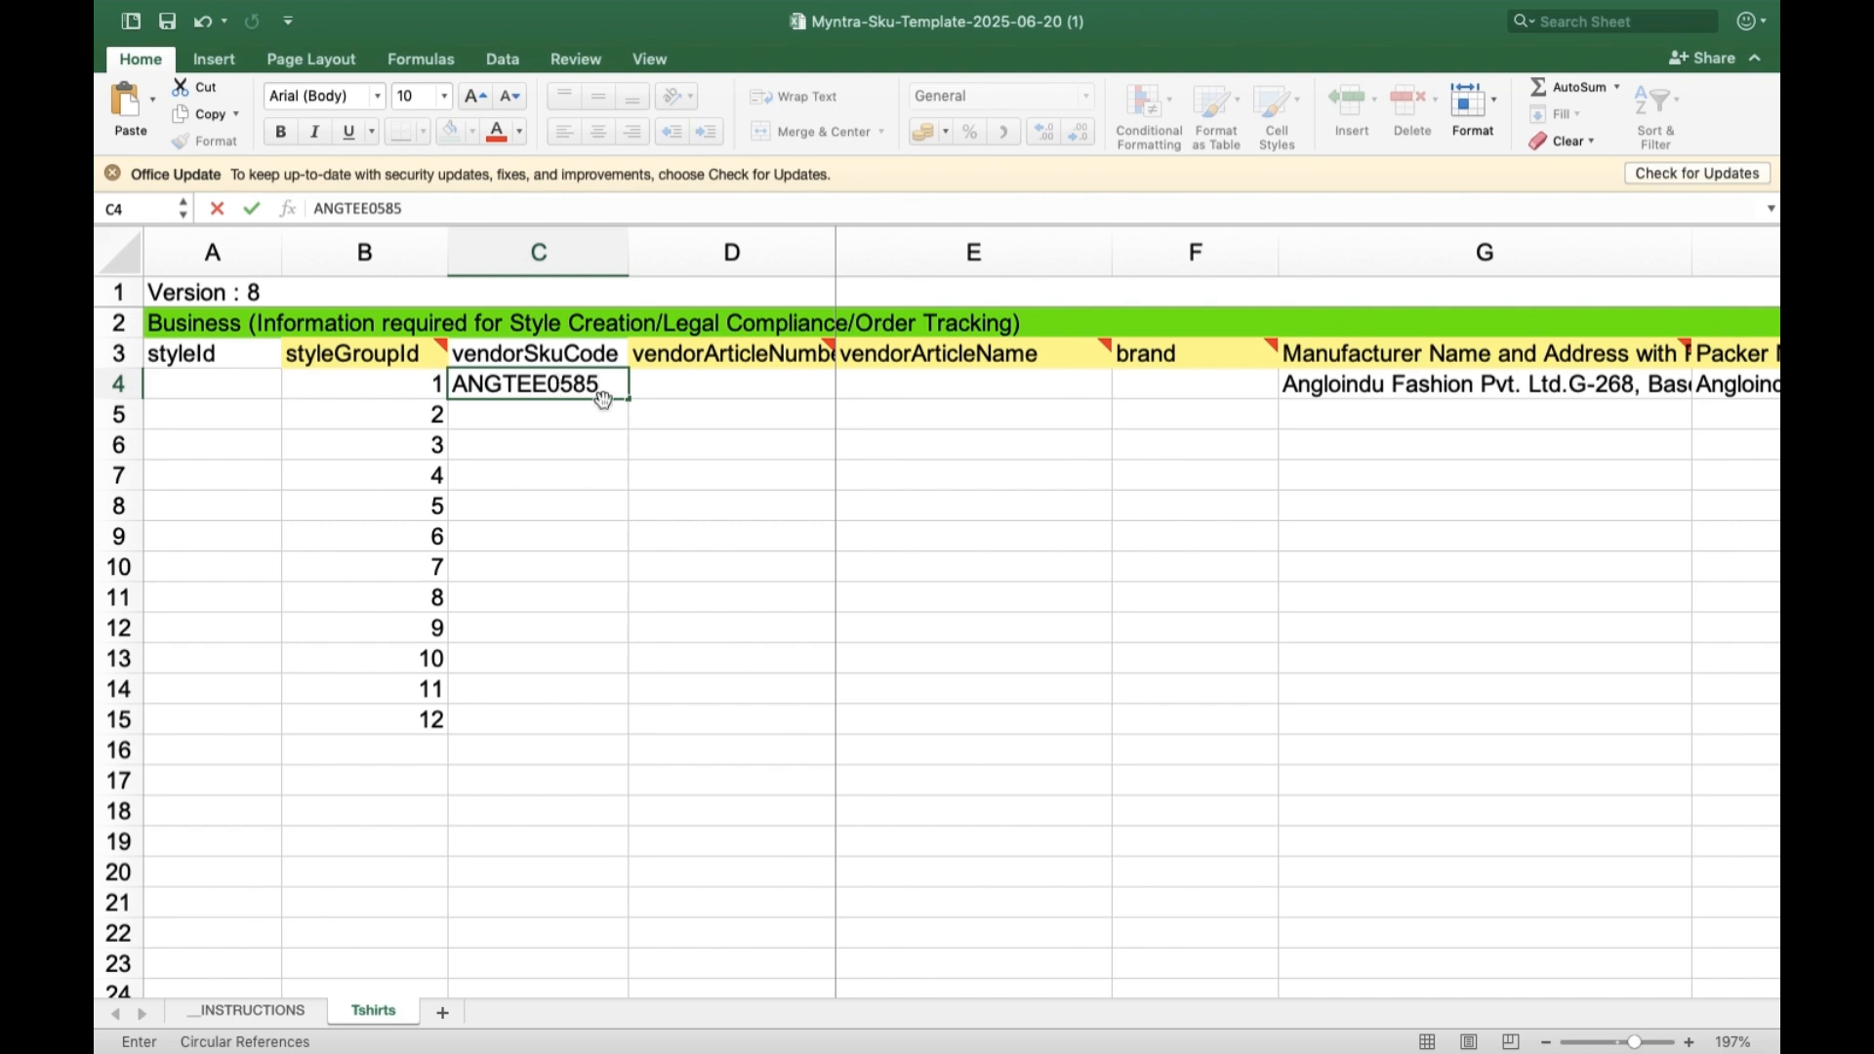
pyautogui.moveTo(626, 401); pyautogui.dragTo(615, 732)
# Copy the twelve vendorSkuCode values into the vendorArticleNumber column, starting at D4.
pyautogui.press('super+c')
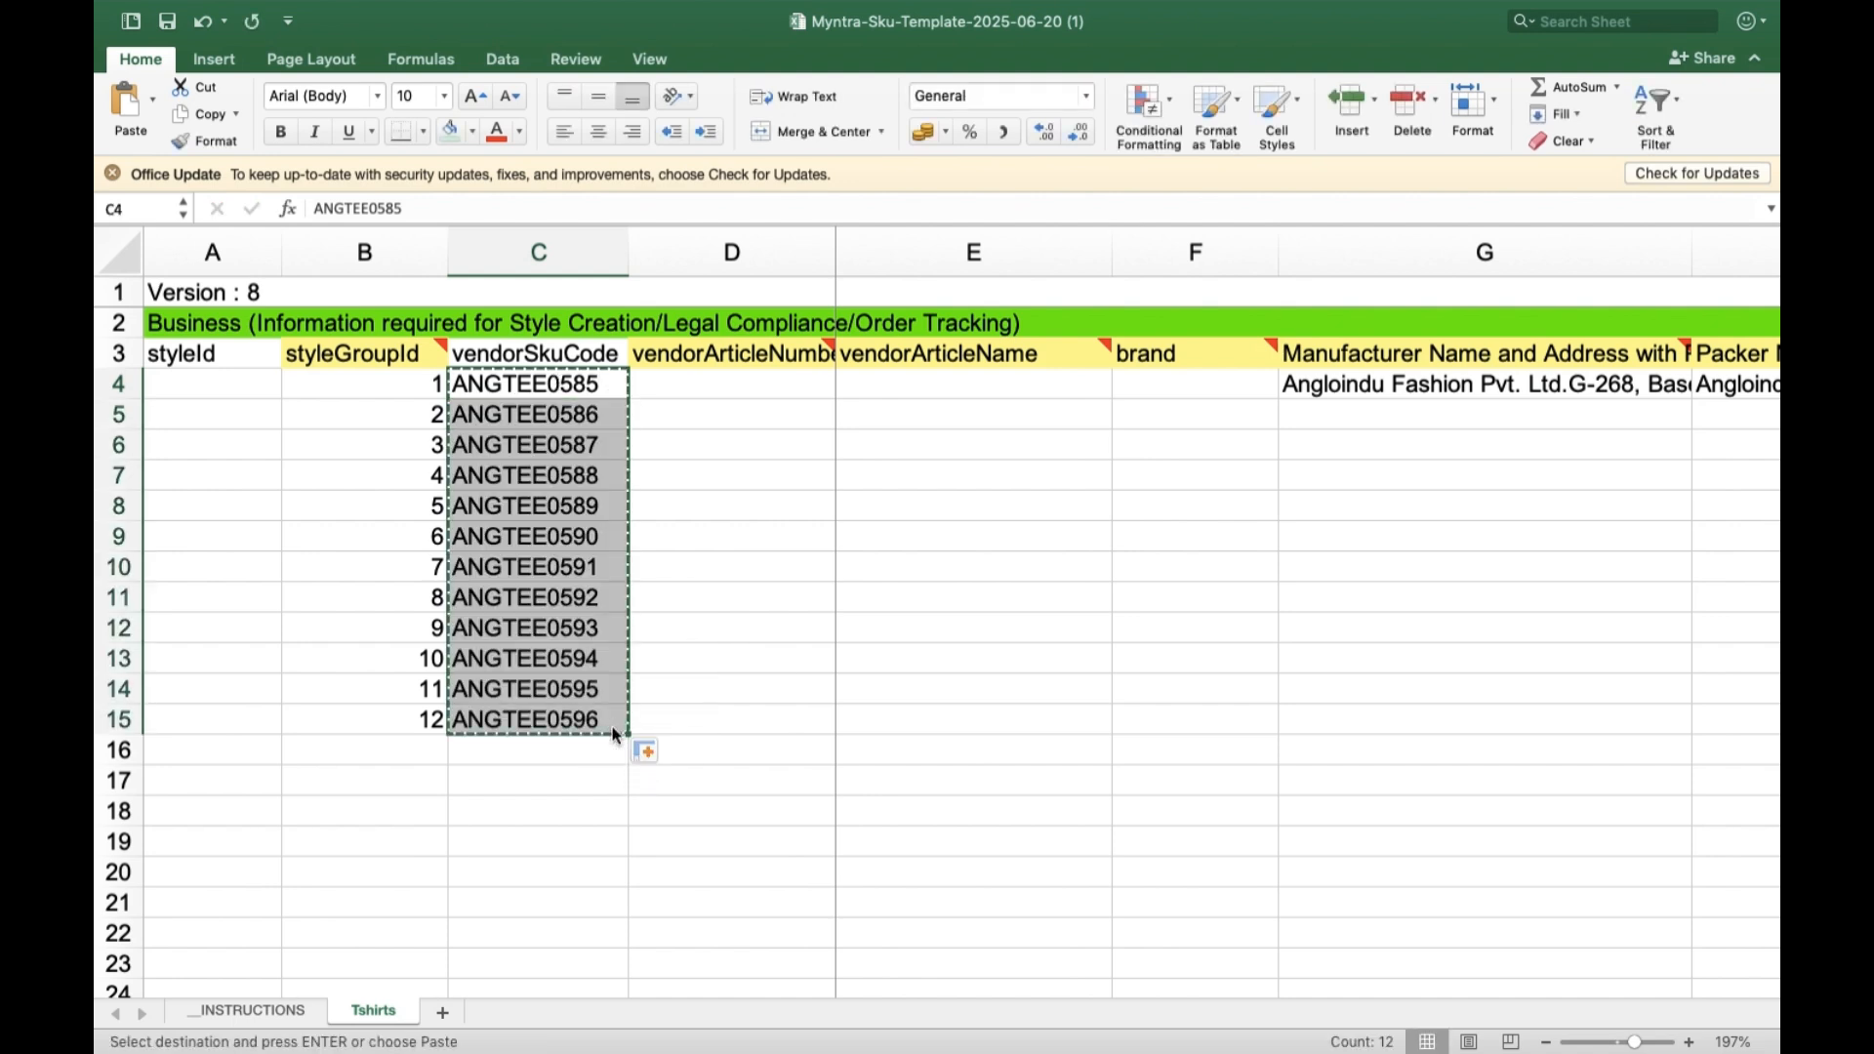
pyautogui.moveTo(708, 402); pyautogui.dragTo(711, 377)
pyautogui.click(710, 379)
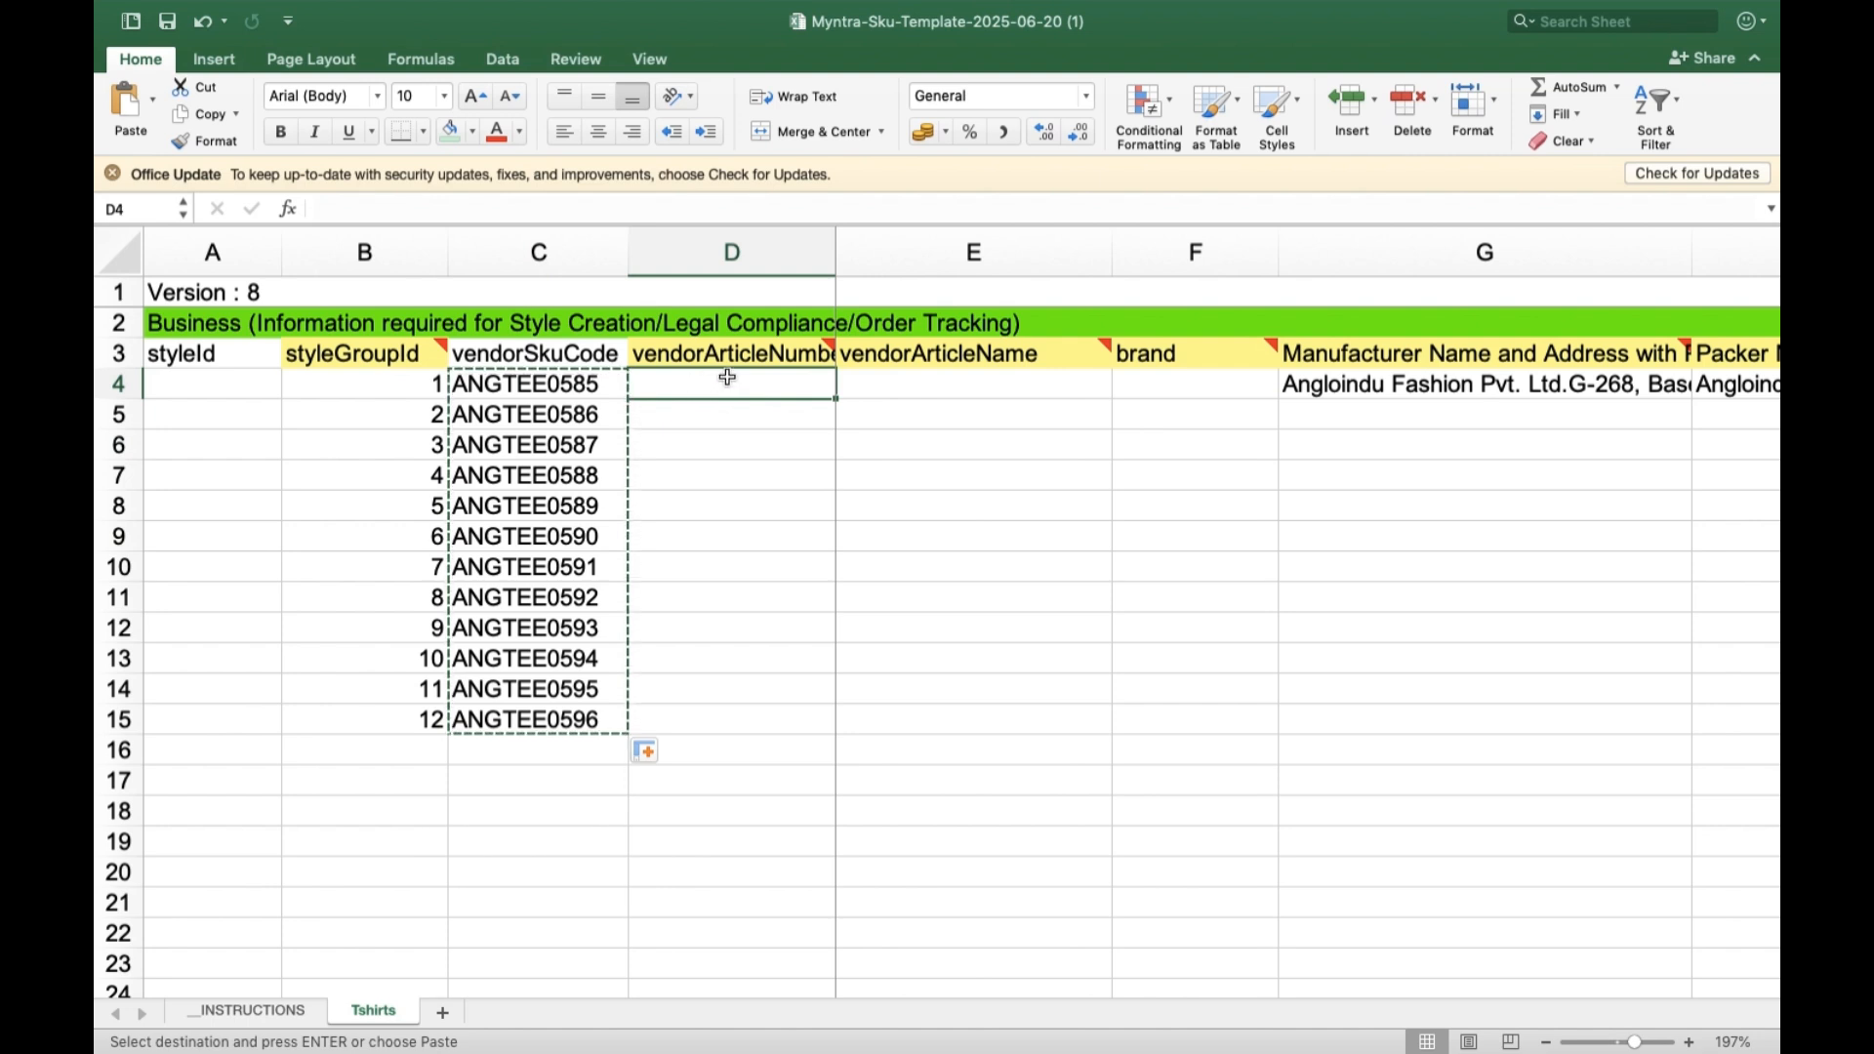
pyautogui.press('super+v')
# Append a hyphen to each vendorSkuCode in C4 to C15, from ANGTEE0585- through ANGTEE0596-.
pyautogui.click(574, 381)
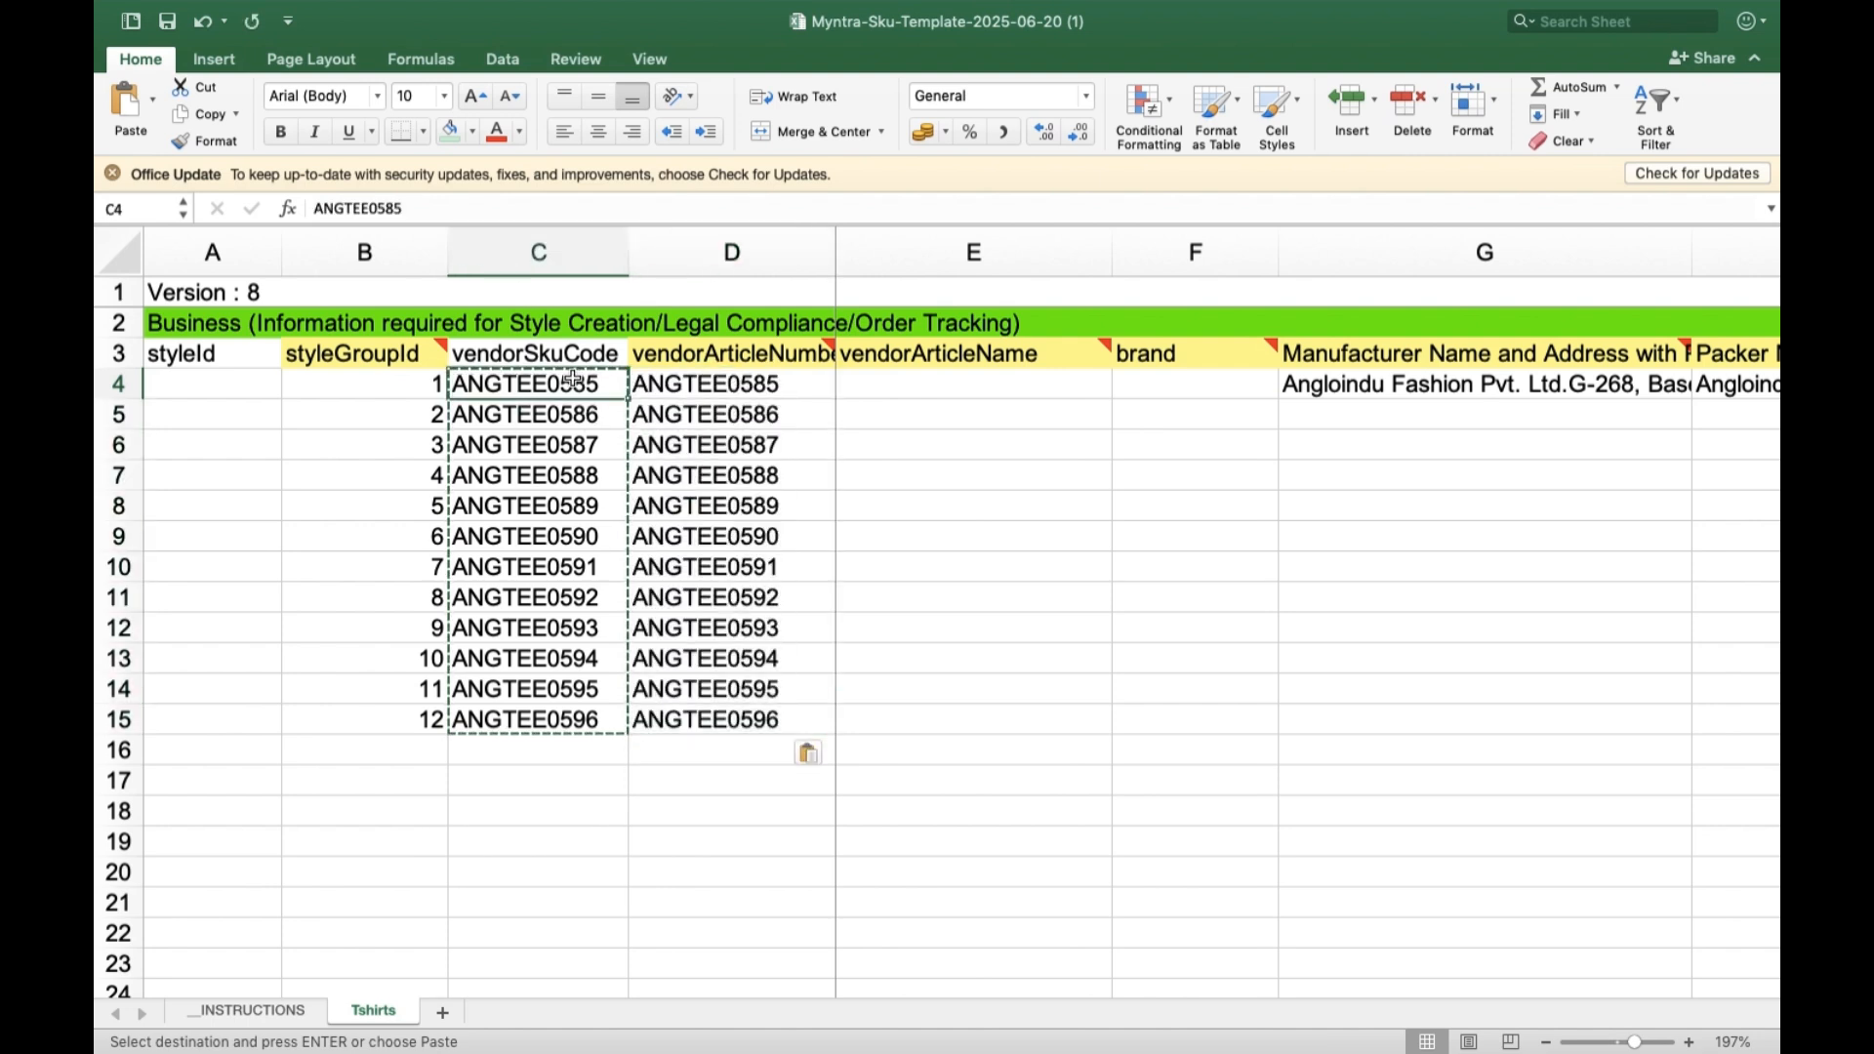
pyautogui.click(573, 204)
pyautogui.press('Return')
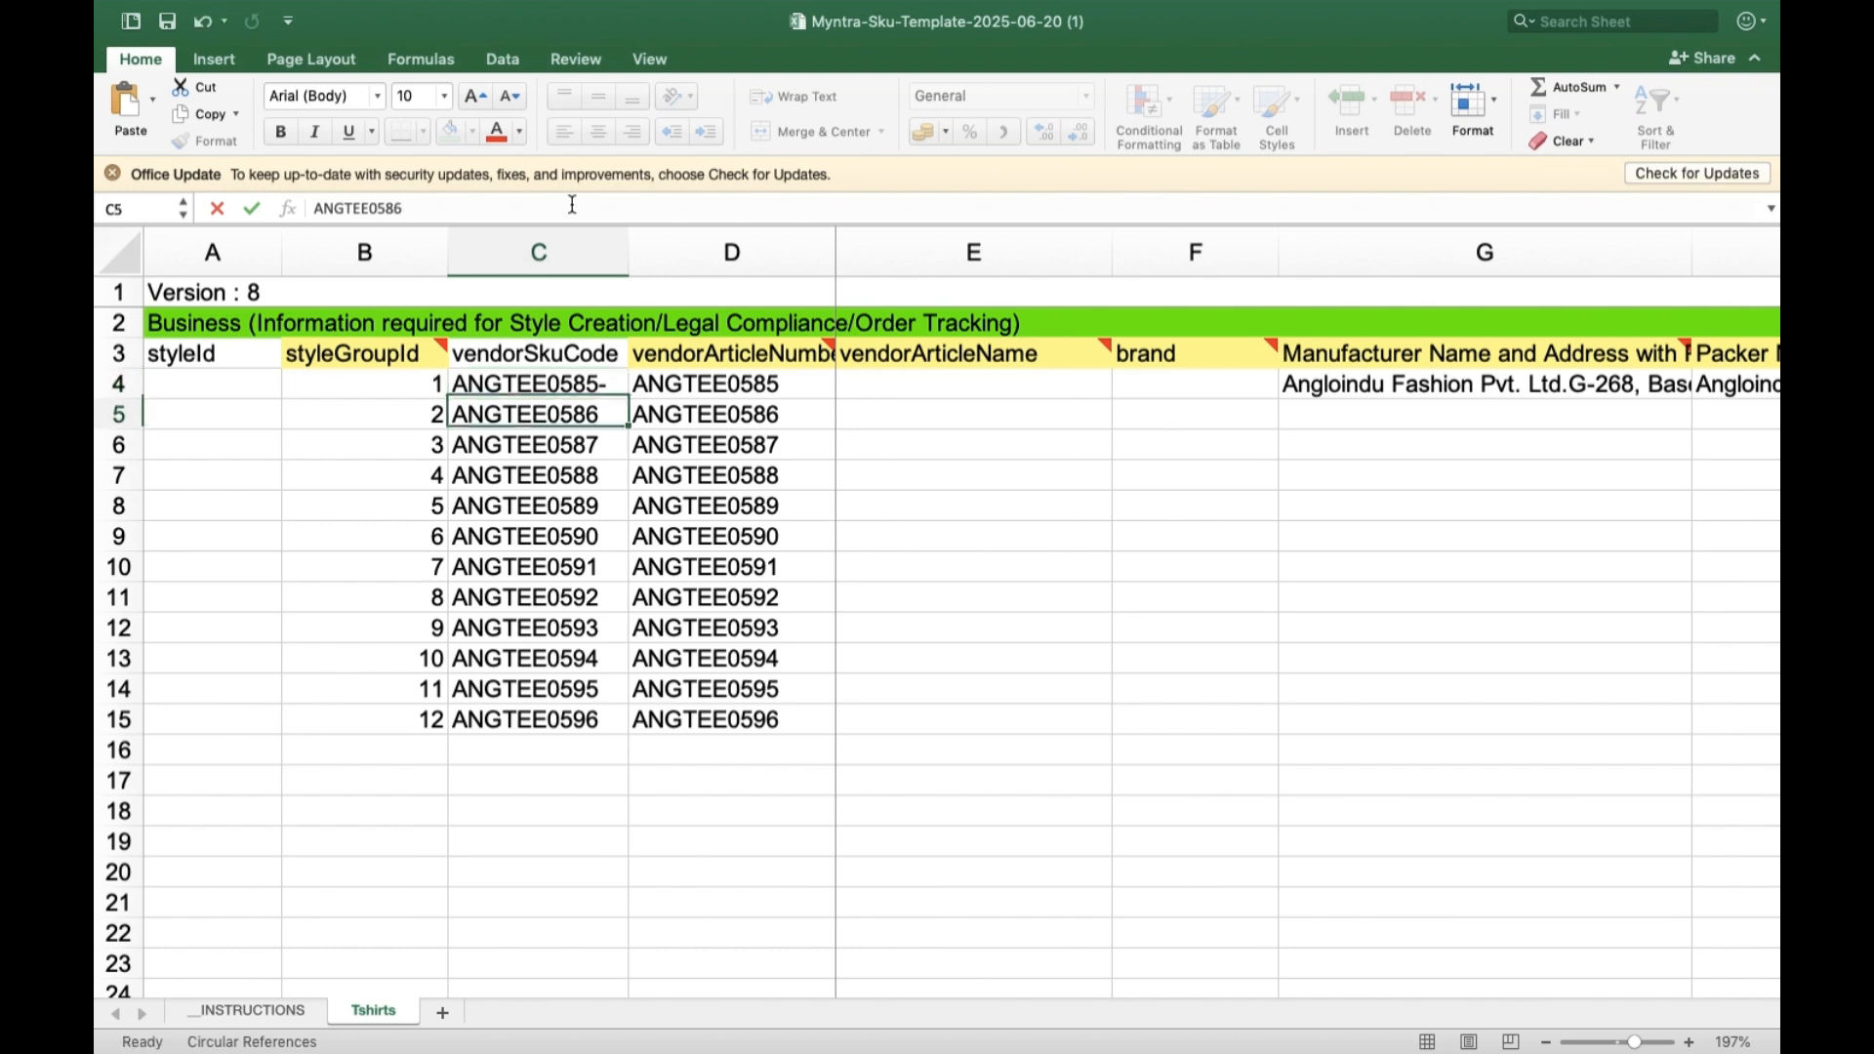
pyautogui.click(573, 204)
pyautogui.press('Return')
pyautogui.click(573, 204)
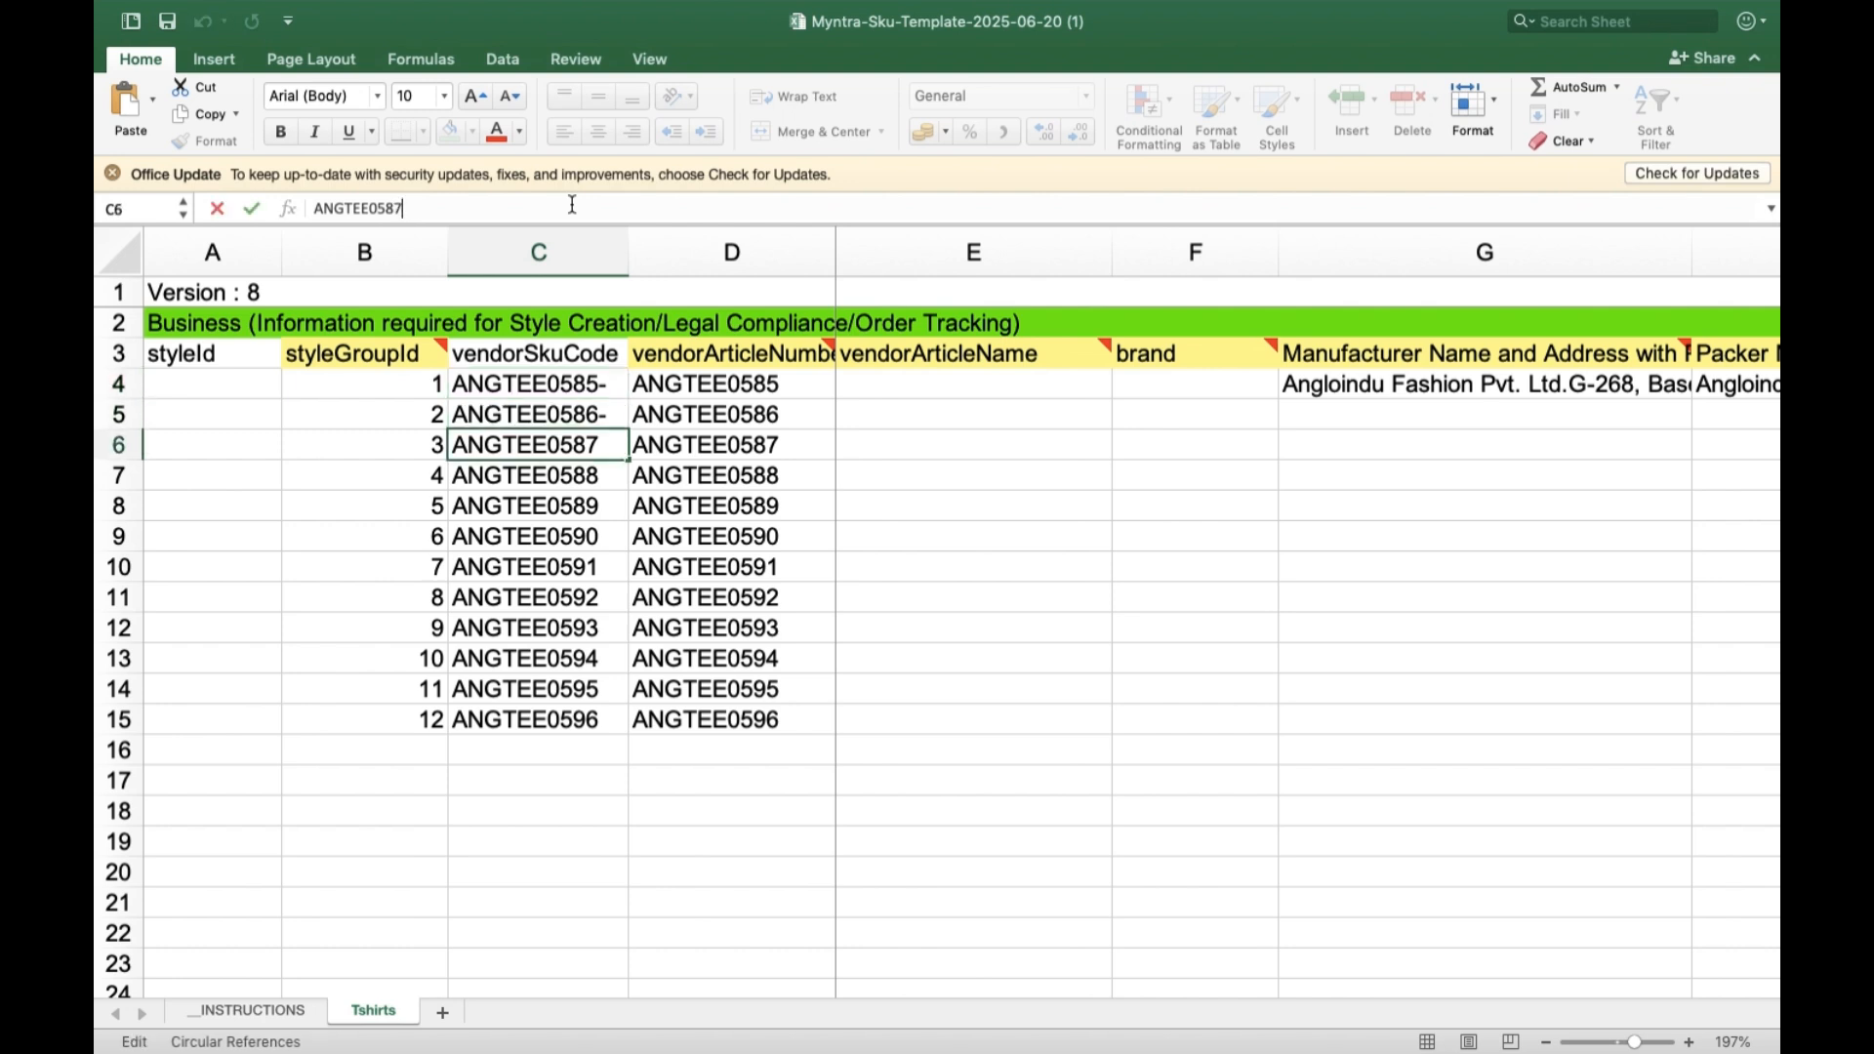
pyautogui.press('Return')
pyautogui.click(573, 204)
pyautogui.press('Return')
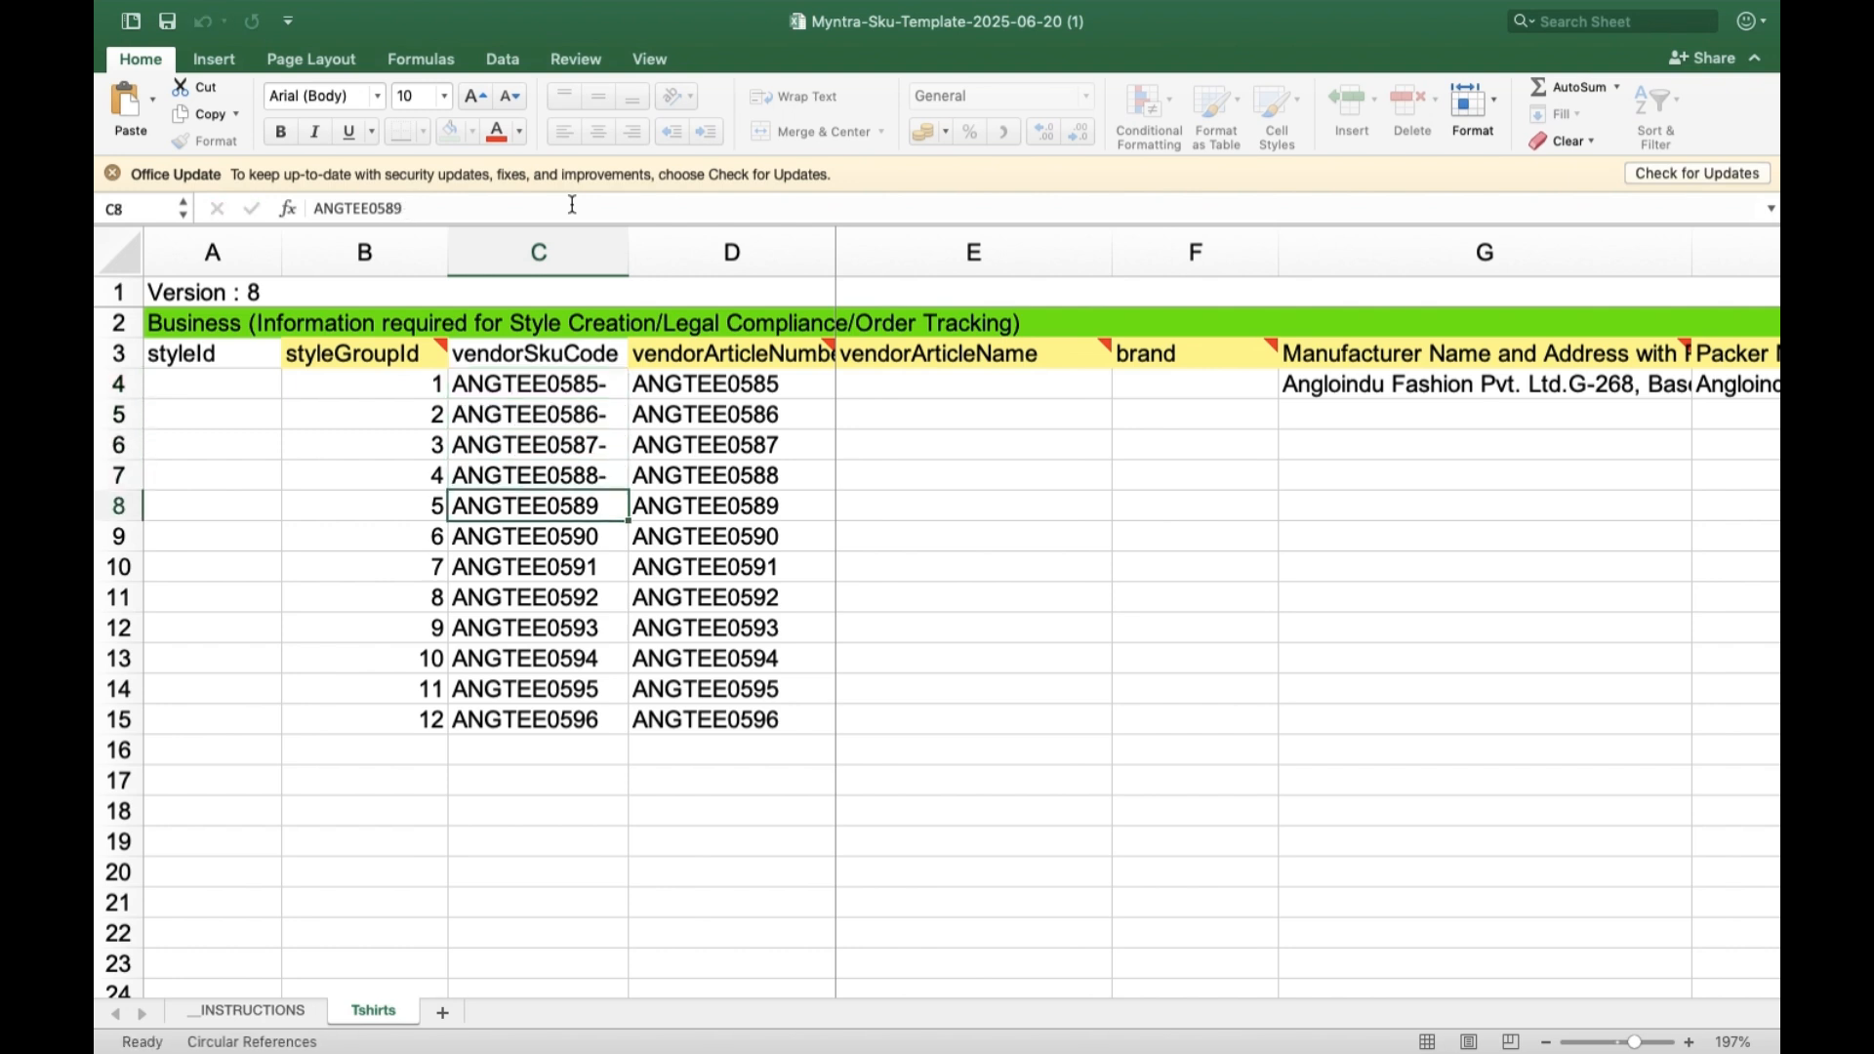
pyautogui.click(573, 204)
pyautogui.write('-')
pyautogui.press('Return')
pyautogui.click(573, 204)
pyautogui.write('-')
pyautogui.press('Return')
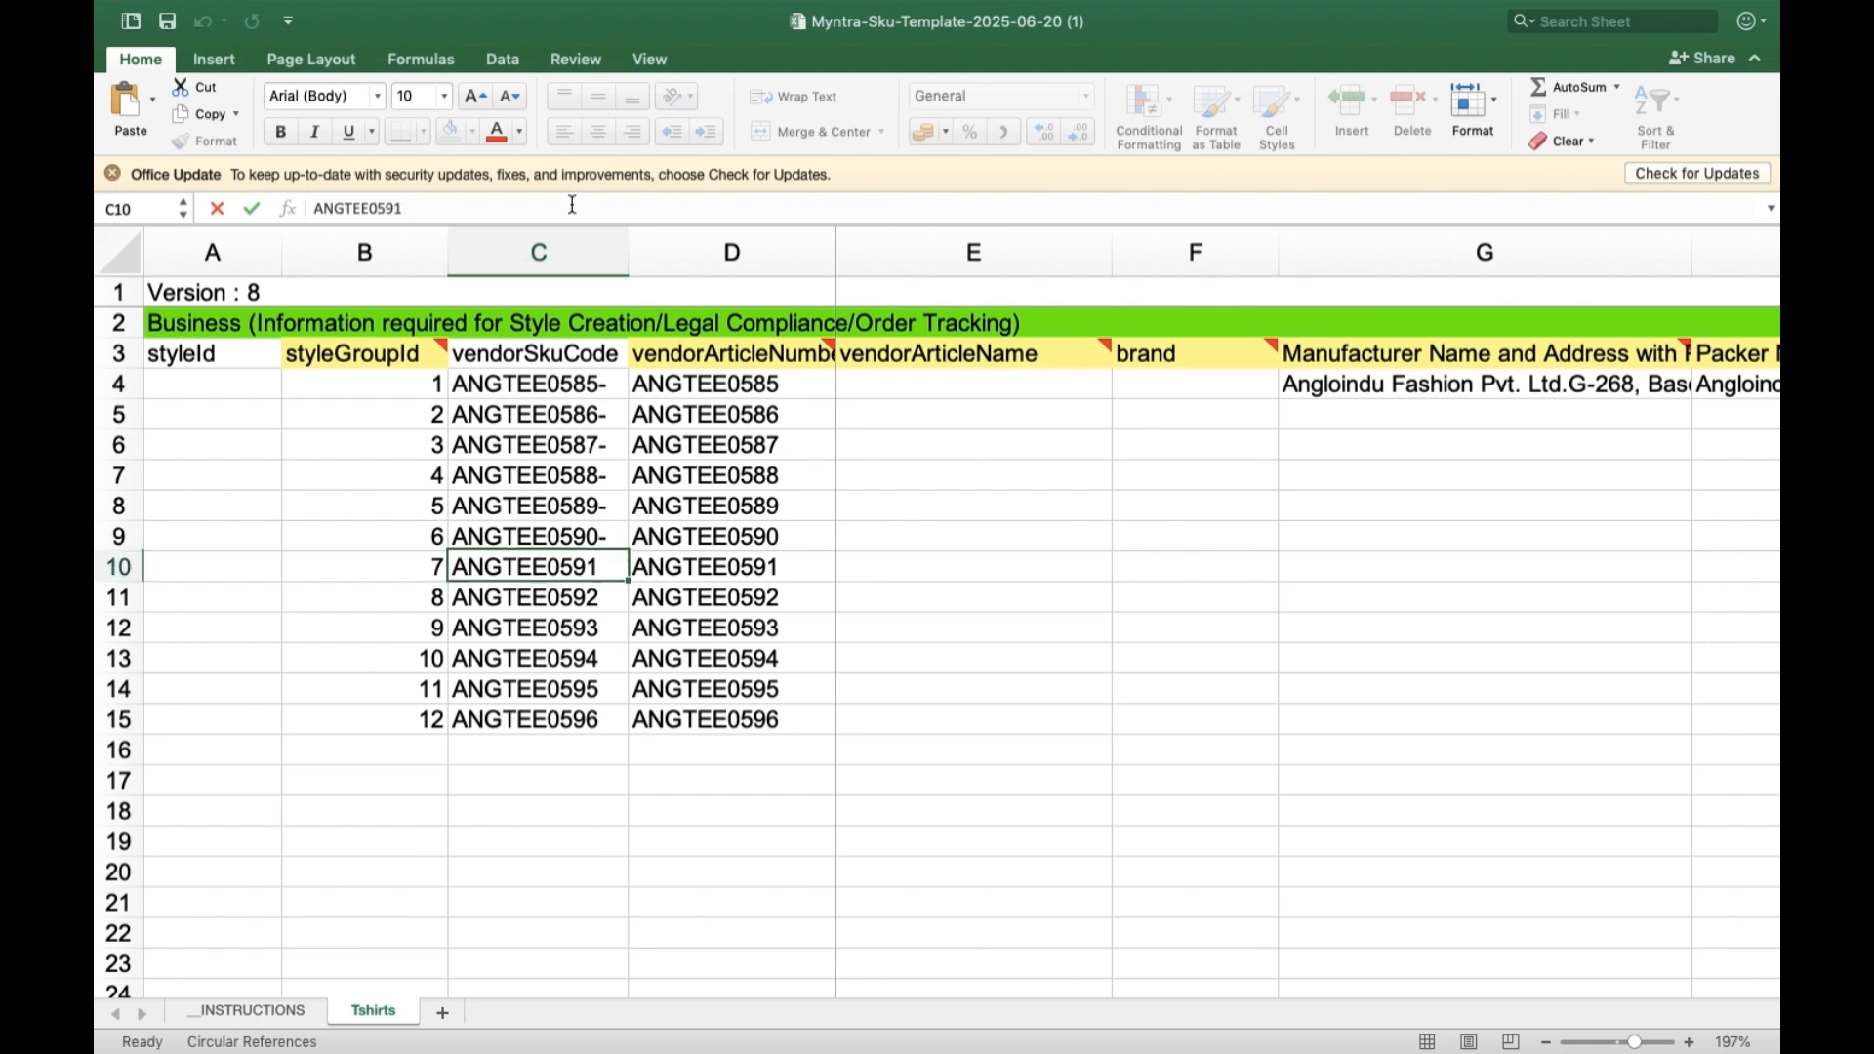
pyautogui.click(573, 204)
pyautogui.write('-')
pyautogui.press('Return')
pyautogui.click(573, 204)
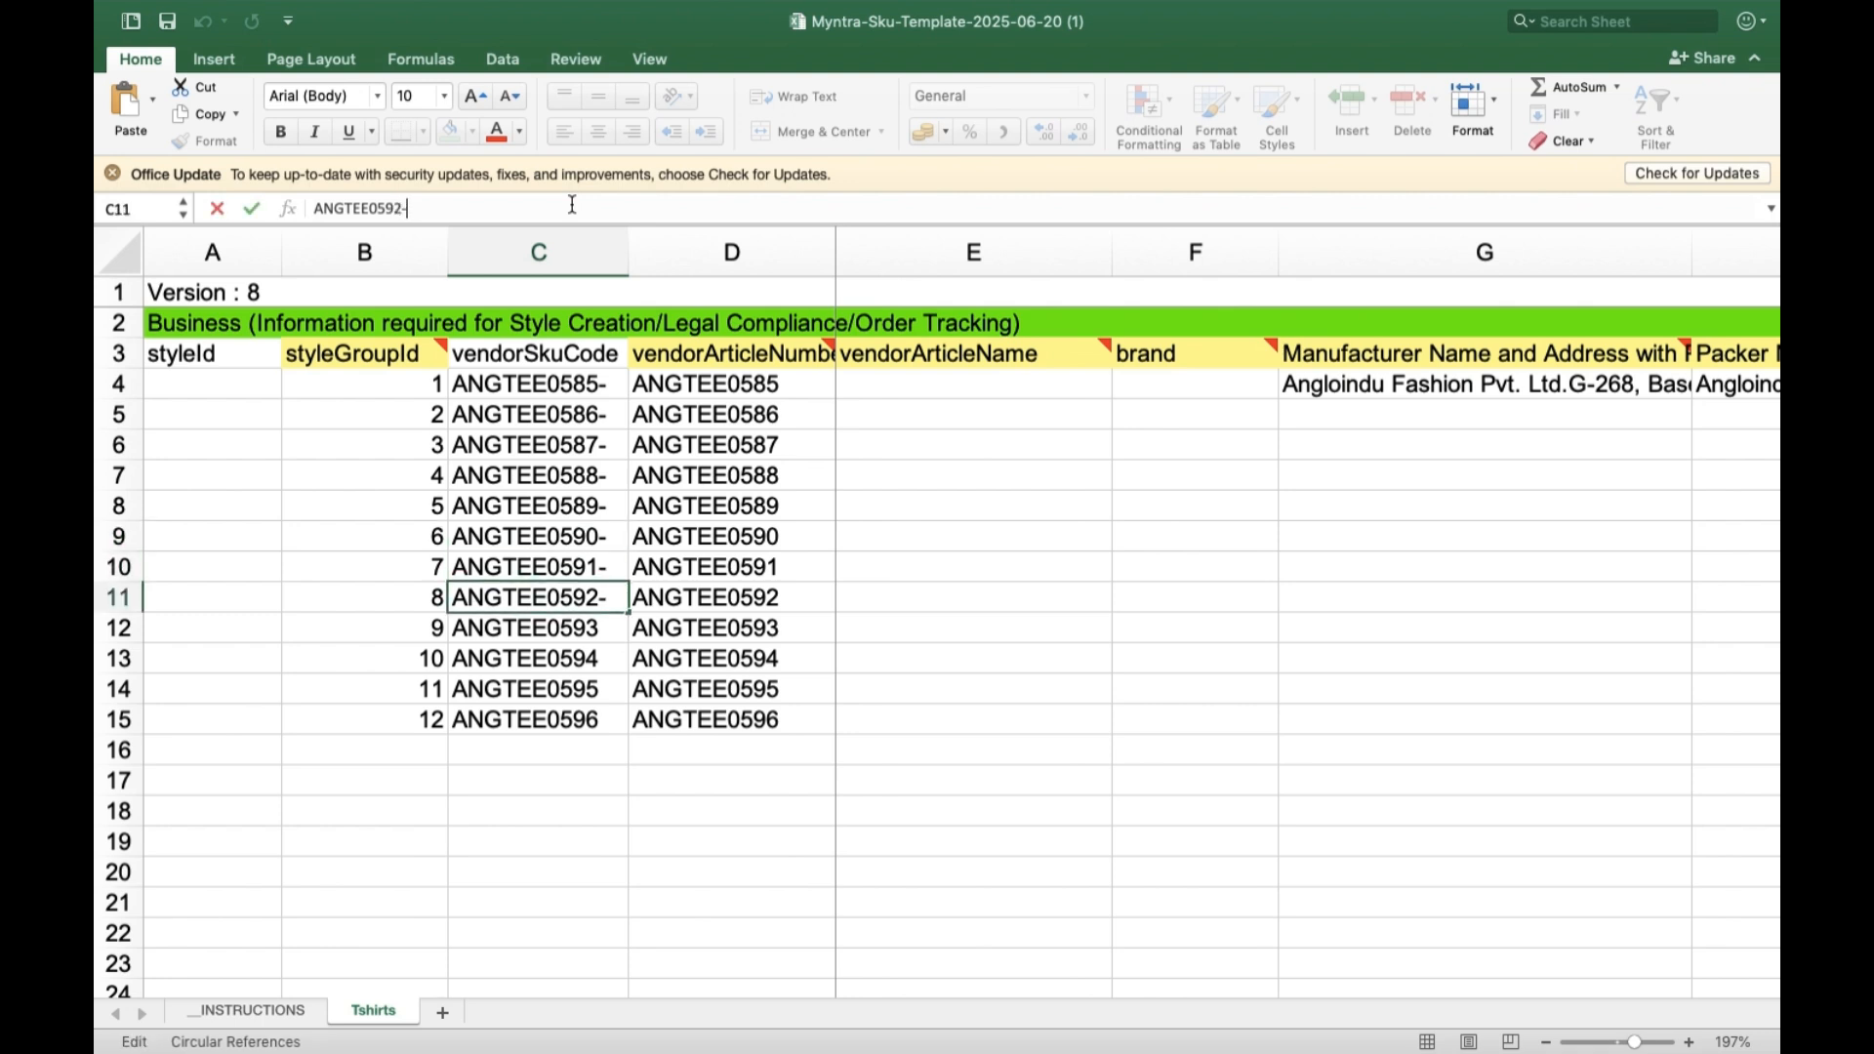
pyautogui.press('Return')
pyautogui.click(573, 204)
pyautogui.write('-')
pyautogui.press('Return')
pyautogui.click(573, 204)
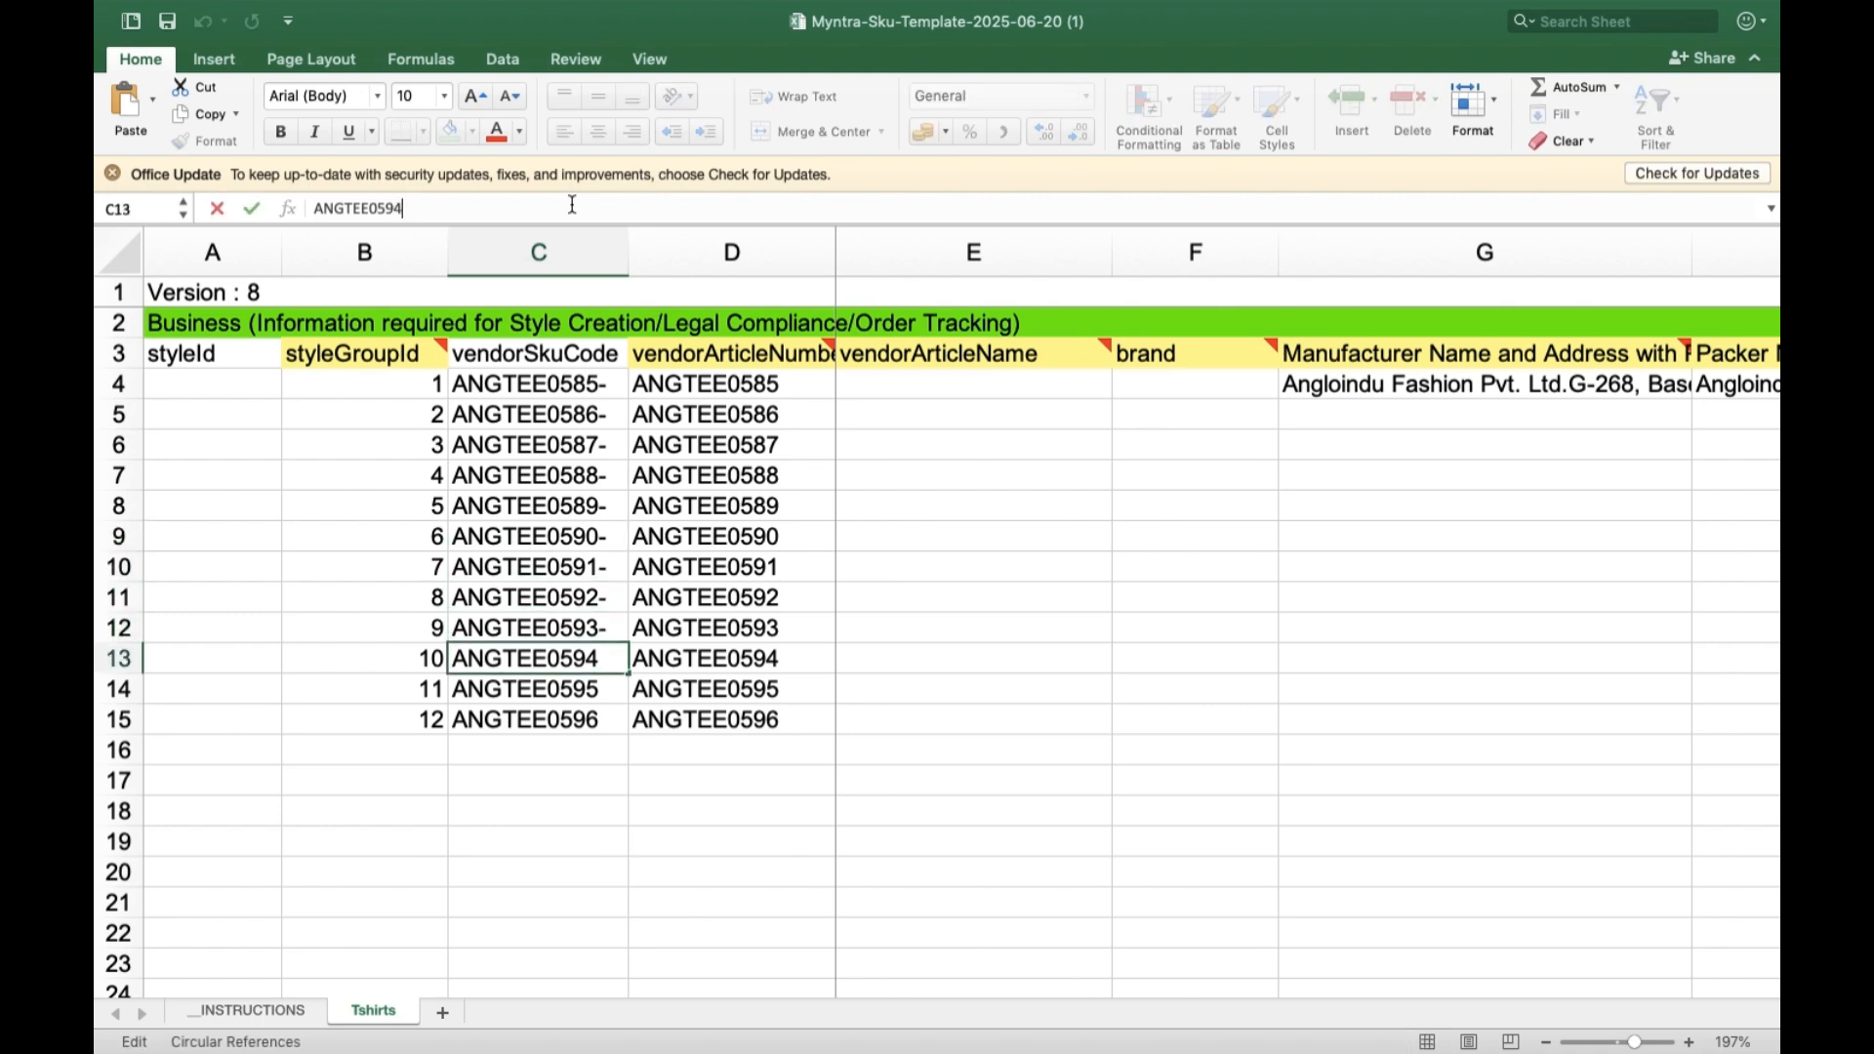
pyautogui.press('Return')
pyautogui.click(573, 204)
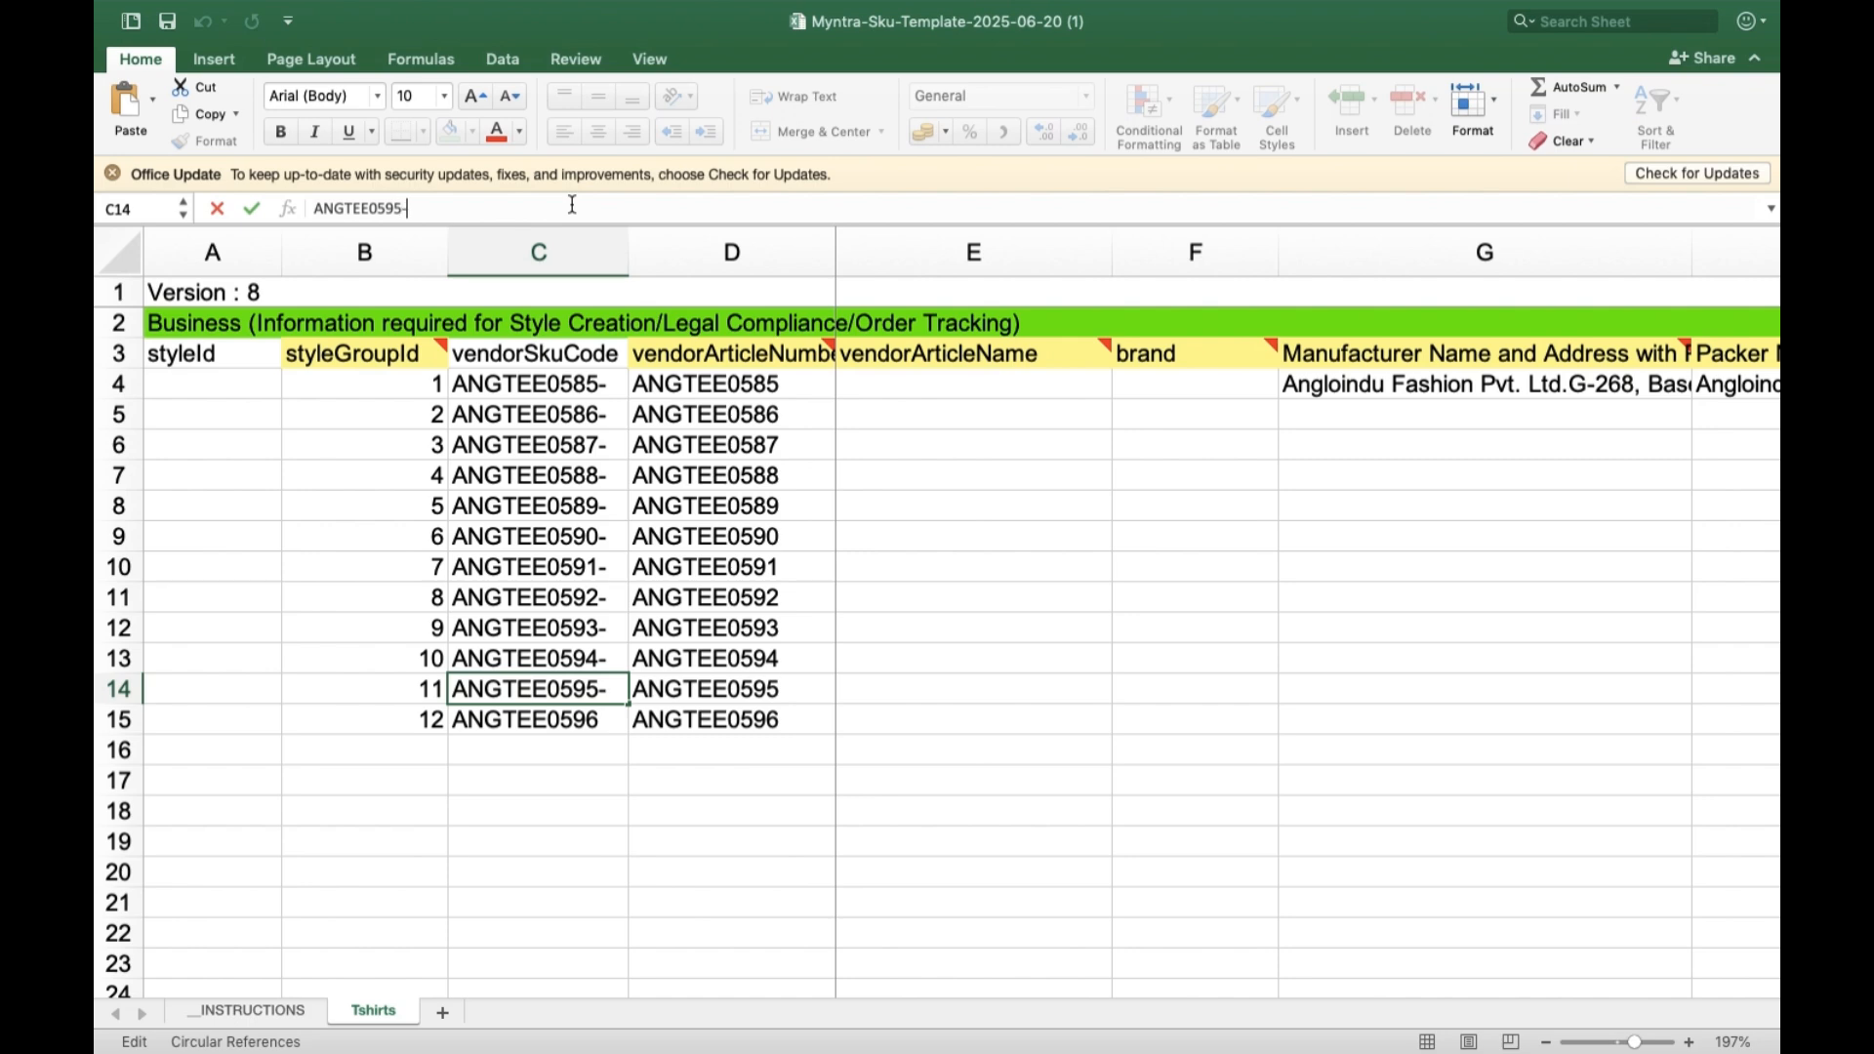
pyautogui.press('Return')
pyautogui.click(573, 203)
pyautogui.write('-')
pyautogui.press('Return')
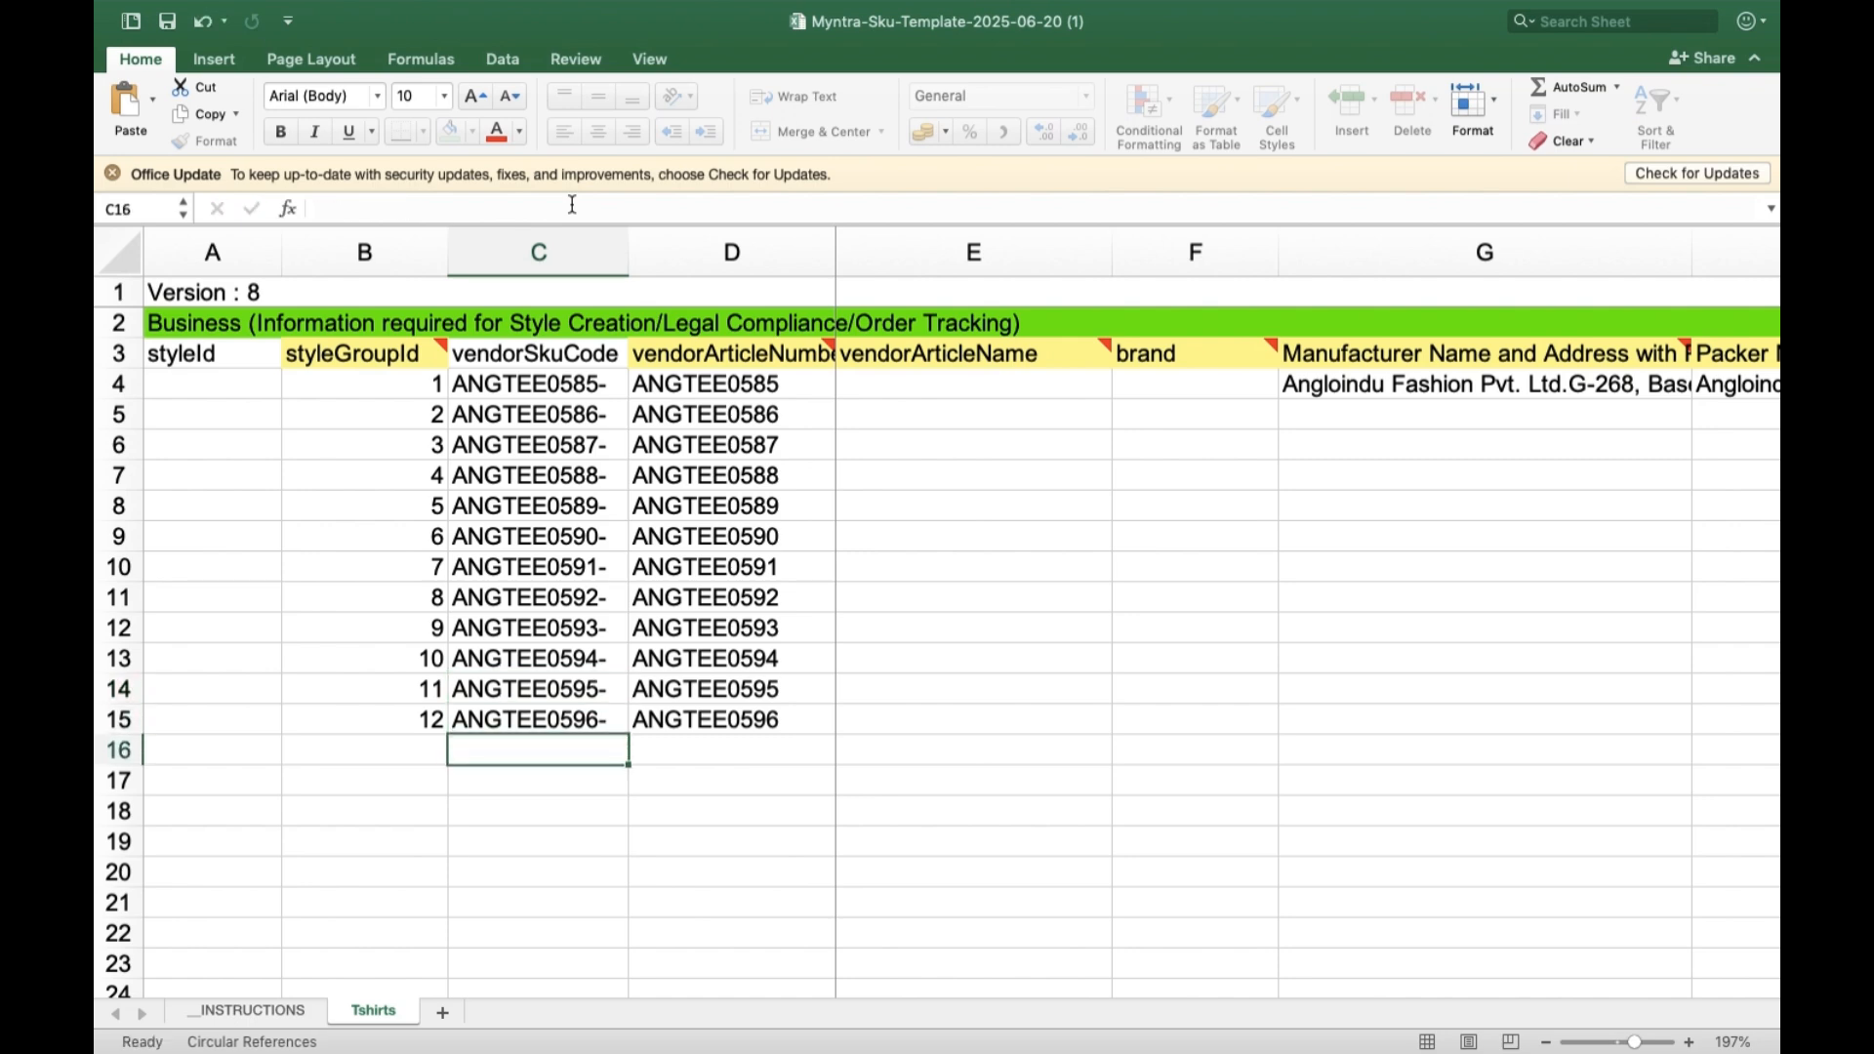
# Switch to the ANGLOINDU - COSTING workbook and examine the pictures and colours for SKUs ANGTEE0585 to ANGTEE0596 in the MASTER SHEET.
pyautogui.moveTo(135, 7)
pyautogui.click(162, 43)
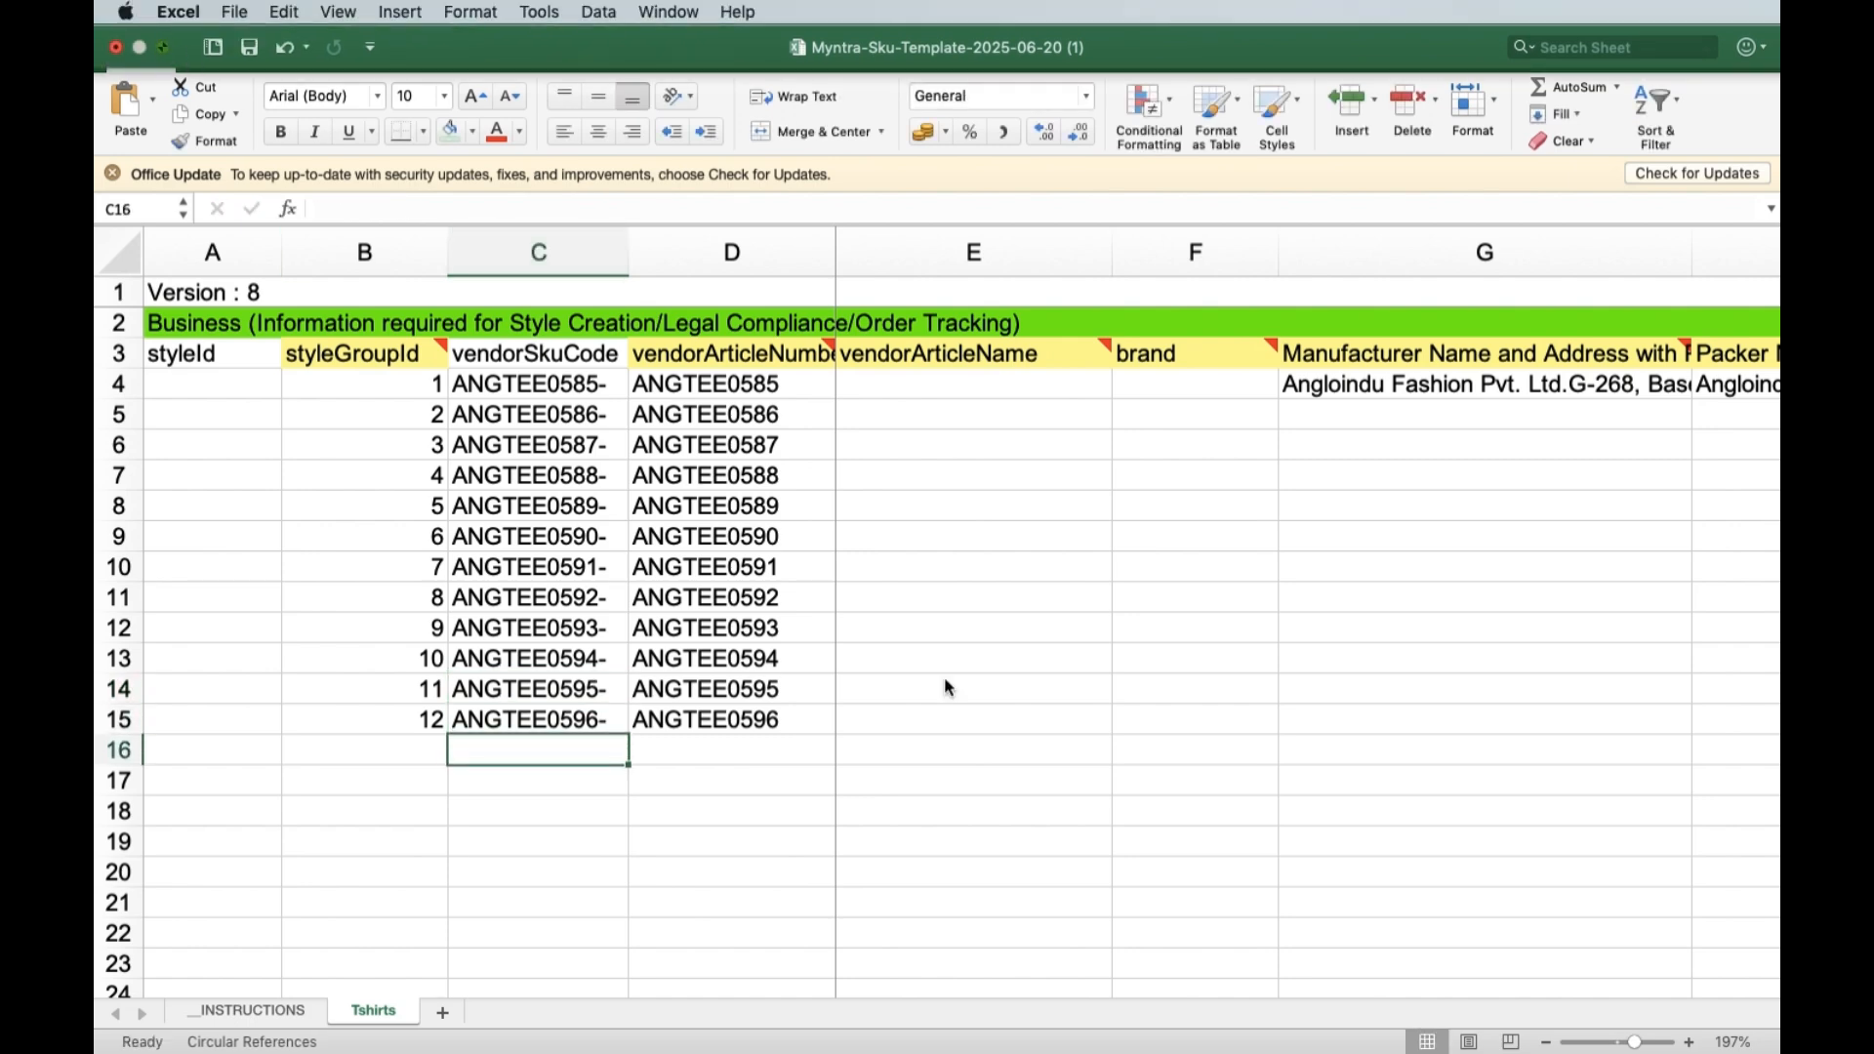
pyautogui.click(1398, 1023)
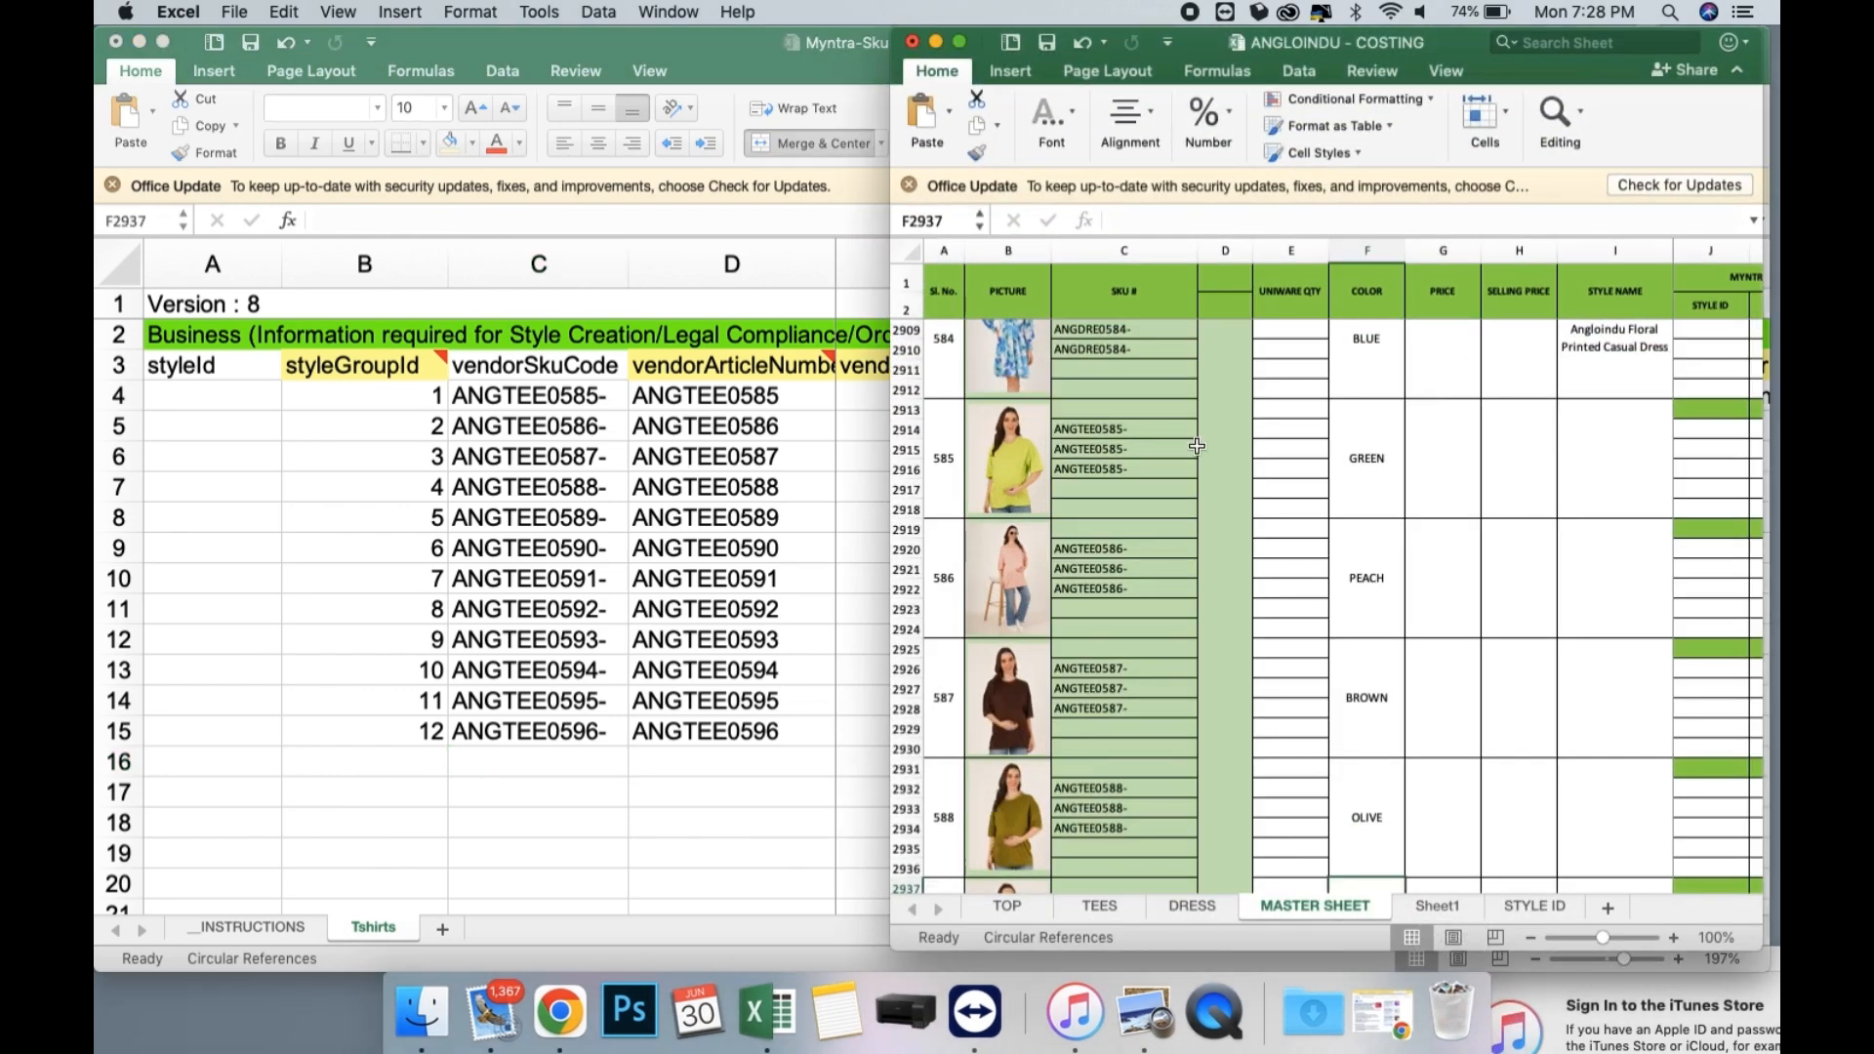
pyautogui.scroll(-14, 1155, 644)
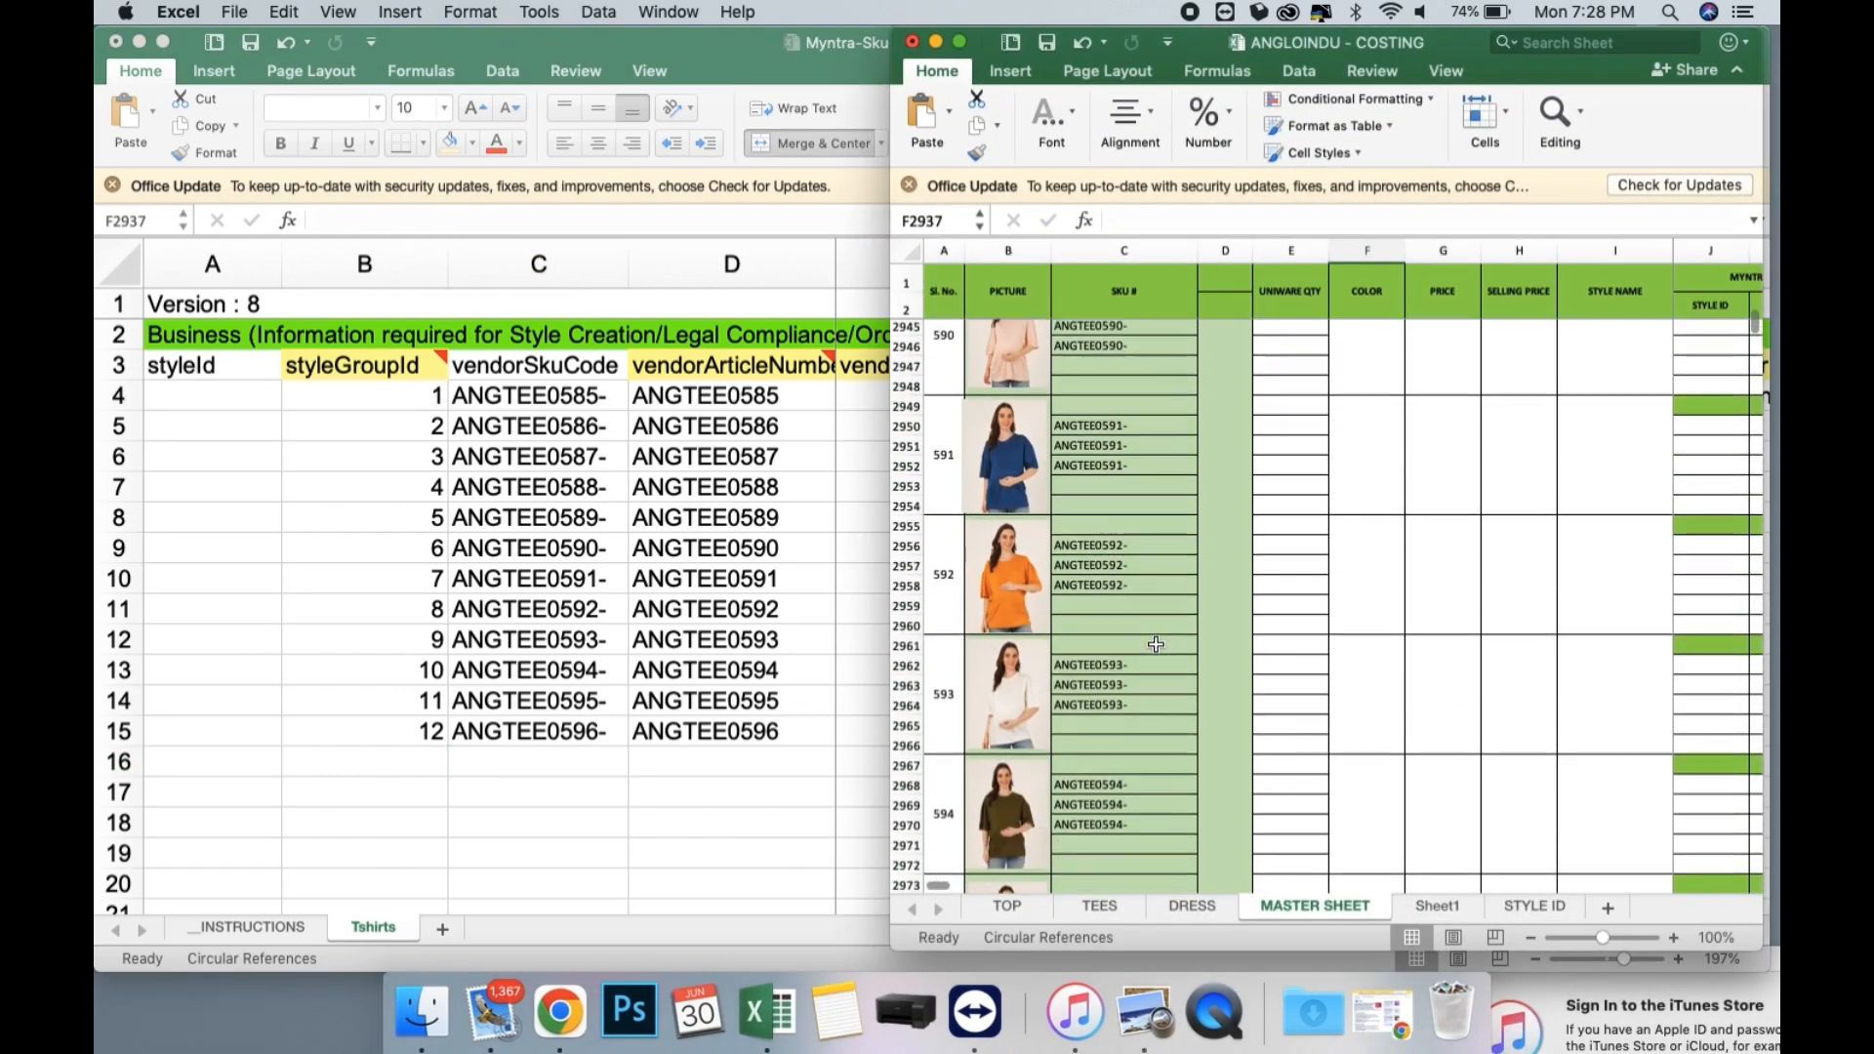
pyautogui.scroll(14, 1156, 644)
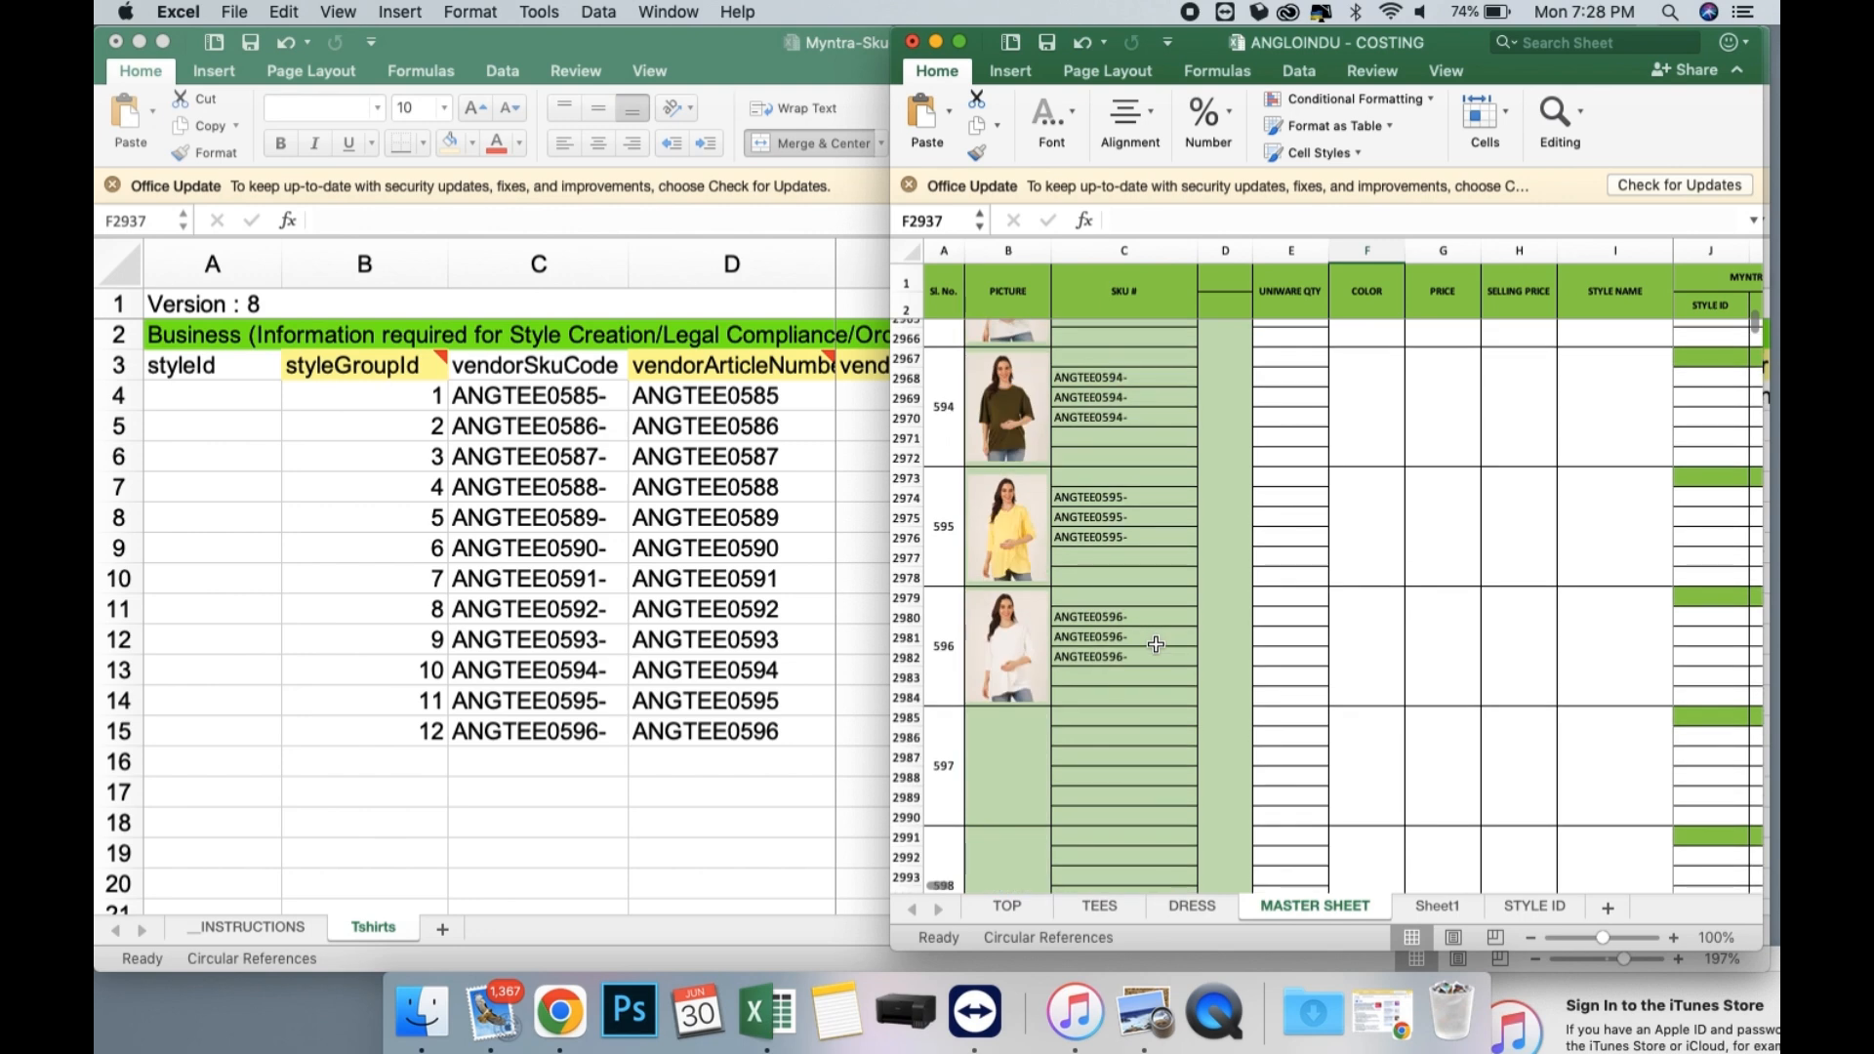
pyautogui.scroll(20, 1155, 644)
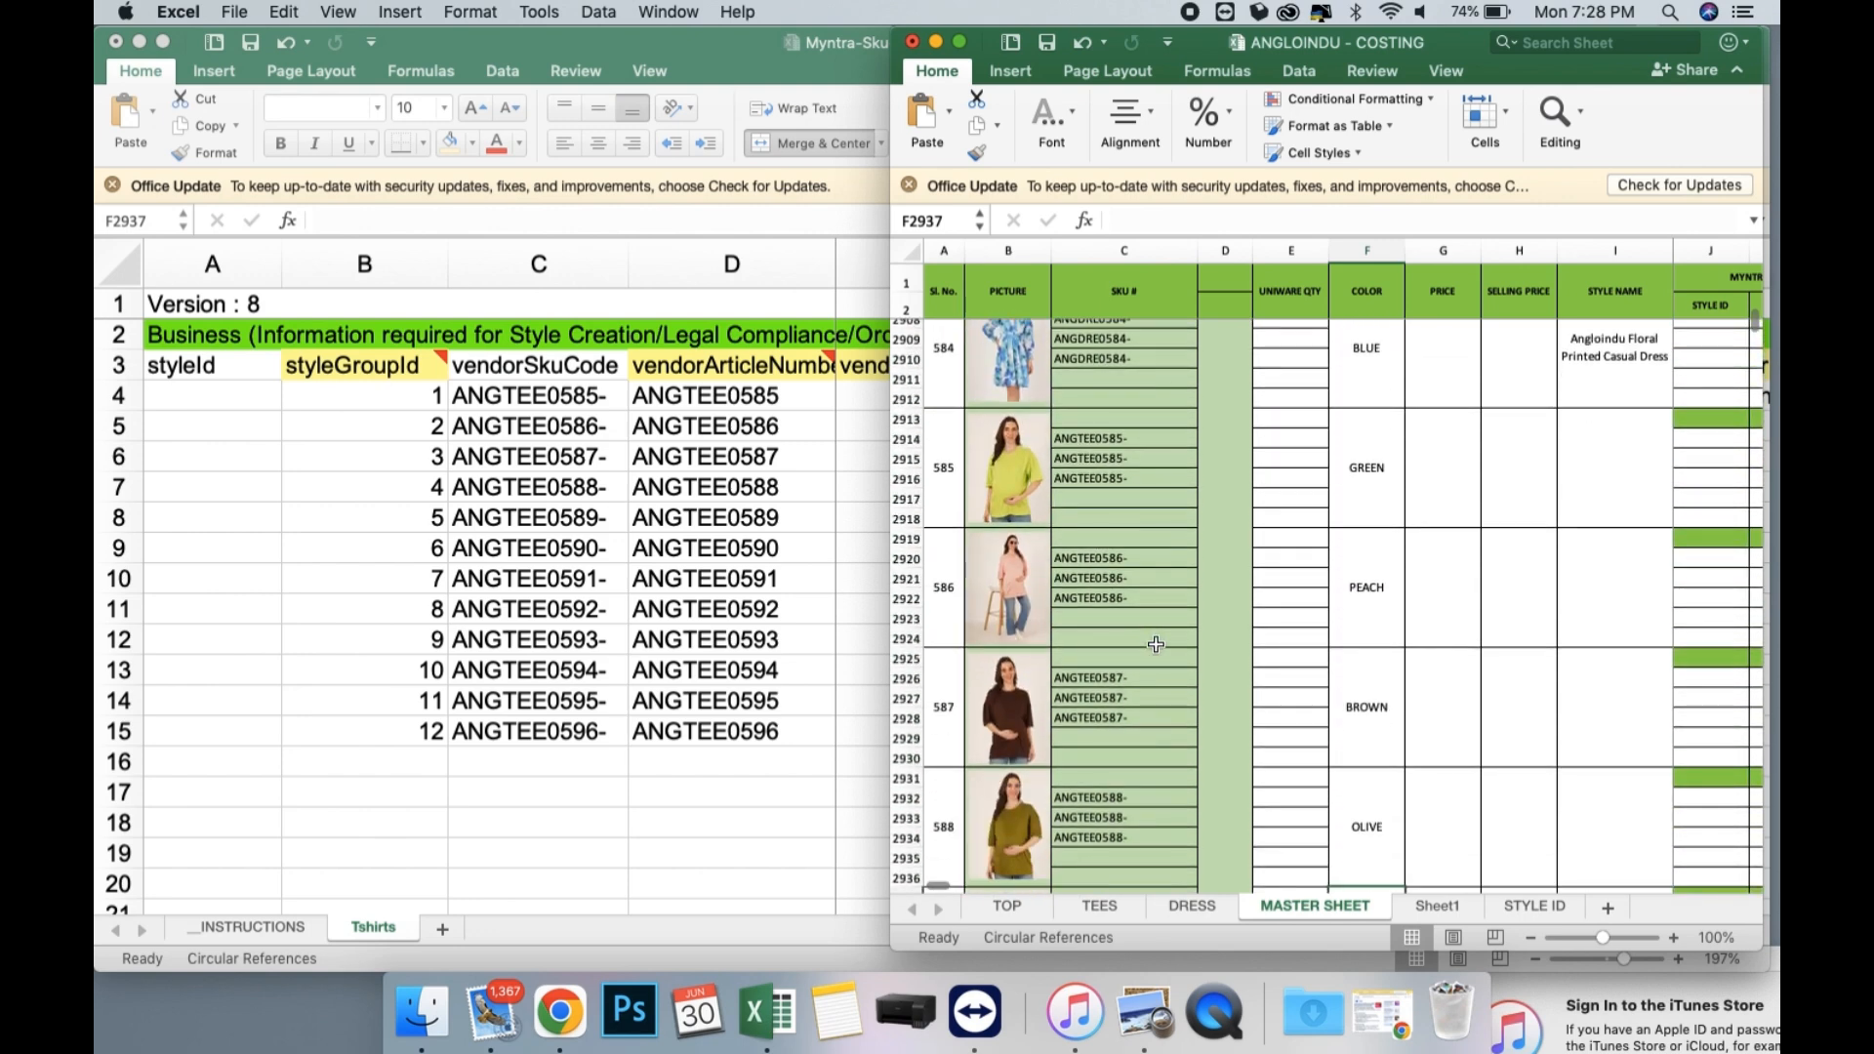
pyautogui.scroll(-20, 1156, 644)
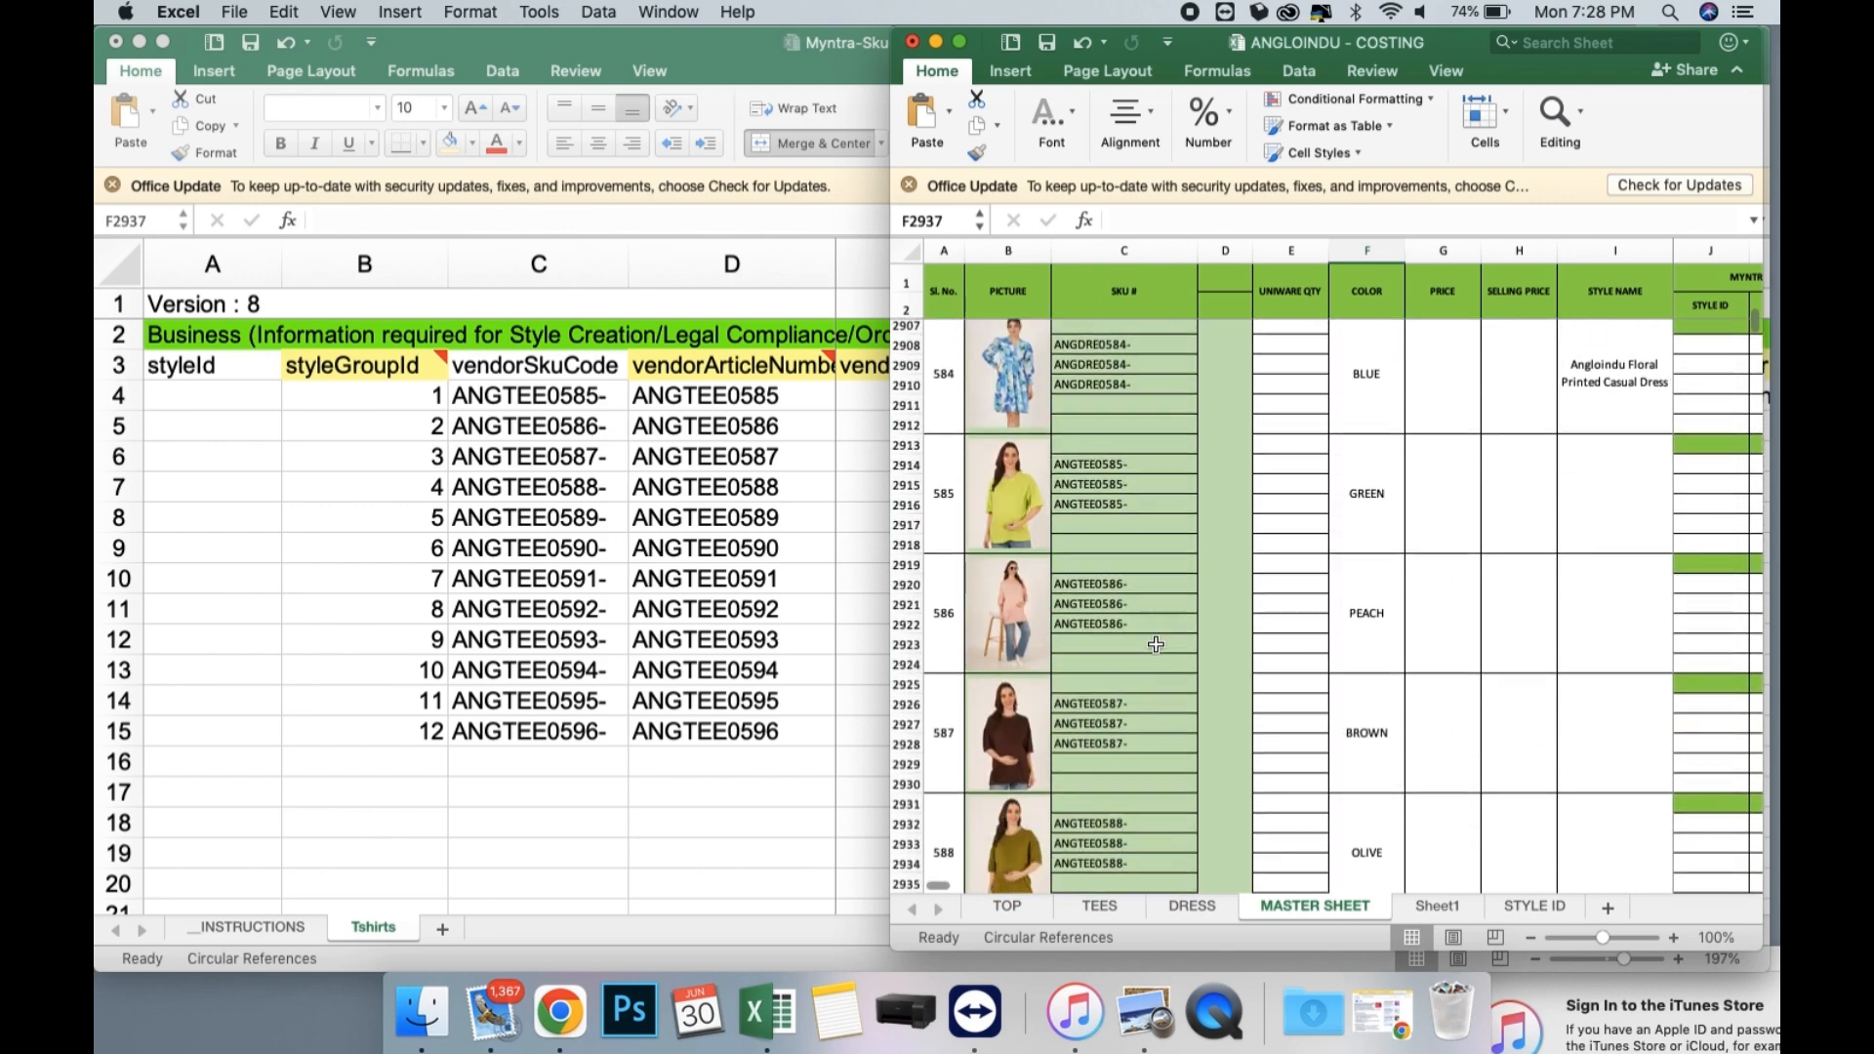
pyautogui.scroll(7, 1156, 645)
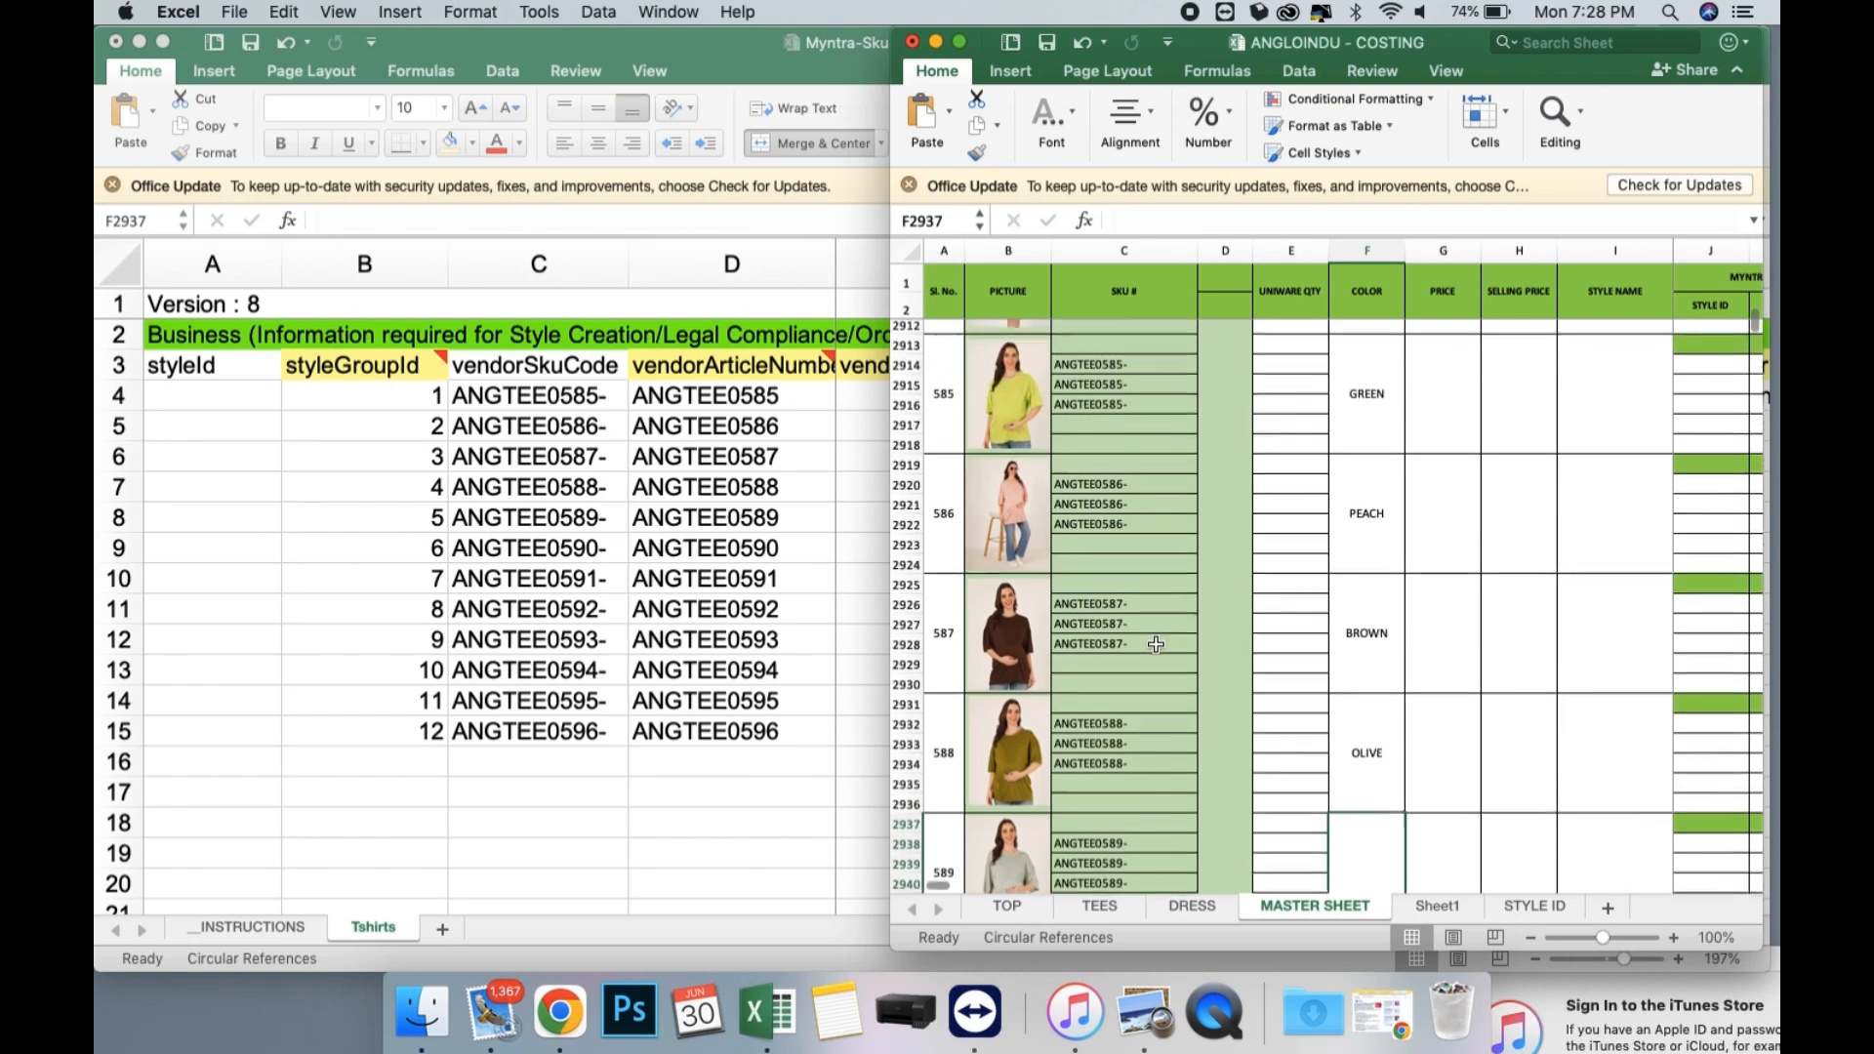
# Return to the Myntra template, enter "Angloindu Woman's Maternity Tshirt" as the vendorArticleName in E4 and fill it down to row 14.
pyautogui.click(852, 563)
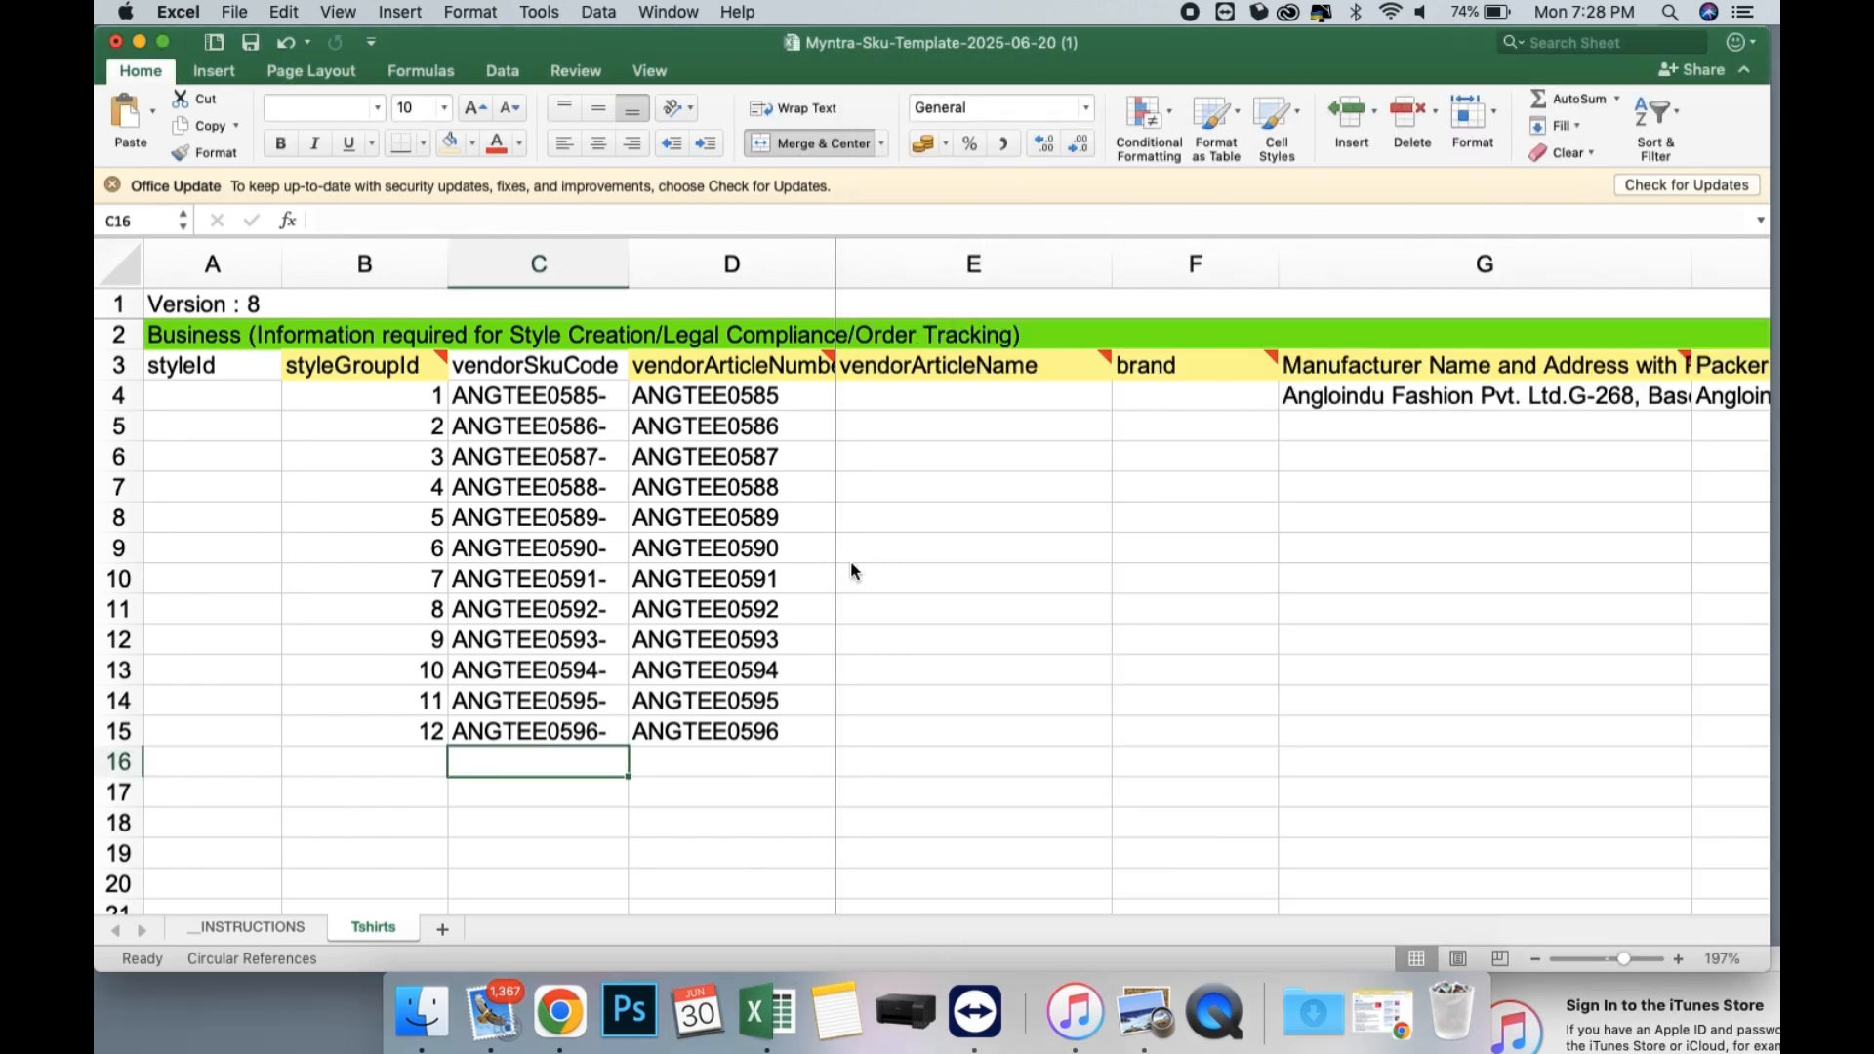
pyautogui.click(866, 394)
pyautogui.write('Angloin')
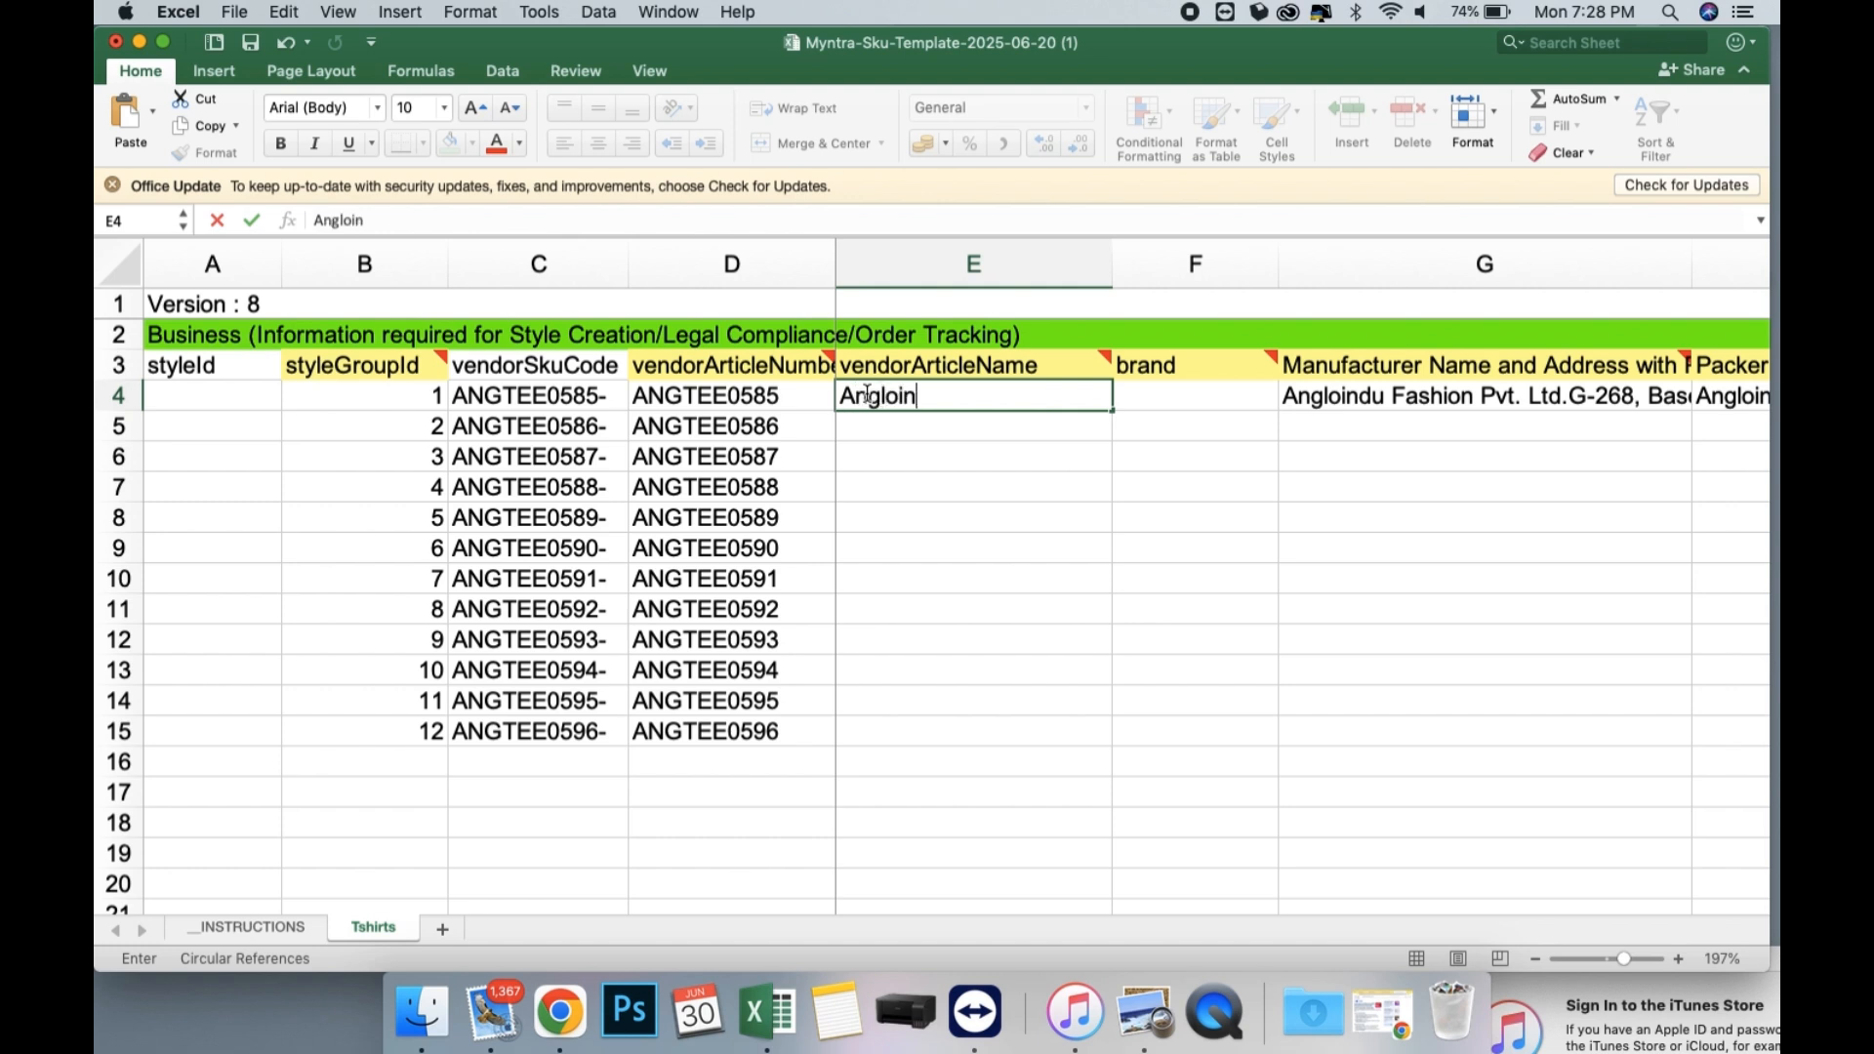
pyautogui.write("du Woma'")
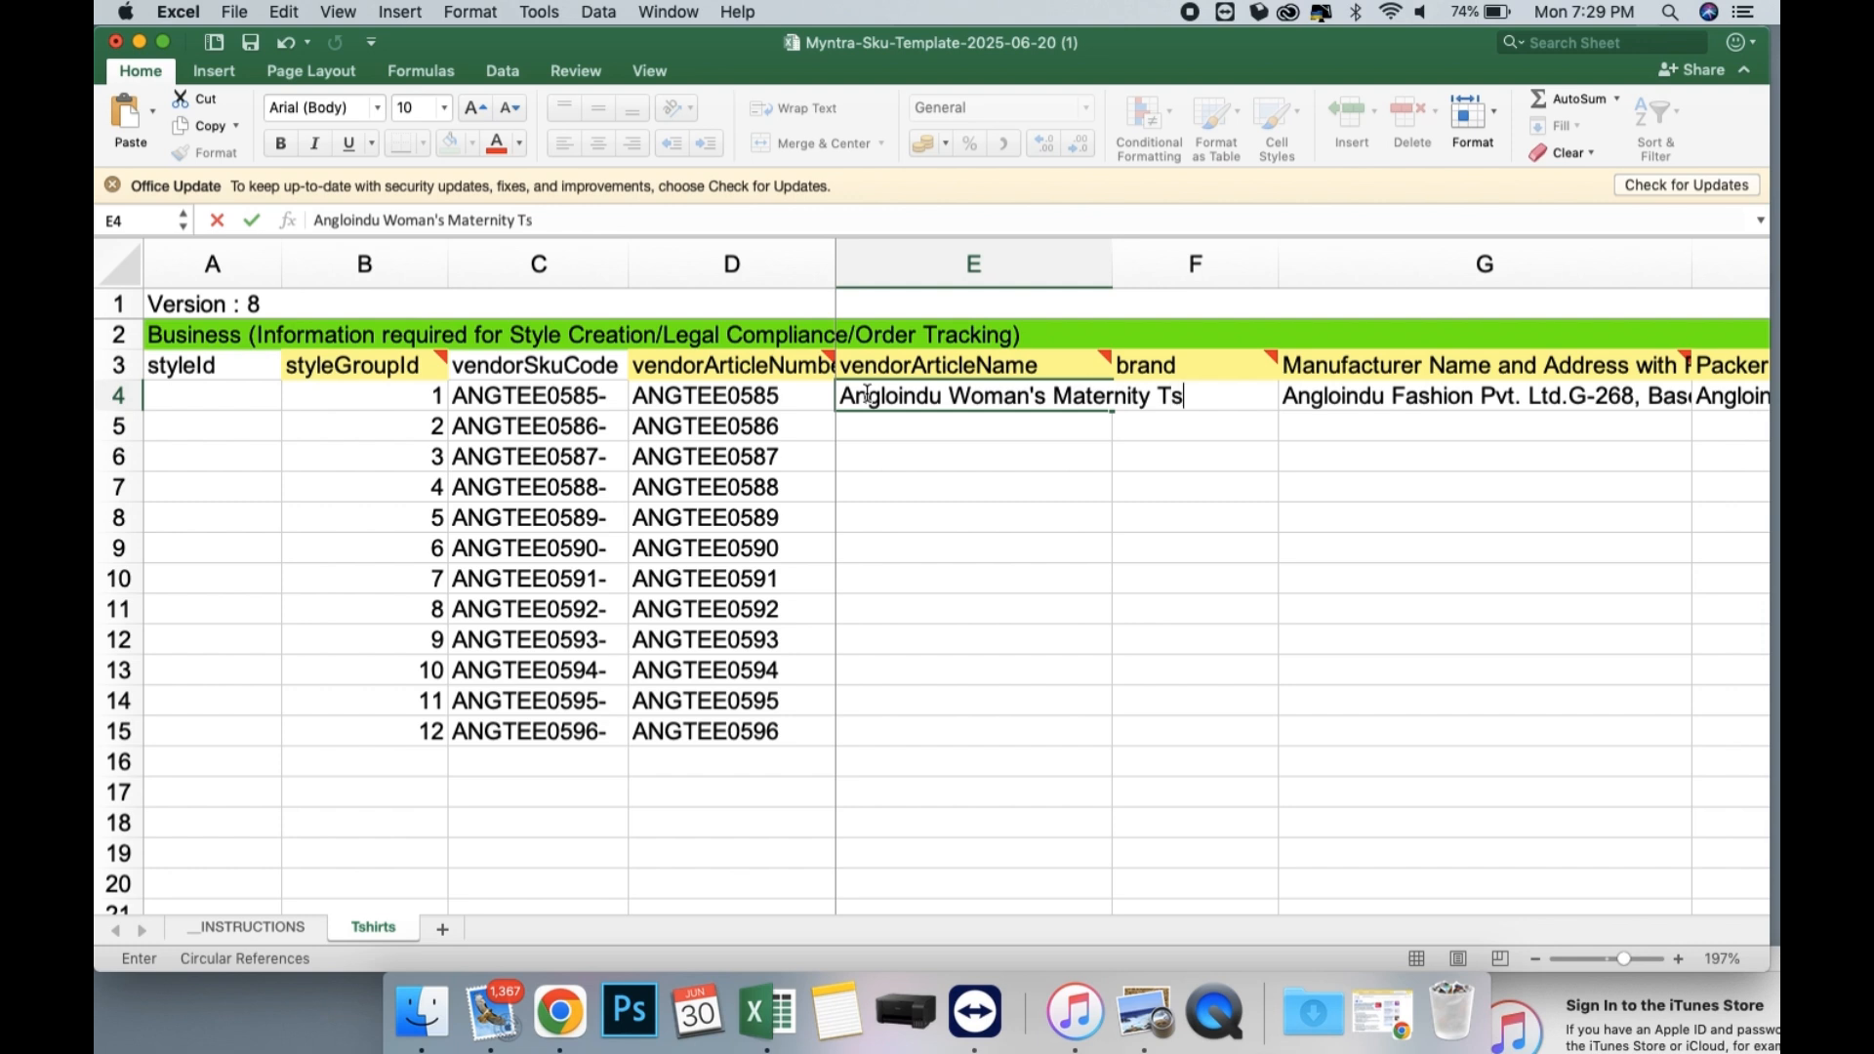
pyautogui.press('Return')
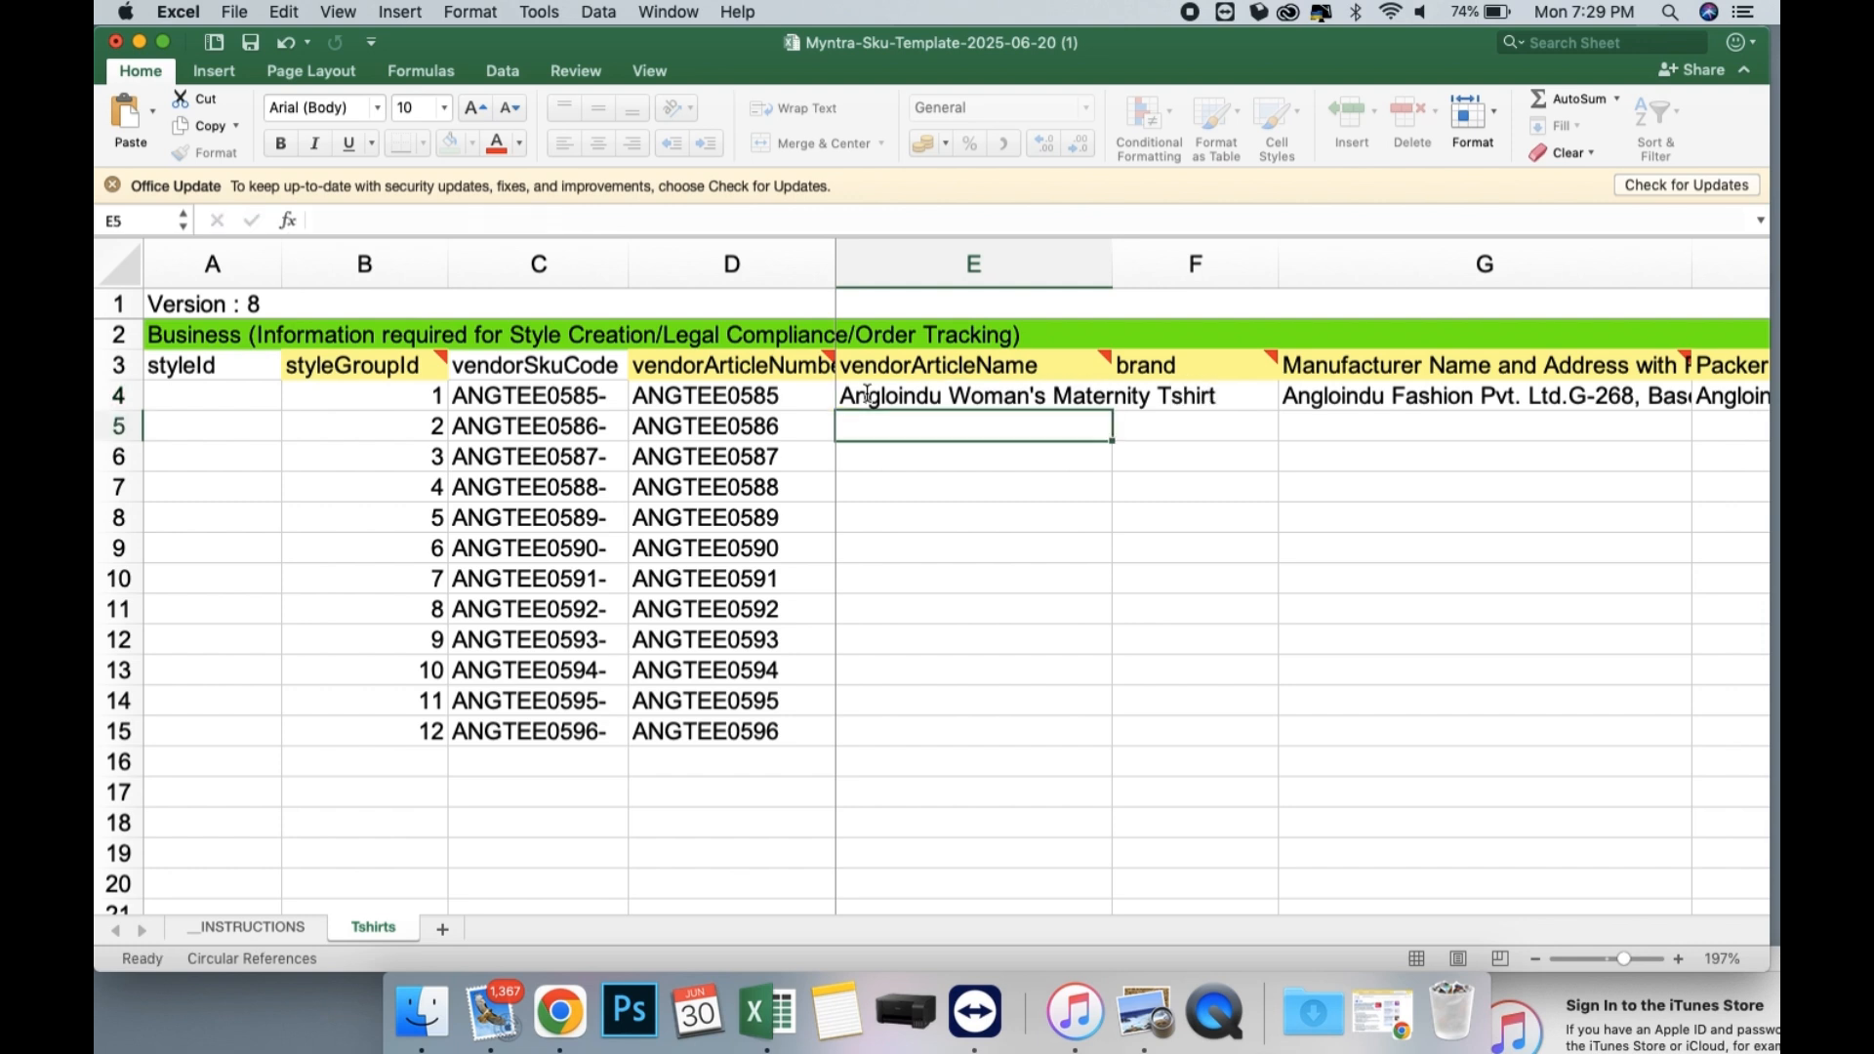
pyautogui.click(888, 400)
pyautogui.moveTo(1115, 411); pyautogui.dragTo(1010, 699)
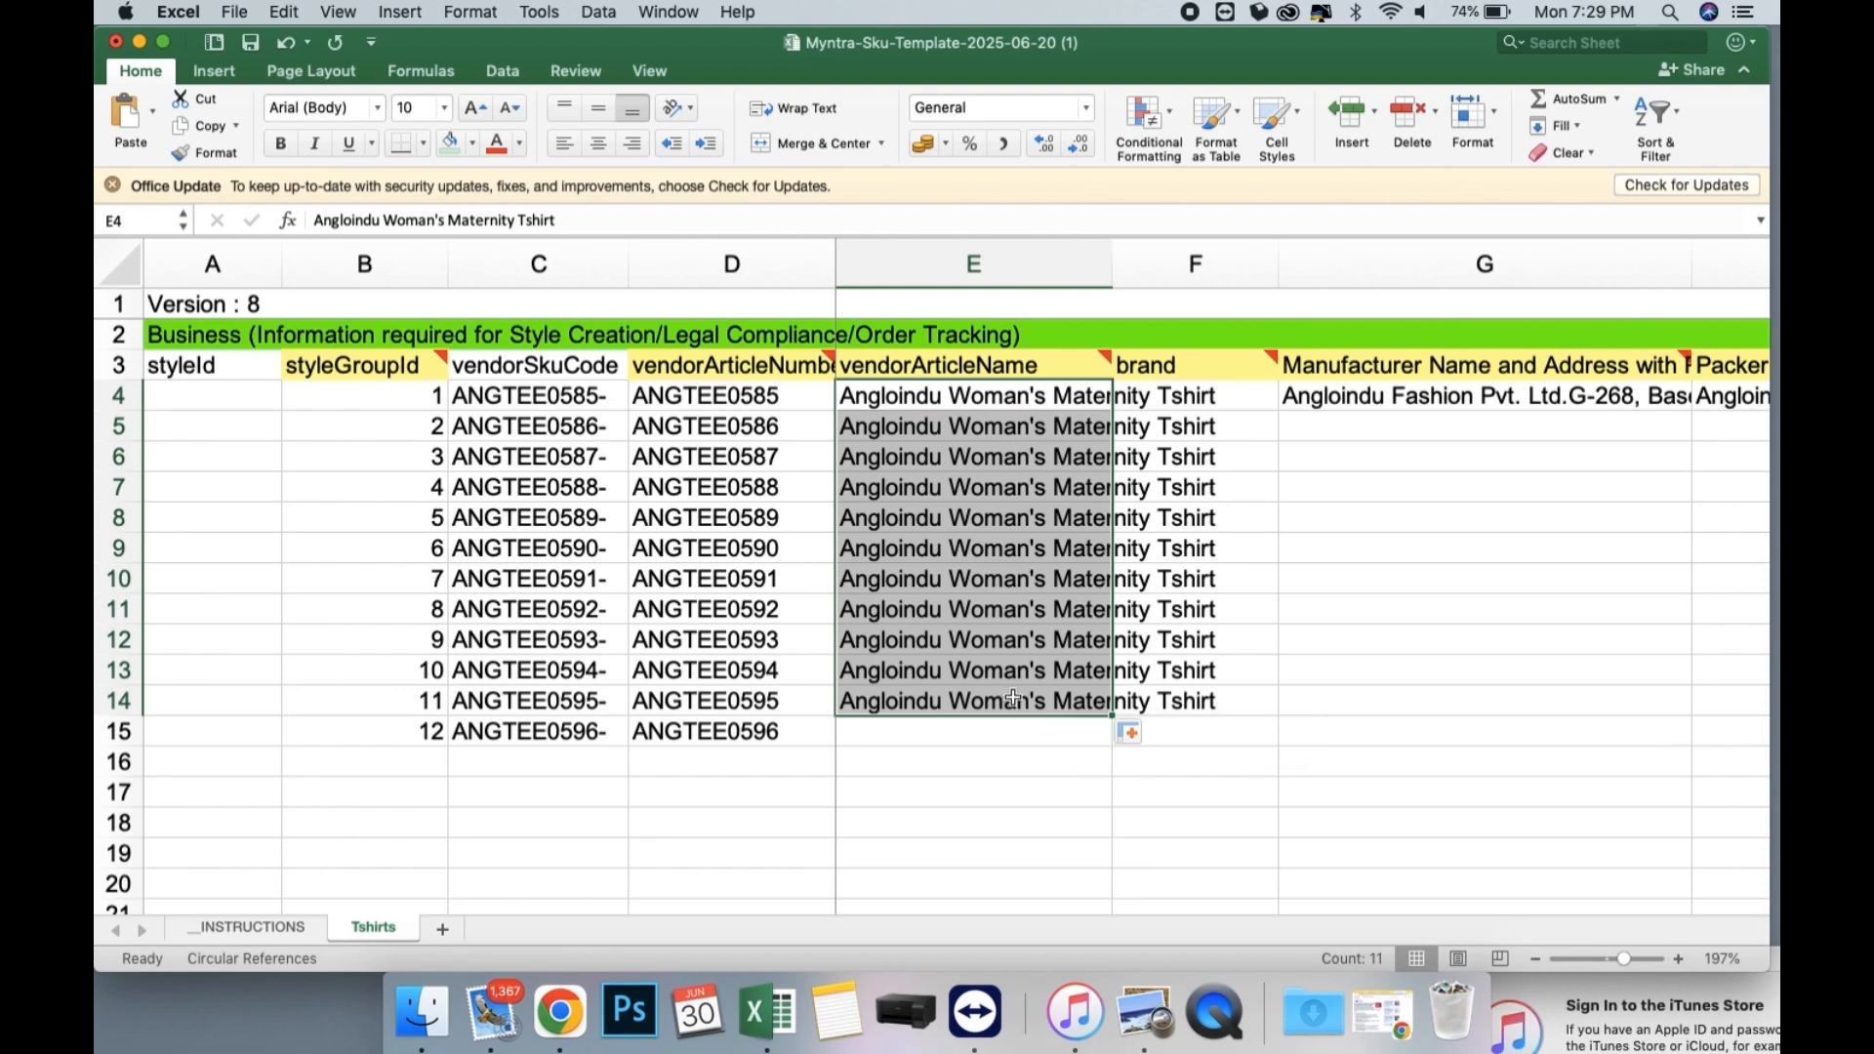
# Change the article name in E14 to "Angloindu Woman's Overlap Maternity Tshirt" and fill it down to E15.
pyautogui.click(1054, 704)
pyautogui.doubleClick(1056, 700)
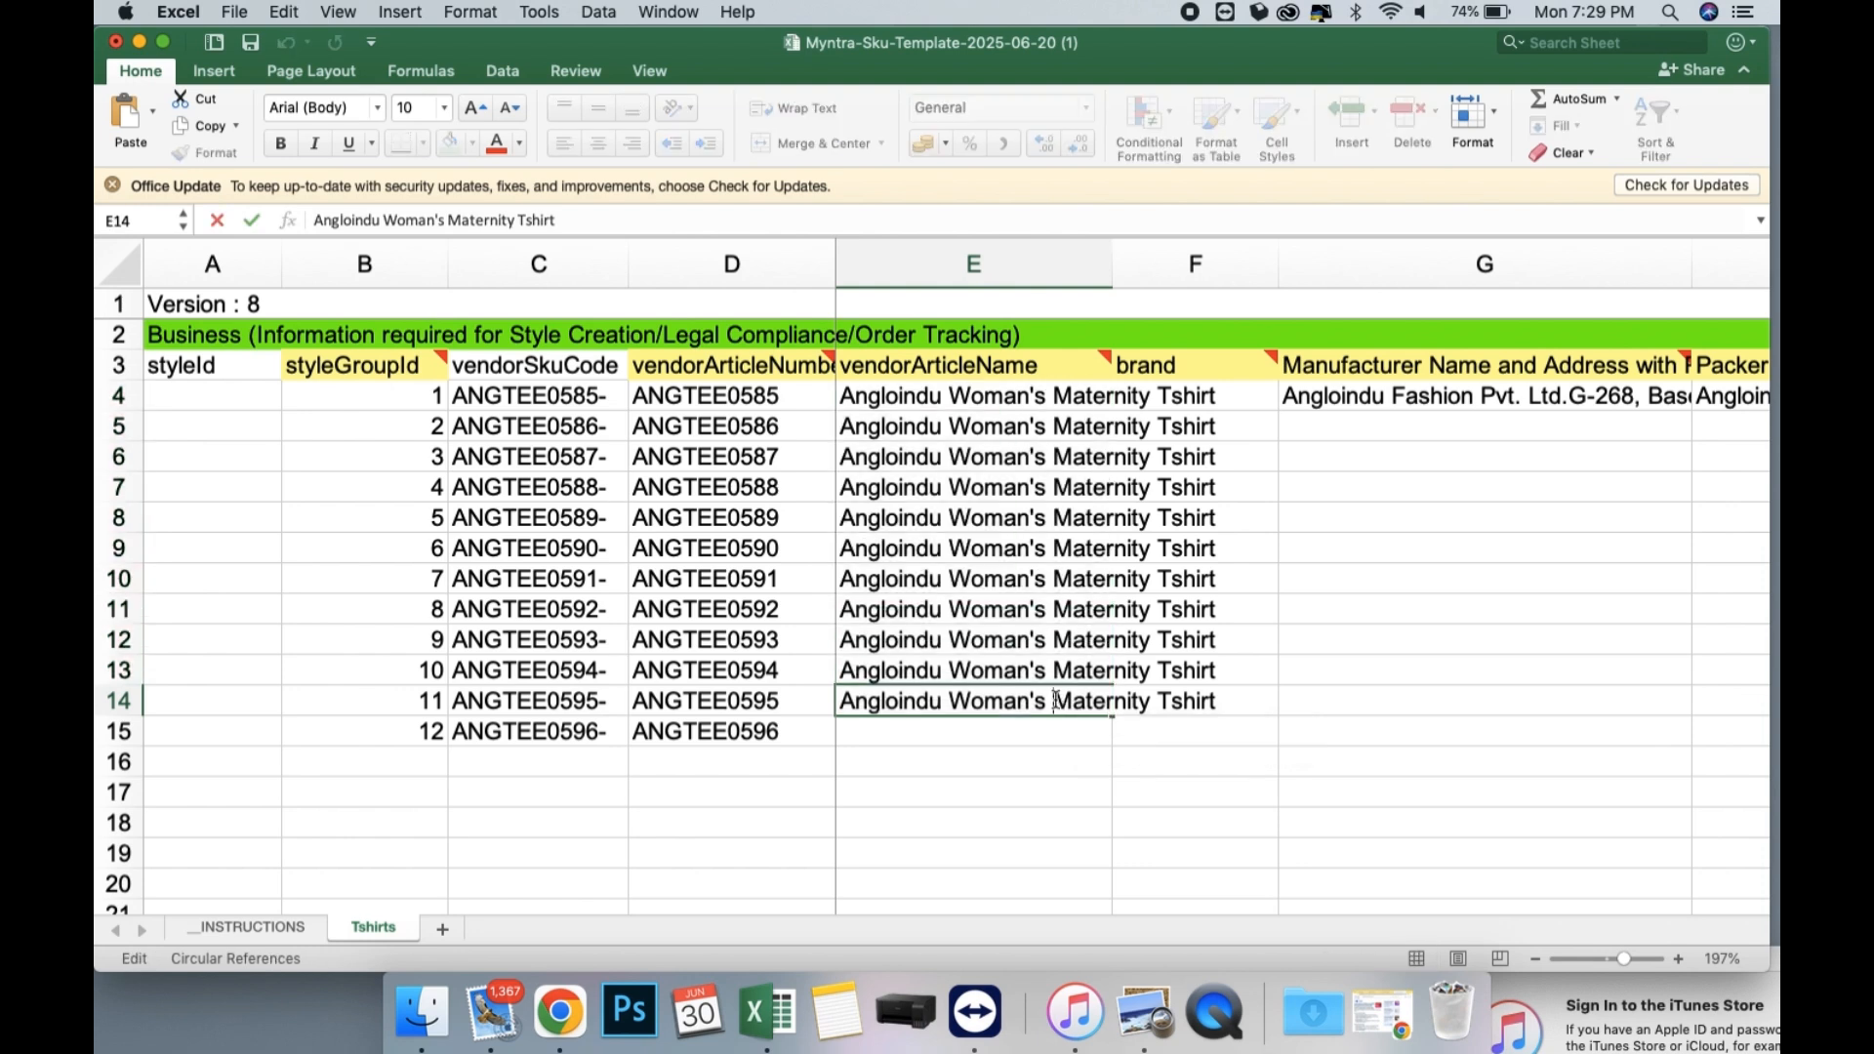
pyautogui.write('Overlap')
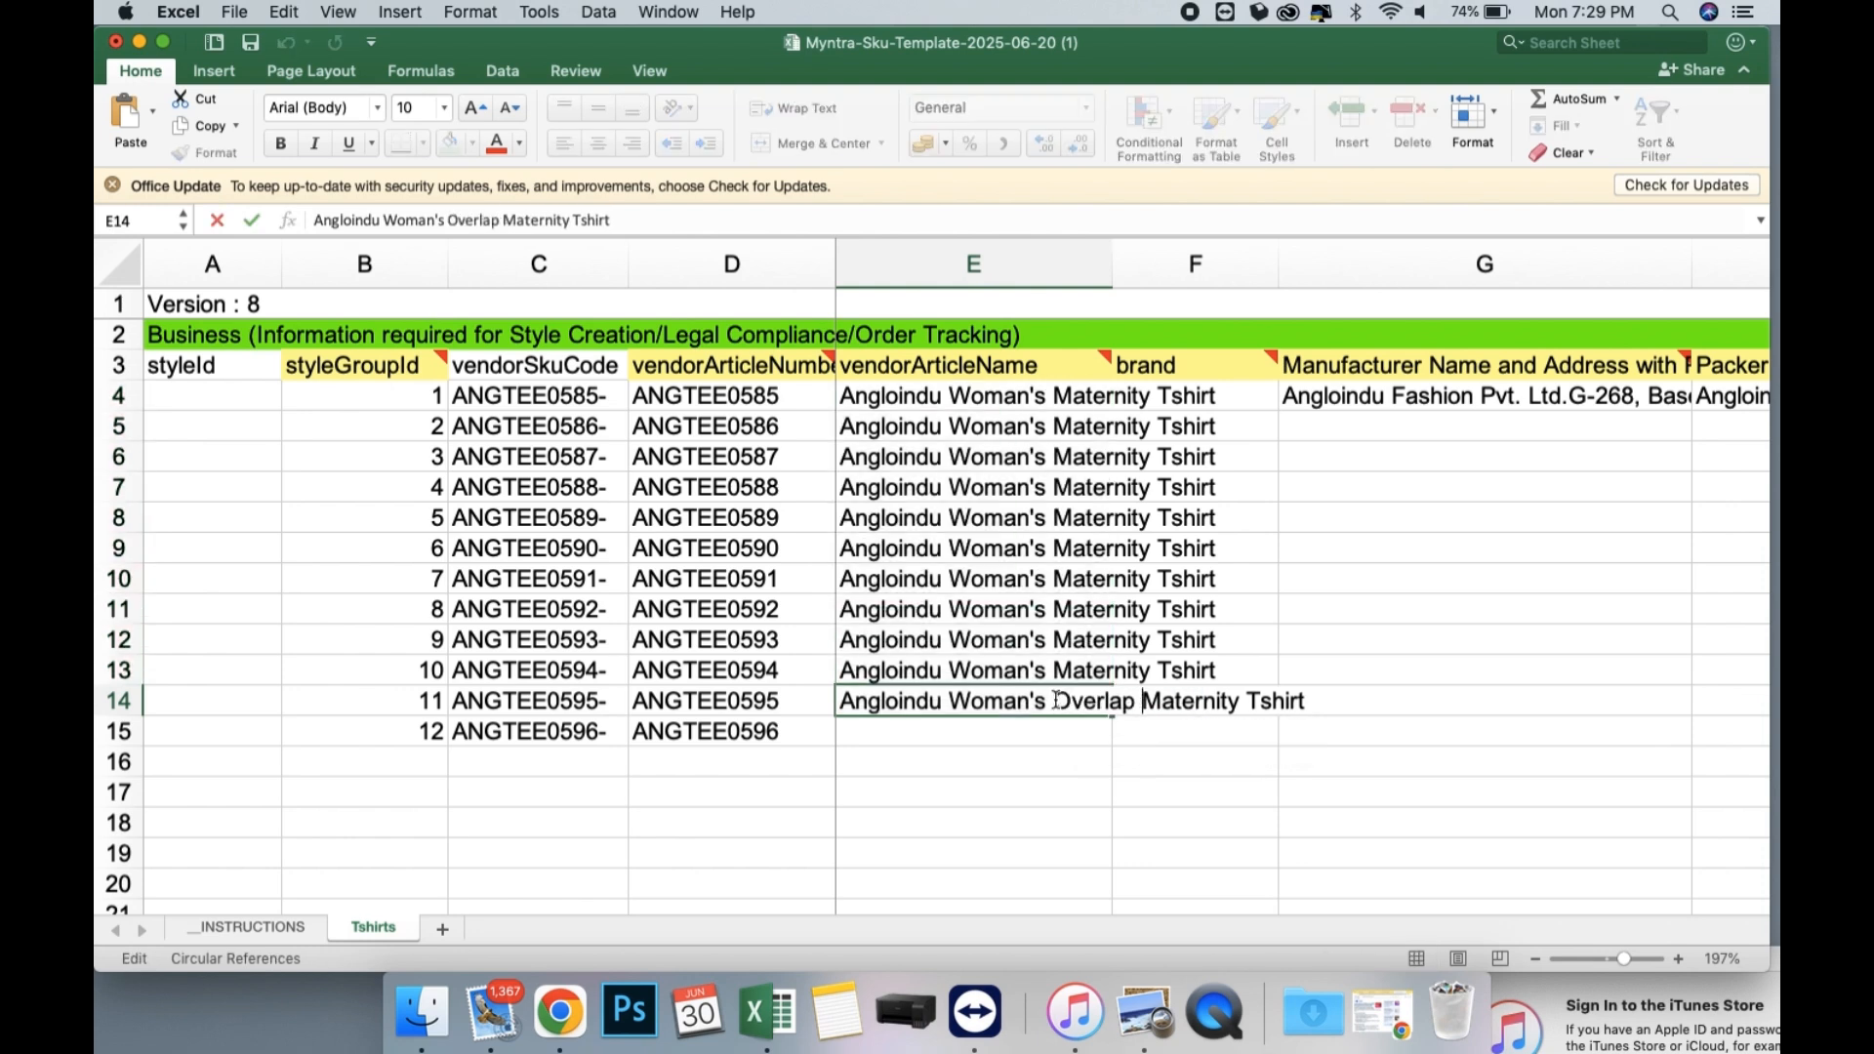
pyautogui.click(1175, 804)
pyautogui.click(1066, 713)
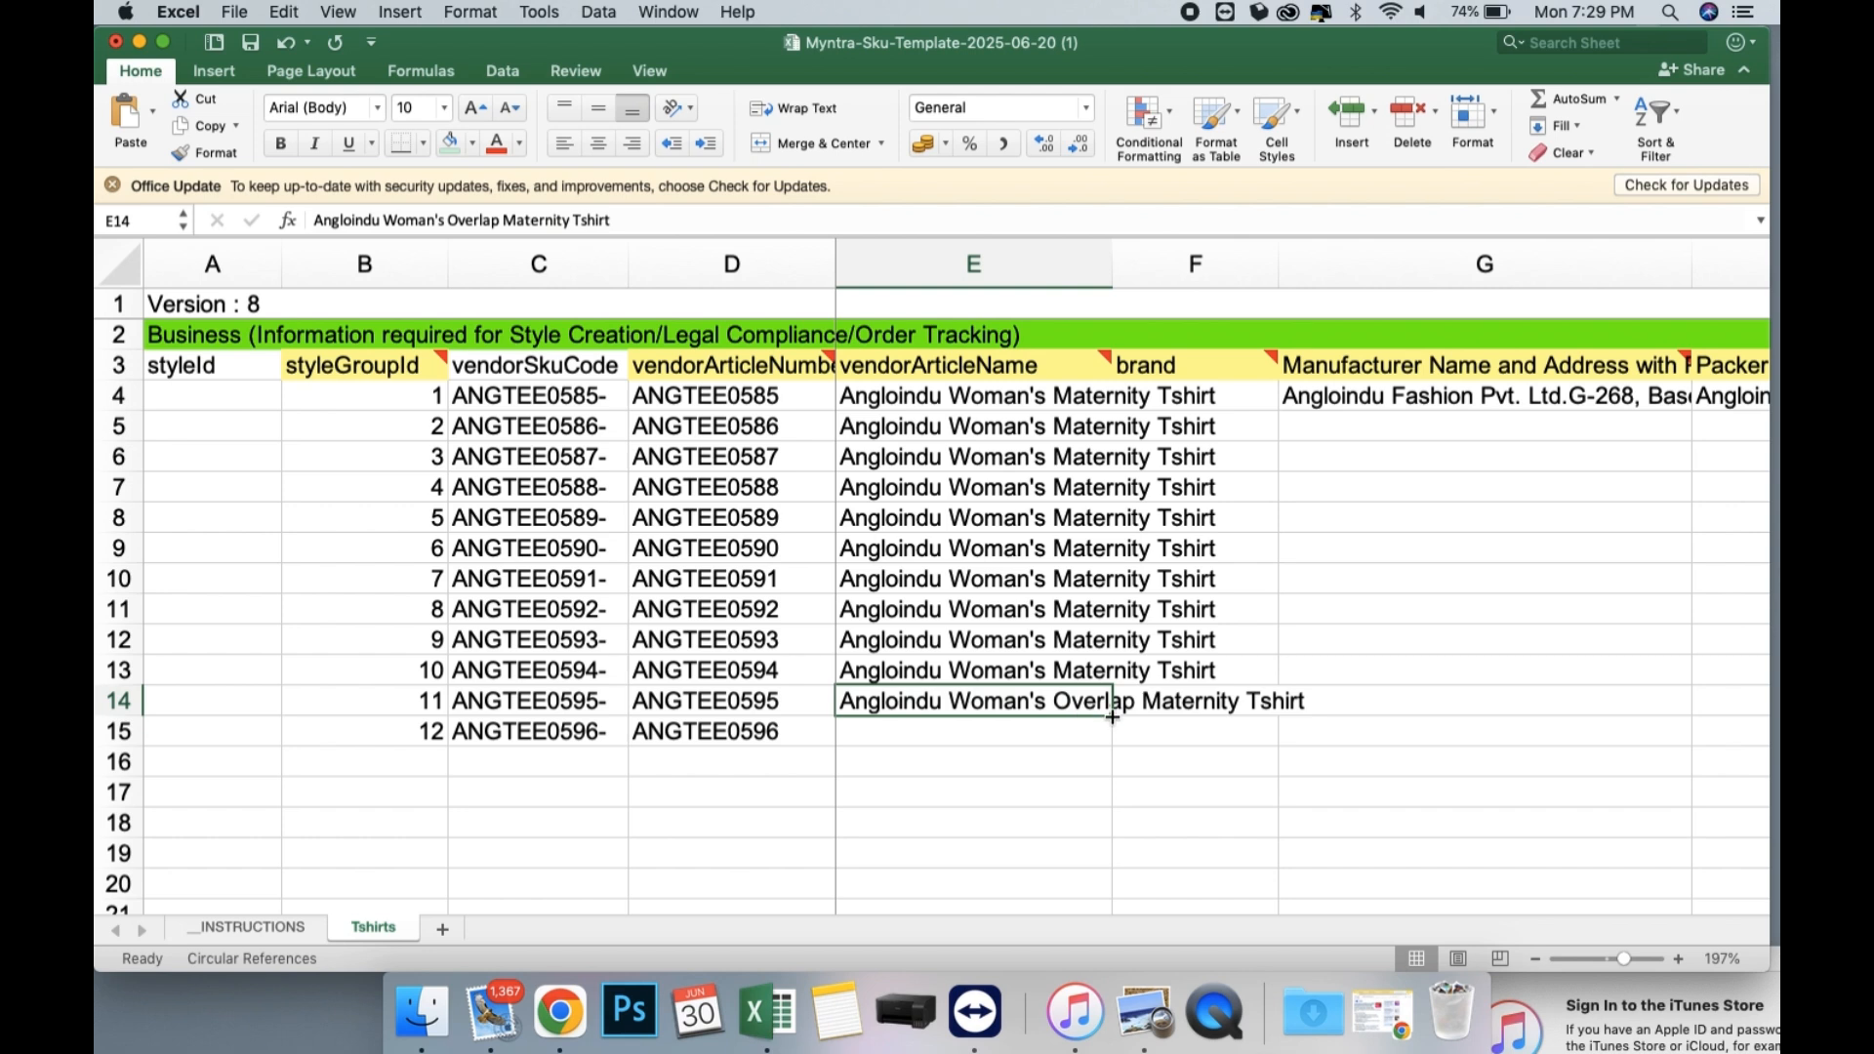
pyautogui.moveTo(1112, 718); pyautogui.dragTo(1114, 748)
# Enter Angloindu as the brand in F4 and fill it down through row 15.
pyautogui.click(1248, 385)
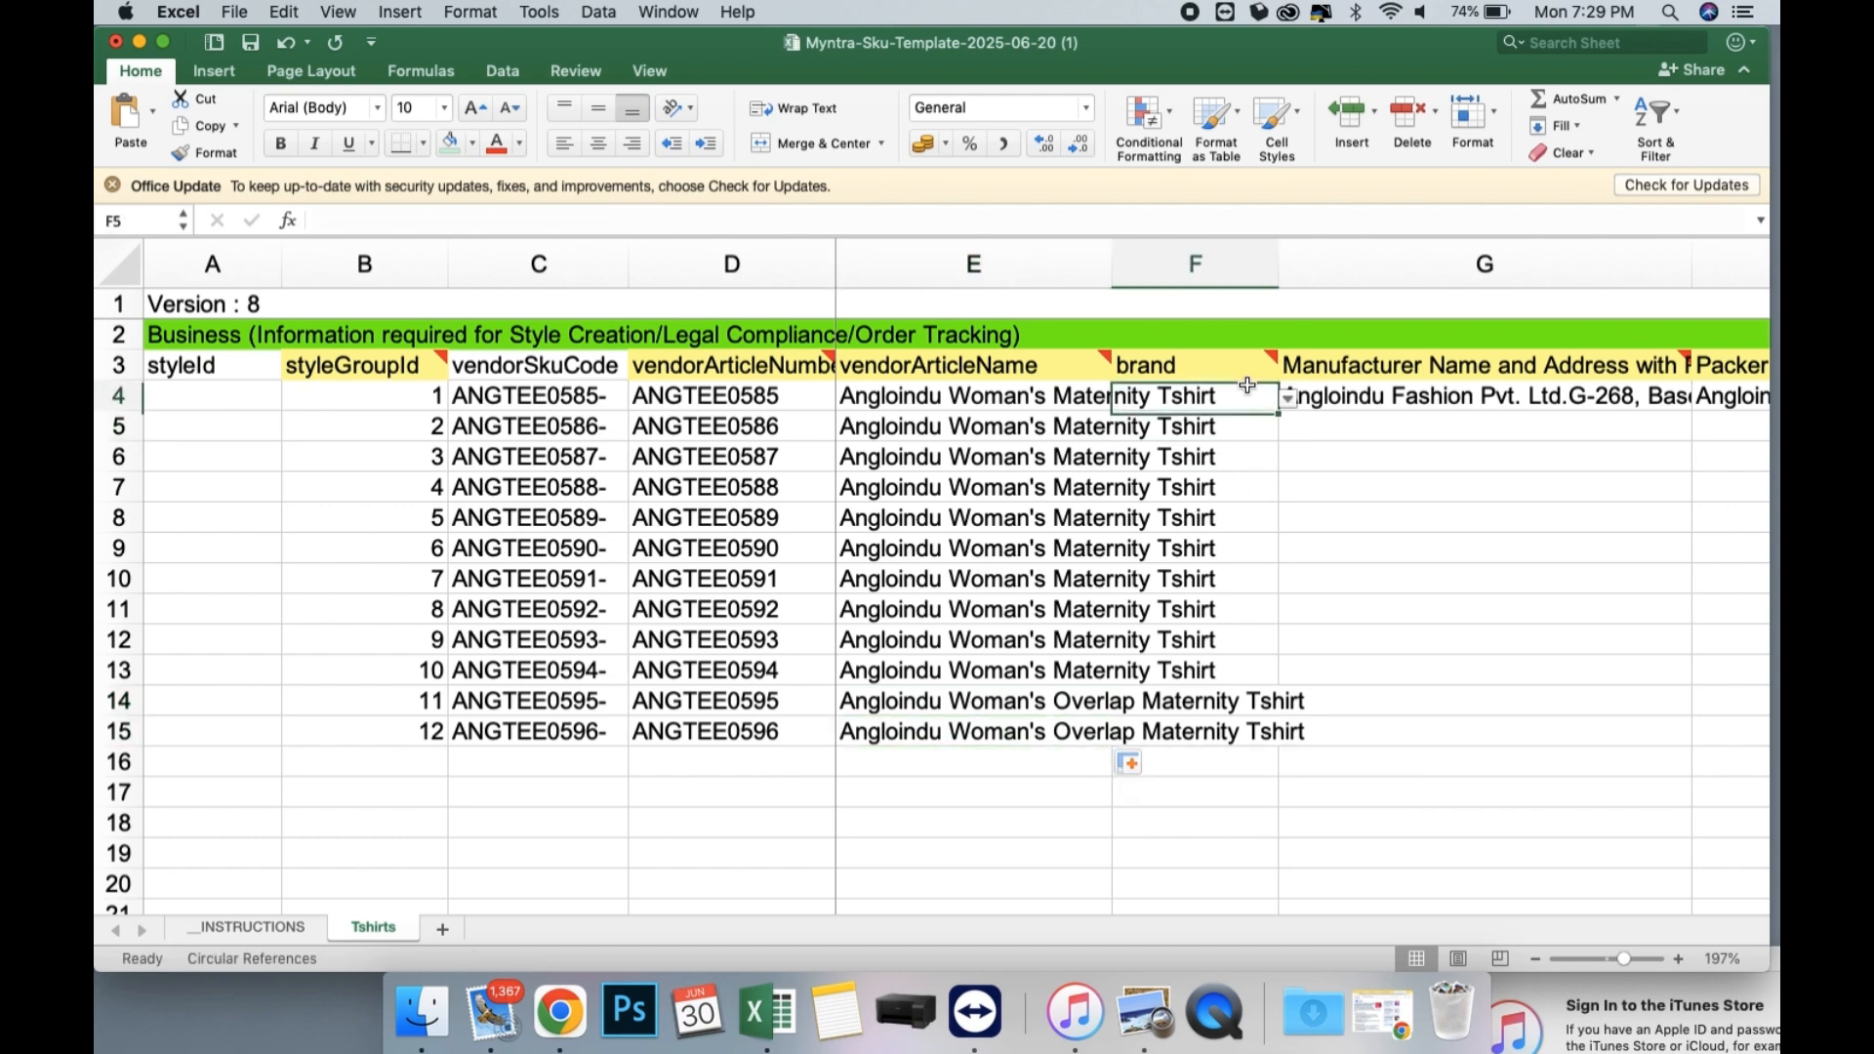
pyautogui.write('Angloindu')
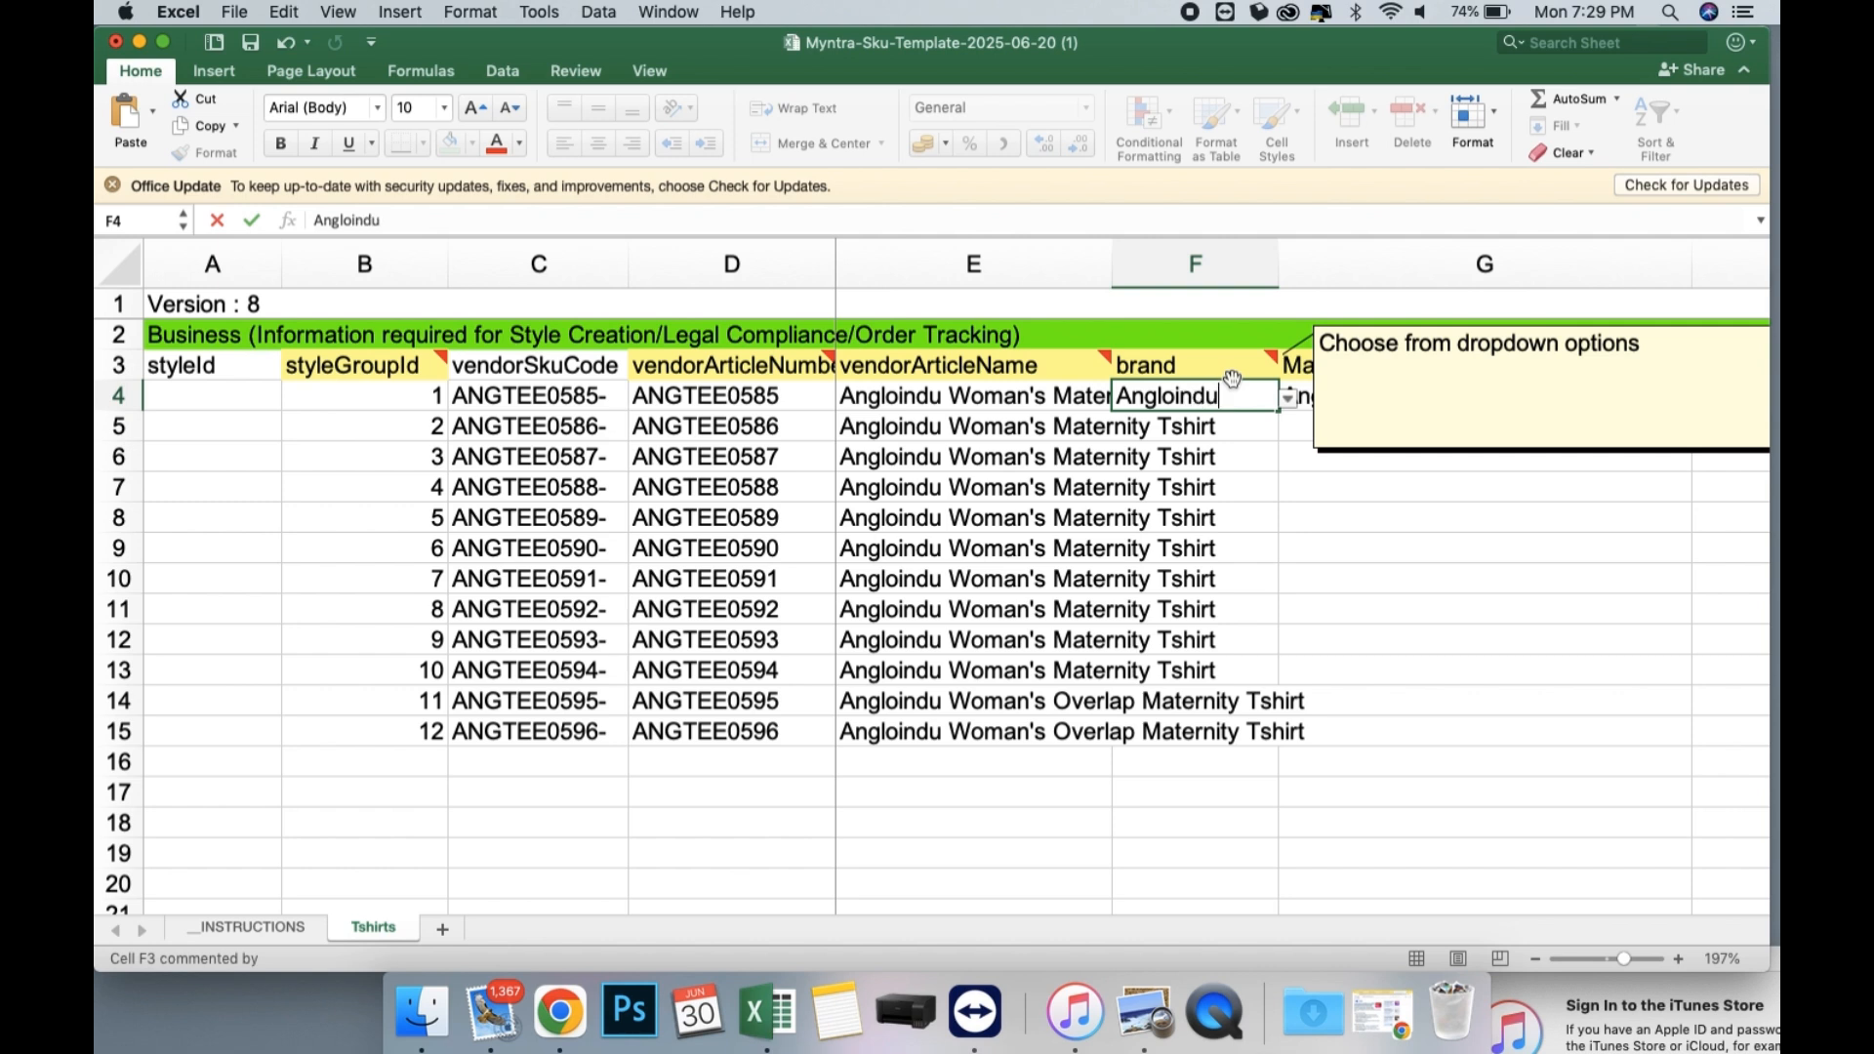
pyautogui.press('Return')
pyautogui.click(1236, 406)
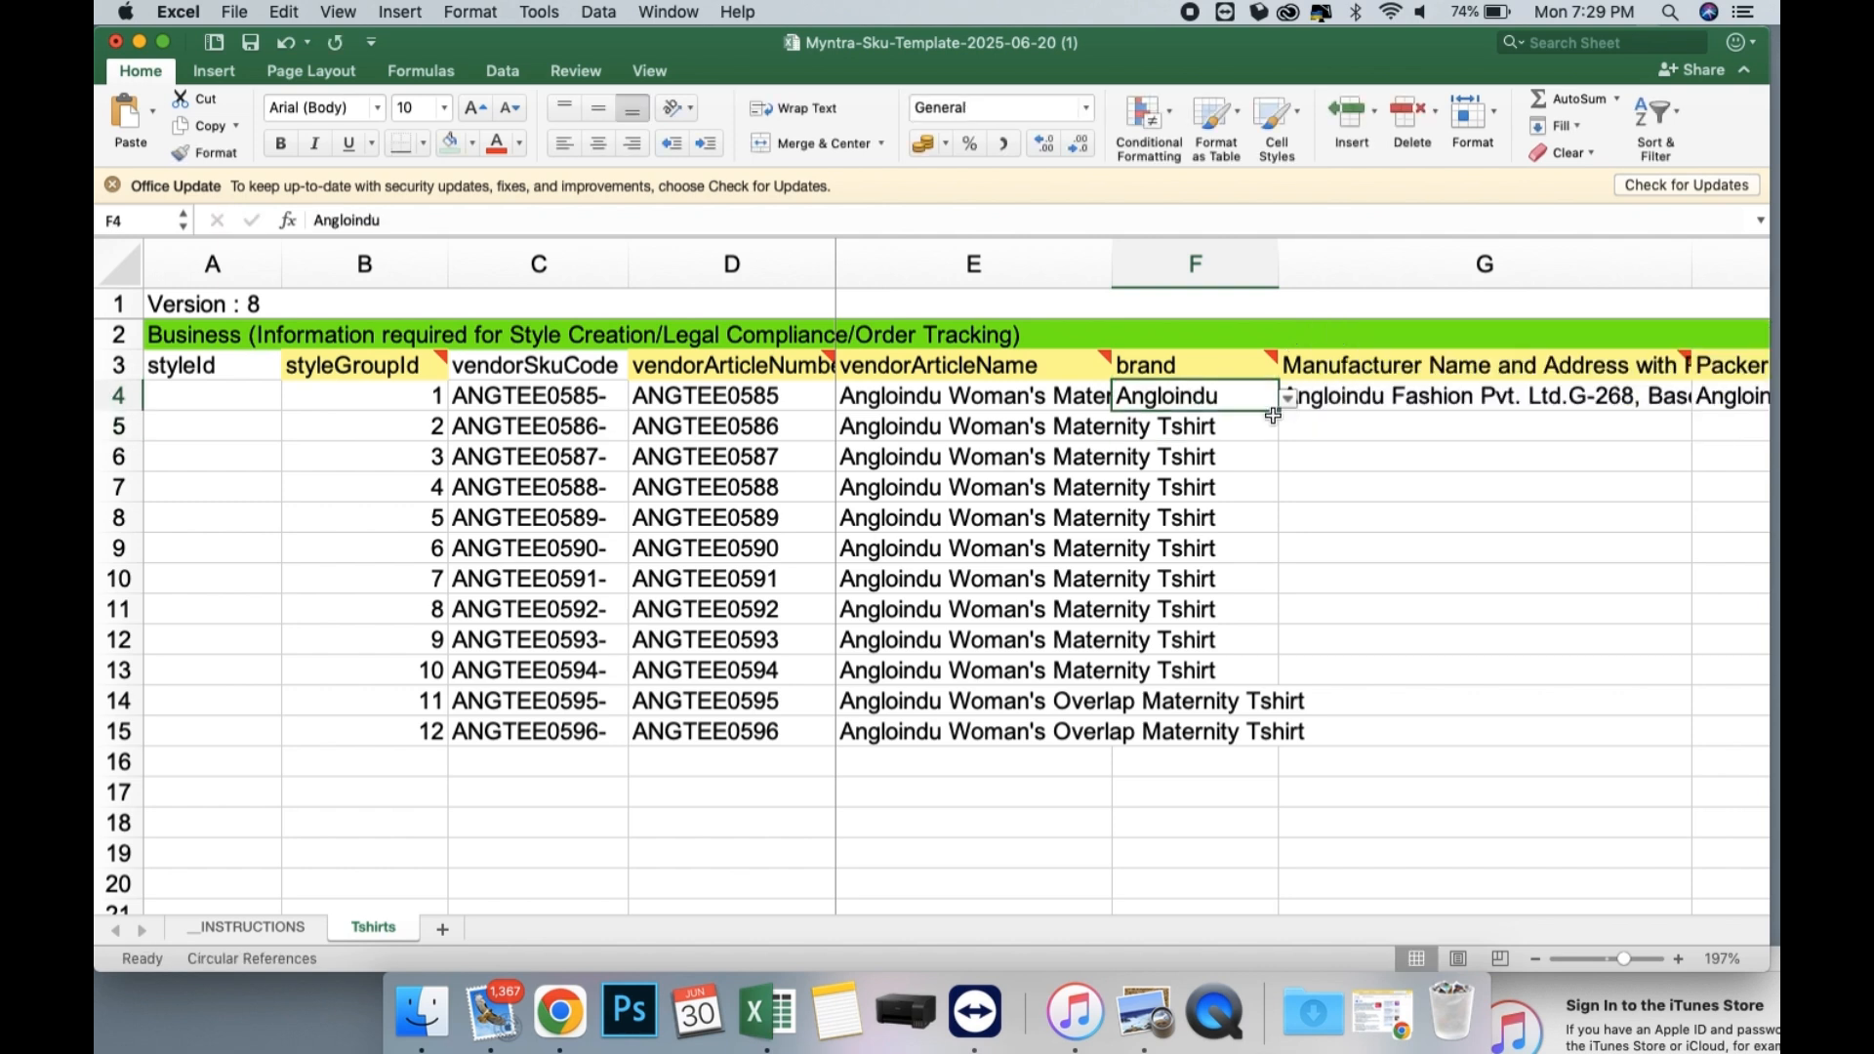
pyautogui.moveTo(1279, 411); pyautogui.dragTo(1271, 739)
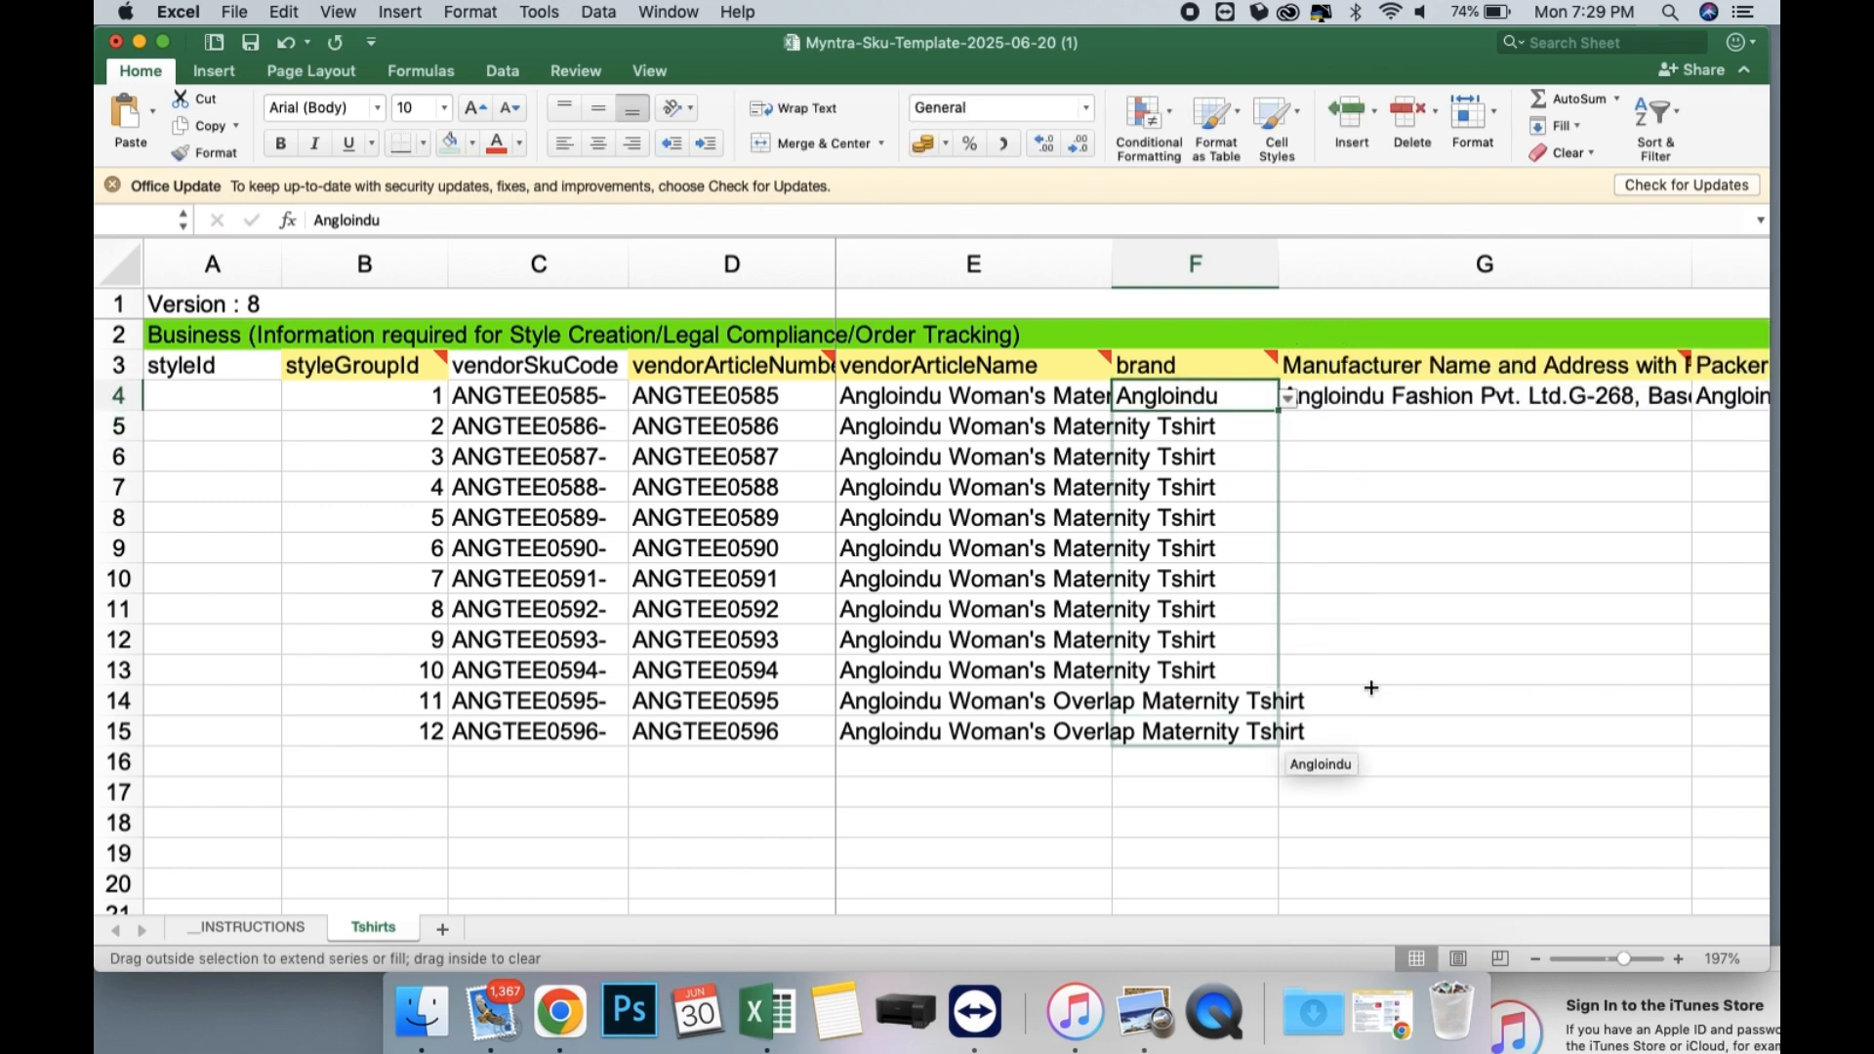
pyautogui.moveTo(1371, 688); pyautogui.dragTo(1376, 681)
pyautogui.hscroll(5, 1376, 681)
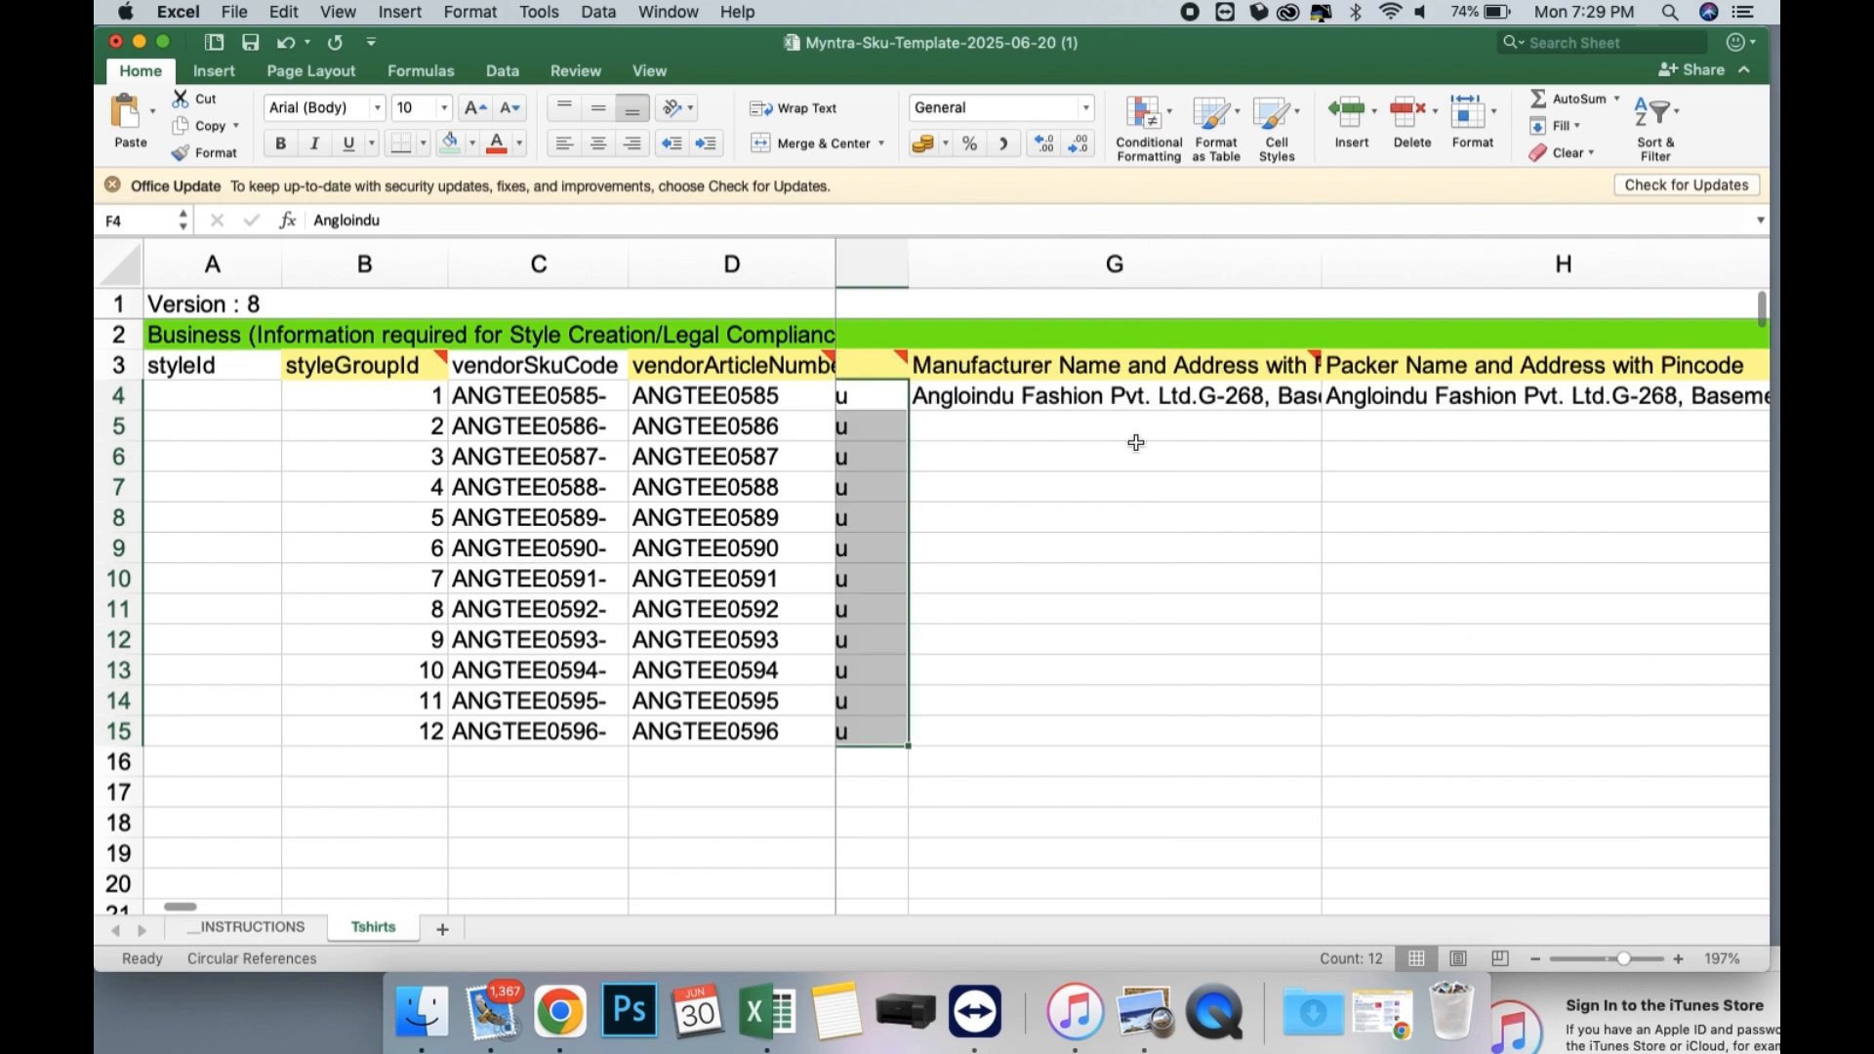
# Copy the manufacturer name and address from G4 into G5:G15.
pyautogui.click(1101, 410)
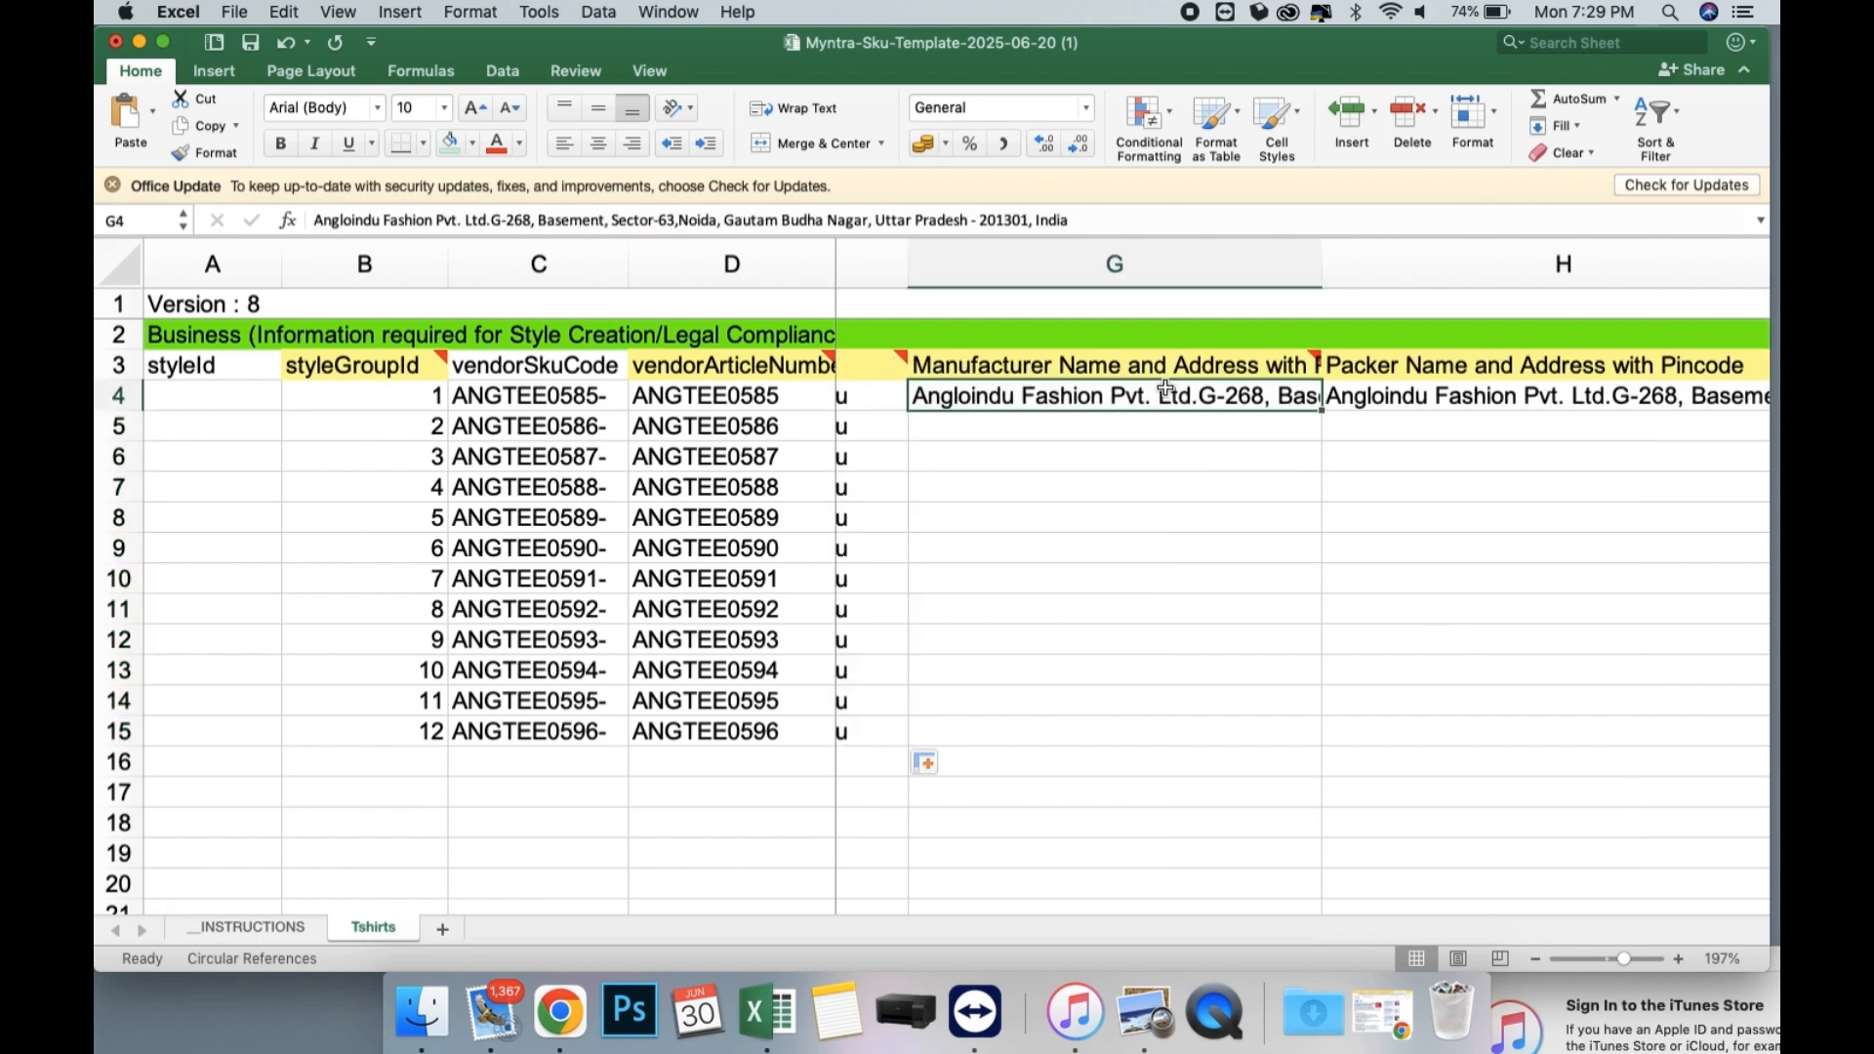
pyautogui.press('super+c')
pyautogui.moveTo(1077, 429); pyautogui.dragTo(1072, 737)
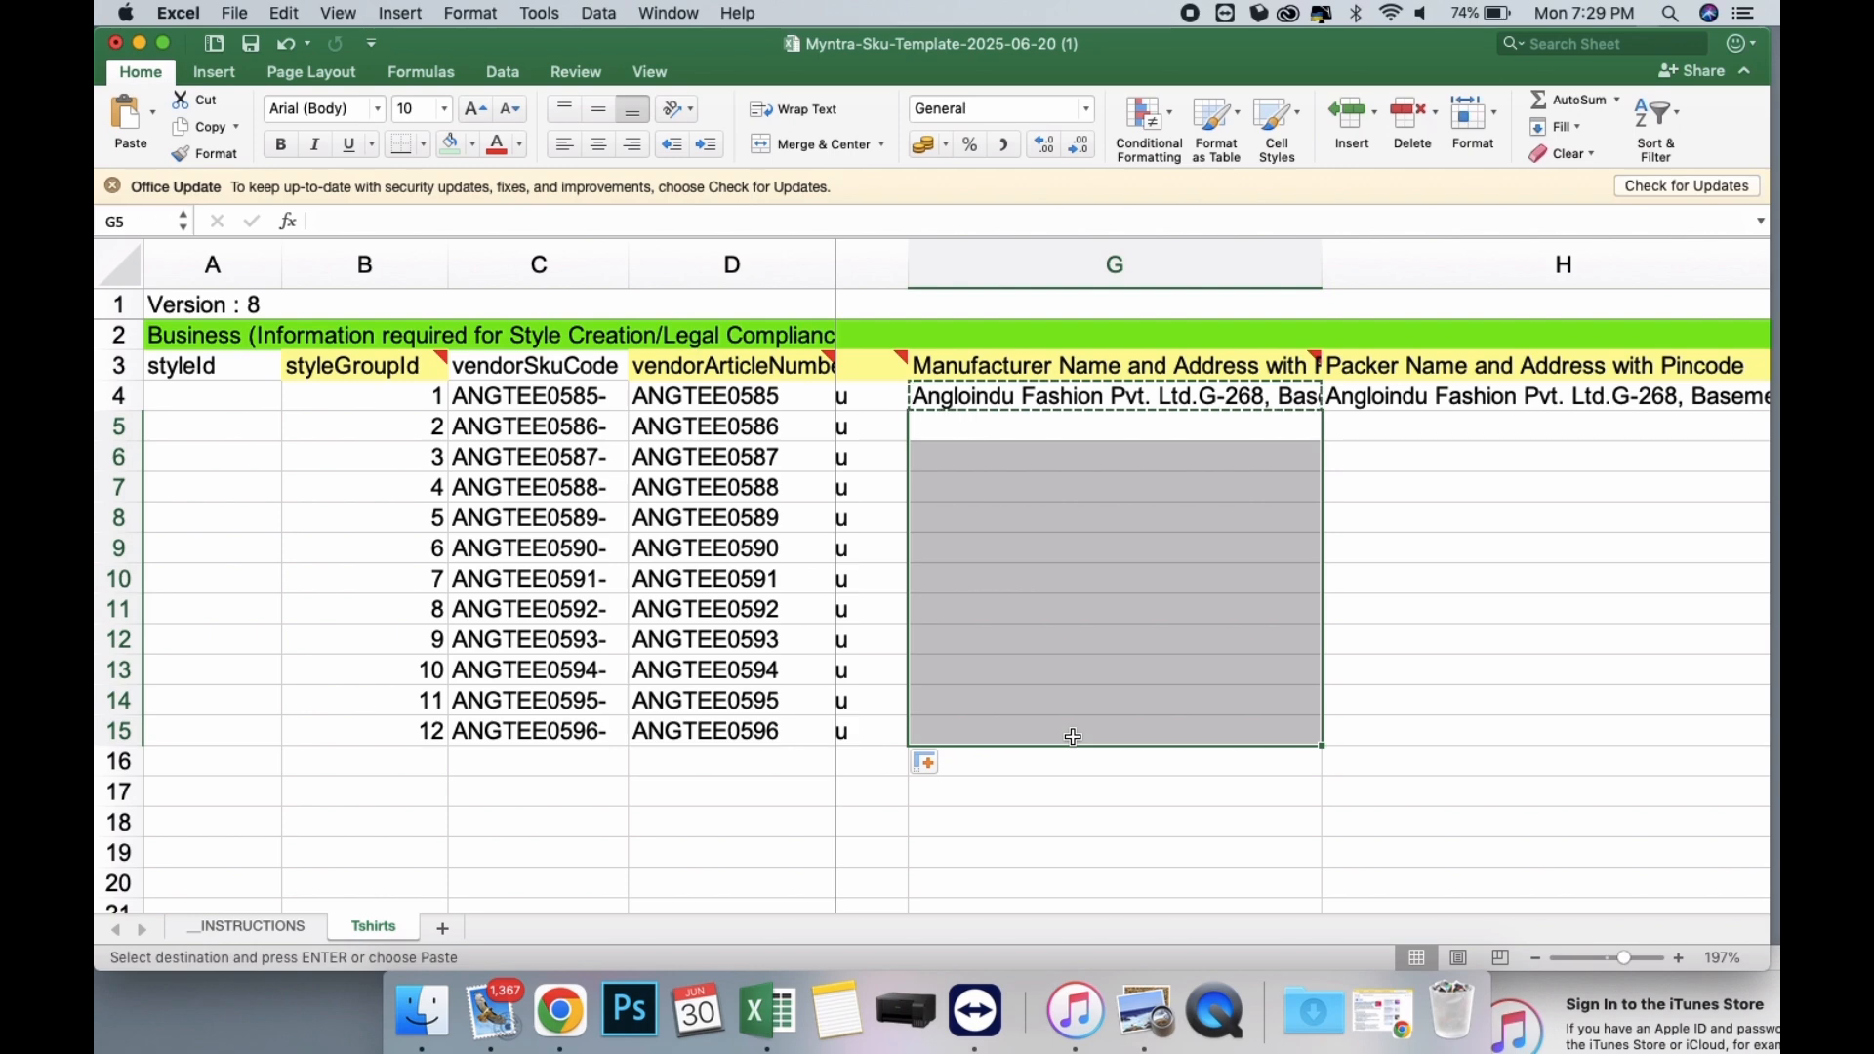
pyautogui.press('super+v')
# Copy the manufacturer entries in G4:G15 into the Packer Name and Address column starting at H4.
pyautogui.click(1037, 400)
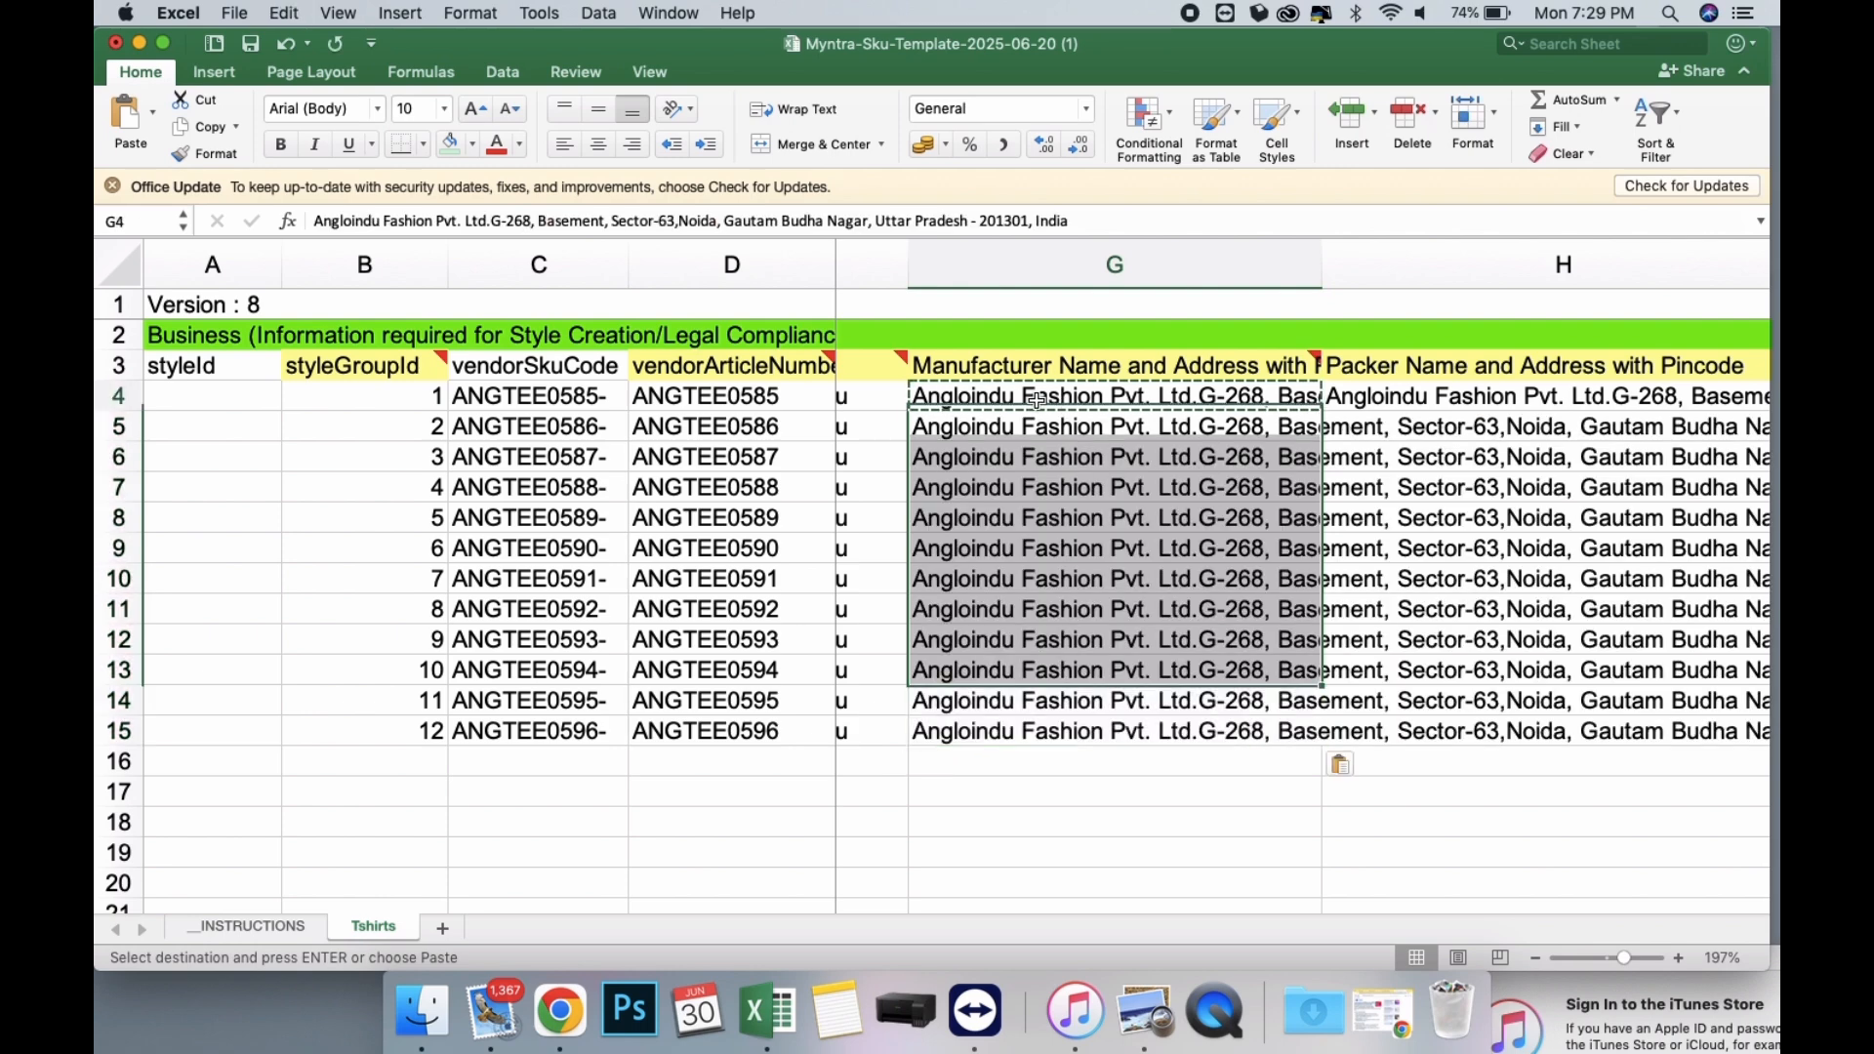
pyautogui.click(1020, 400)
pyautogui.keyDown('shift'); pyautogui.click(1002, 732); pyautogui.keyUp('shift')
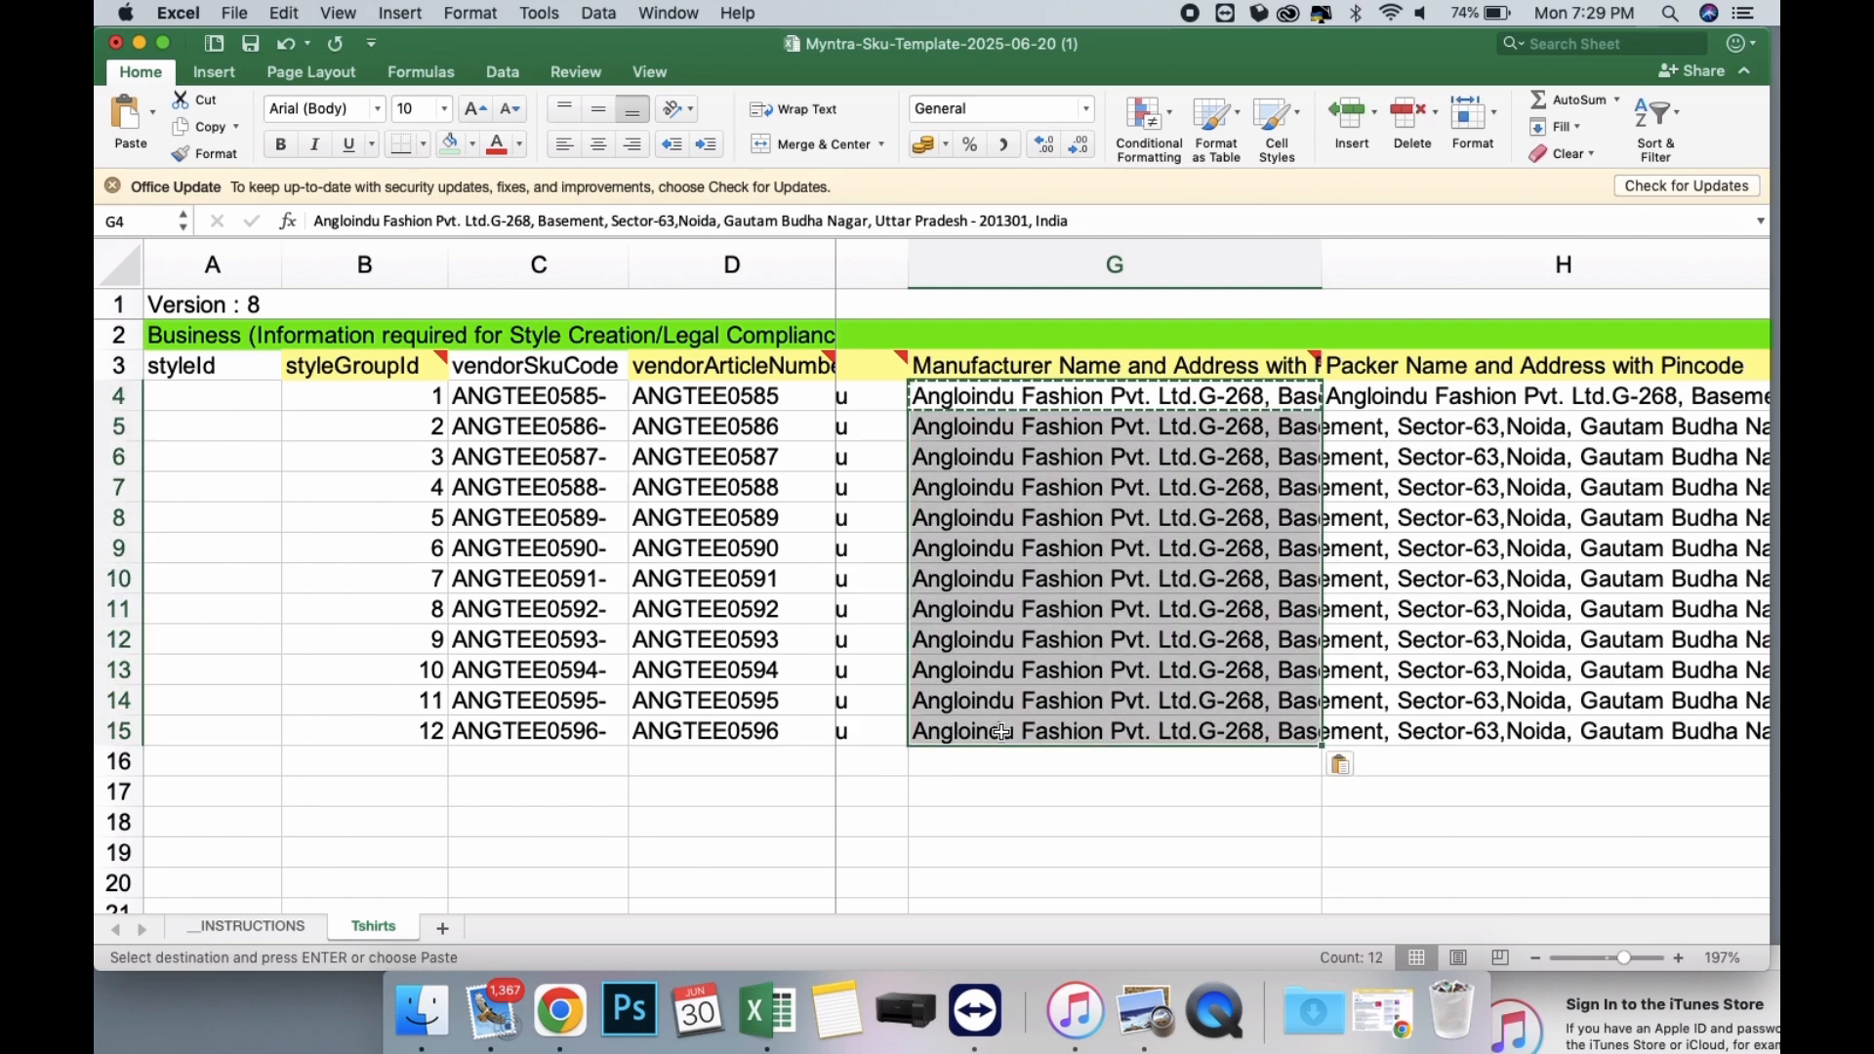
pyautogui.press('super+c')
pyautogui.click(1369, 402)
pyautogui.press('super+v')
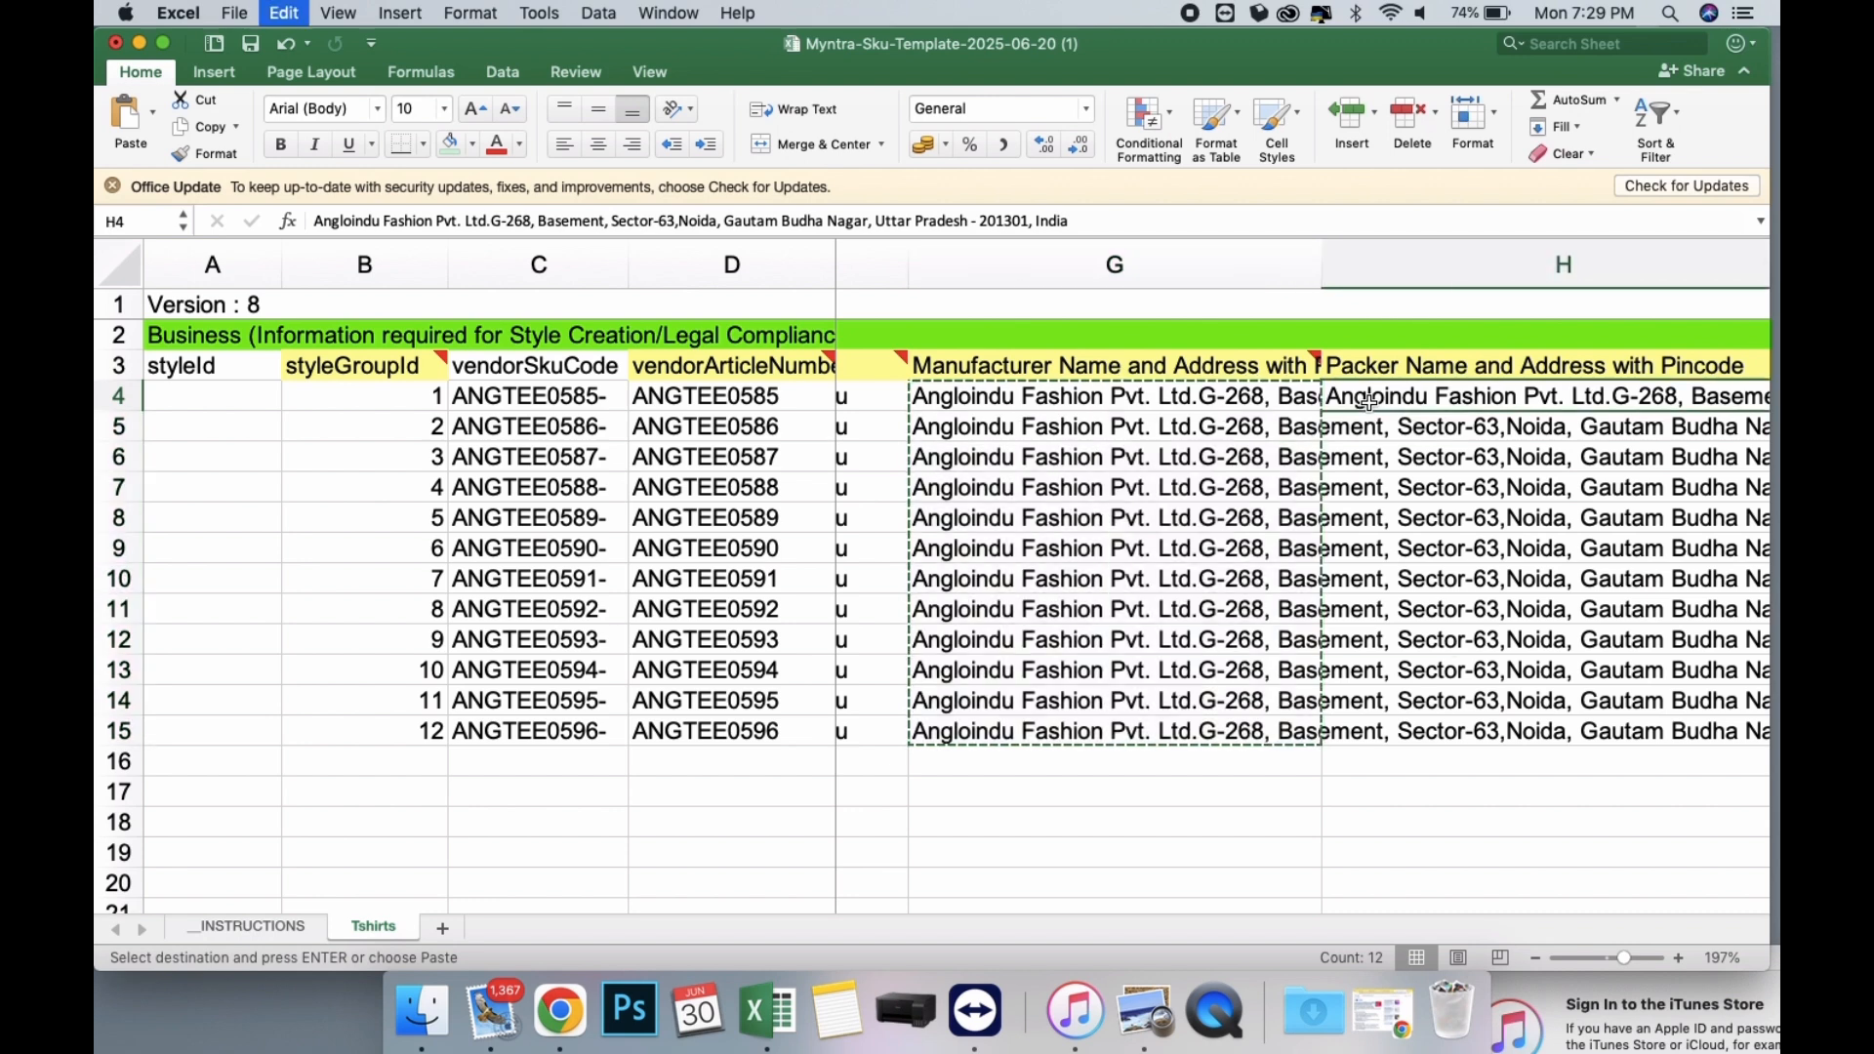
# Choose India as the Country Of Origin in J4, leaving the importer column blank.
pyautogui.hscroll(3, 1370, 402)
pyautogui.hscroll(3, 1369, 402)
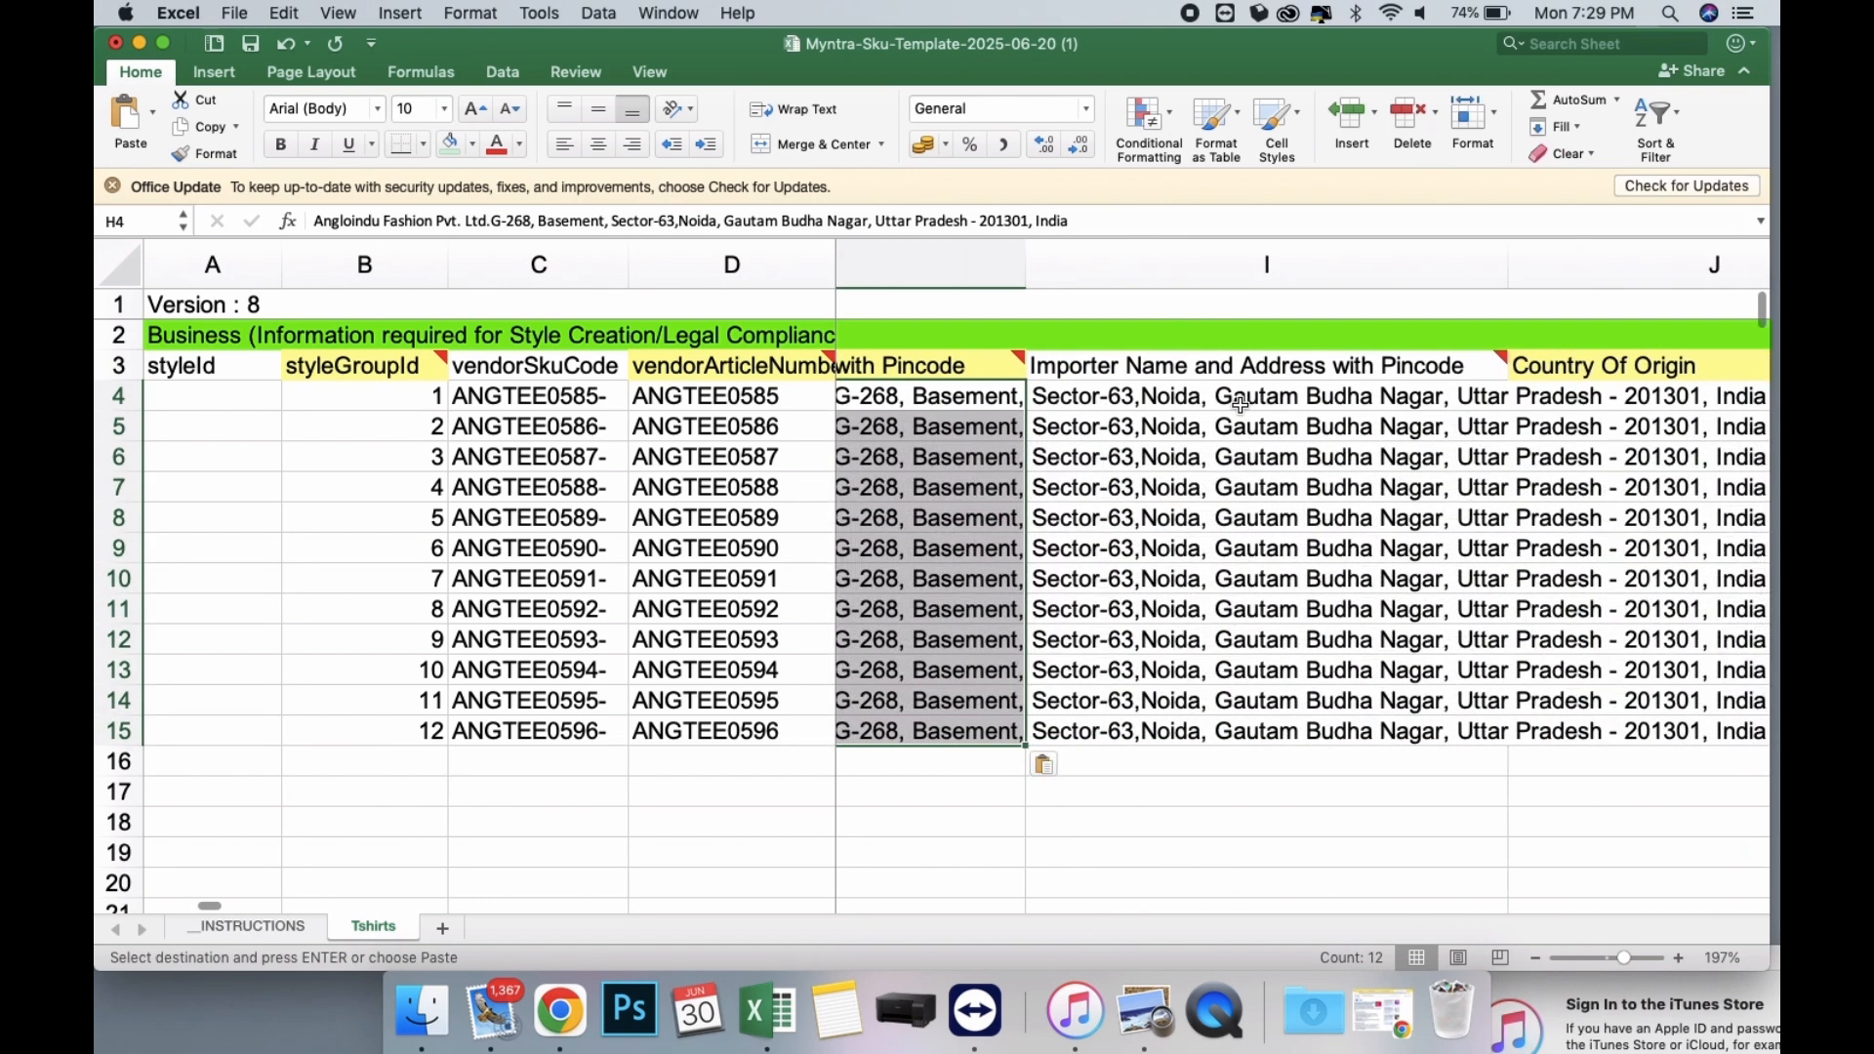
pyautogui.hscroll(-5, 1240, 405)
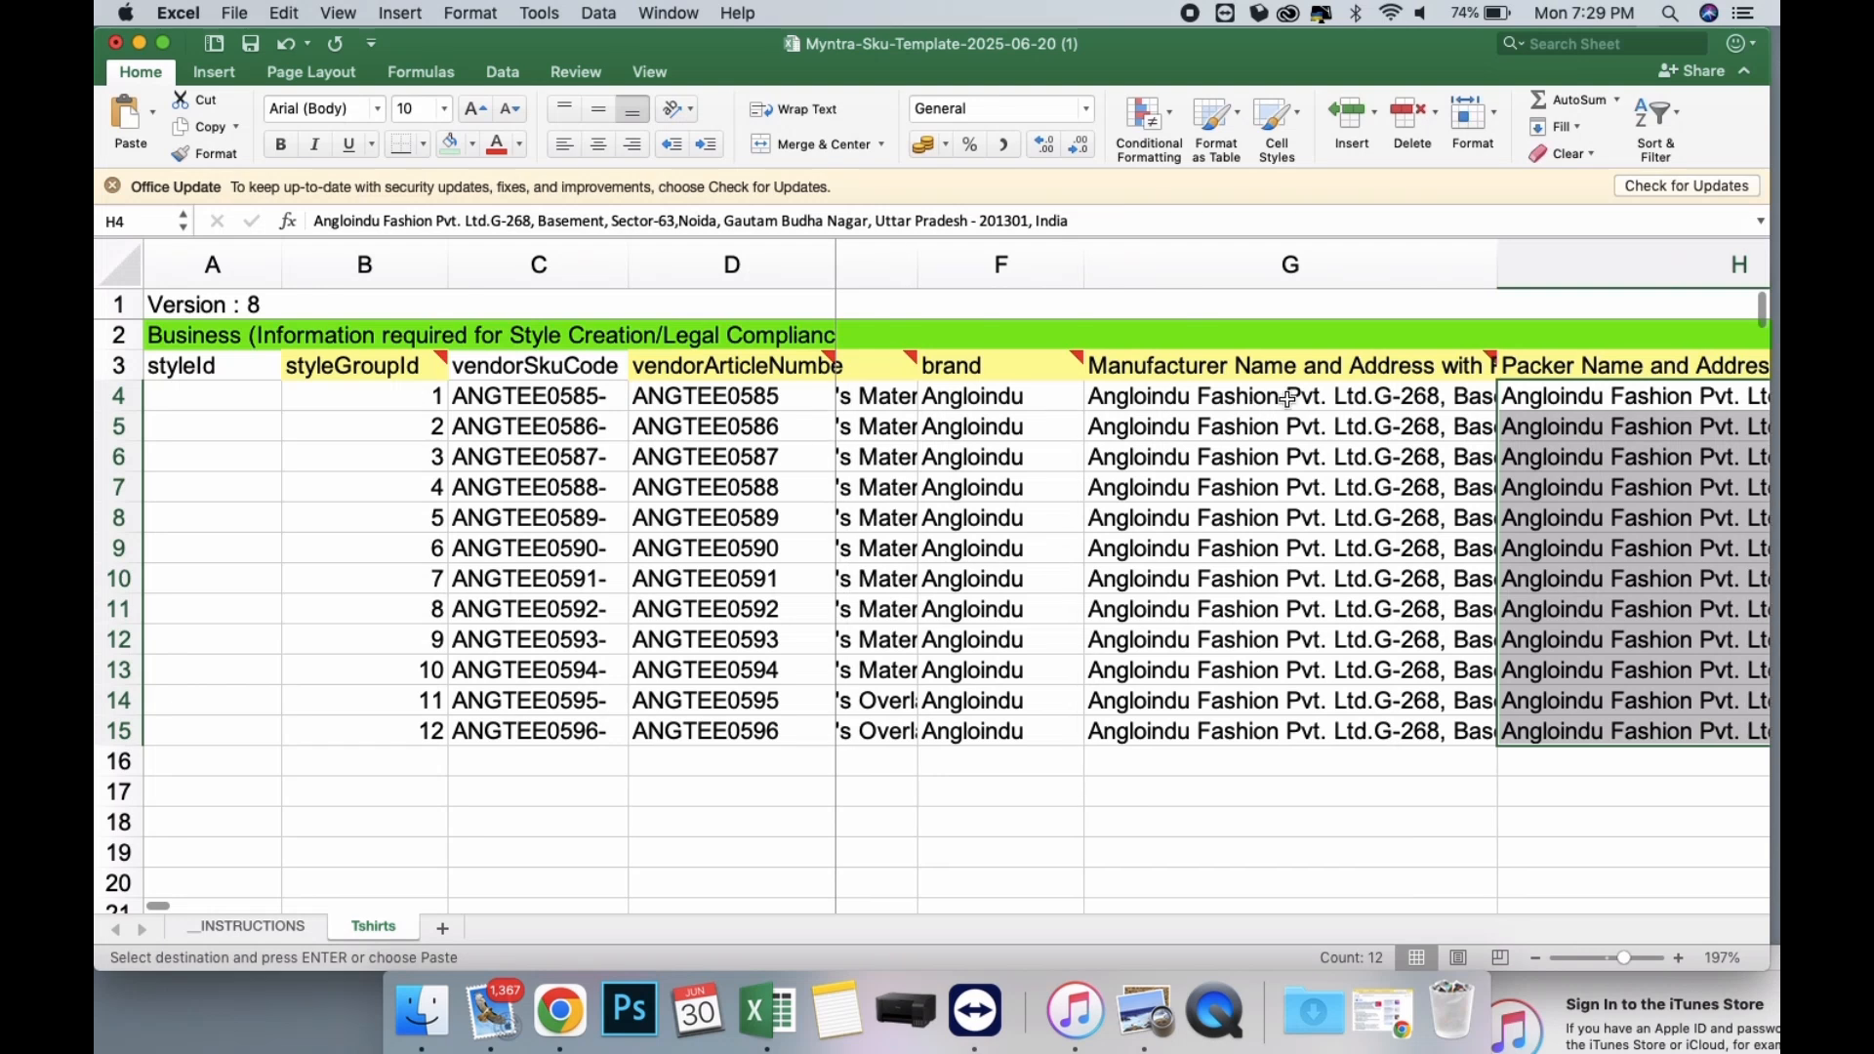
pyautogui.hscroll(5, 1367, 400)
pyautogui.click(1417, 400)
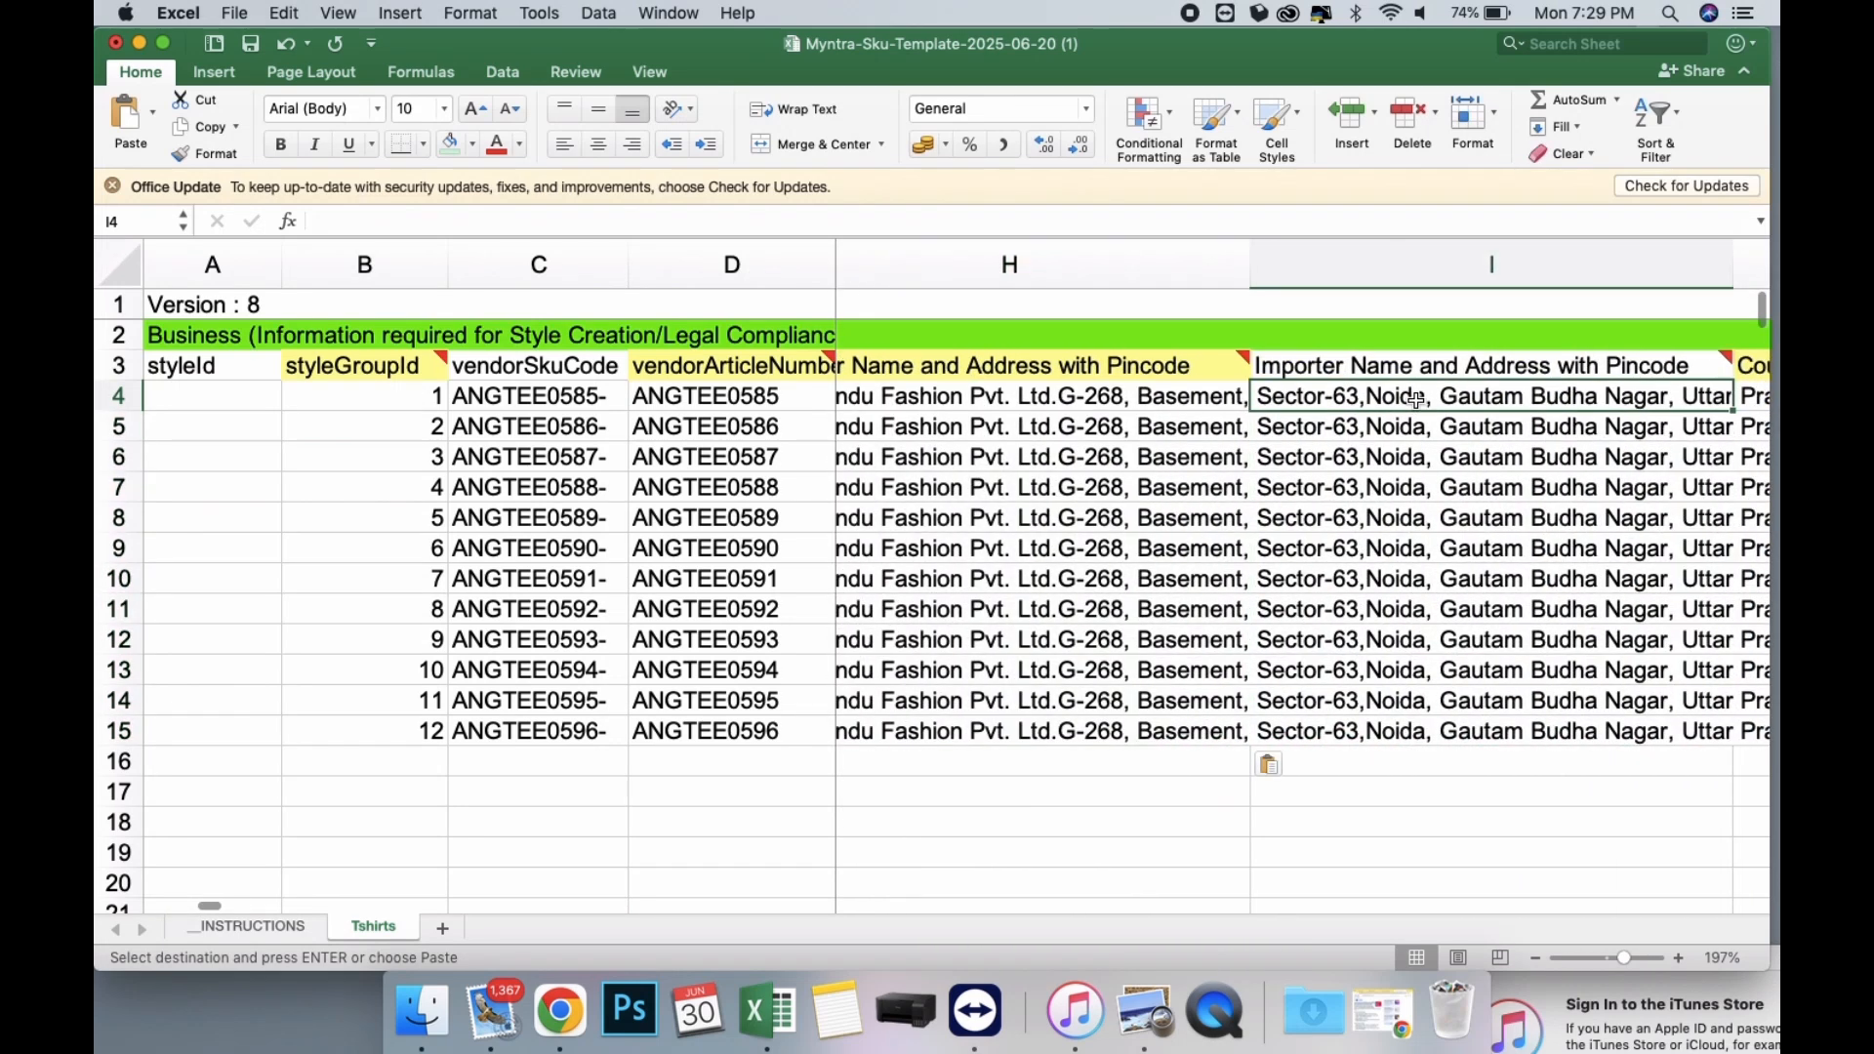
pyautogui.hscroll(3, 1416, 401)
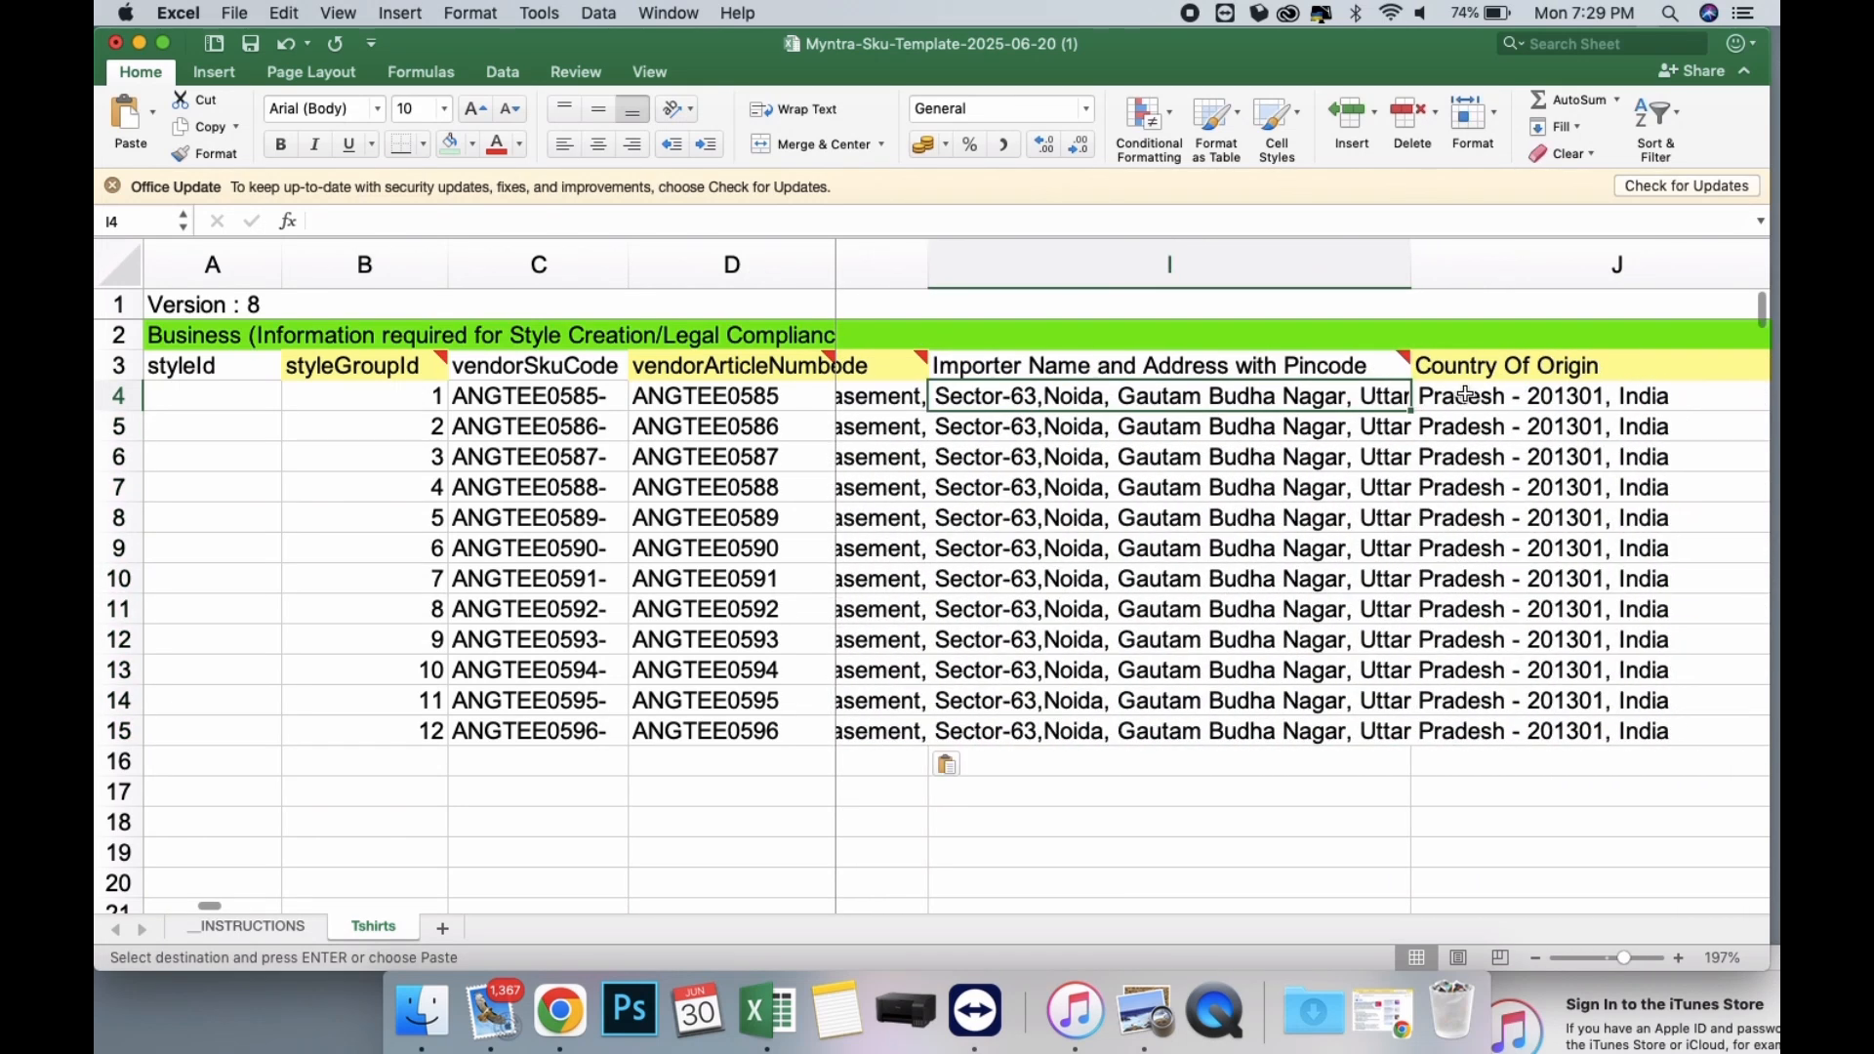
pyautogui.click(1474, 398)
pyautogui.hscroll(3, 1581, 404)
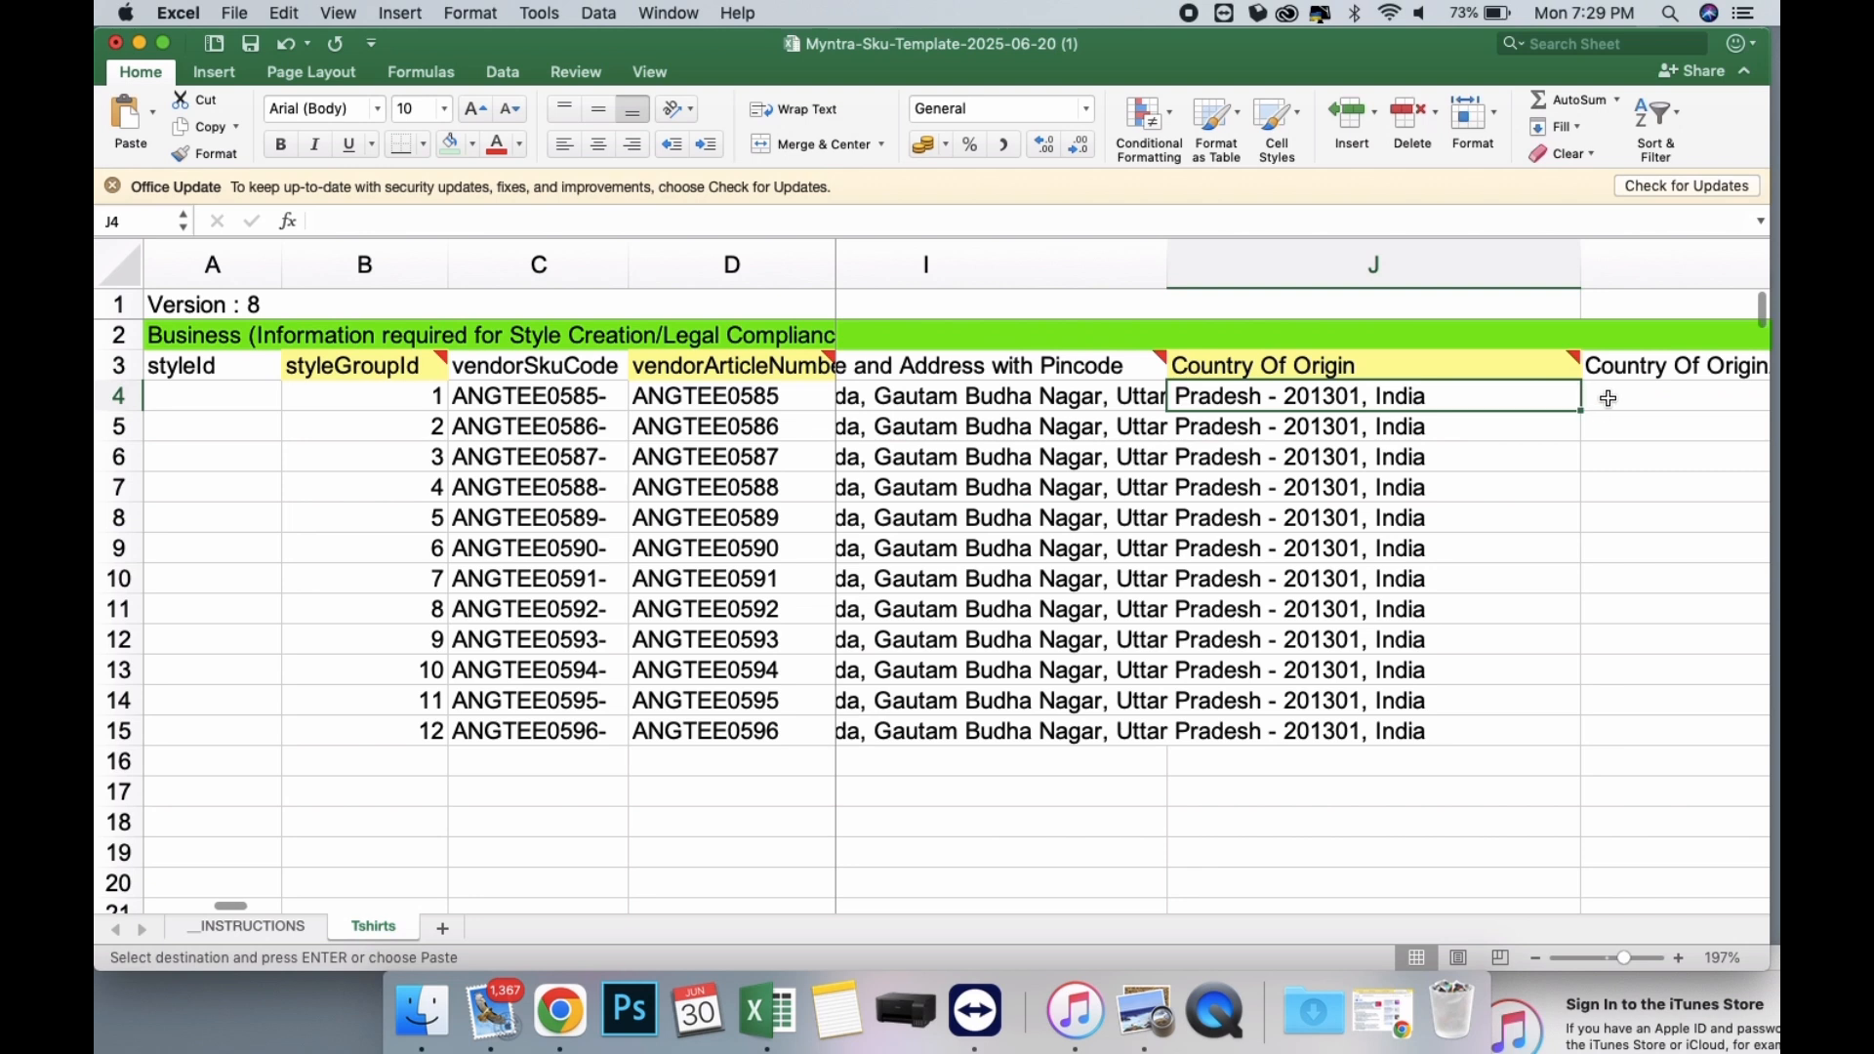
pyautogui.click(1596, 400)
pyautogui.scroll(-15, 1427, 520)
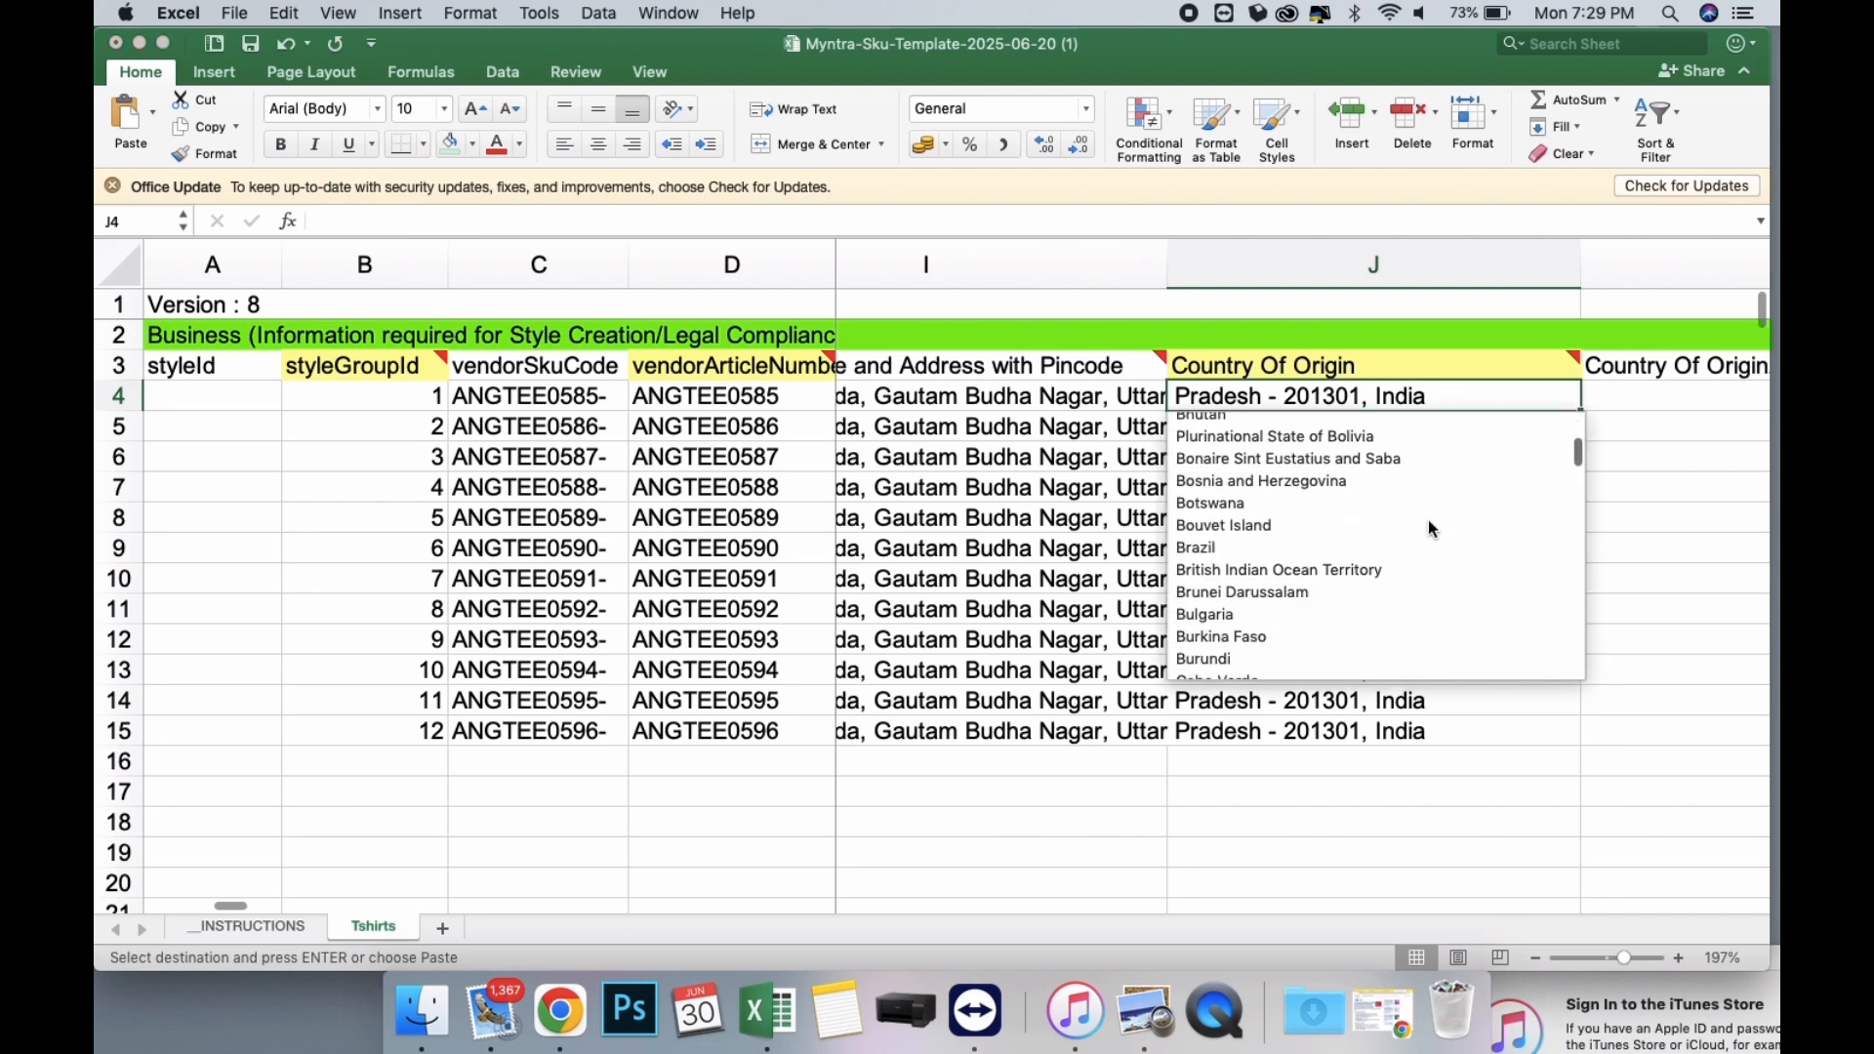
pyautogui.scroll(-10, 1427, 519)
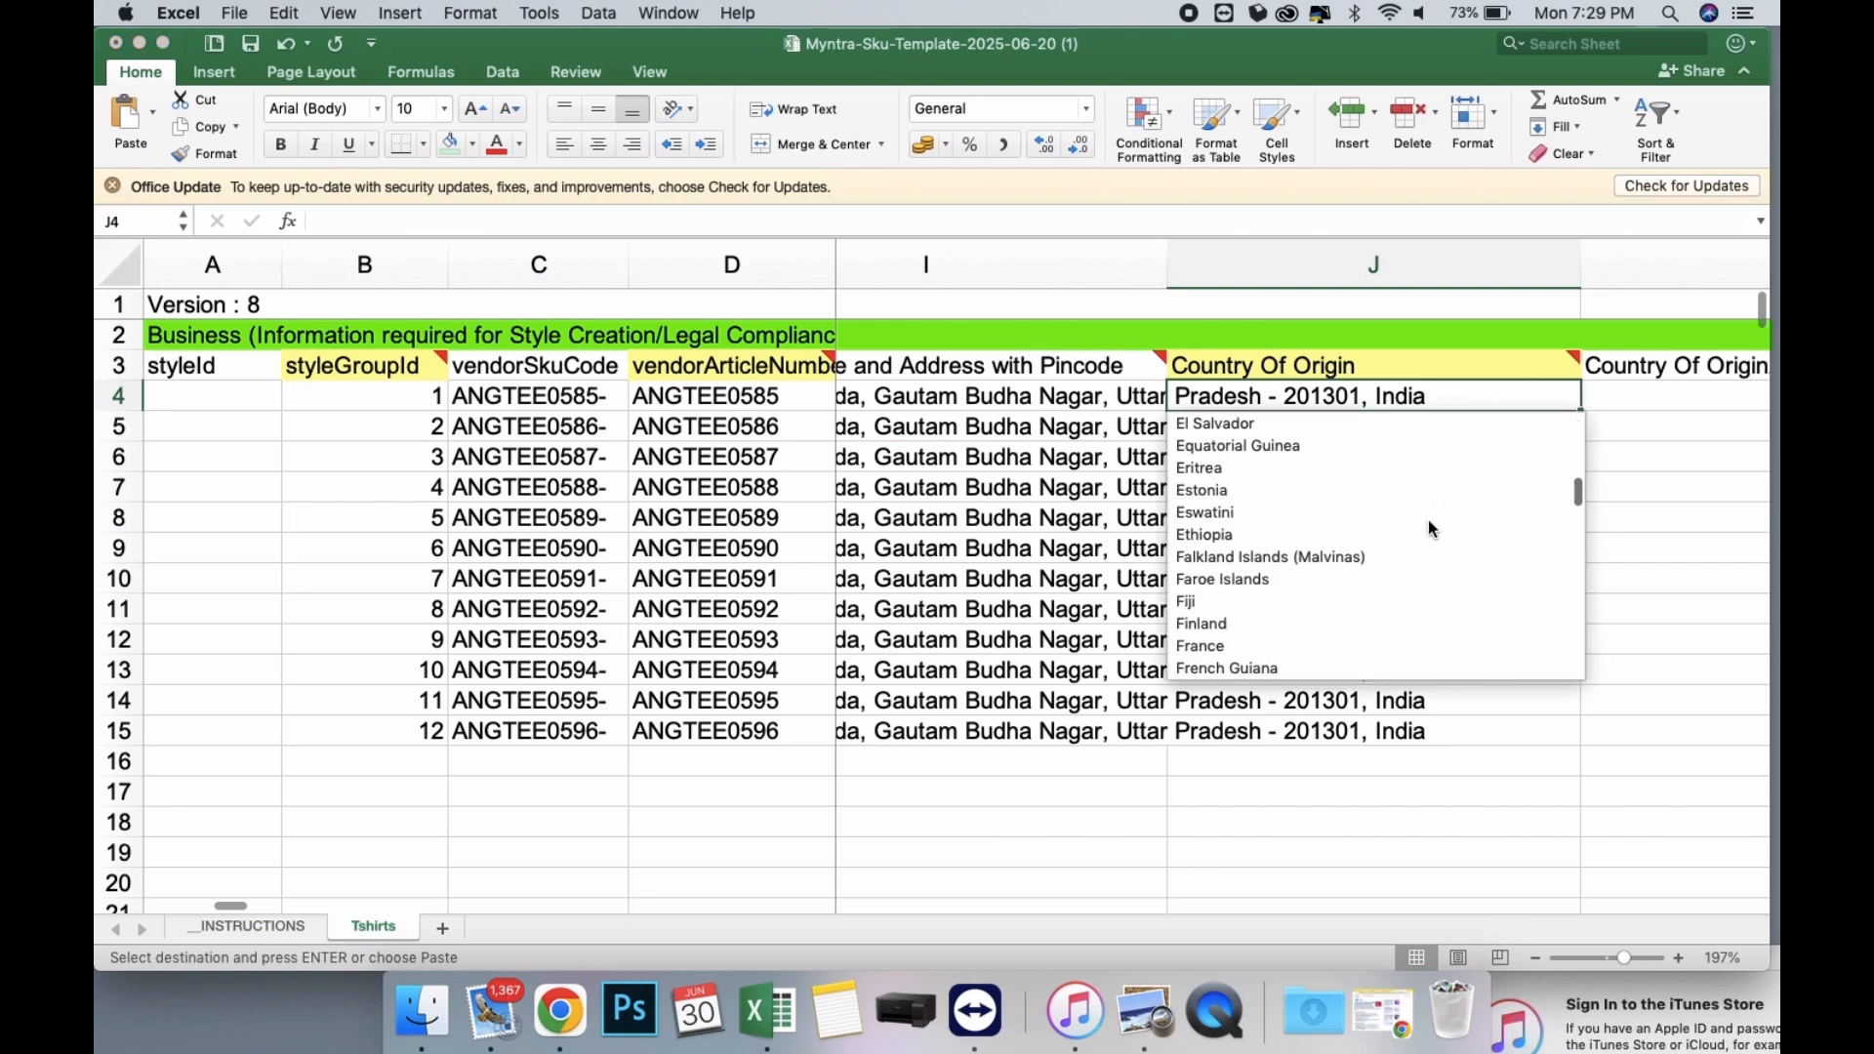
pyautogui.scroll(-7, 1428, 527)
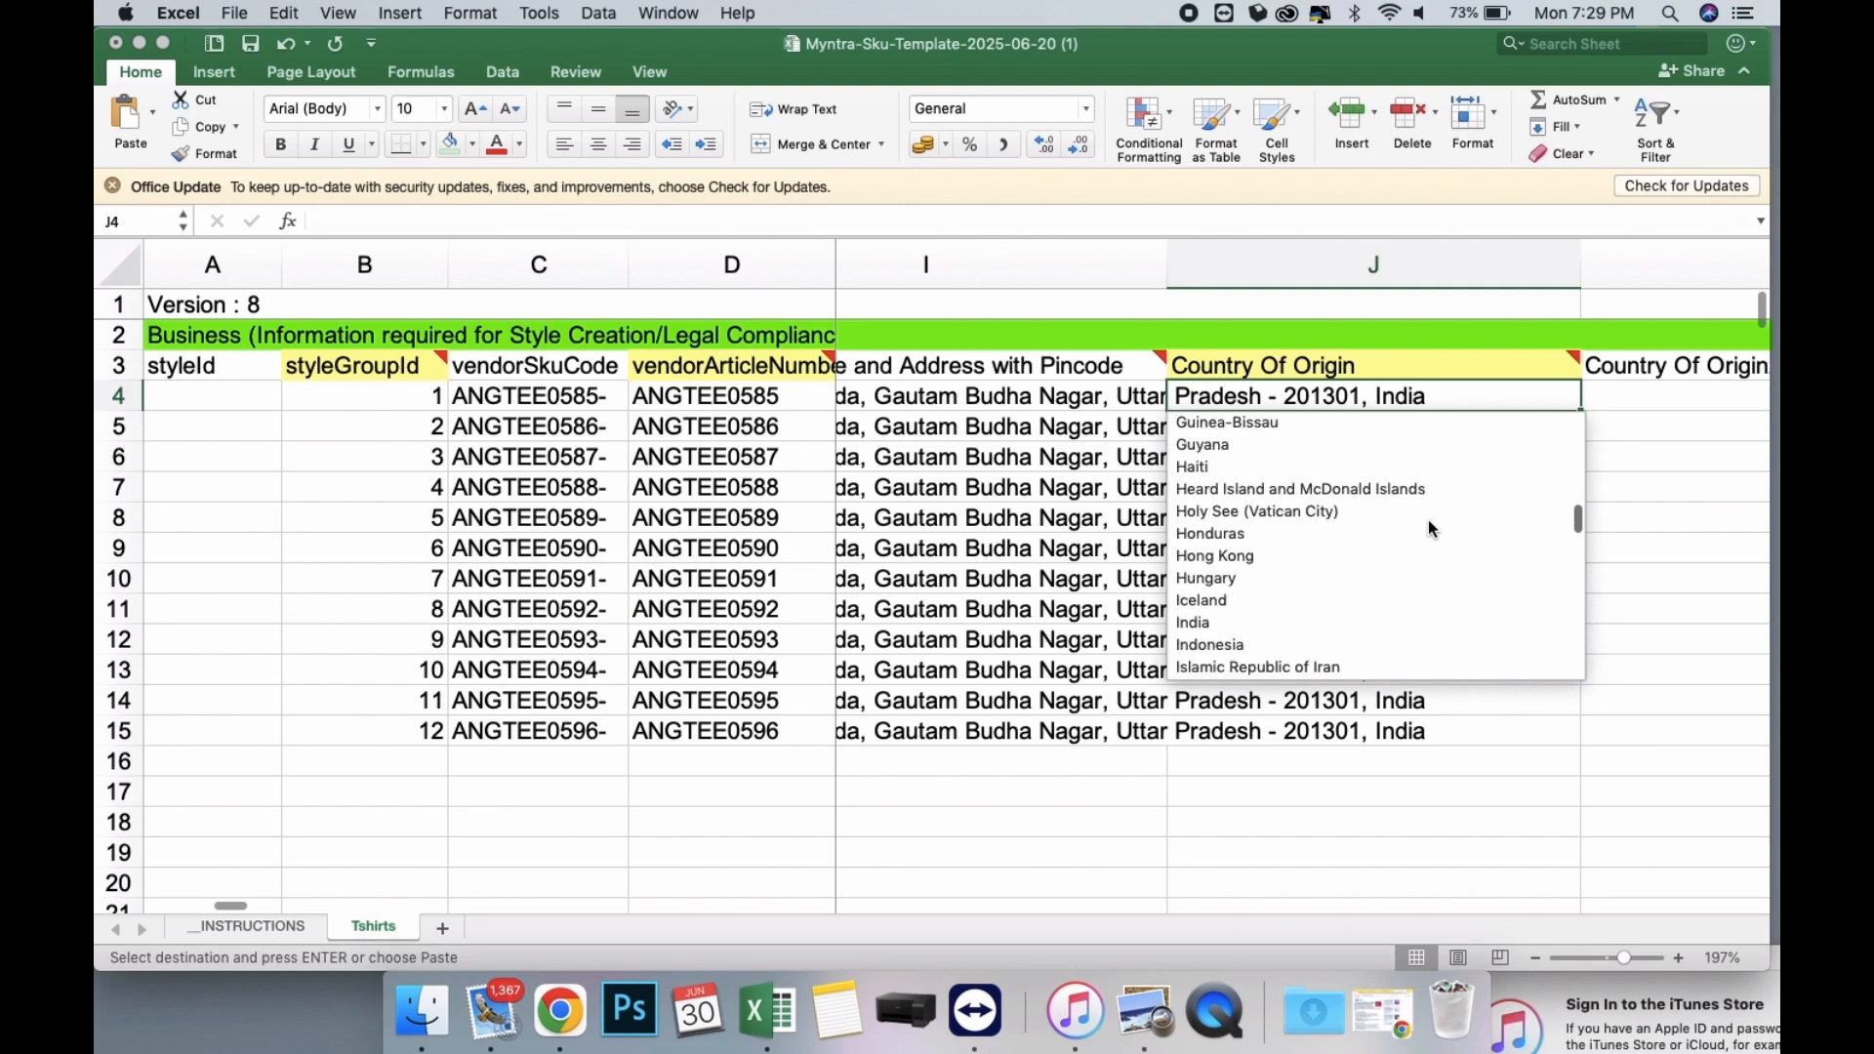
pyautogui.click(1210, 532)
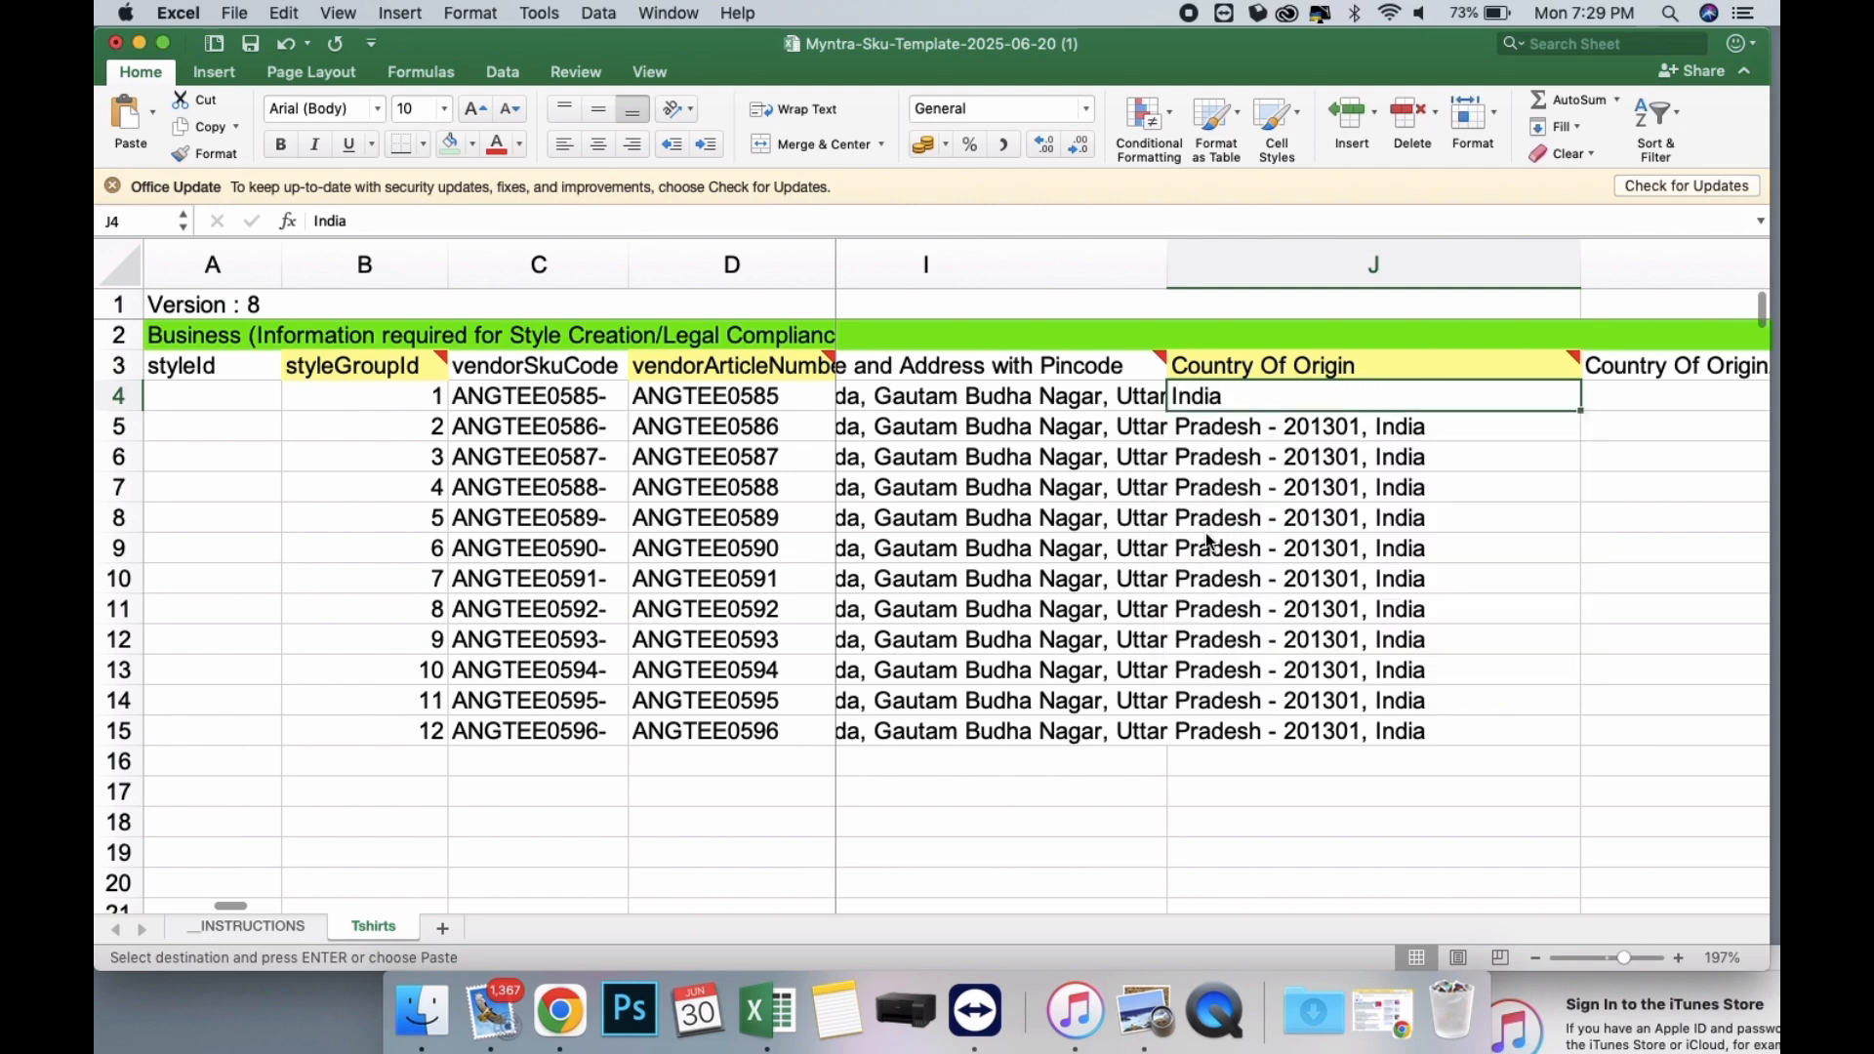
# Fill India down the Country Of Origin column from J4 for the remaining SKUs.
pyautogui.click(1587, 417)
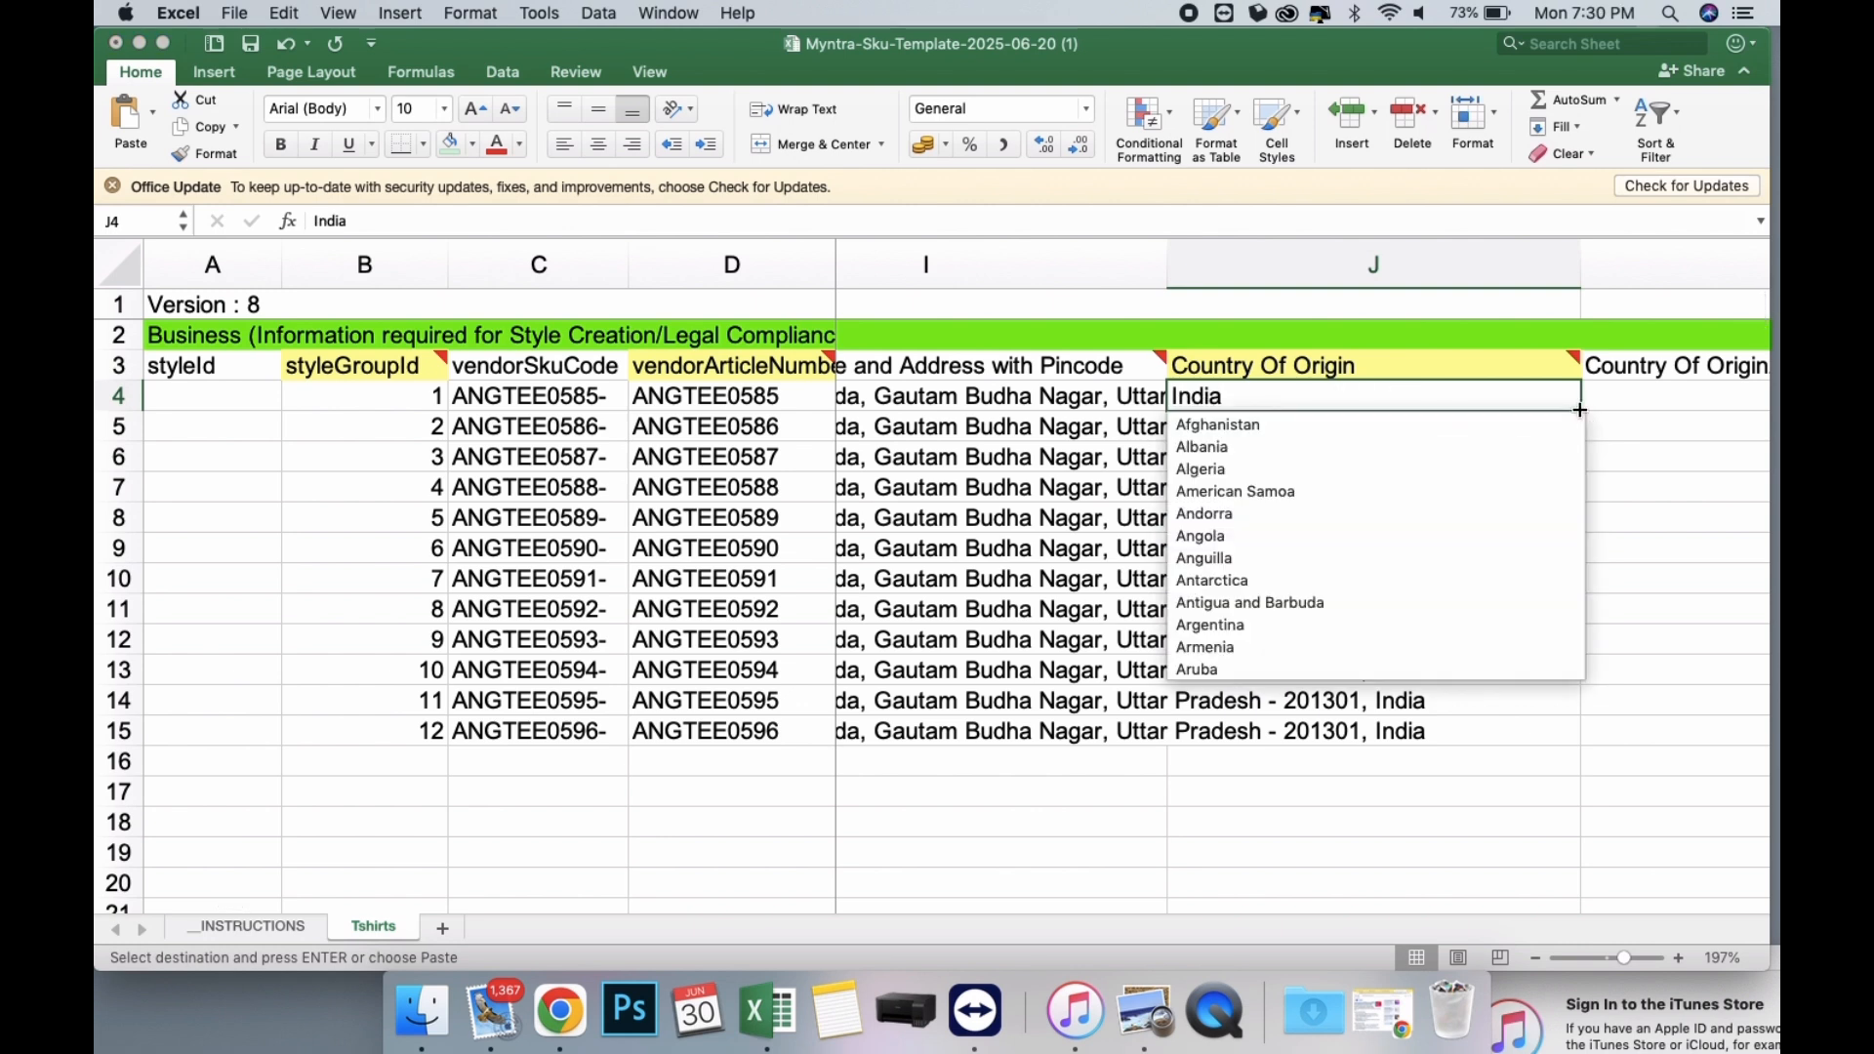
pyautogui.click(1579, 422)
pyautogui.moveTo(1581, 414)
pyautogui.mouseDown()
pyautogui.moveTo(1535, 690)
pyautogui.moveTo(1548, 745)
pyautogui.moveTo(1474, 570)
pyautogui.moveTo(1381, 557)
pyautogui.moveTo(1216, 389)
pyautogui.mouseUp()
# Choose Tshirts as the articleType in O4 and fill it down through row 15.
pyautogui.click(1216, 390)
pyautogui.click(1259, 400)
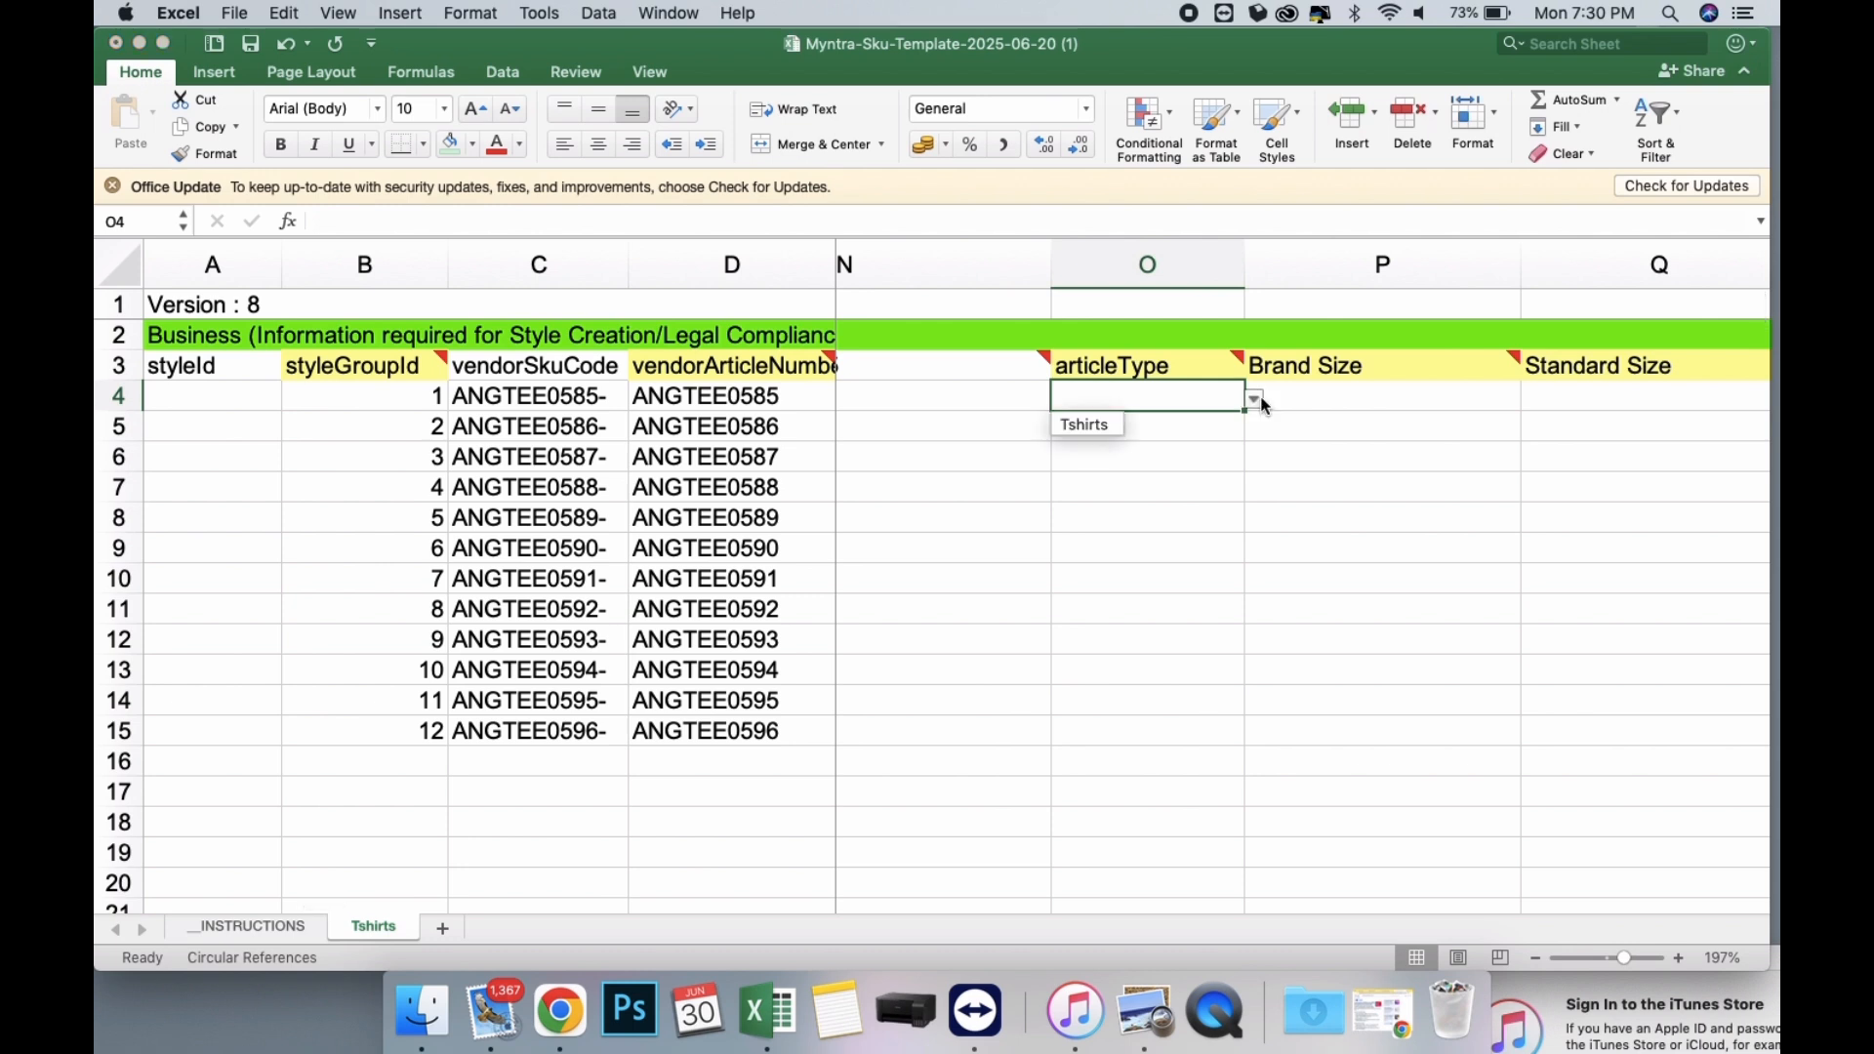
pyautogui.click(1088, 425)
pyautogui.moveTo(1246, 411); pyautogui.dragTo(1241, 744)
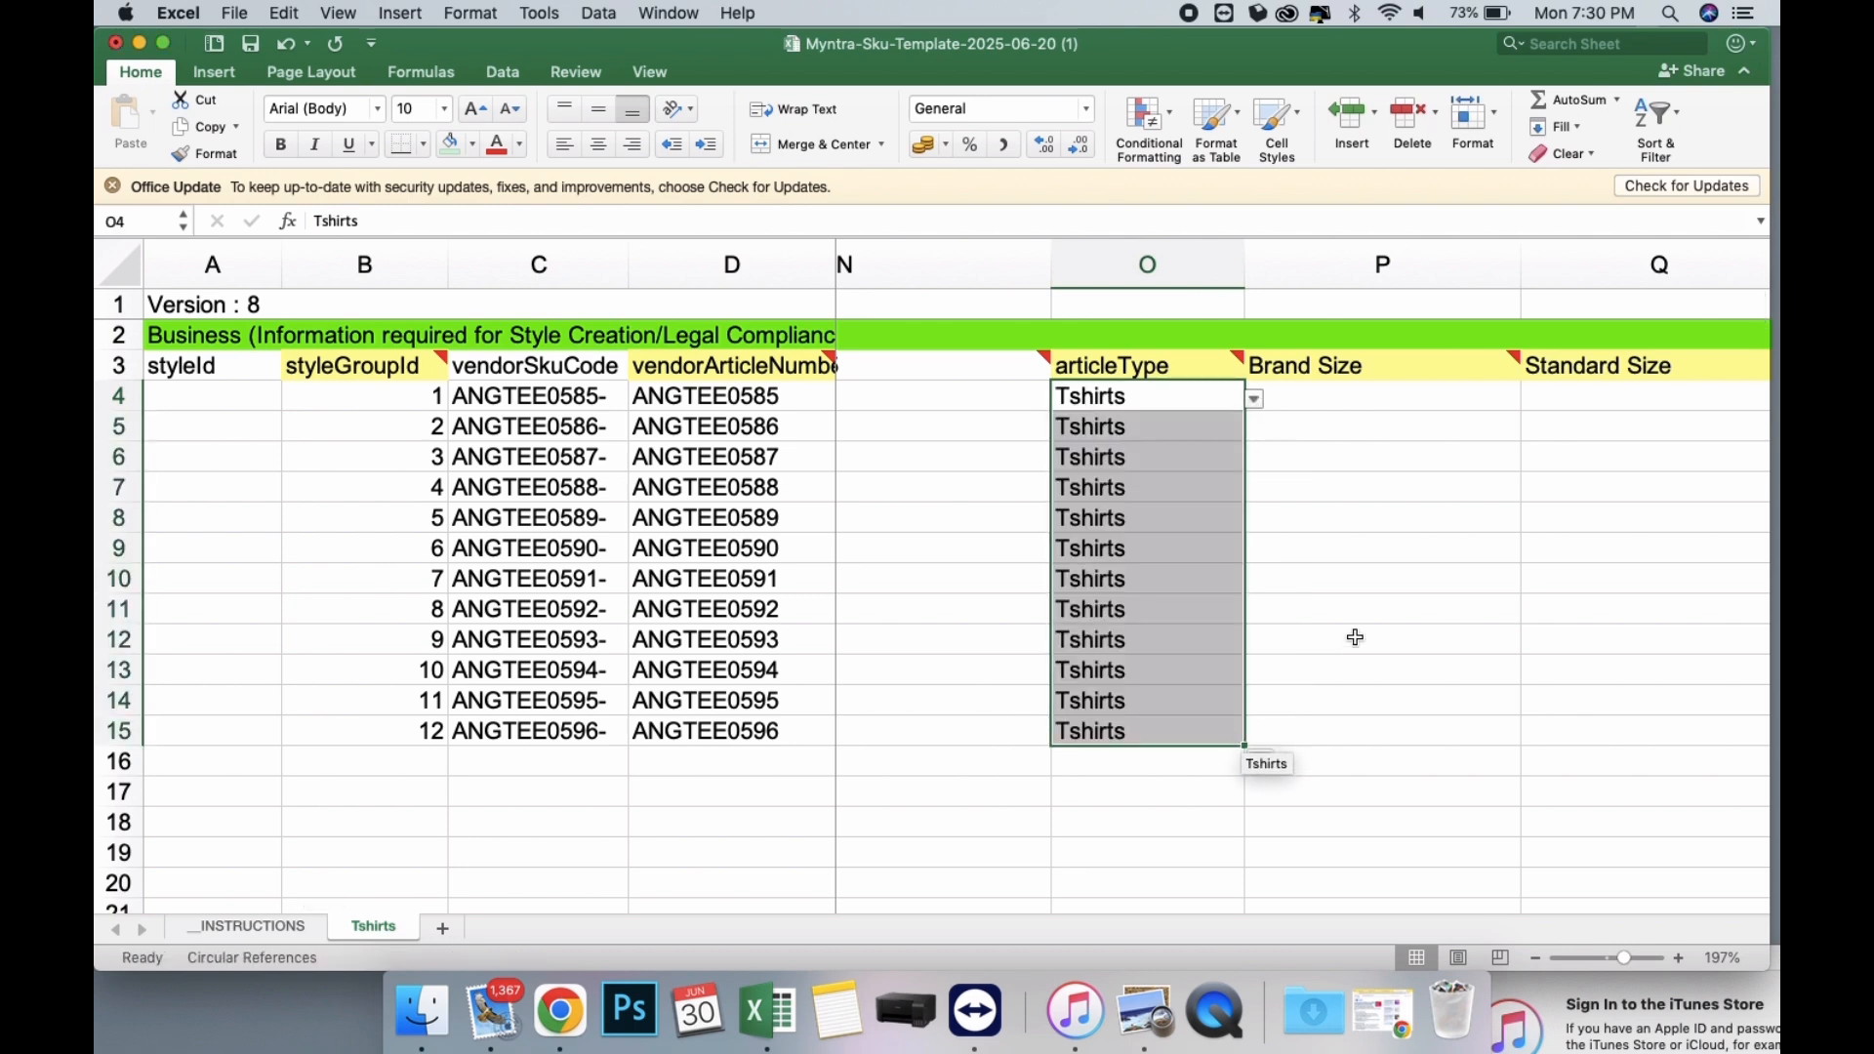
# Enter L as the Brand Size from P4 downward and fill it through row 15.
pyautogui.hscroll(2, 1356, 637)
pyautogui.click(1272, 392)
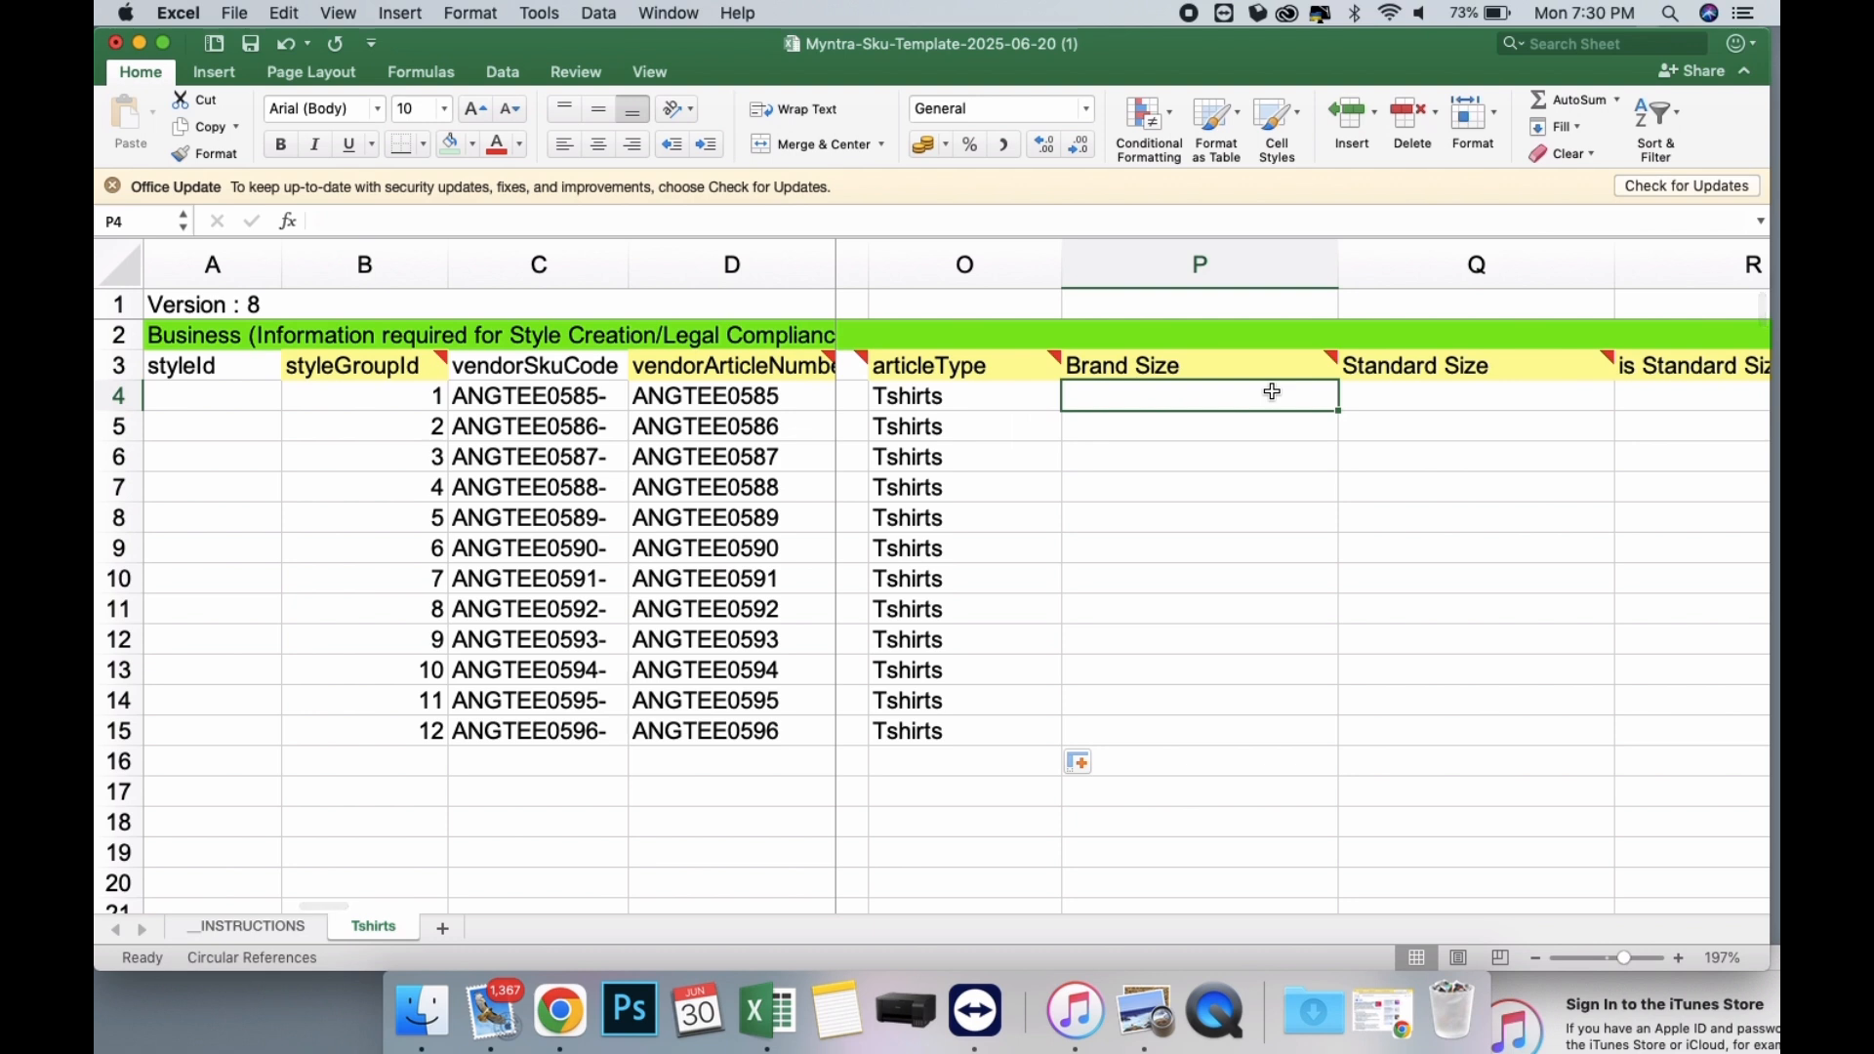
pyautogui.write('L')
pyautogui.press('Return')
pyautogui.write('L')
pyautogui.press('Return')
pyautogui.write('L')
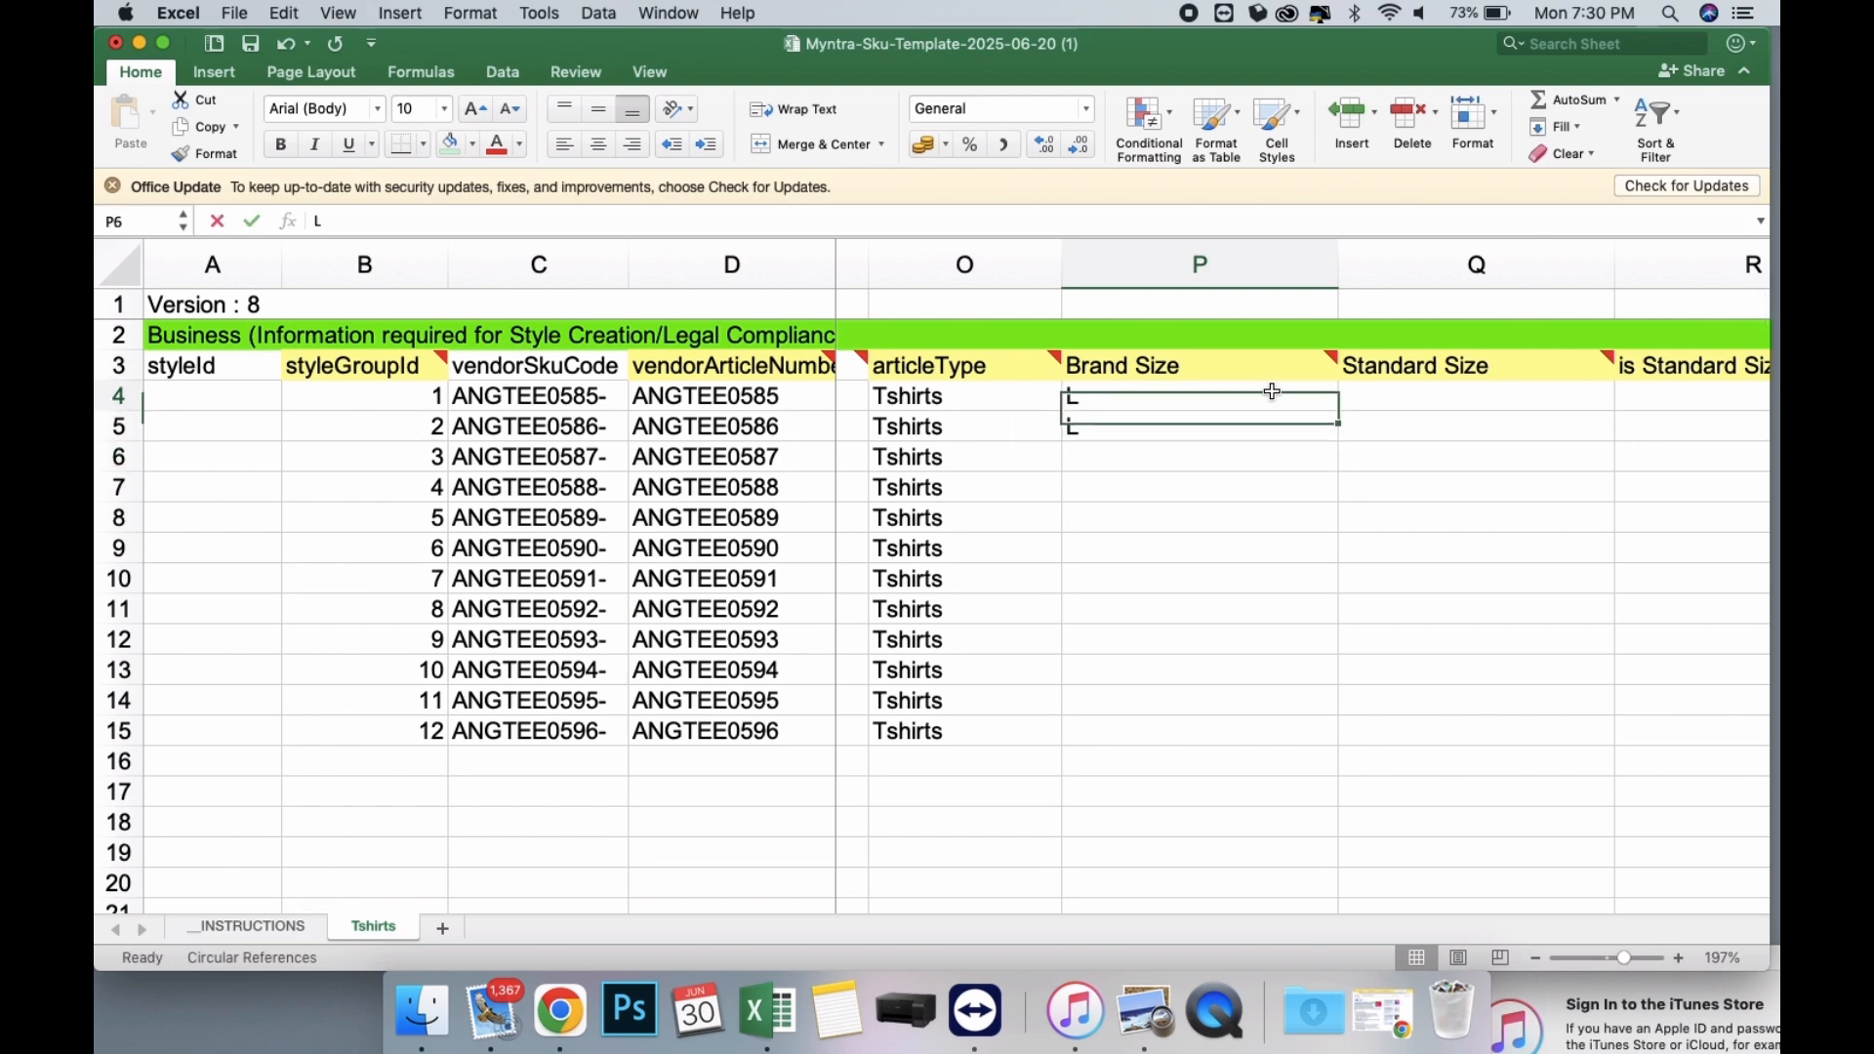
pyautogui.moveTo(1272, 391); pyautogui.dragTo(1285, 737)
# Choose L as the Standard Size in Q4 and fill it down through row 15.
pyautogui.hscroll(2, 1371, 511)
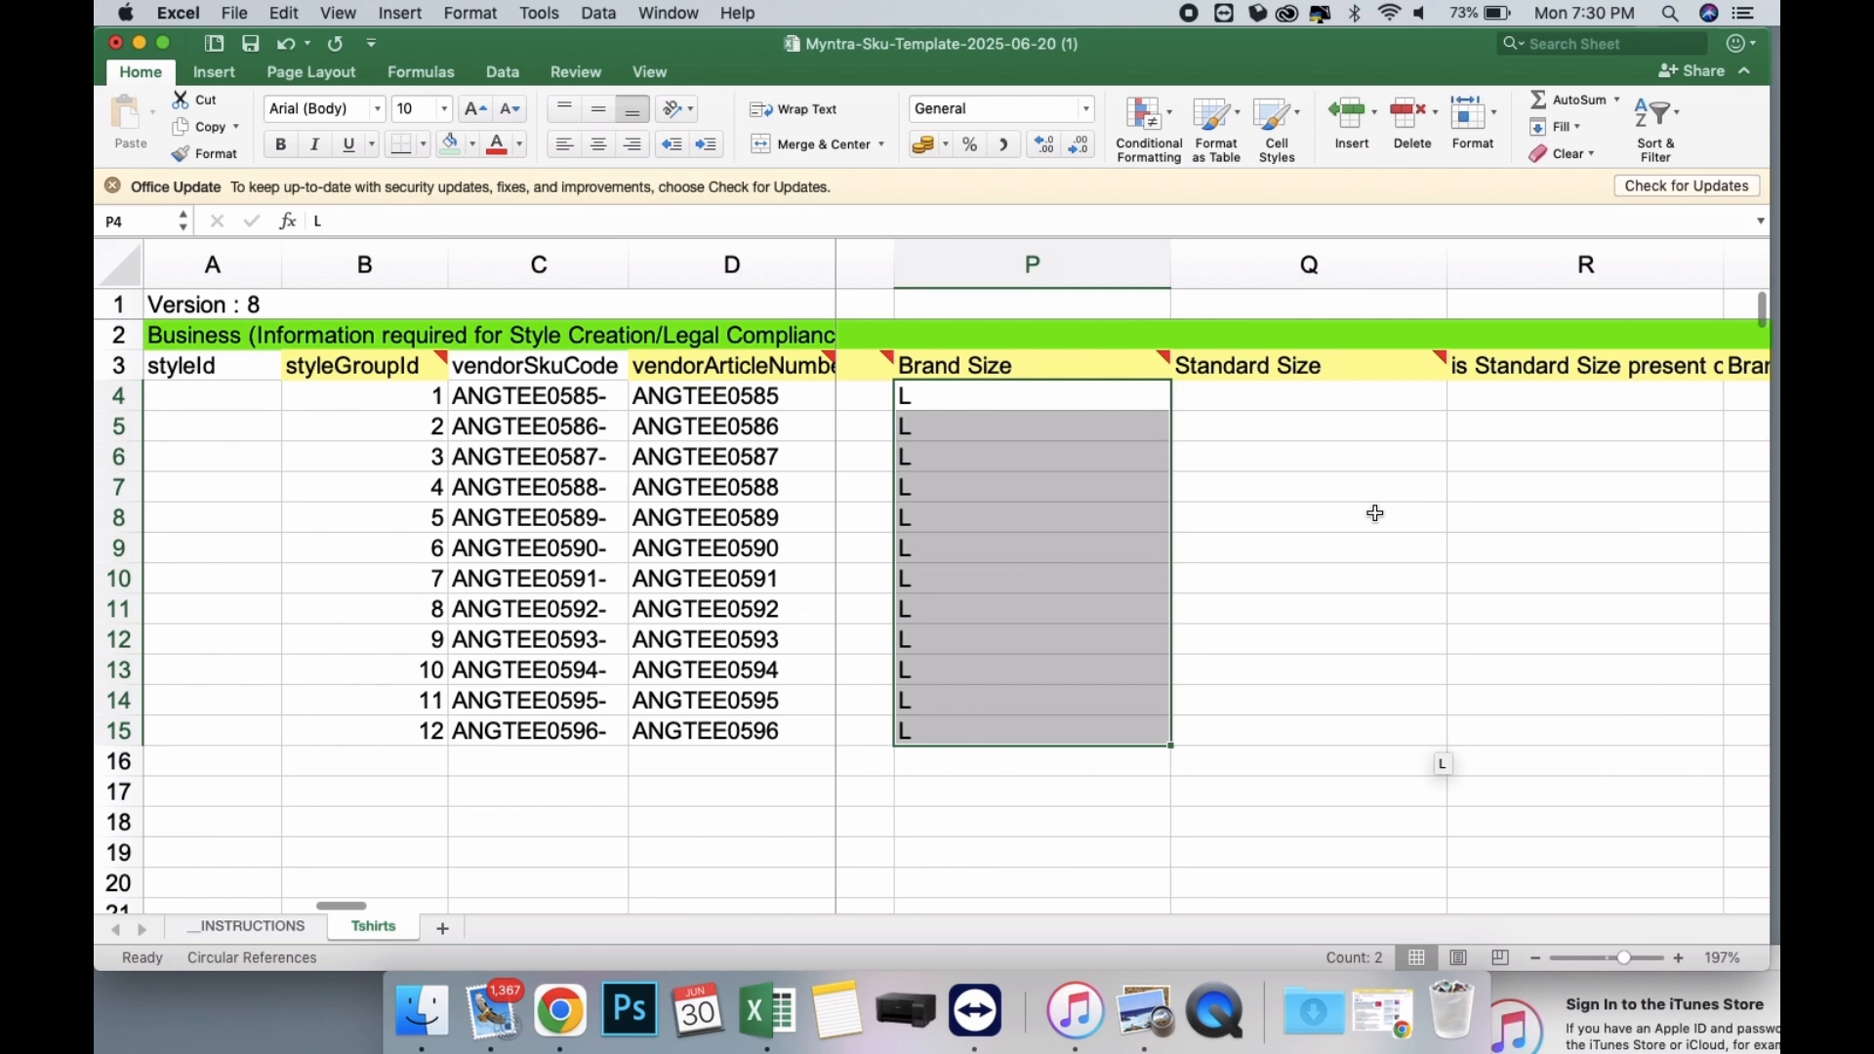
pyautogui.click(1311, 406)
pyautogui.click(1458, 401)
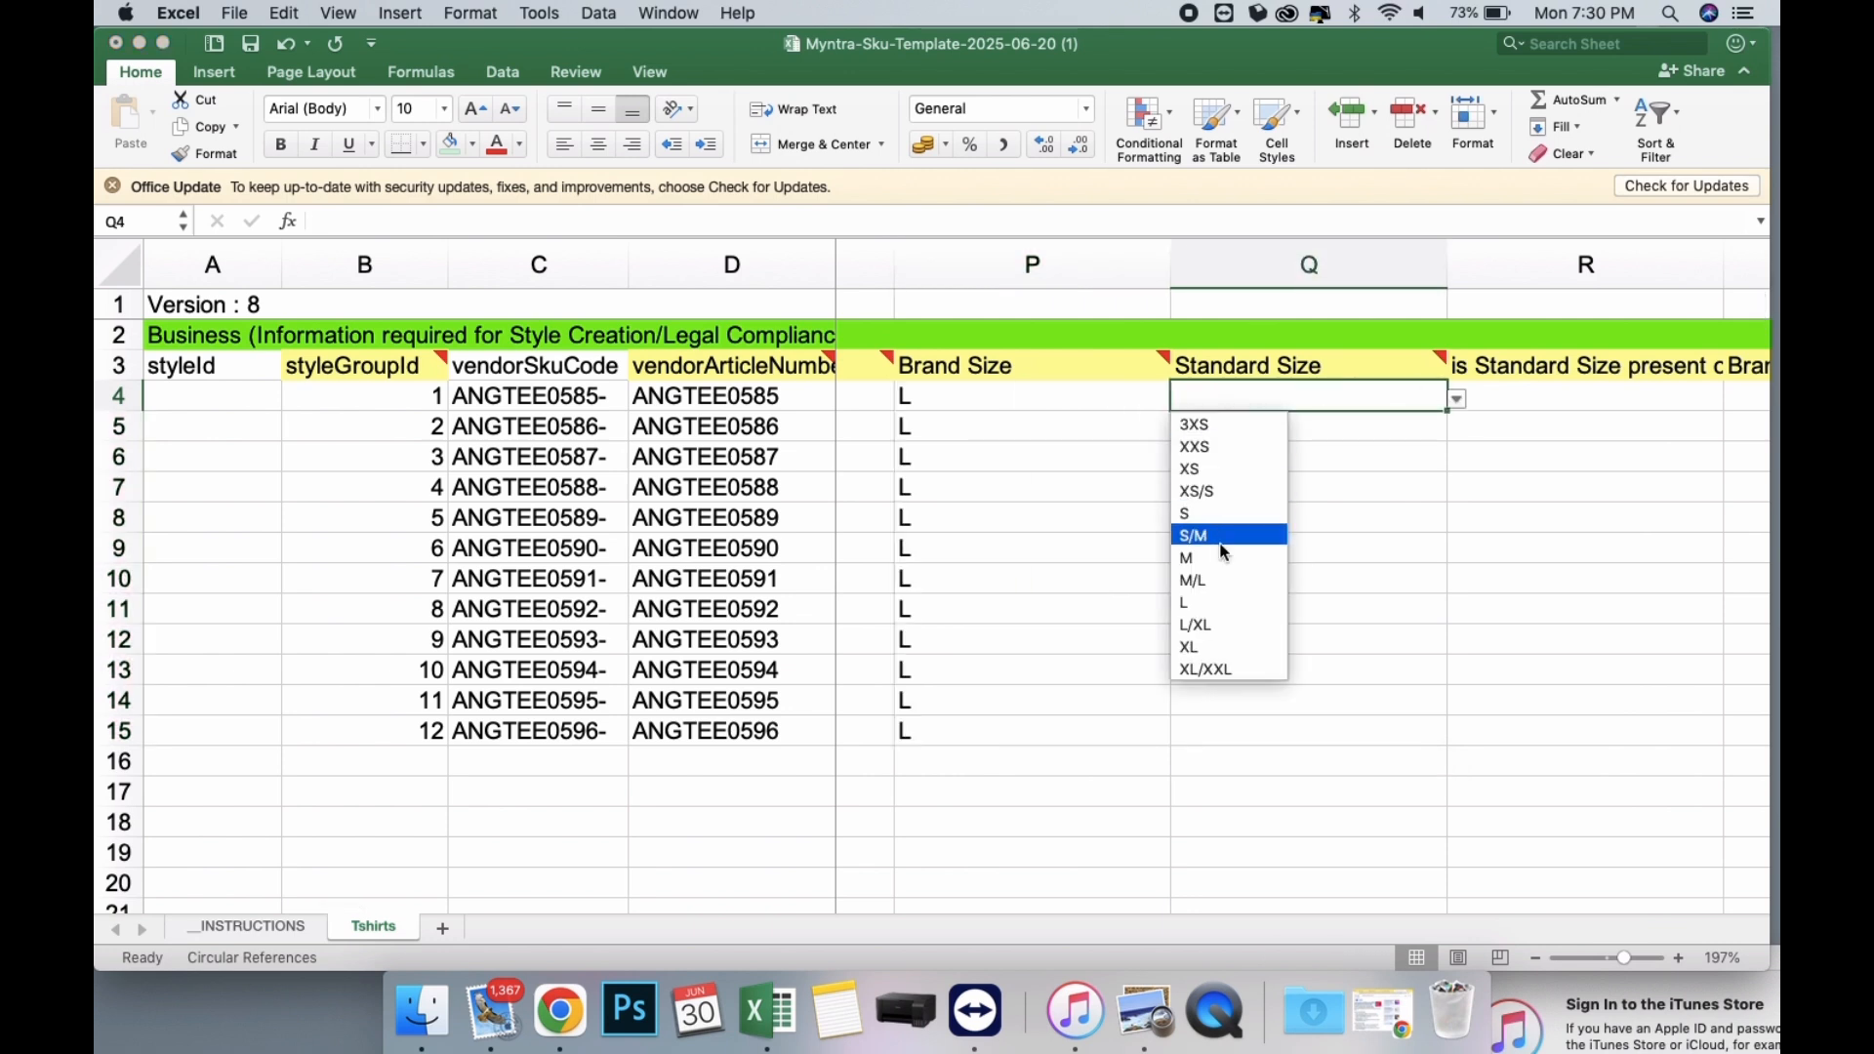
pyautogui.click(1225, 602)
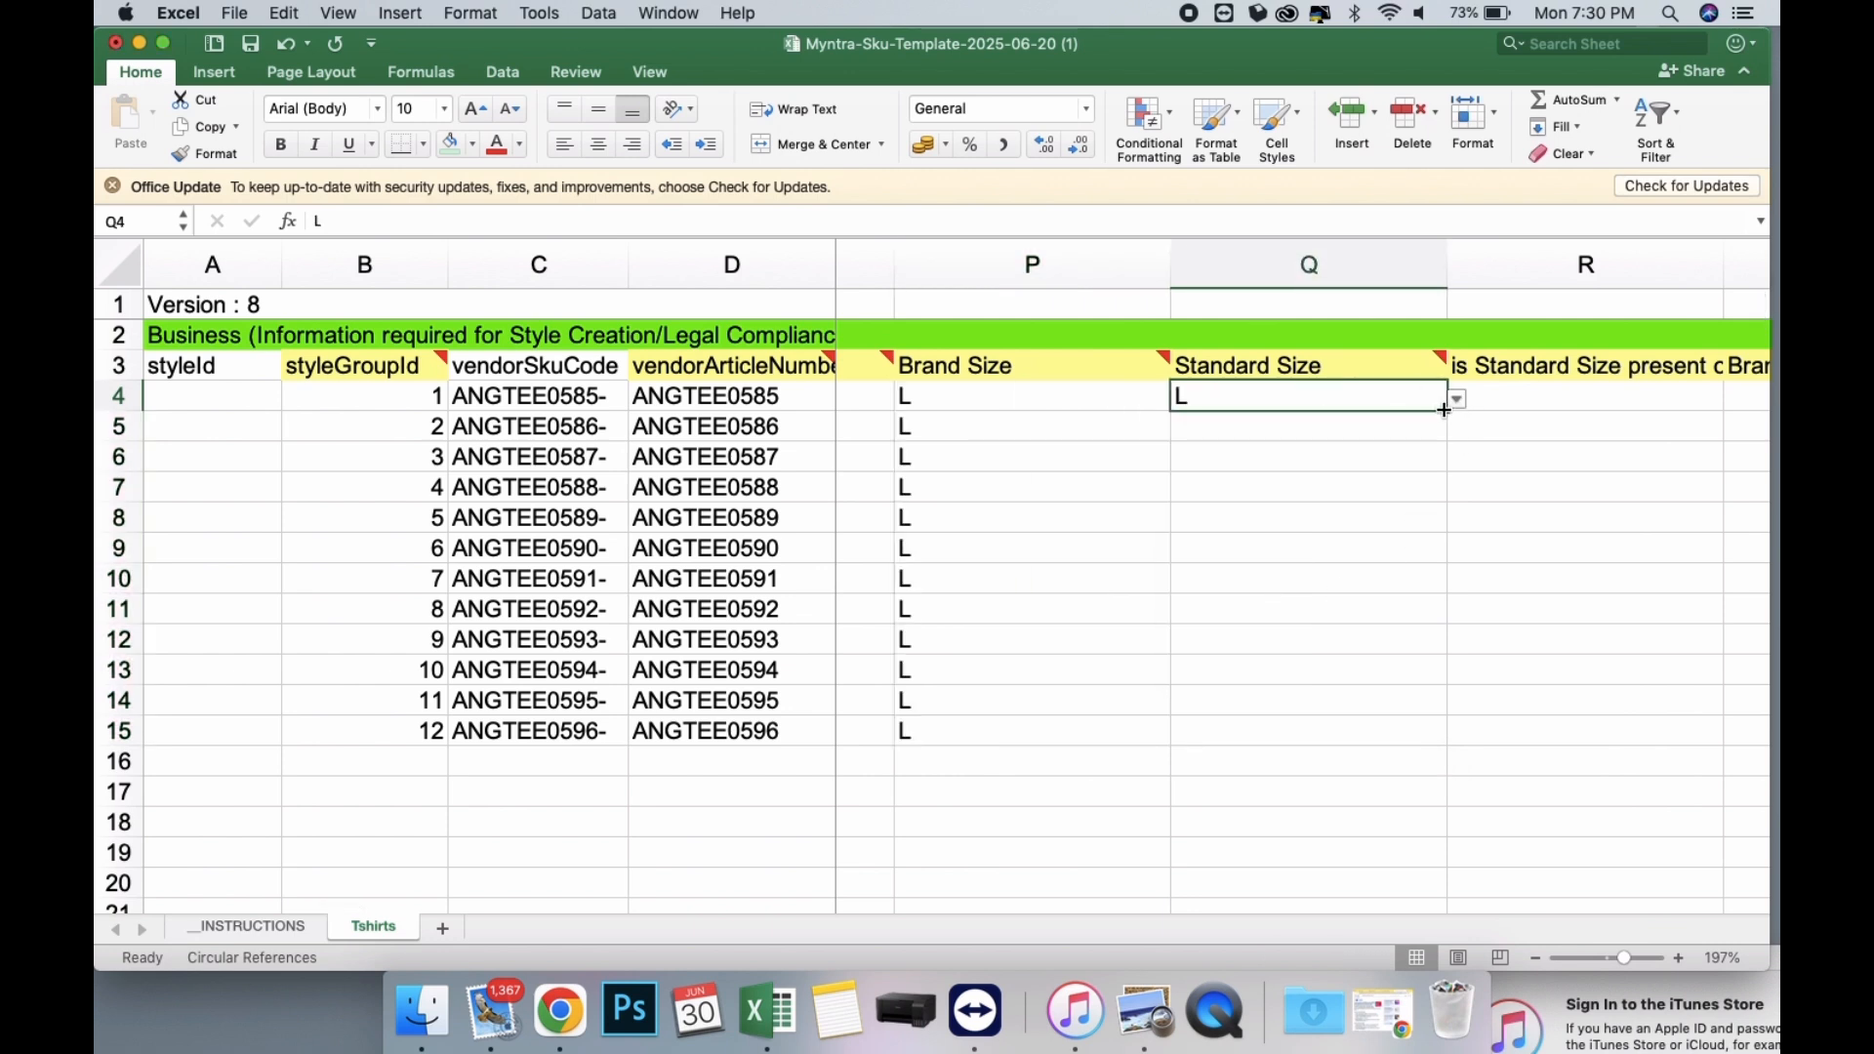
pyautogui.moveTo(1444, 410); pyautogui.dragTo(1394, 757)
# Choose Yes in R4 for whether the standard size is present and fill it down through row 15.
pyautogui.moveTo(1401, 626); pyautogui.dragTo(1400, 607)
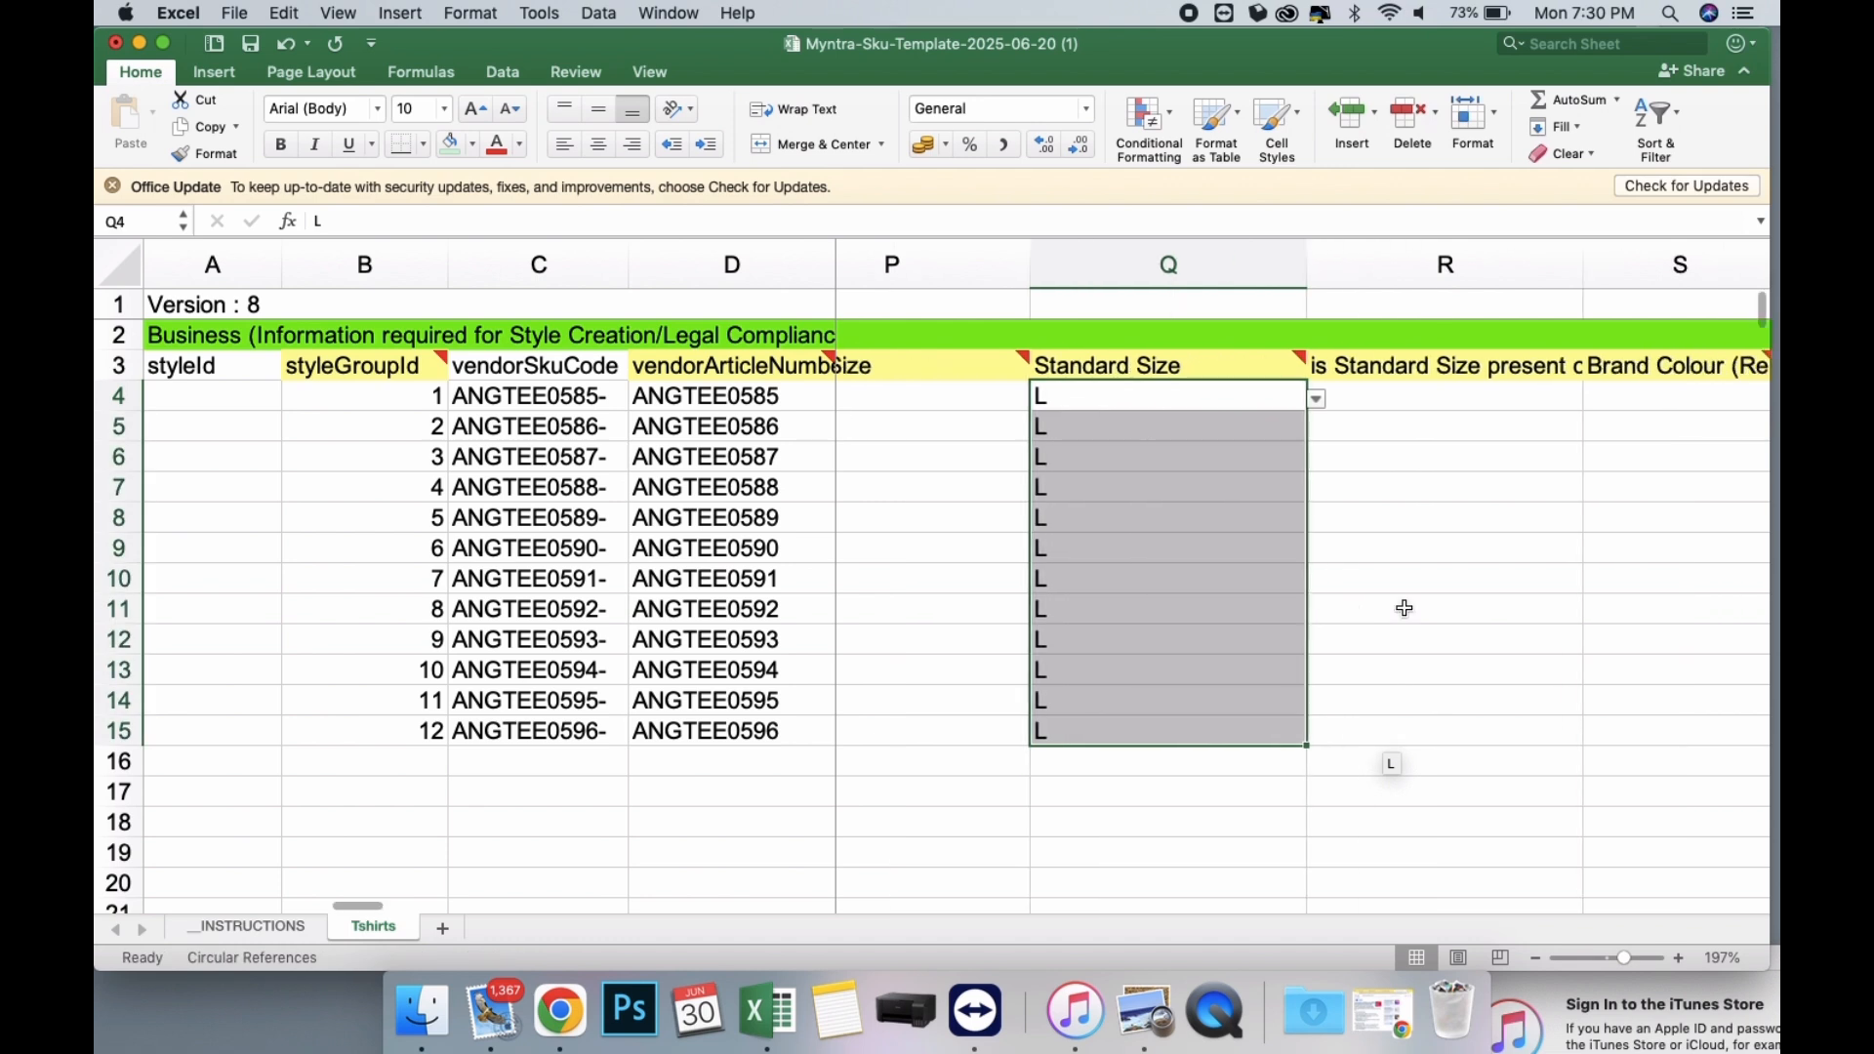
pyautogui.hscroll(3, 1401, 606)
pyautogui.click(1364, 402)
pyautogui.click(1381, 400)
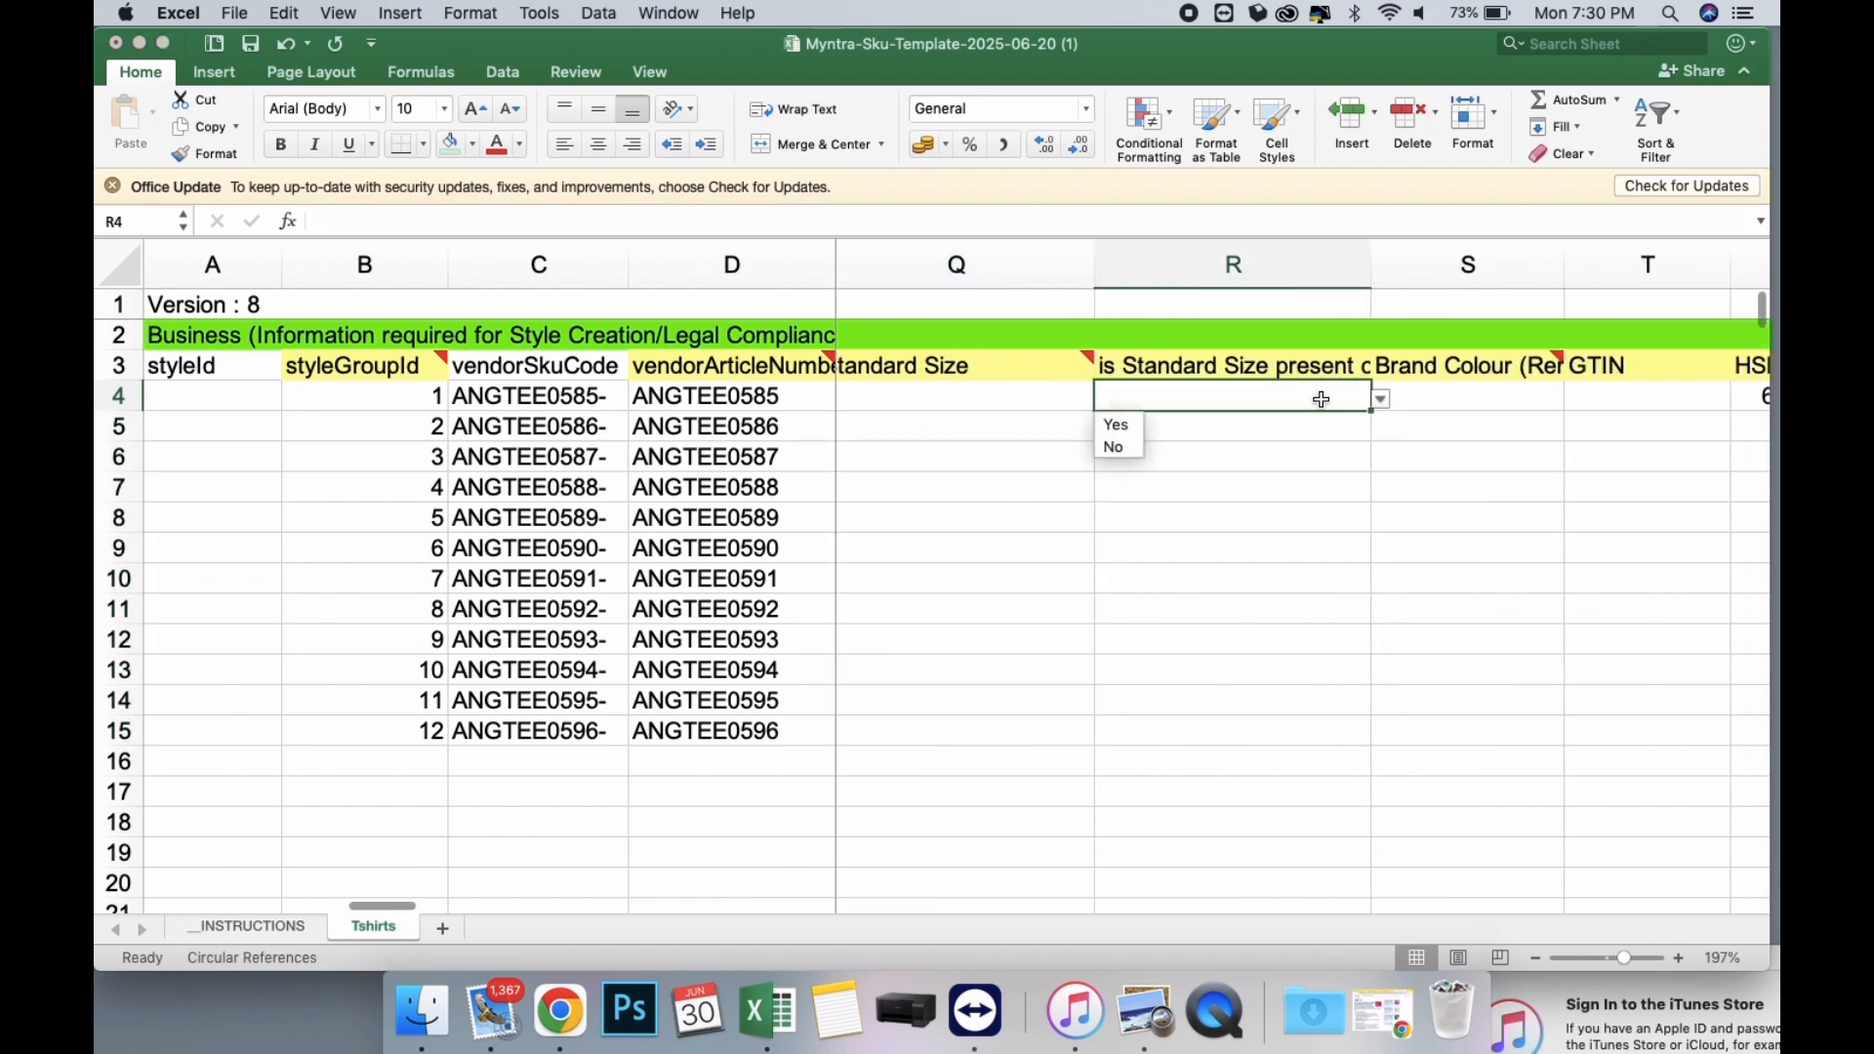
pyautogui.click(1117, 423)
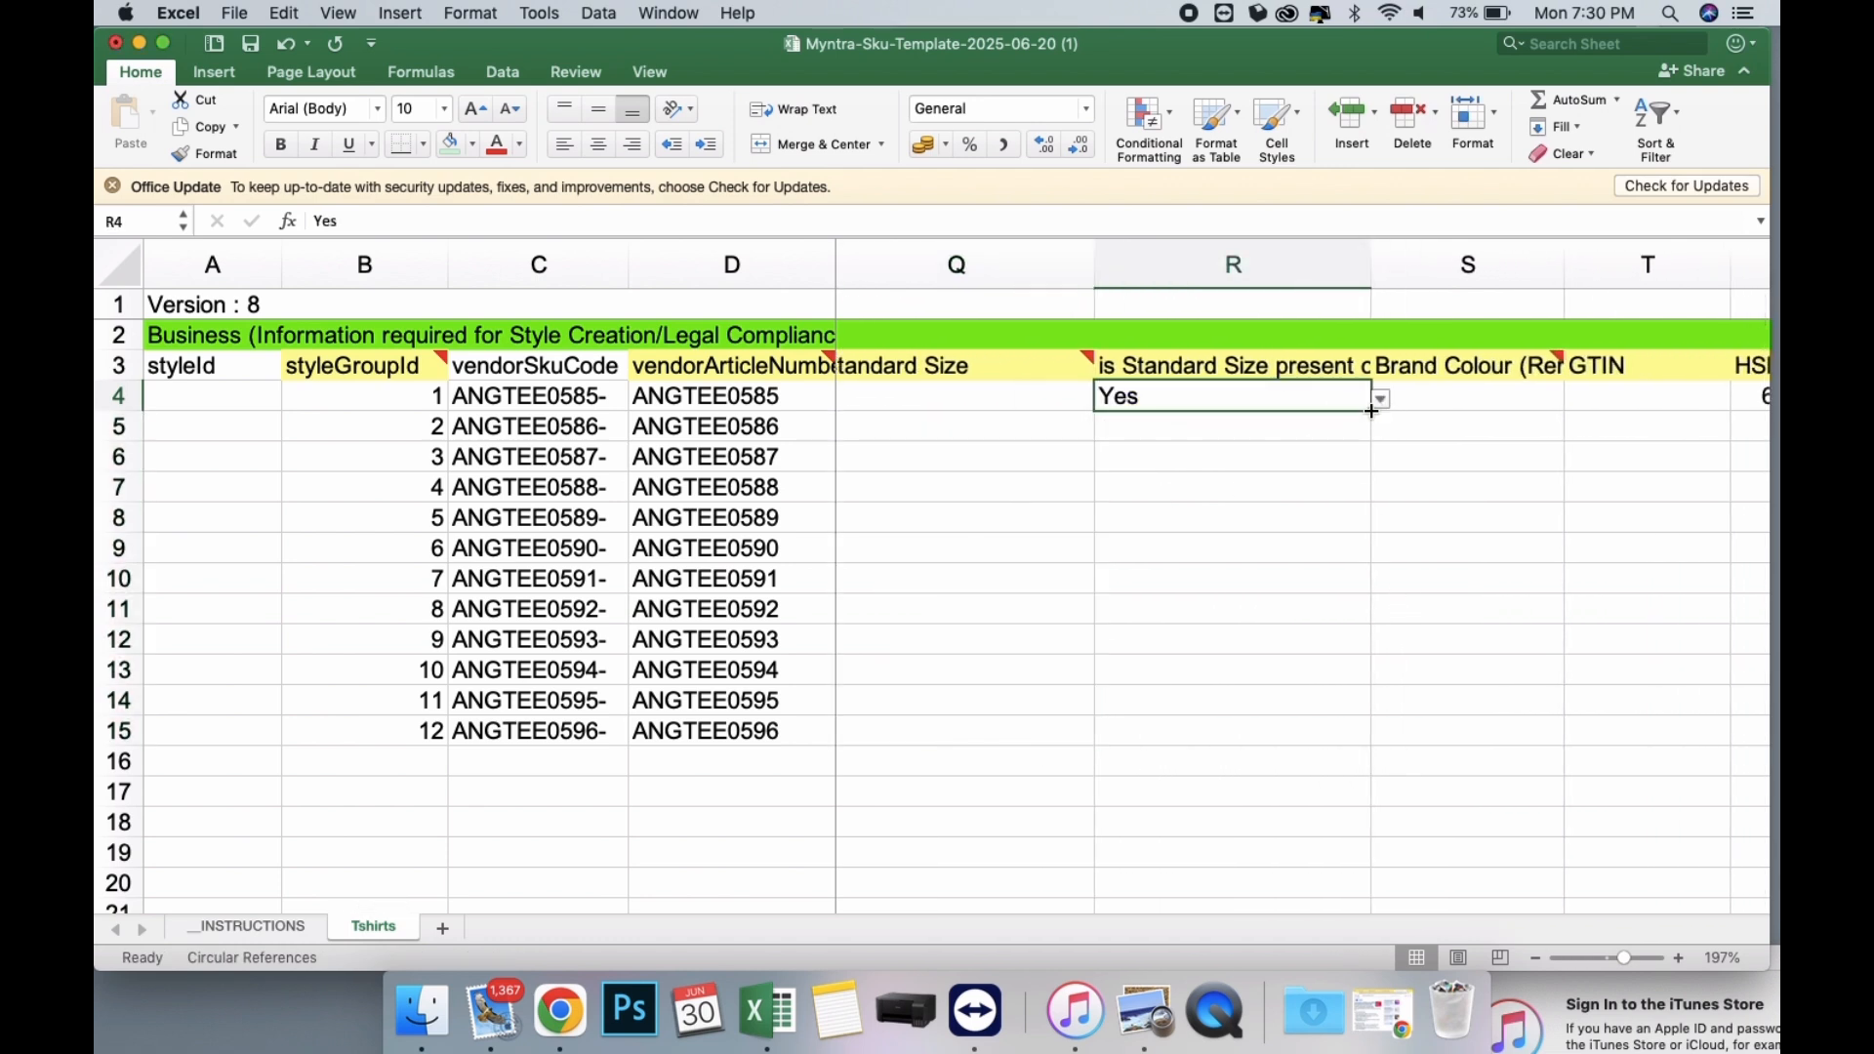
pyautogui.moveTo(1371, 411); pyautogui.dragTo(1357, 734)
pyautogui.moveTo(1354, 494); pyautogui.dragTo(1357, 488)
# Look up the colours of ANGTEE0585 to ANGTEE0587 in the ANGLOINDU - COSTING workbook and enter GREEN, PEACH and BROWN as Brand Colour in S4:S6.
pyautogui.hscroll(3, 1360, 452)
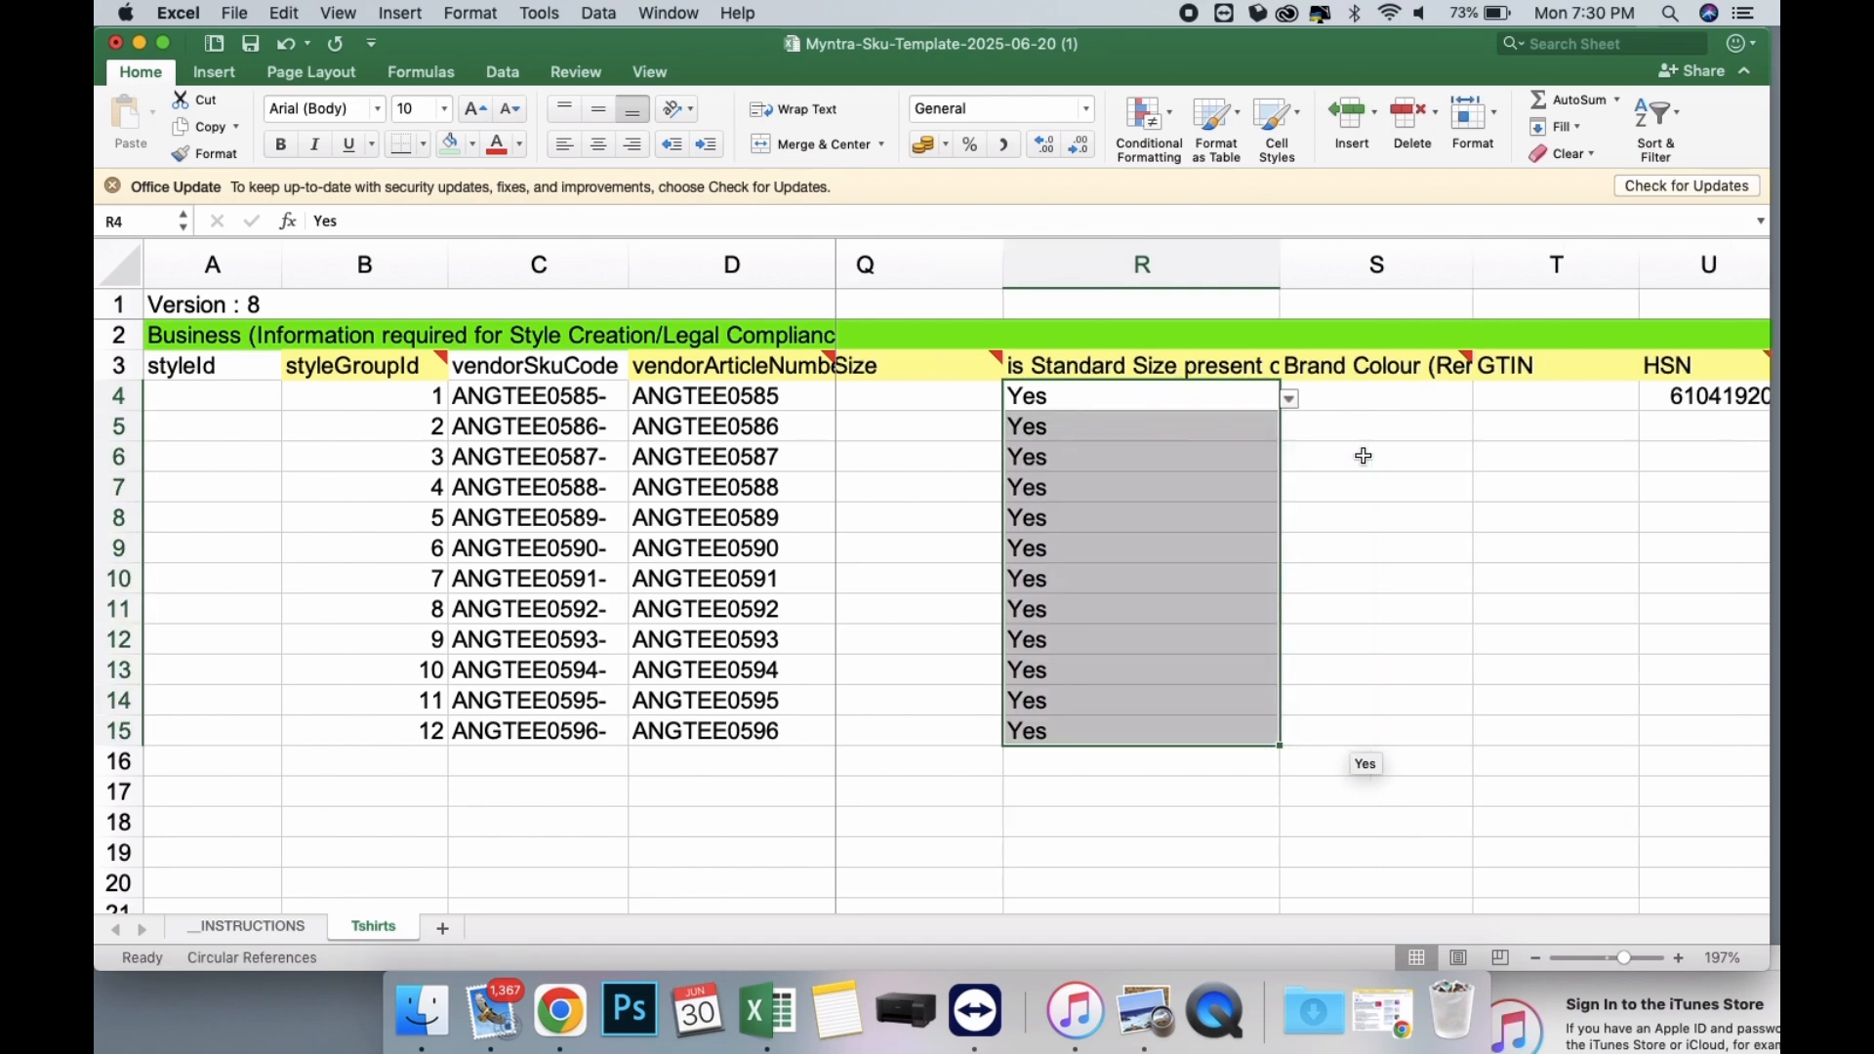
pyautogui.click(1295, 390)
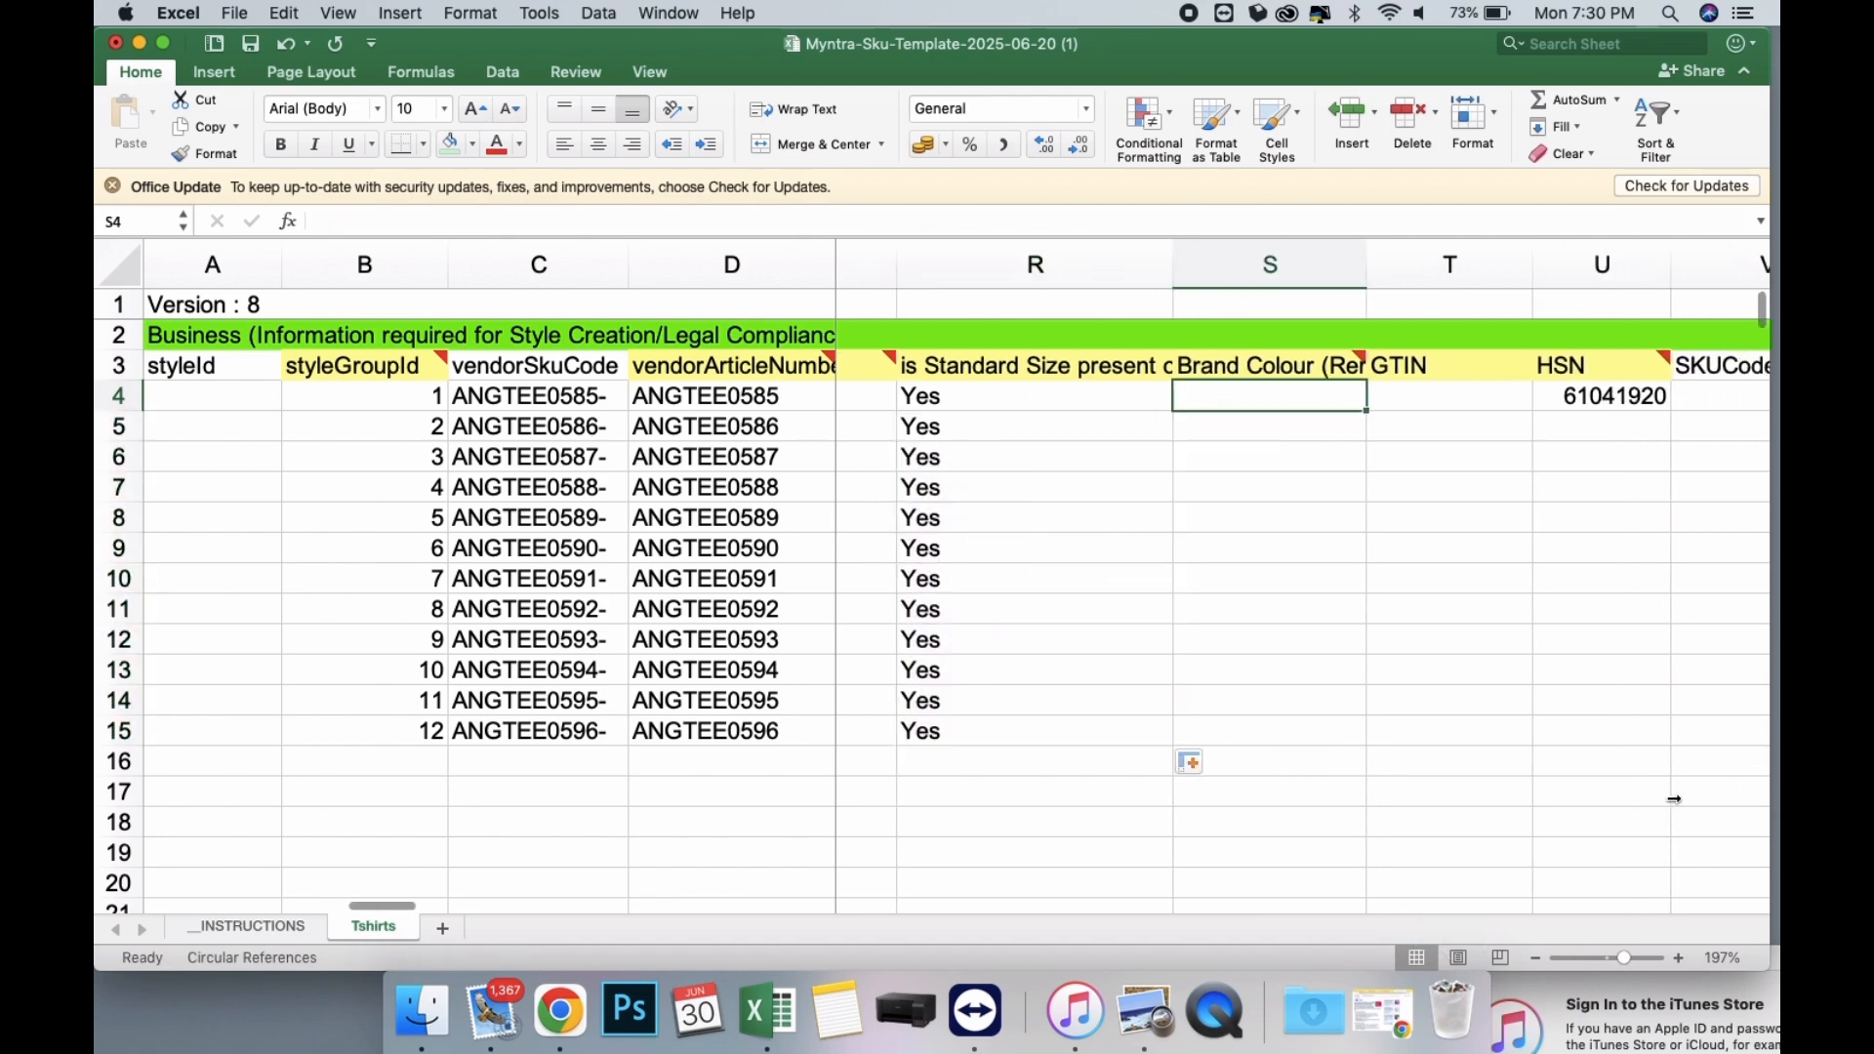
pyautogui.moveTo(1674, 800); pyautogui.dragTo(1670, 805)
pyautogui.click(1717, 618)
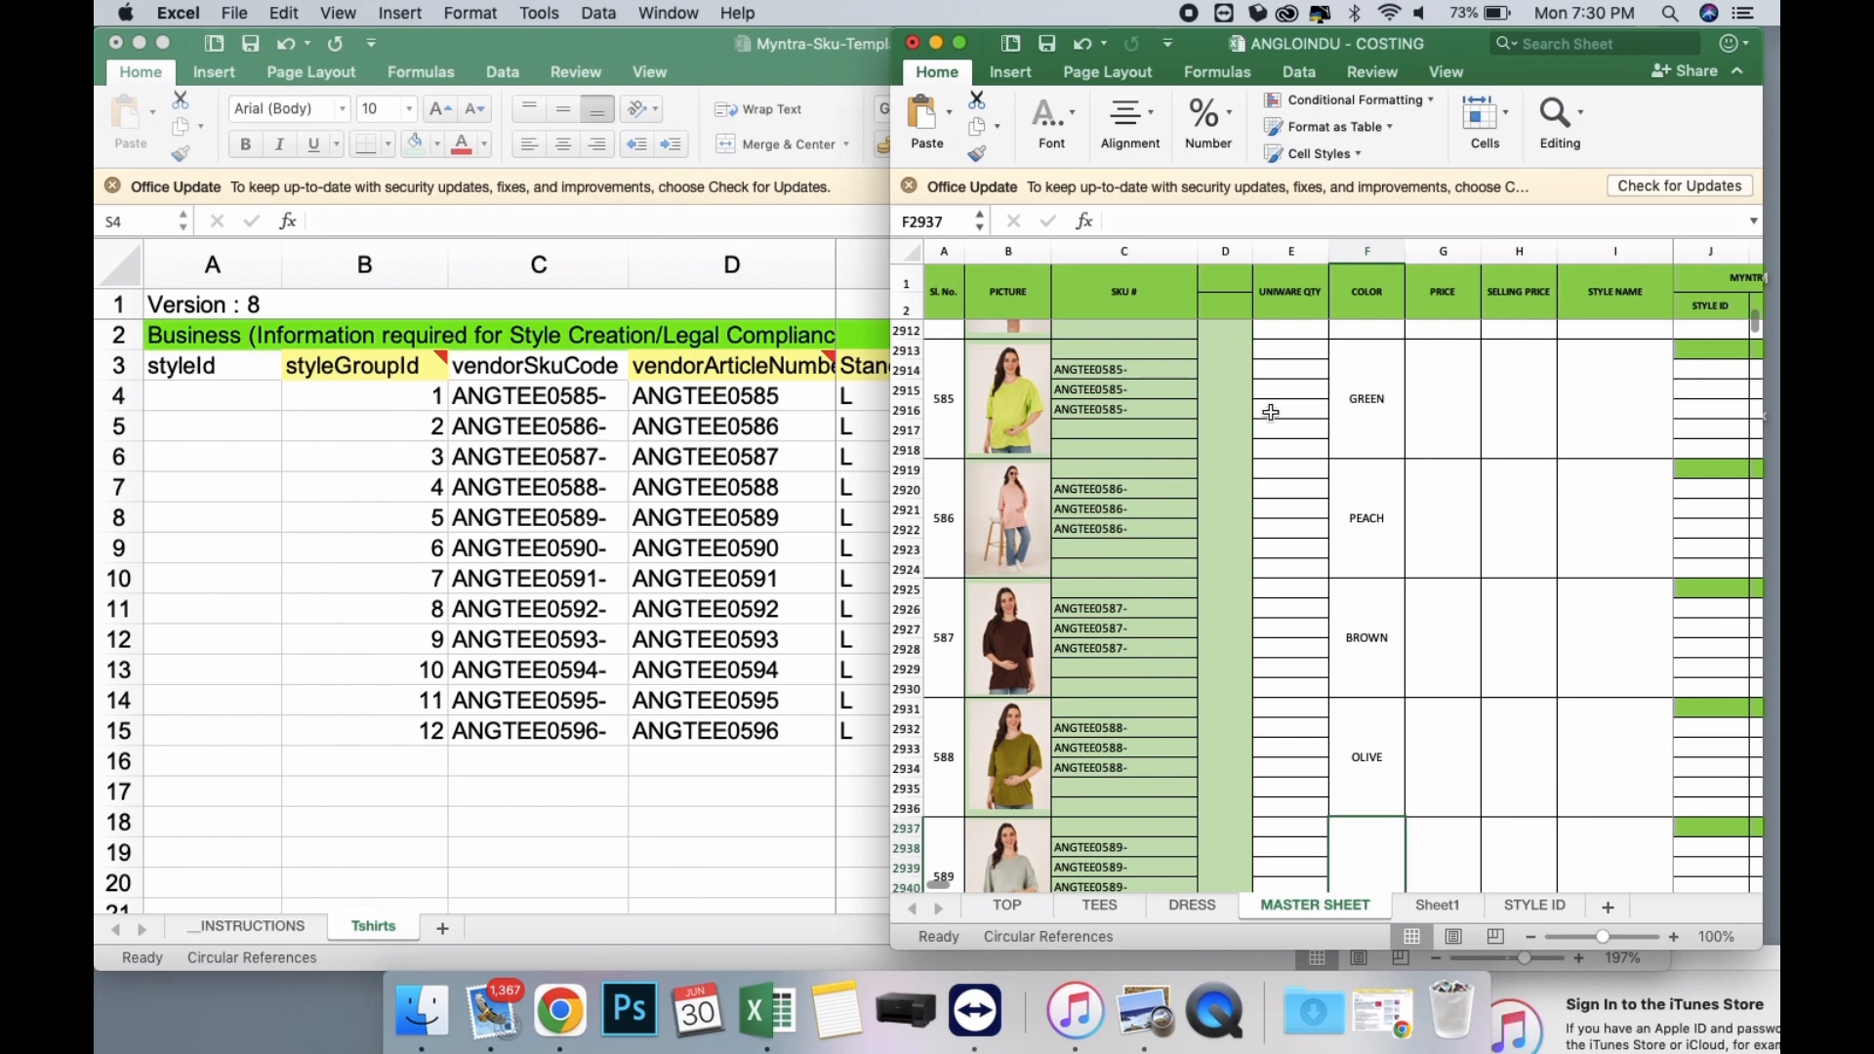
pyautogui.click(791, 533)
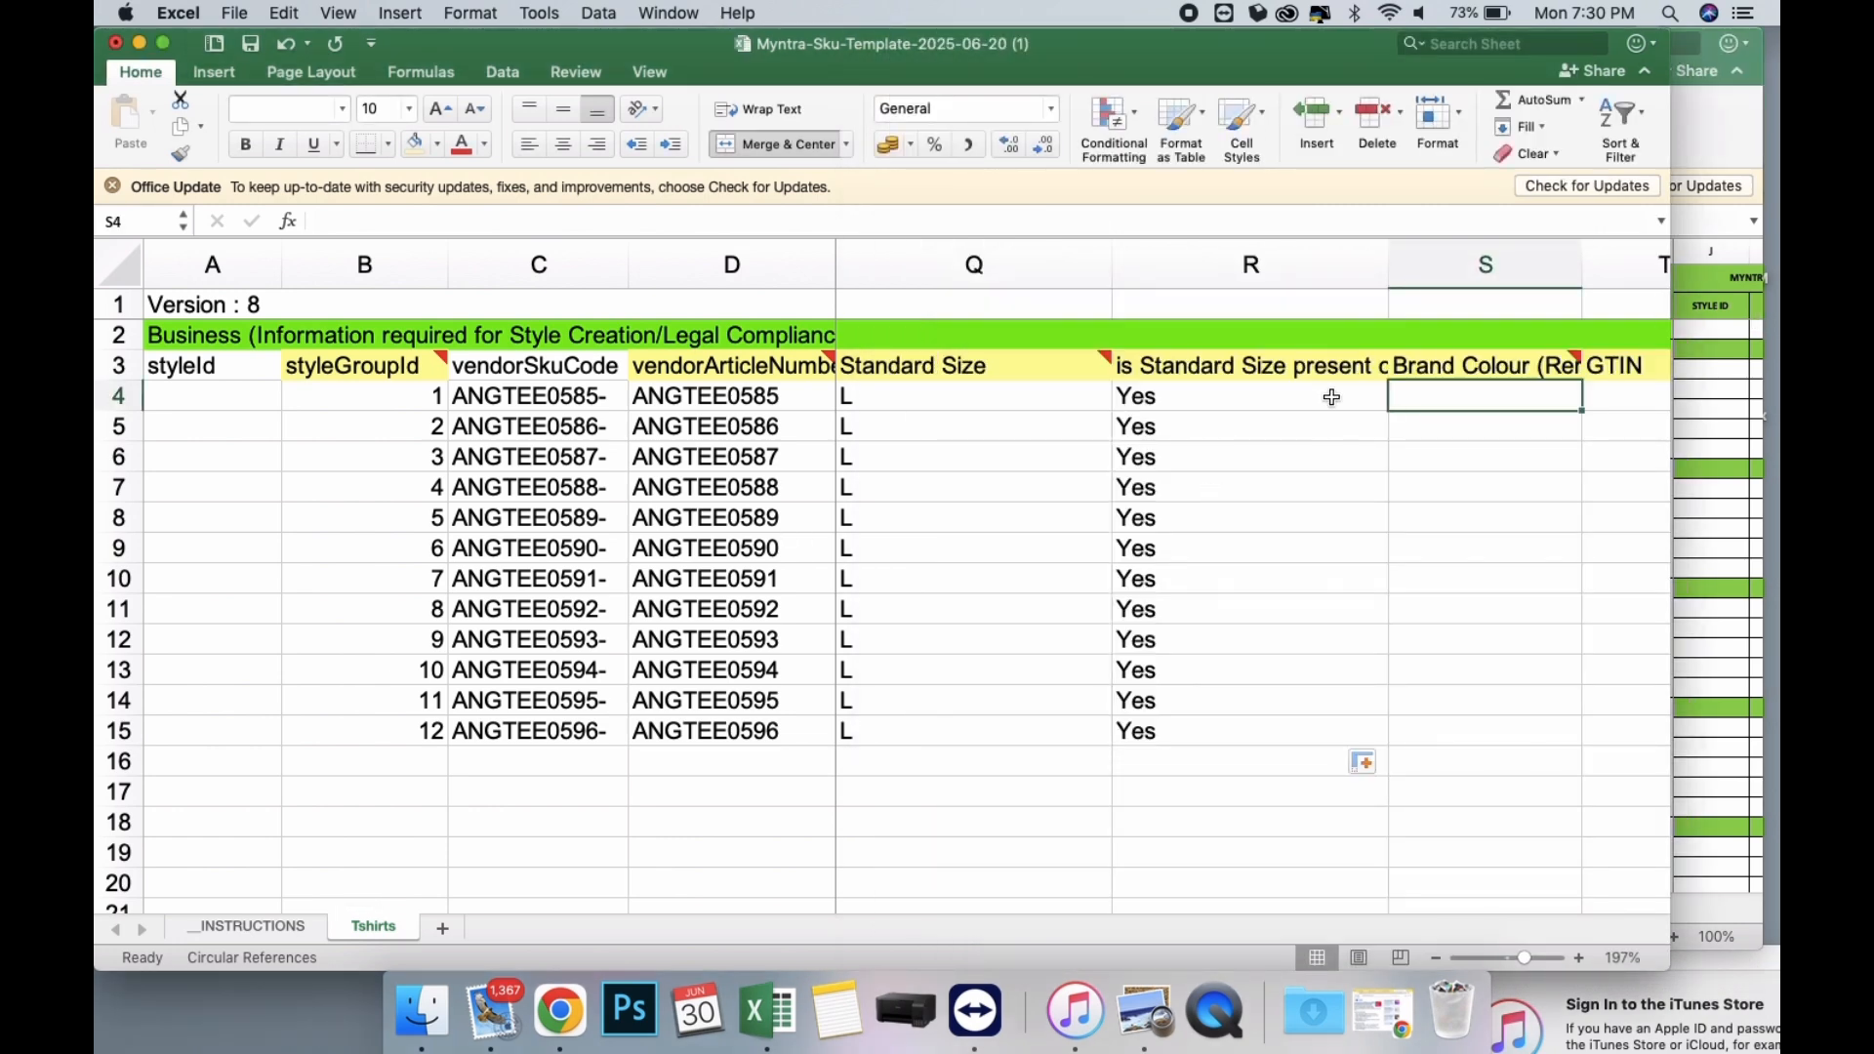
pyautogui.write('GRE')
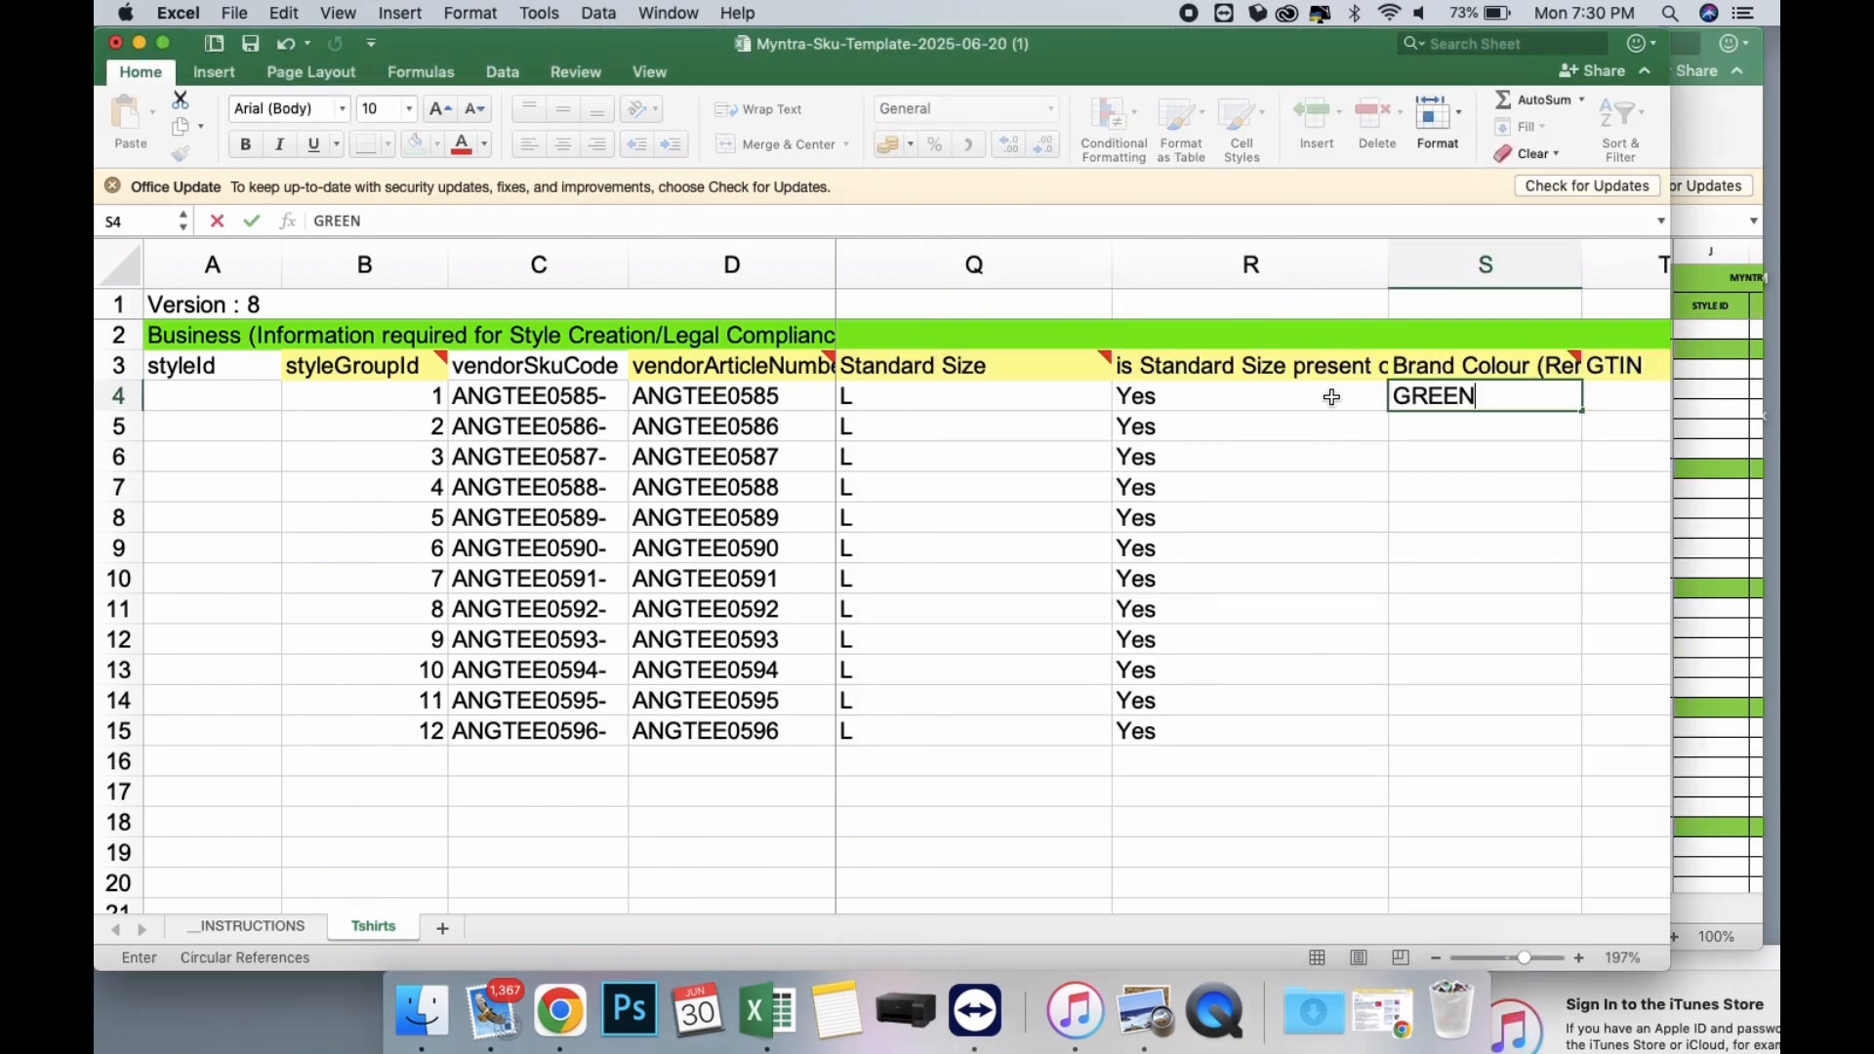
pyautogui.write('EN')
pyautogui.press('Return')
pyautogui.write('PEACH')
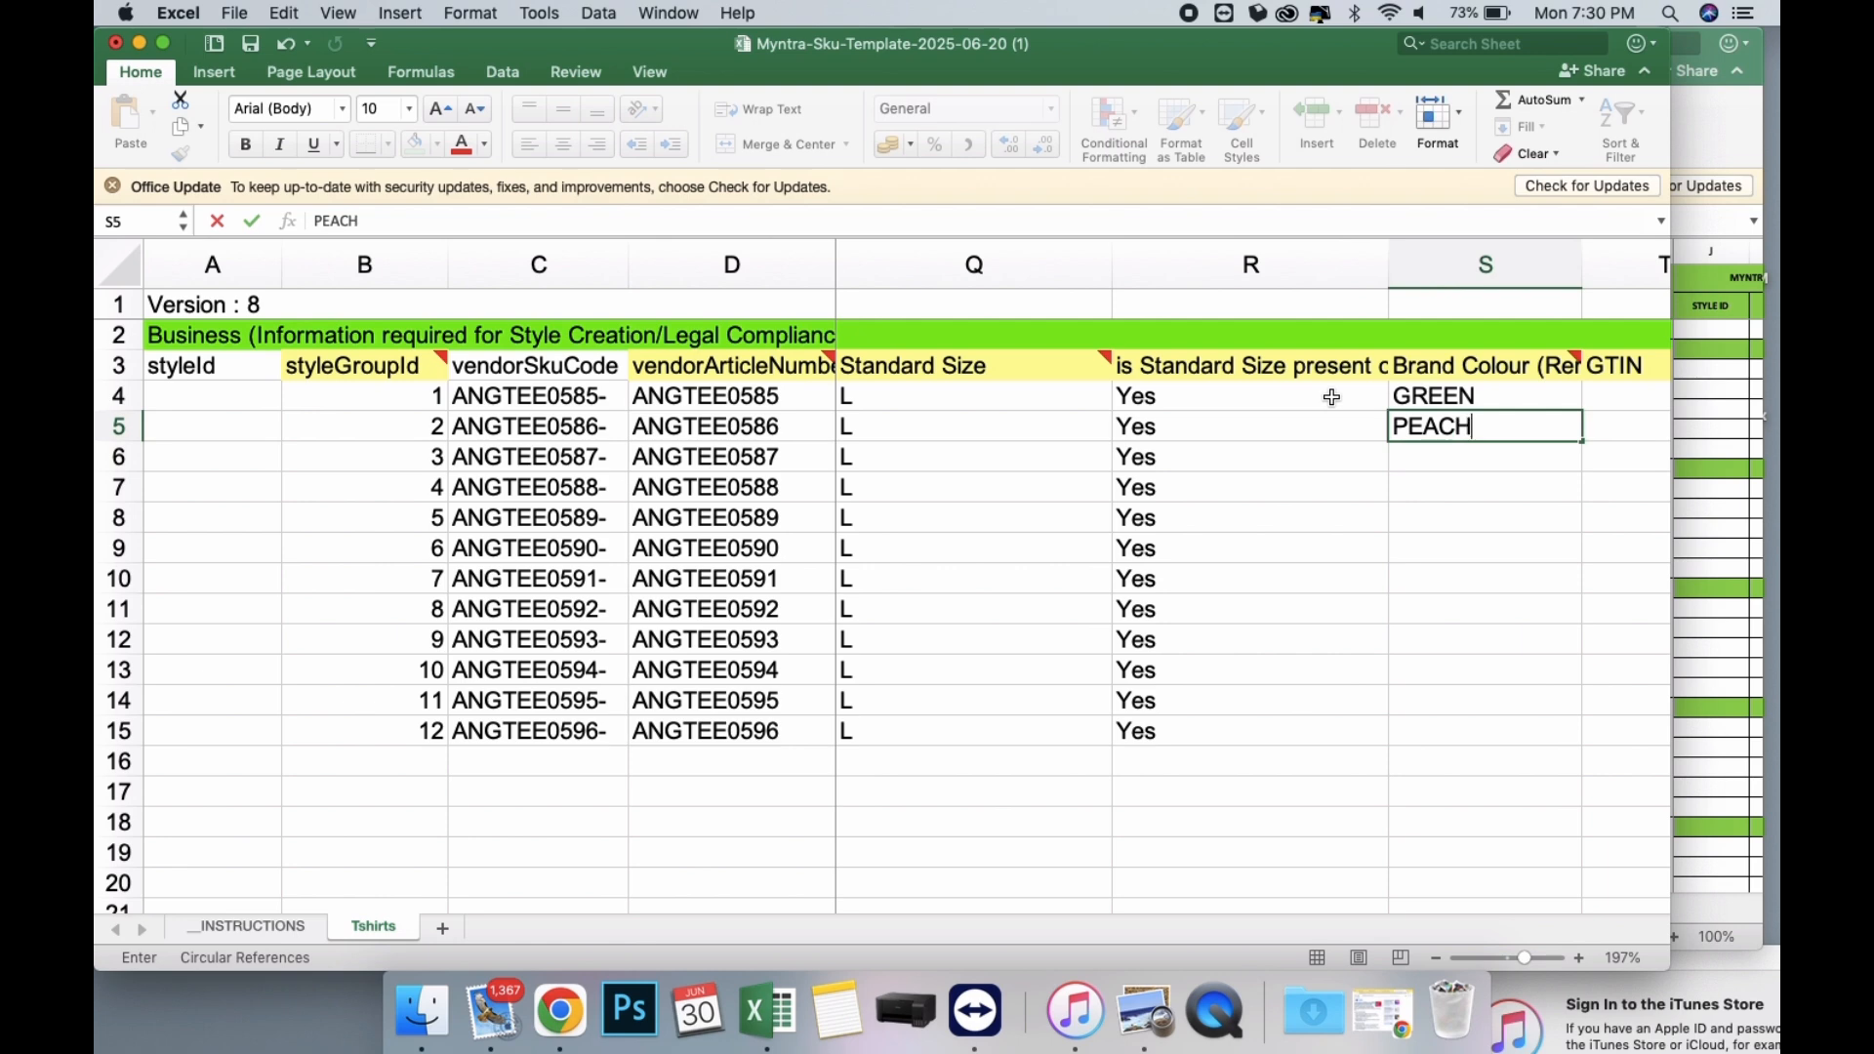
pyautogui.press('Return')
pyautogui.write('BROWN')
pyautogui.press('Return')
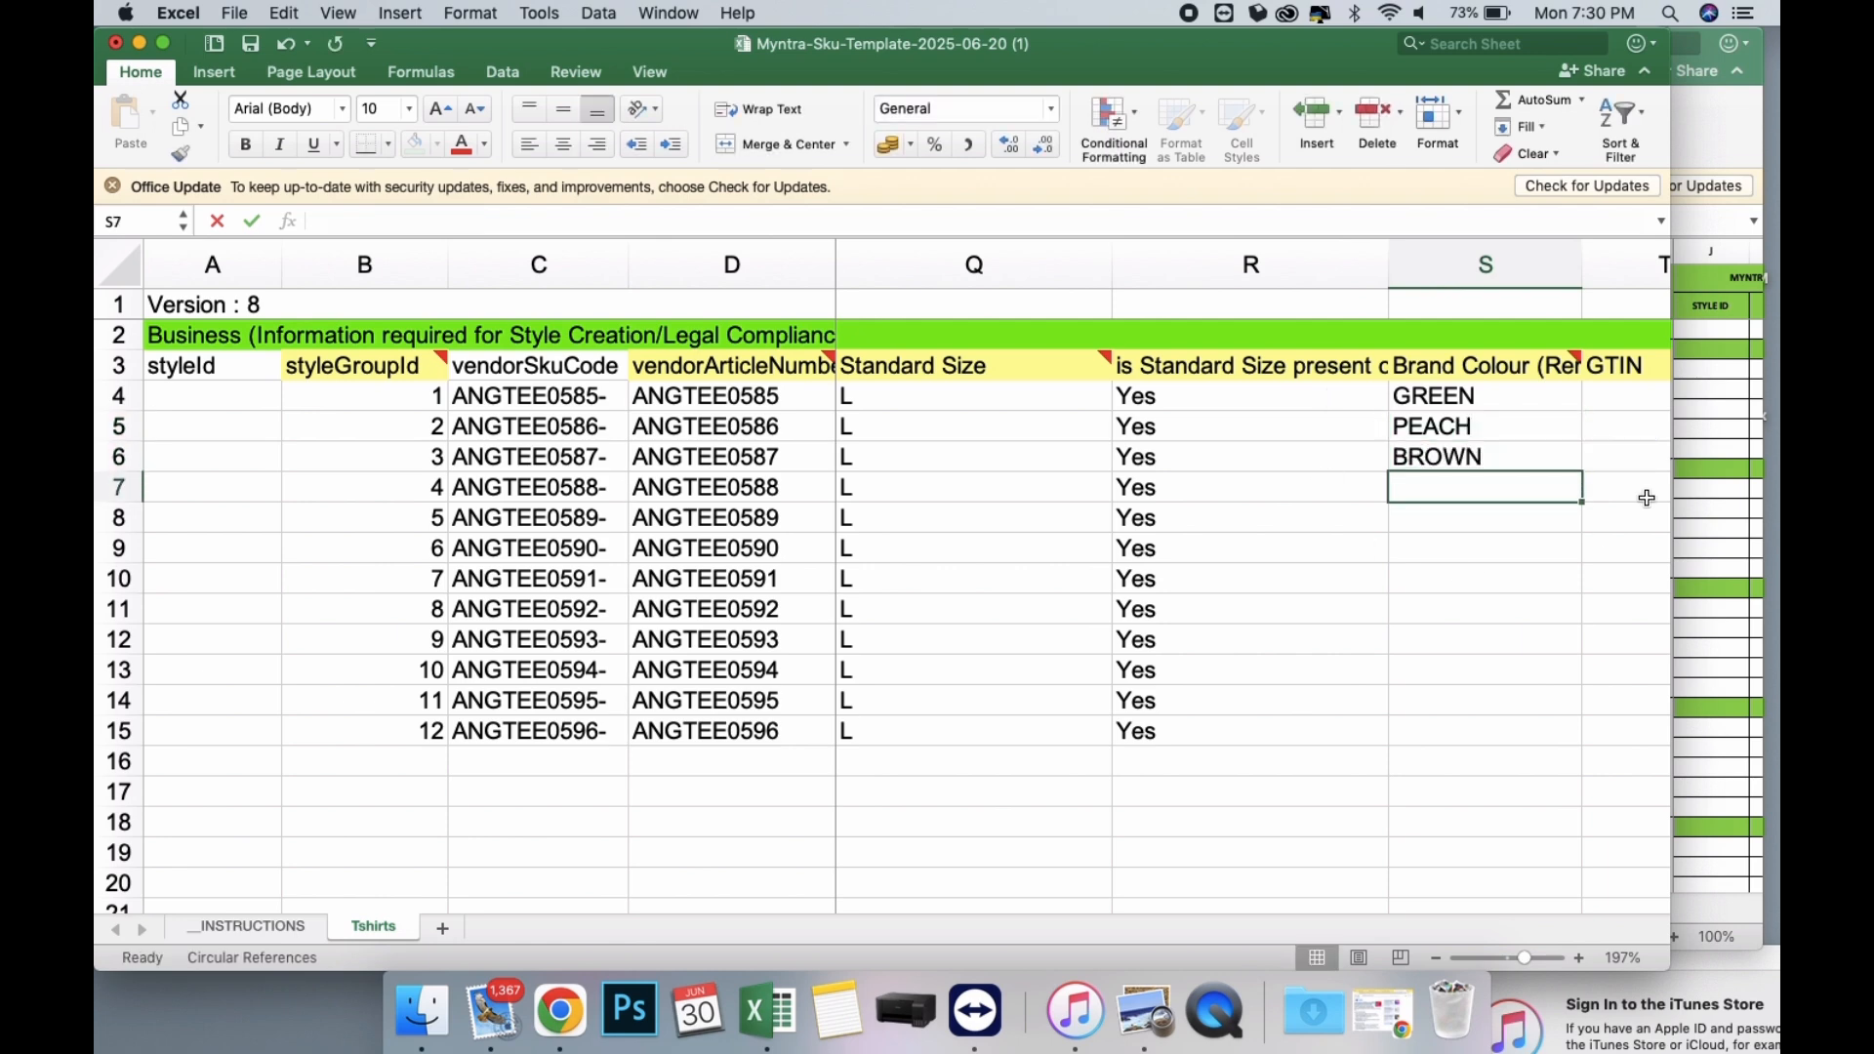
# Check the colour of ANGTEE0588 in the costing workbook and enter OLIVE as its Brand Colour in S7.
pyautogui.click(1703, 497)
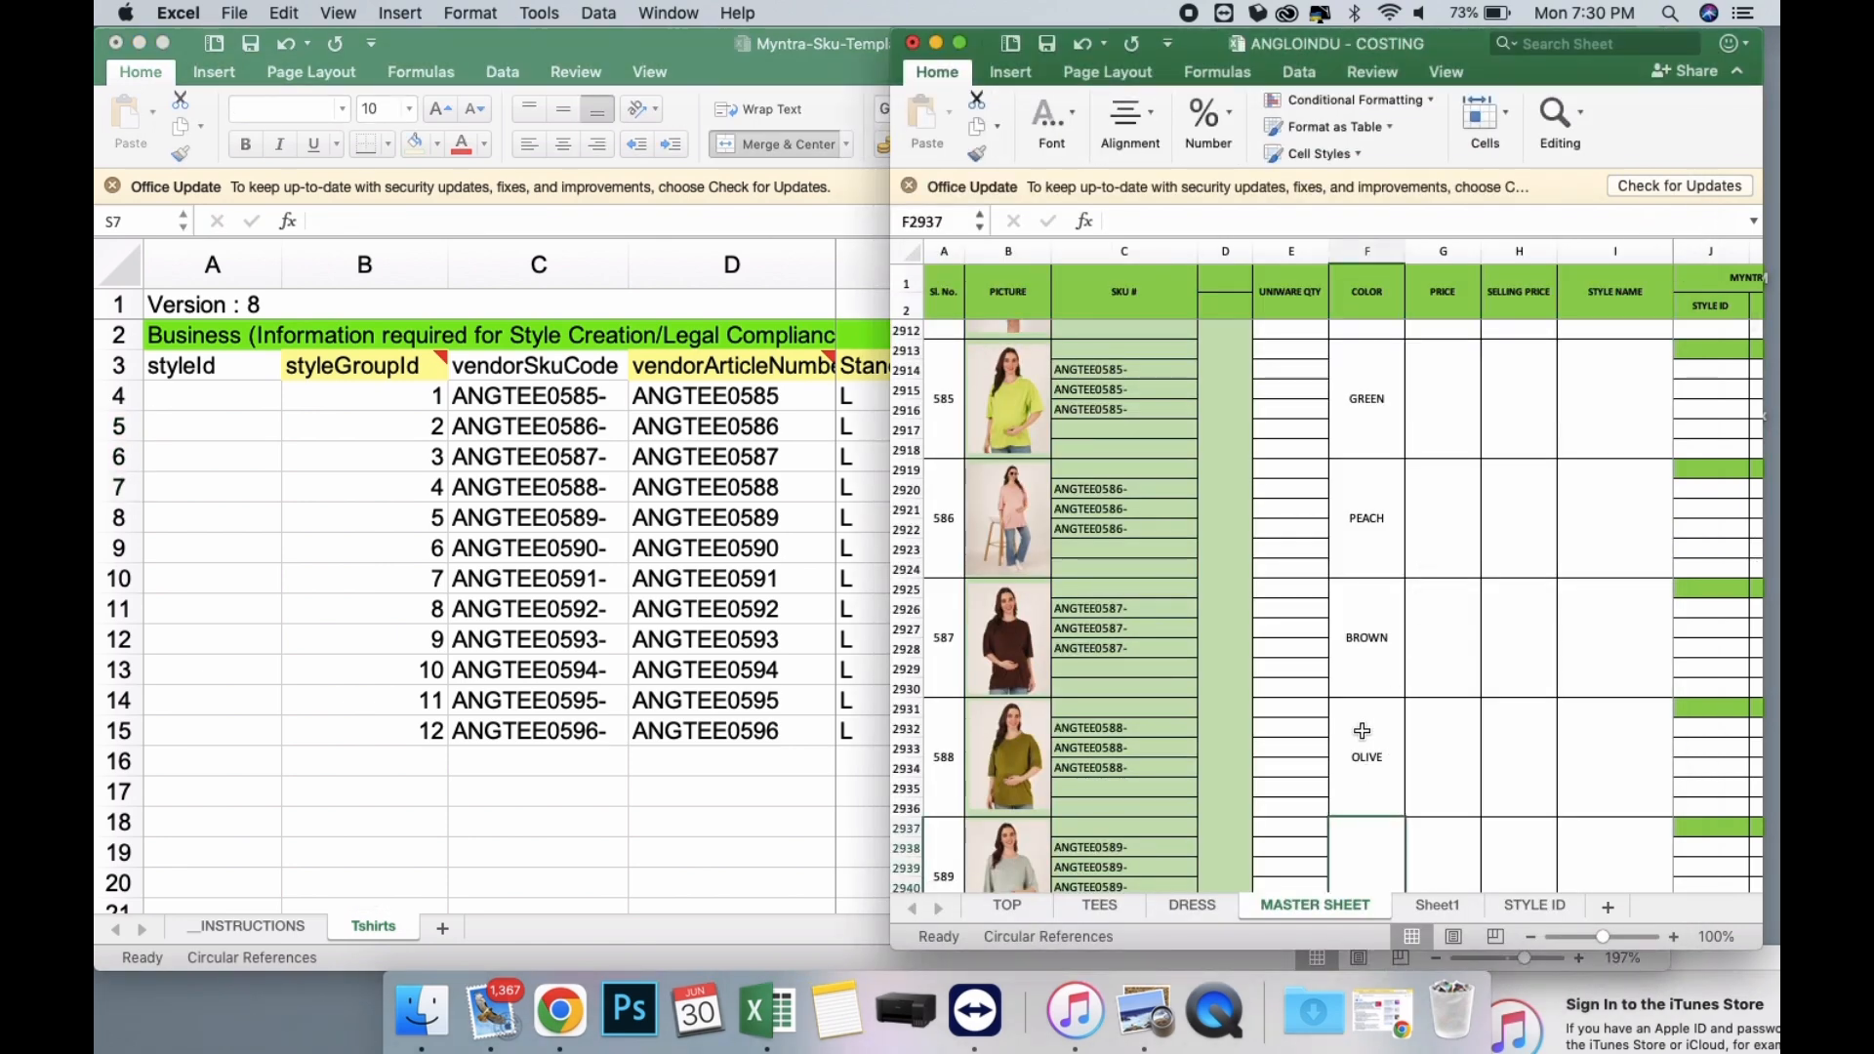
pyautogui.click(792, 532)
pyautogui.click(1398, 499)
pyautogui.write('OLI')
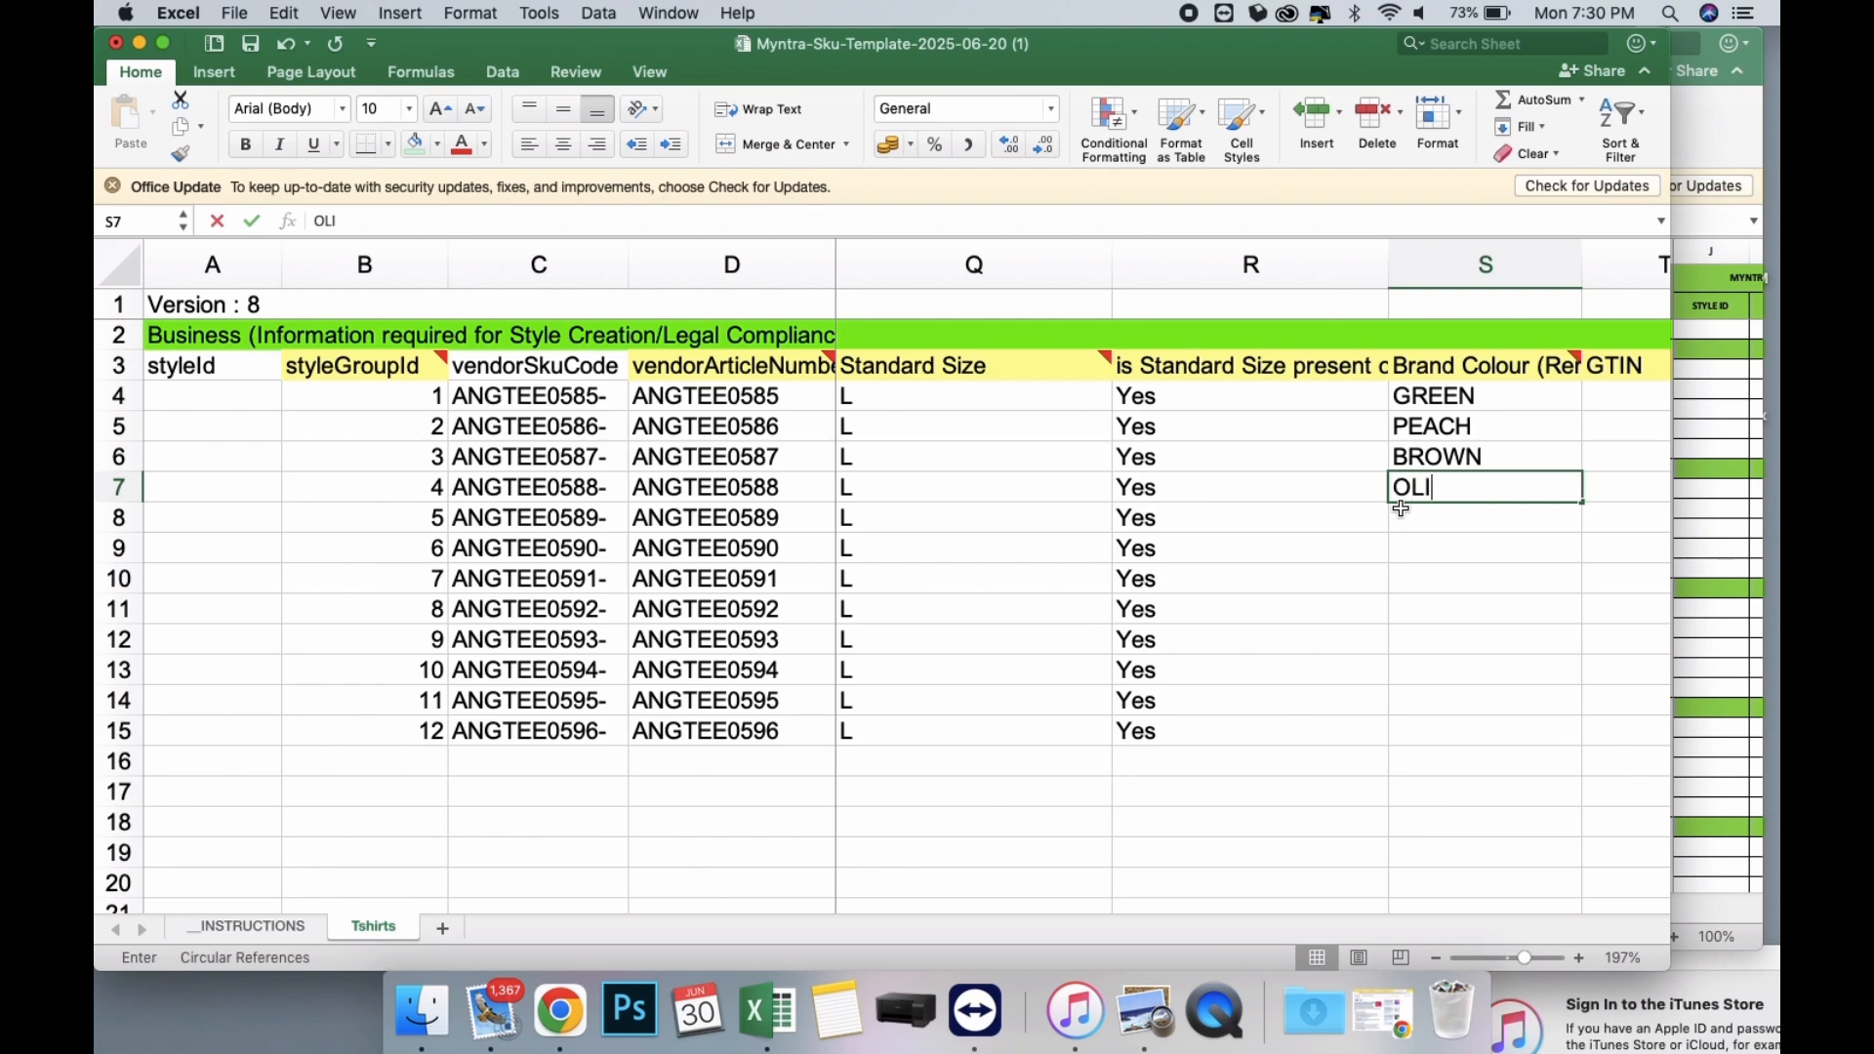
pyautogui.write('VE')
pyautogui.press('Return')
# Check the ANGLOINDU - COSTING workbook for the colours of ANGTEE0589 and the styles after it, and return to the SKU template.
pyautogui.click(1679, 597)
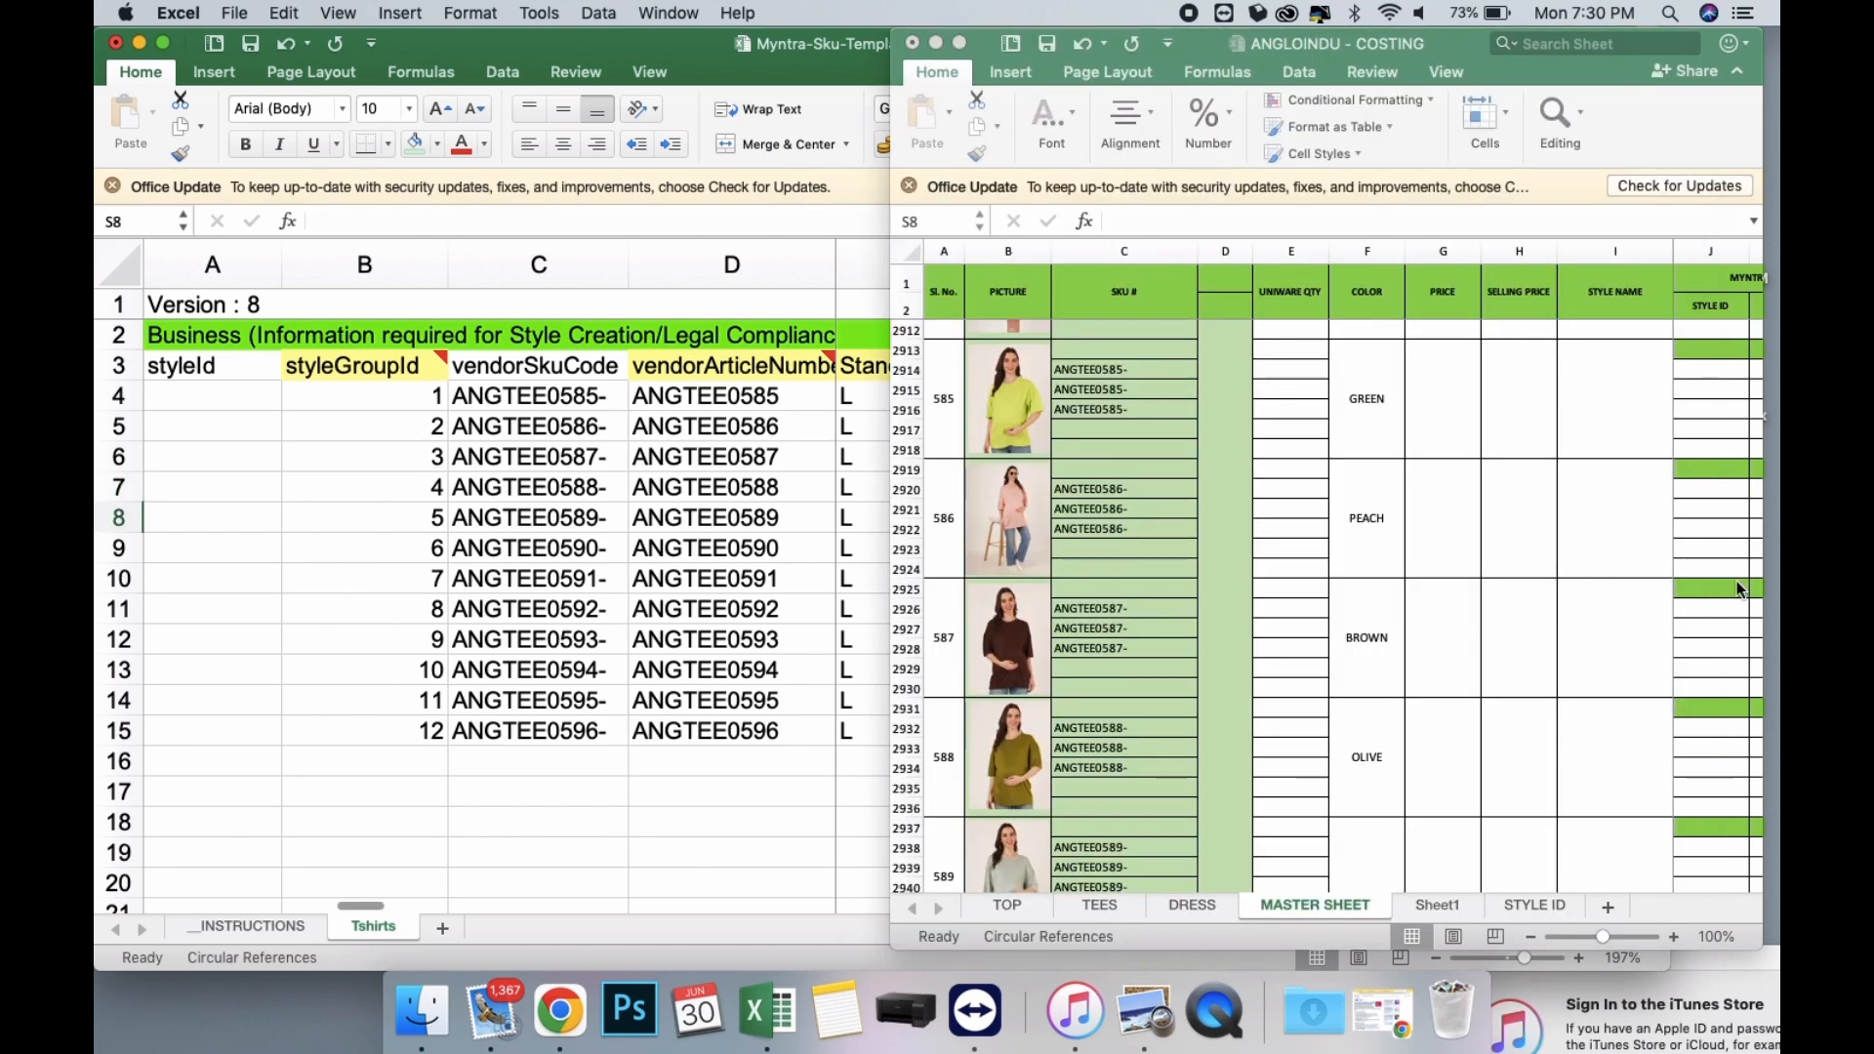
pyautogui.scroll(-5, 1326, 738)
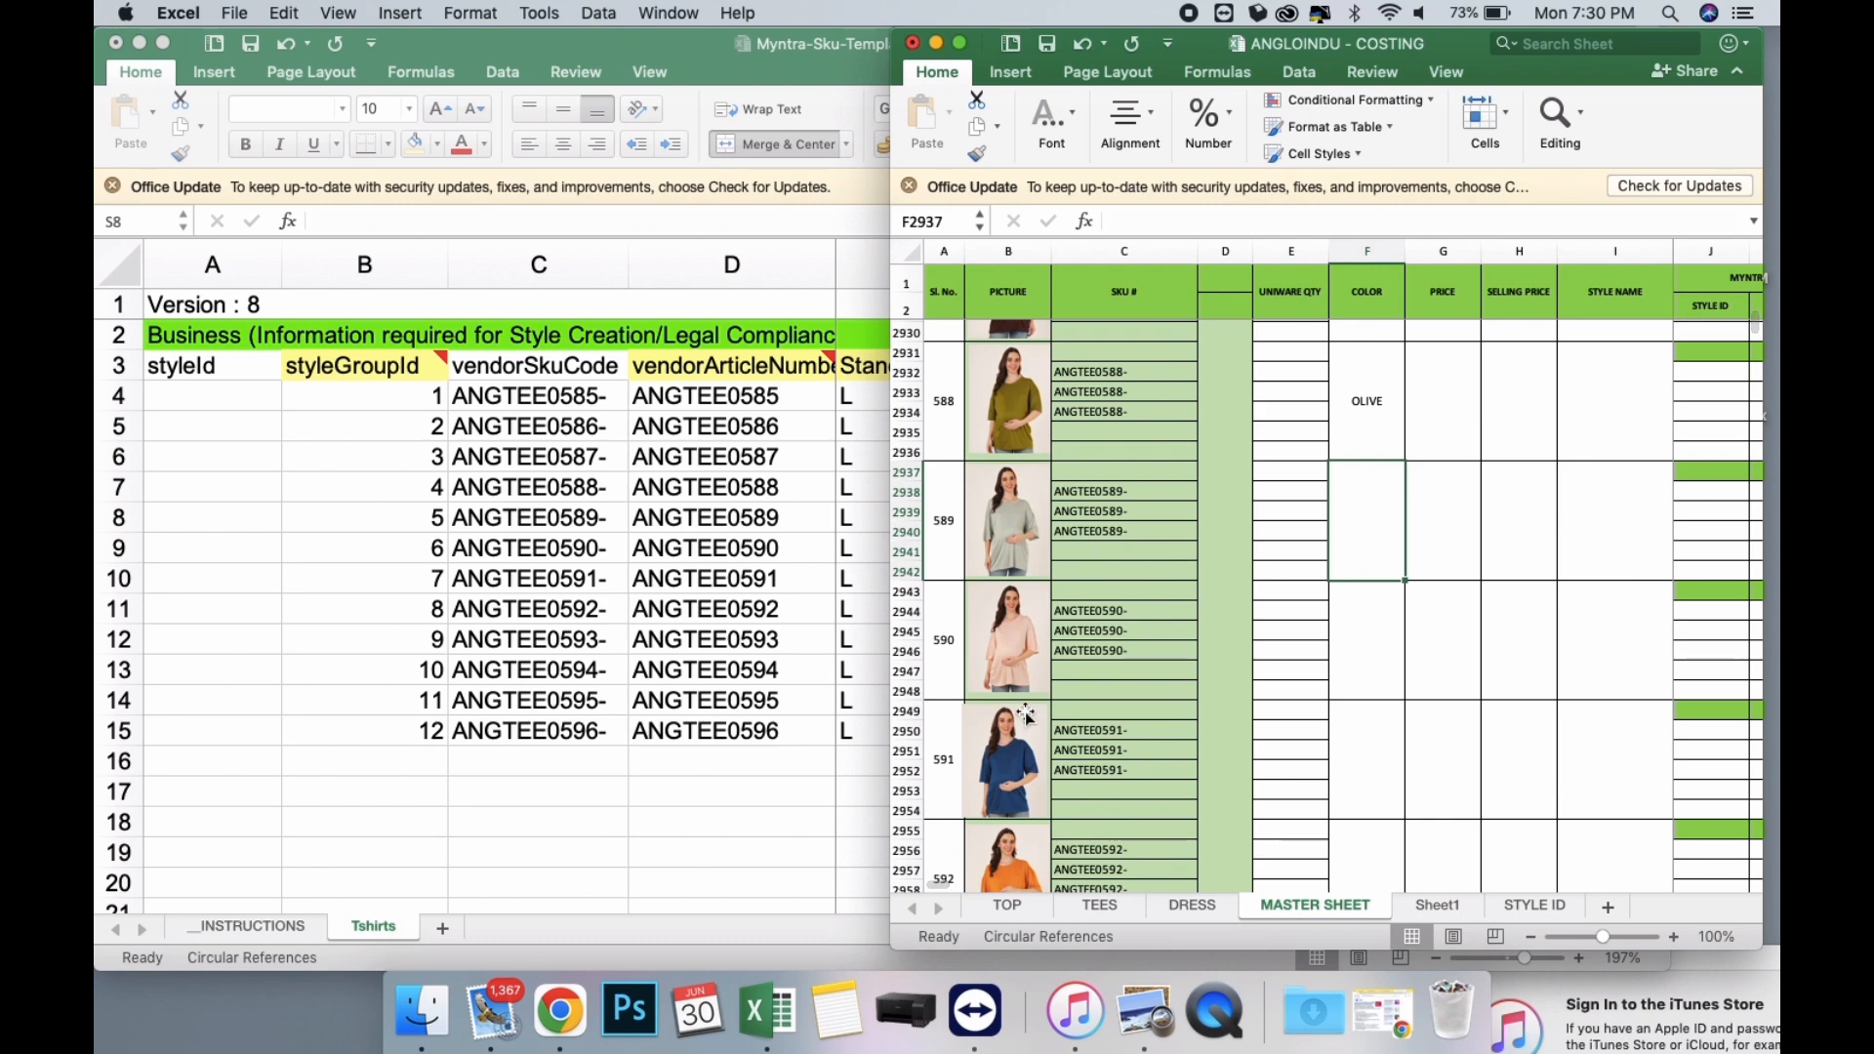
pyautogui.click(783, 559)
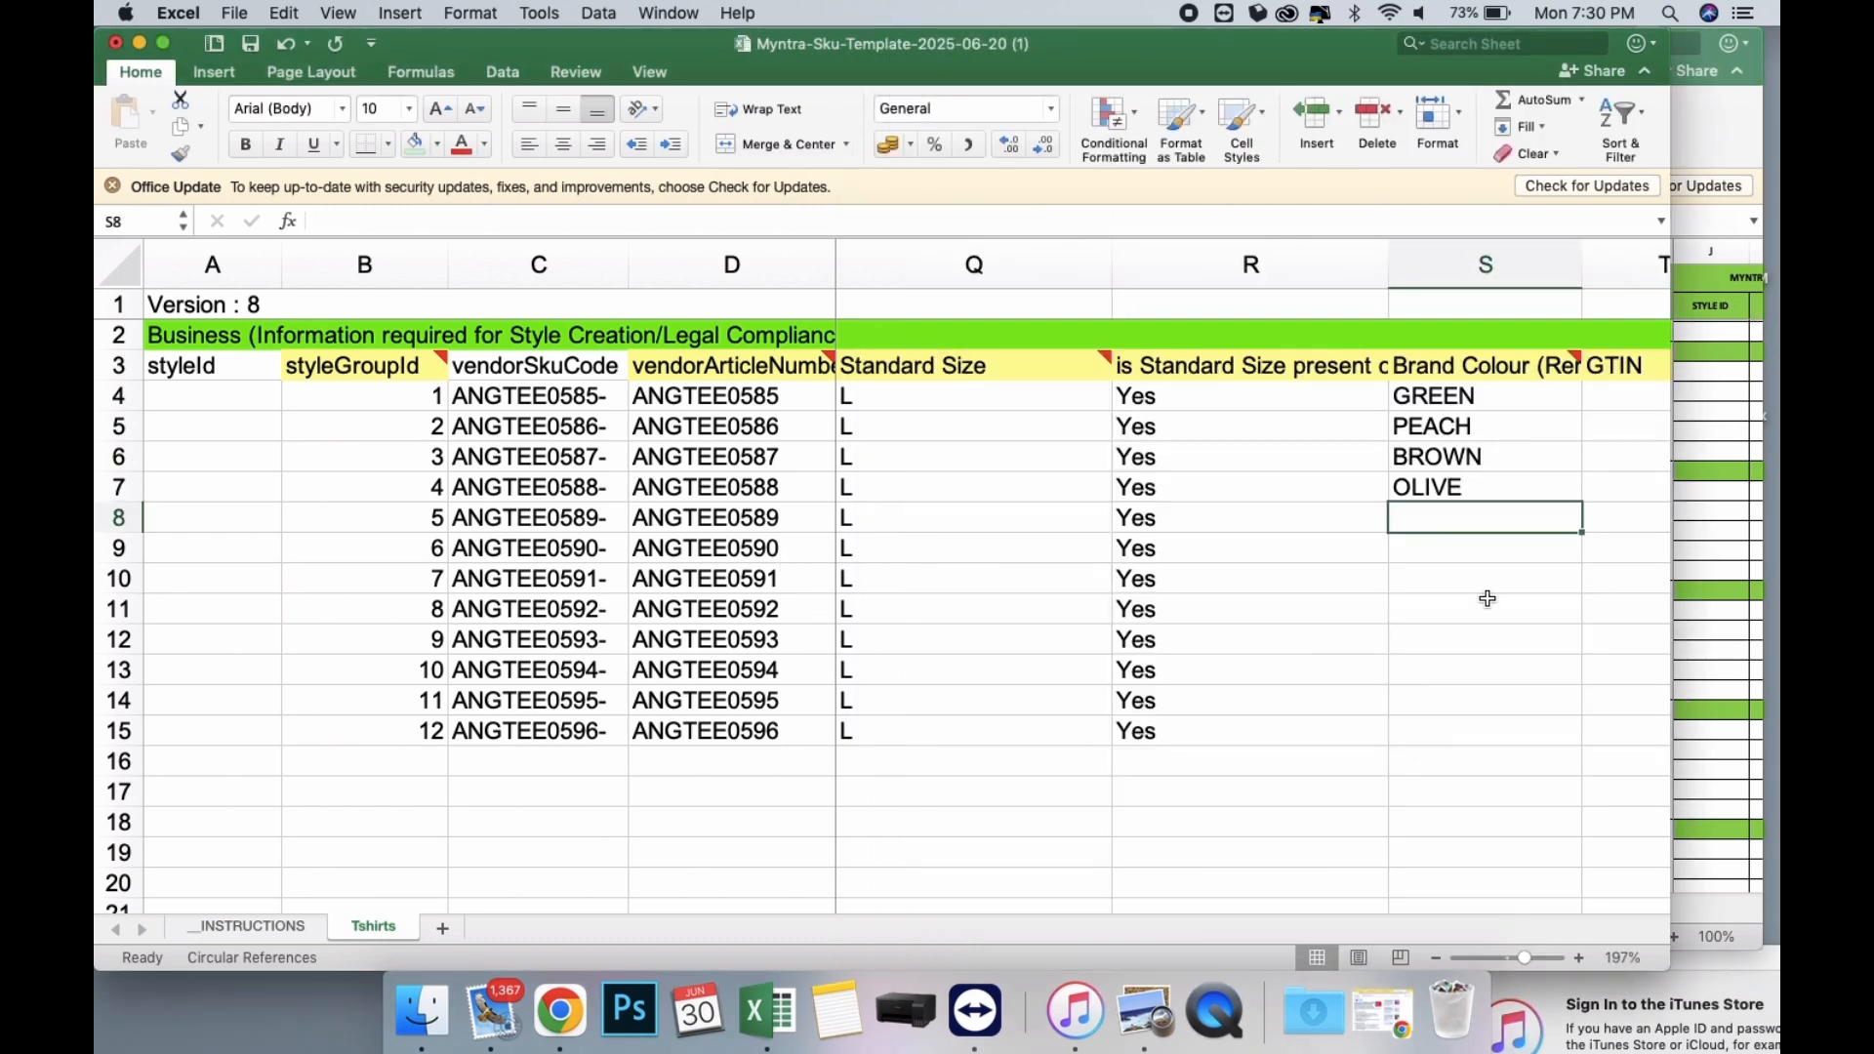
# Copy the HSN code 61041920 from U4 into U5:U15.
pyautogui.hscroll(4, 1488, 598)
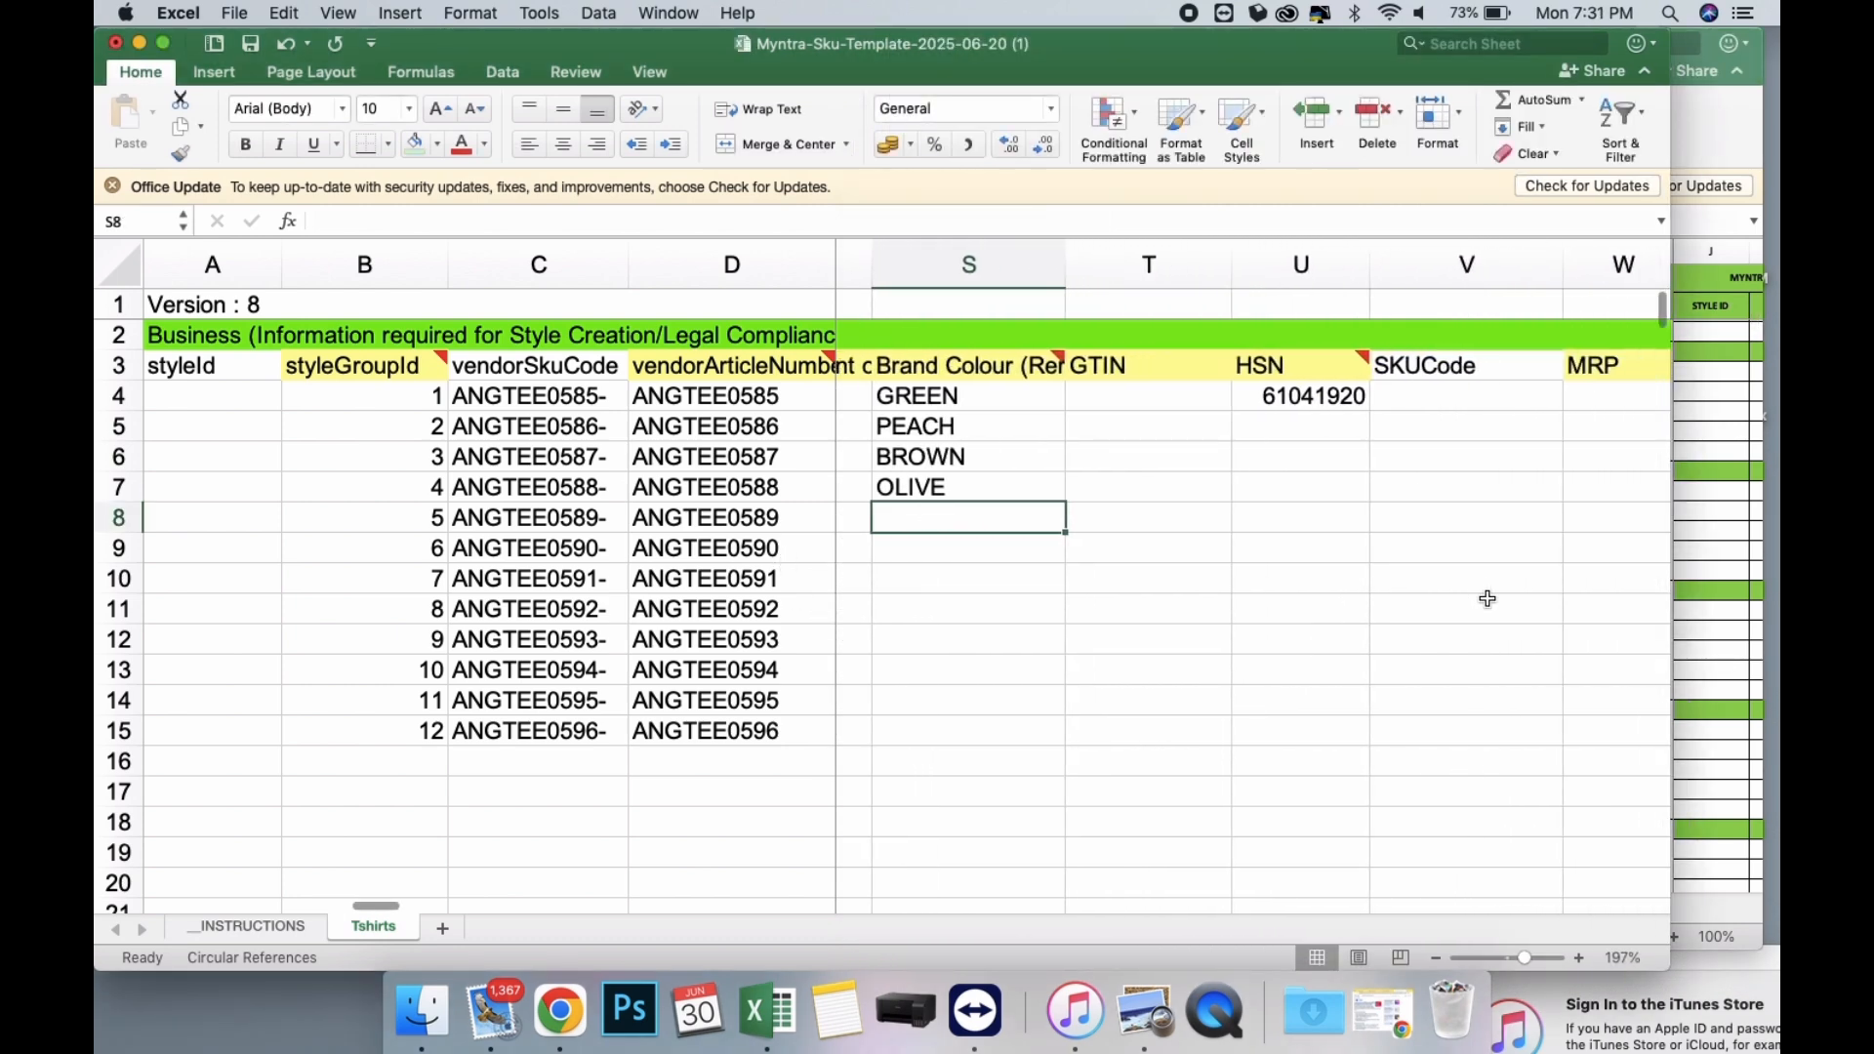
pyautogui.click(1314, 410)
pyautogui.press('super+c')
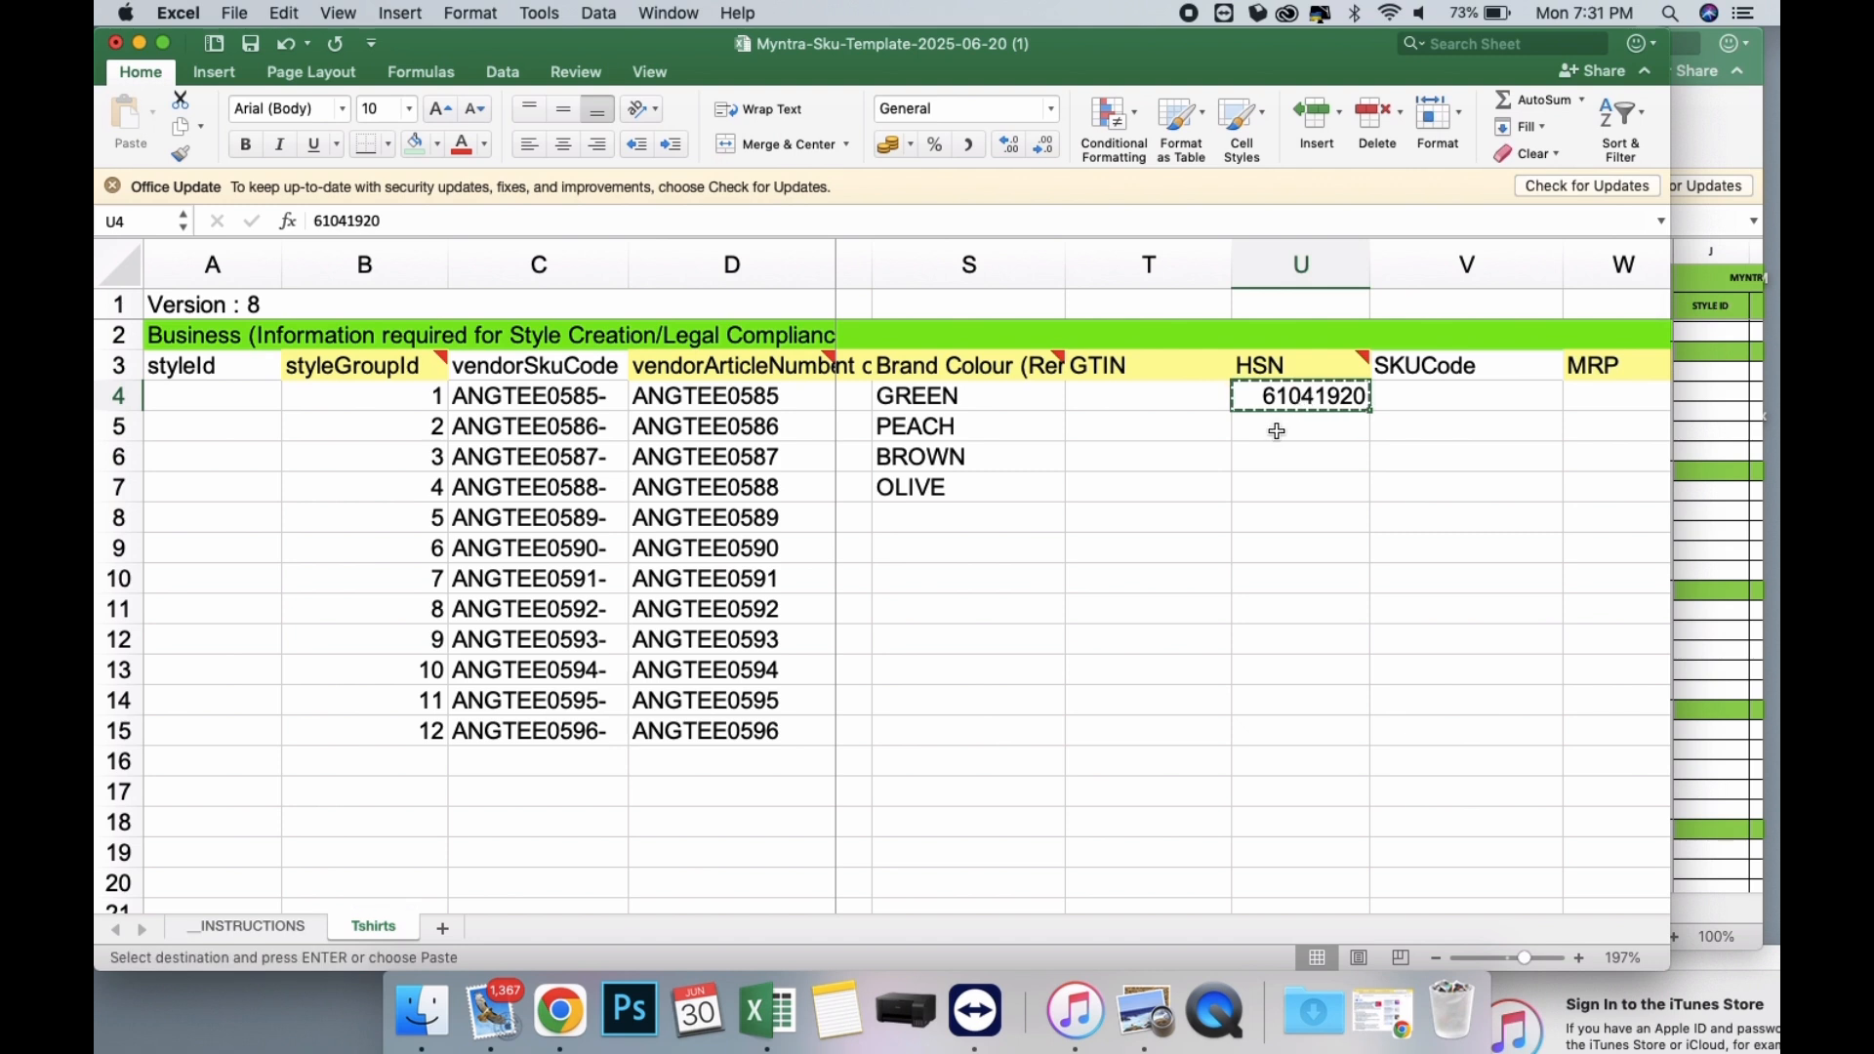
pyautogui.moveTo(1272, 435); pyautogui.dragTo(1256, 744)
pyautogui.press('super+v')
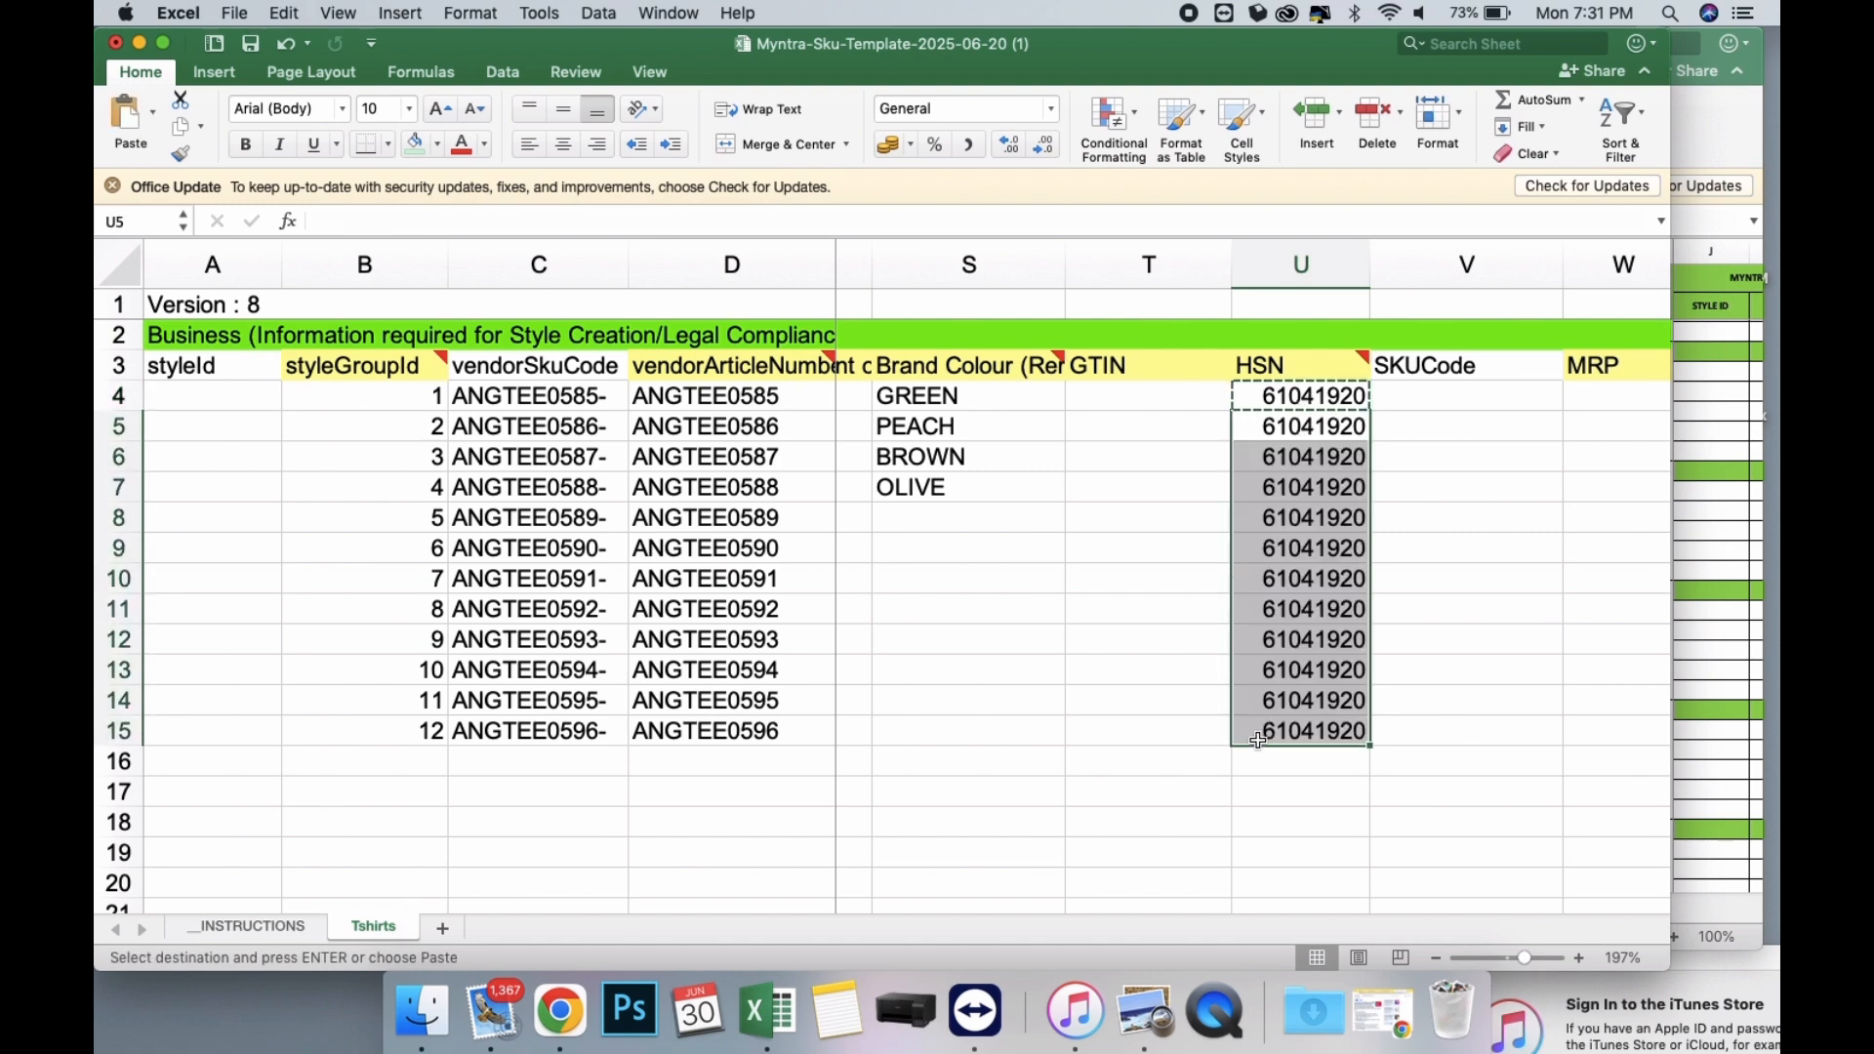
# Enter 1299 as the MRP in W4 and W5 and fill it down through row 15.
pyautogui.hscroll(4, 1288, 667)
pyautogui.click(1357, 390)
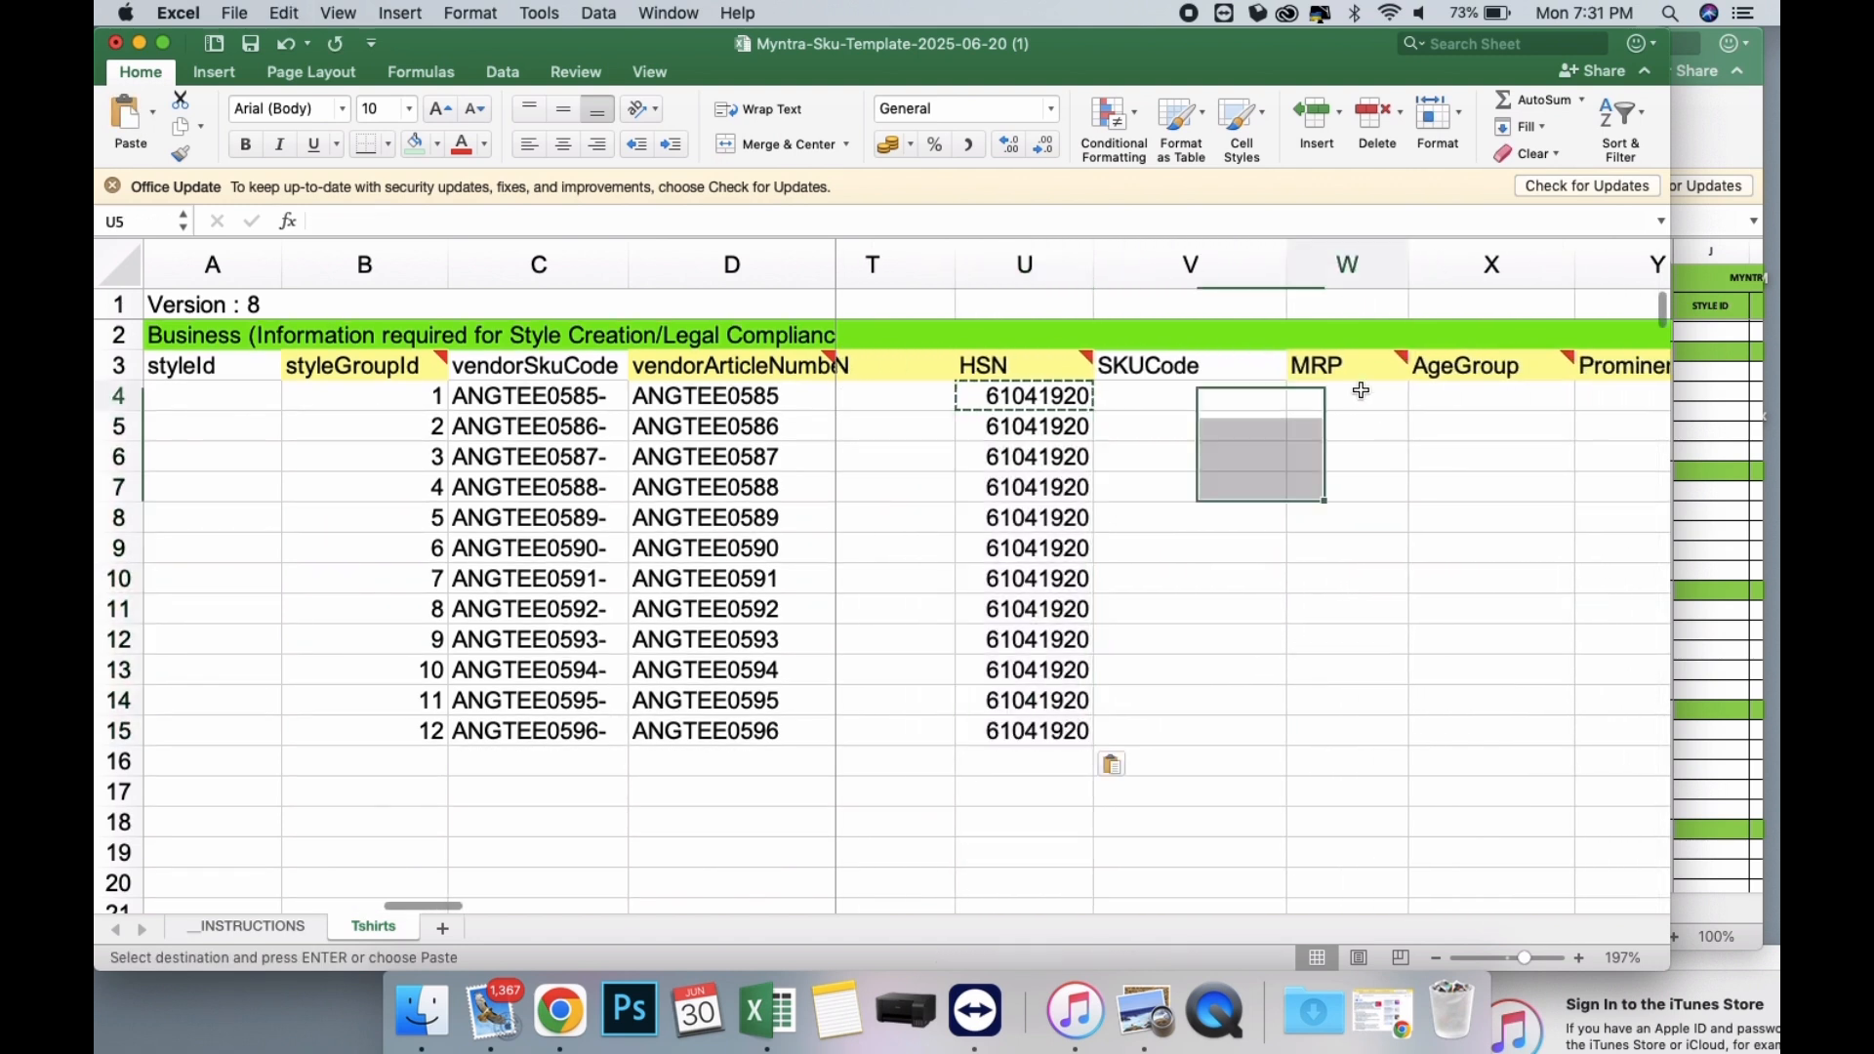
pyautogui.write('1299')
pyautogui.press('Return')
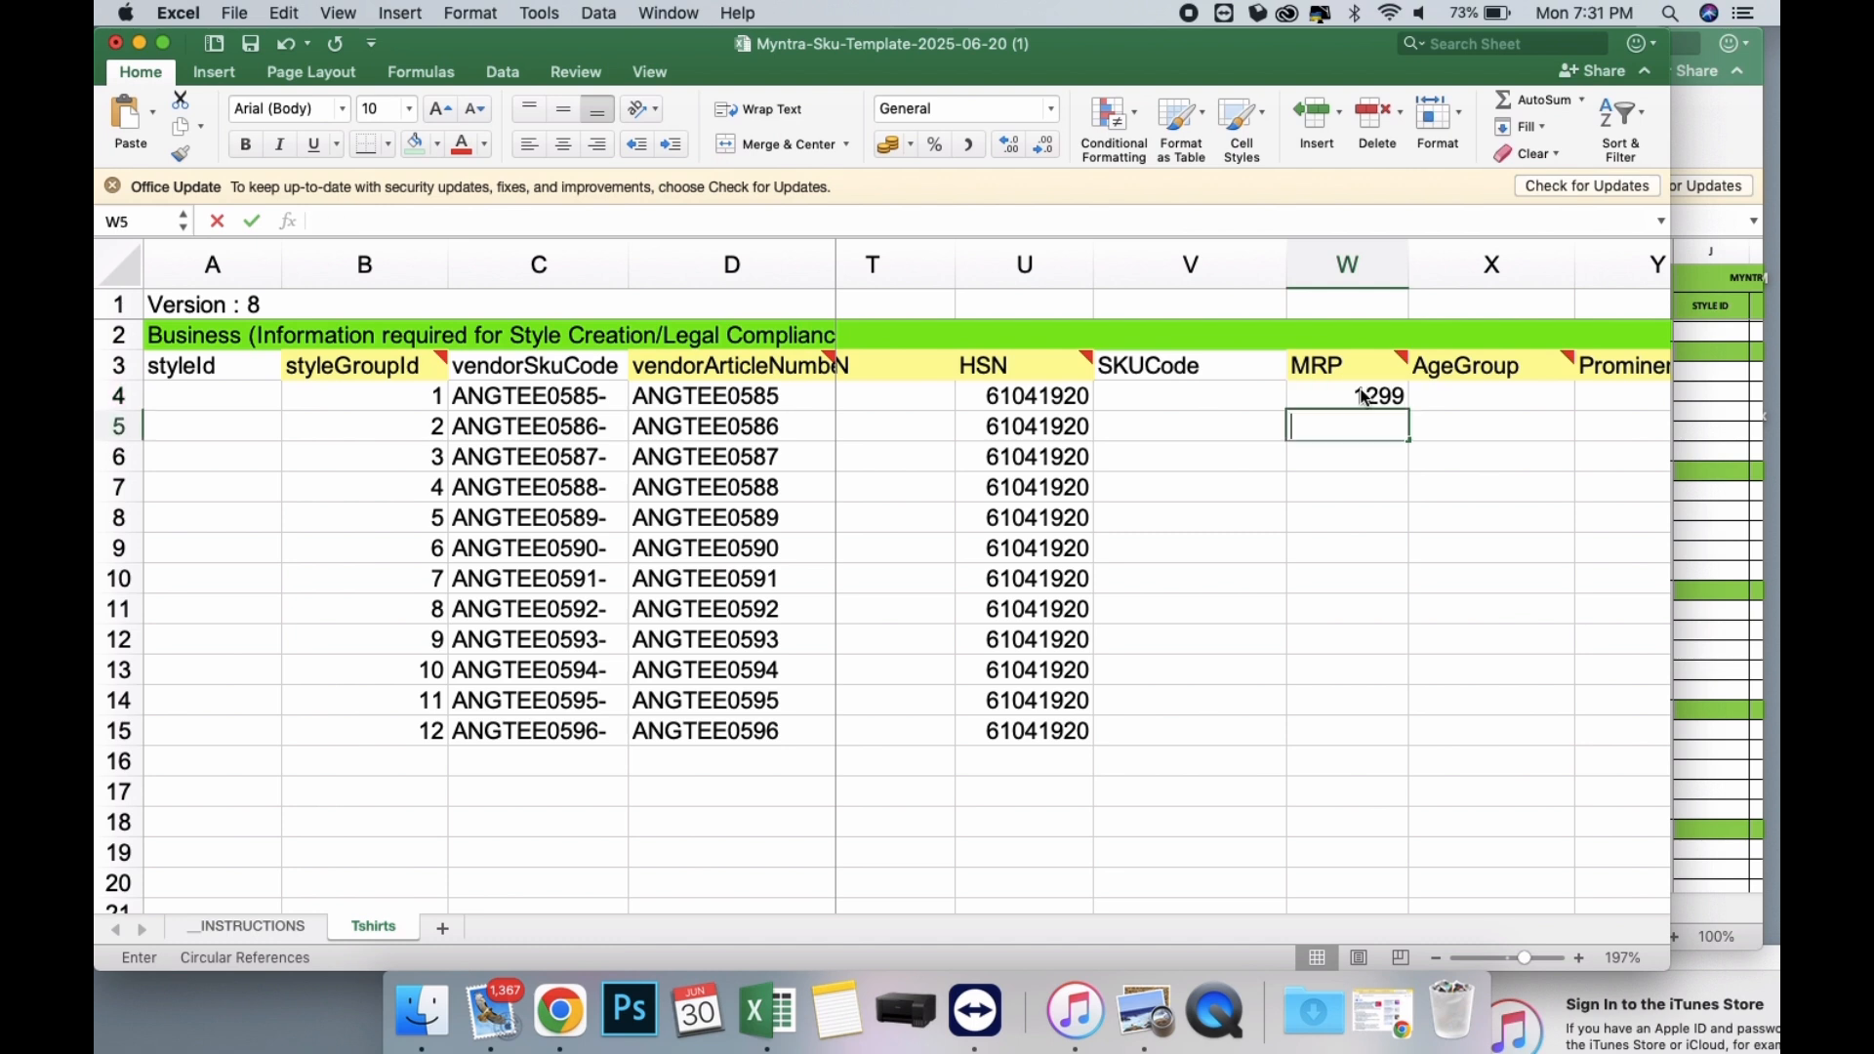
pyautogui.write('1299')
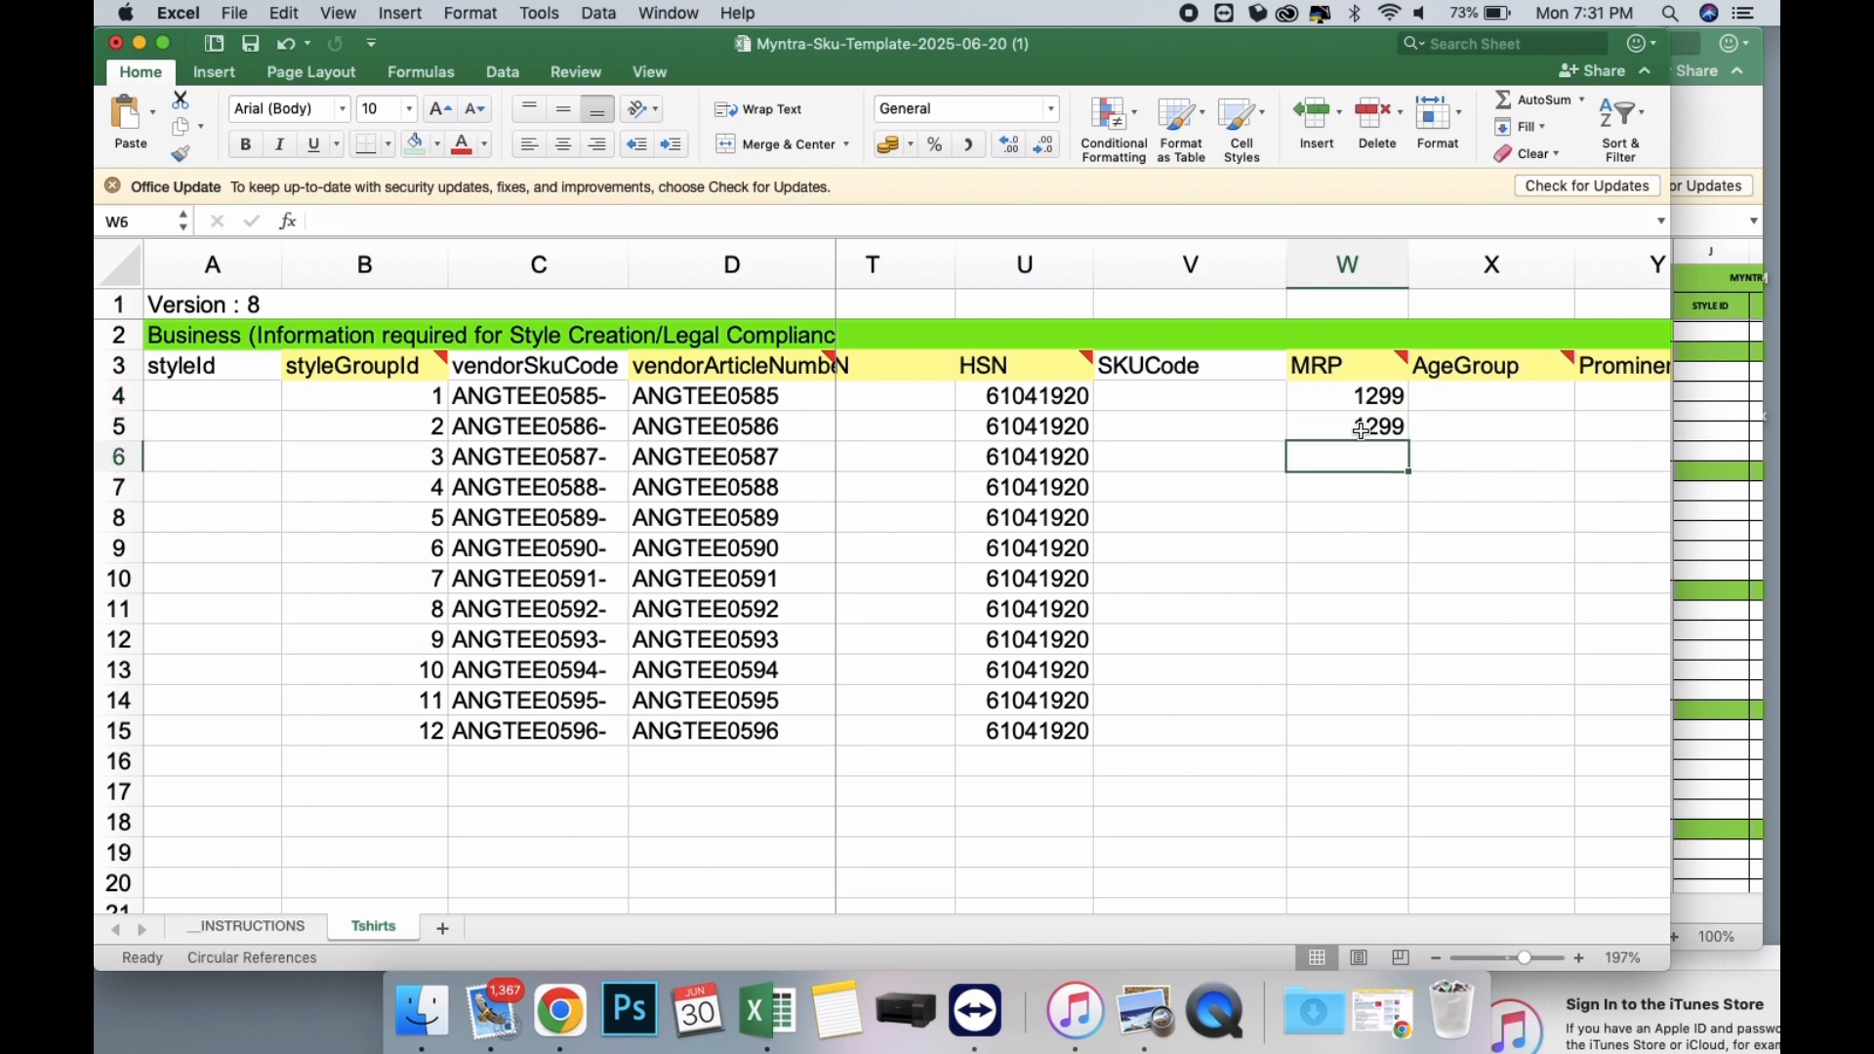
pyautogui.moveTo(1322, 397); pyautogui.dragTo(1412, 744)
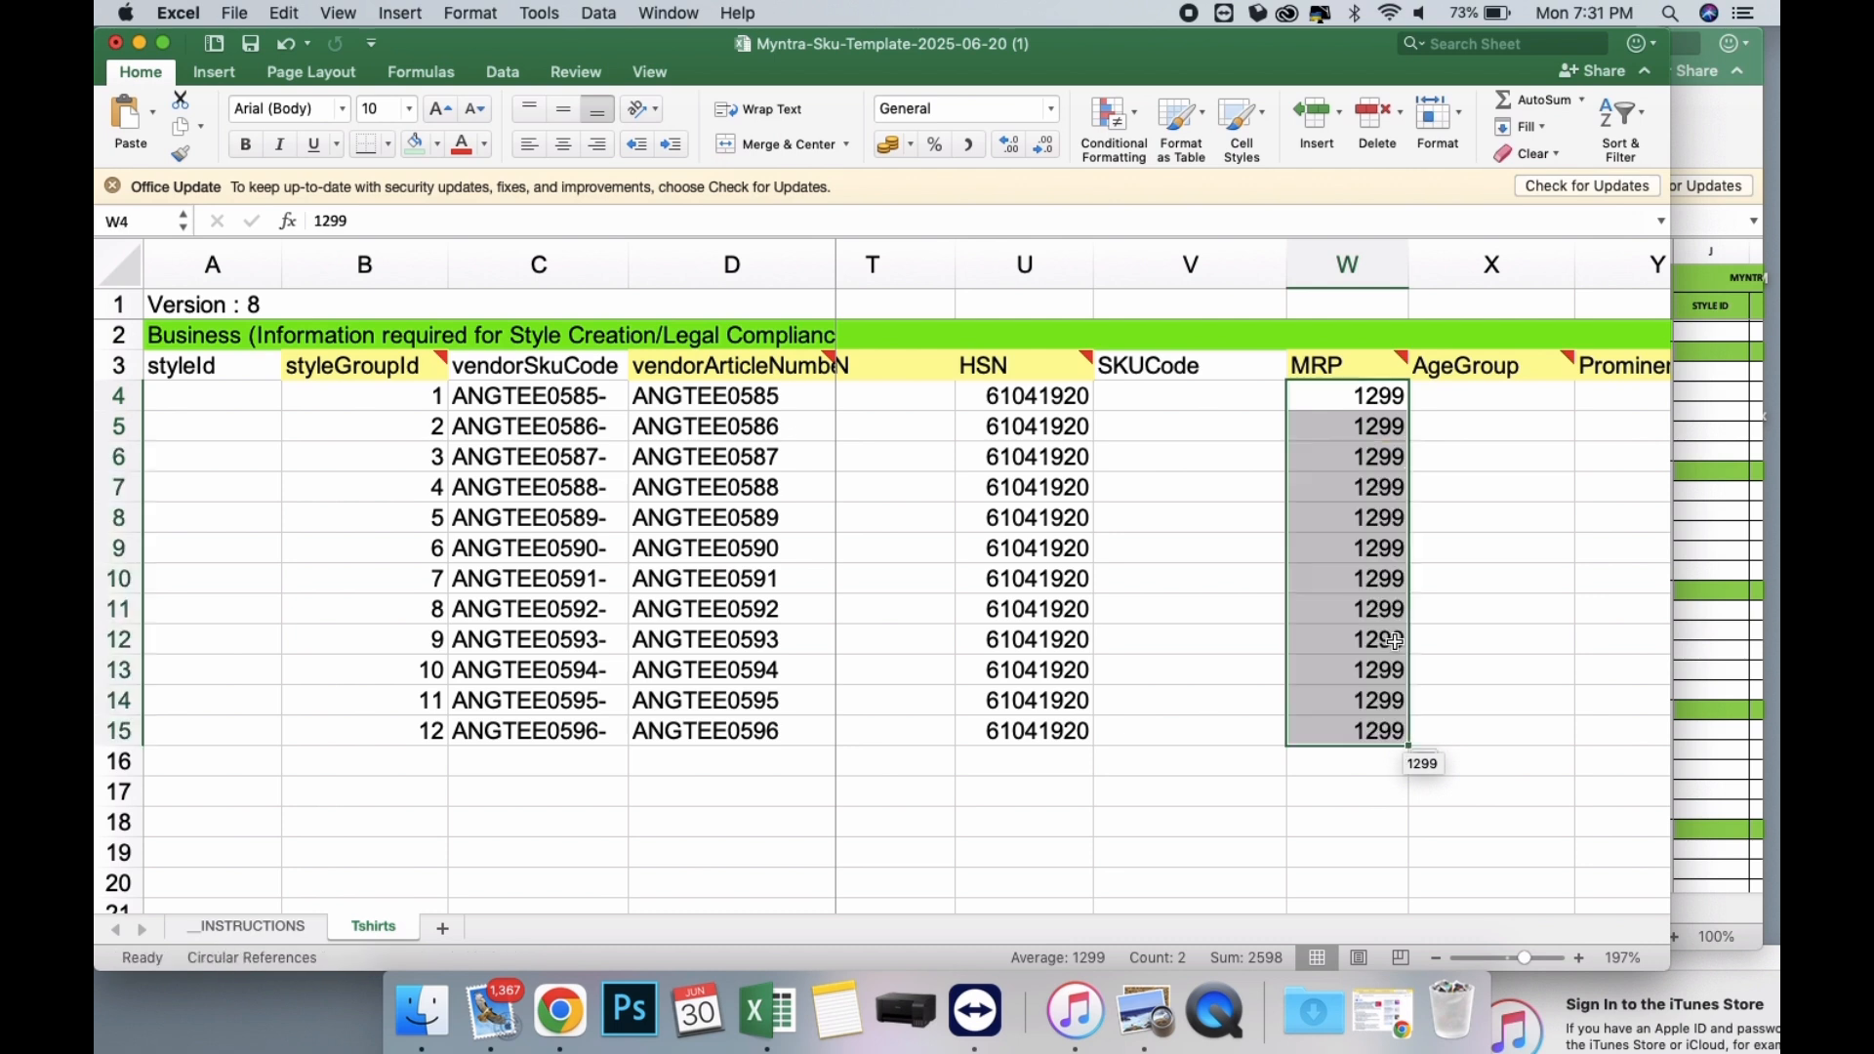
# Choose Adults-Women as the AgeGroup in X4 and fill it down through row 15.
pyautogui.hscroll(2, 1396, 641)
pyautogui.click(1275, 397)
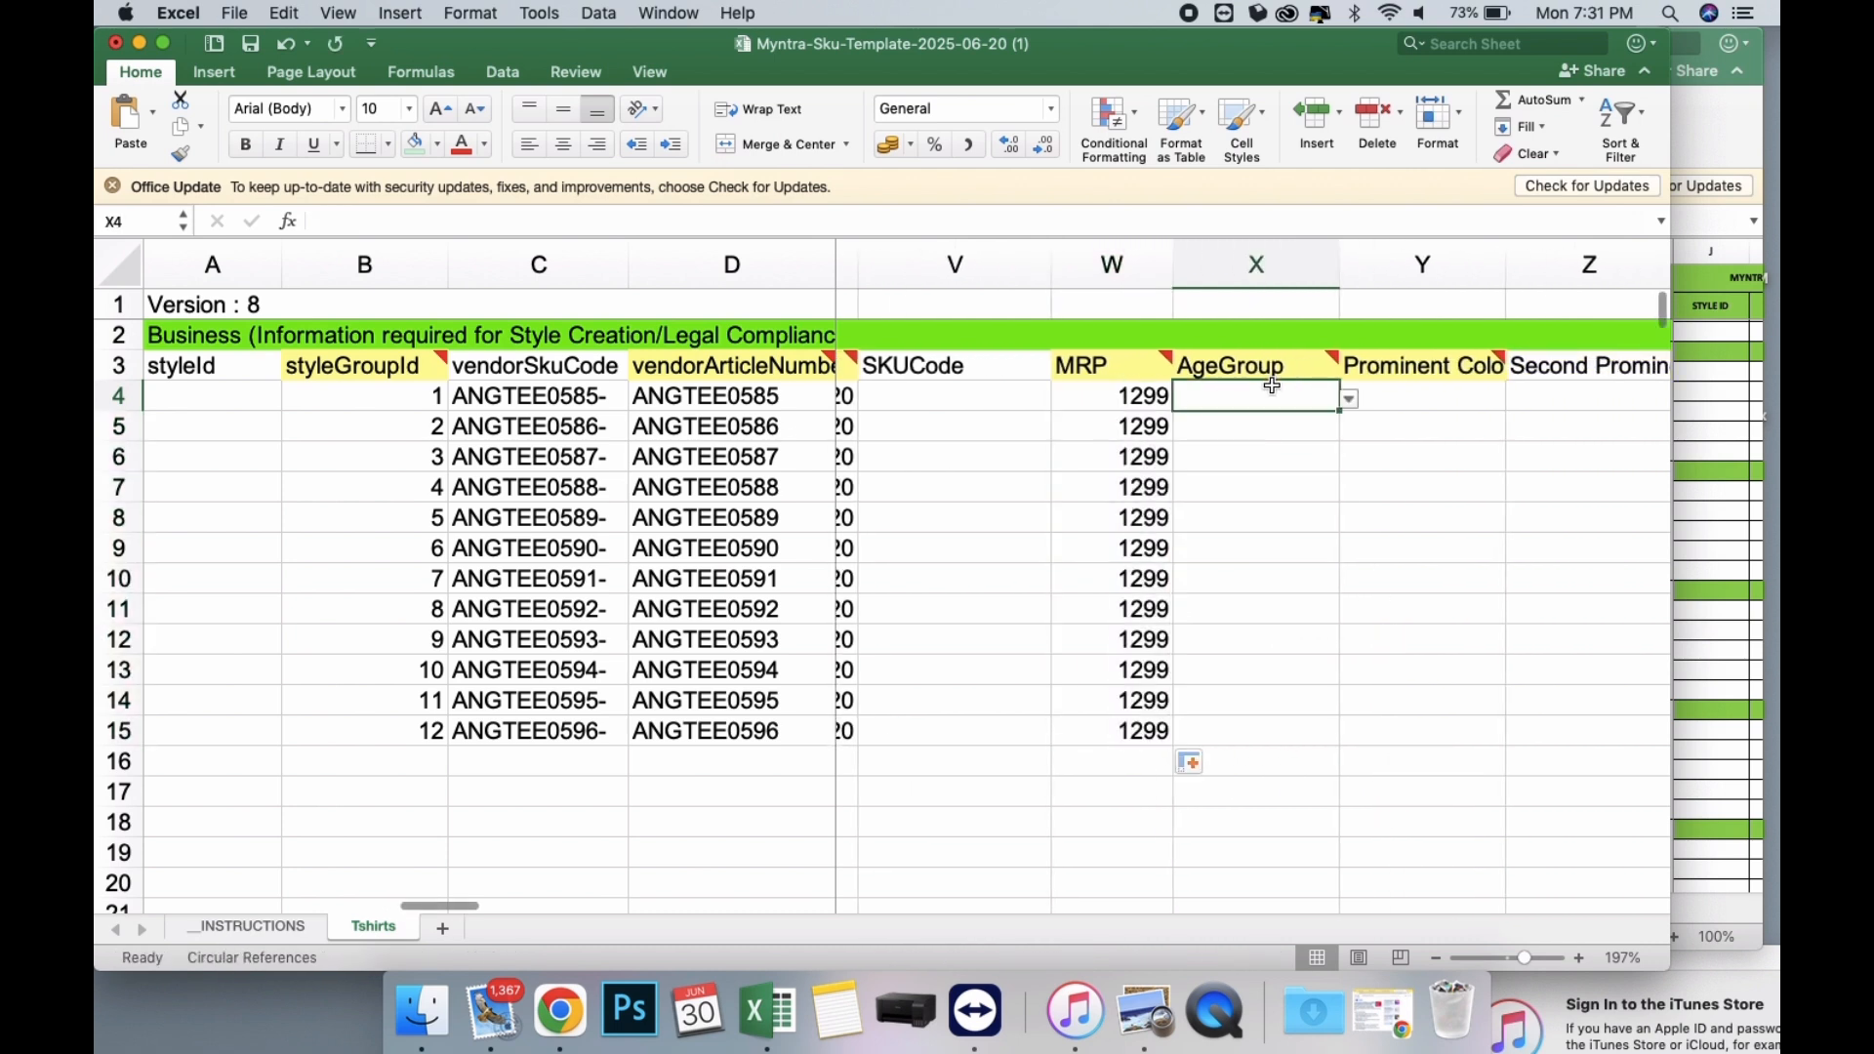
pyautogui.click(1350, 401)
pyautogui.click(1253, 449)
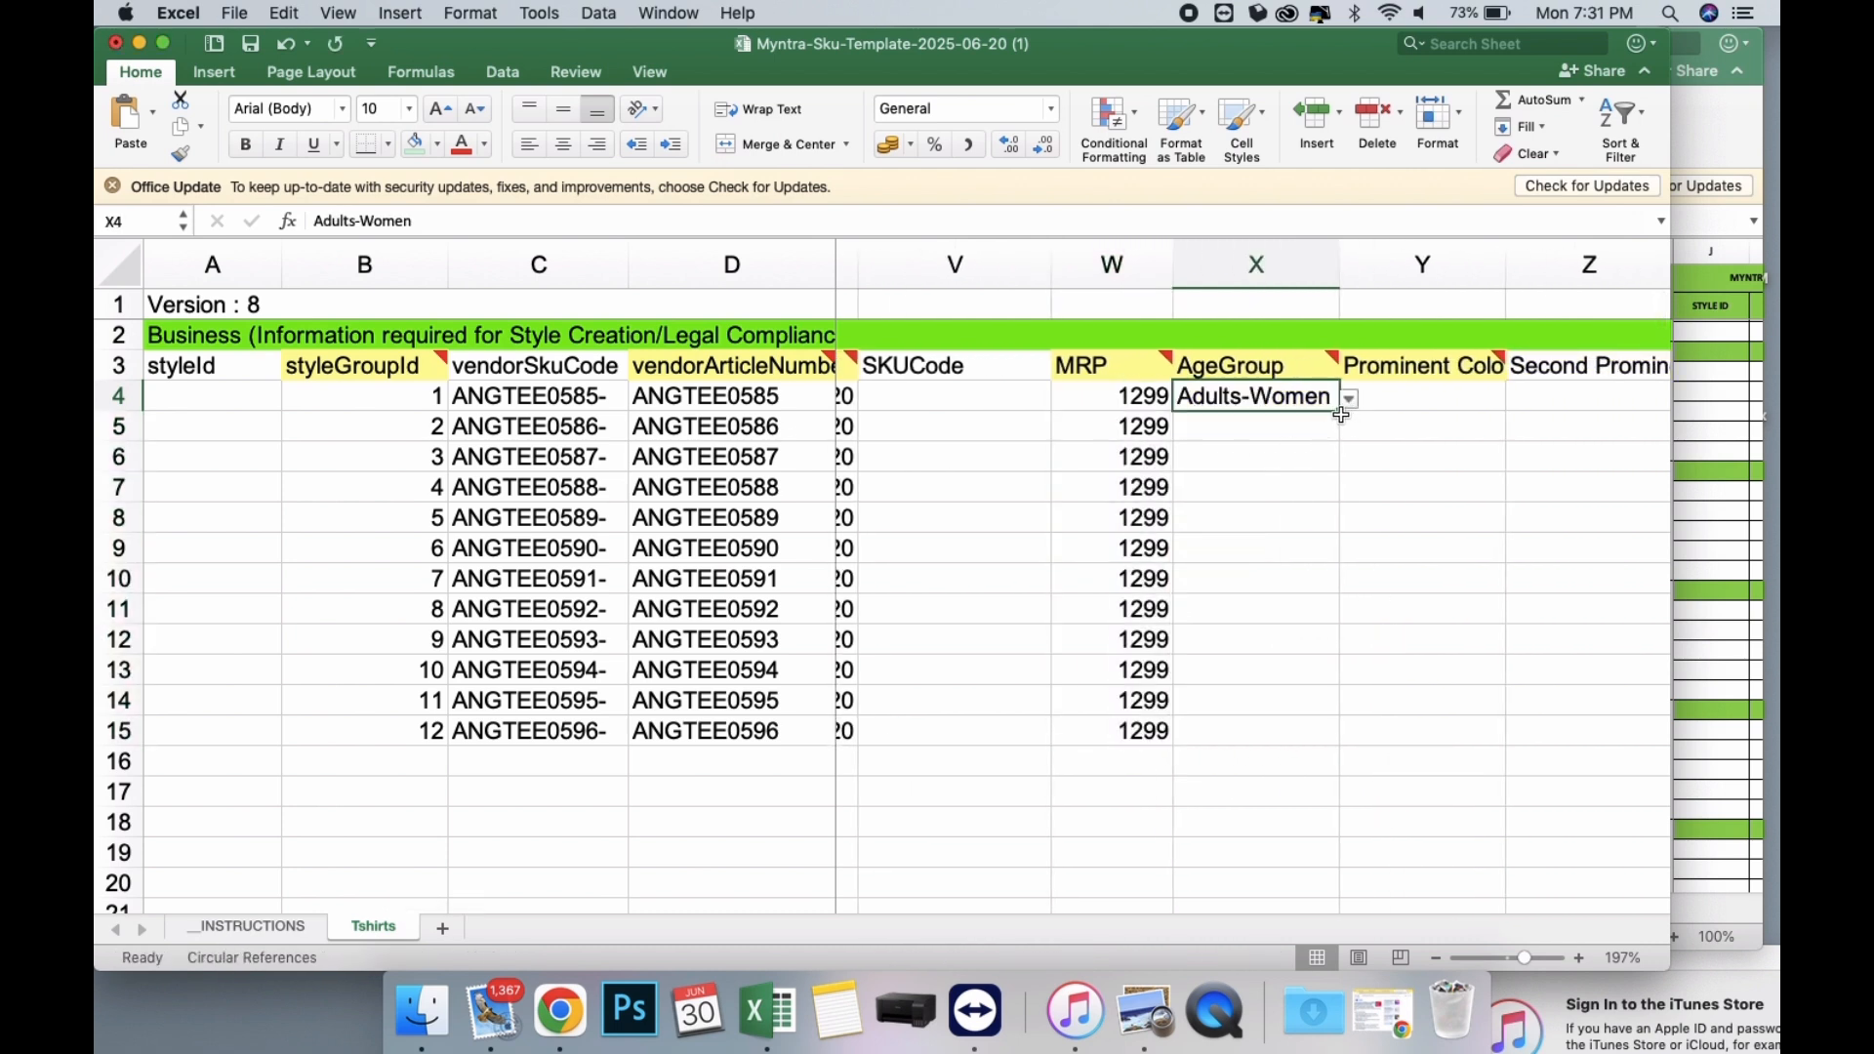
pyautogui.moveTo(1340, 411); pyautogui.dragTo(1331, 746)
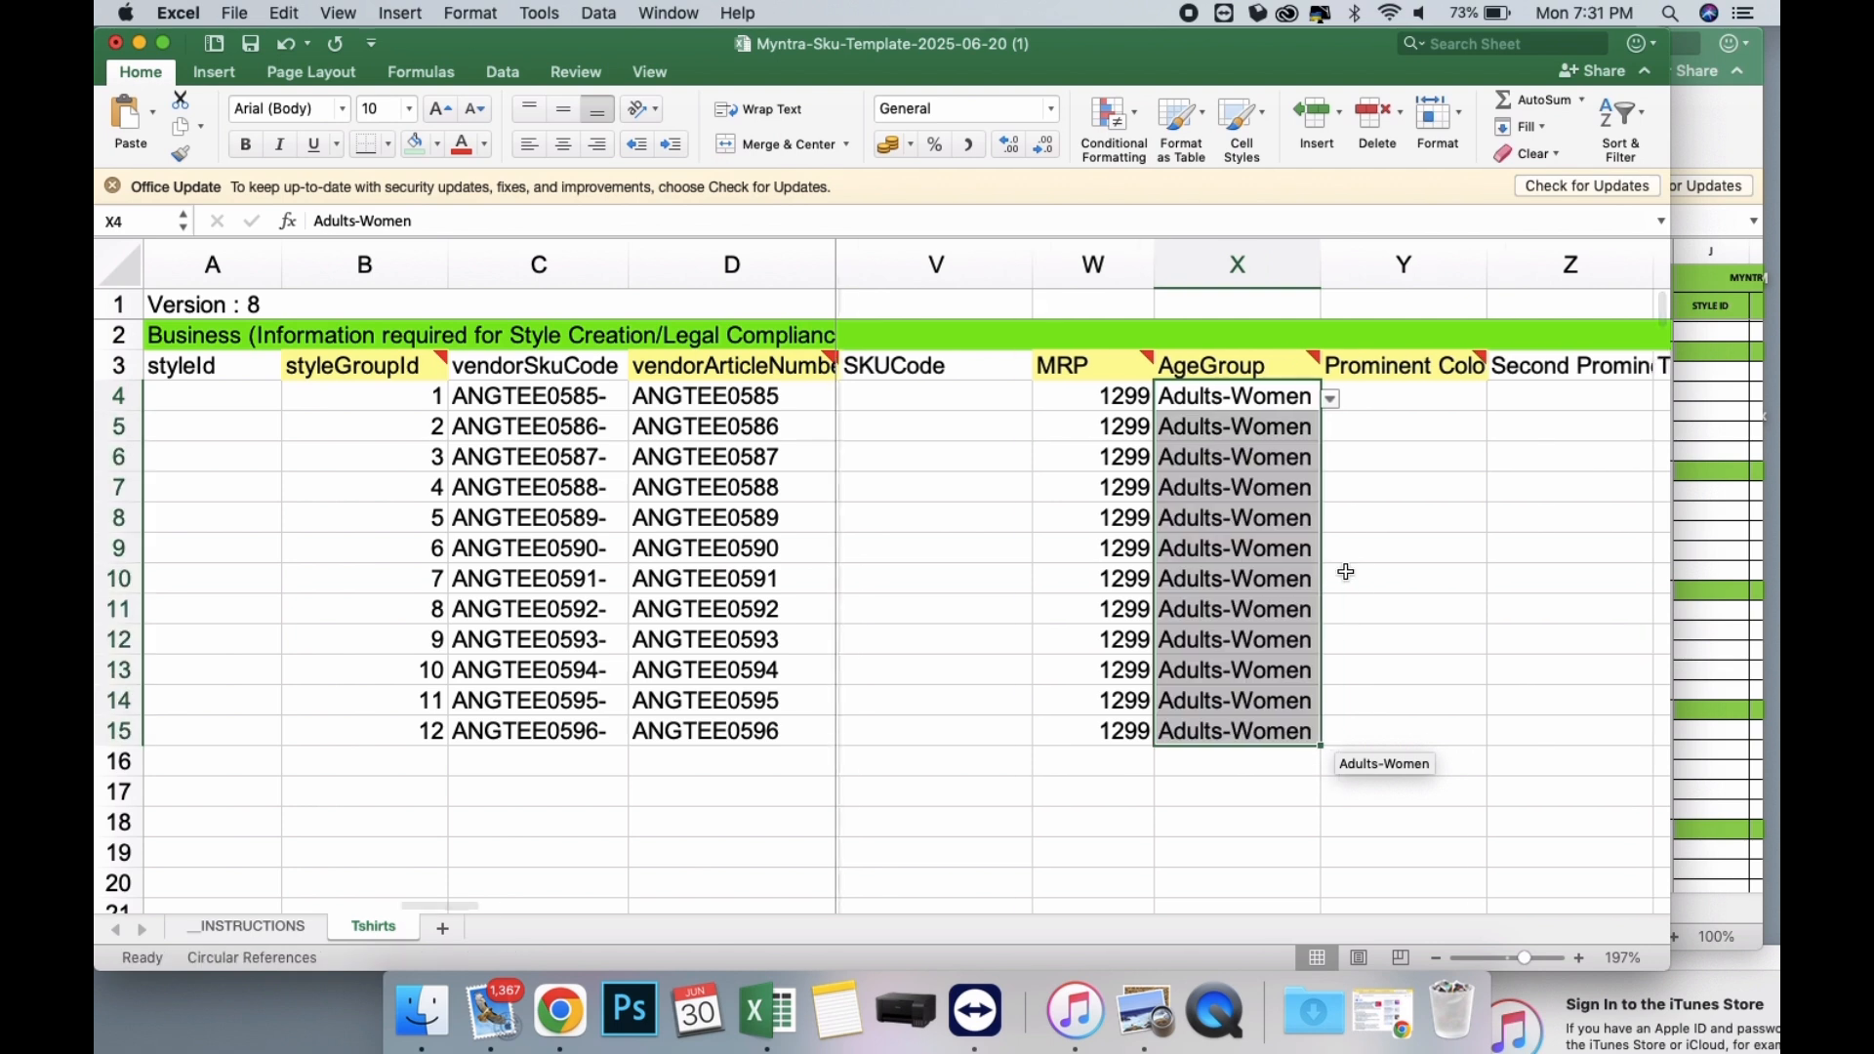
# Choose Green as the Prominent Colour of ANGTEE0585 in Y4.
pyautogui.hscroll(2, 1343, 573)
pyautogui.click(1276, 399)
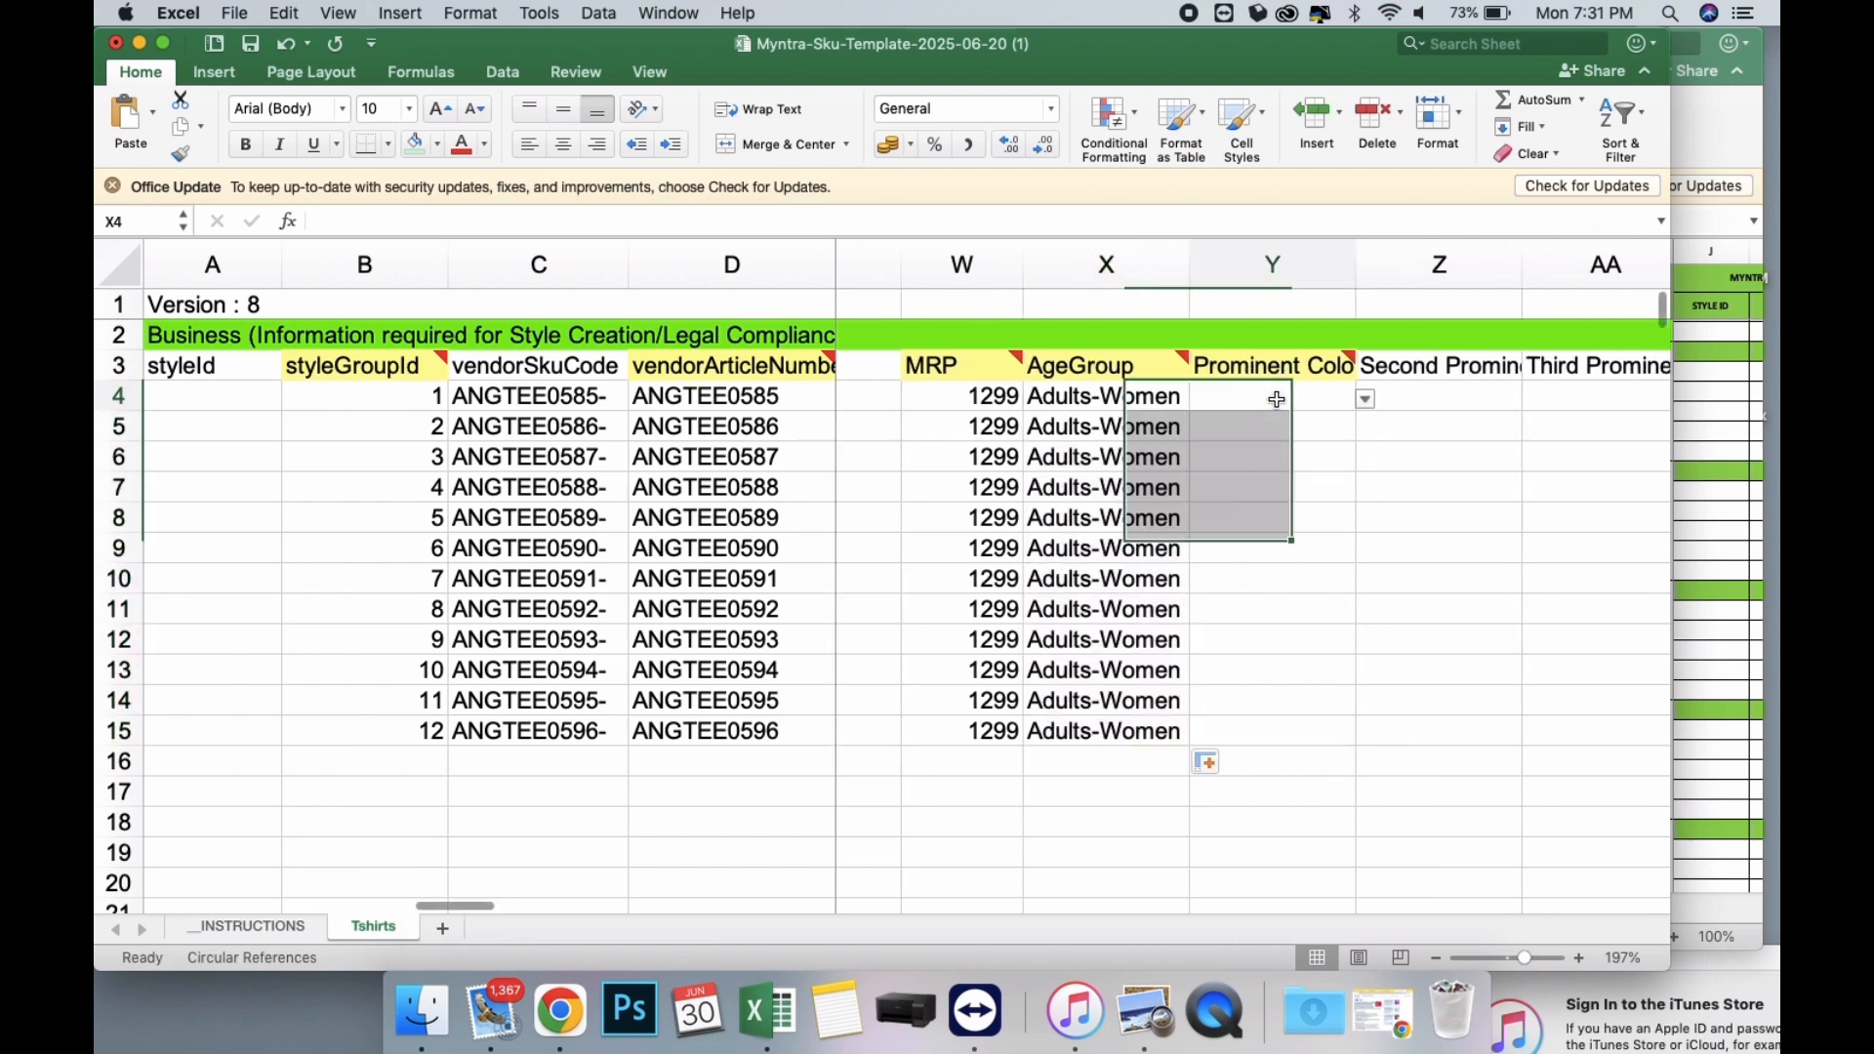
pyautogui.click(1366, 400)
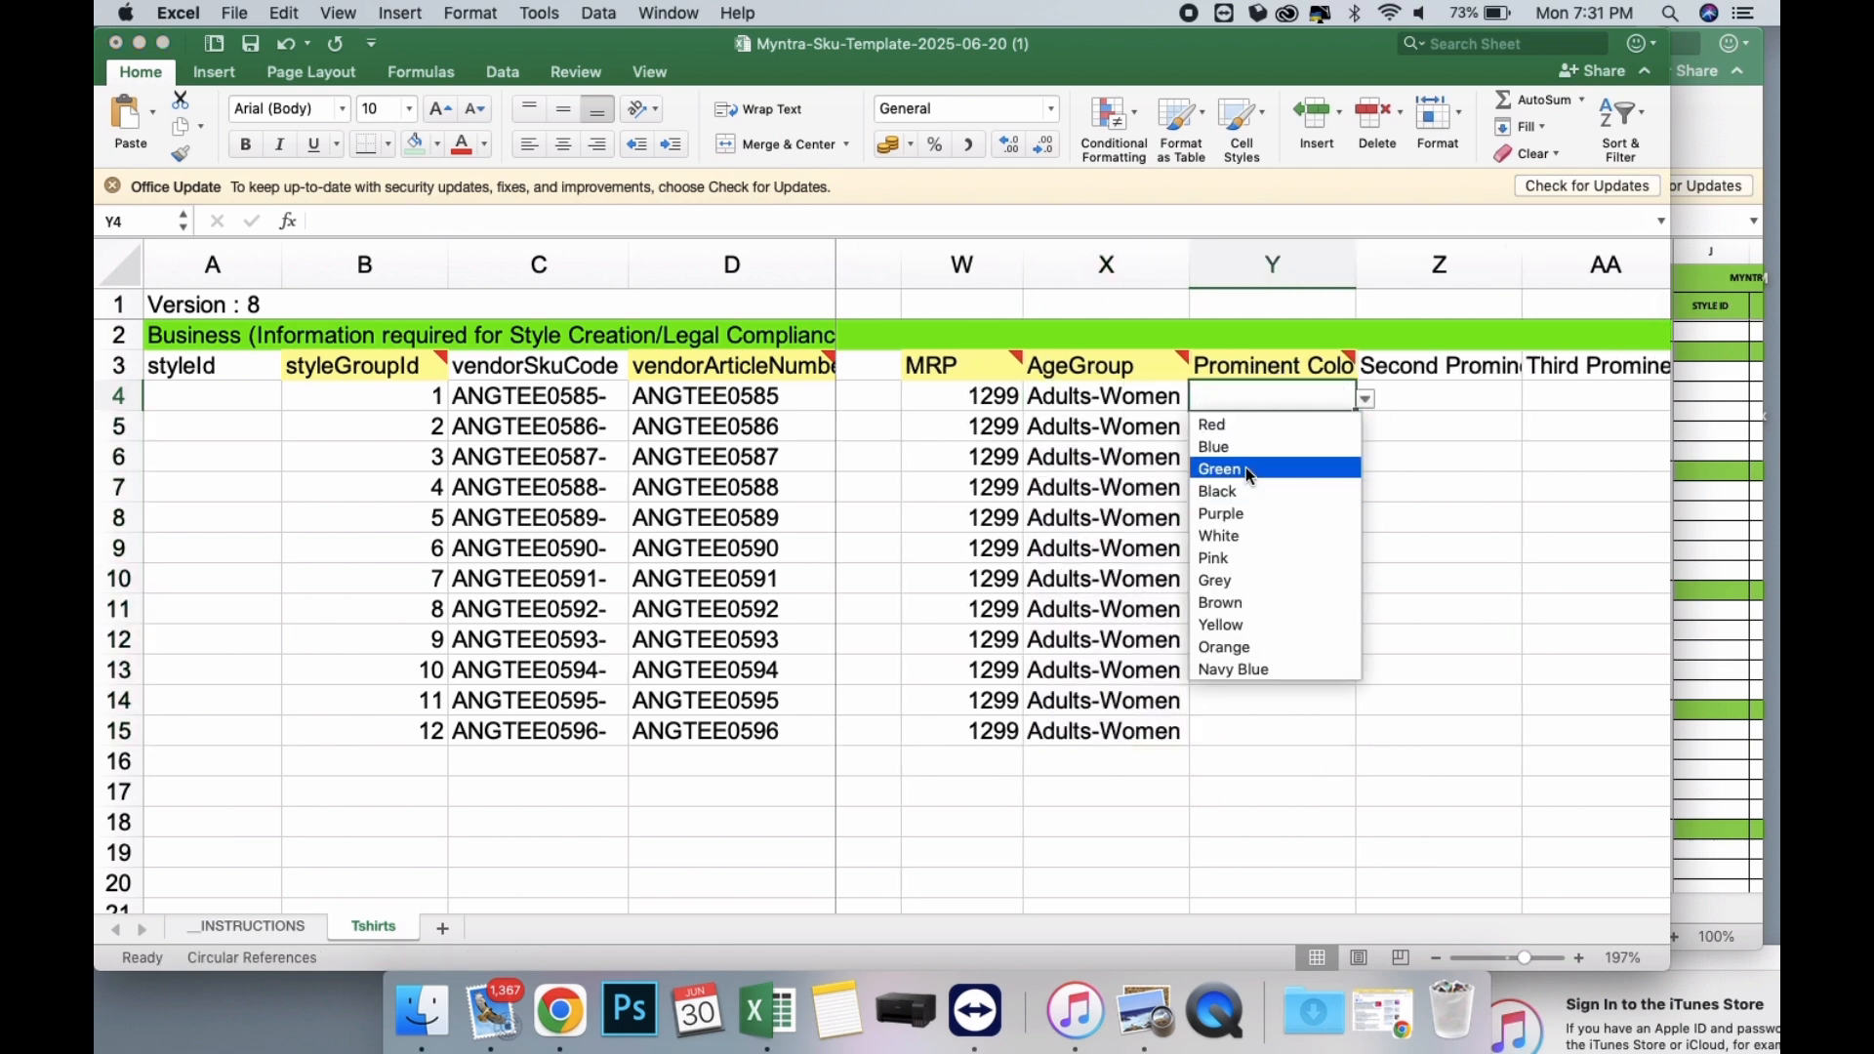
pyautogui.click(1245, 469)
# Check the Brand Colour column and choose Peach in Y5 and Brown in Y6 as the Prominent Colour.
pyautogui.click(1303, 431)
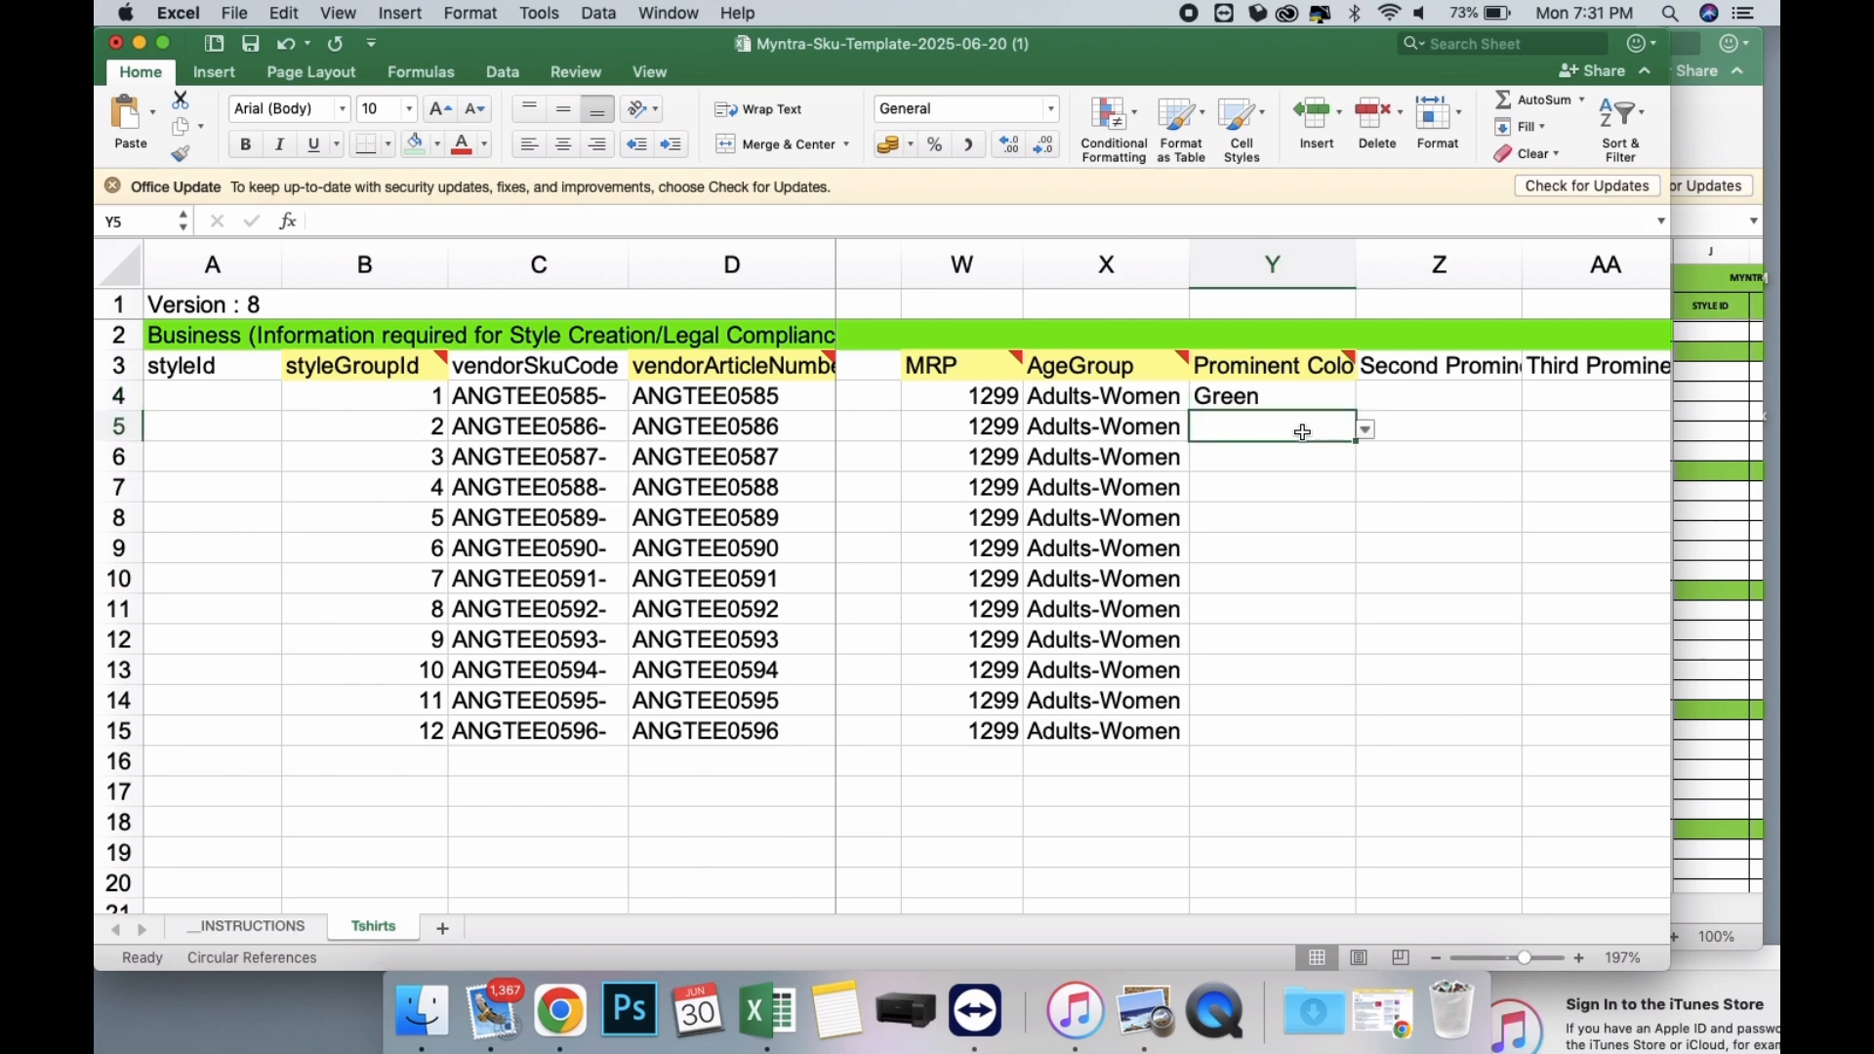
pyautogui.hscroll(-3, 1303, 431)
pyautogui.hscroll(-2, 1303, 432)
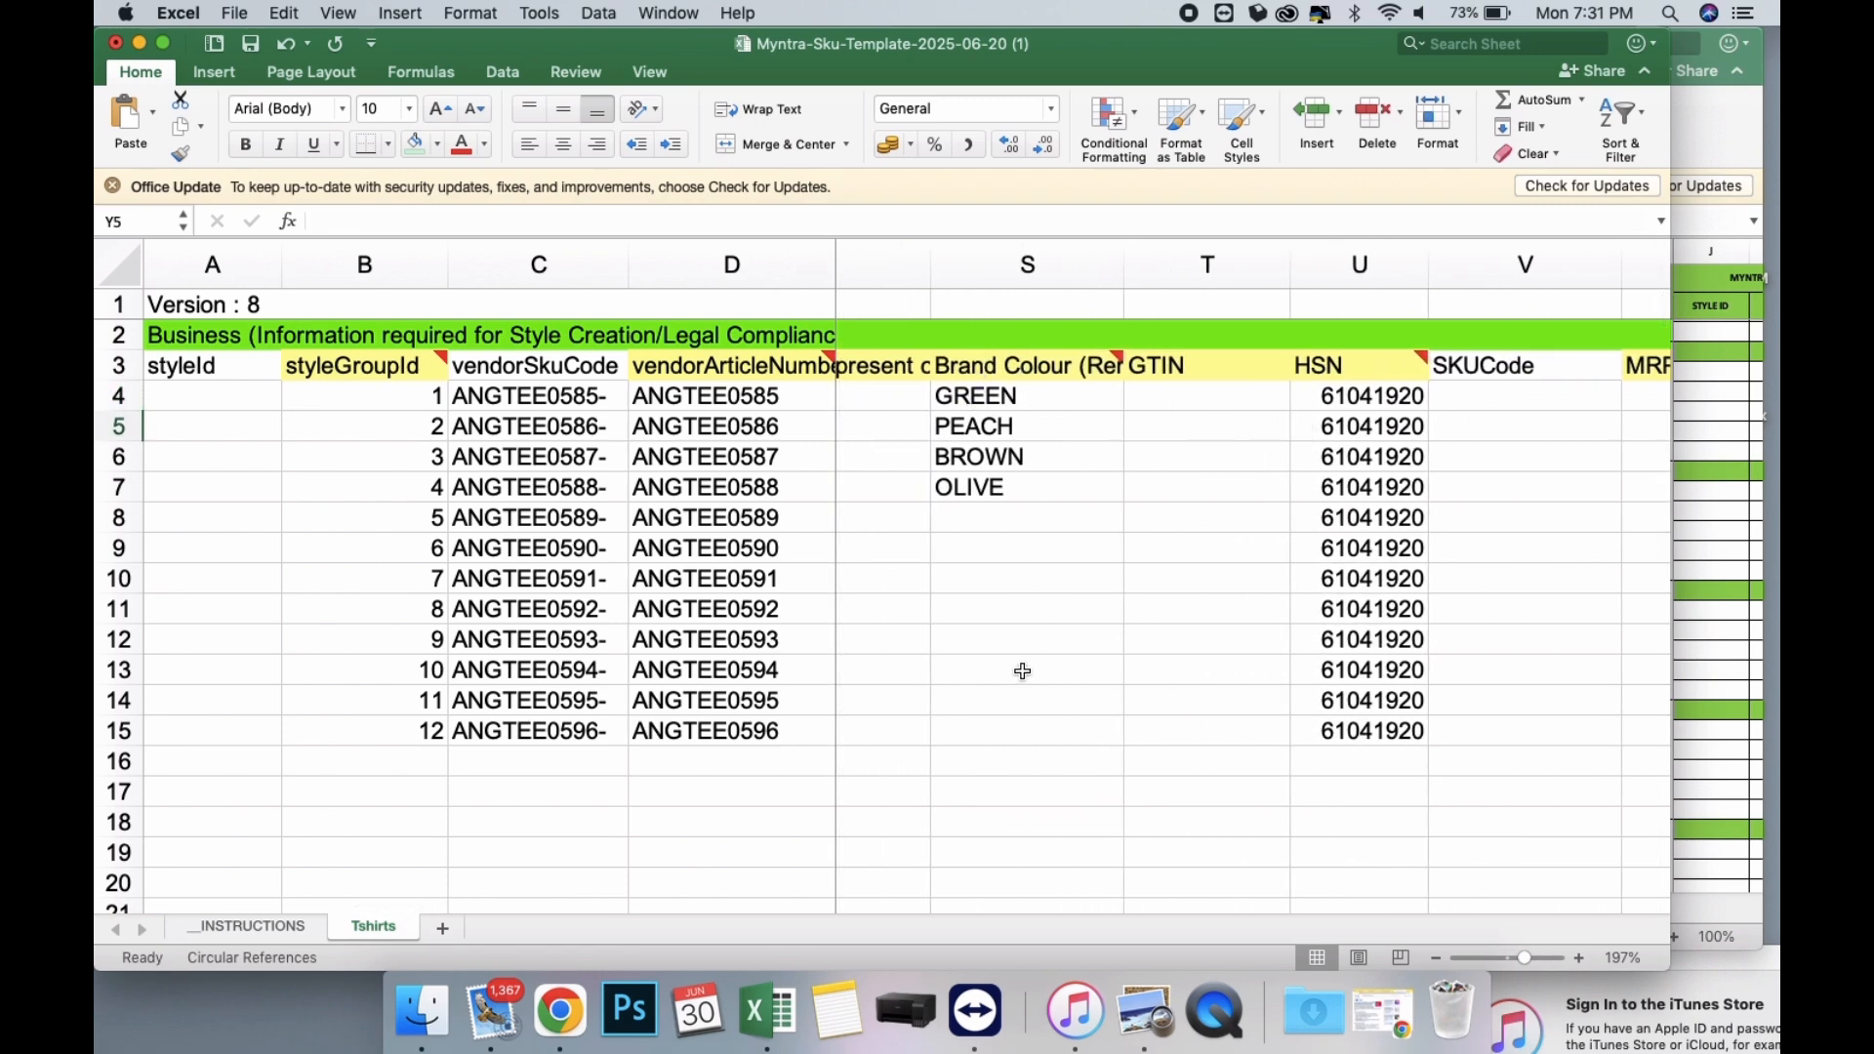
pyautogui.hscroll(5, 1071, 429)
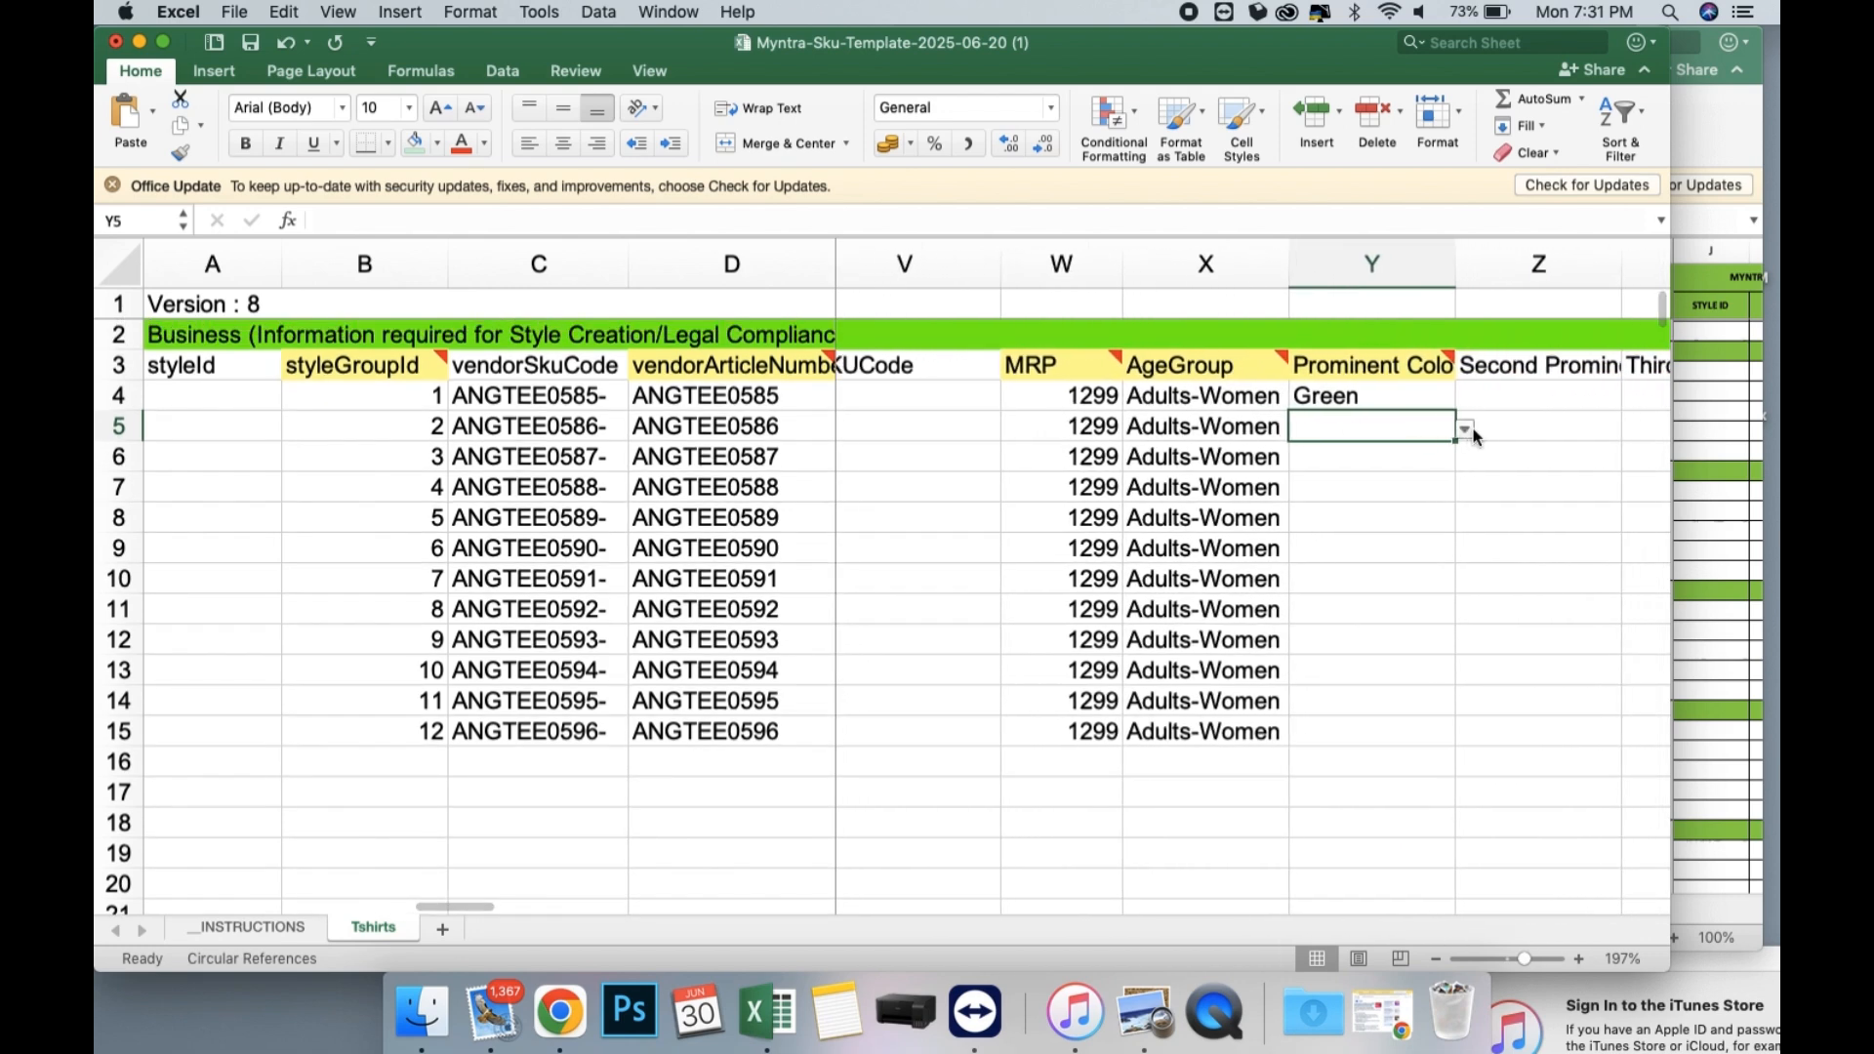
pyautogui.click(1465, 428)
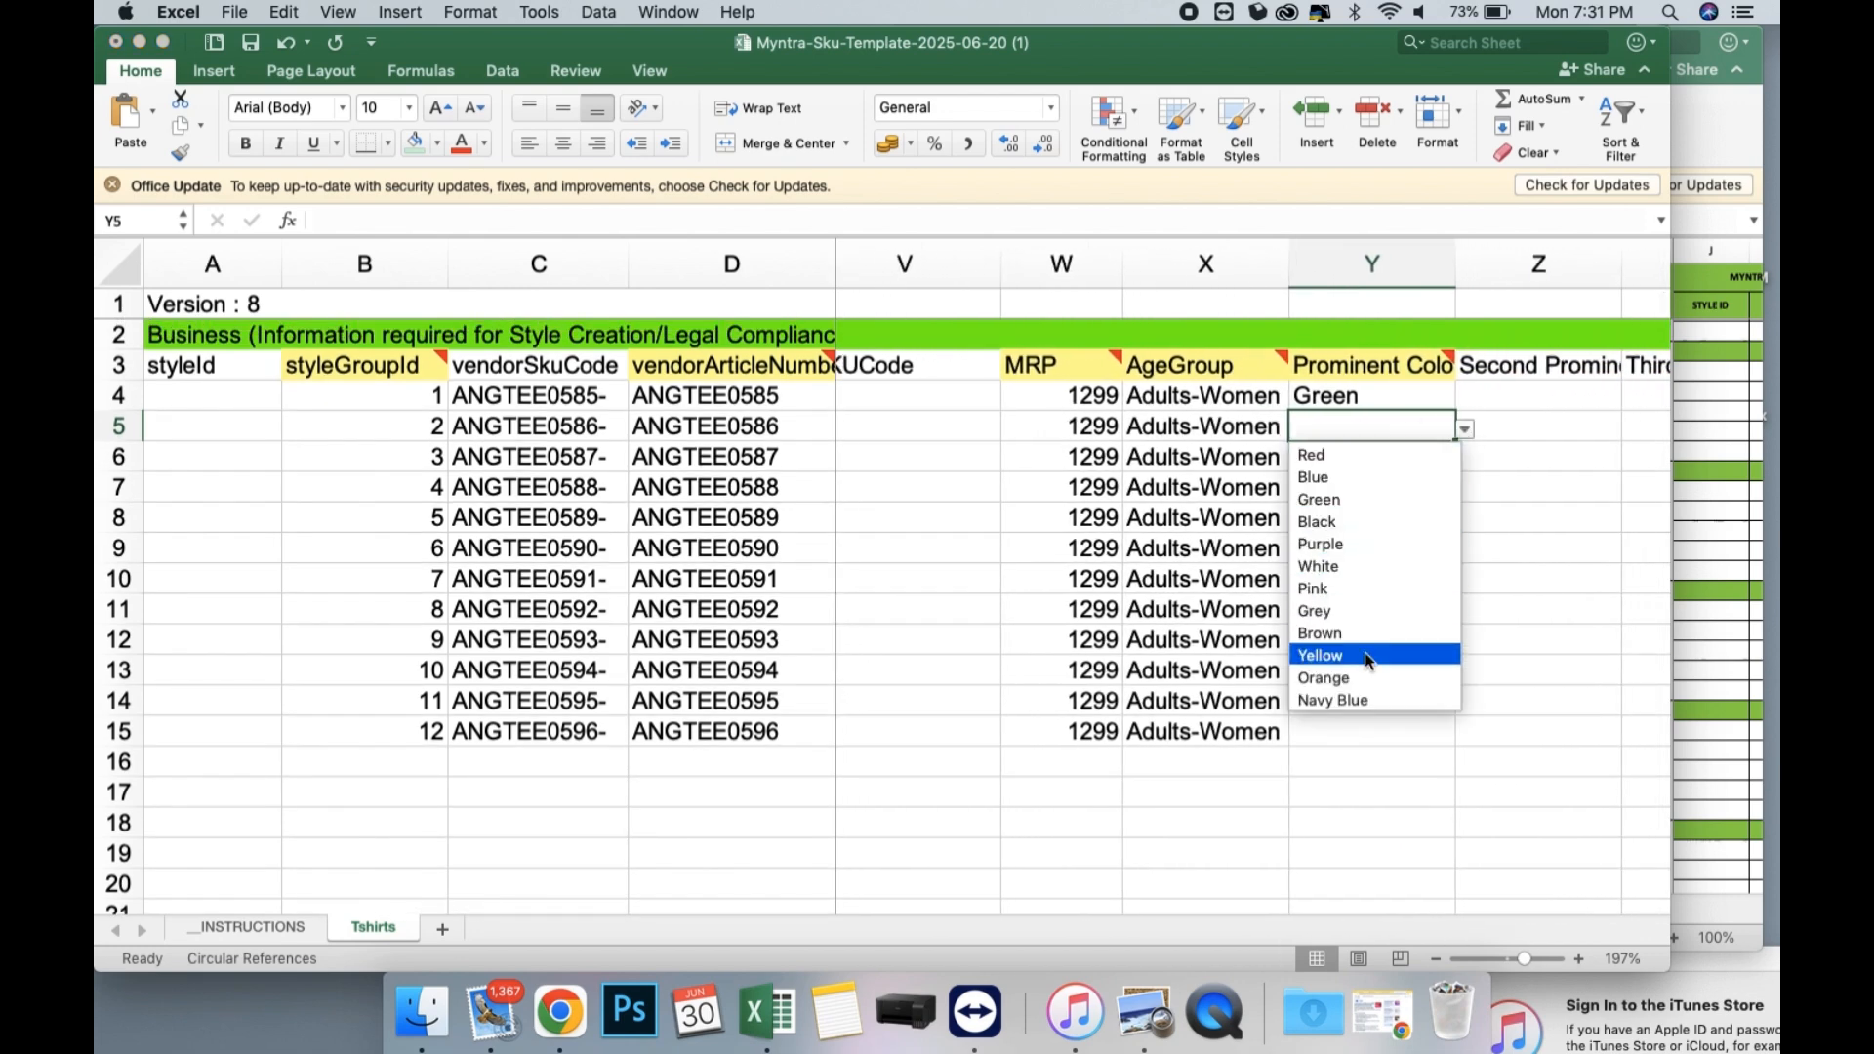
pyautogui.scroll(-3, 1364, 652)
pyautogui.scroll(-3, 1355, 663)
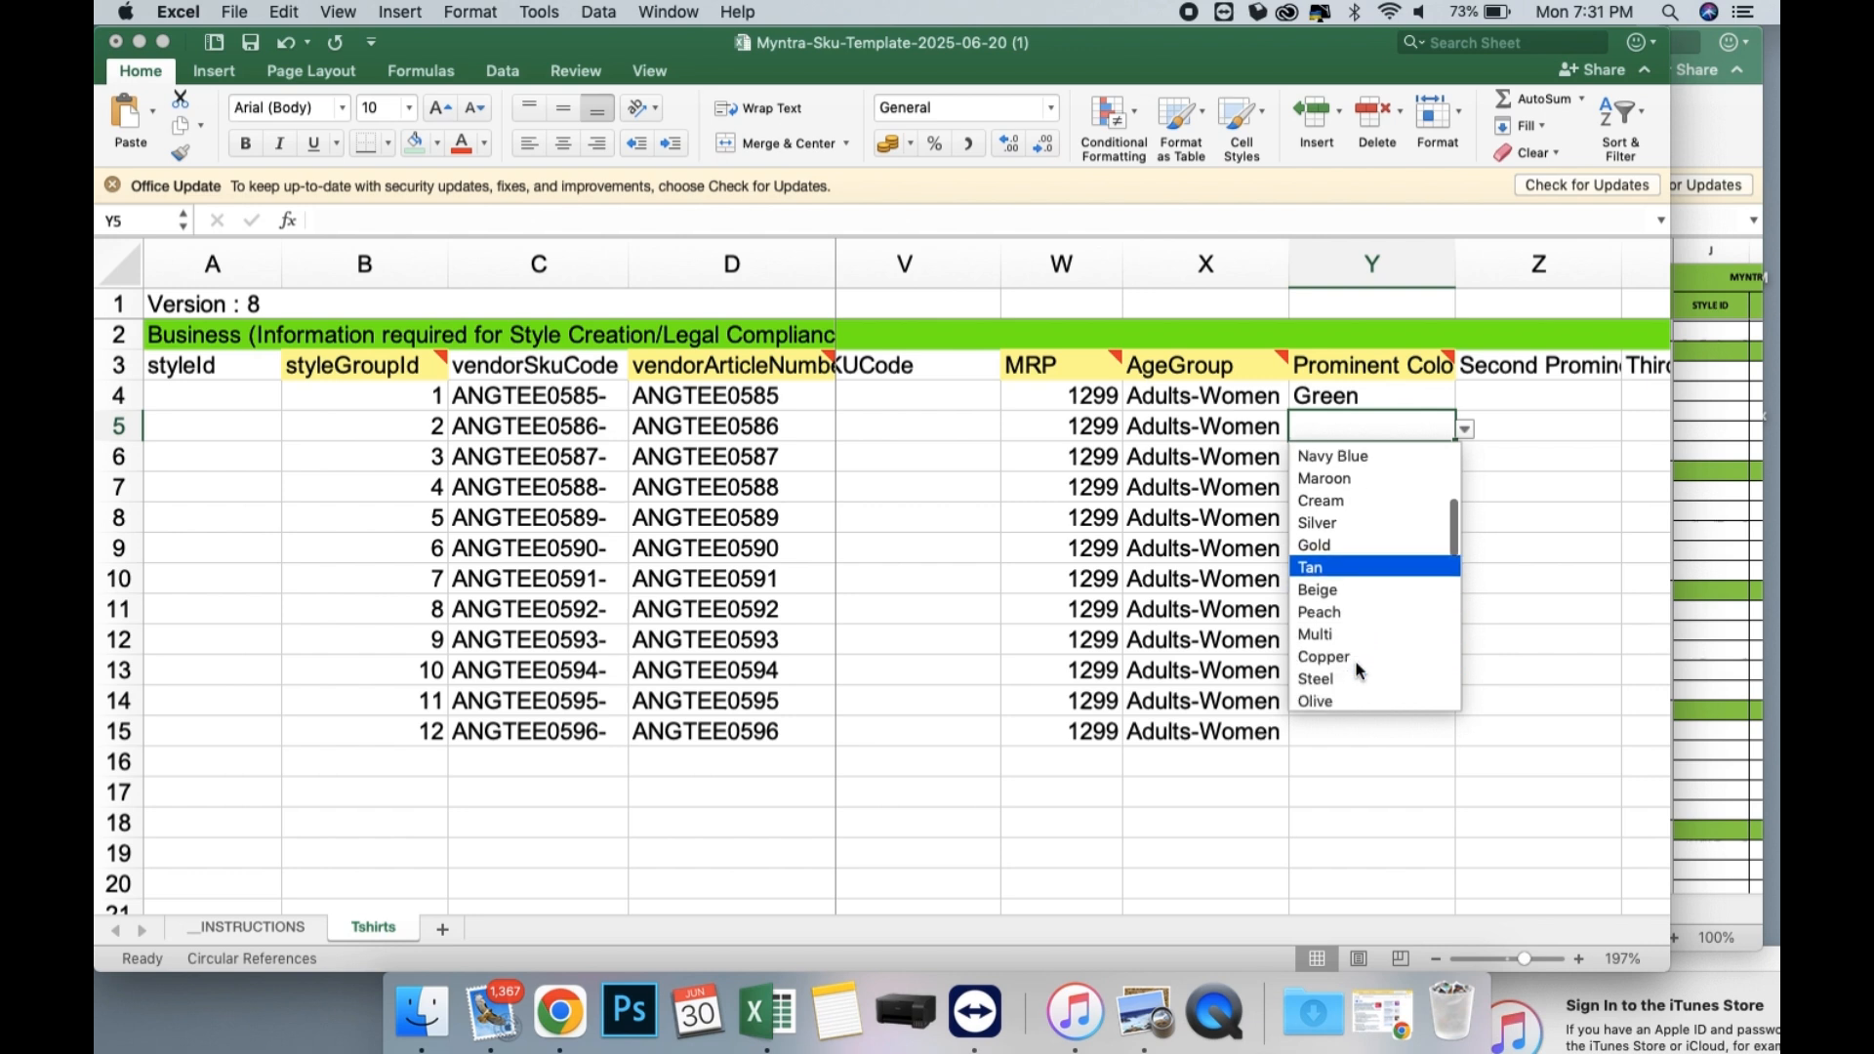
pyautogui.scroll(-2, 1355, 660)
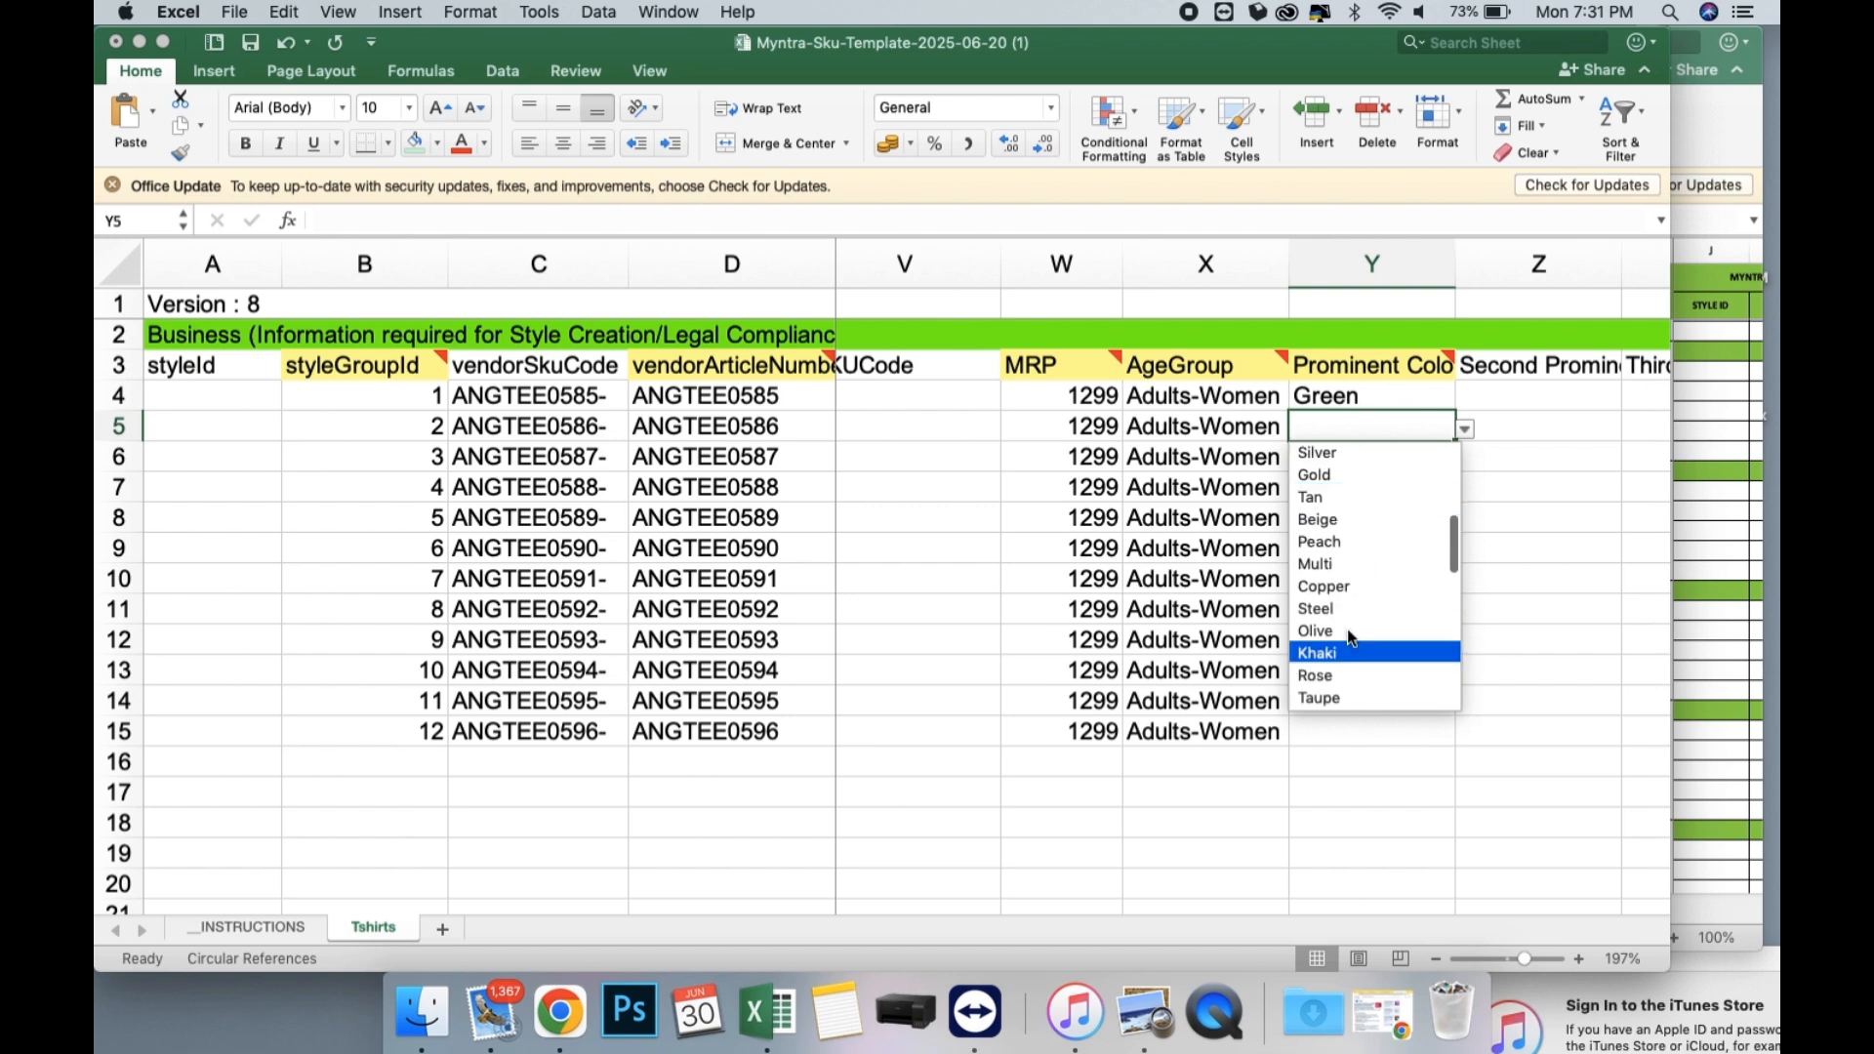
pyautogui.click(1329, 536)
pyautogui.click(1382, 463)
pyautogui.click(1466, 461)
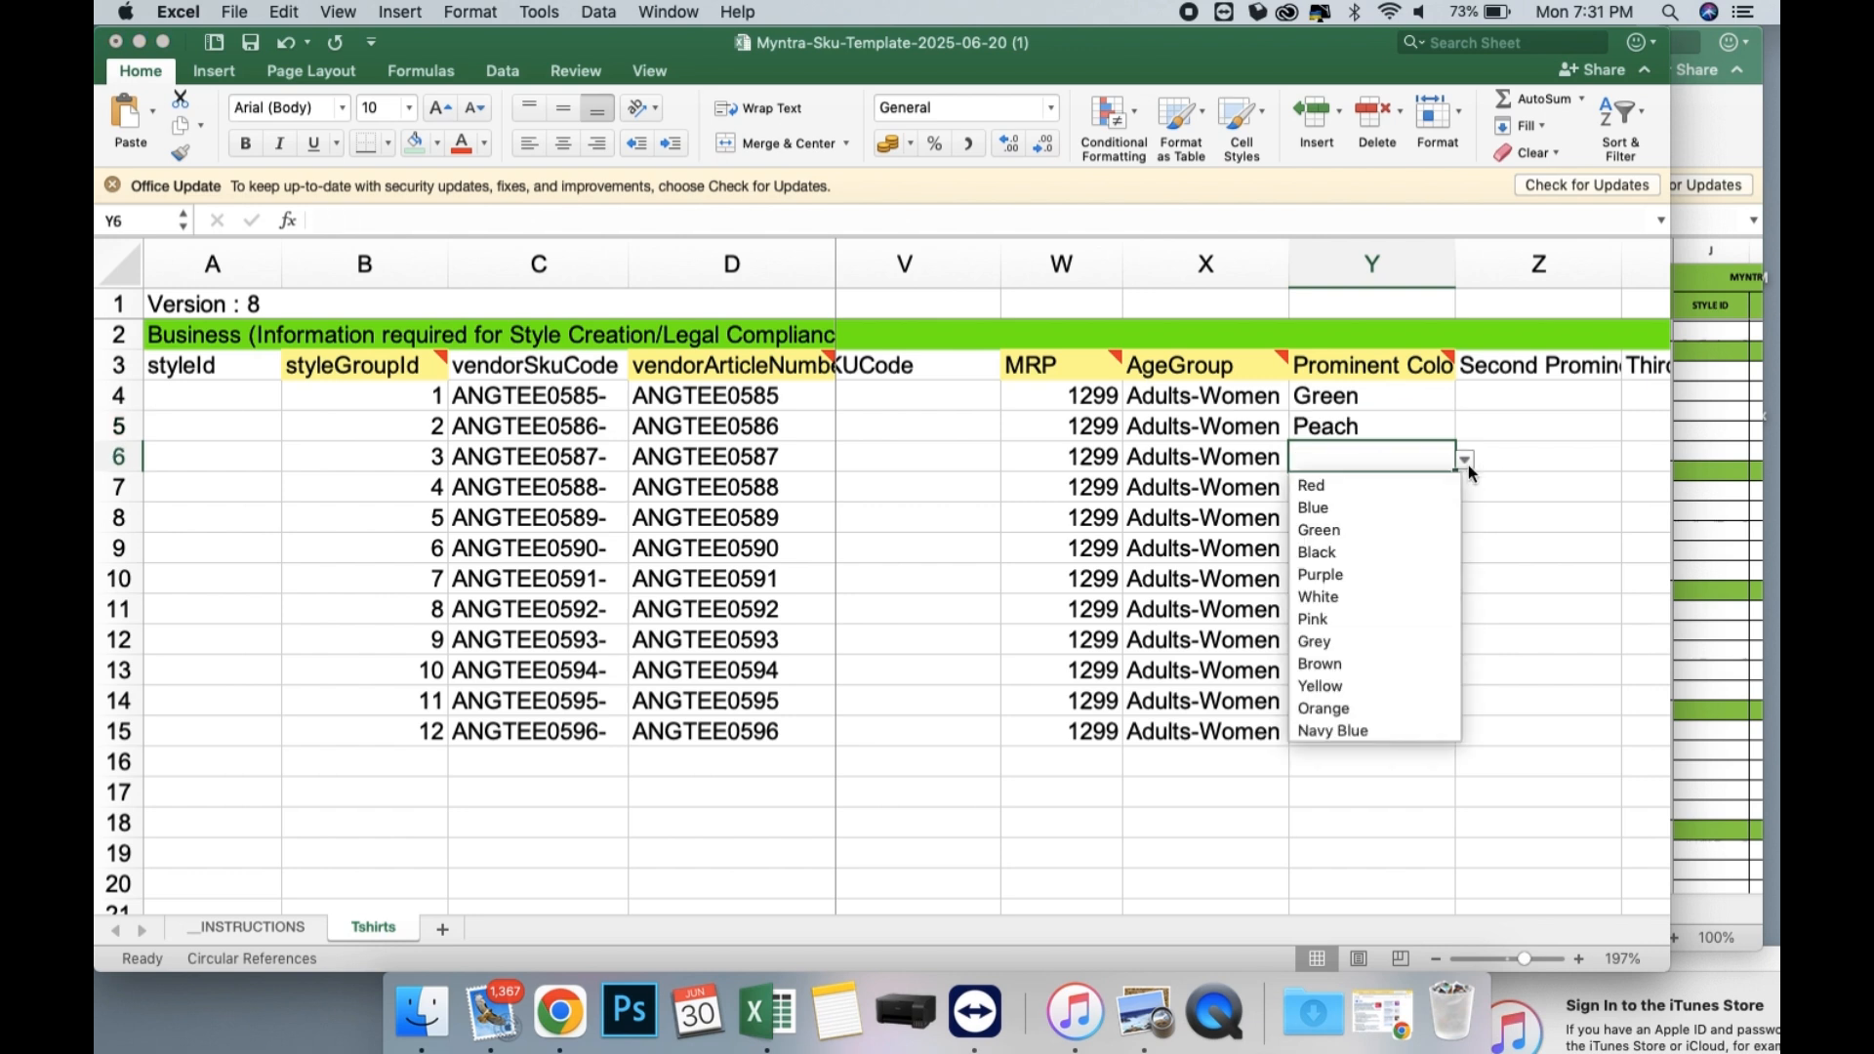
pyautogui.click(1370, 665)
# Check the colour of ANGTEE0588 in the costing workbook and choose Olive as its Prominent Colour in Y7.
pyautogui.click(1703, 541)
pyautogui.scroll(-2, 1683, 541)
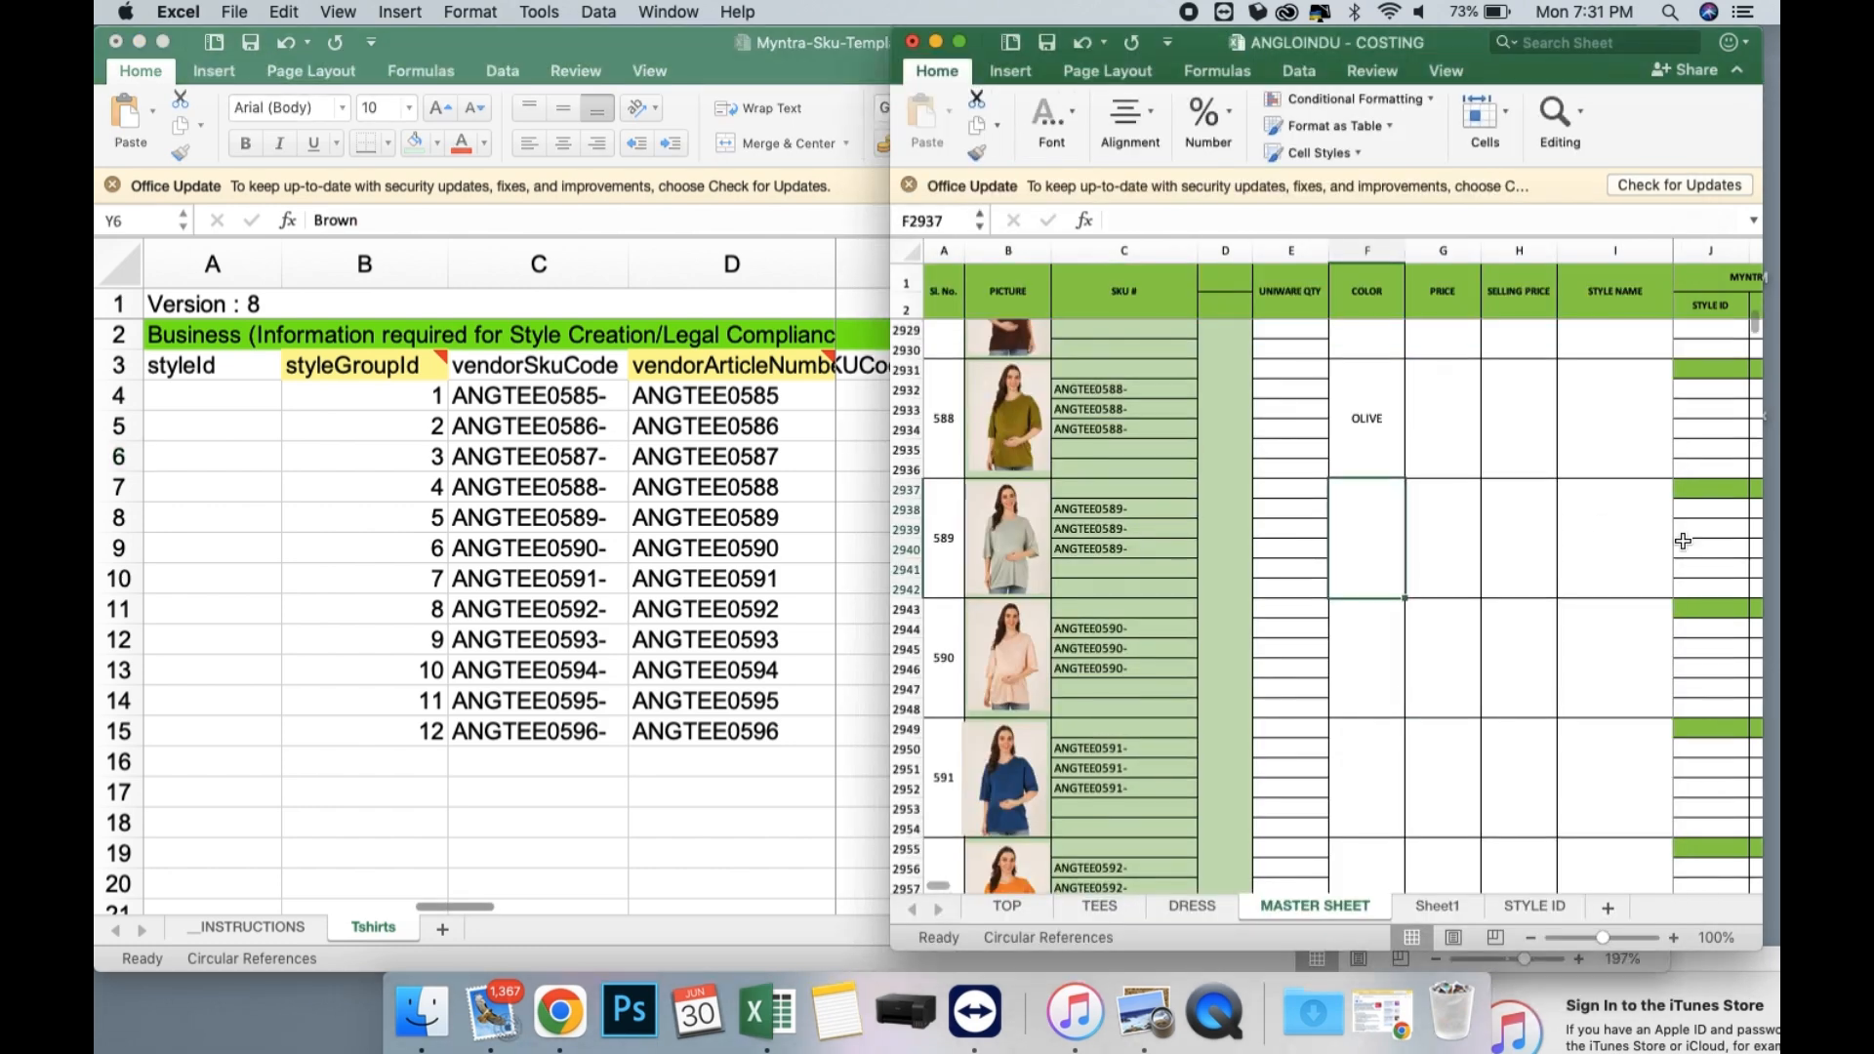
pyautogui.click(742, 487)
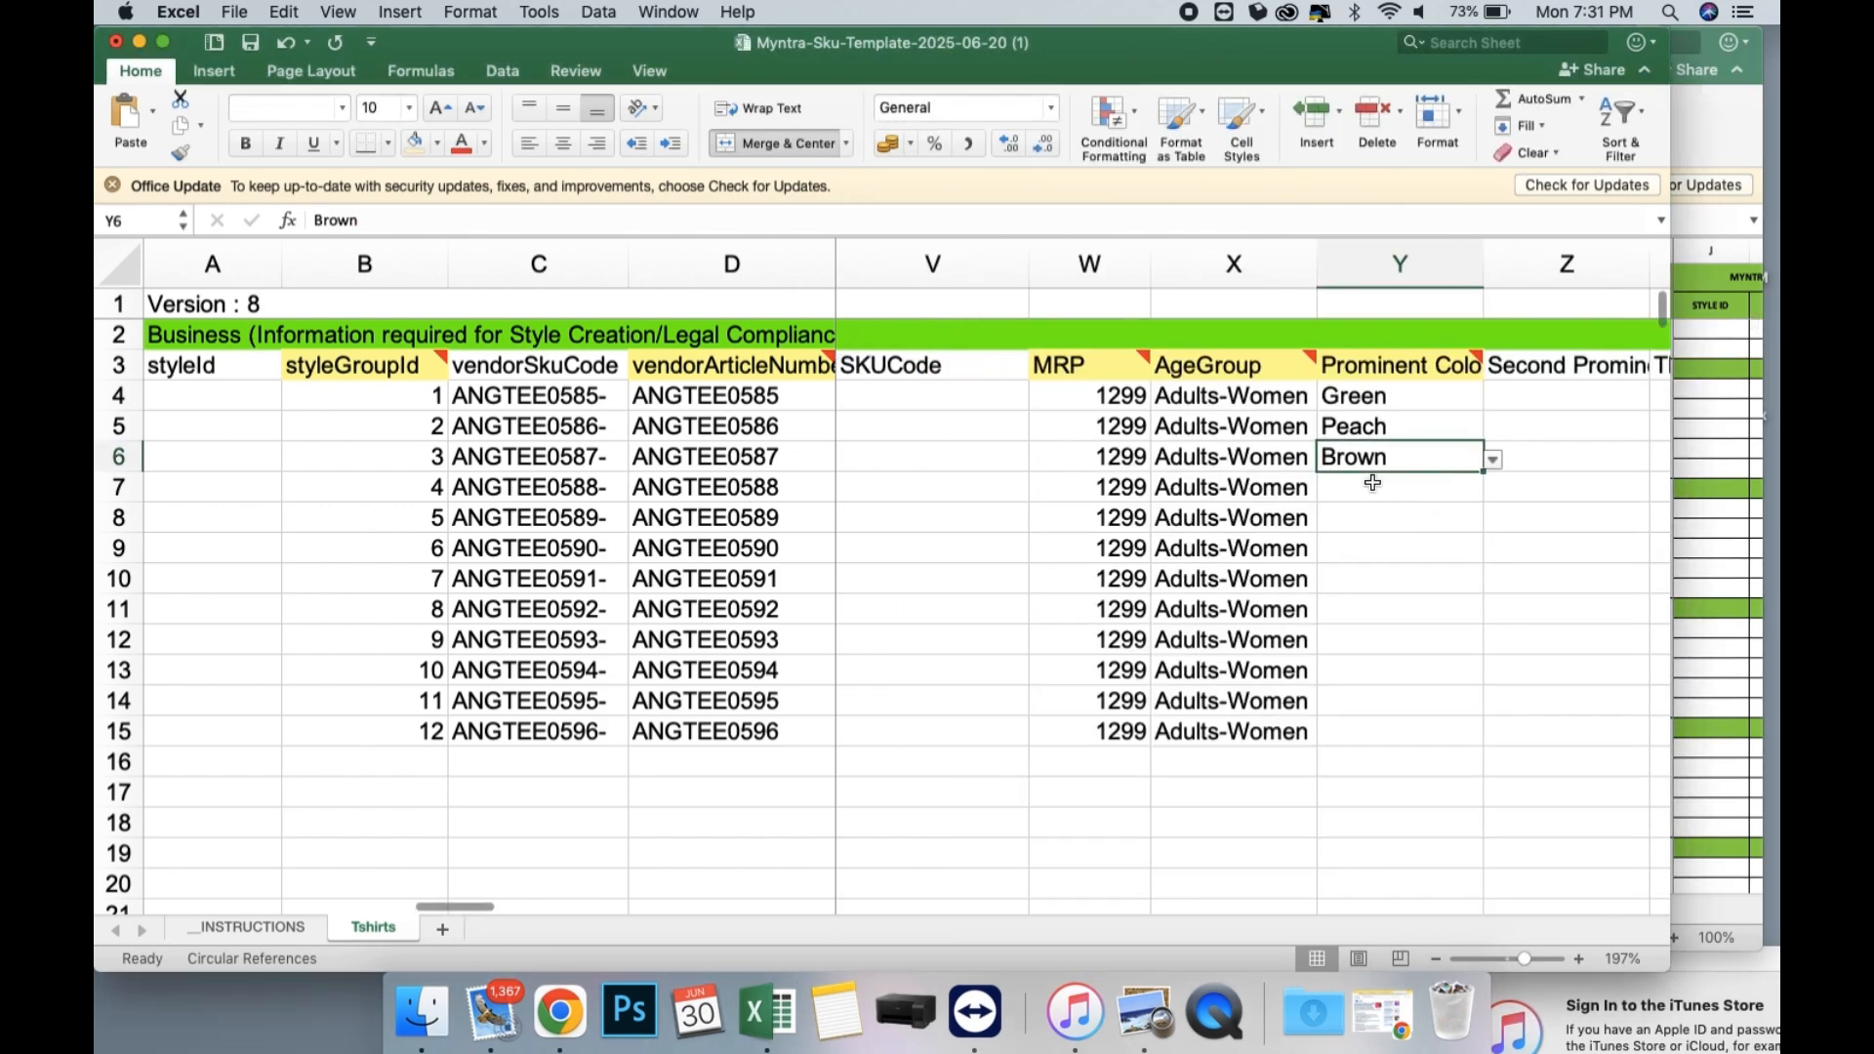
pyautogui.click(1371, 487)
pyautogui.click(1491, 489)
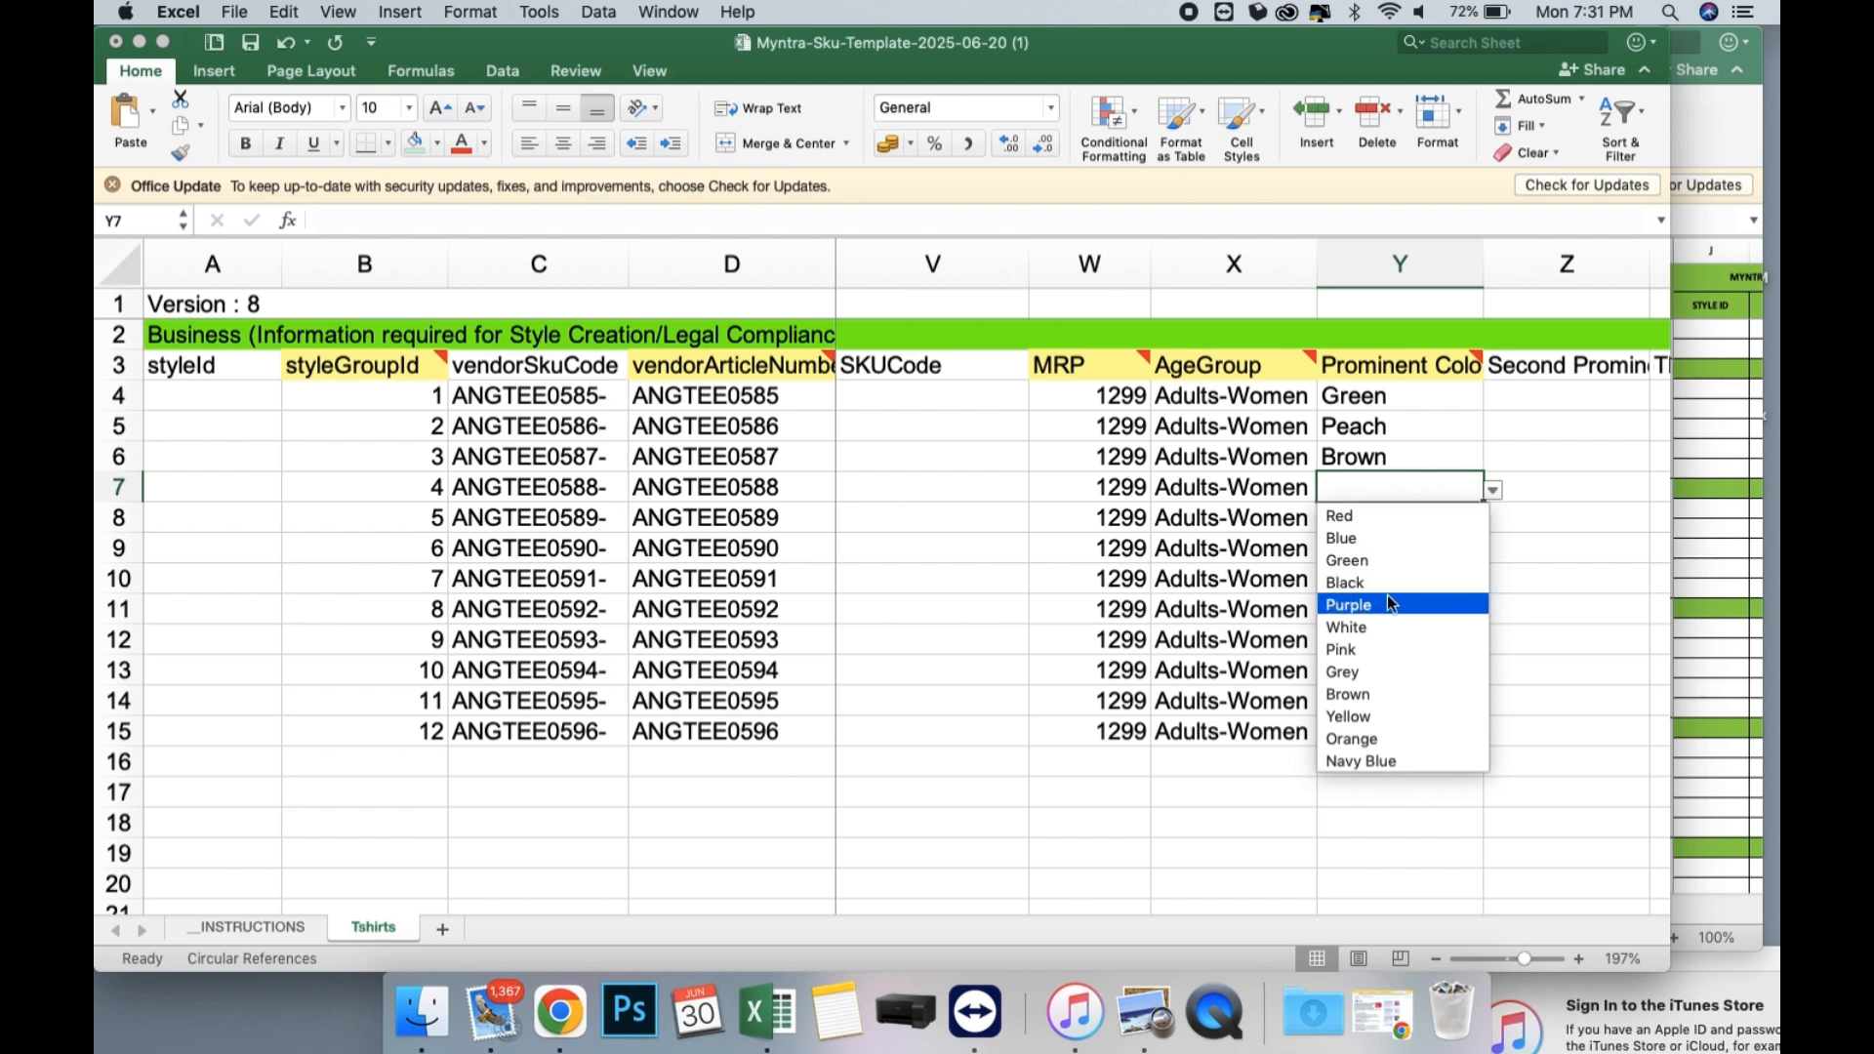
pyautogui.scroll(-2, 1393, 709)
pyautogui.scroll(-6, 1392, 710)
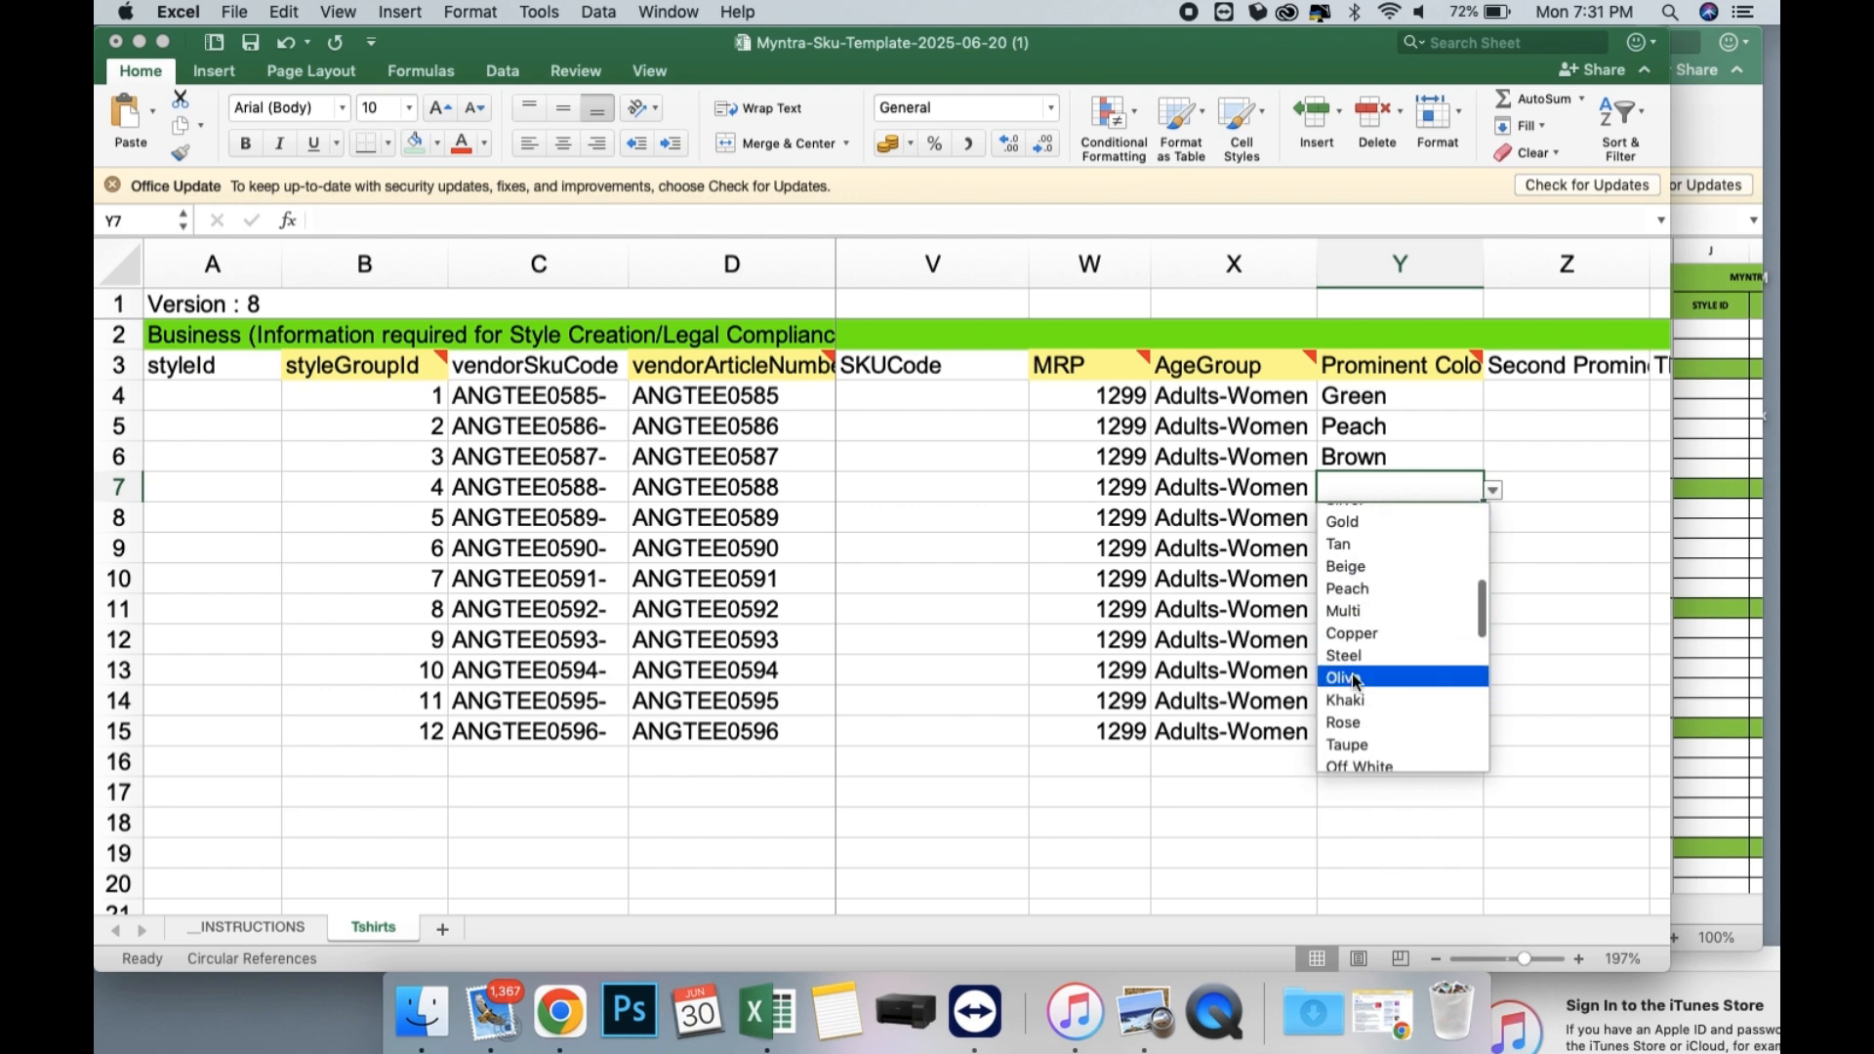
pyautogui.click(1351, 673)
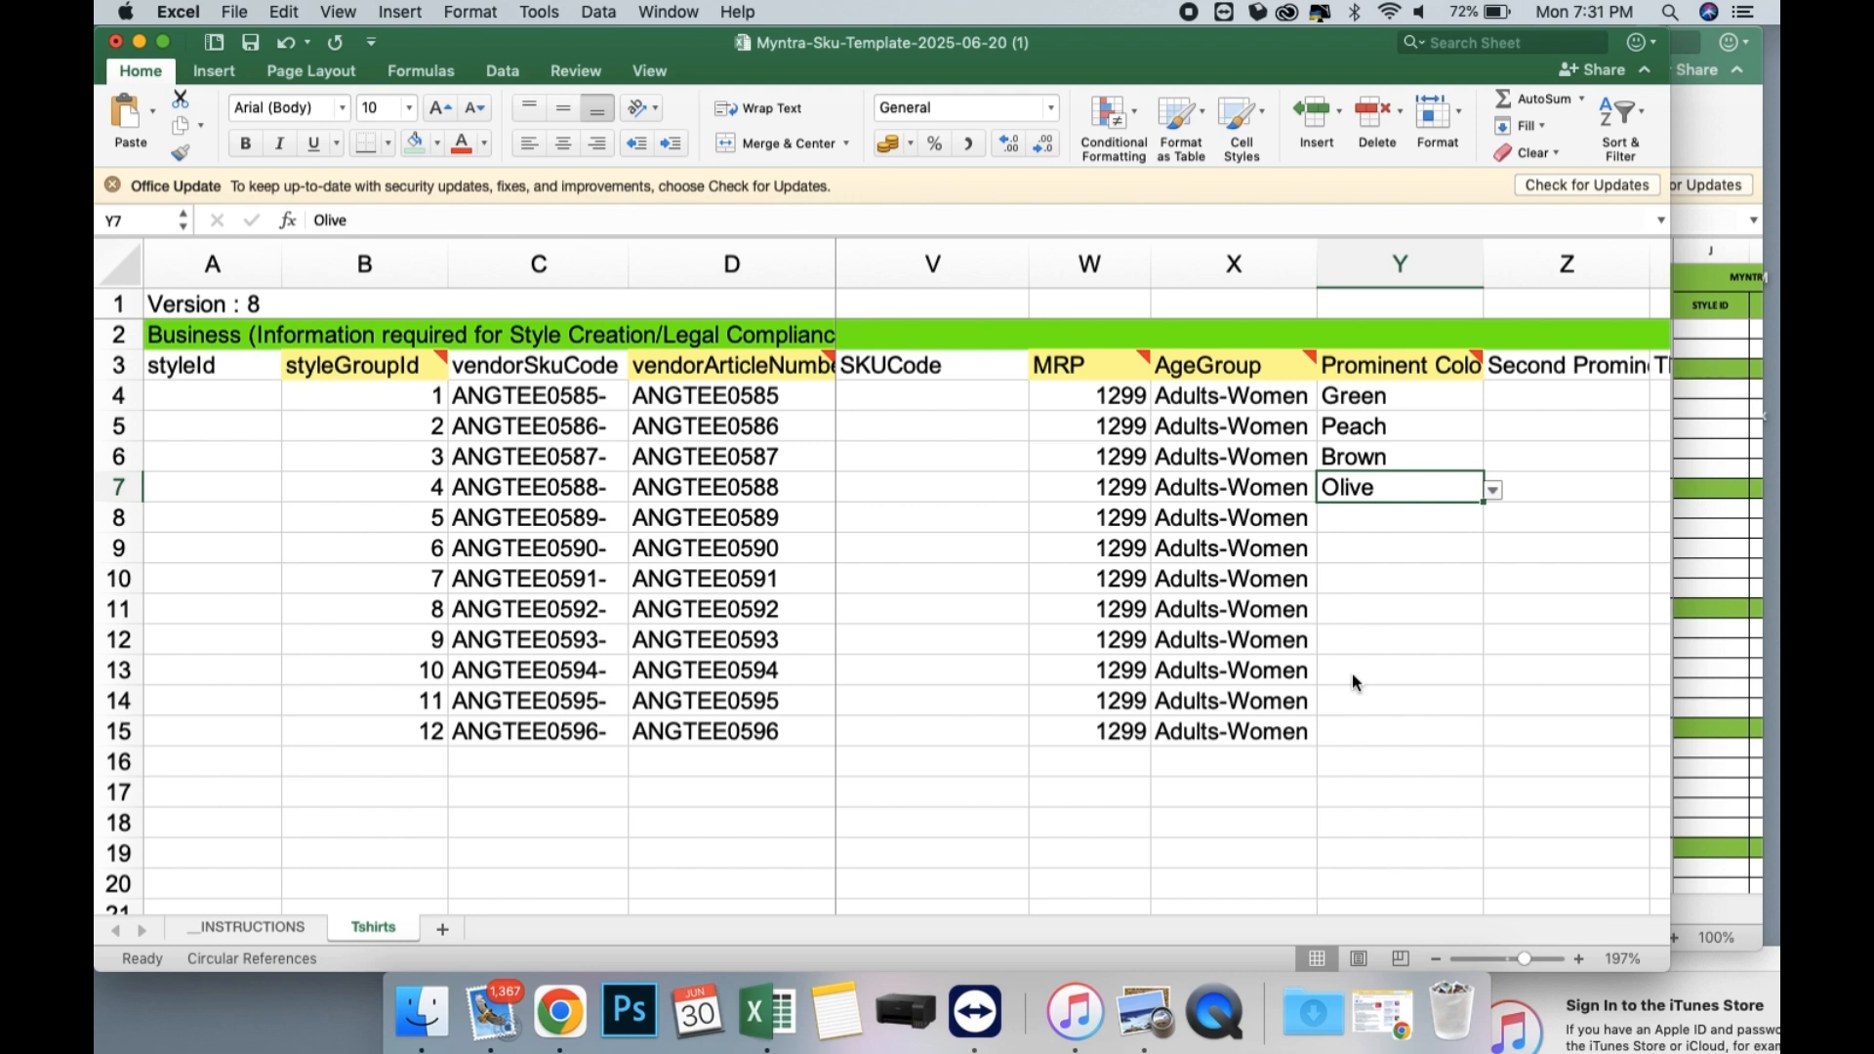
# Choose Fashion as the FashionType in AB4 and fill it down through row 15.
pyautogui.hscroll(5, 1351, 676)
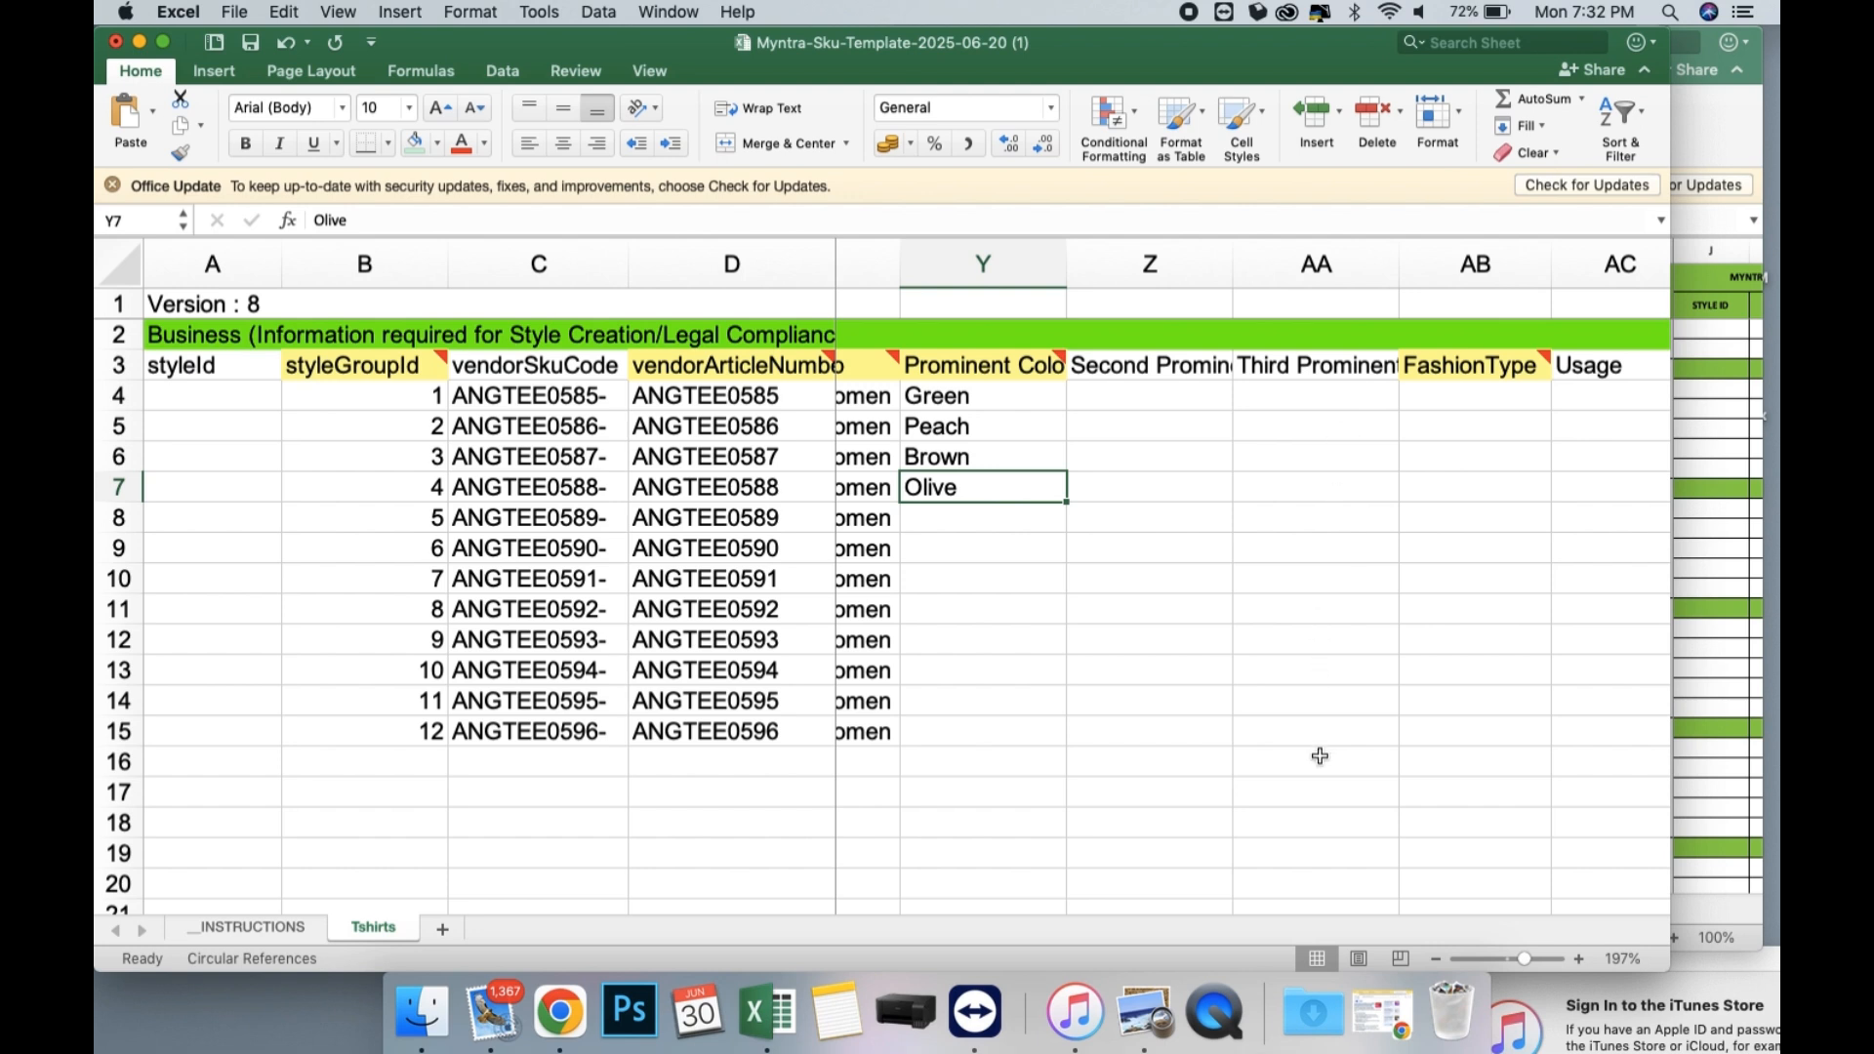
pyautogui.hscroll(2, 1320, 489)
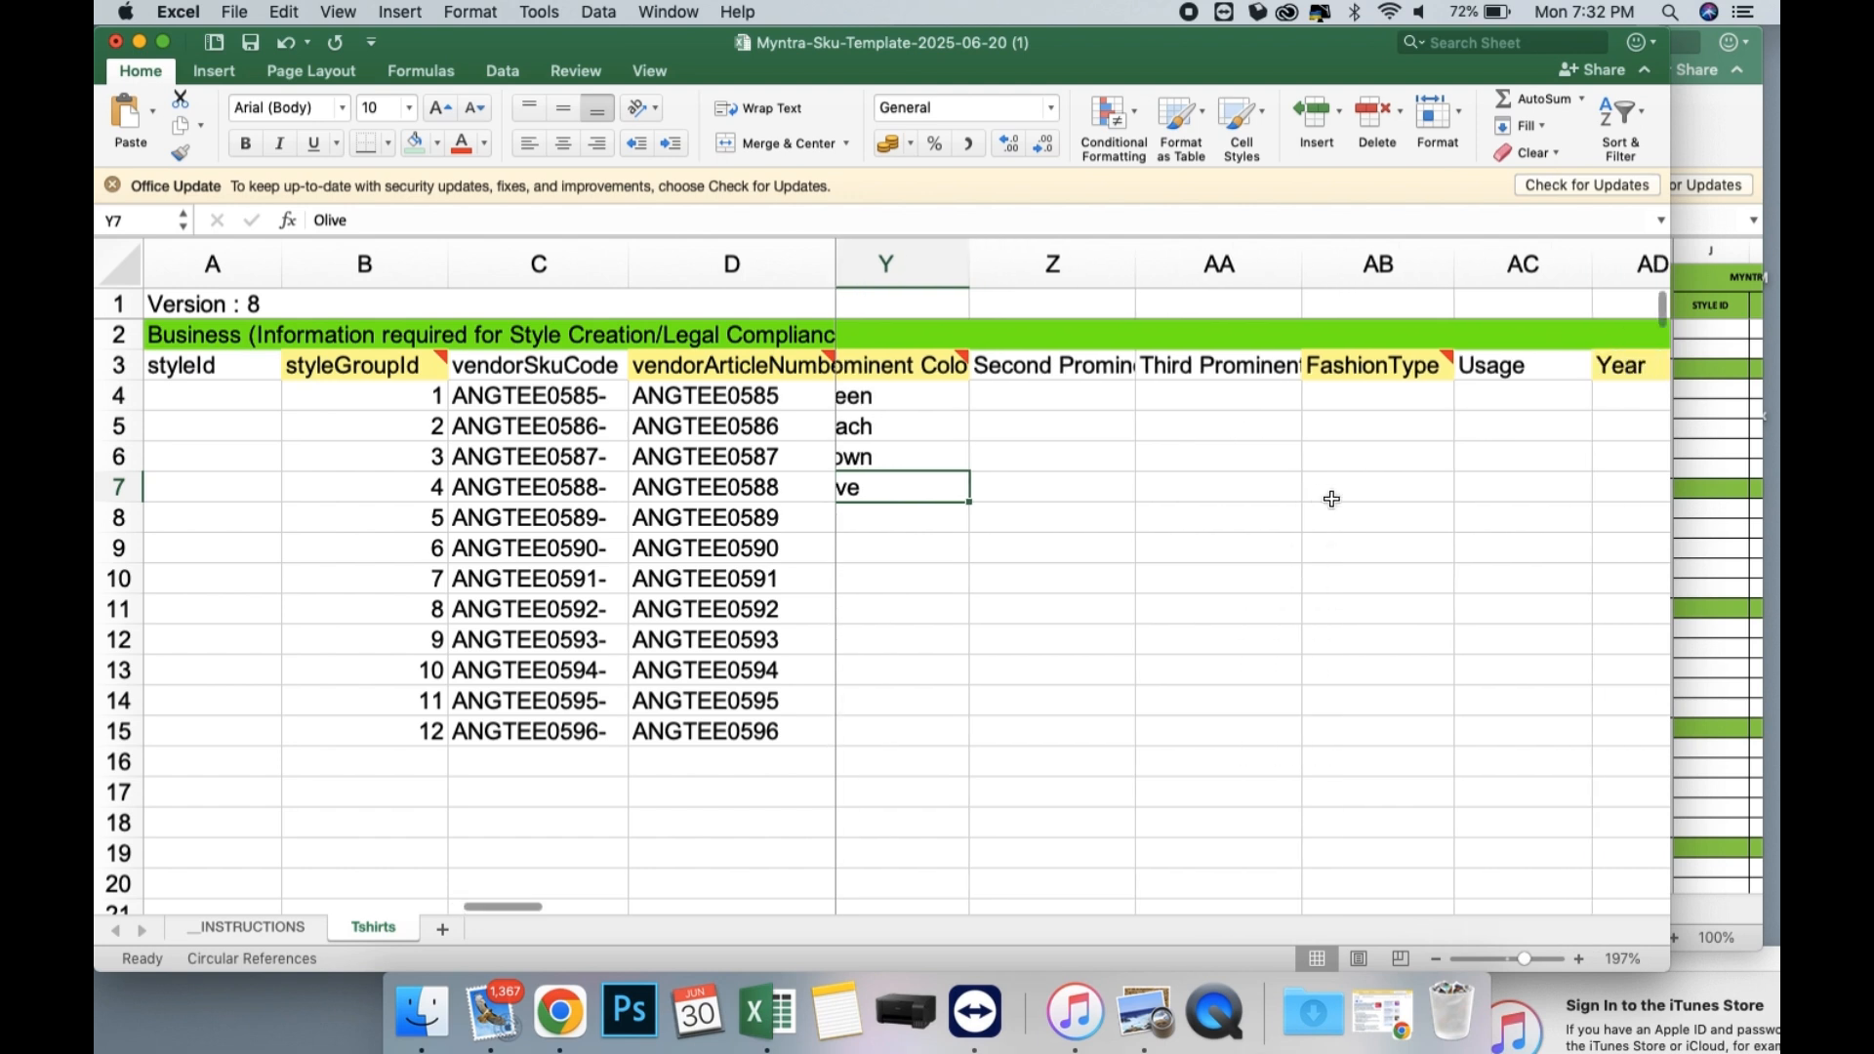
pyautogui.click(1307, 395)
pyautogui.click(1415, 399)
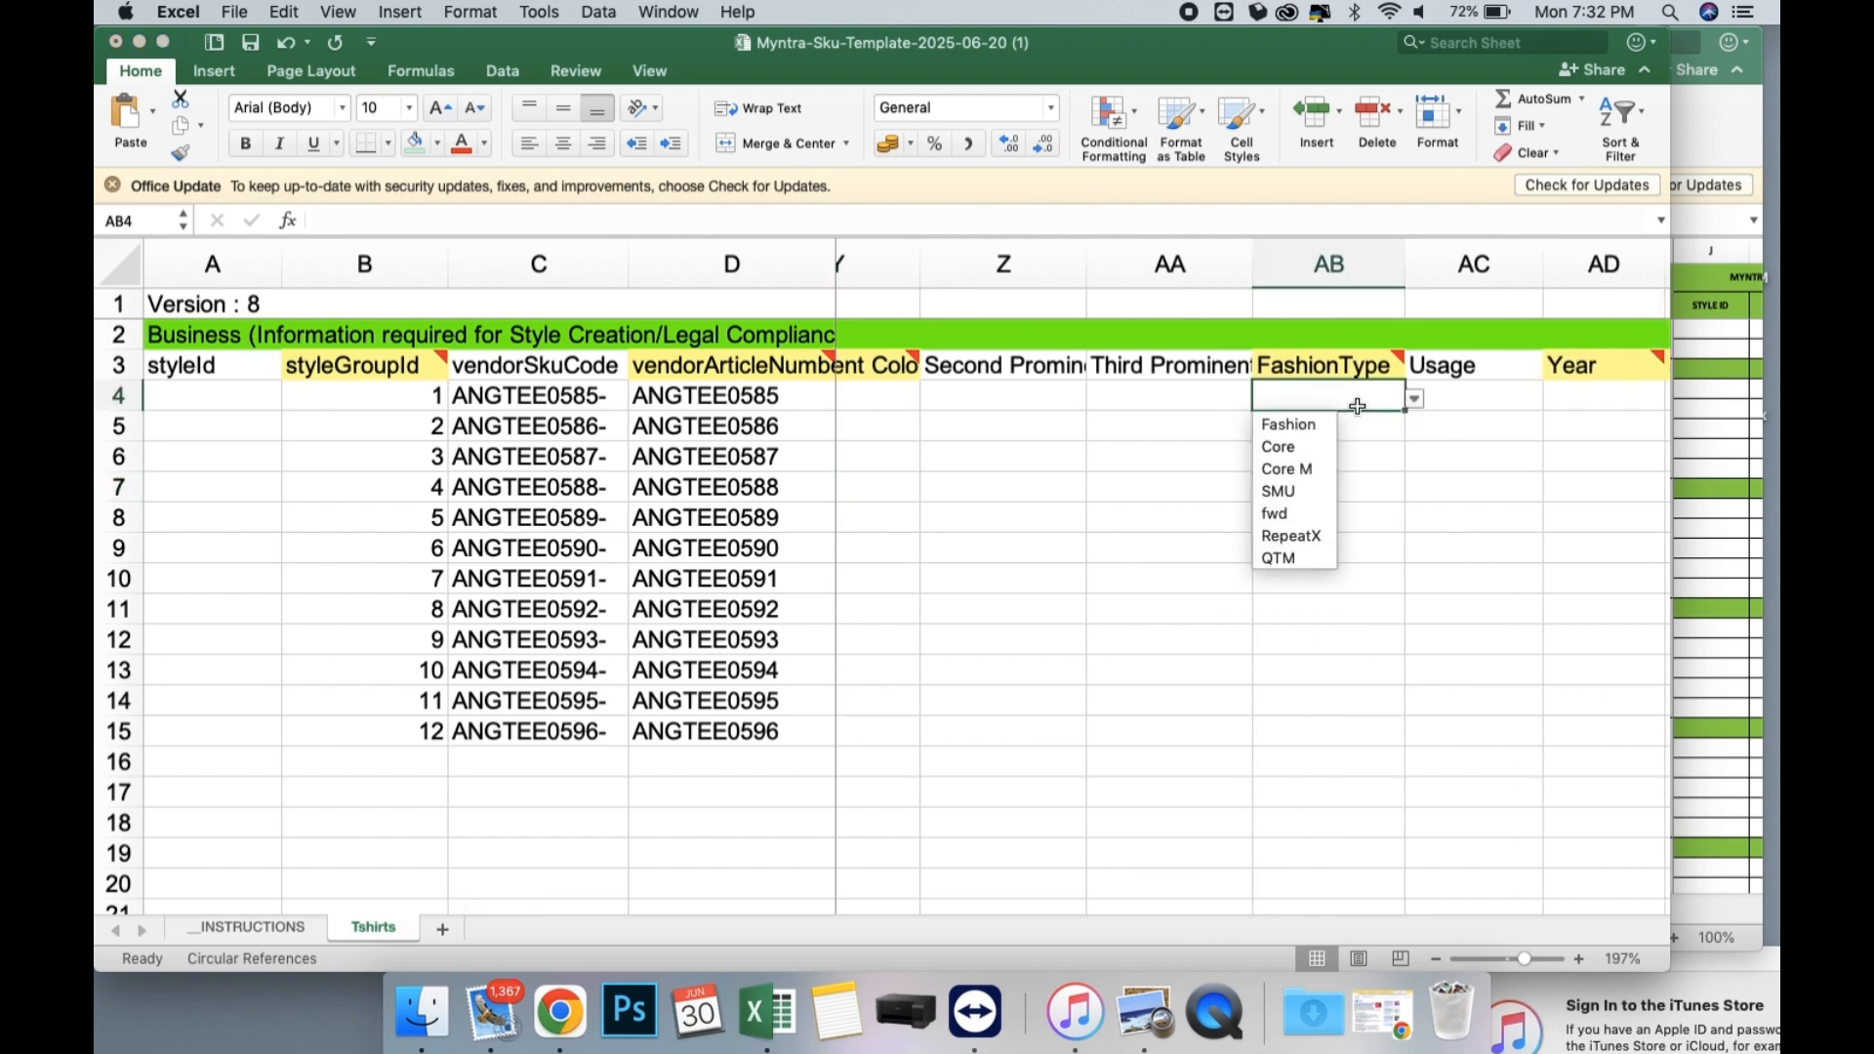
pyautogui.click(1309, 423)
pyautogui.moveTo(1406, 410); pyautogui.dragTo(1392, 734)
# Choose Smart Casual as the Usage in AC4 and fill it down through row 15.
pyautogui.hscroll(3, 1197, 413)
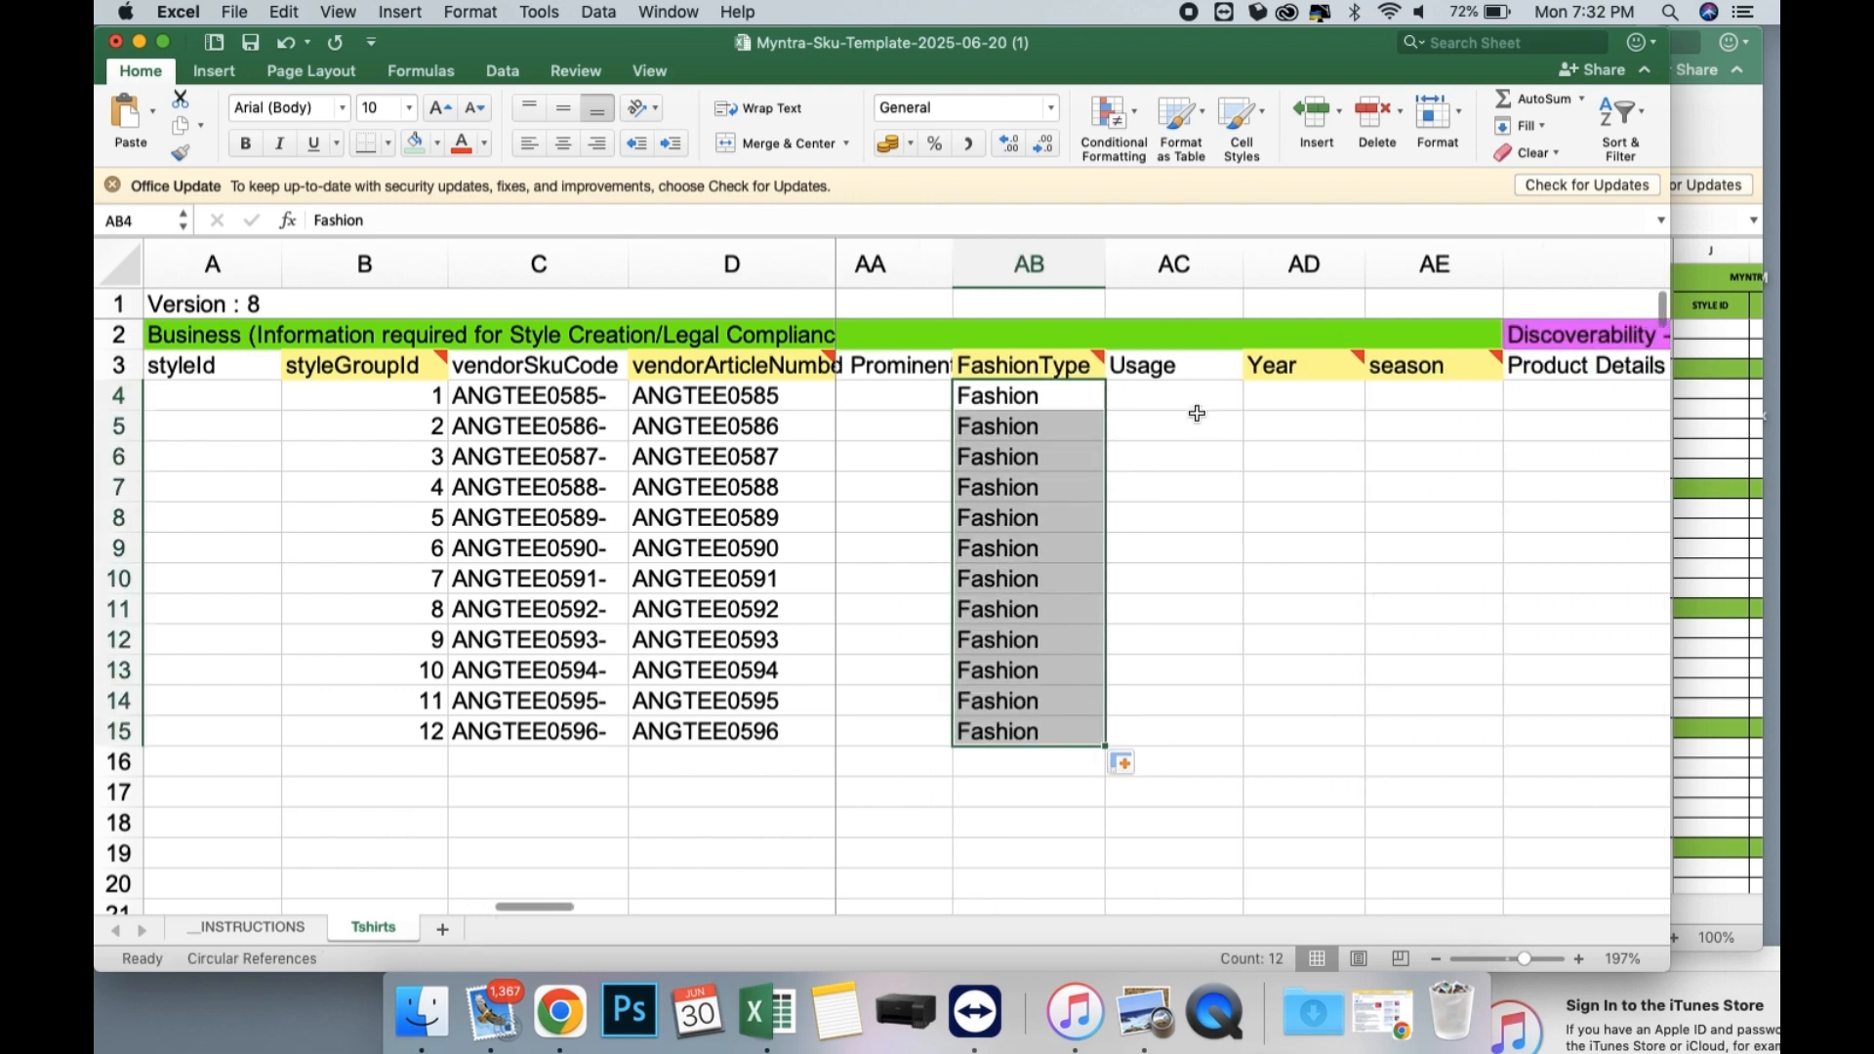
pyautogui.click(1193, 382)
pyautogui.click(1252, 400)
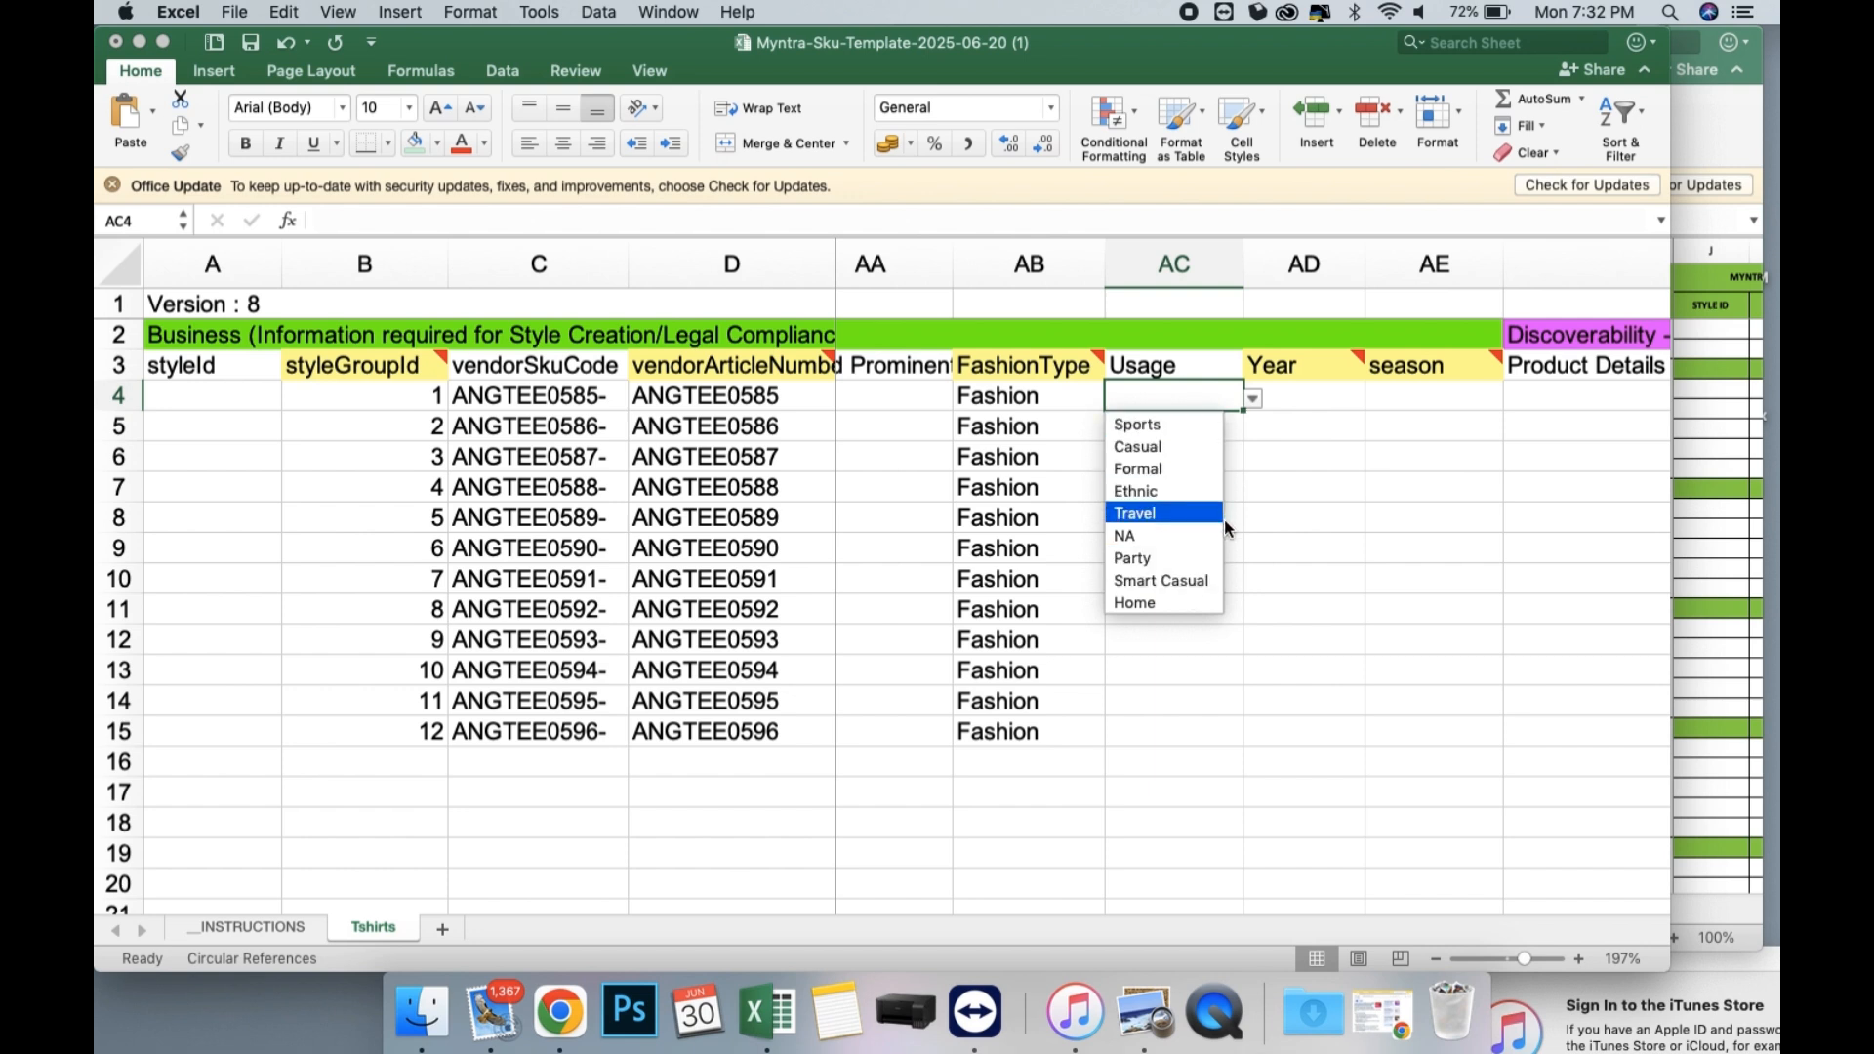
pyautogui.click(1189, 581)
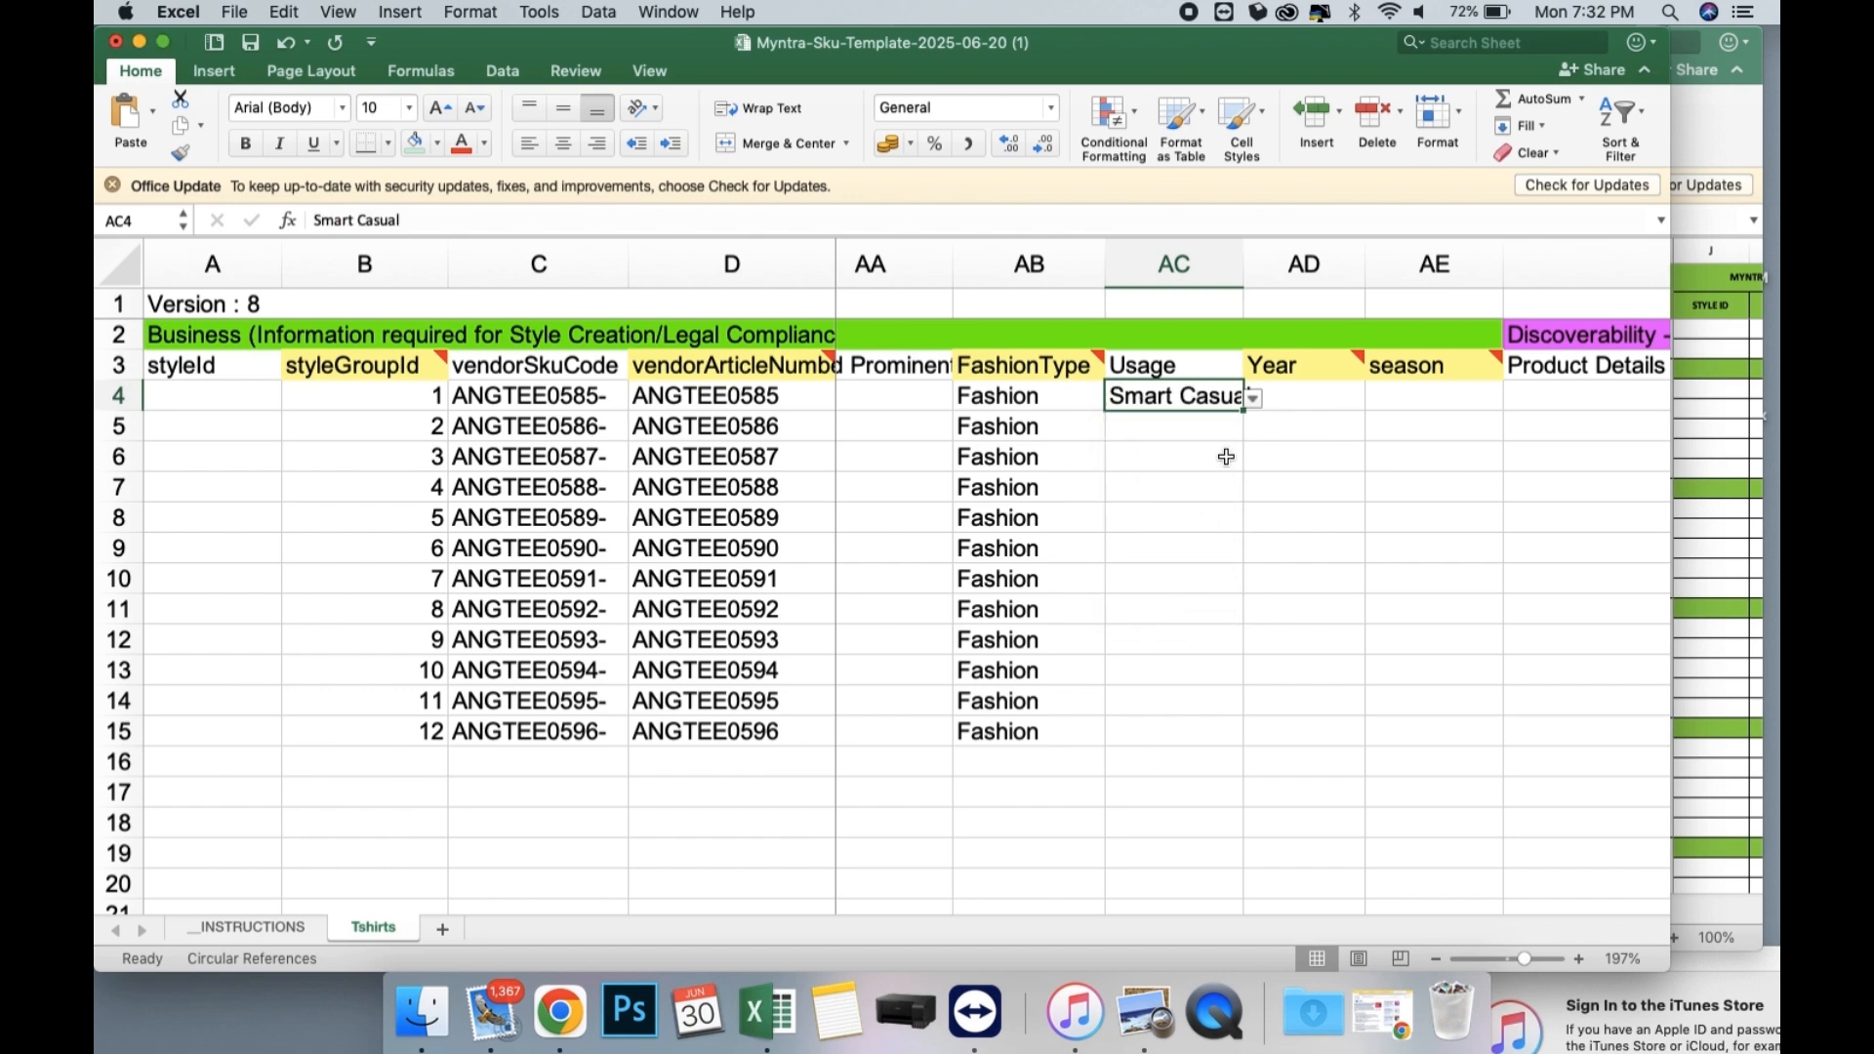
pyautogui.moveTo(1242, 410); pyautogui.dragTo(1236, 737)
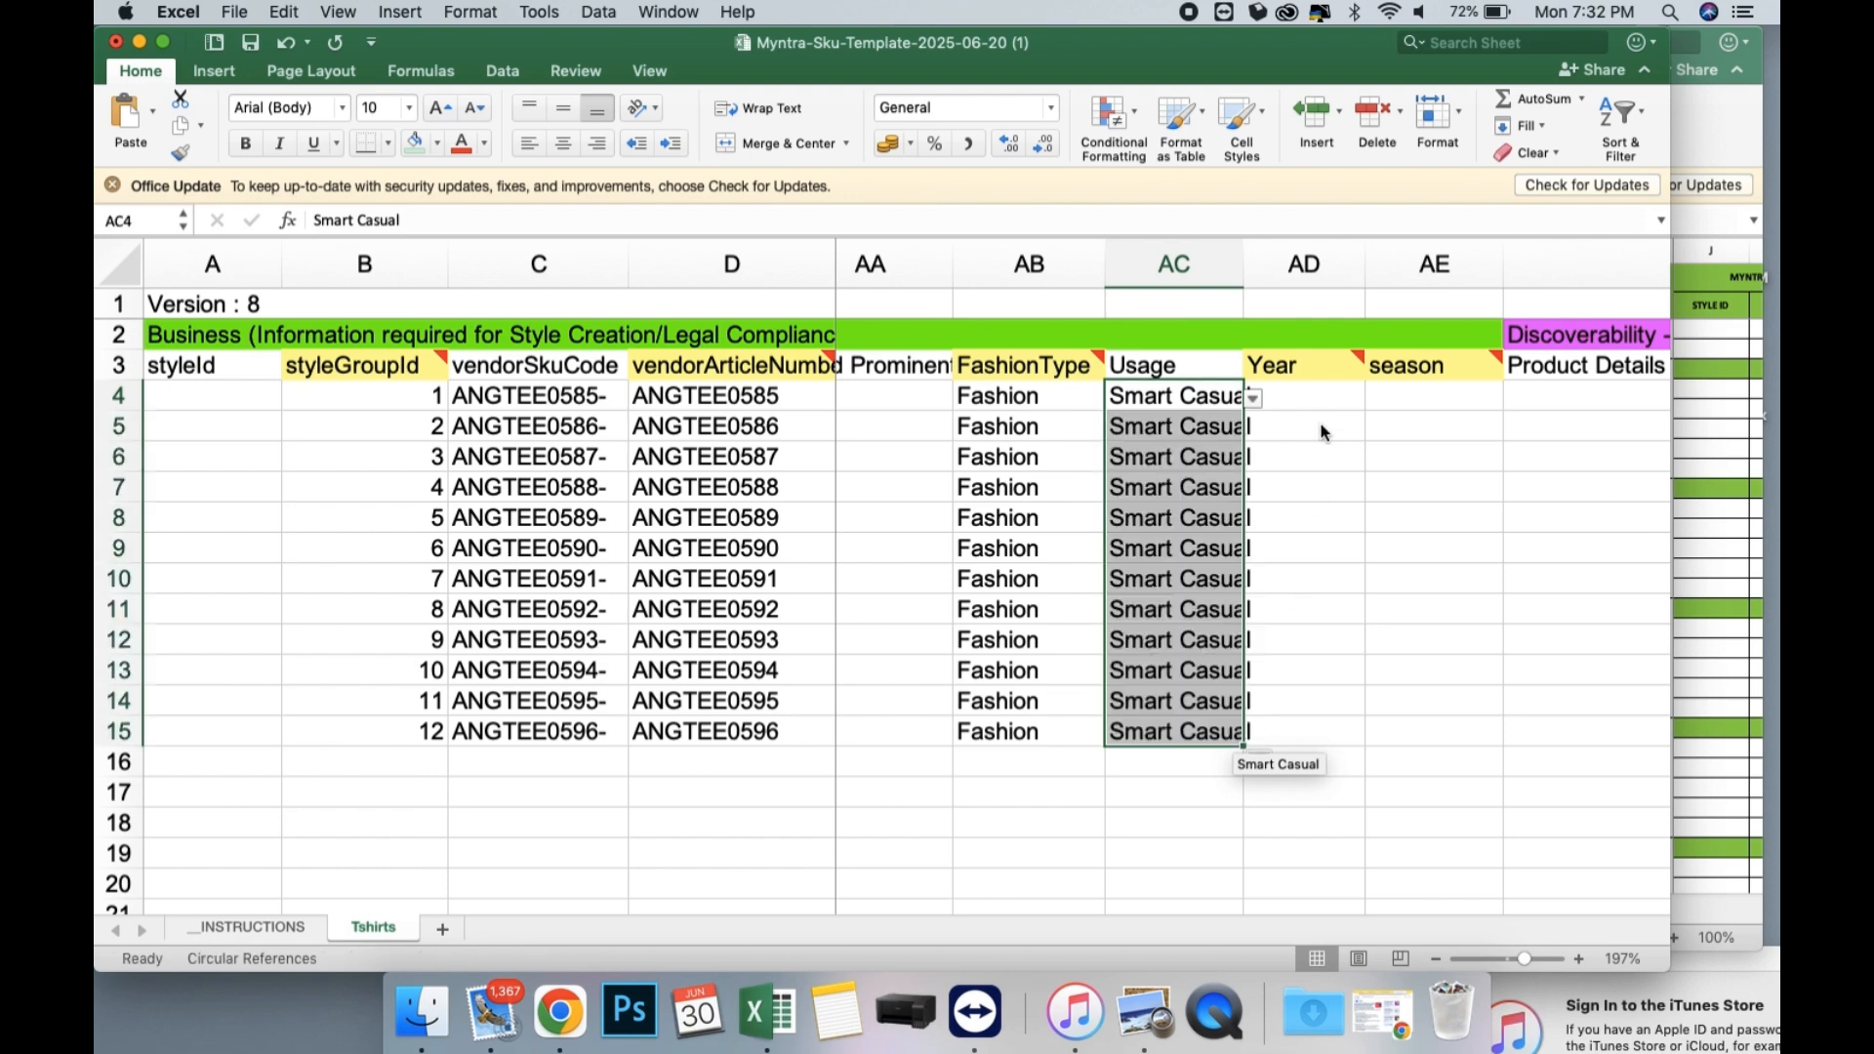
# Choose 2025 as the Year in AD4 and AD5 and fill it down through row 15.
pyautogui.click(1308, 395)
pyautogui.click(1376, 396)
pyautogui.scroll(-5, 1292, 558)
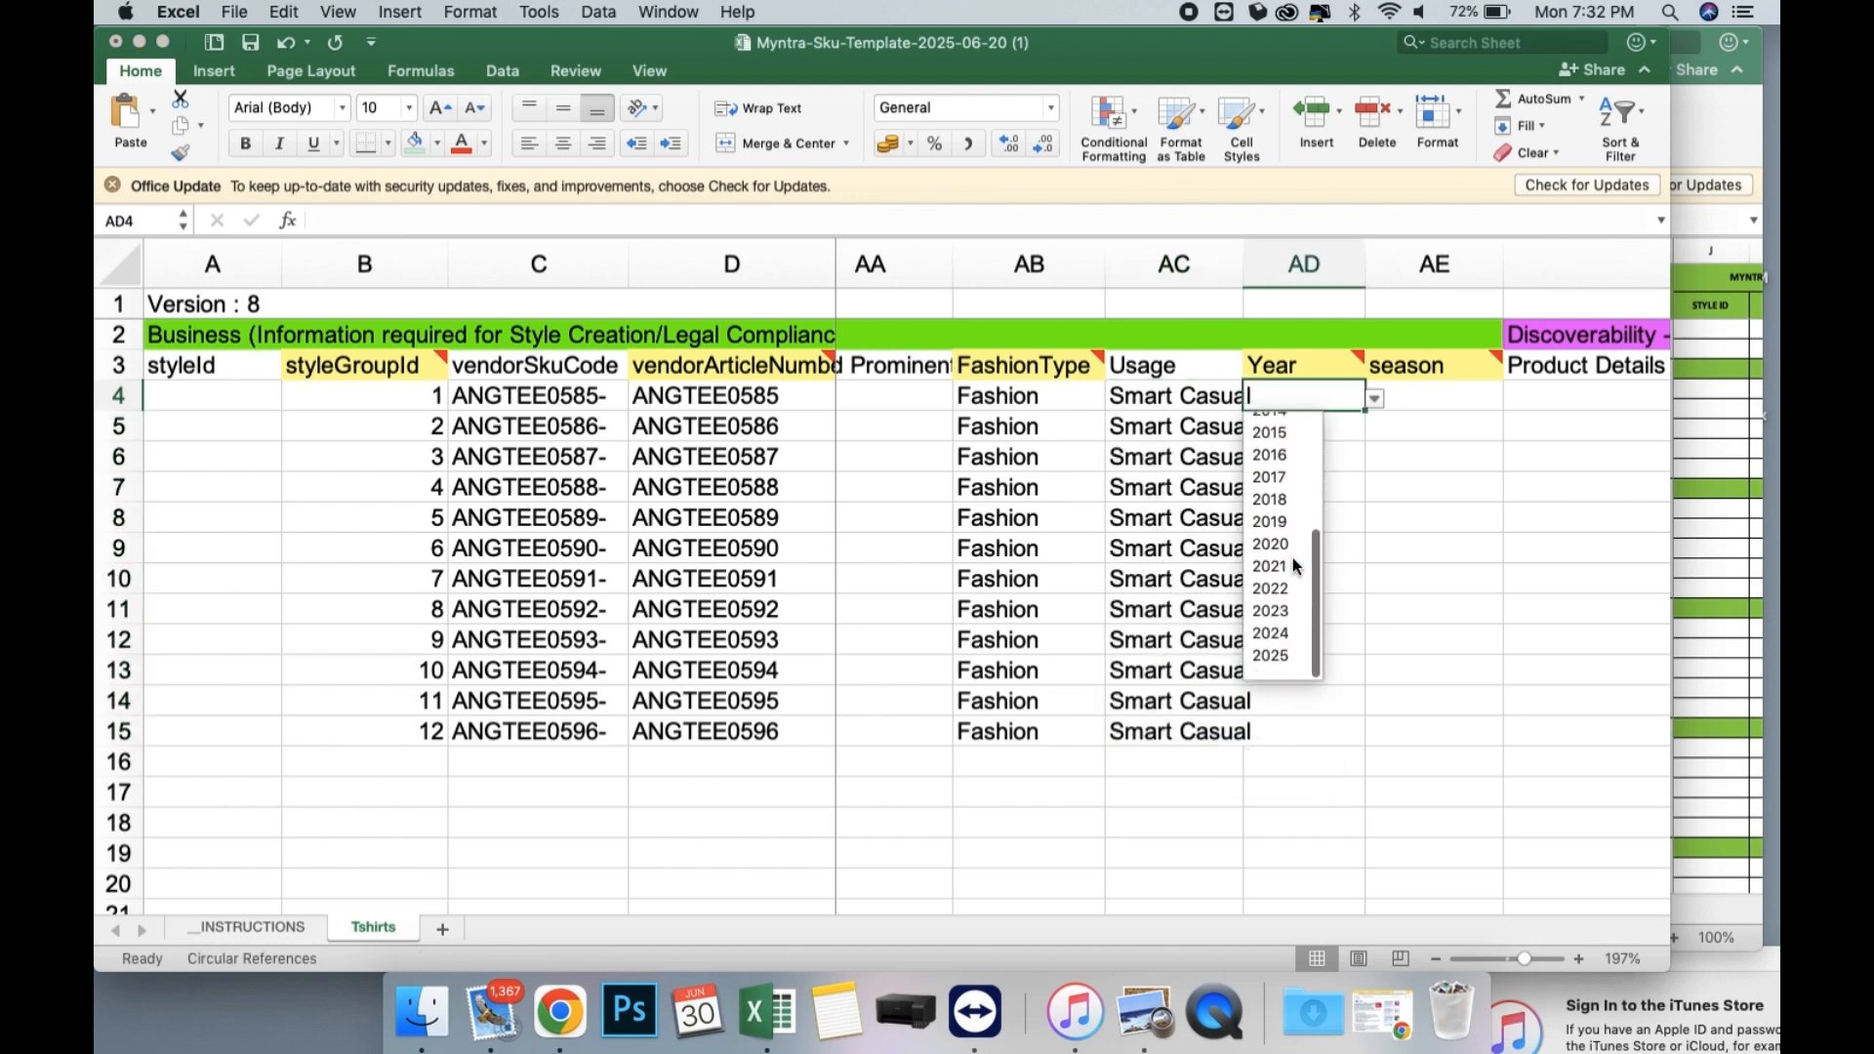
pyautogui.click(1286, 656)
pyautogui.click(1319, 426)
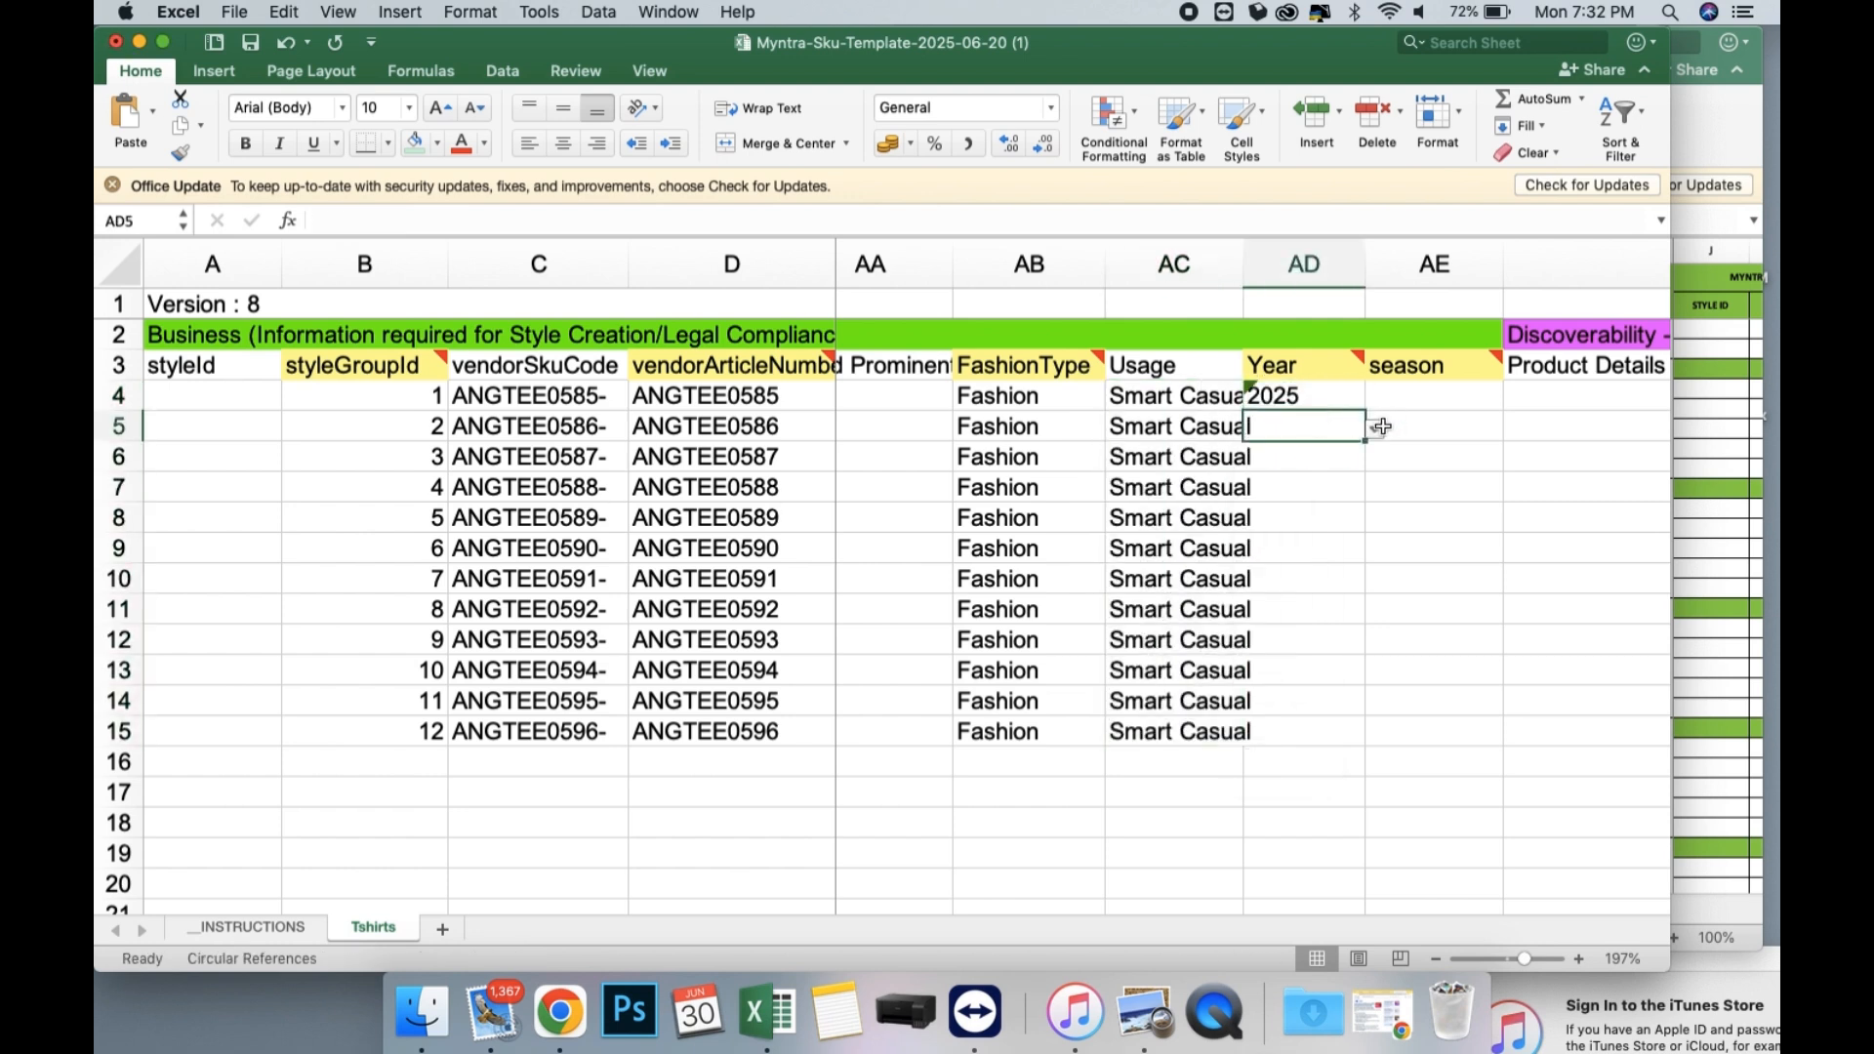
pyautogui.click(1374, 430)
pyautogui.scroll(-5, 1306, 582)
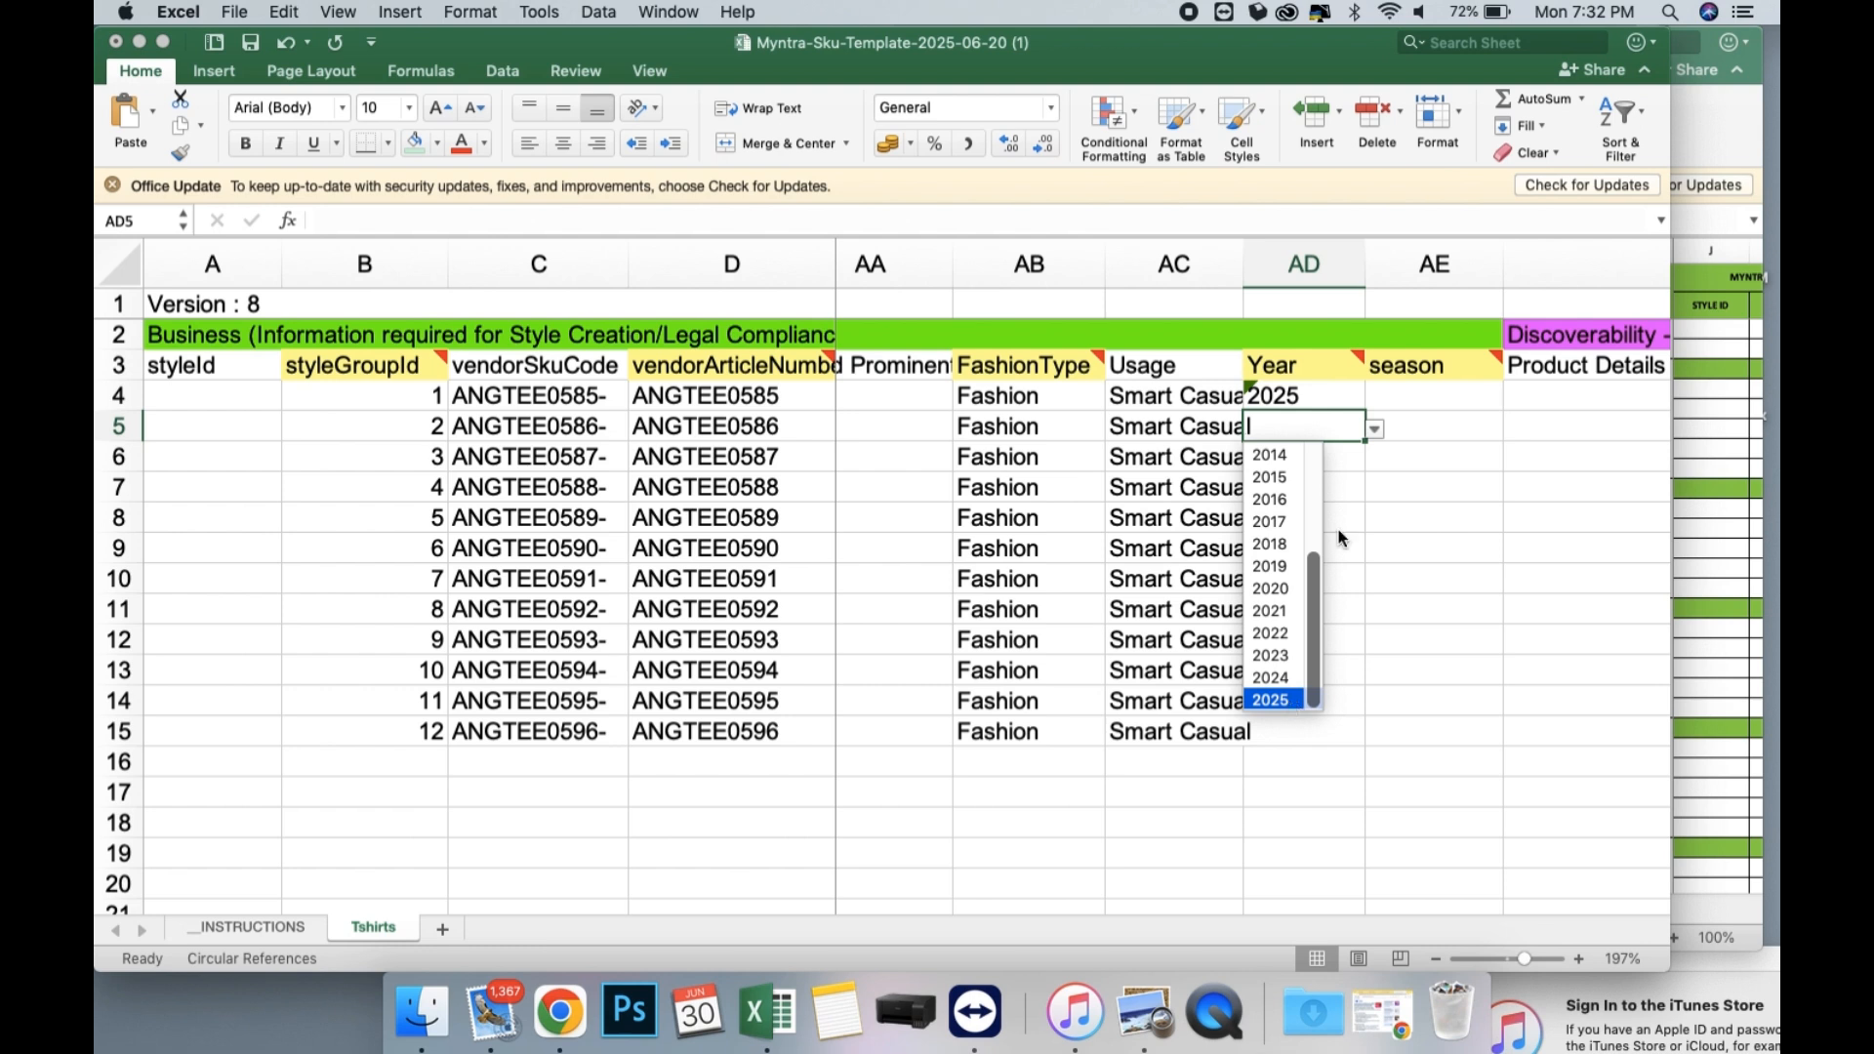
pyautogui.click(1271, 700)
pyautogui.moveTo(1327, 397); pyautogui.dragTo(1339, 747)
# Choose Fall as the season in AE4 and fill it down through row 15.
pyautogui.hscroll(5, 1314, 527)
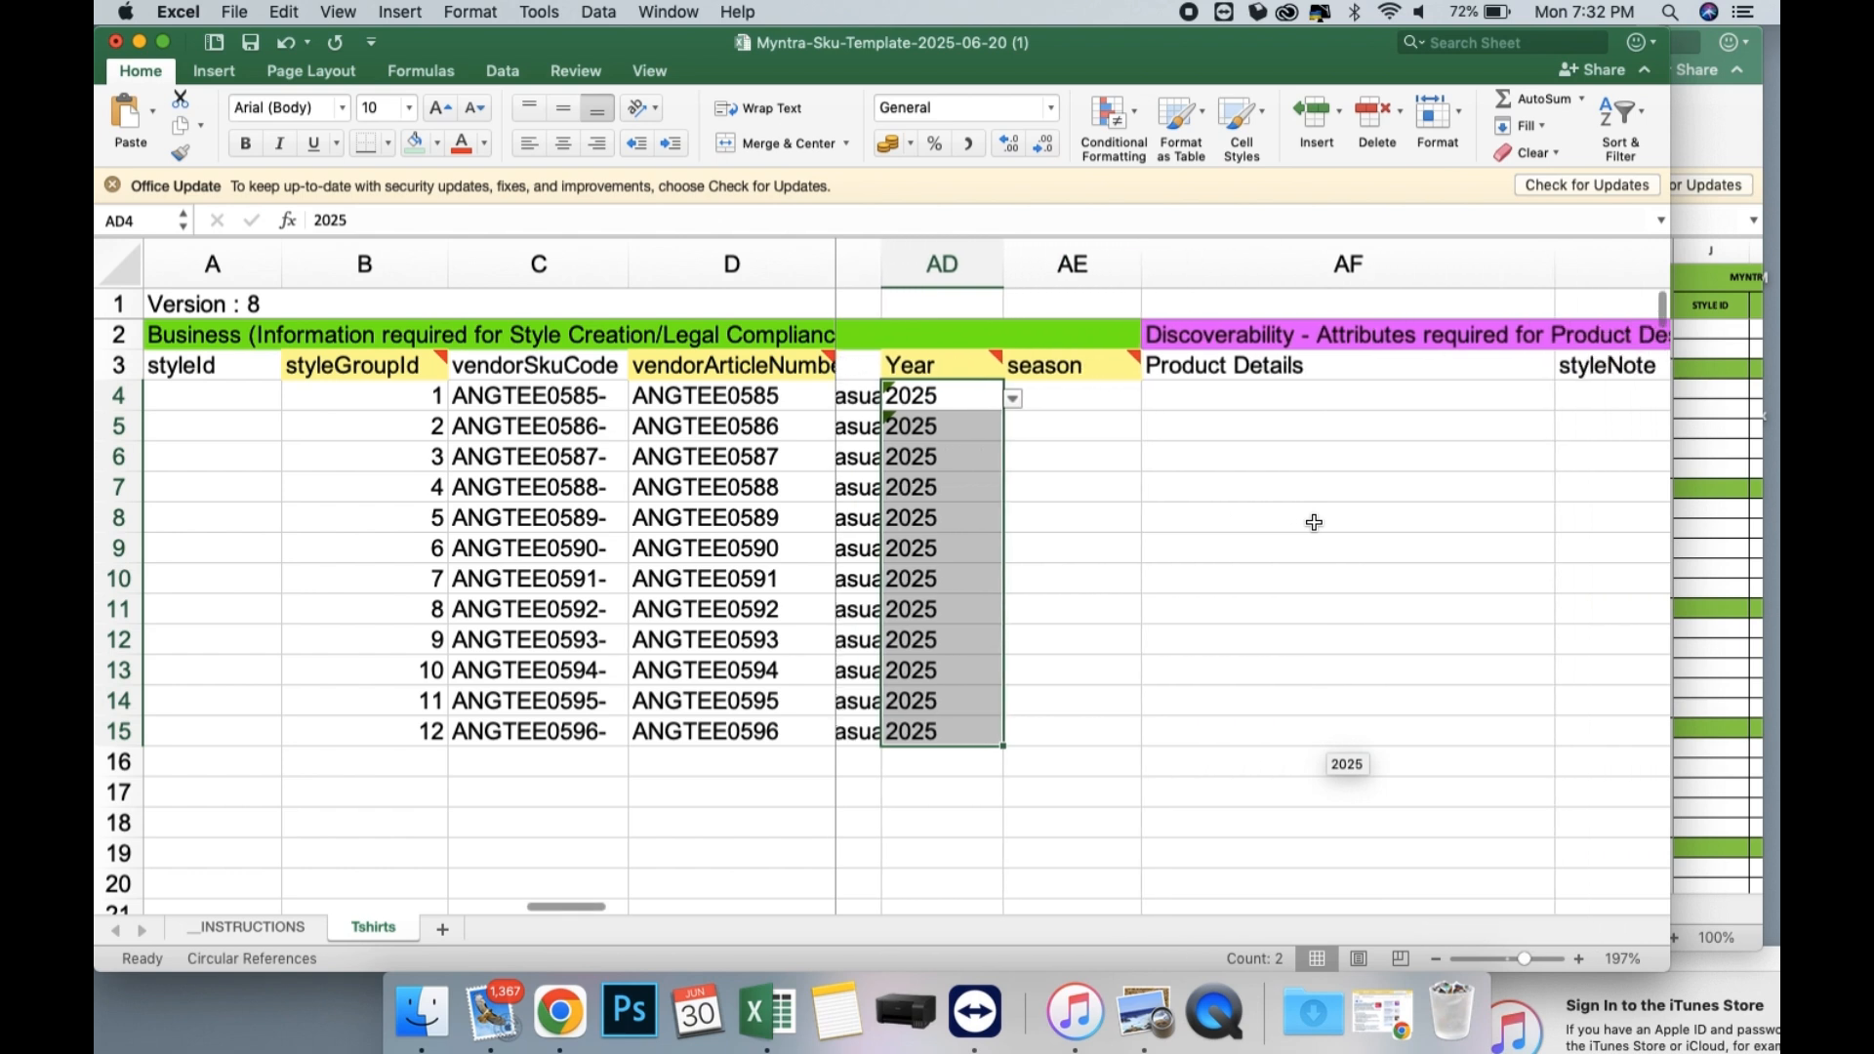
pyautogui.click(1084, 395)
pyautogui.click(1130, 399)
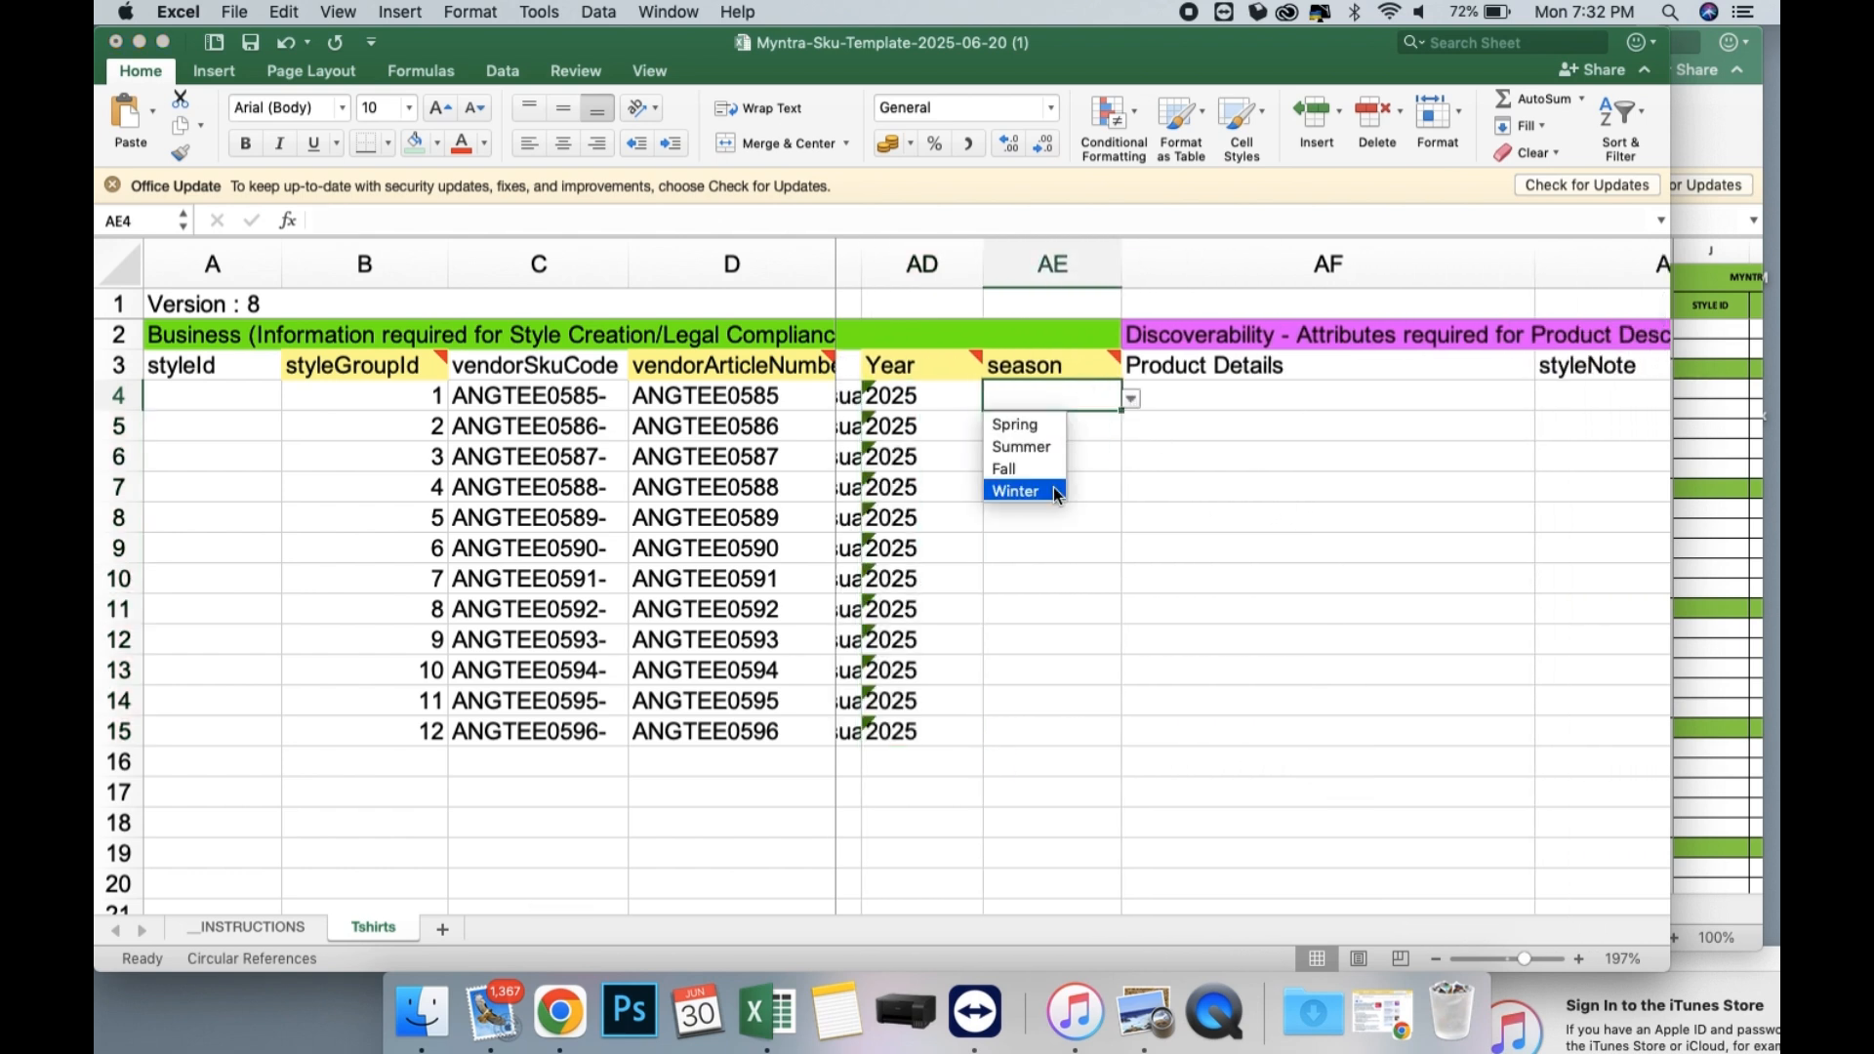
pyautogui.click(1037, 467)
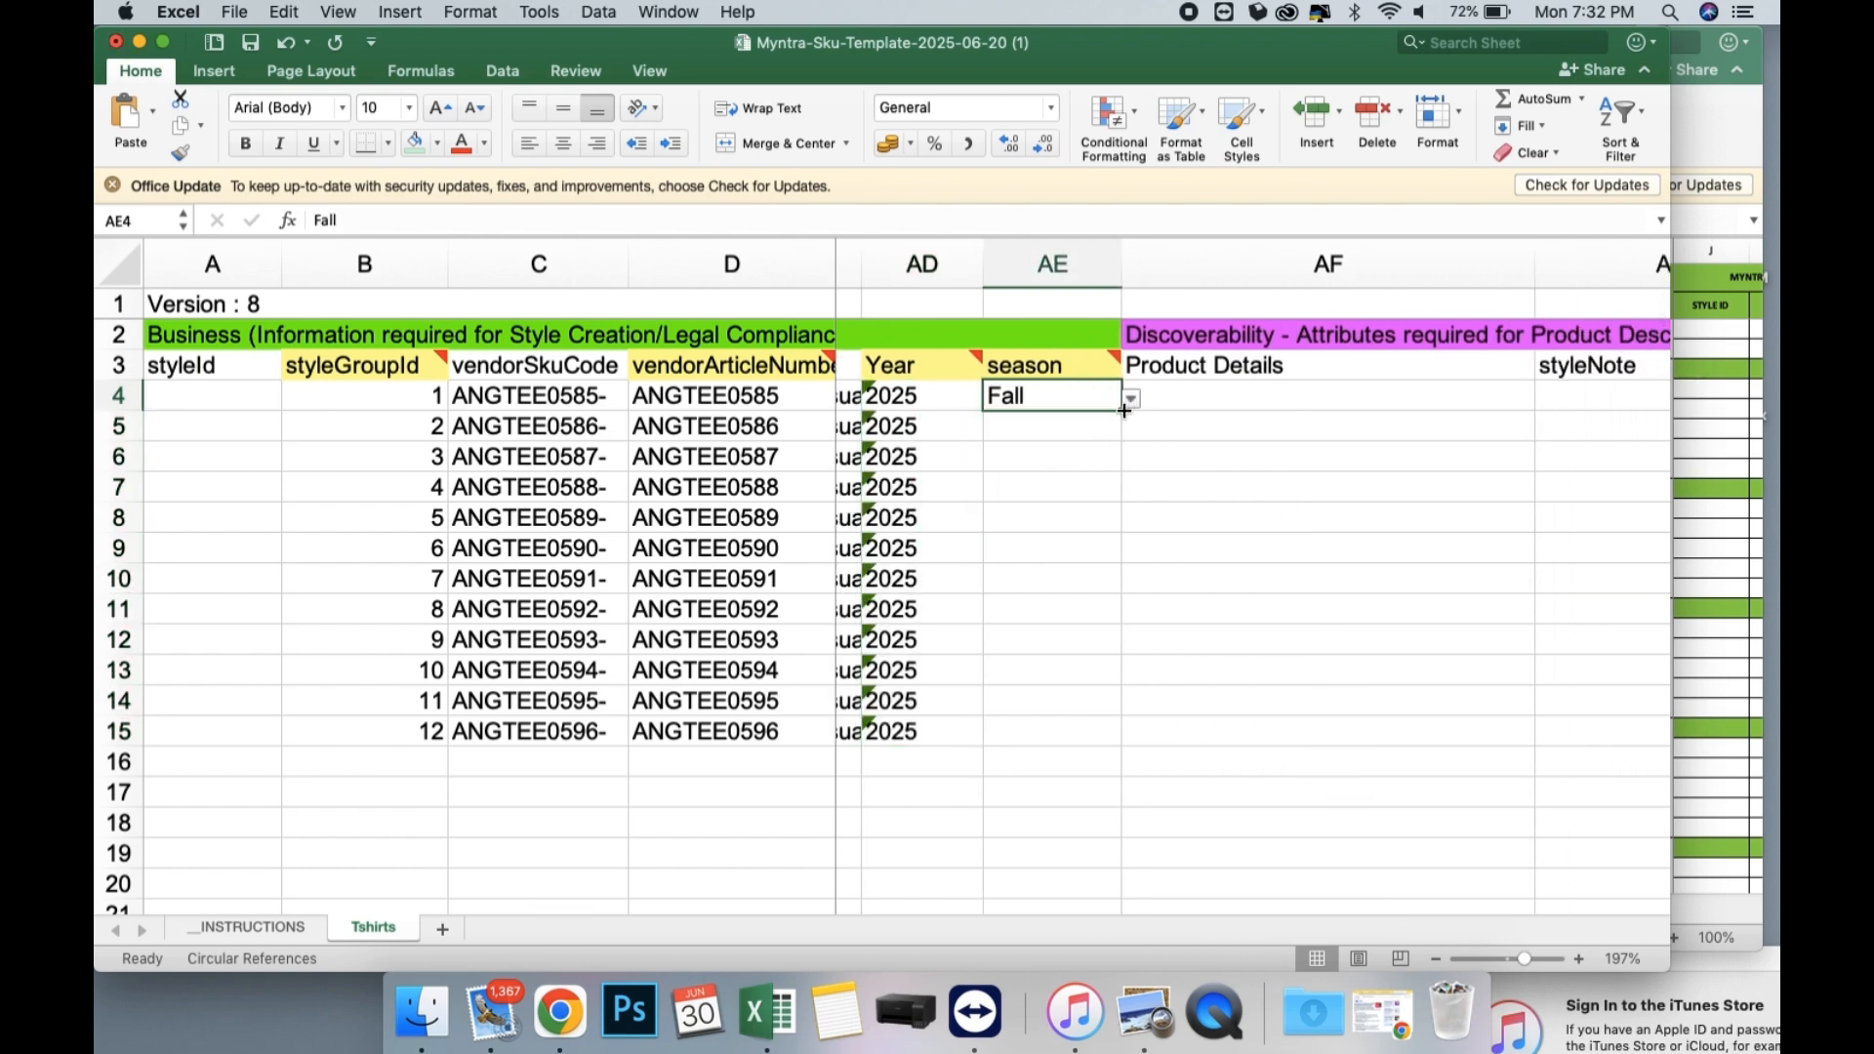
pyautogui.moveTo(1121, 411); pyautogui.dragTo(1106, 747)
# Enter "Wear this Angloindu Maternity tshirt during your pregnancy journey." as the Product Details text in AF4.
pyautogui.click(1255, 396)
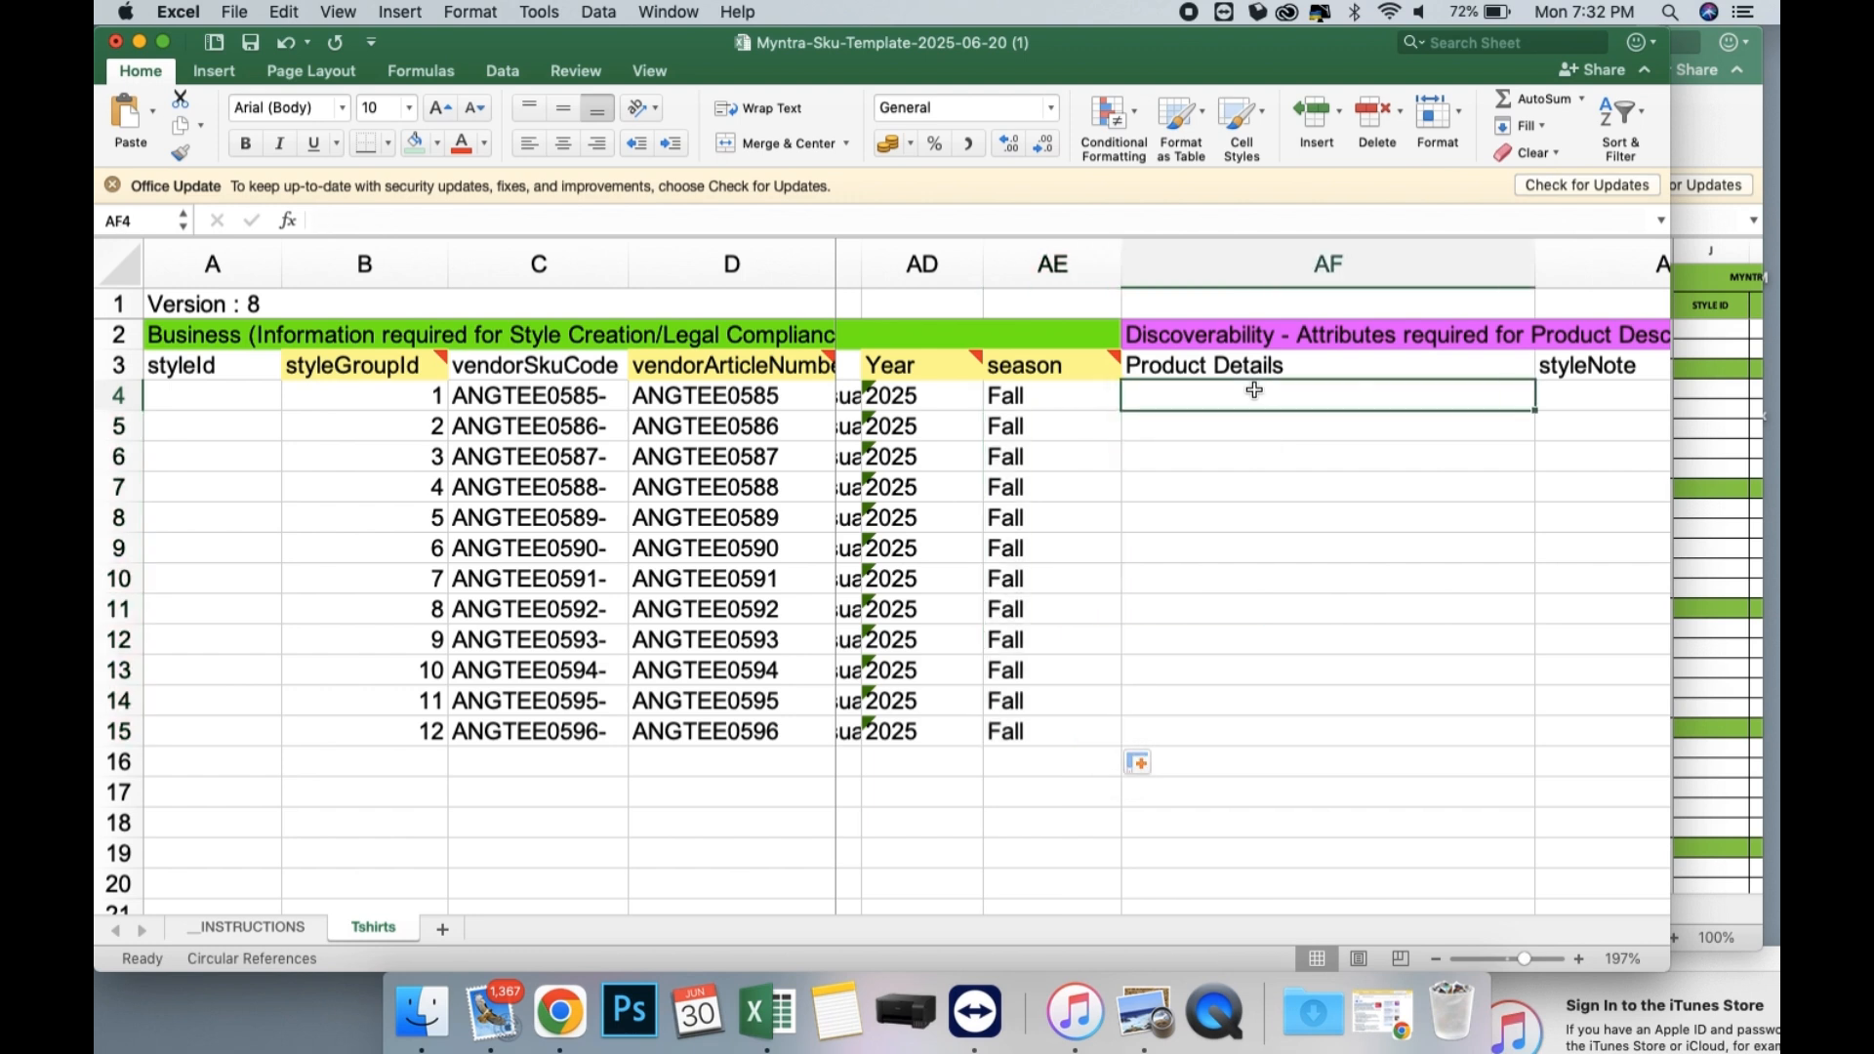
pyautogui.hscroll(2, 1254, 391)
pyautogui.hscroll(1, 1254, 391)
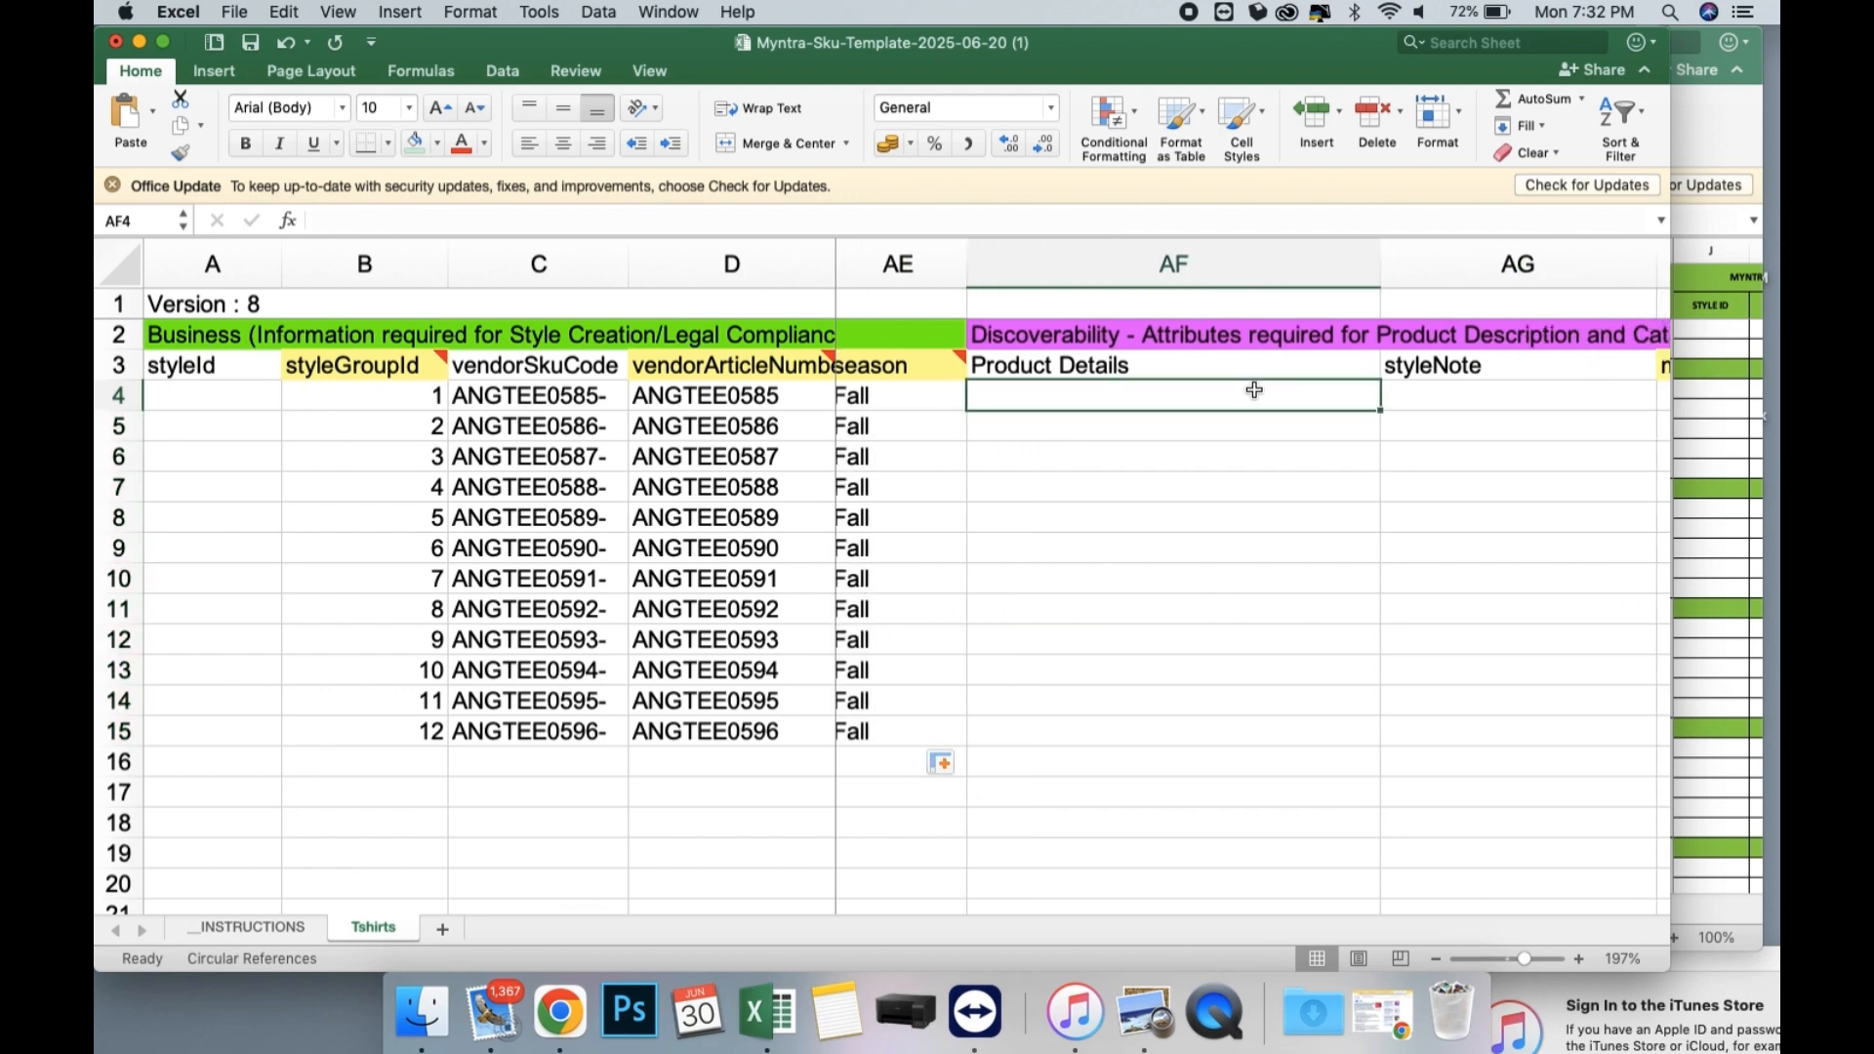
pyautogui.write('WEAR')
pyautogui.press('BackSpace')
pyautogui.press('BackSpace')
pyautogui.press('BackSpace')
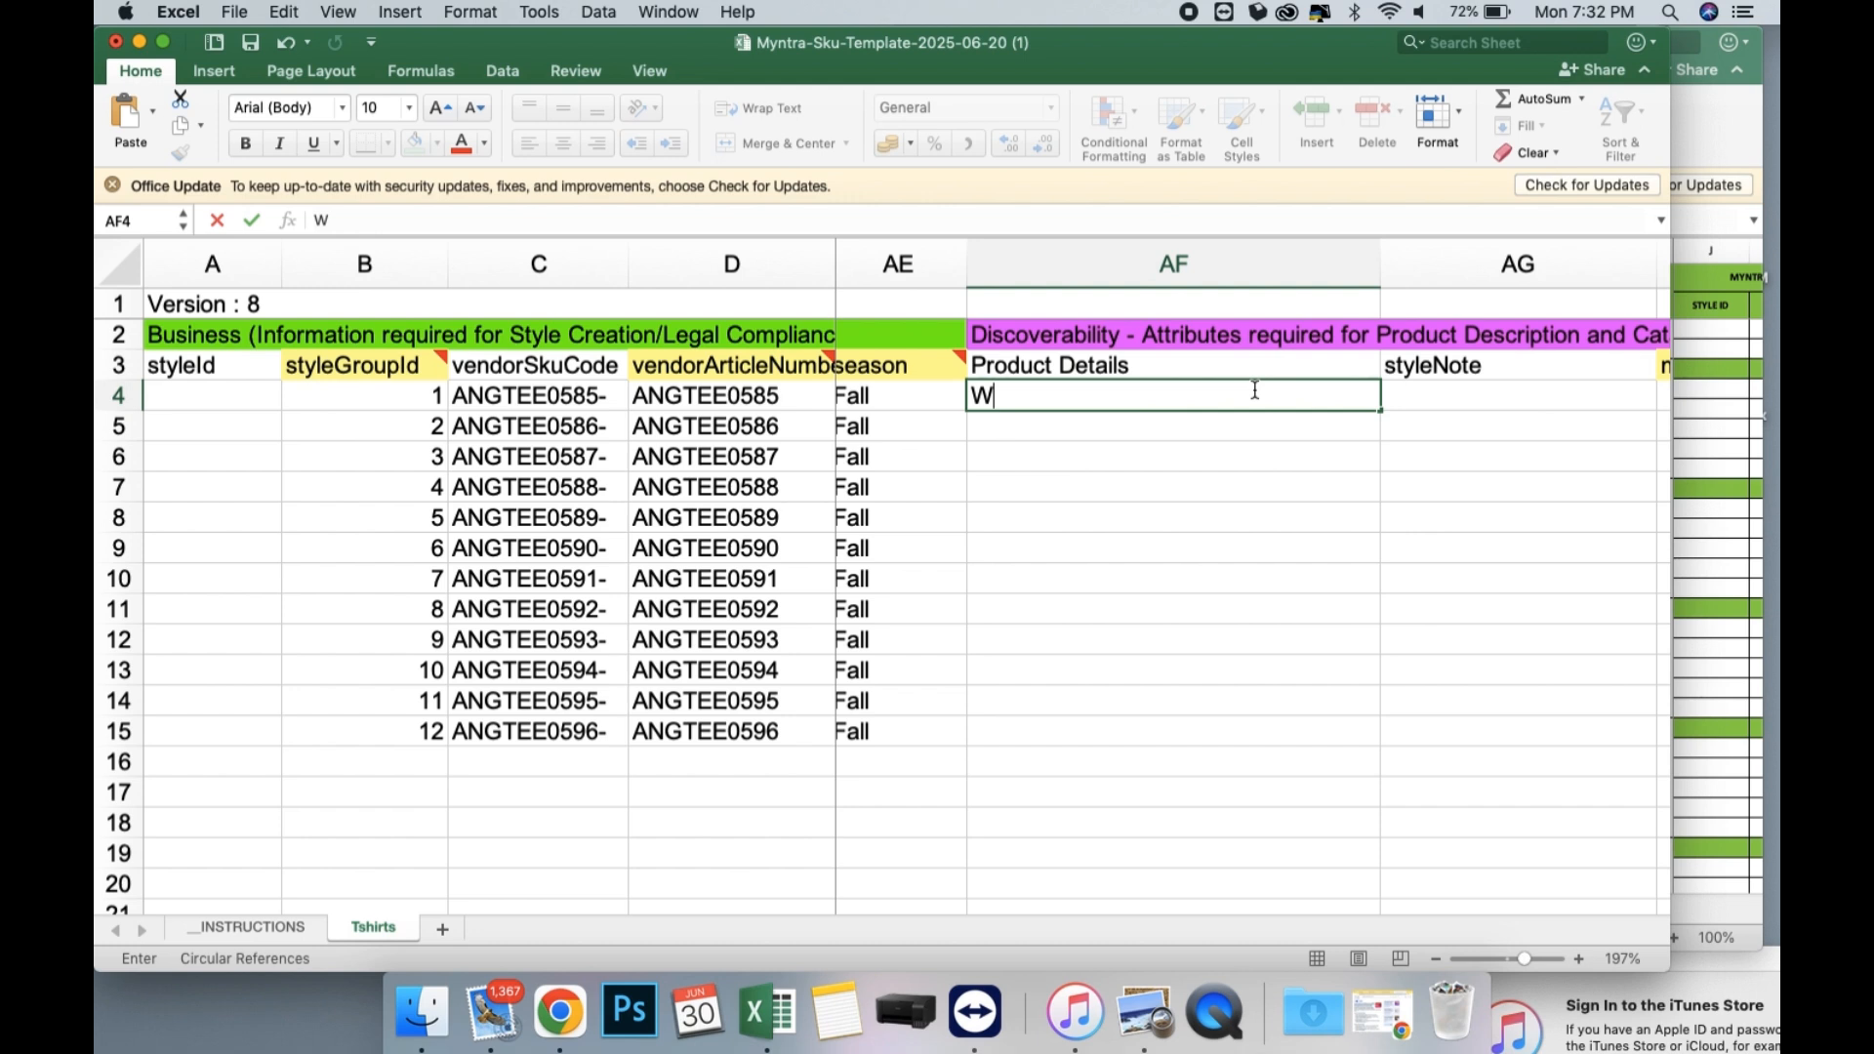
pyautogui.write('ear this An')
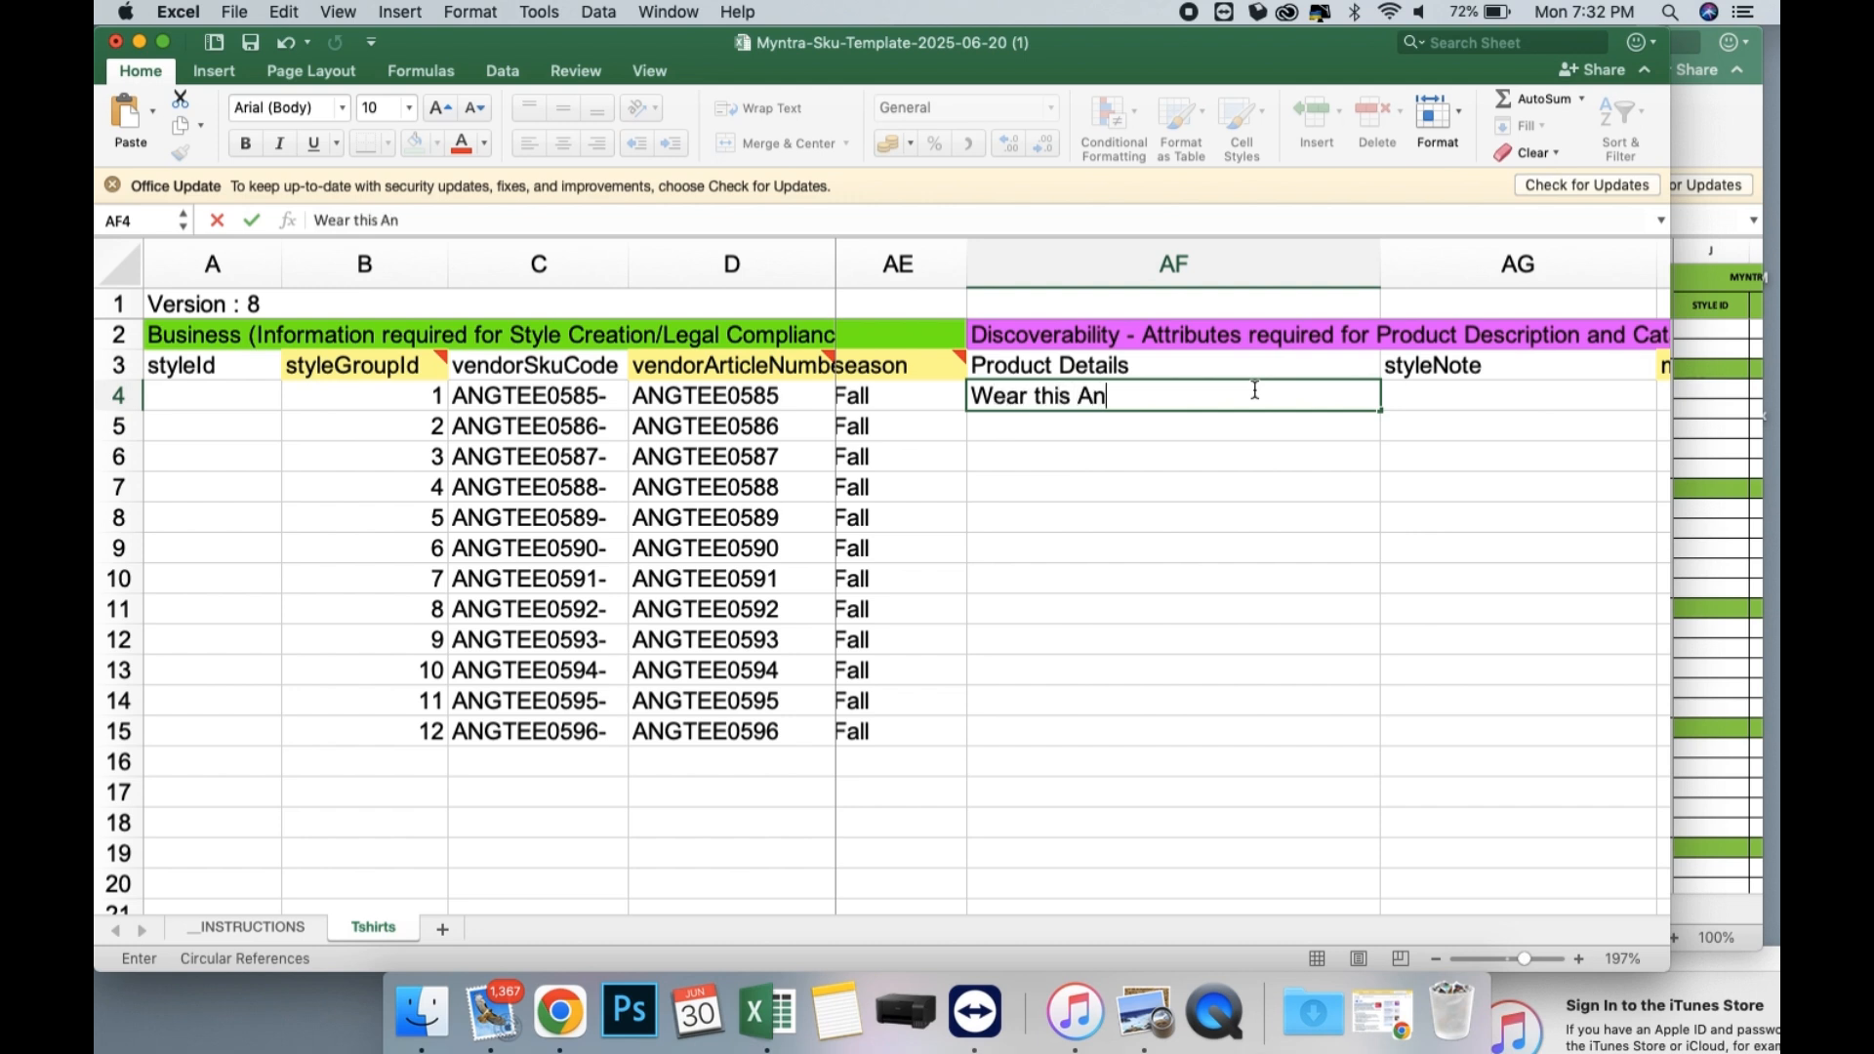
pyautogui.write('gloindu Mat')
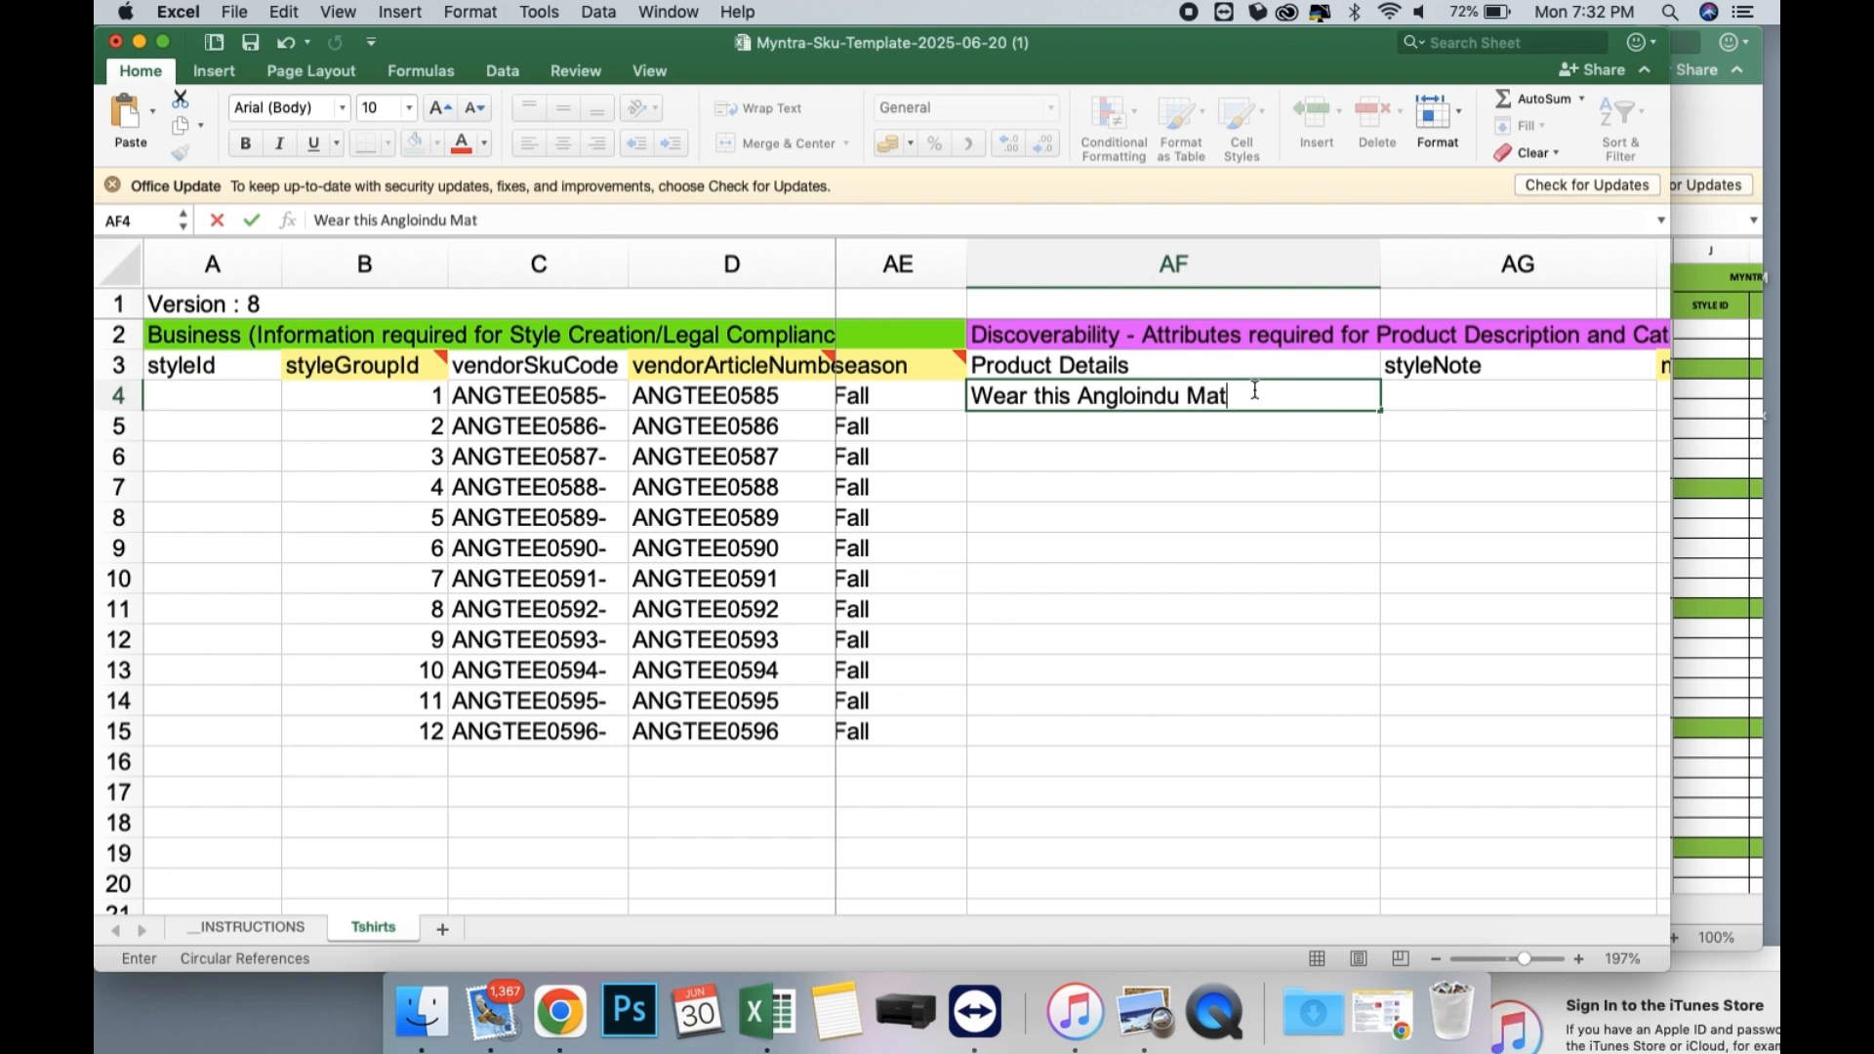
pyautogui.write('ernuty')
pyautogui.write('ity')
pyautogui.write(' thi')
pyautogui.write('rt during ')
pyautogui.write('ou')
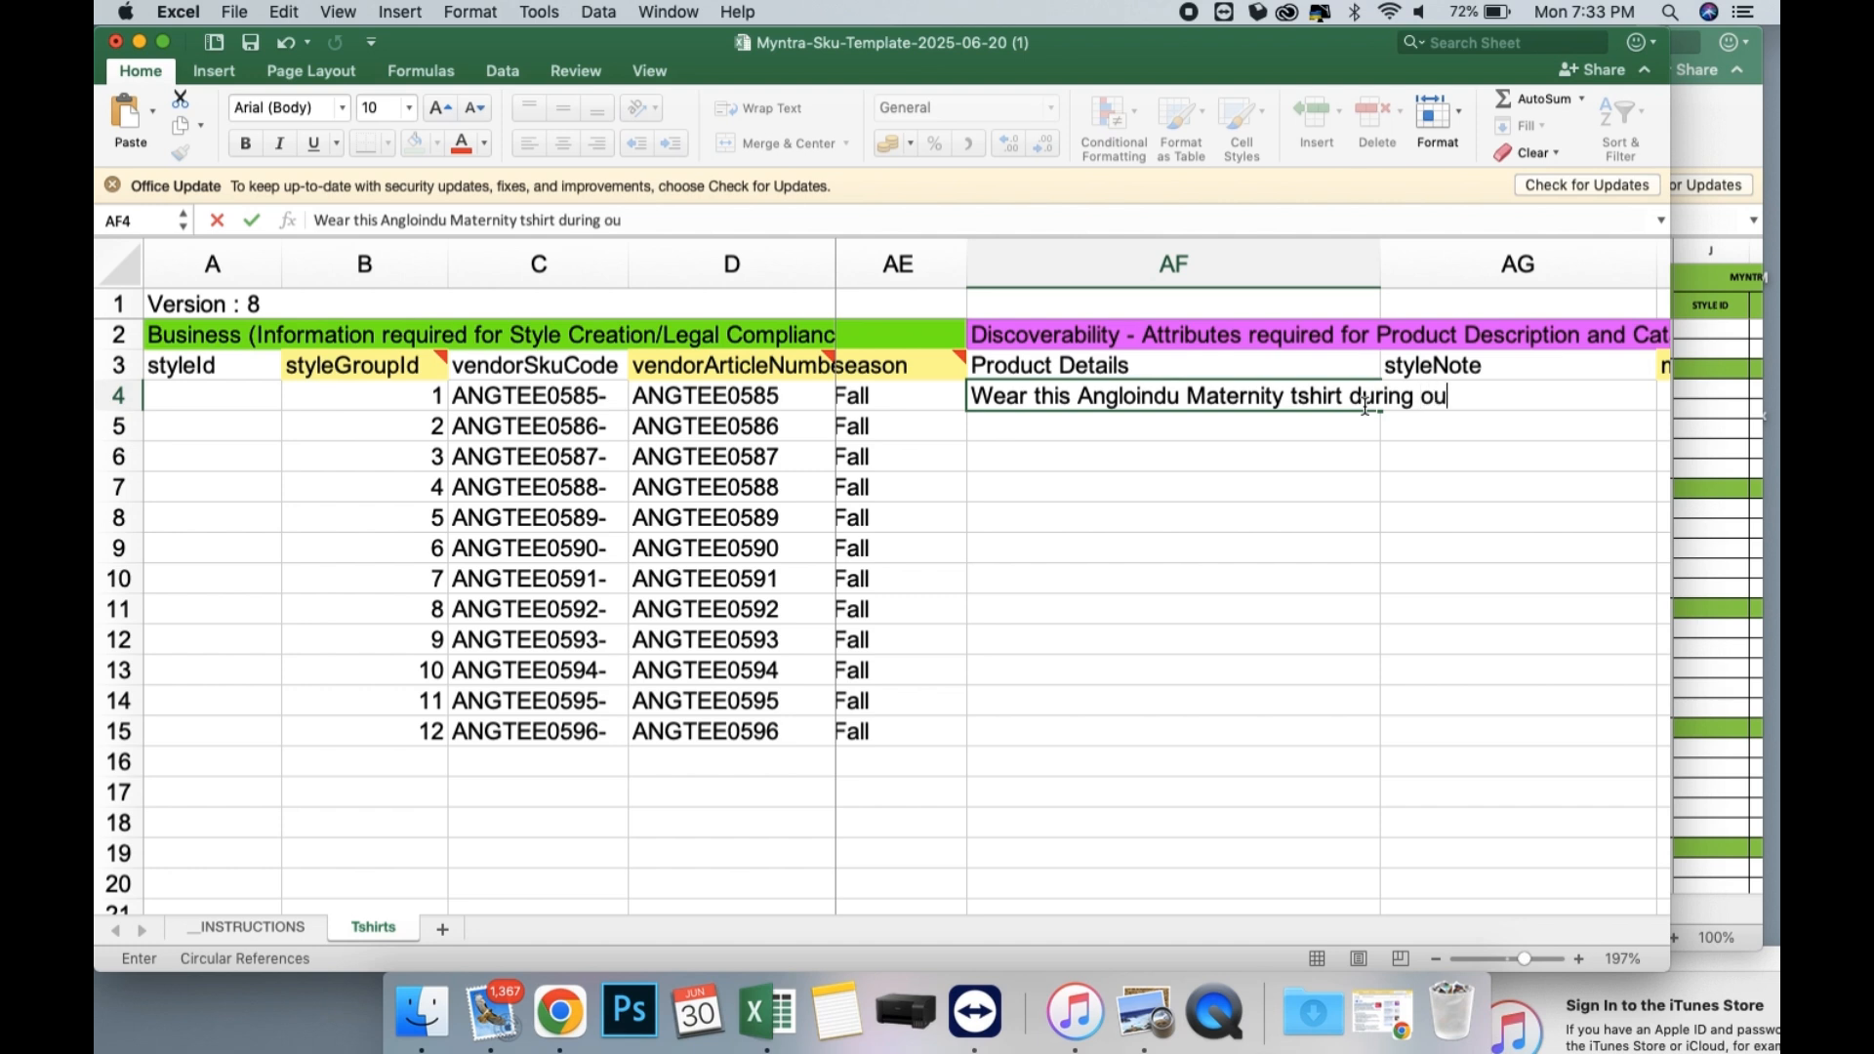
pyautogui.press('BackSpace')
pyautogui.press('BackSpace')
pyautogui.write('your pregnancy j')
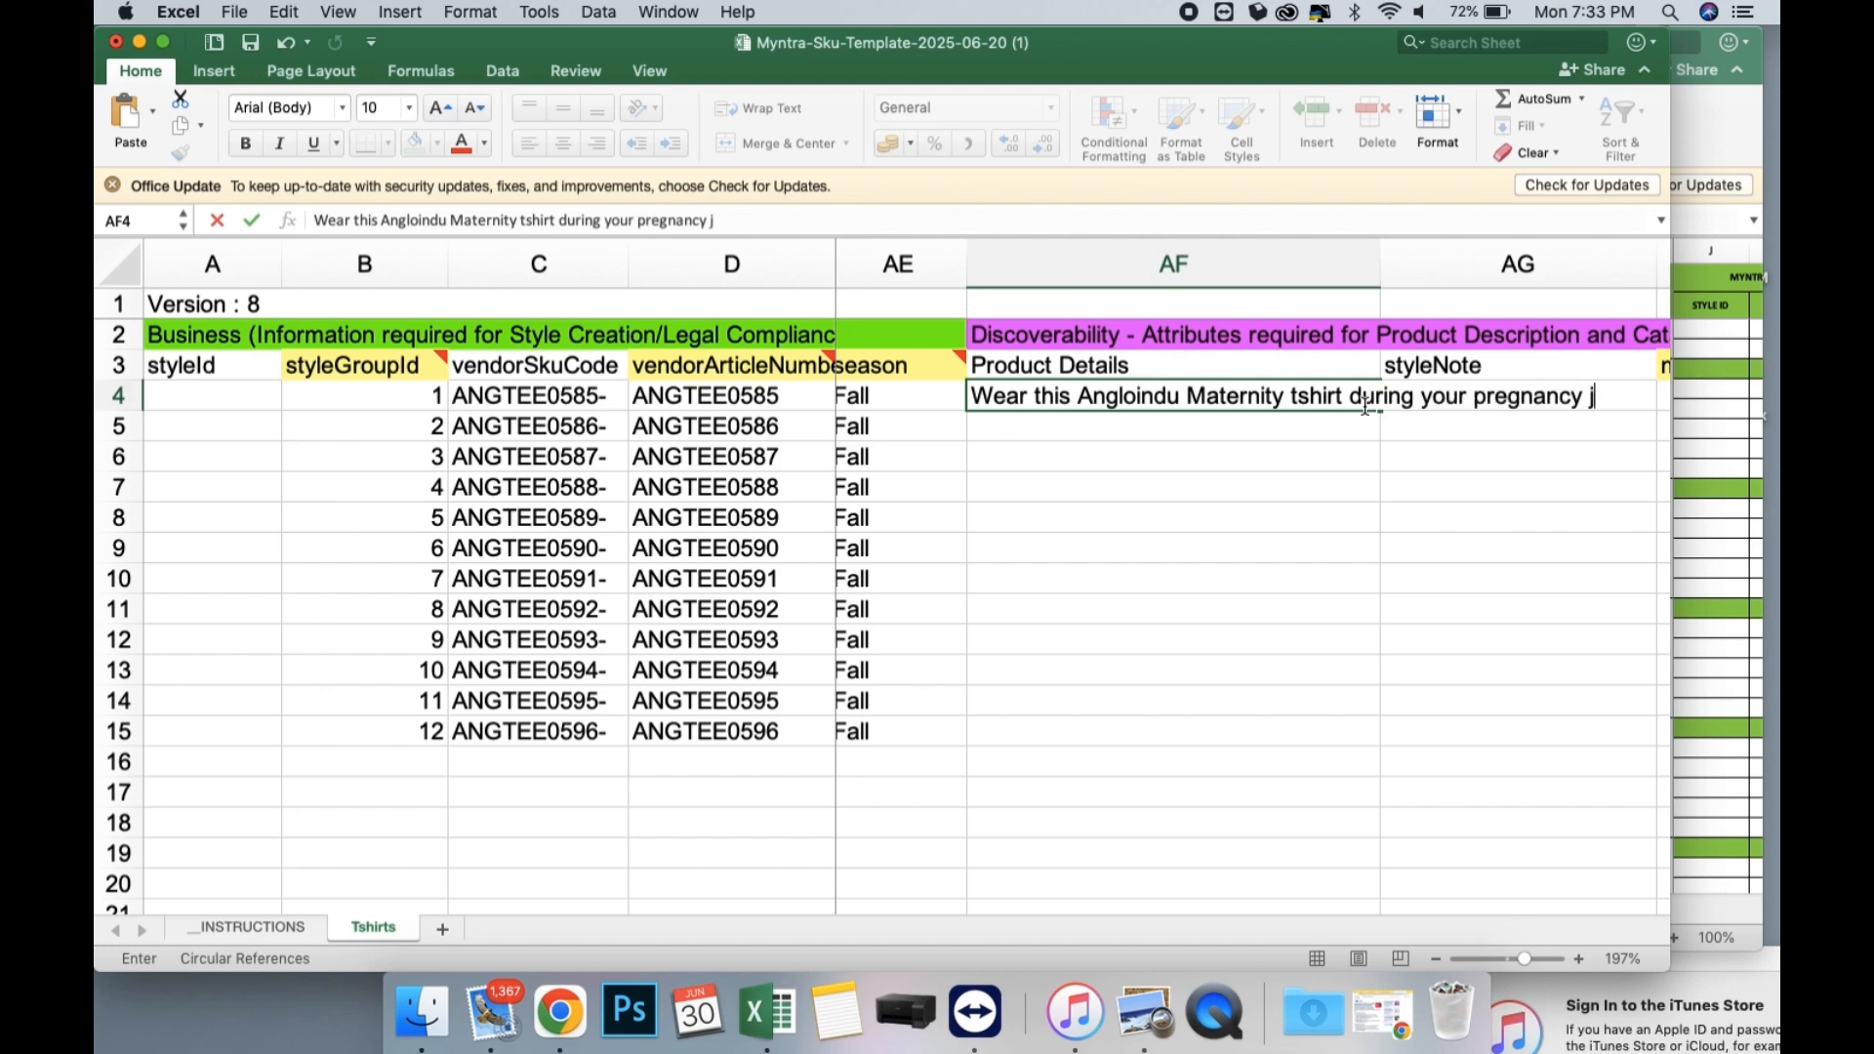
pyautogui.write('ourney.')
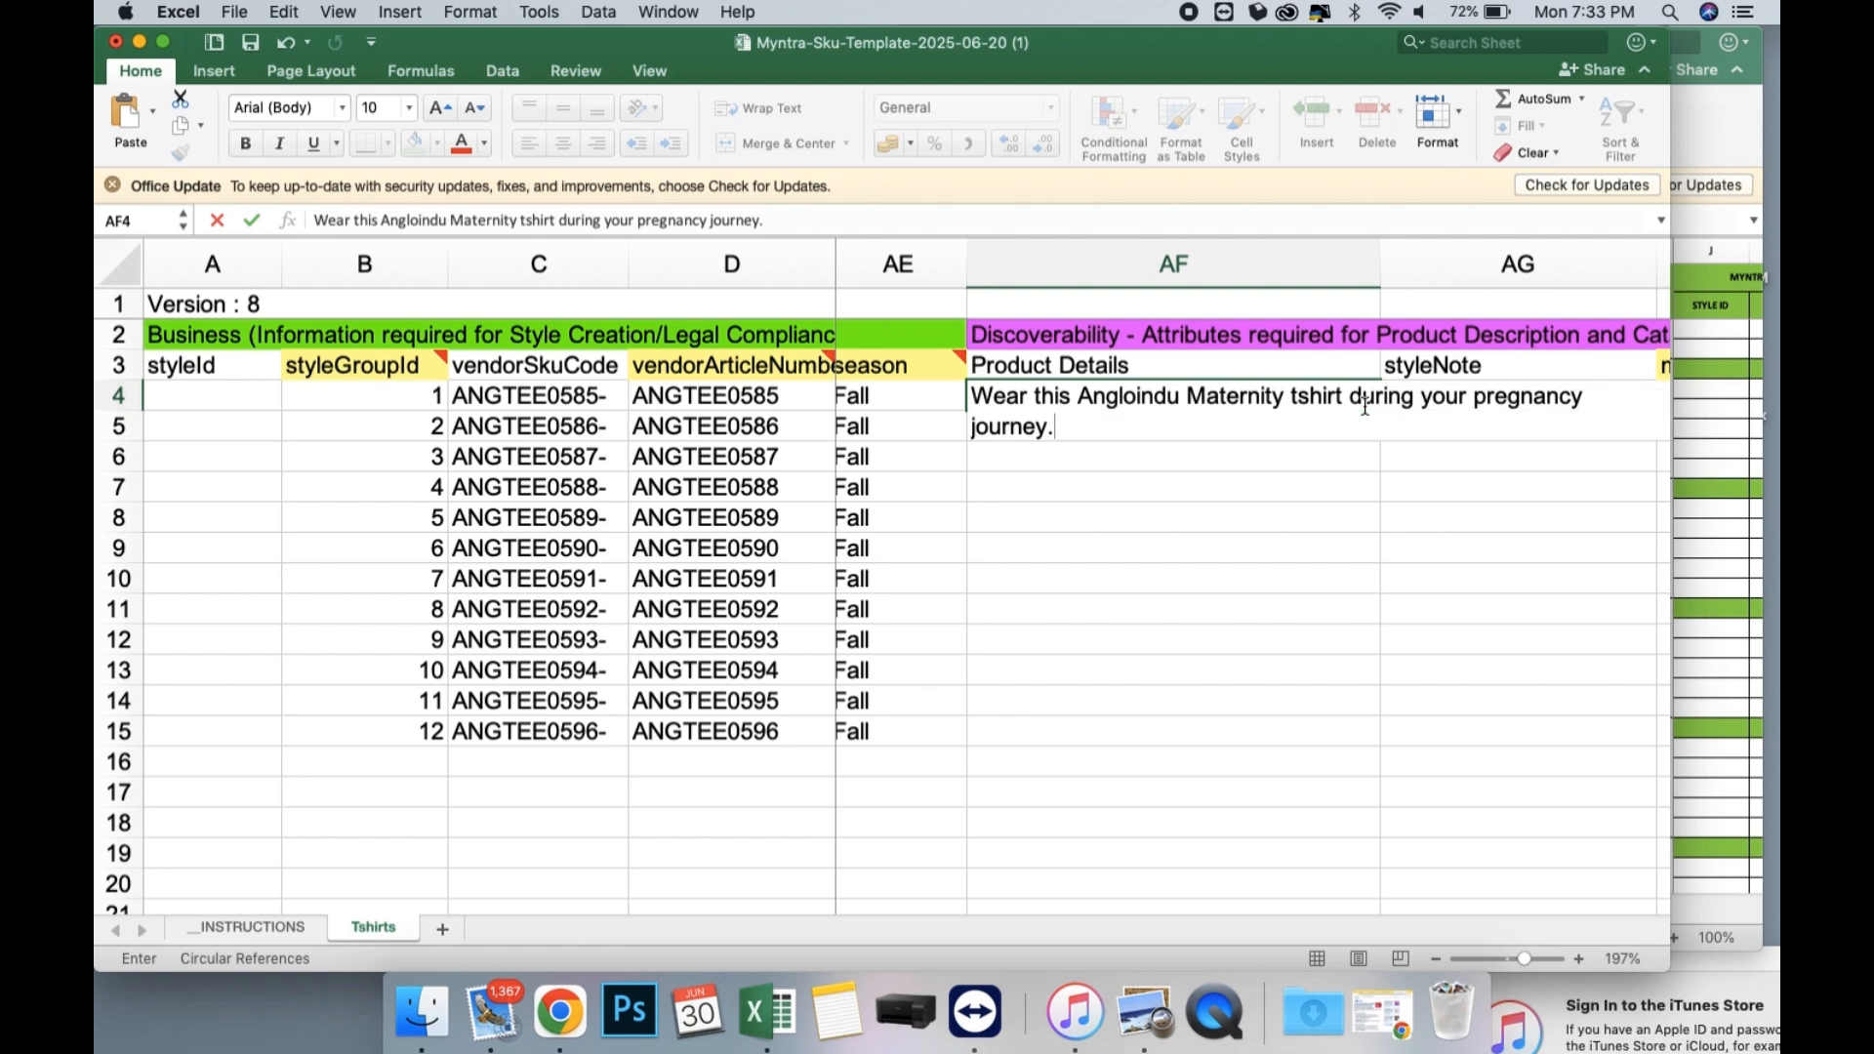
pyautogui.write(' The drop shoul')
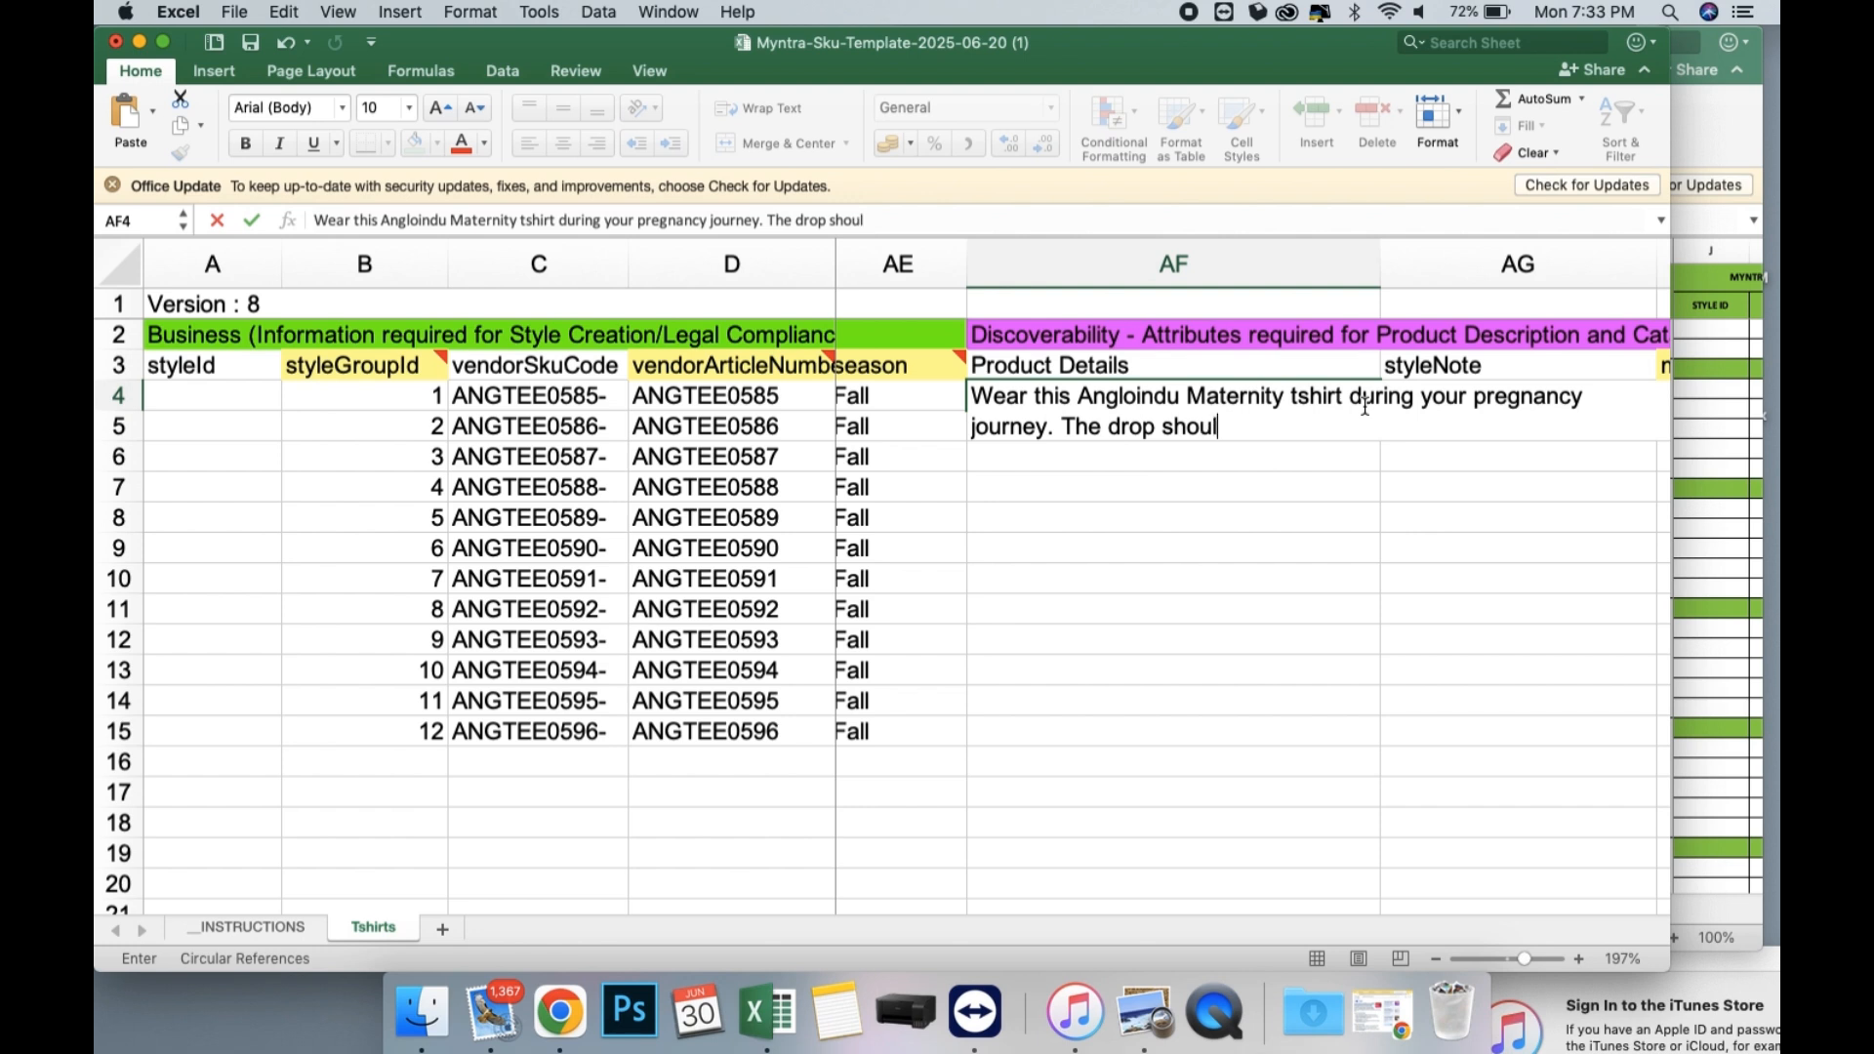
pyautogui.write('der and th')
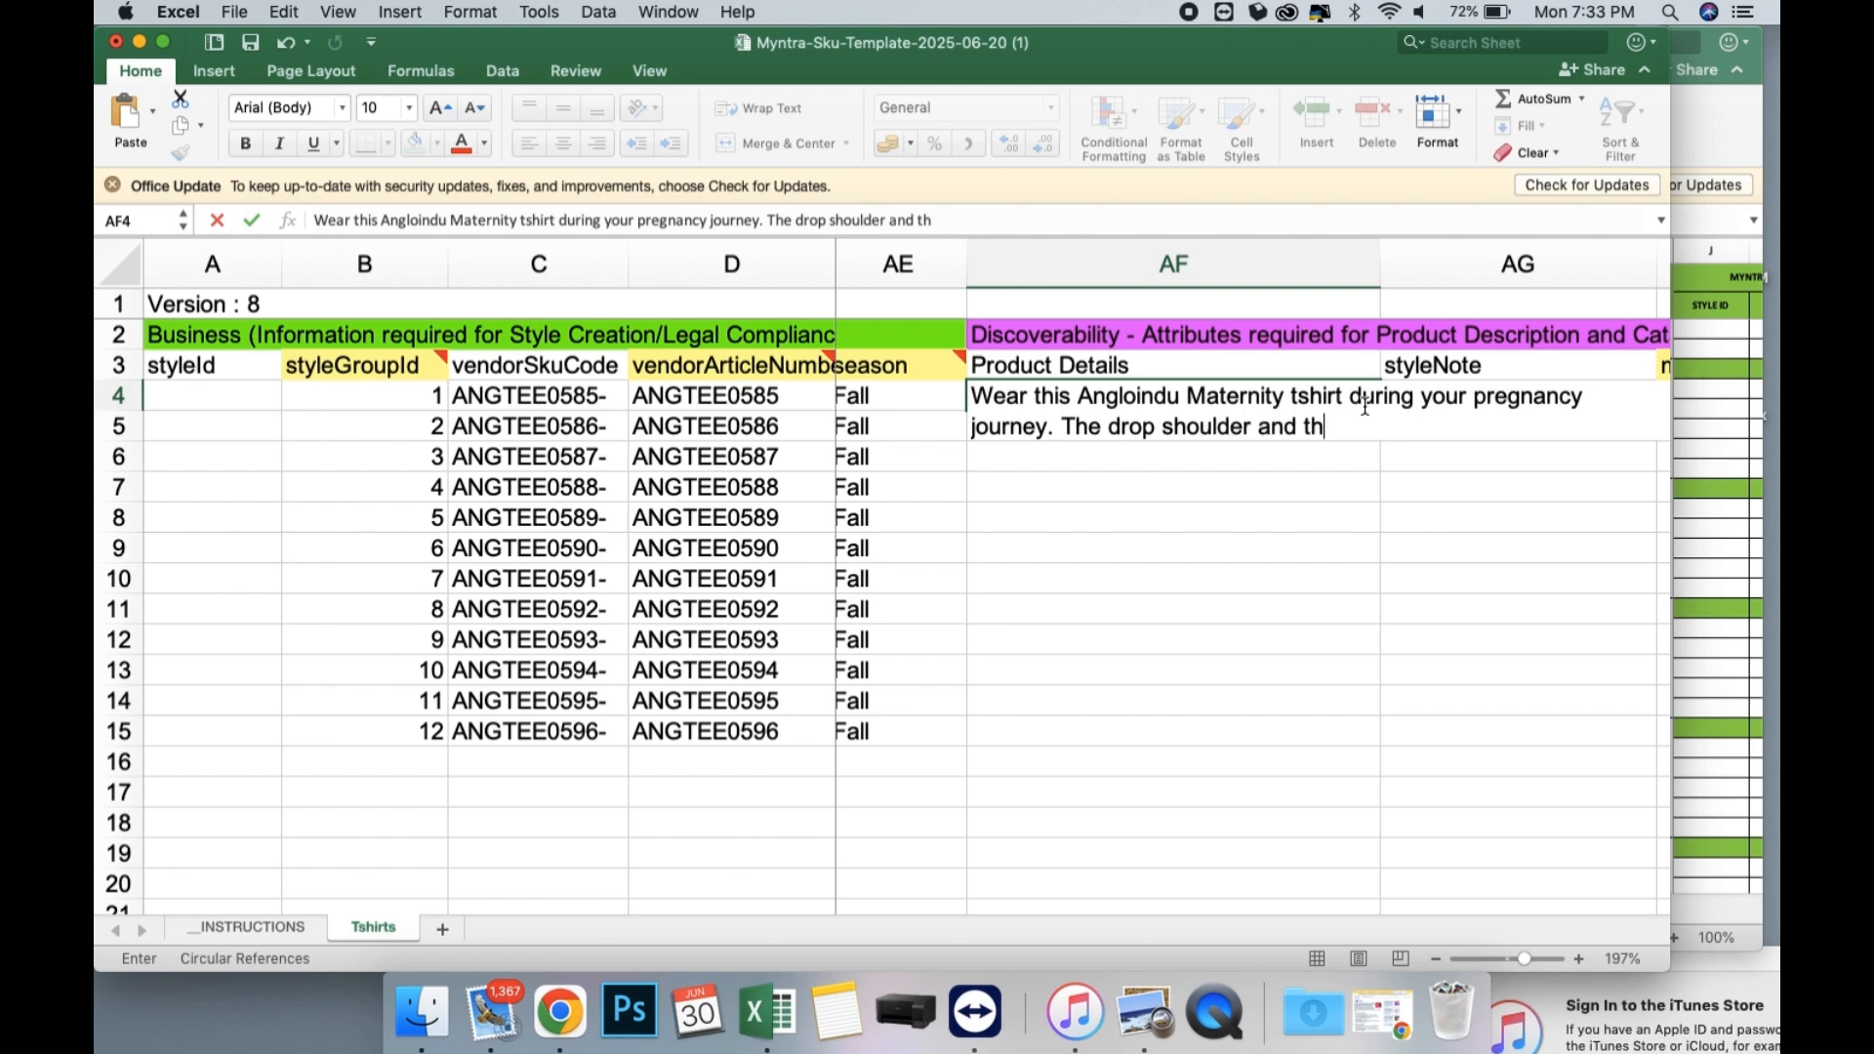
pyautogui.write('e loose fit gives you the con')
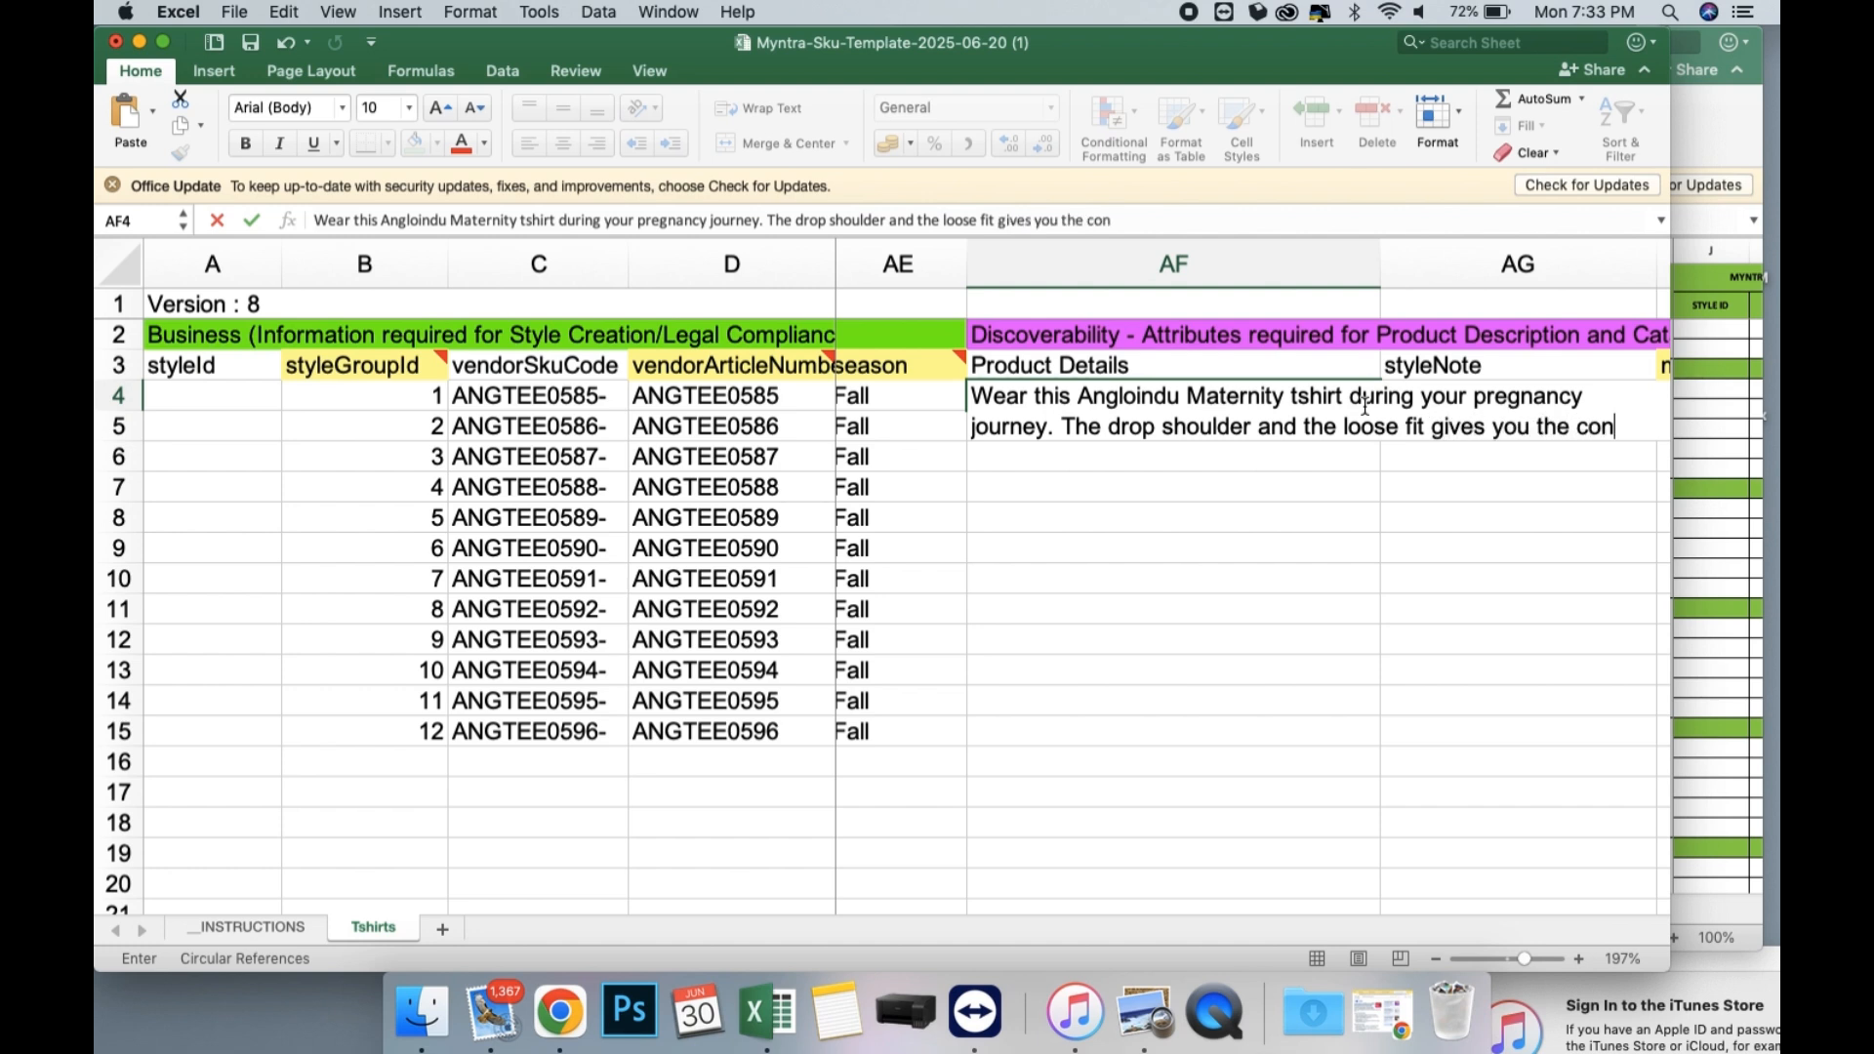
# Continue the Product Details in AF4 with "The drop shoulder and the loose fit gives you the comfort that you are looking for".
pyautogui.press('BackSpace')
pyautogui.write('mfor')
pyautogui.write('t t')
pyautogui.press('BackSpace')
pyautogui.write('tha')
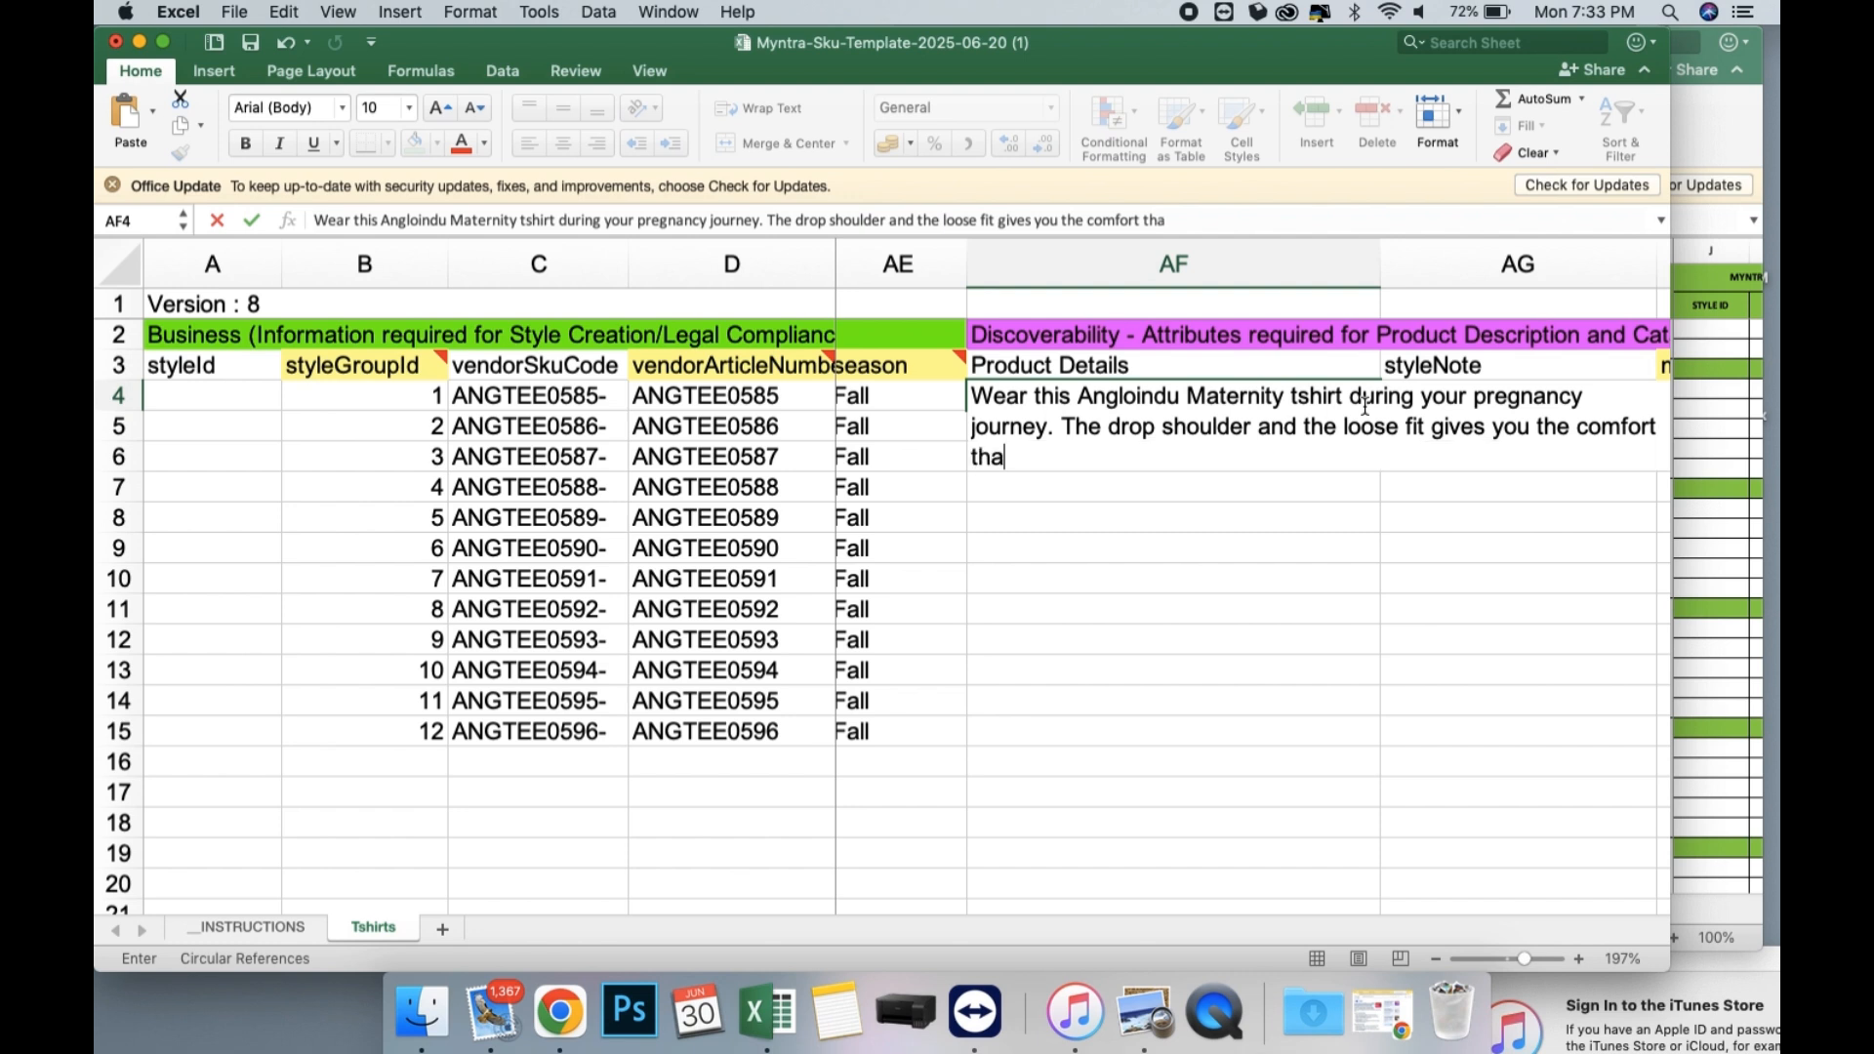
pyautogui.write('t you are looking for')
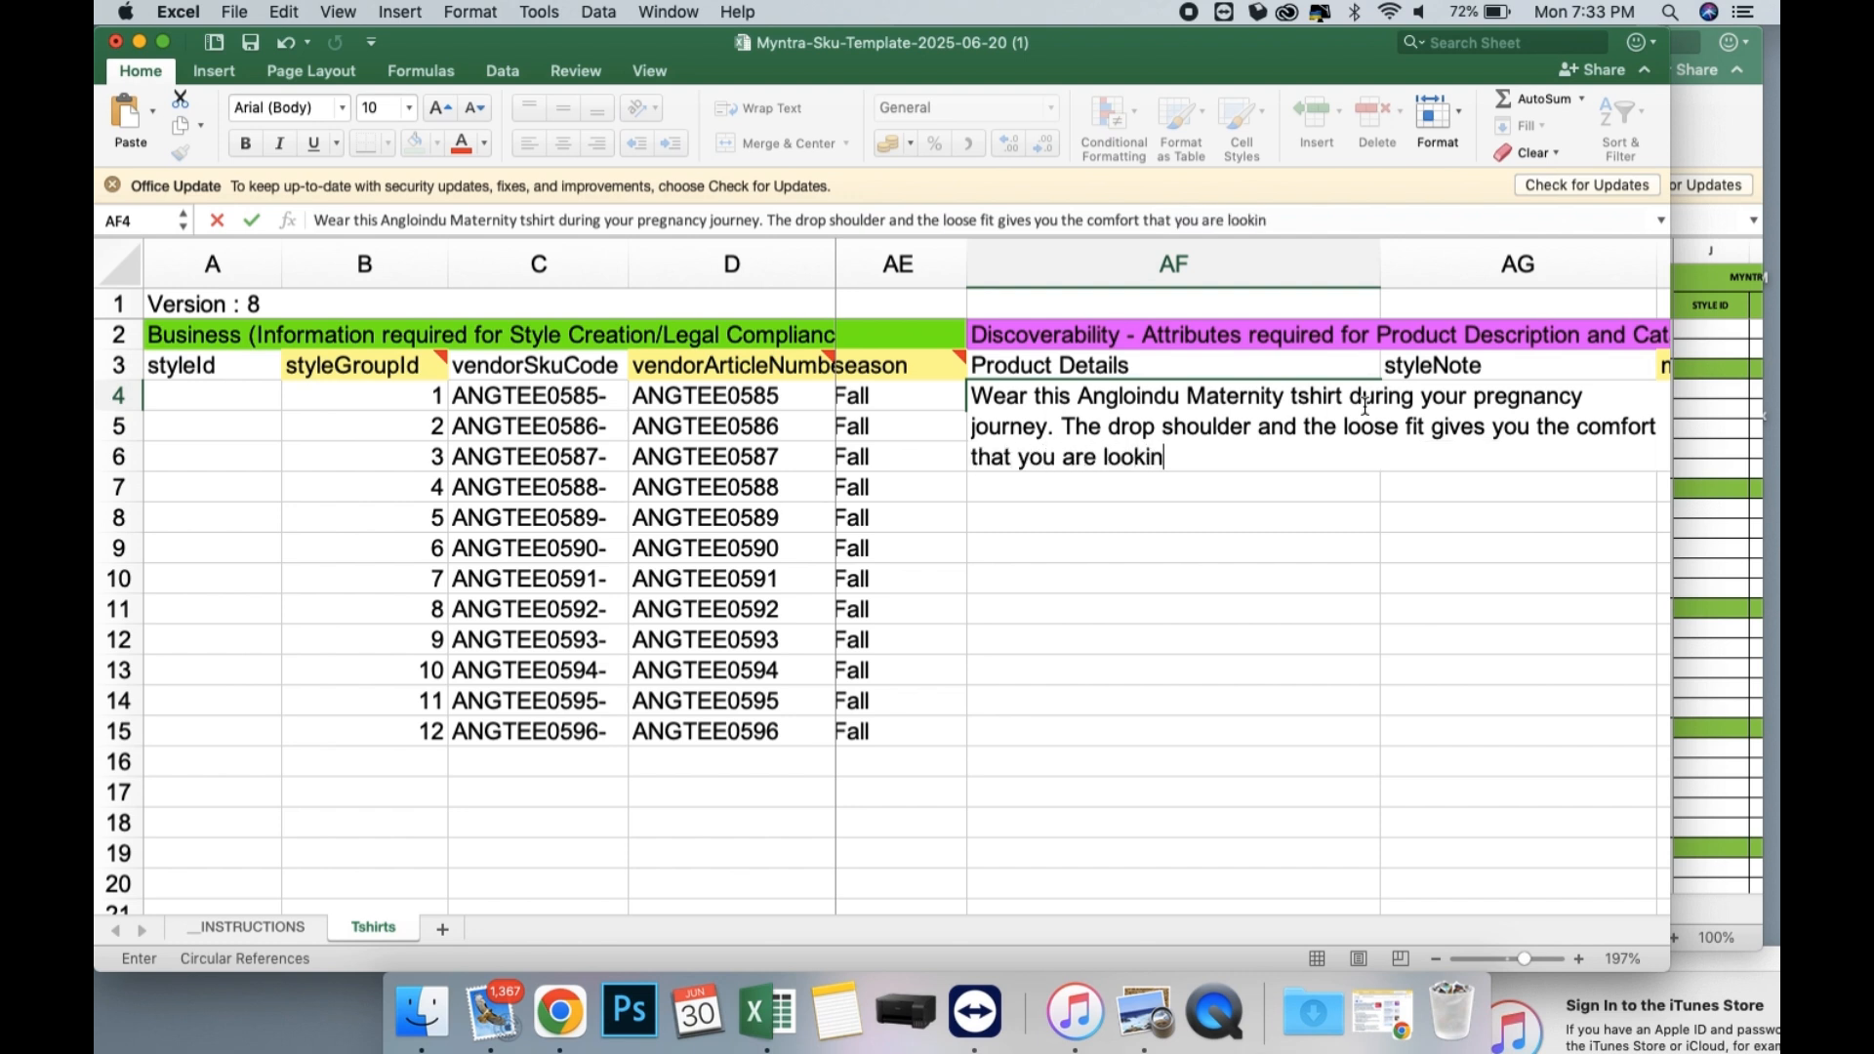
# Enter "Wear this tshirt with a smocked pant, to give it a chic look" as the styleNote in AG4.
pyautogui.write('W')
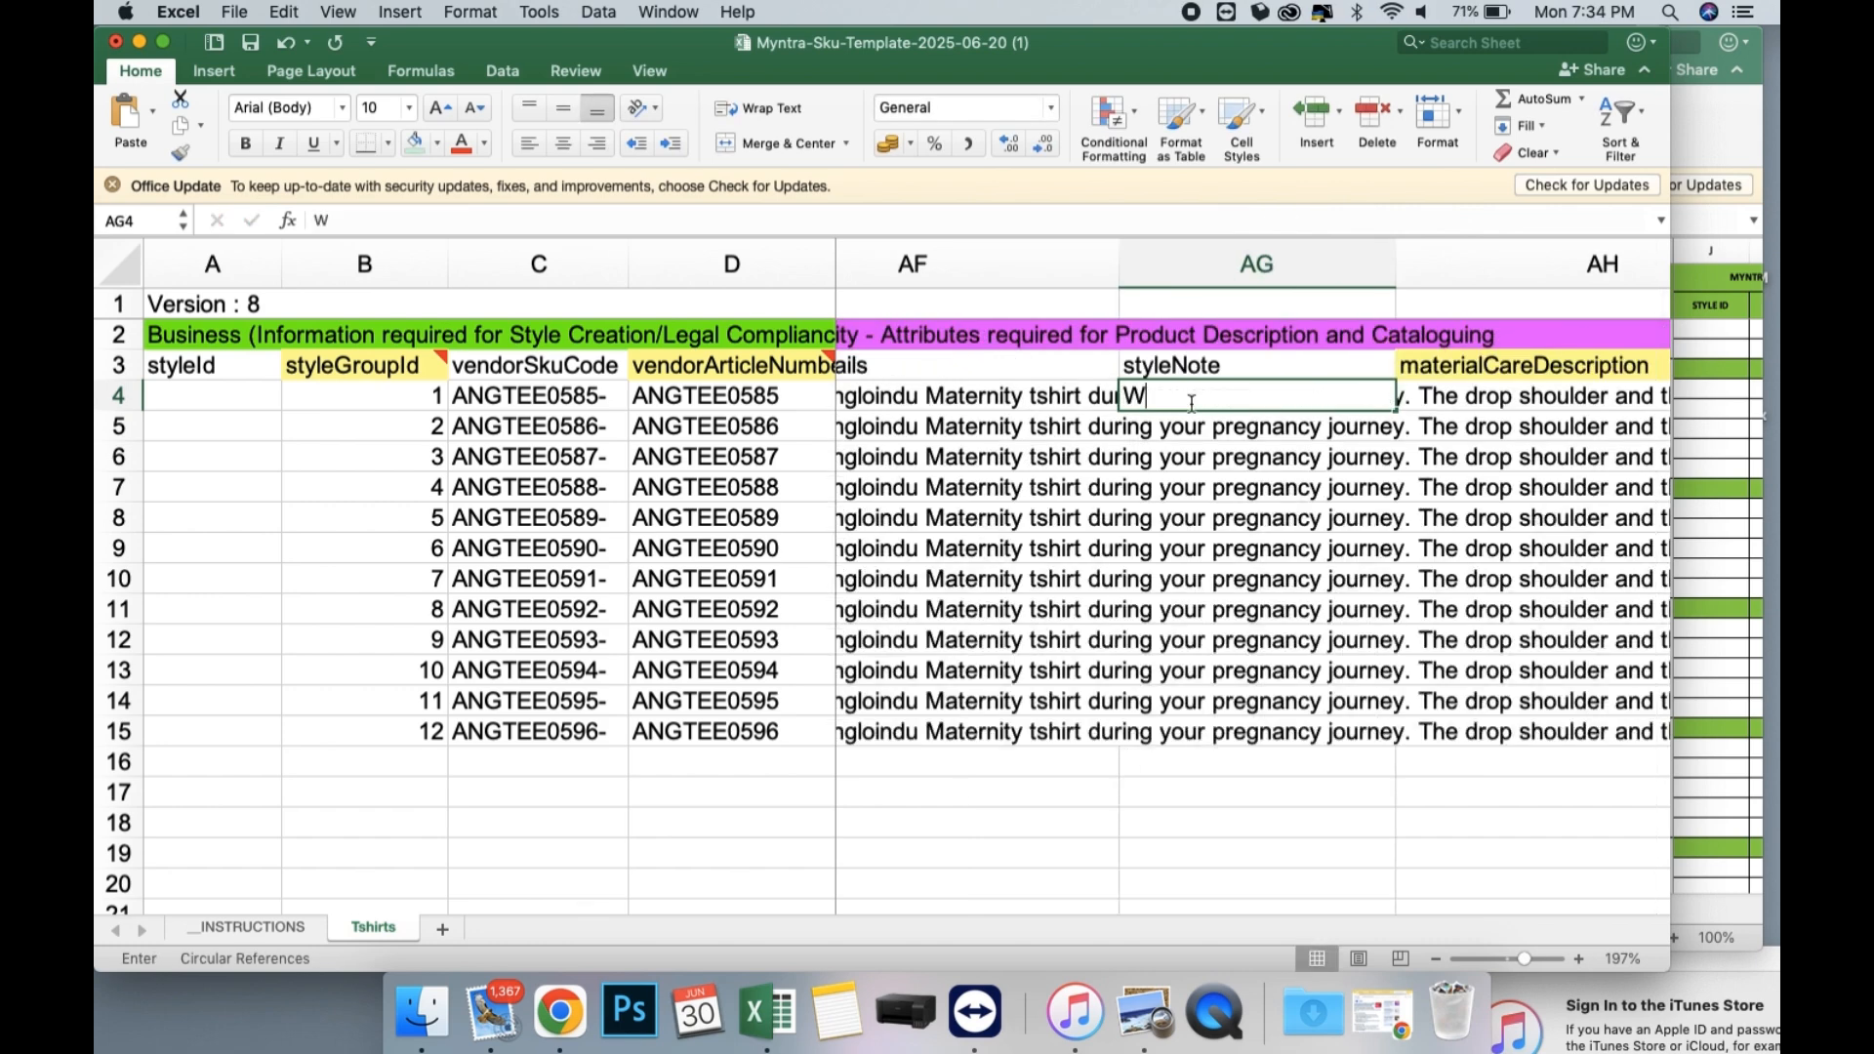
pyautogui.write('ear this')
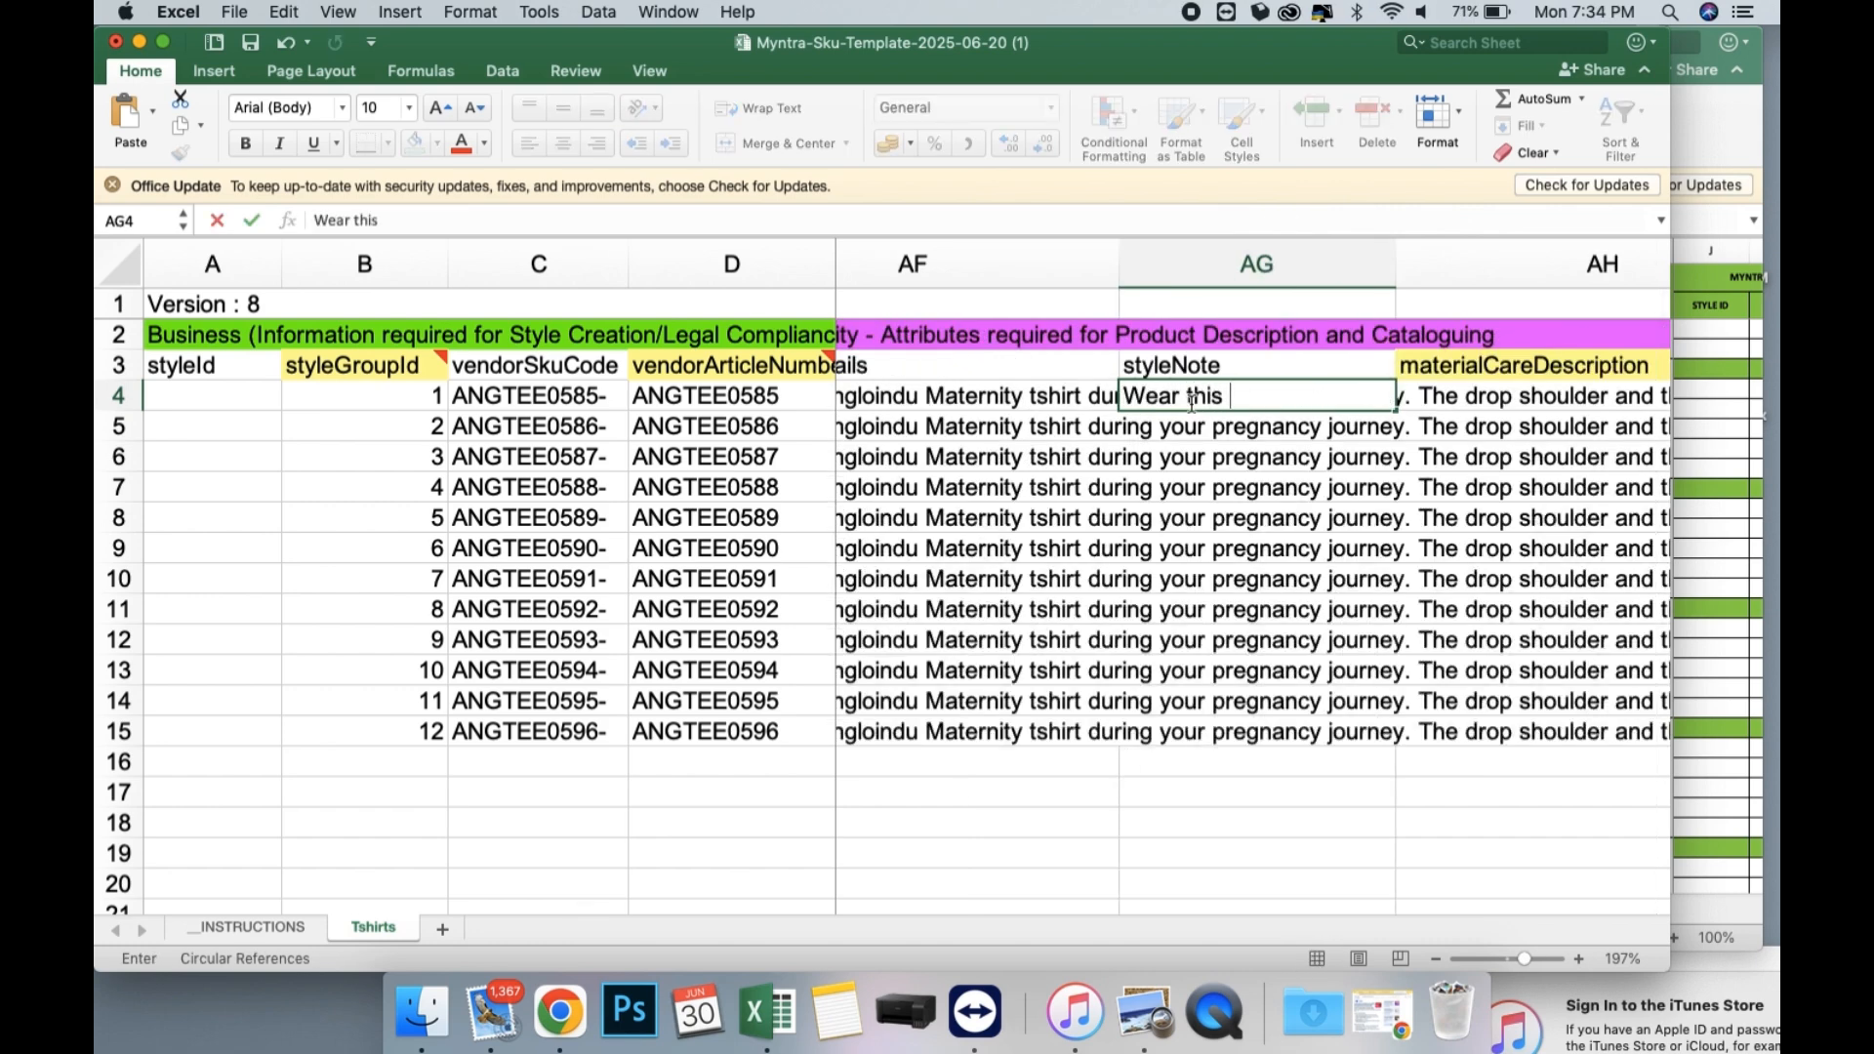
pyautogui.write(' tshirt with a')
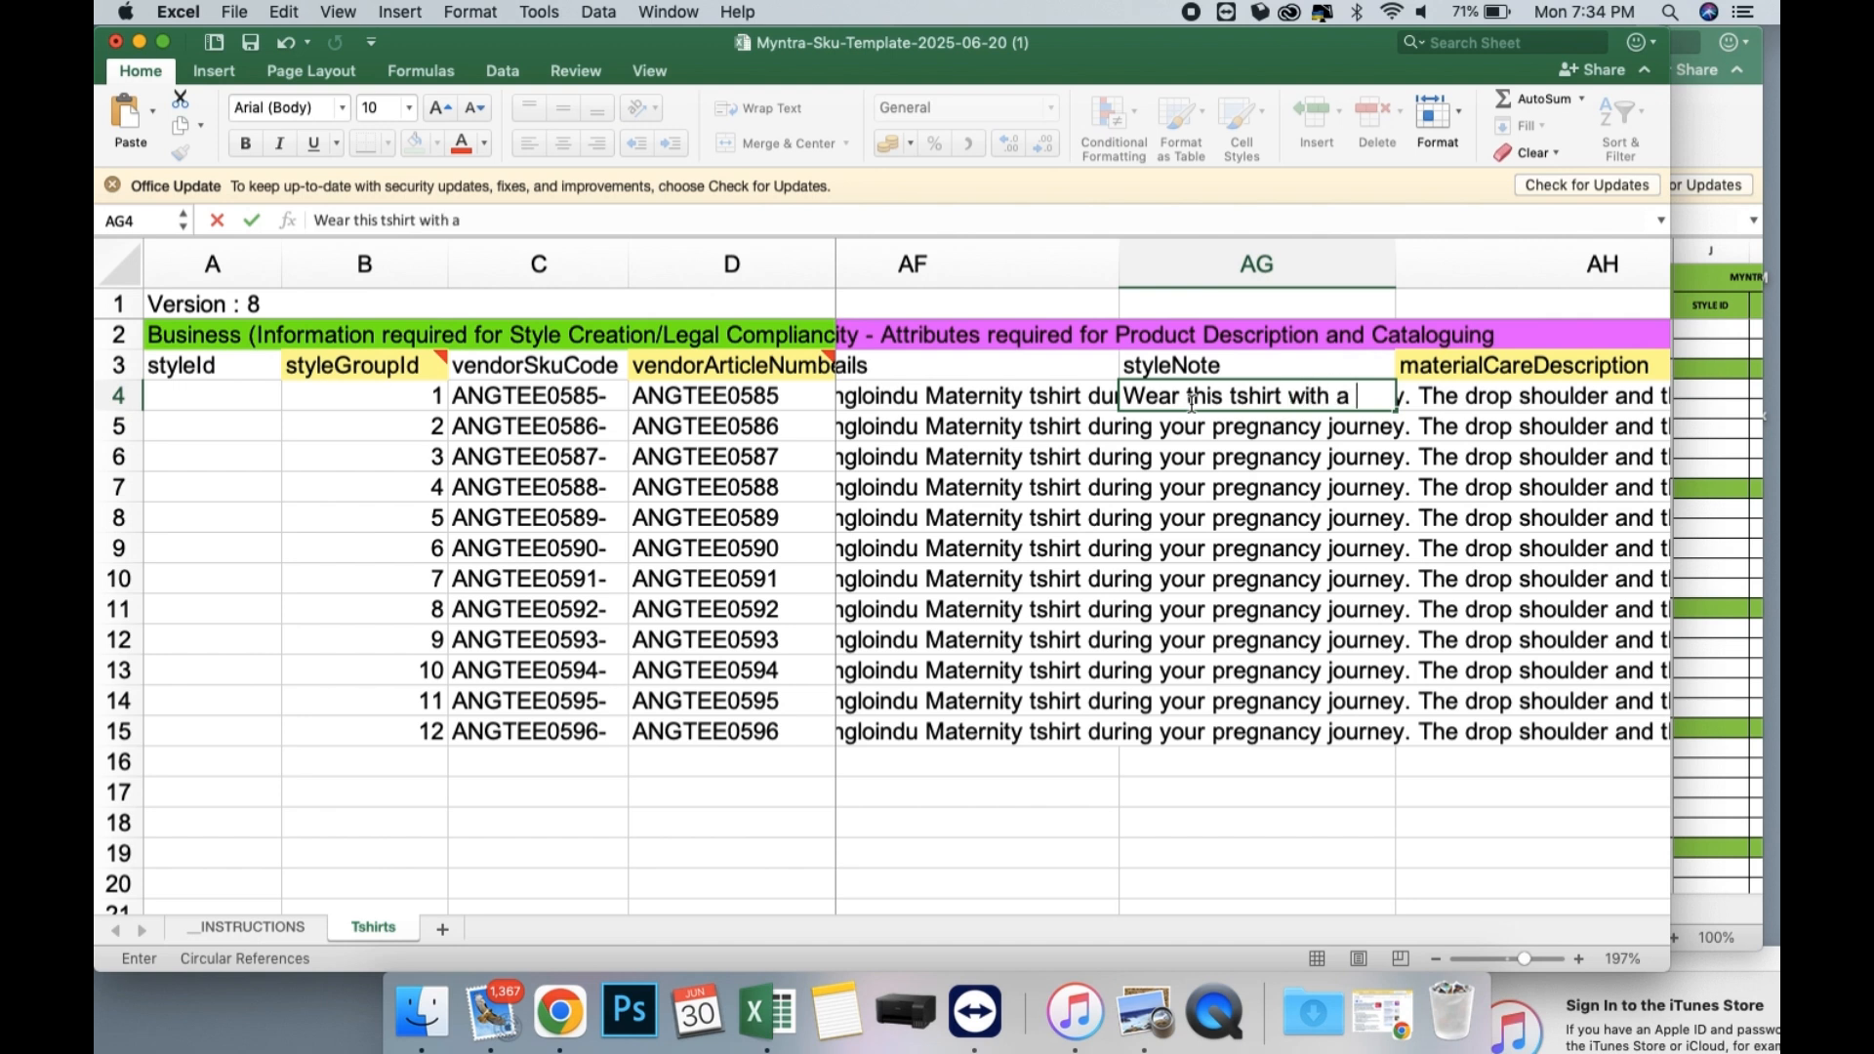
pyautogui.write(' smocked')
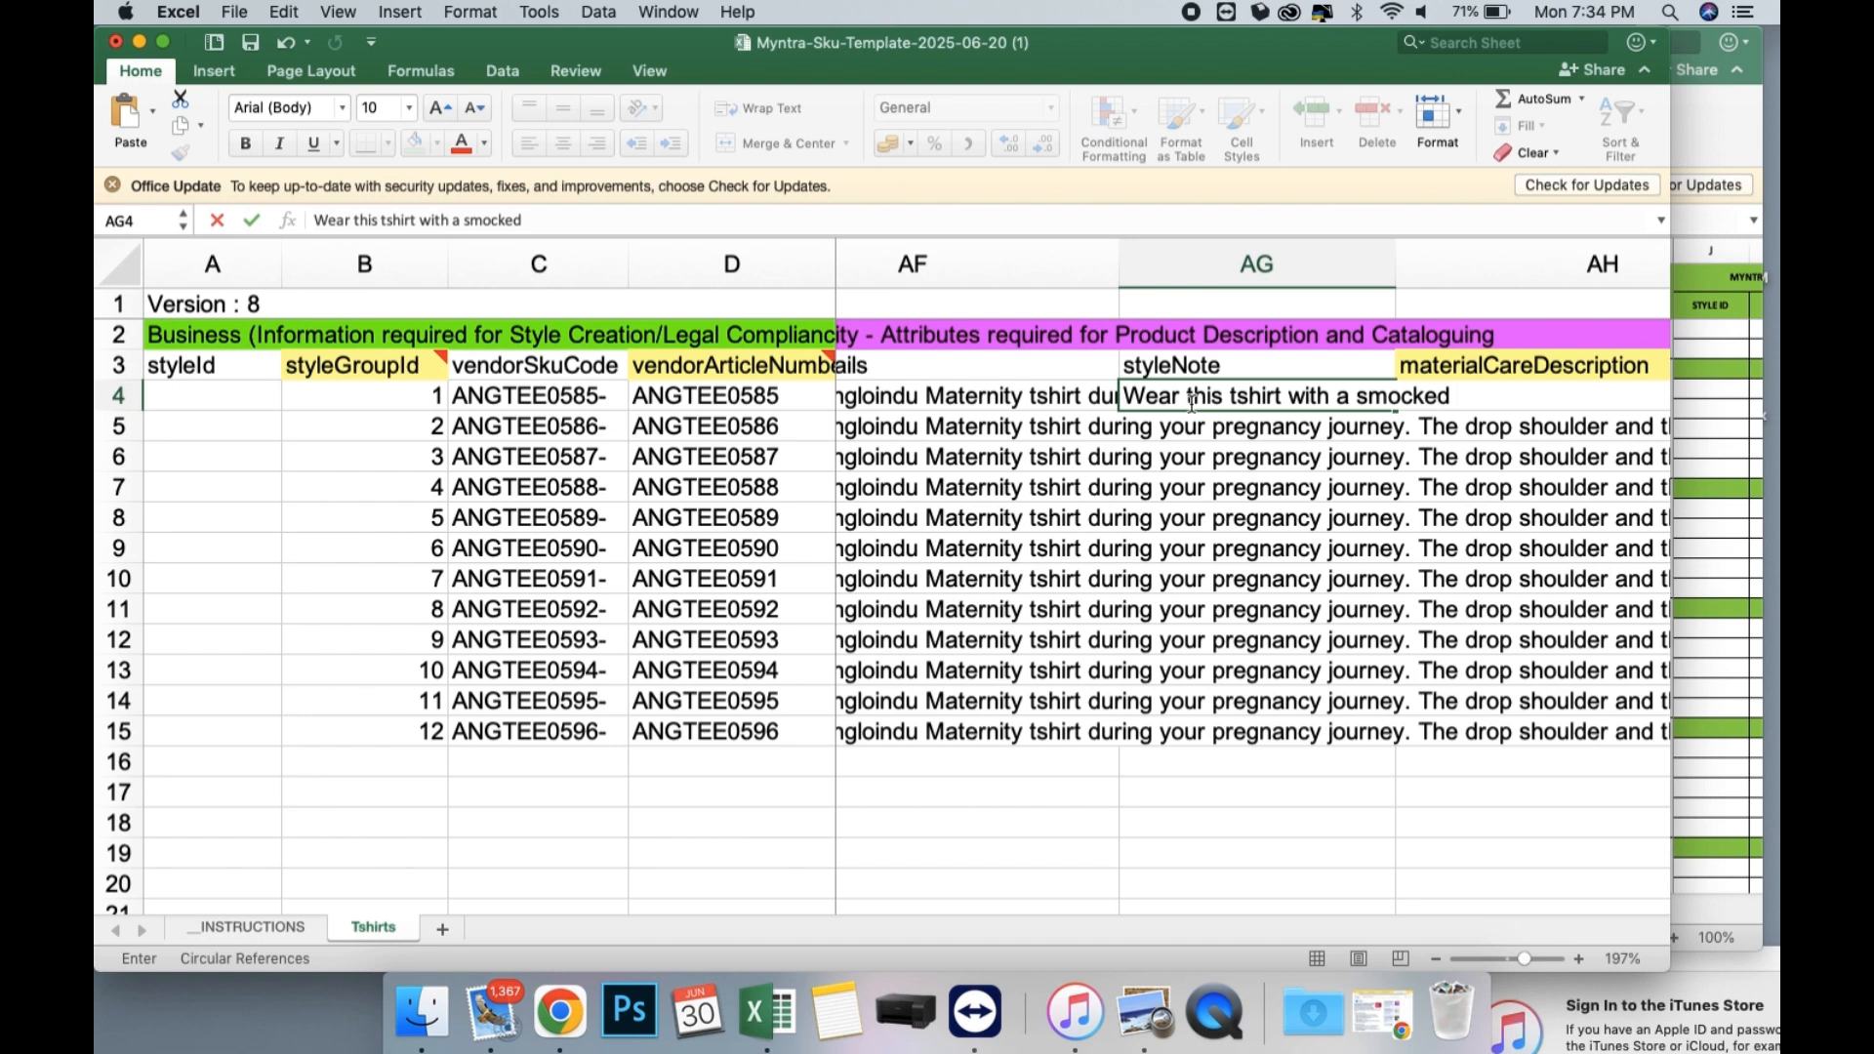
pyautogui.write(' pa')
pyautogui.write('nt, to give it a')
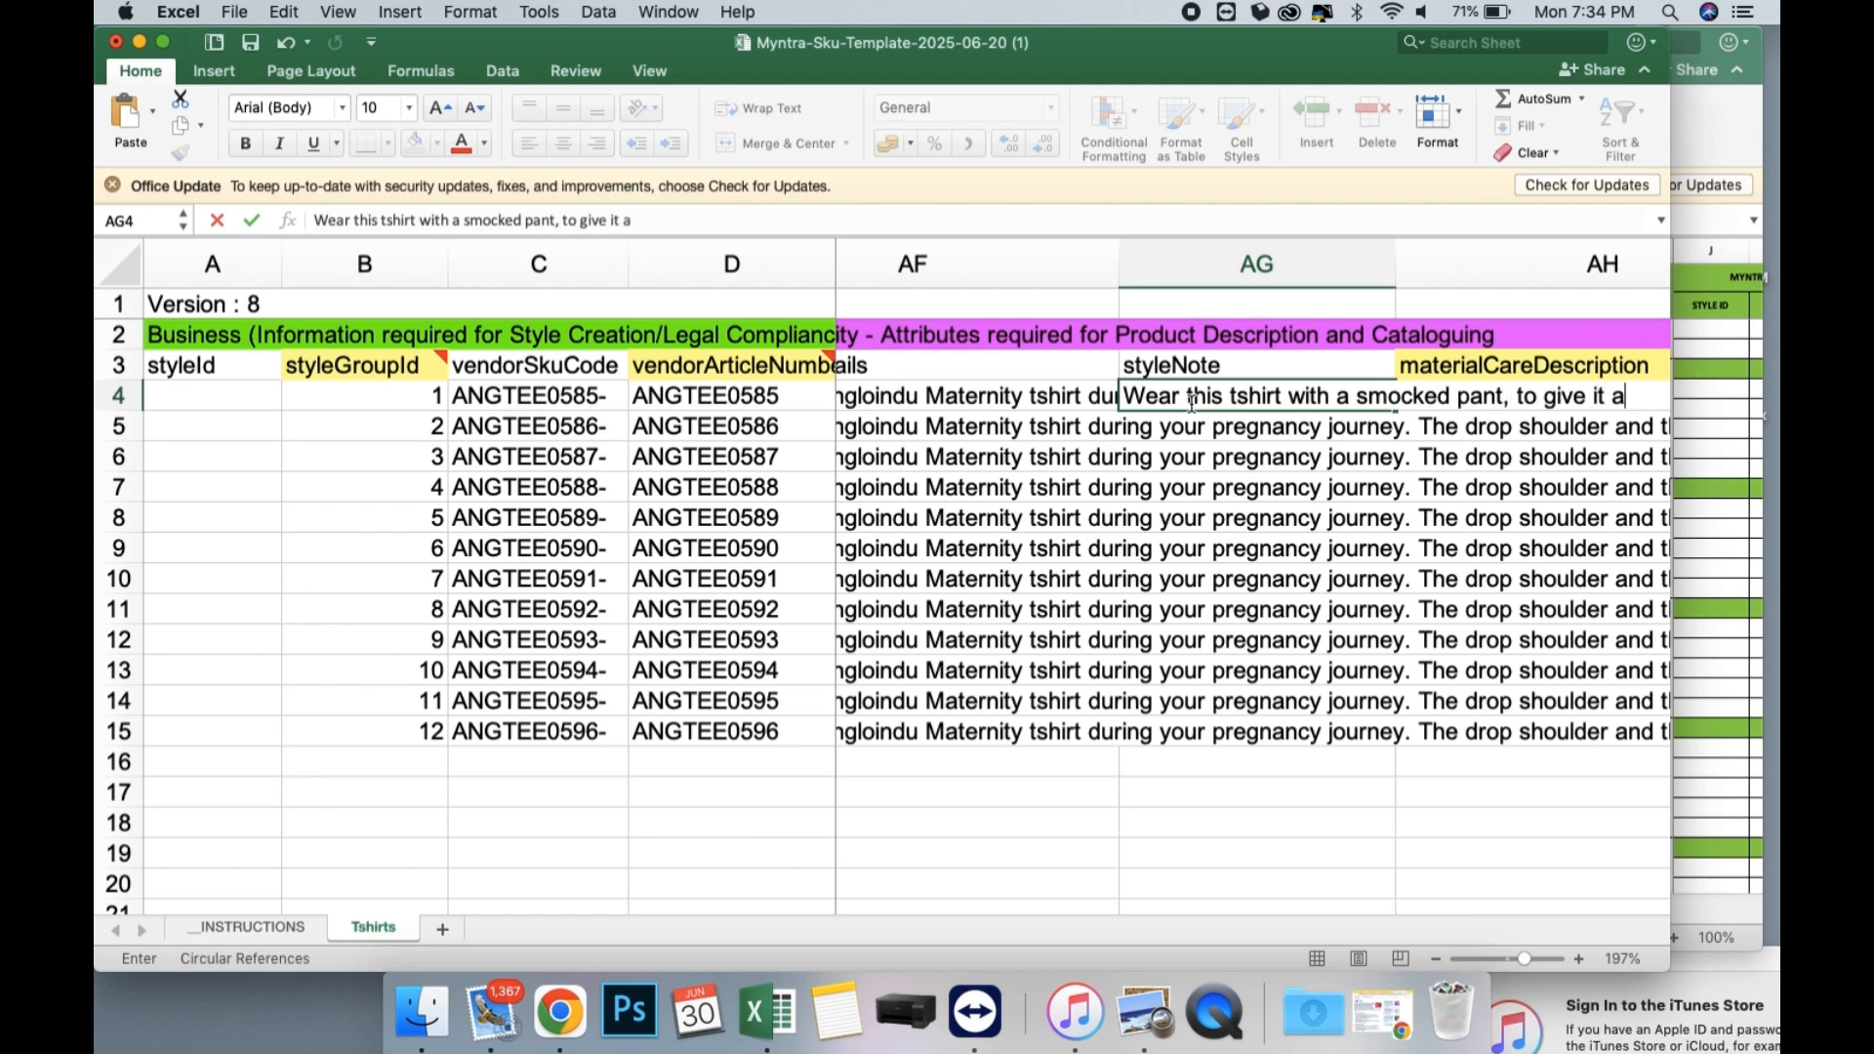
pyautogui.write(' chic look')
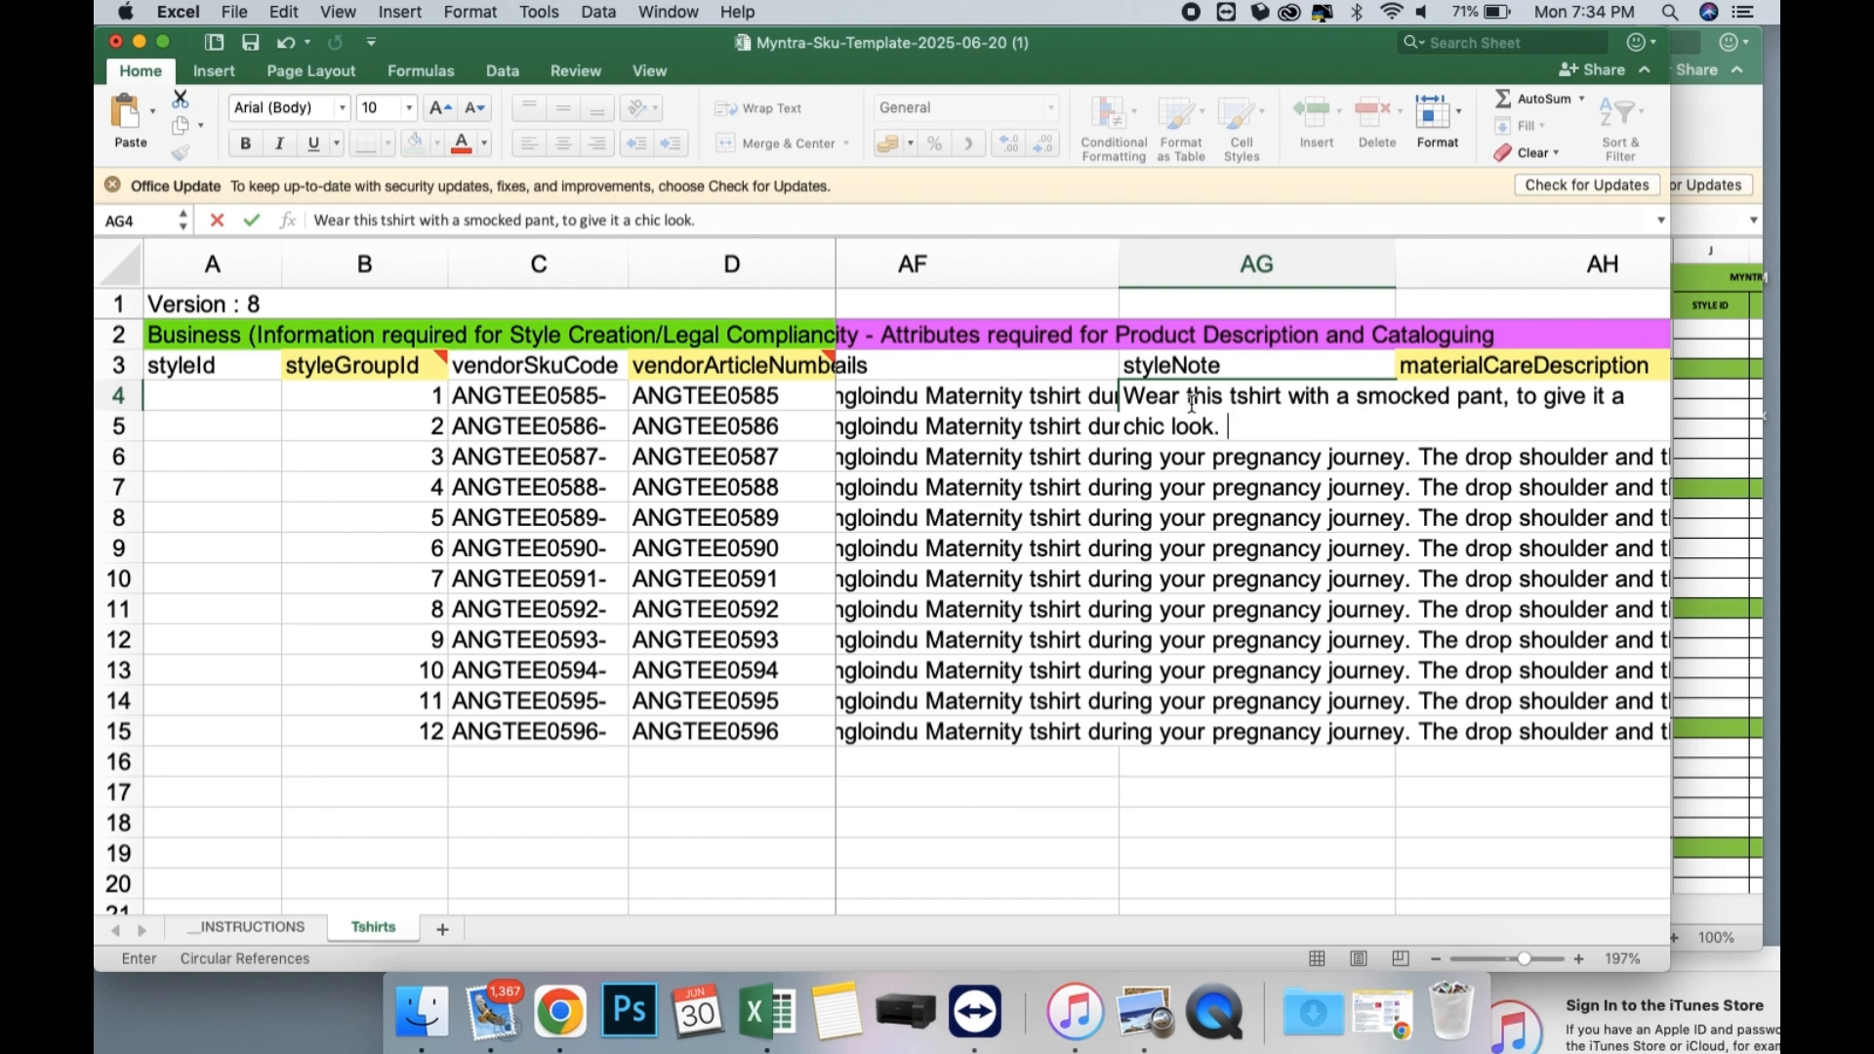
pyautogui.write('. Pair it with')
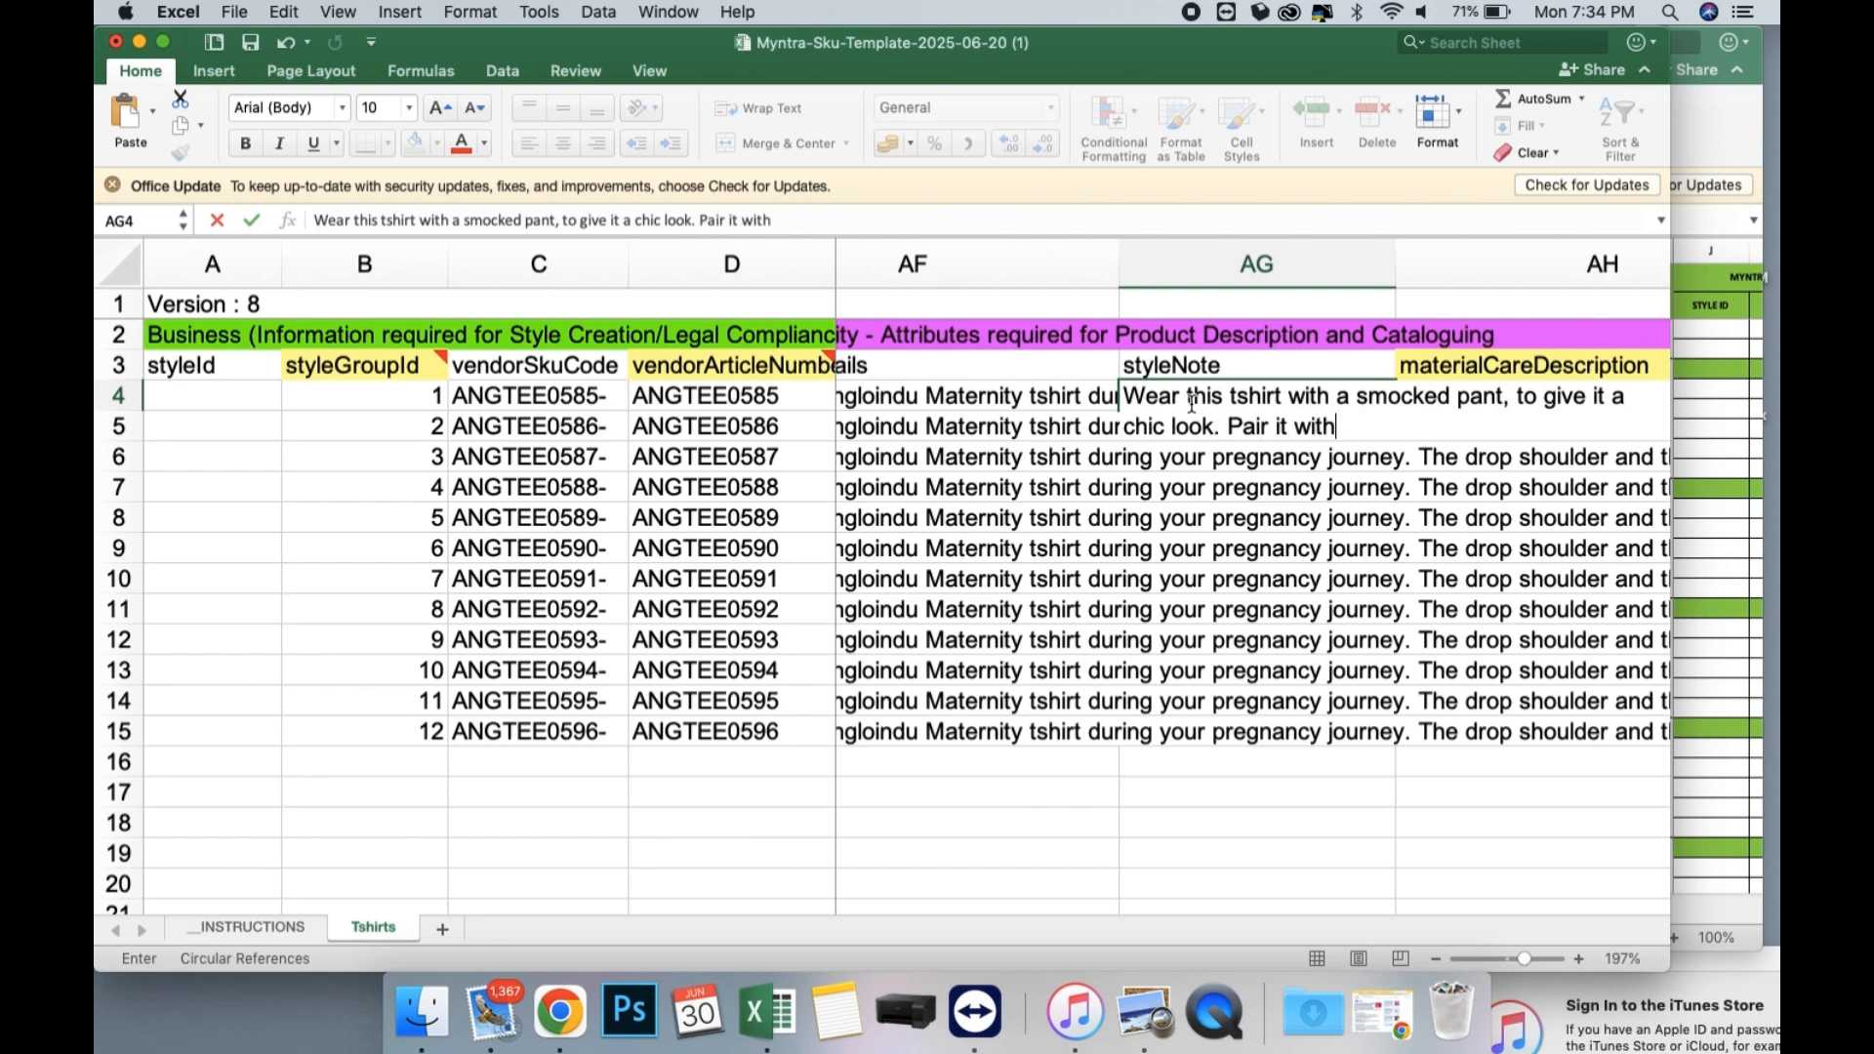
pyautogui.write(' a sandals')
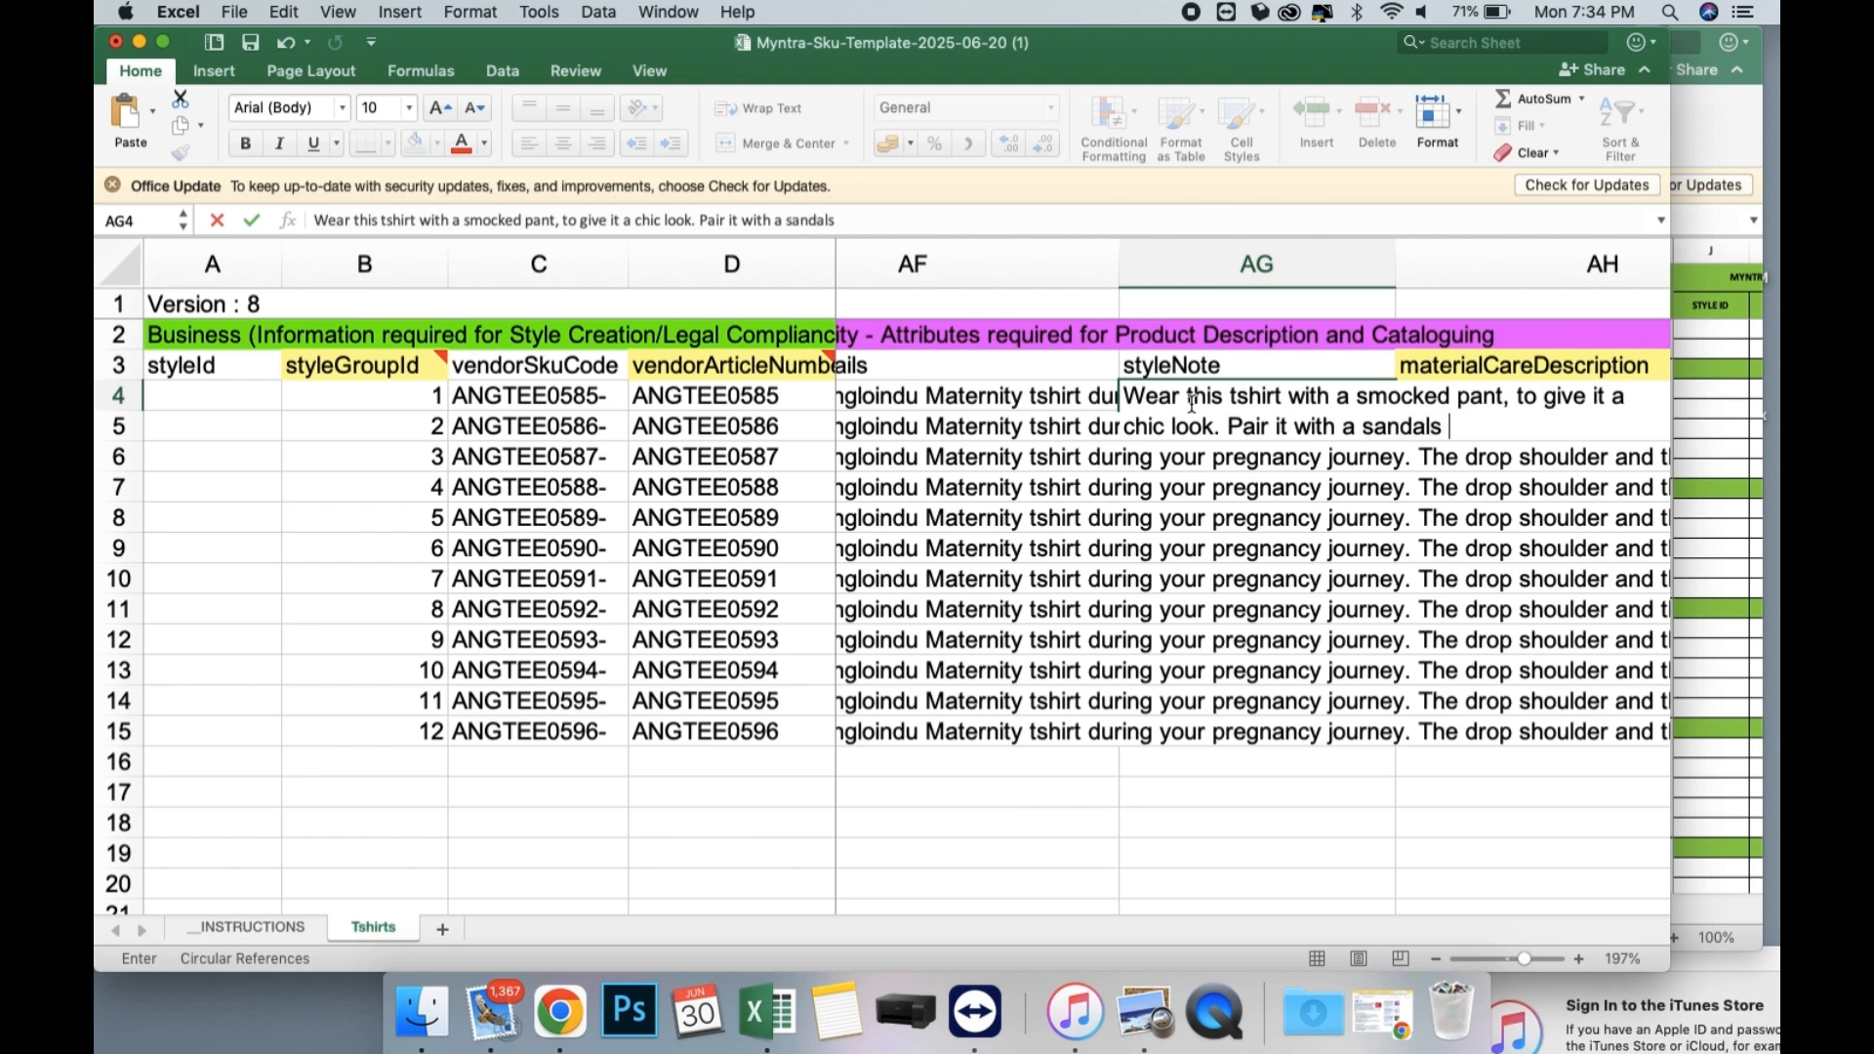
pyautogui.write(' or shoes ')
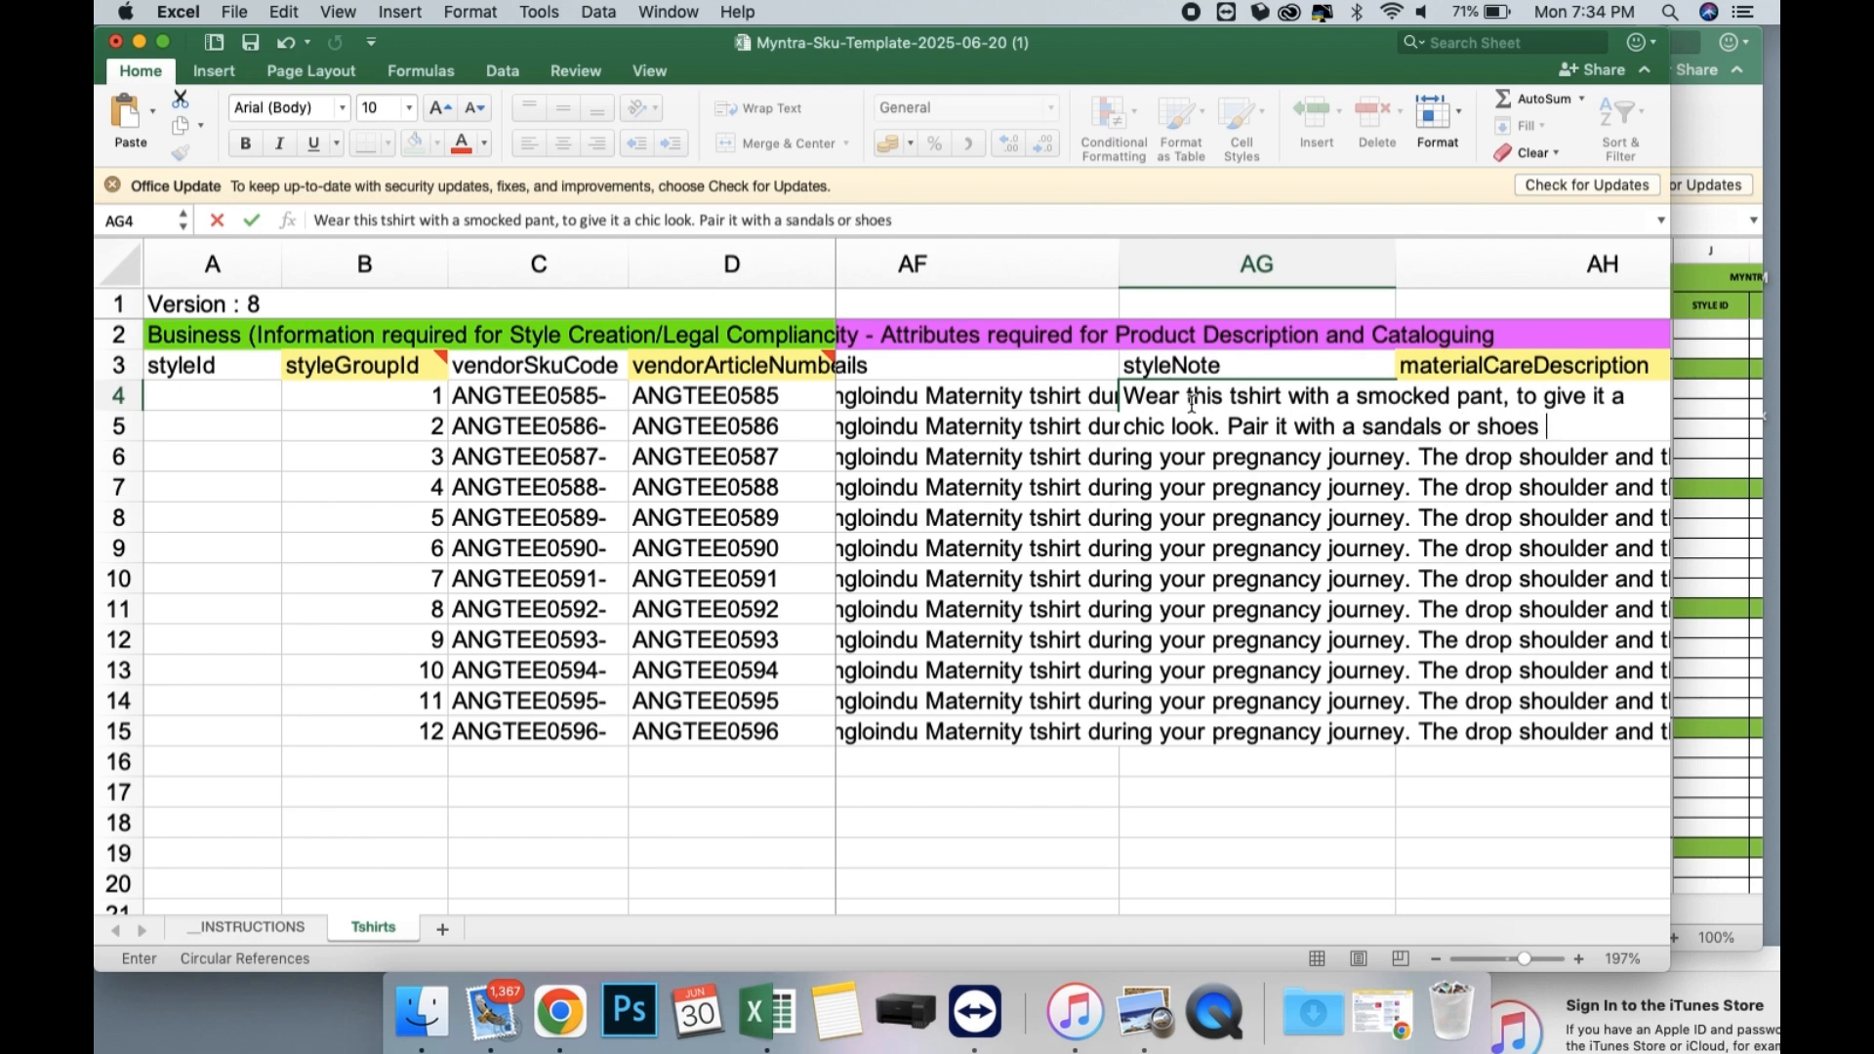
pyautogui.write('and look styli')
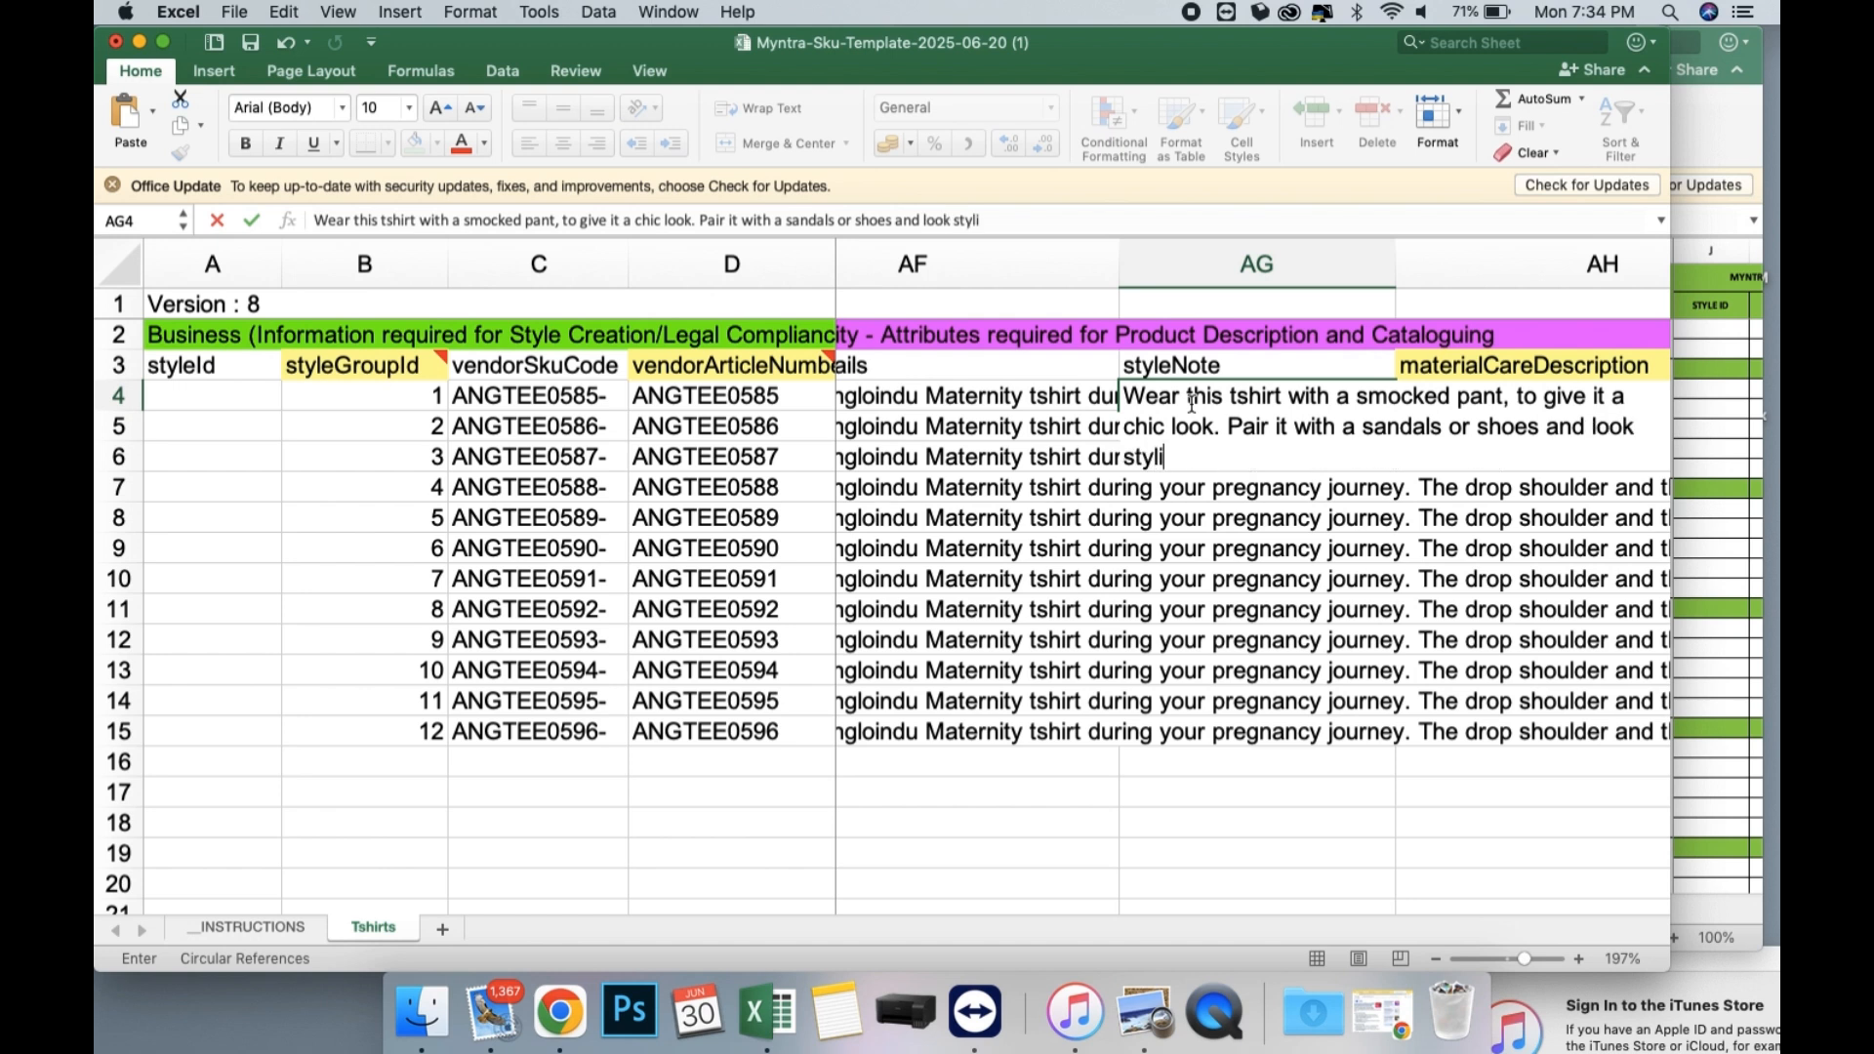
pyautogui.write('sj')
pyautogui.write('h.')
# Add "Pair it with a sandals or shoes and look stylish." to the styleNote in AG4 and fill it down through row 15.
pyautogui.press('Return')
pyautogui.click(1168, 387)
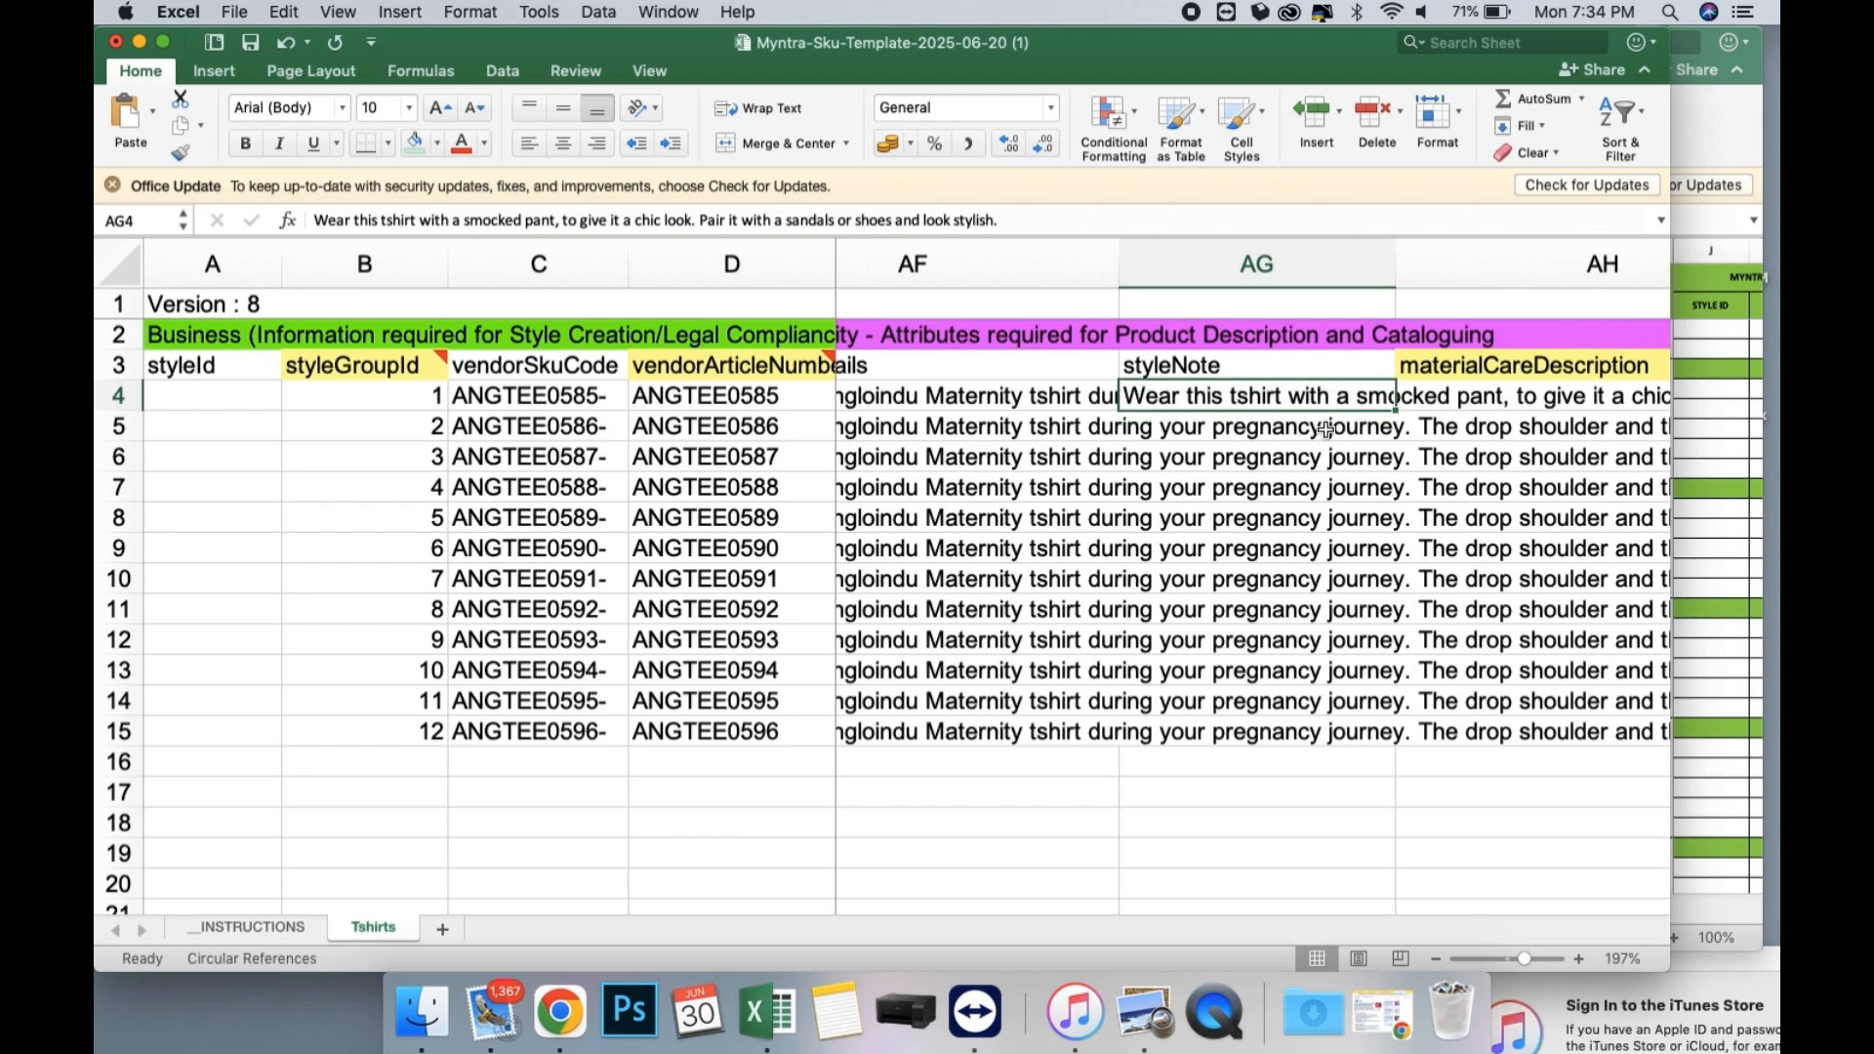
pyautogui.moveTo(1395, 412); pyautogui.dragTo(1394, 760)
# Enter "98% Cotton 2% Spandex" as the materialCareDescription in AH4.
pyautogui.hscroll(5, 1255, 390)
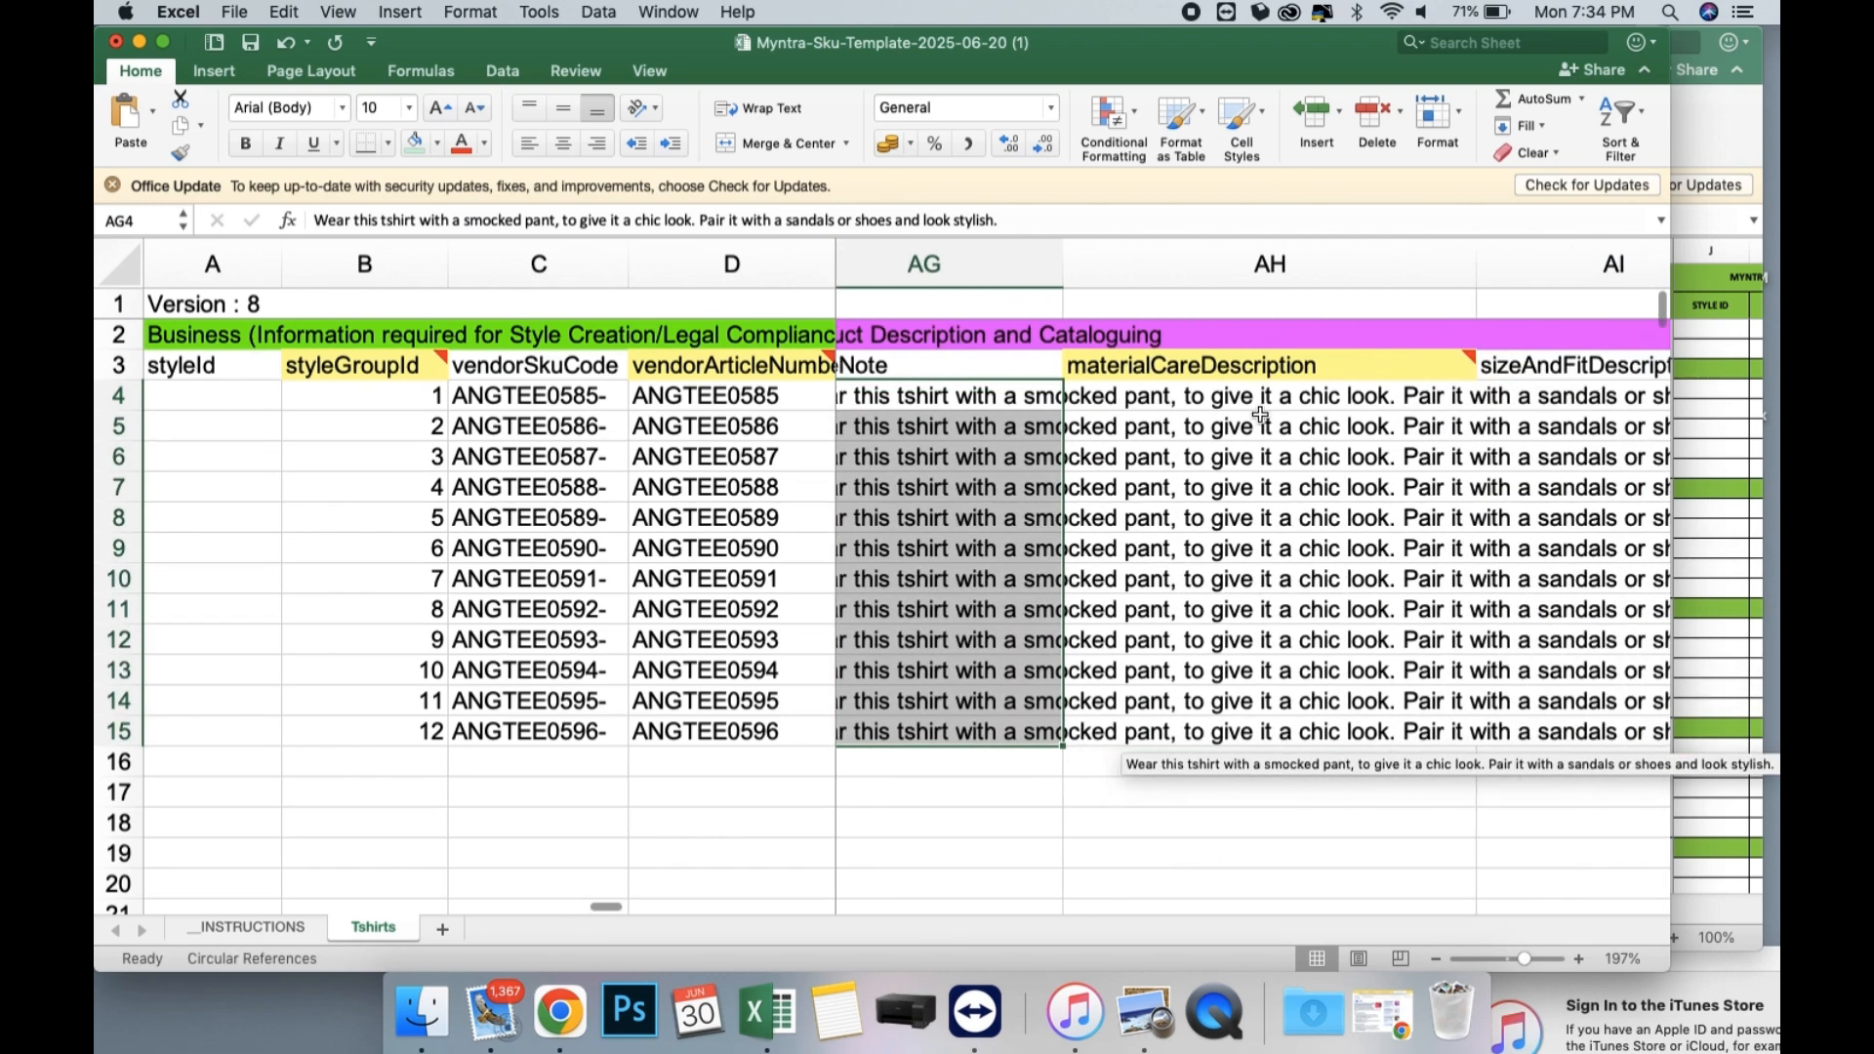
pyautogui.click(1254, 390)
pyautogui.write('100%')
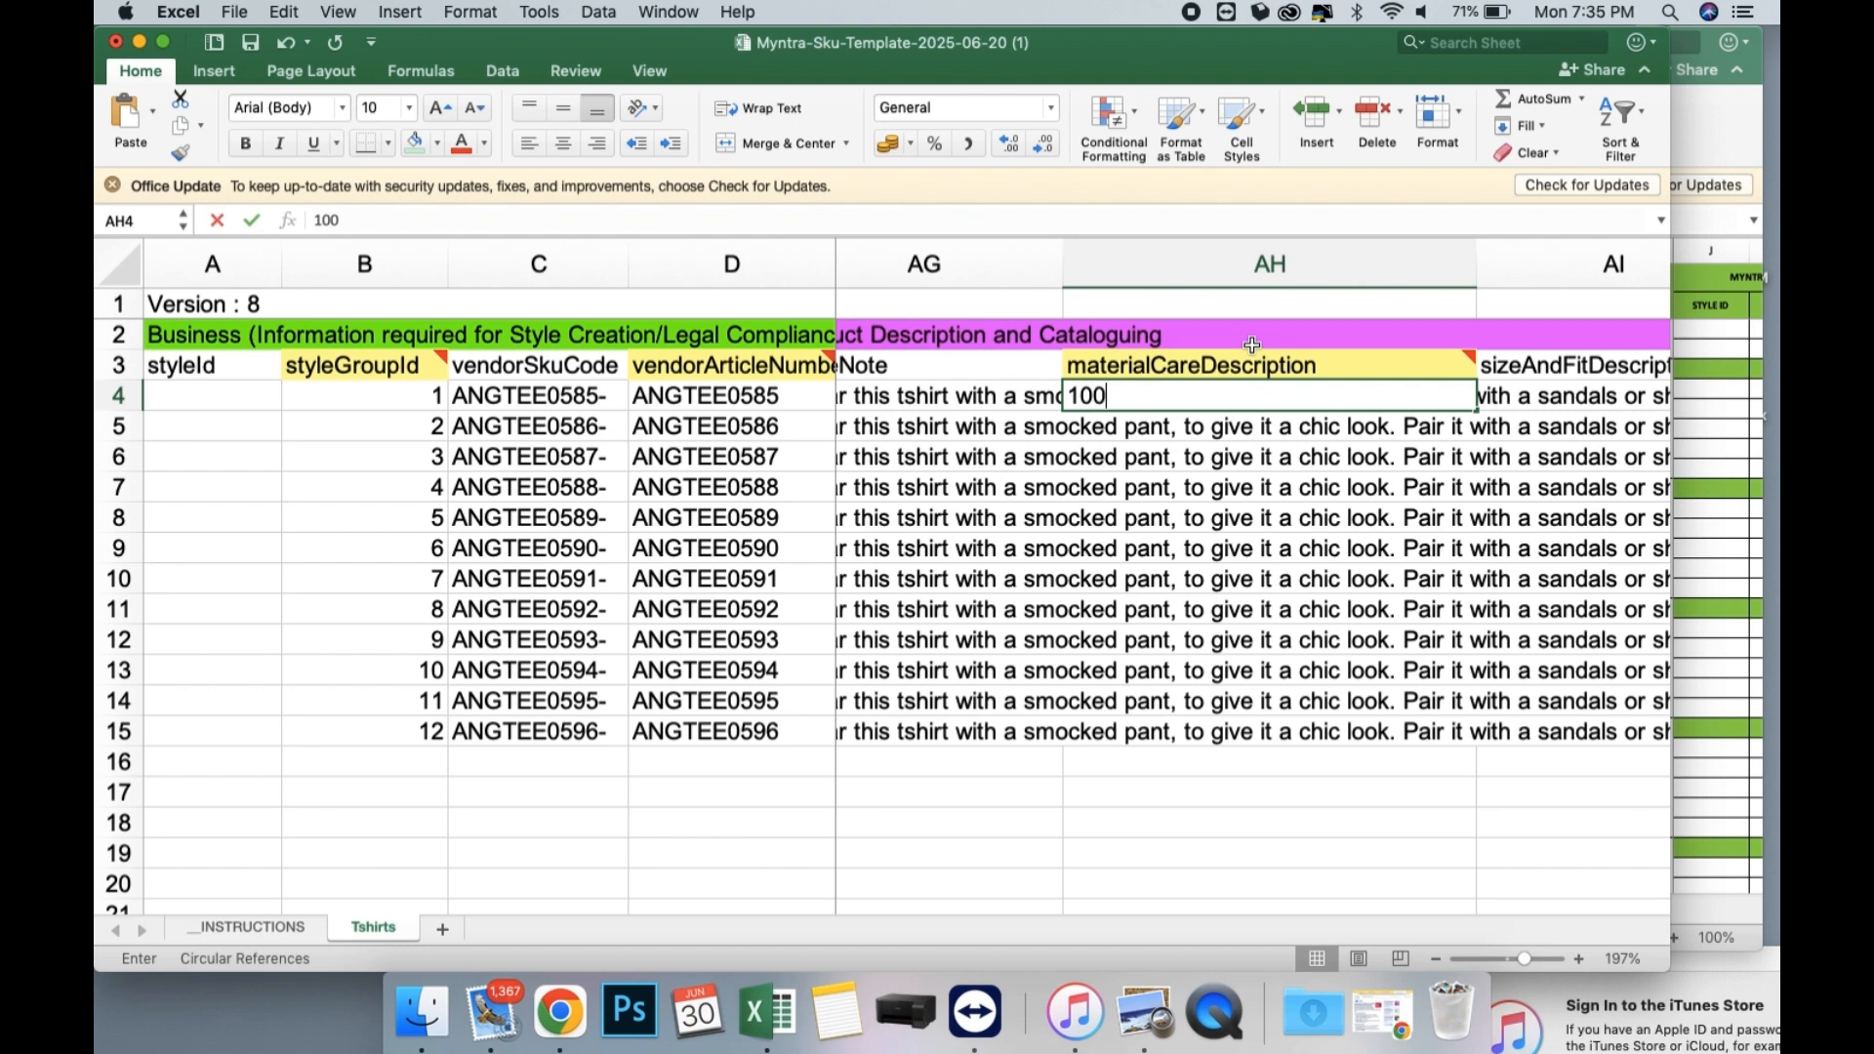
pyautogui.press('BackSpace')
pyautogui.press('BackSpace')
pyautogui.press('BackSpace')
pyautogui.press('BackSpace')
pyautogui.write('9')
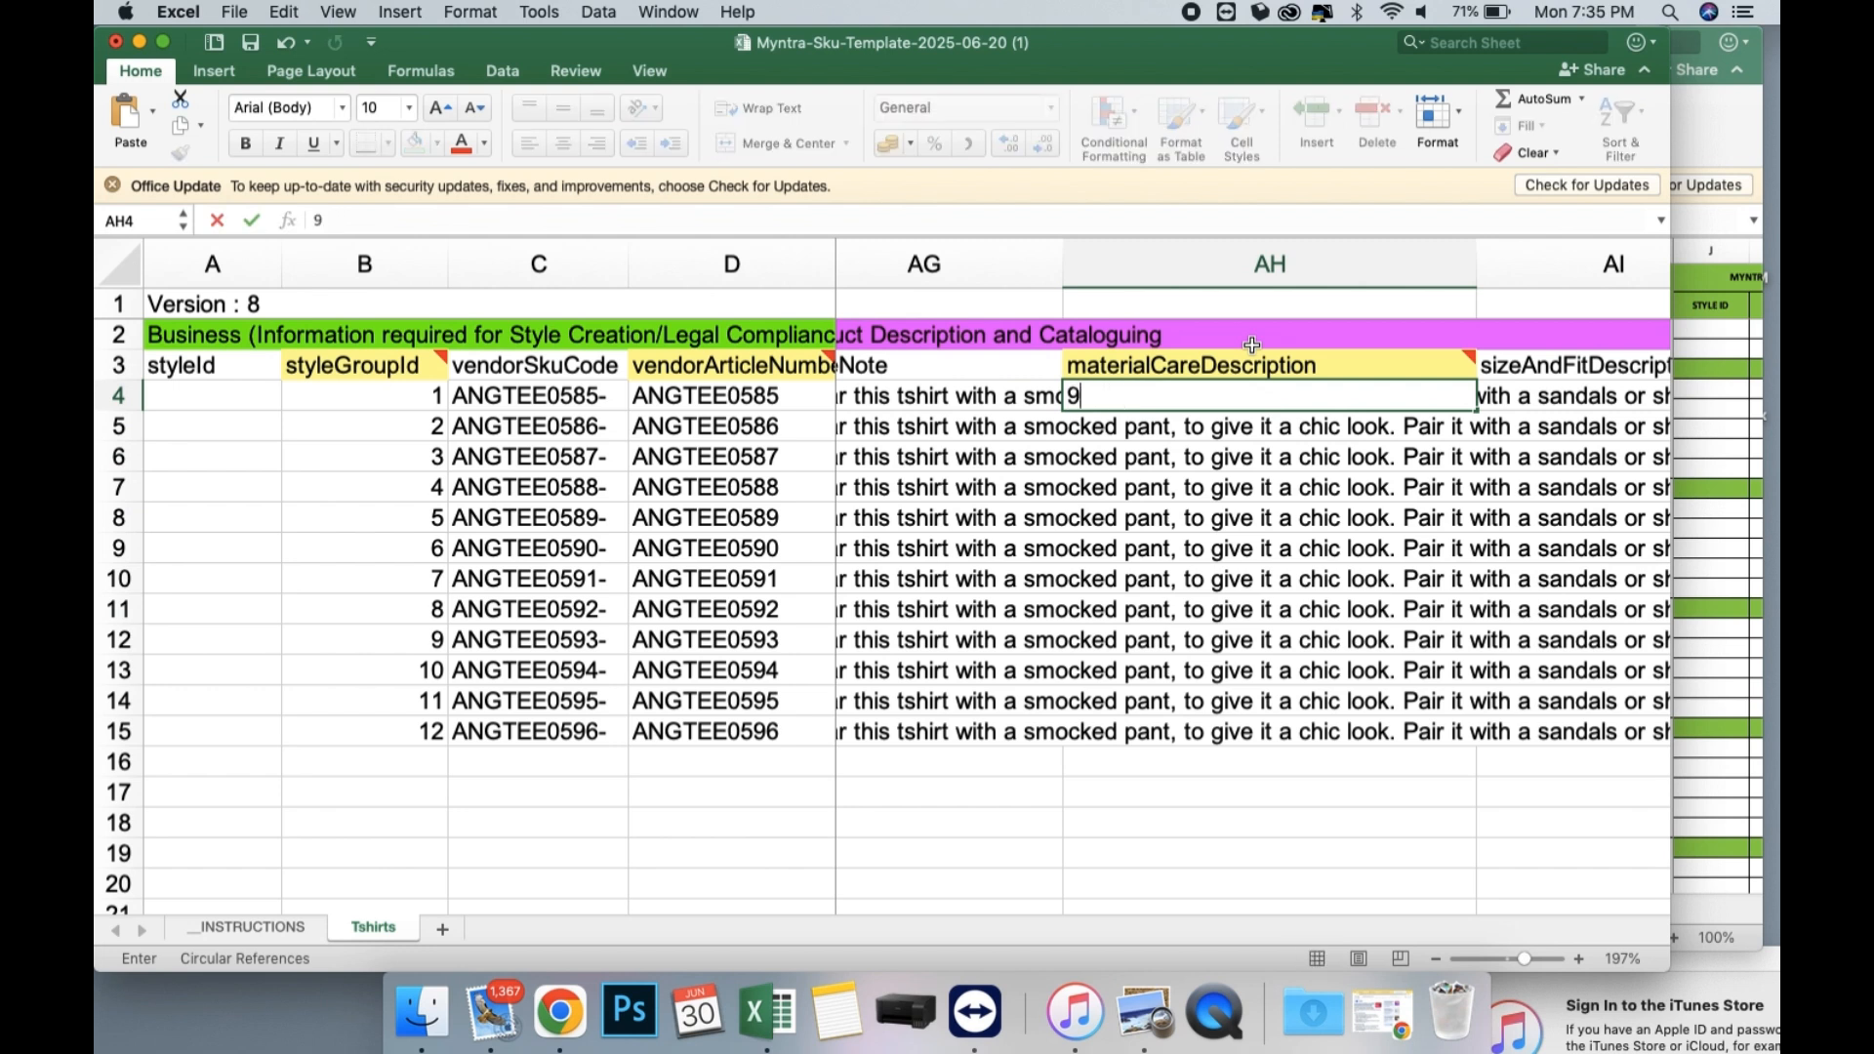
pyautogui.write('8% Cotton 2')
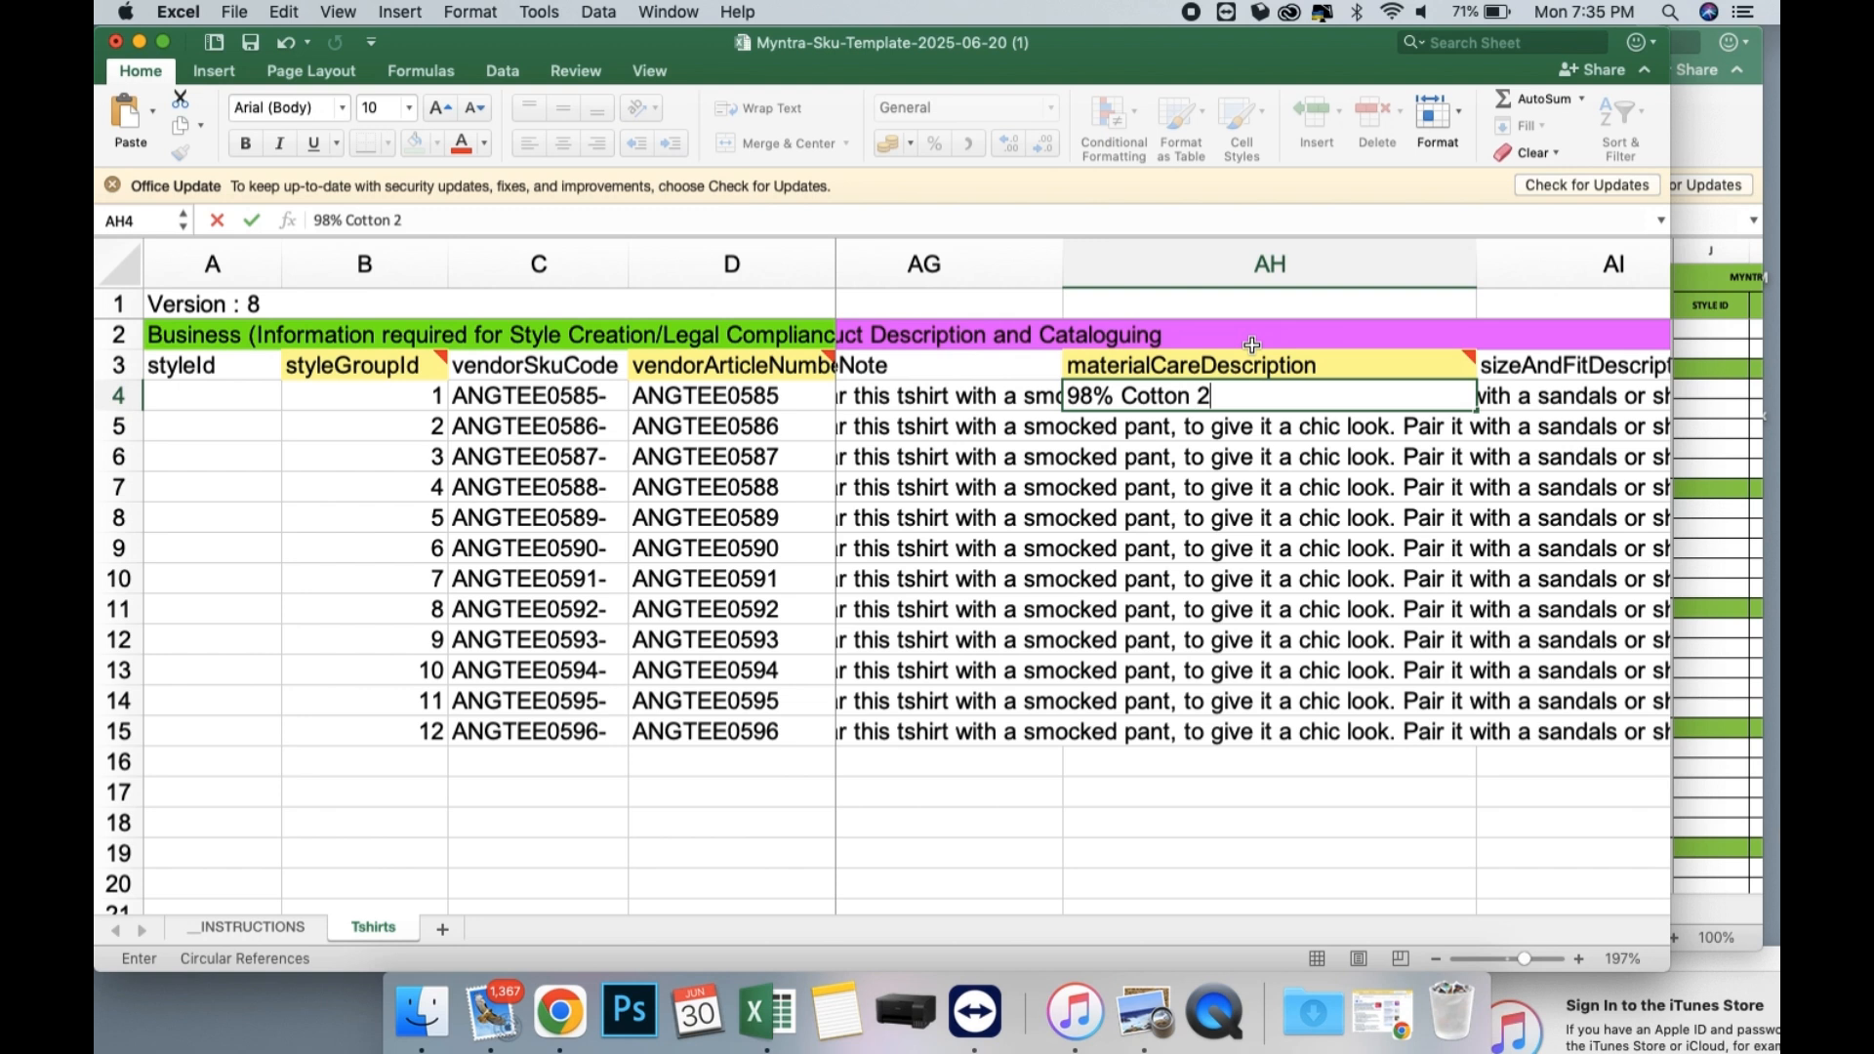
pyautogui.write('% Spandex')
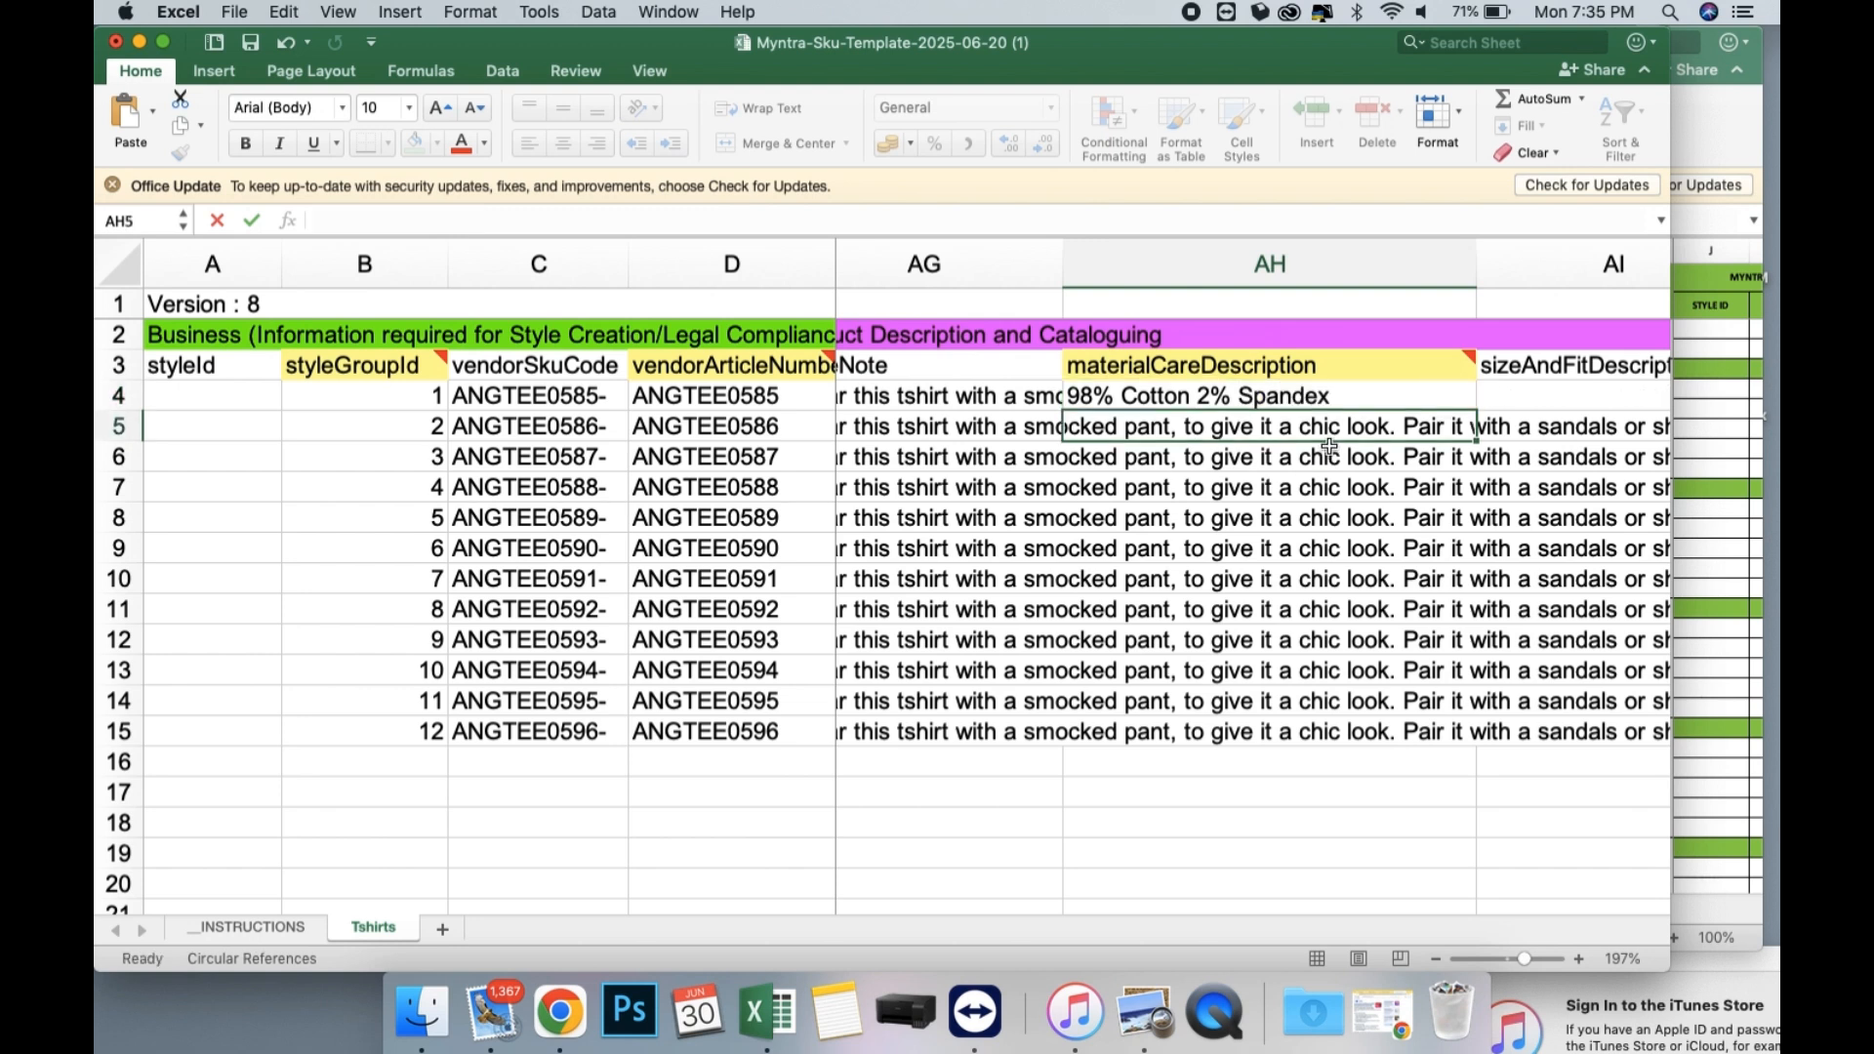
# Fill the materialCareDescription from AH4 down through row 15.
pyautogui.press('Return')
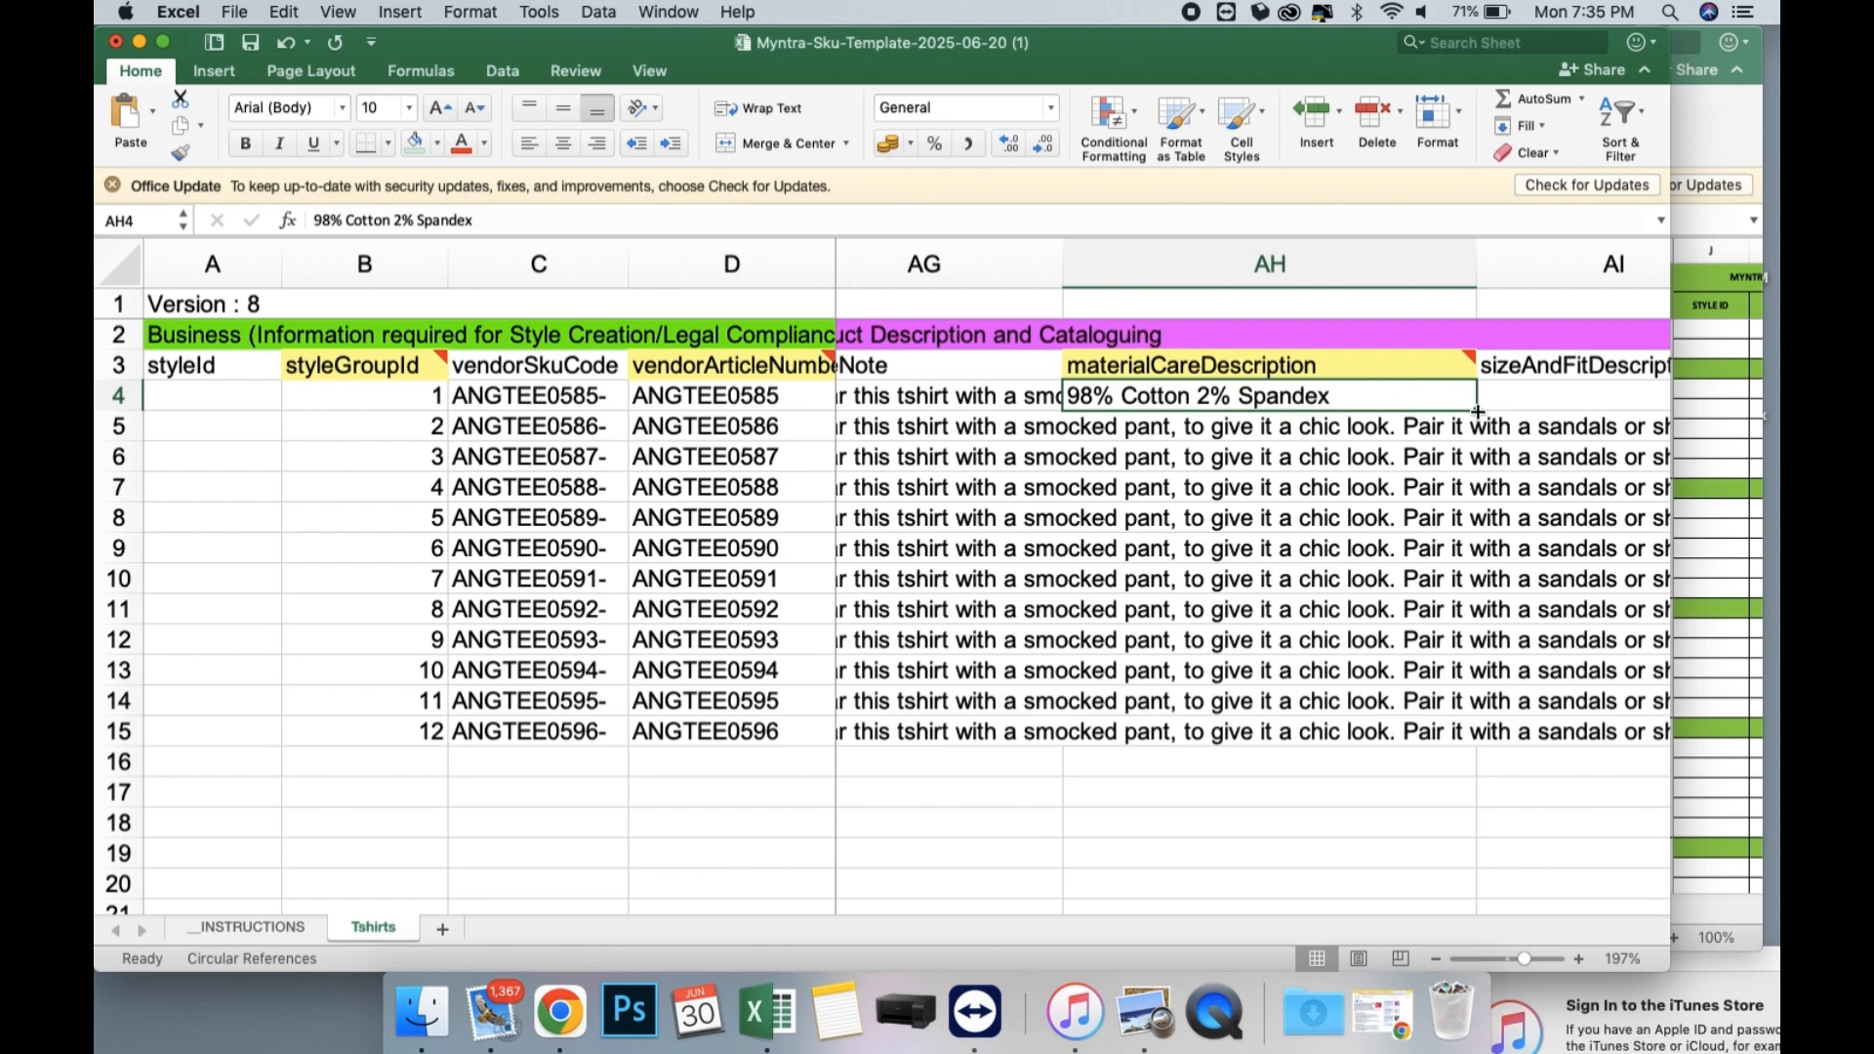
pyautogui.moveTo(1478, 411); pyautogui.dragTo(1476, 739)
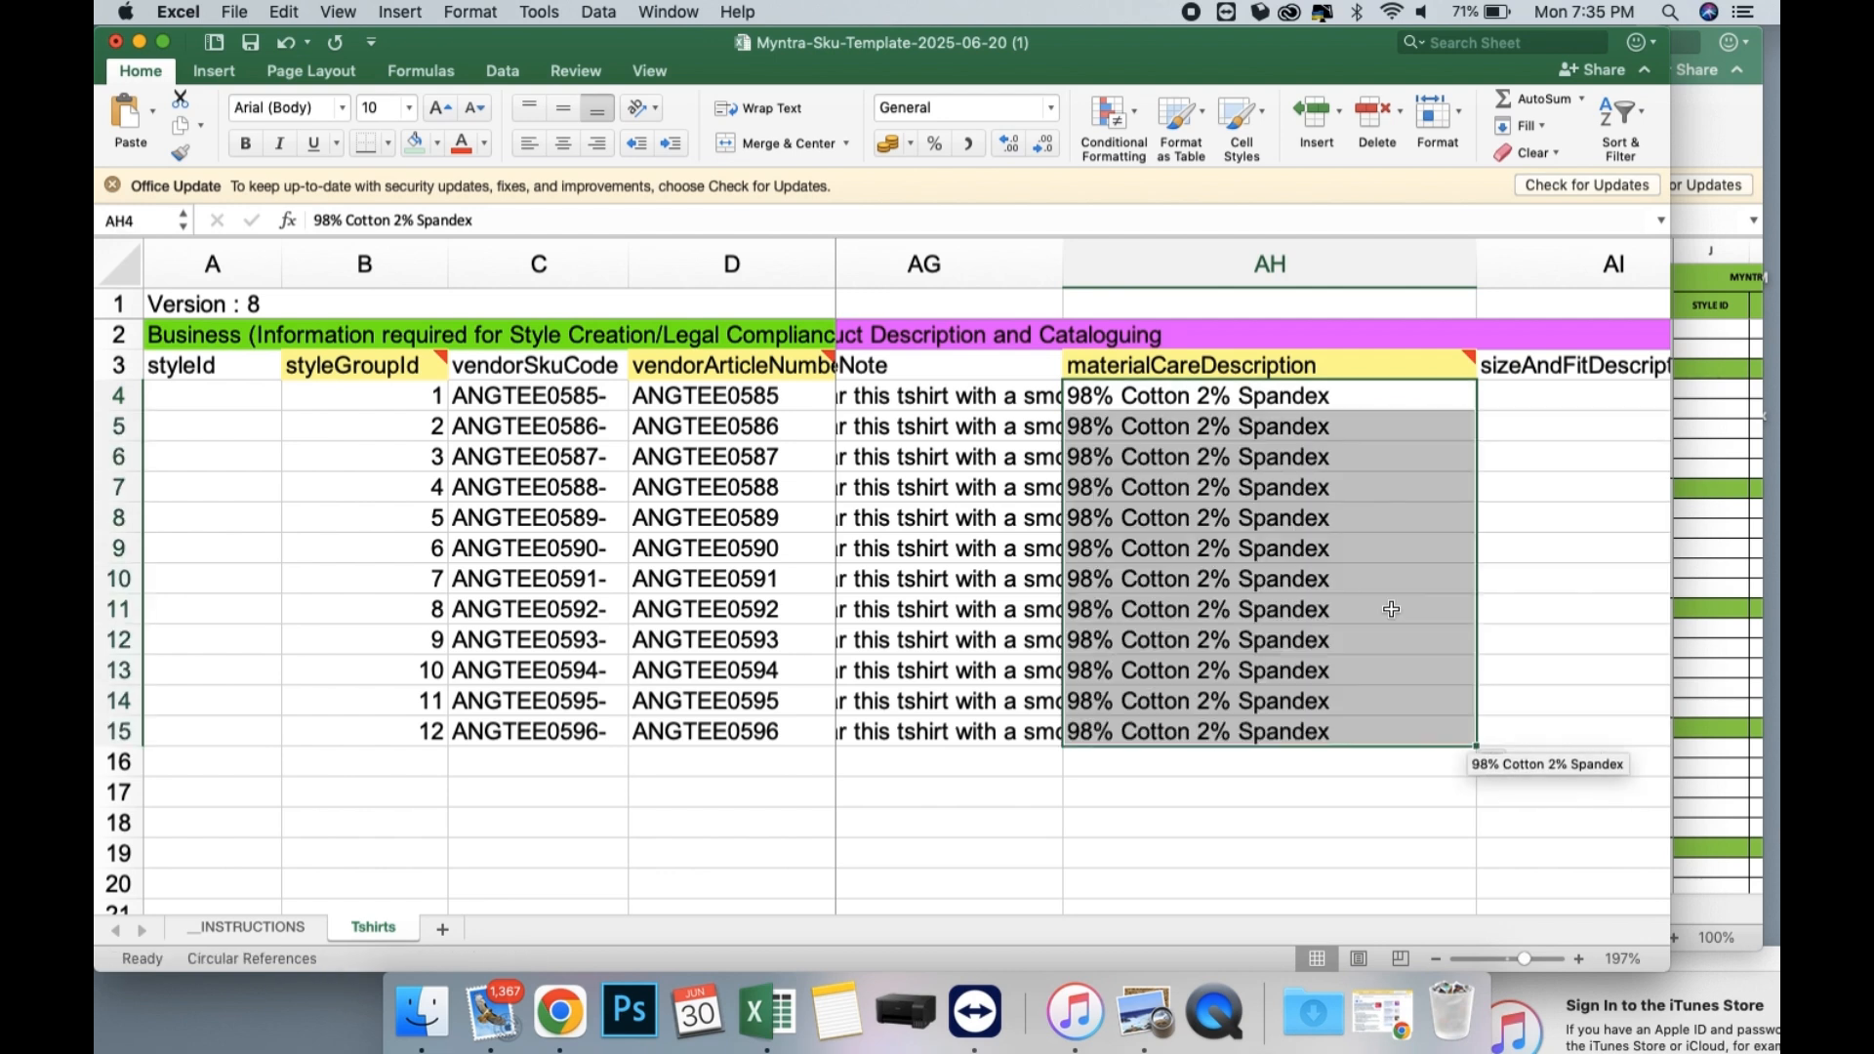
# Set the Fabric in AN4 to Cotton and fill it down through row 15.
pyautogui.hscroll(5, 1389, 606)
pyautogui.click(1149, 394)
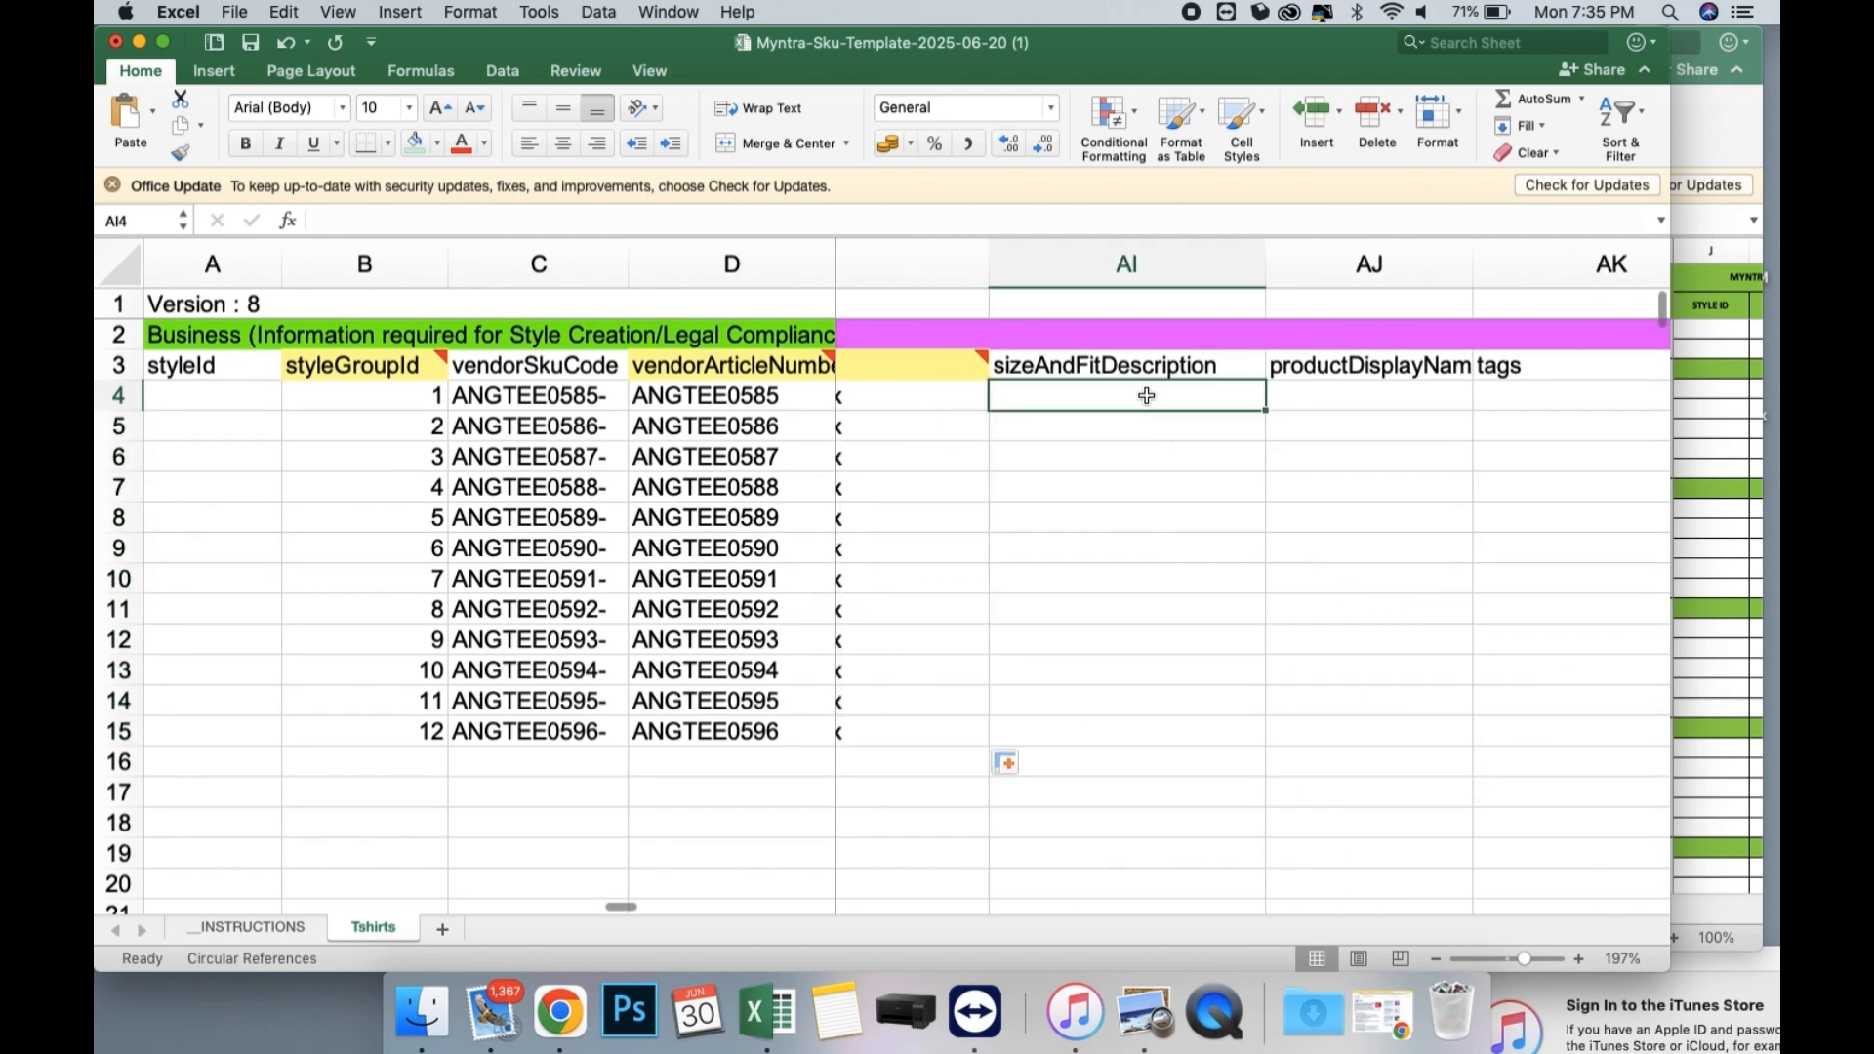
pyautogui.press('Tab')
pyautogui.hscroll(2, 1244, 391)
pyautogui.hscroll(5, 1243, 391)
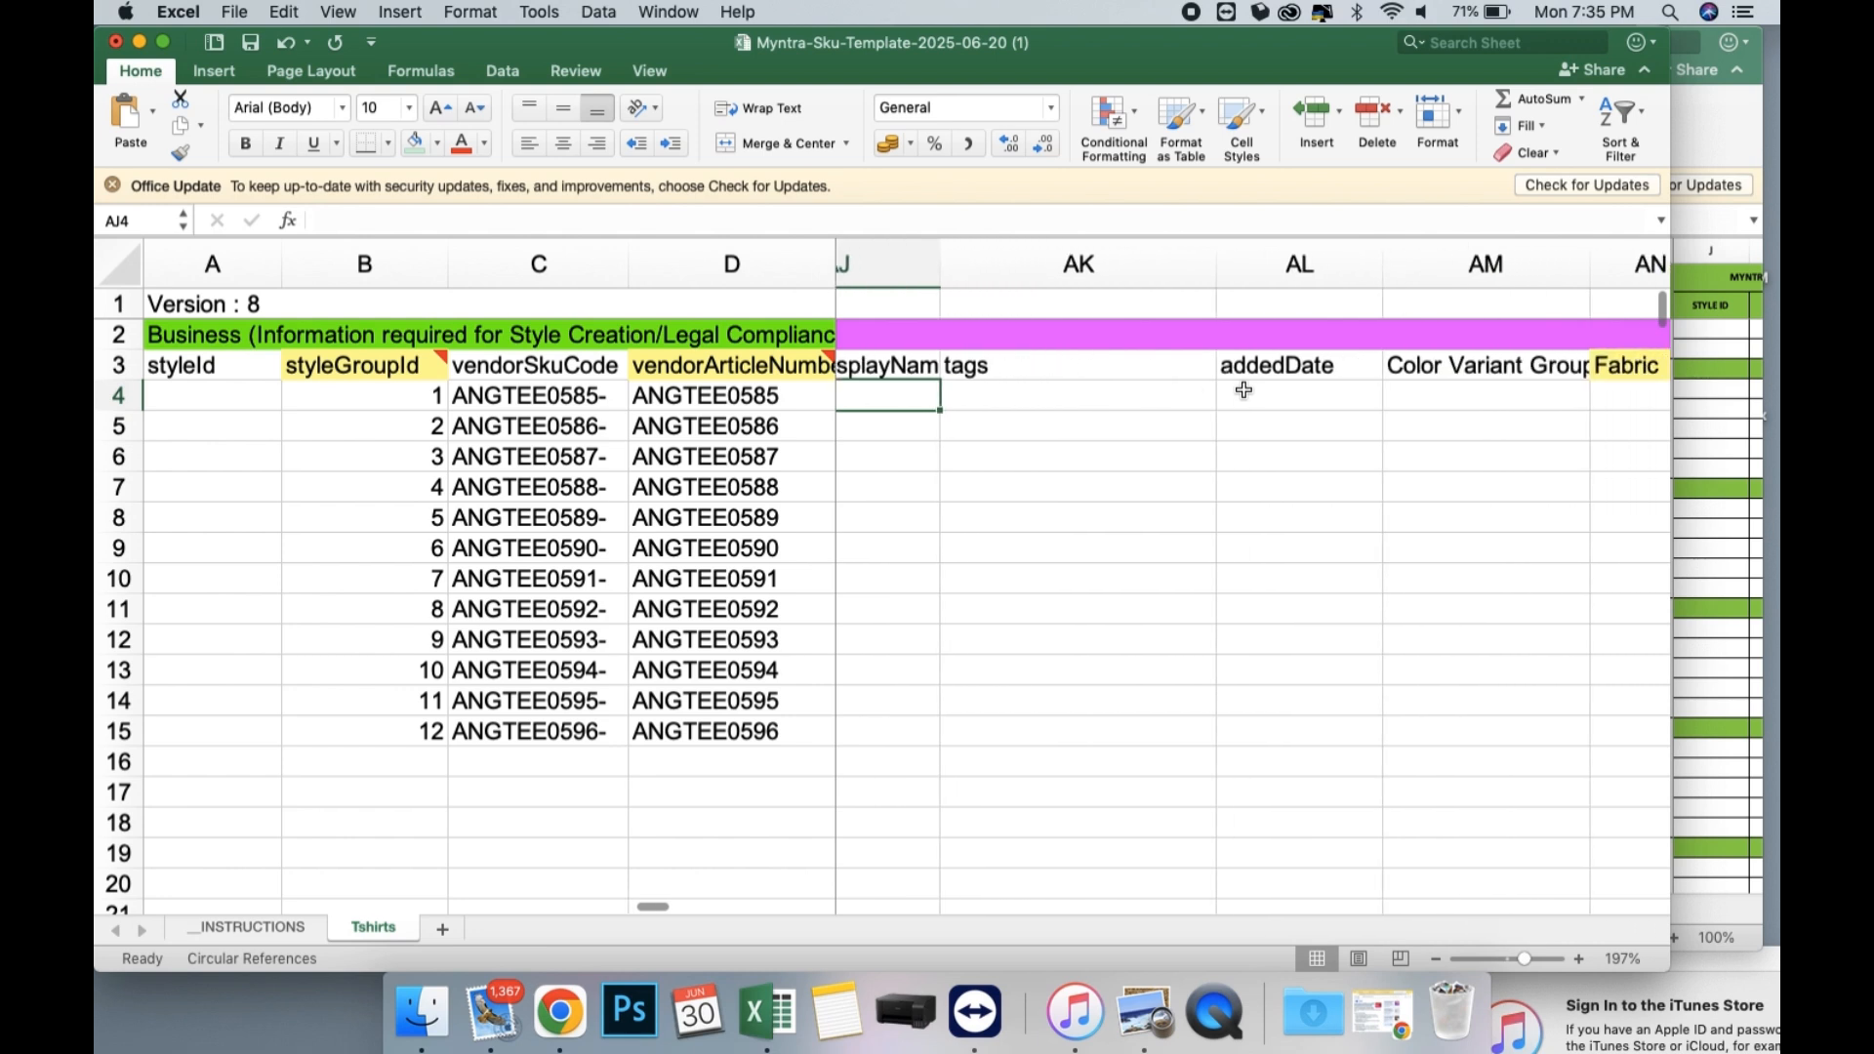
pyautogui.hscroll(2, 1244, 391)
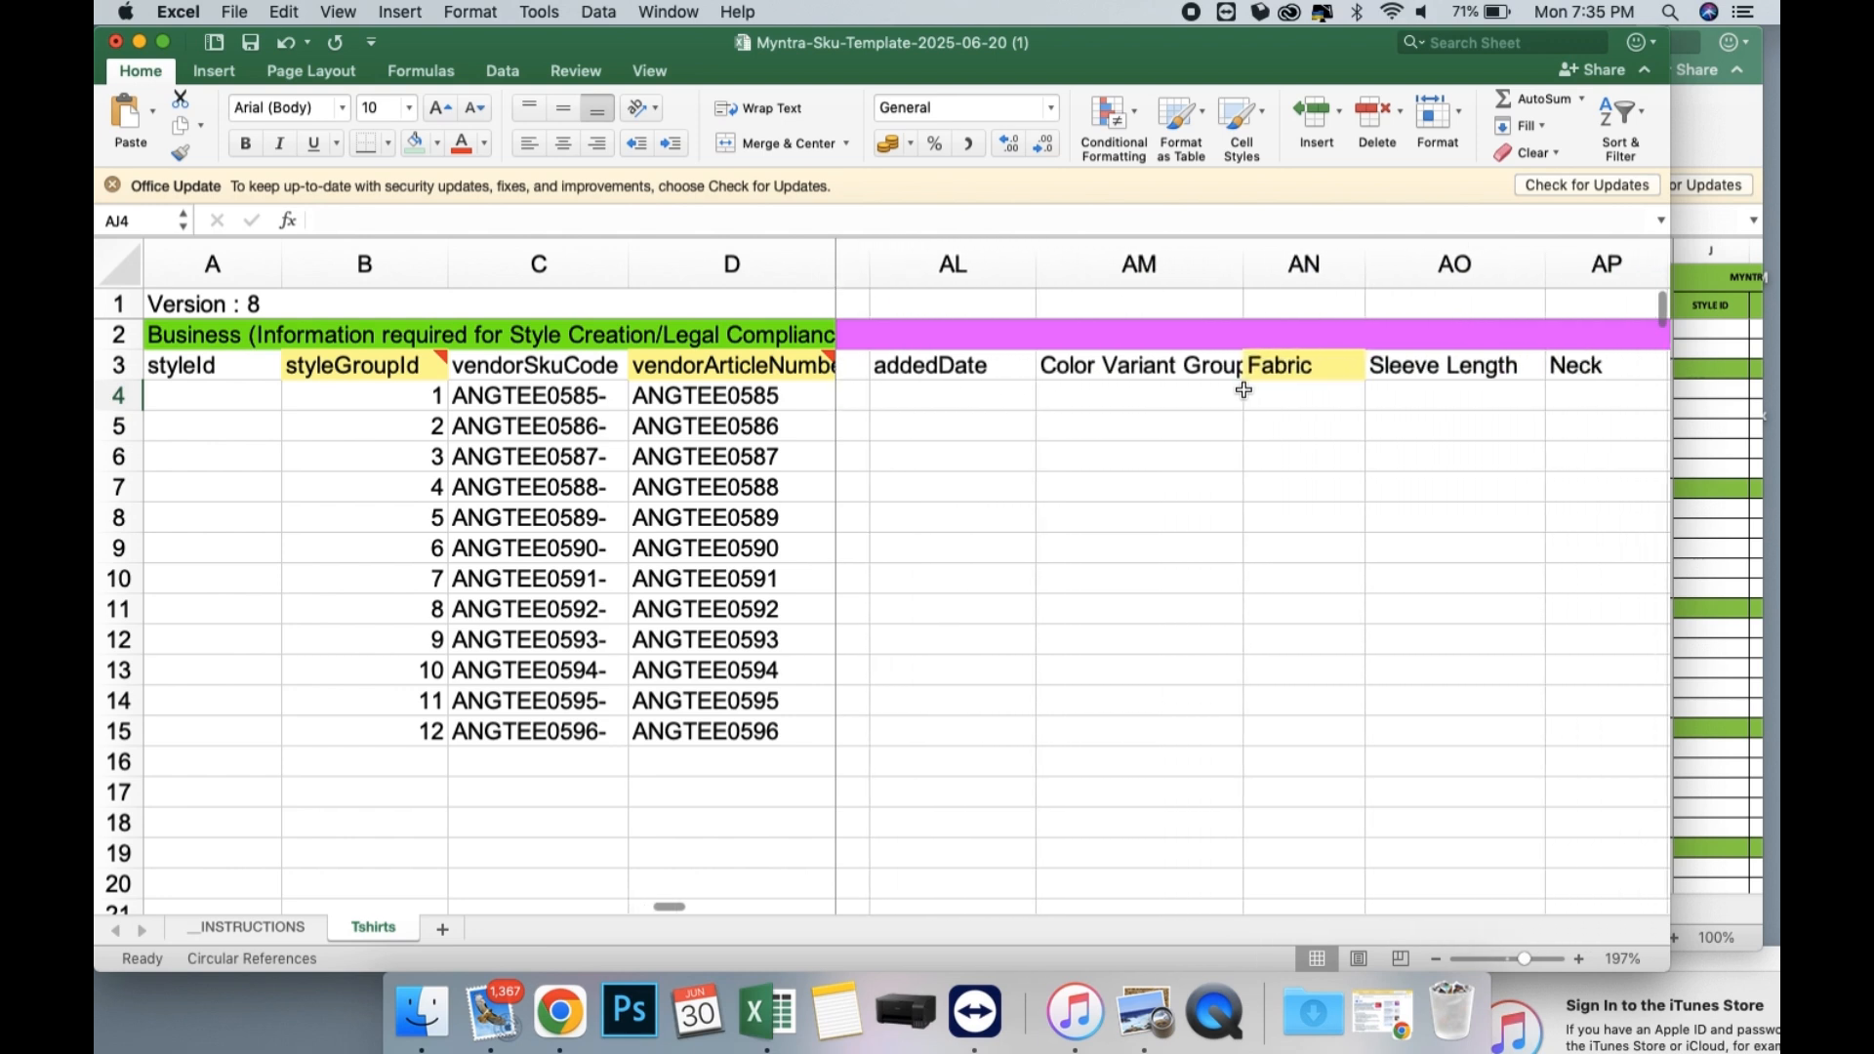
pyautogui.click(1192, 400)
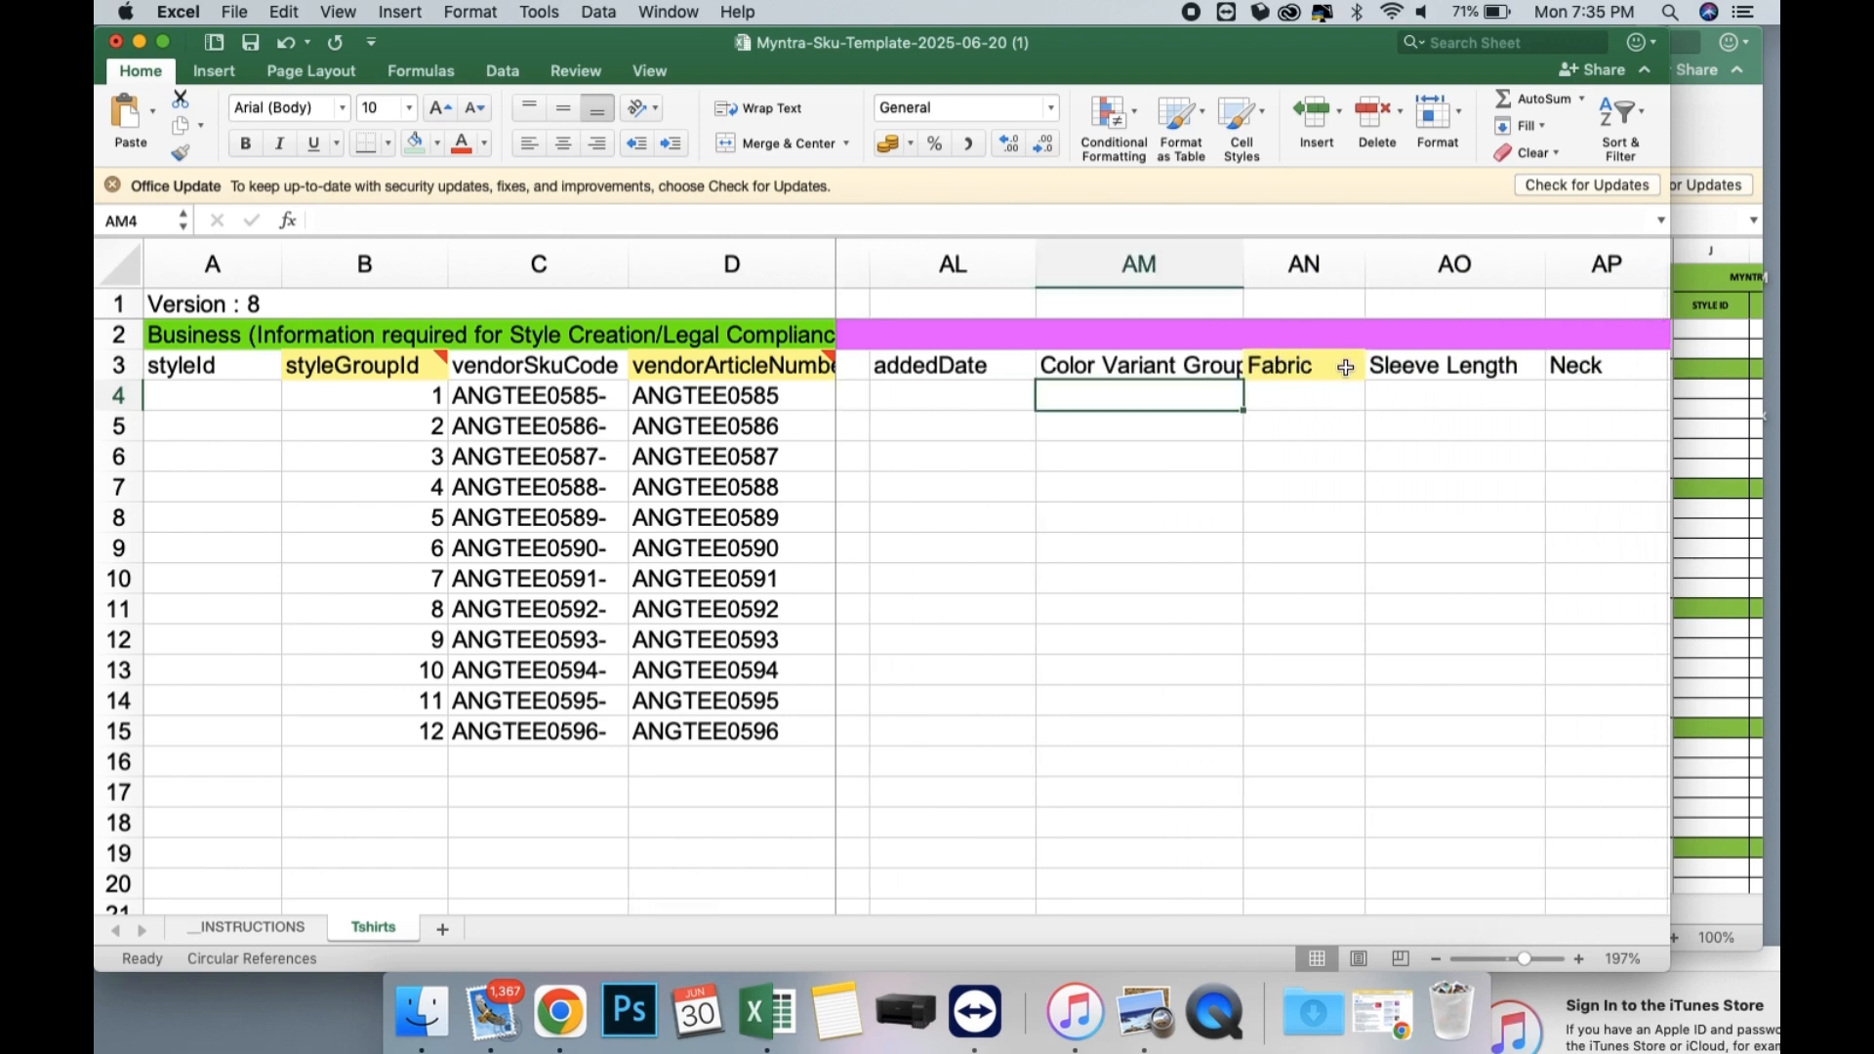
pyautogui.click(1318, 401)
pyautogui.click(1378, 401)
pyautogui.press('Down')
pyautogui.press('Return')
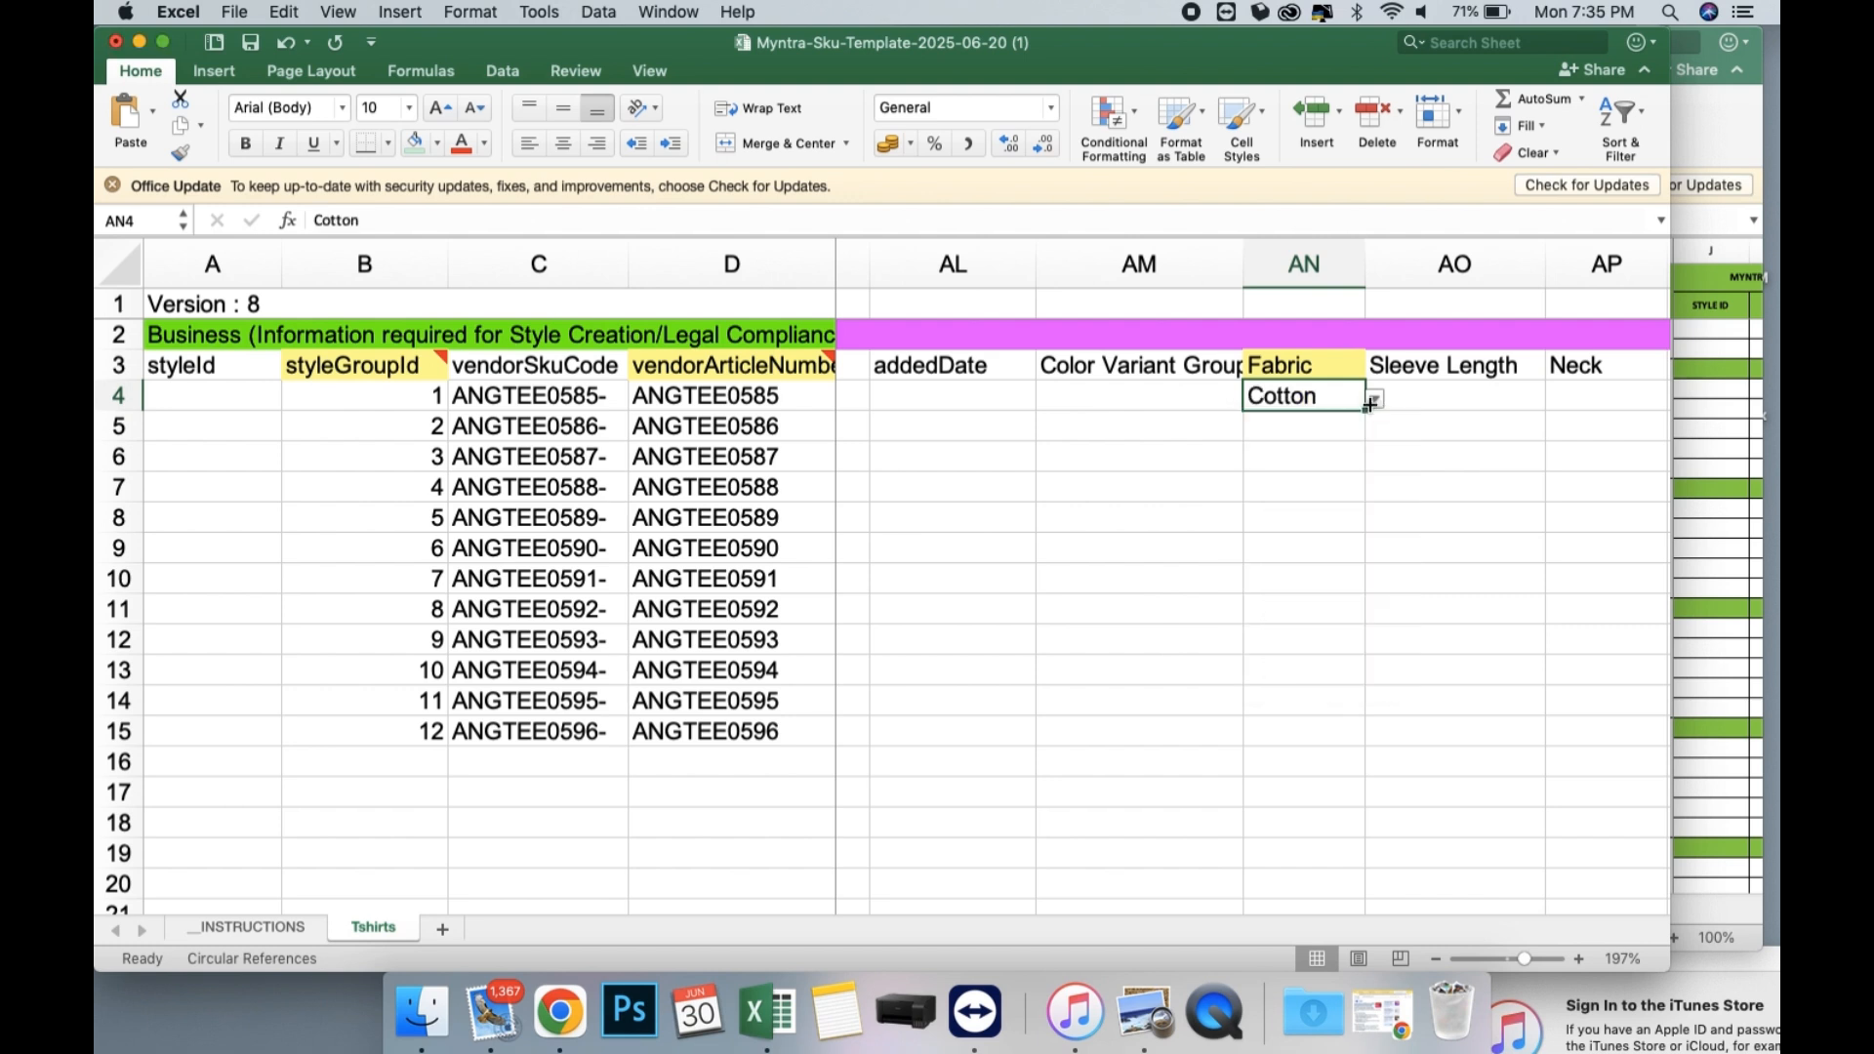
pyautogui.moveTo(1368, 409); pyautogui.dragTo(1355, 739)
# Set the Sleeve Length in AO4 to Short Sleeves and fill it down through row 15.
pyautogui.hscroll(3, 1353, 740)
pyautogui.click(1187, 396)
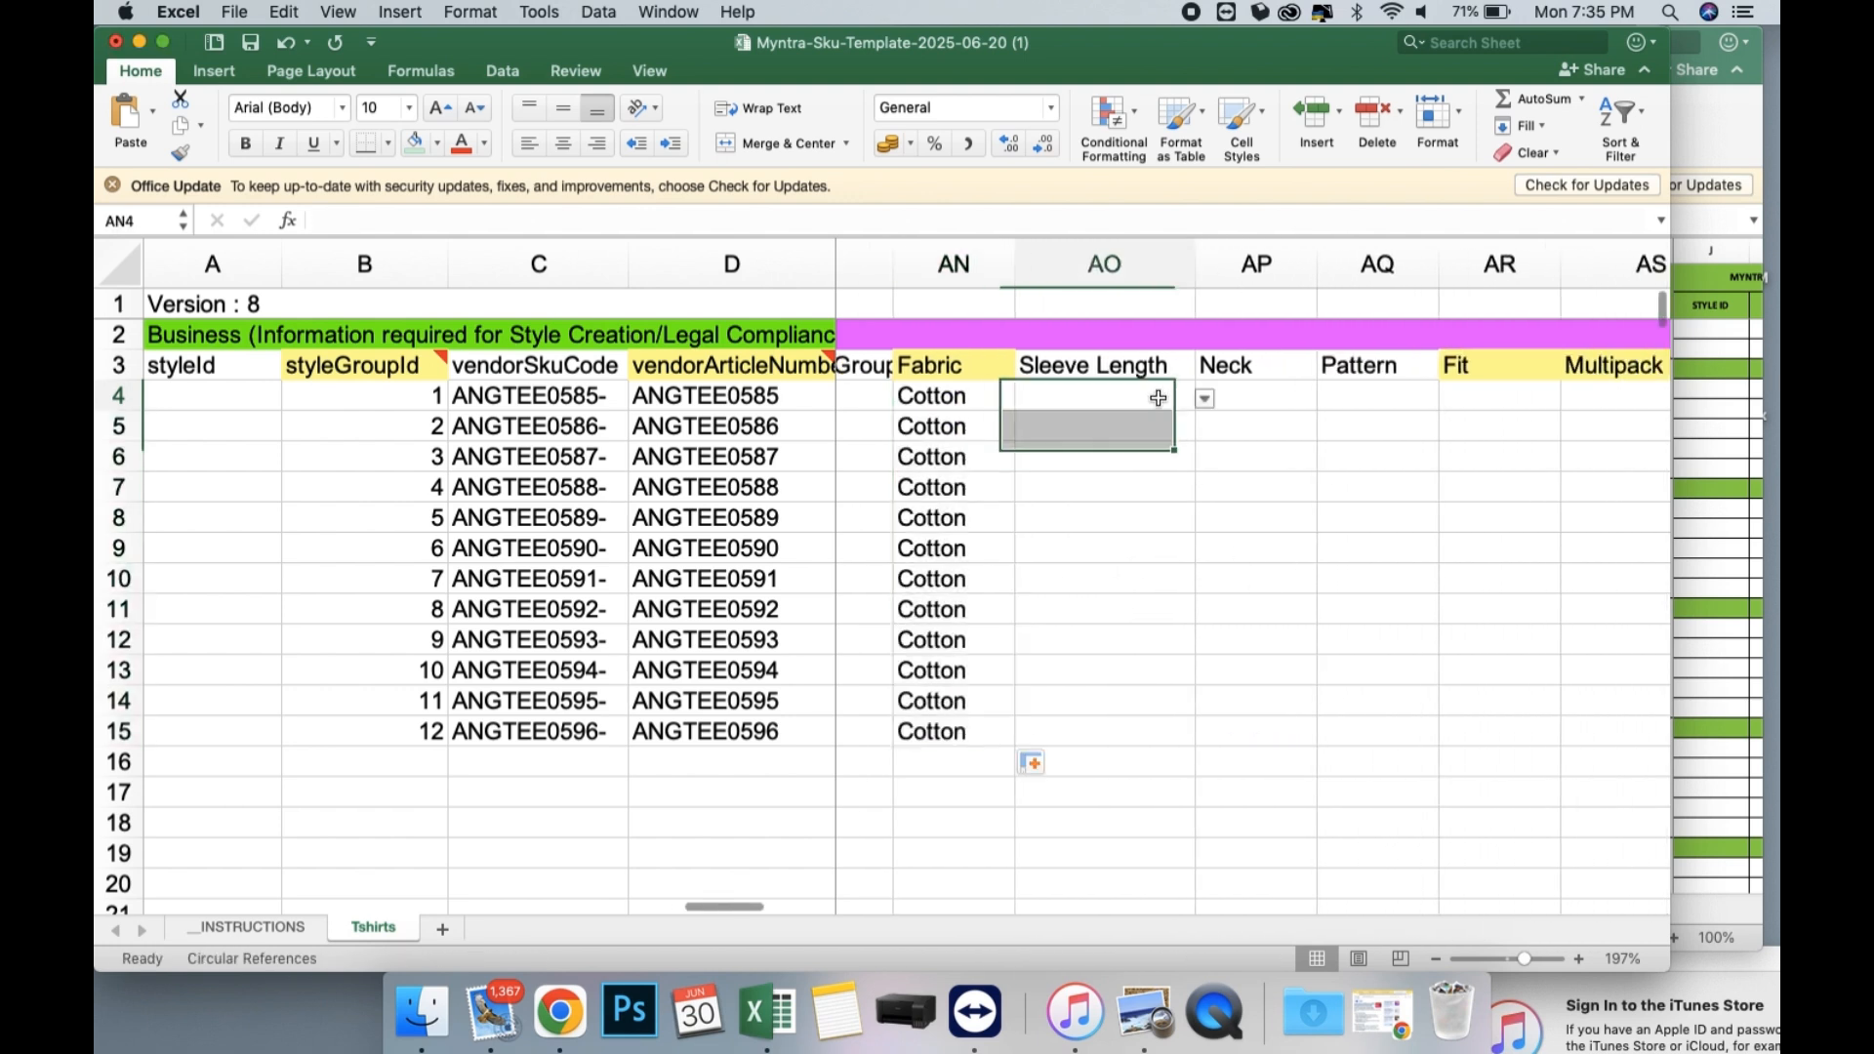
pyautogui.click(1205, 400)
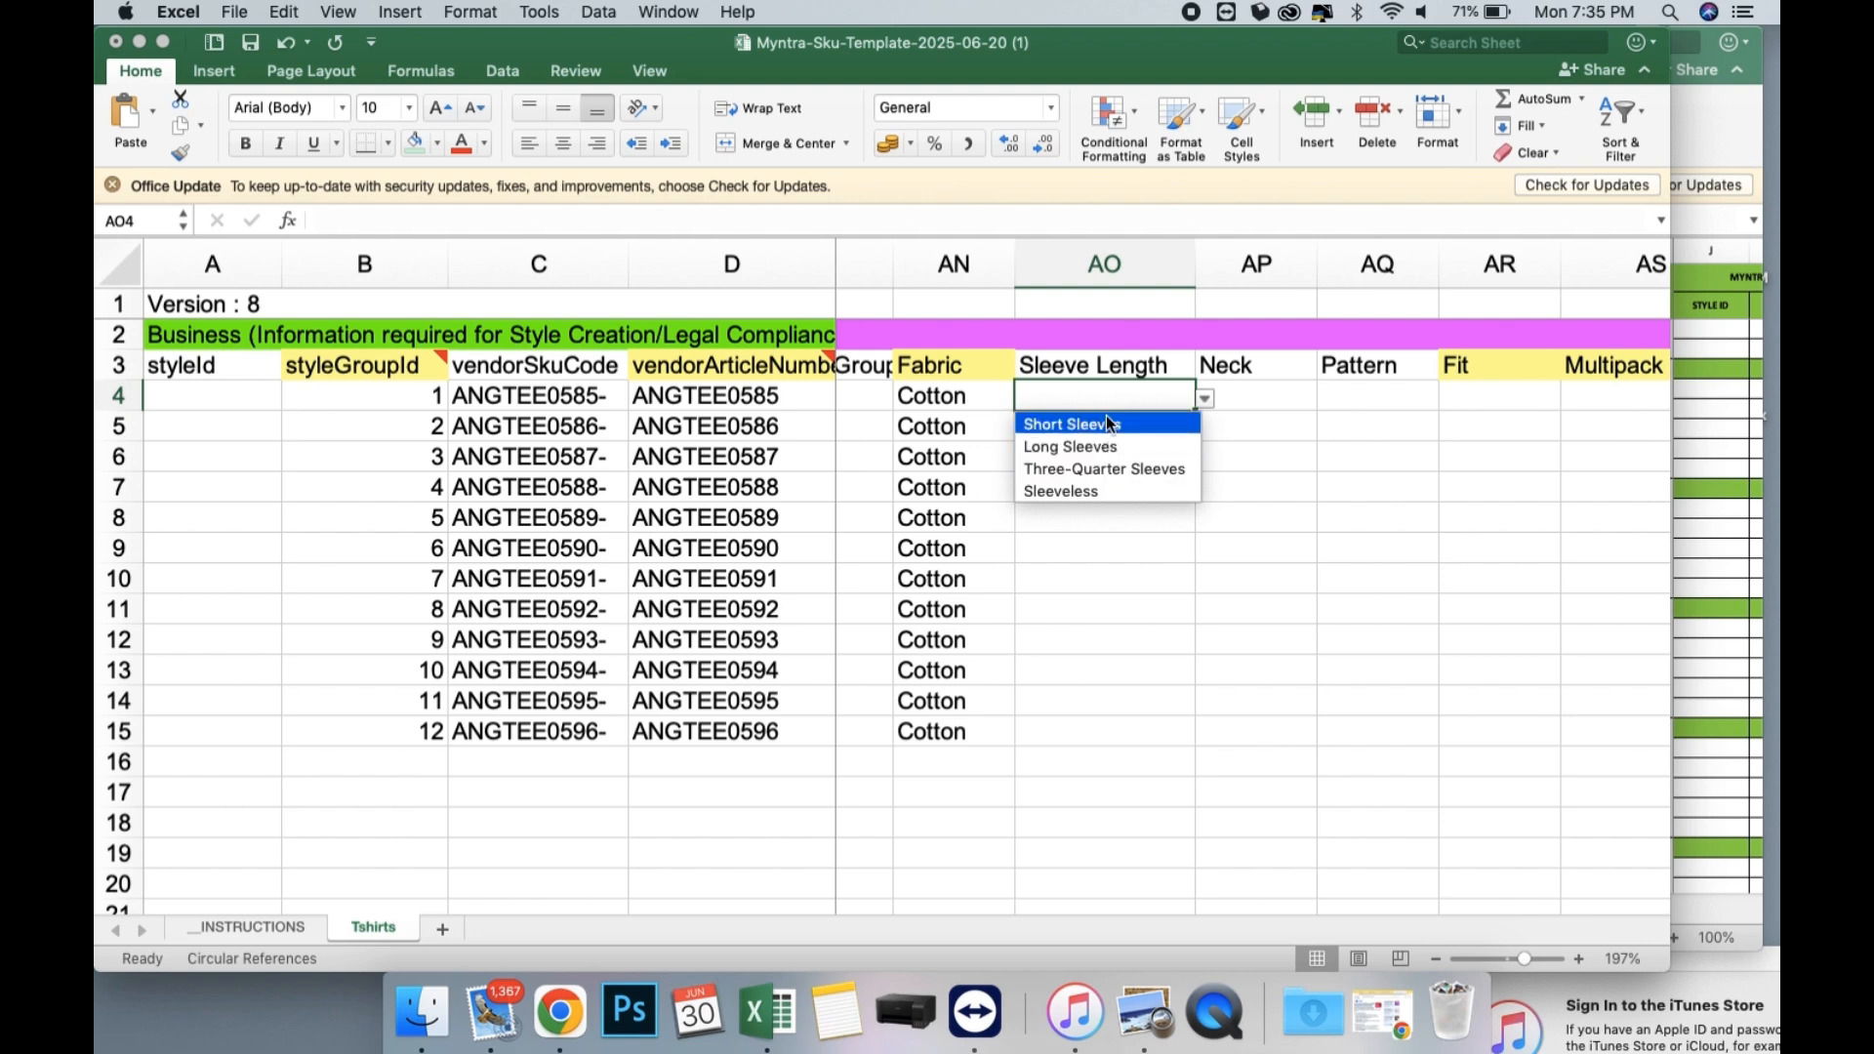
pyautogui.click(1106, 421)
pyautogui.moveTo(1195, 409); pyautogui.dragTo(1178, 742)
# Set the Neck in AP4 to Round Neck and fill it down through row 15.
pyautogui.click(1220, 397)
pyautogui.click(1328, 400)
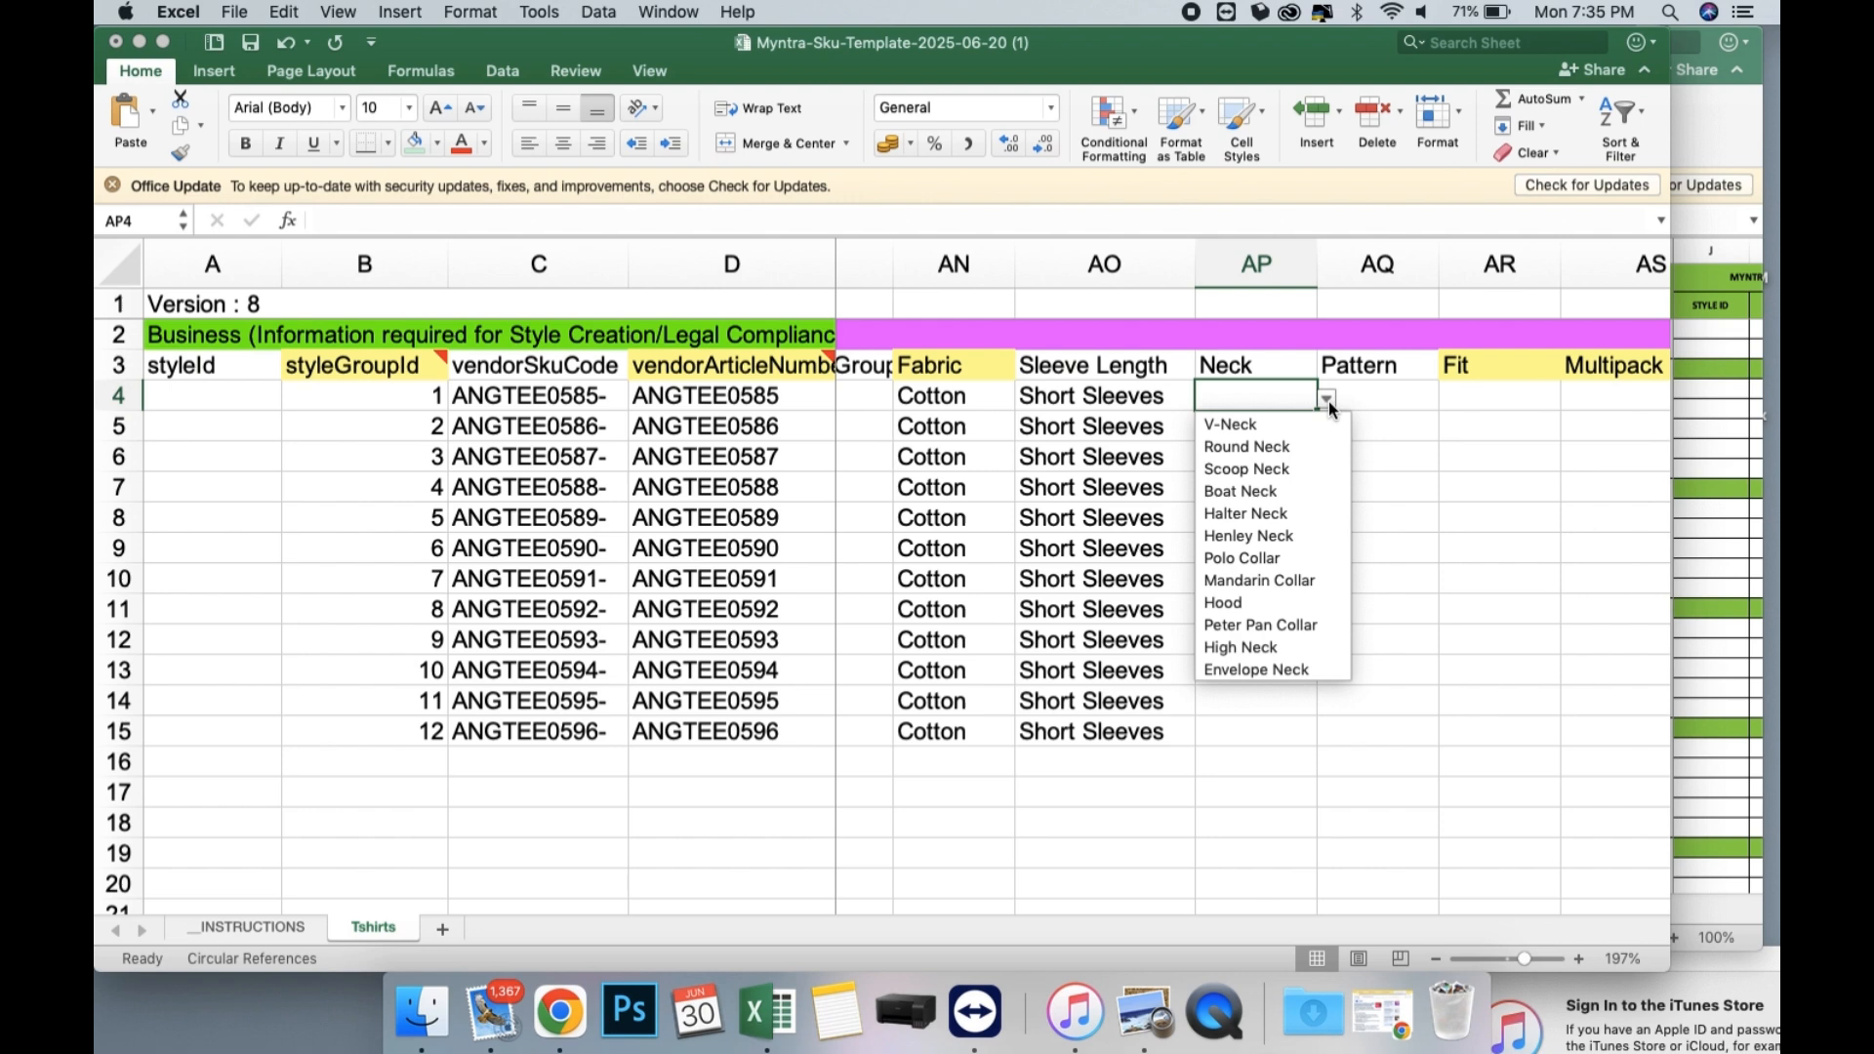
pyautogui.click(1267, 446)
pyautogui.moveTo(1317, 410); pyautogui.dragTo(1313, 747)
# Set the Pattern in AQ4 to Solid and fill it down through row 15.
pyautogui.hscroll(2, 1259, 430)
pyautogui.click(1257, 402)
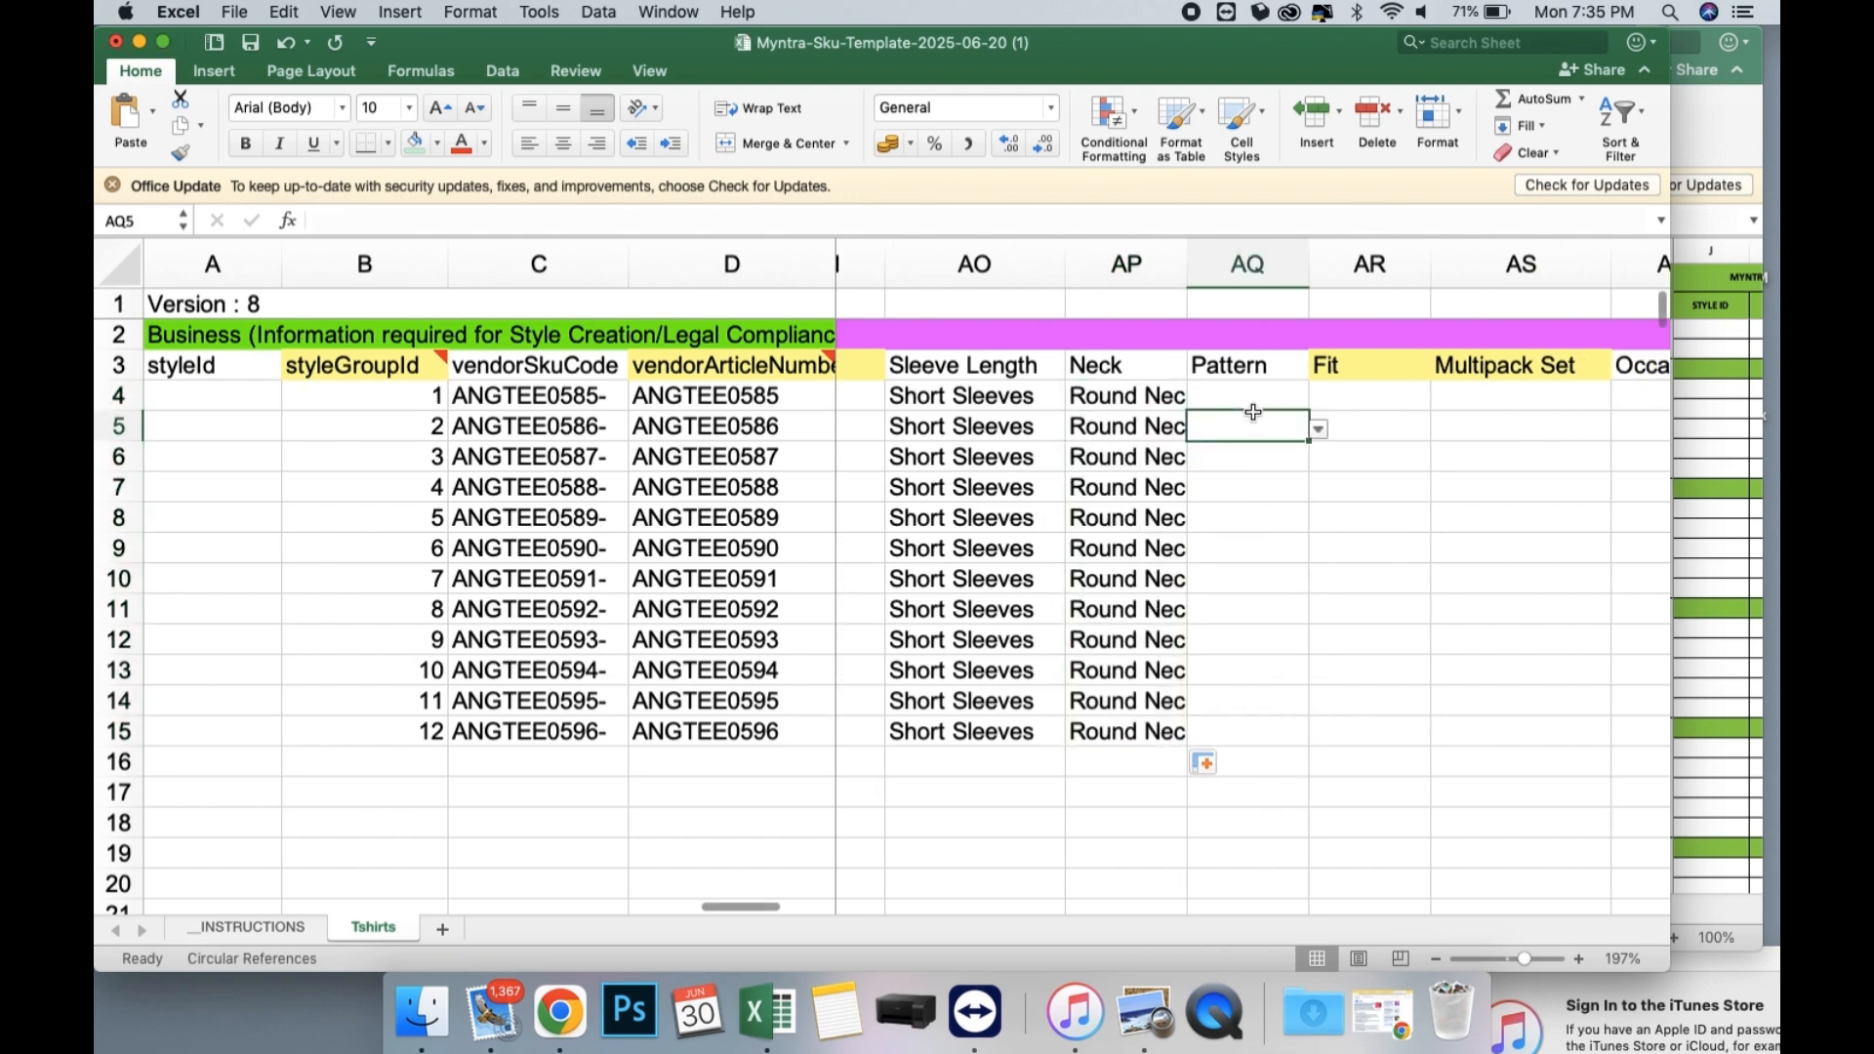
pyautogui.click(1320, 400)
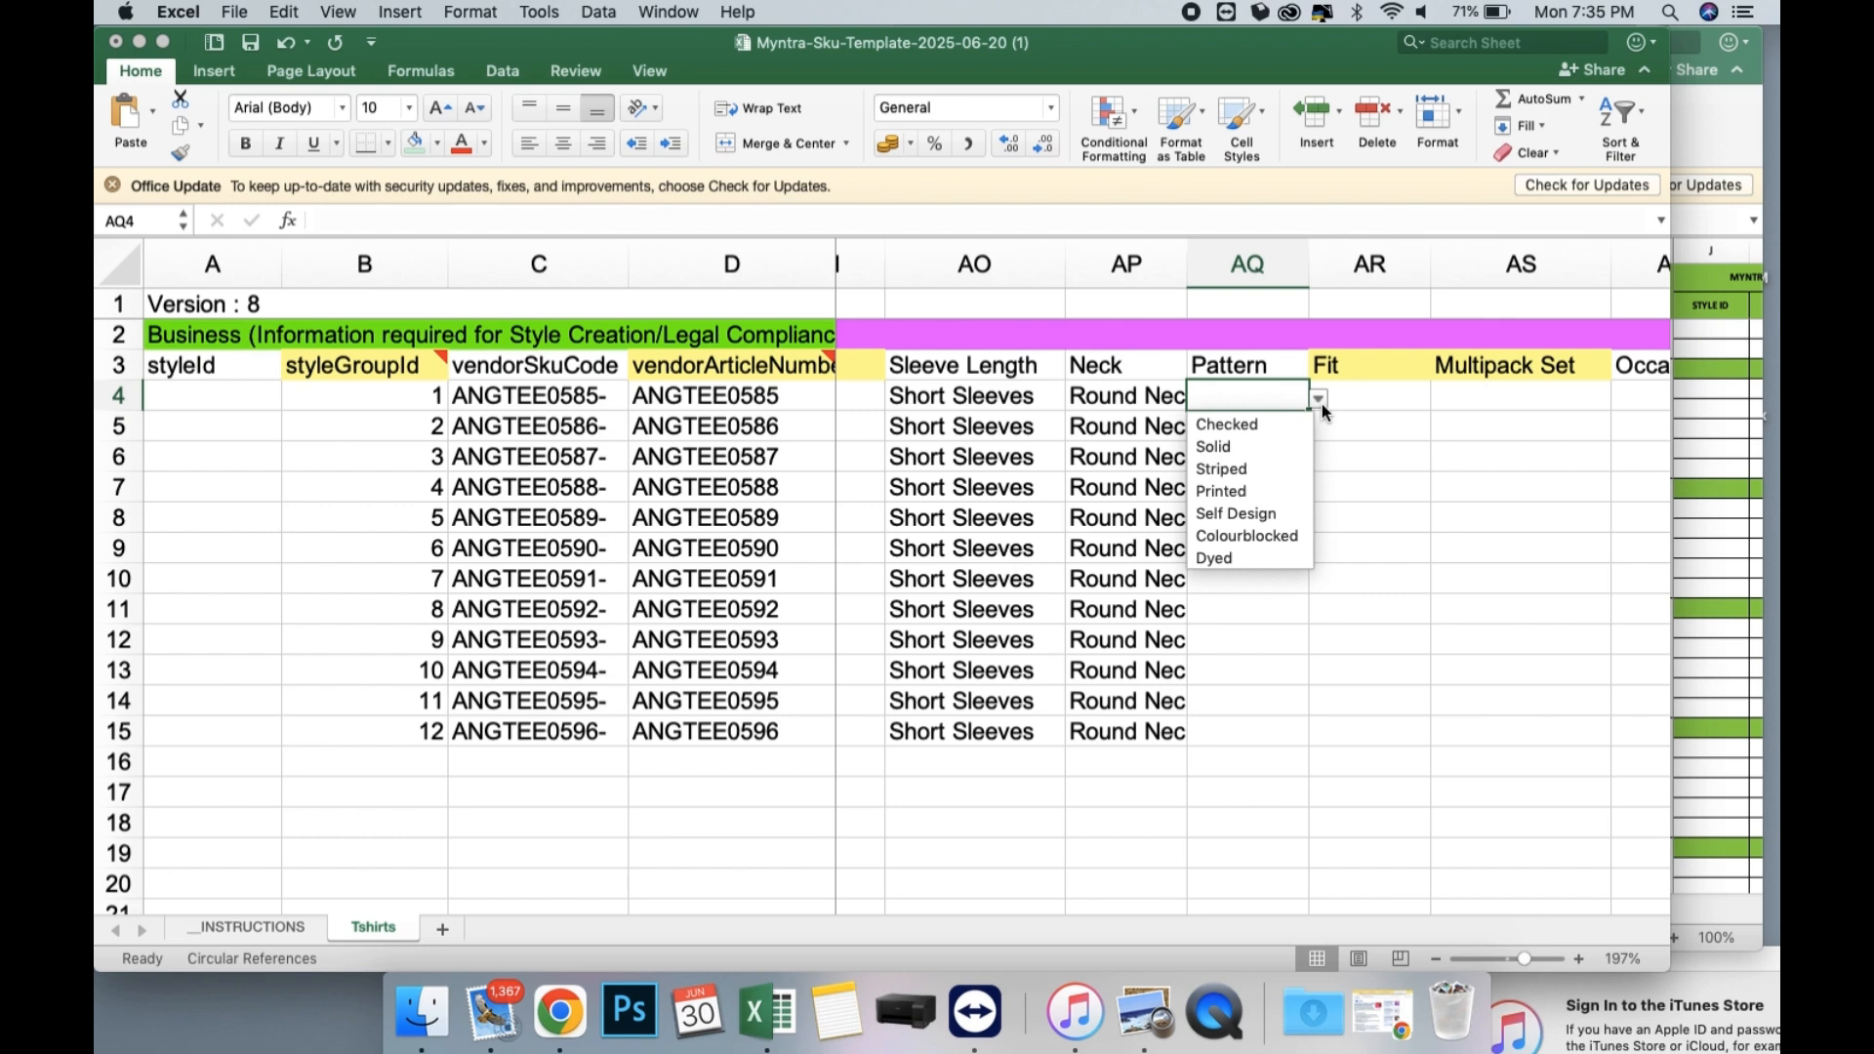
pyautogui.click(1228, 447)
pyautogui.moveTo(1309, 411); pyautogui.dragTo(1284, 736)
# Set the Fit in AR4 to Oversized and fill it down through row 15.
pyautogui.click(1393, 393)
pyautogui.click(1438, 400)
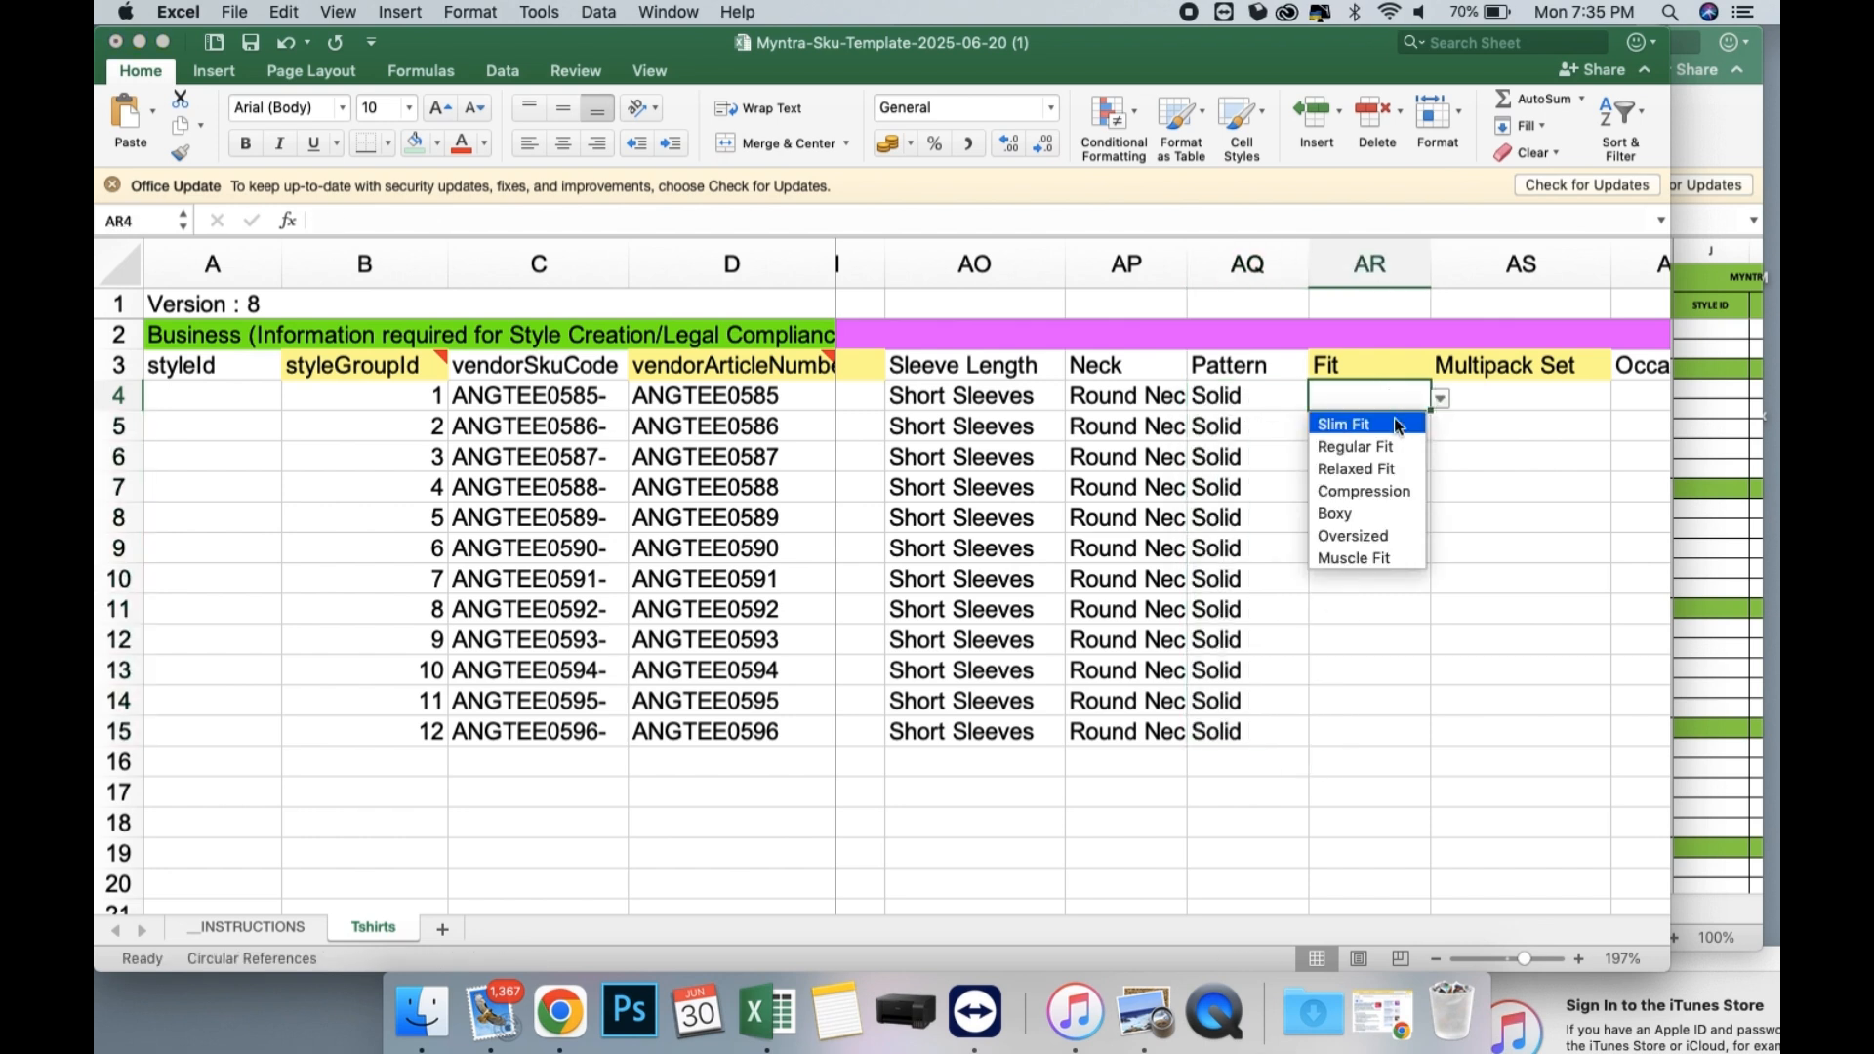
pyautogui.click(1385, 535)
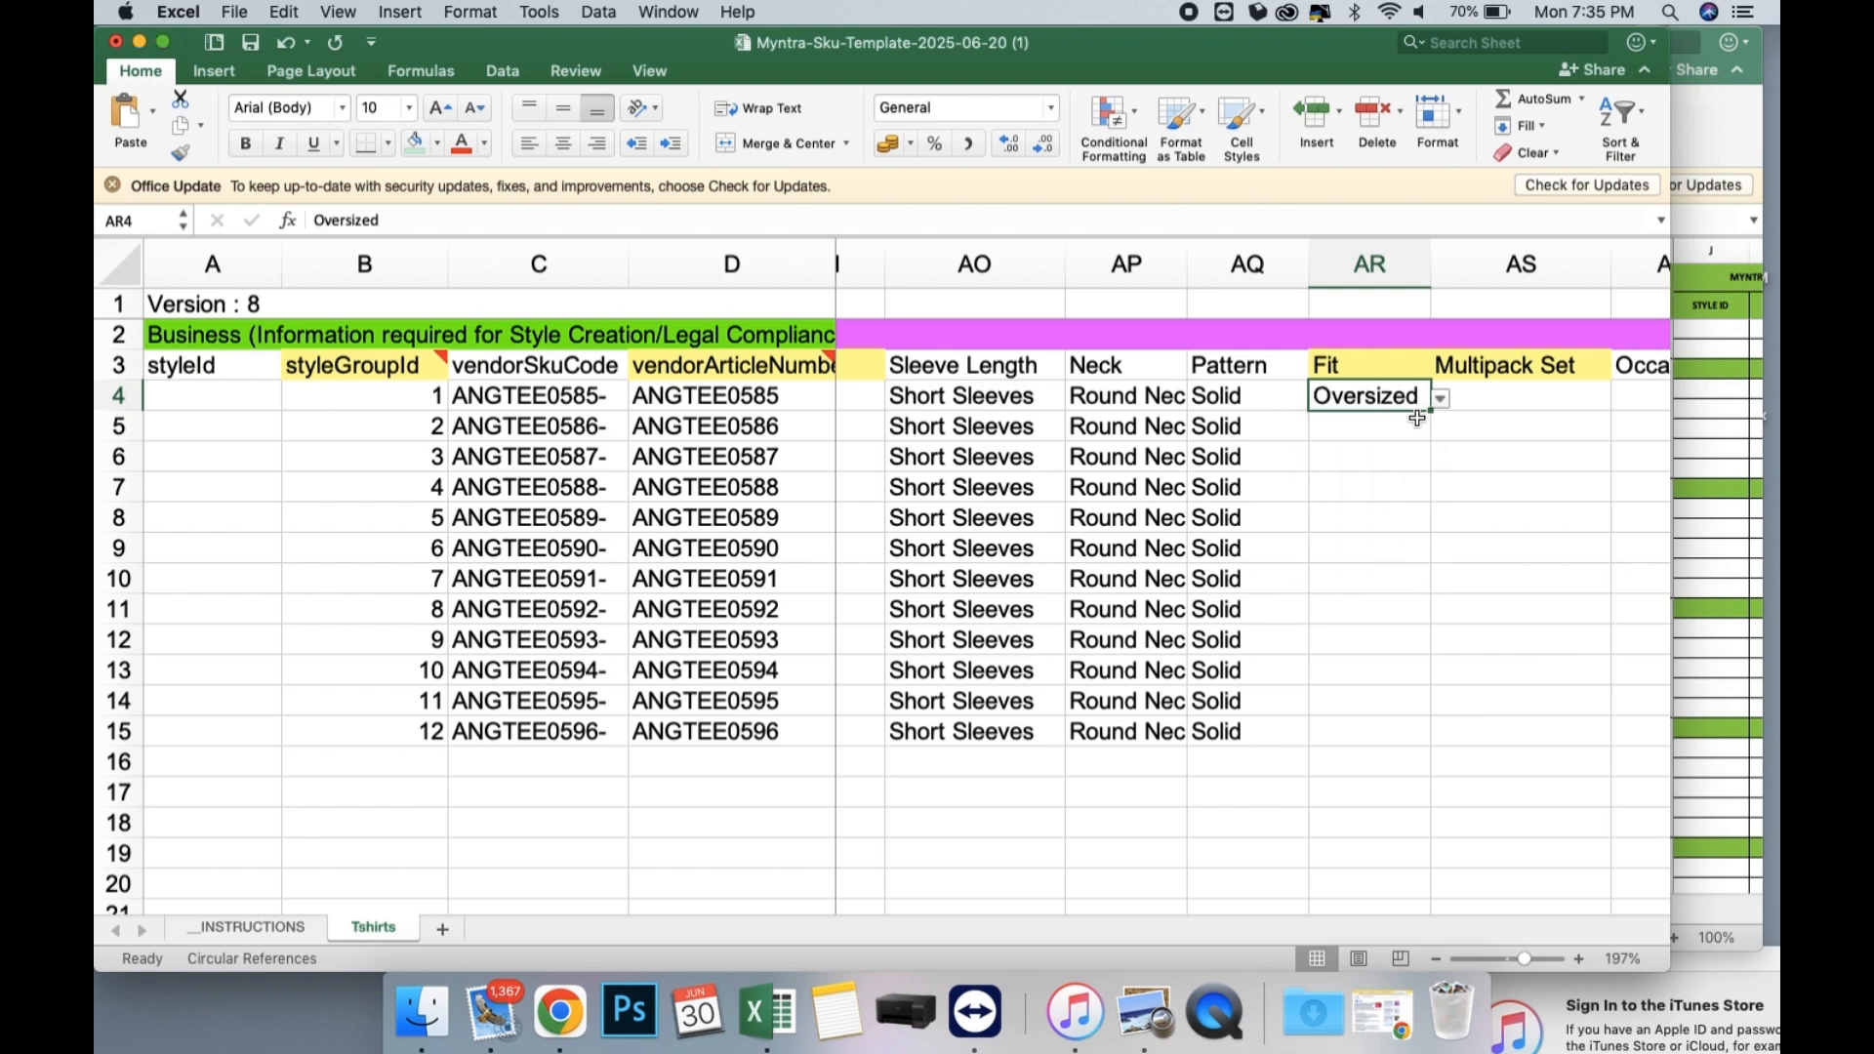
pyautogui.moveTo(1430, 412); pyautogui.dragTo(1421, 744)
# Set the Multipack Set in AS4 to Single and fill it down through row 15.
pyautogui.hscroll(3, 1395, 449)
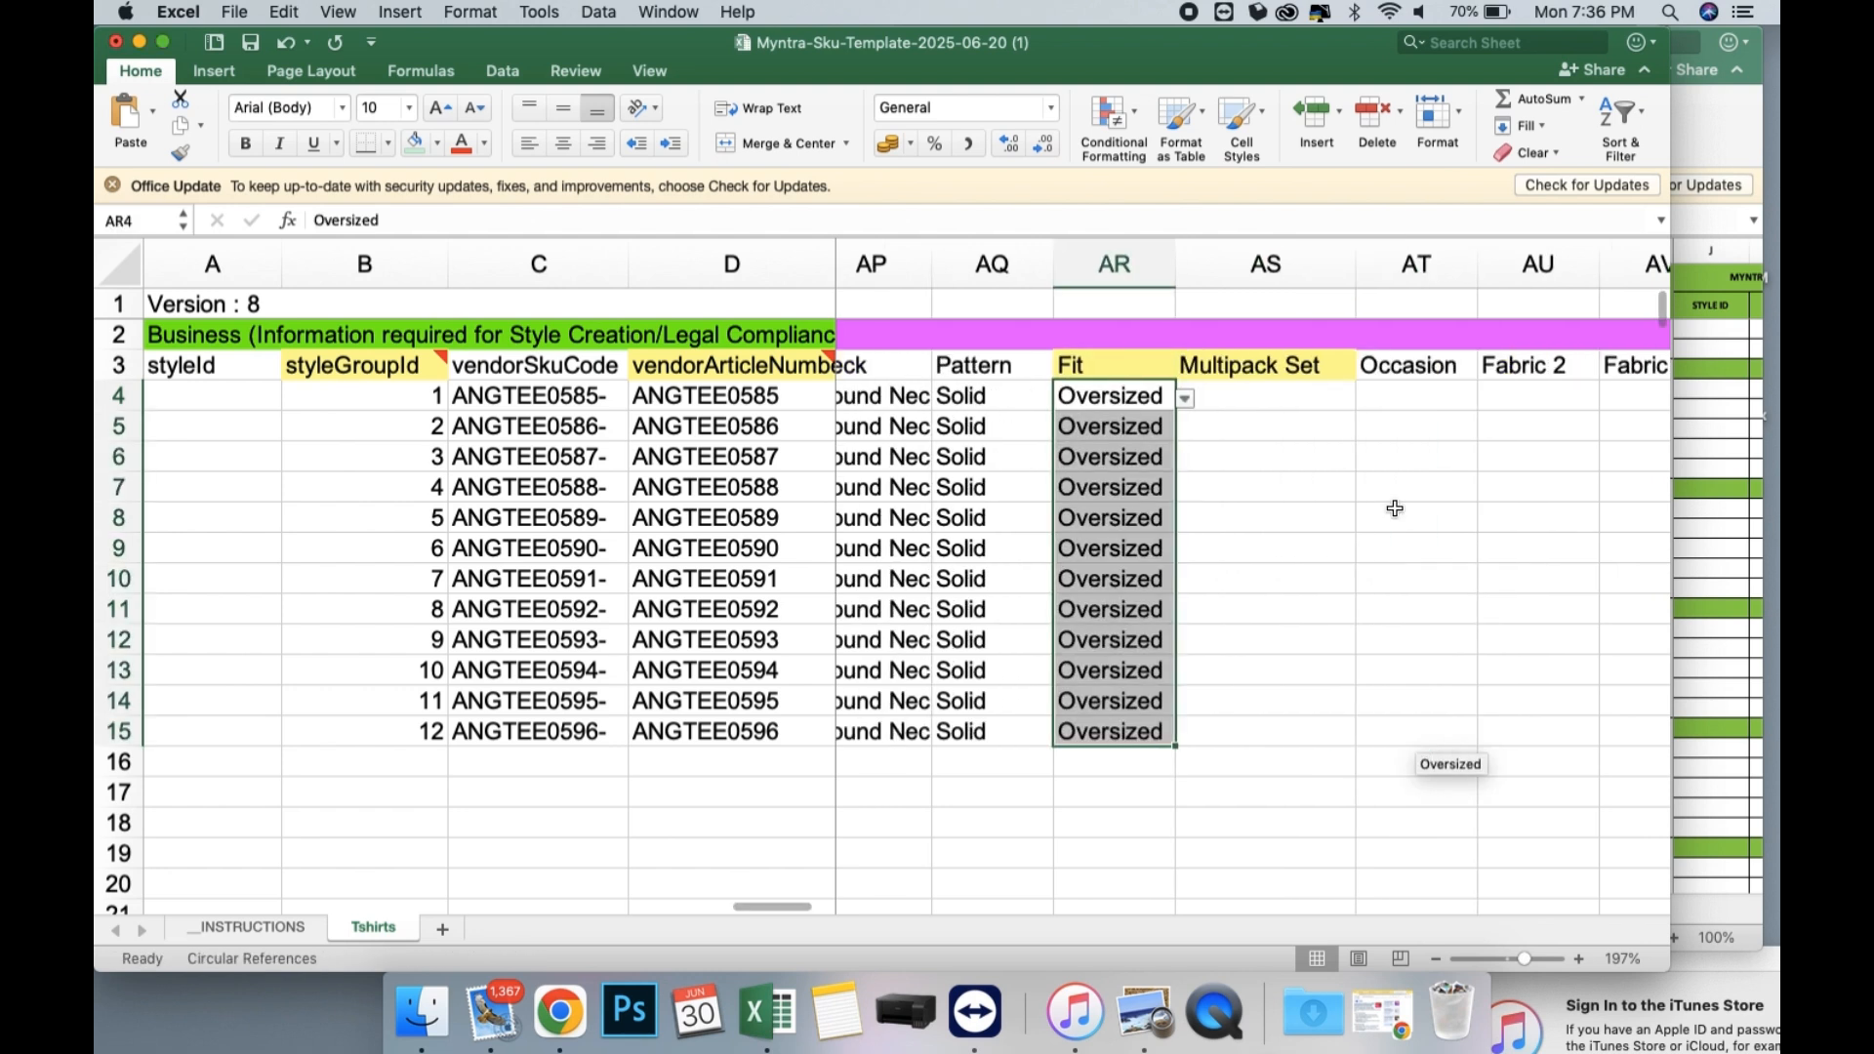
pyautogui.click(1332, 398)
pyautogui.click(1364, 398)
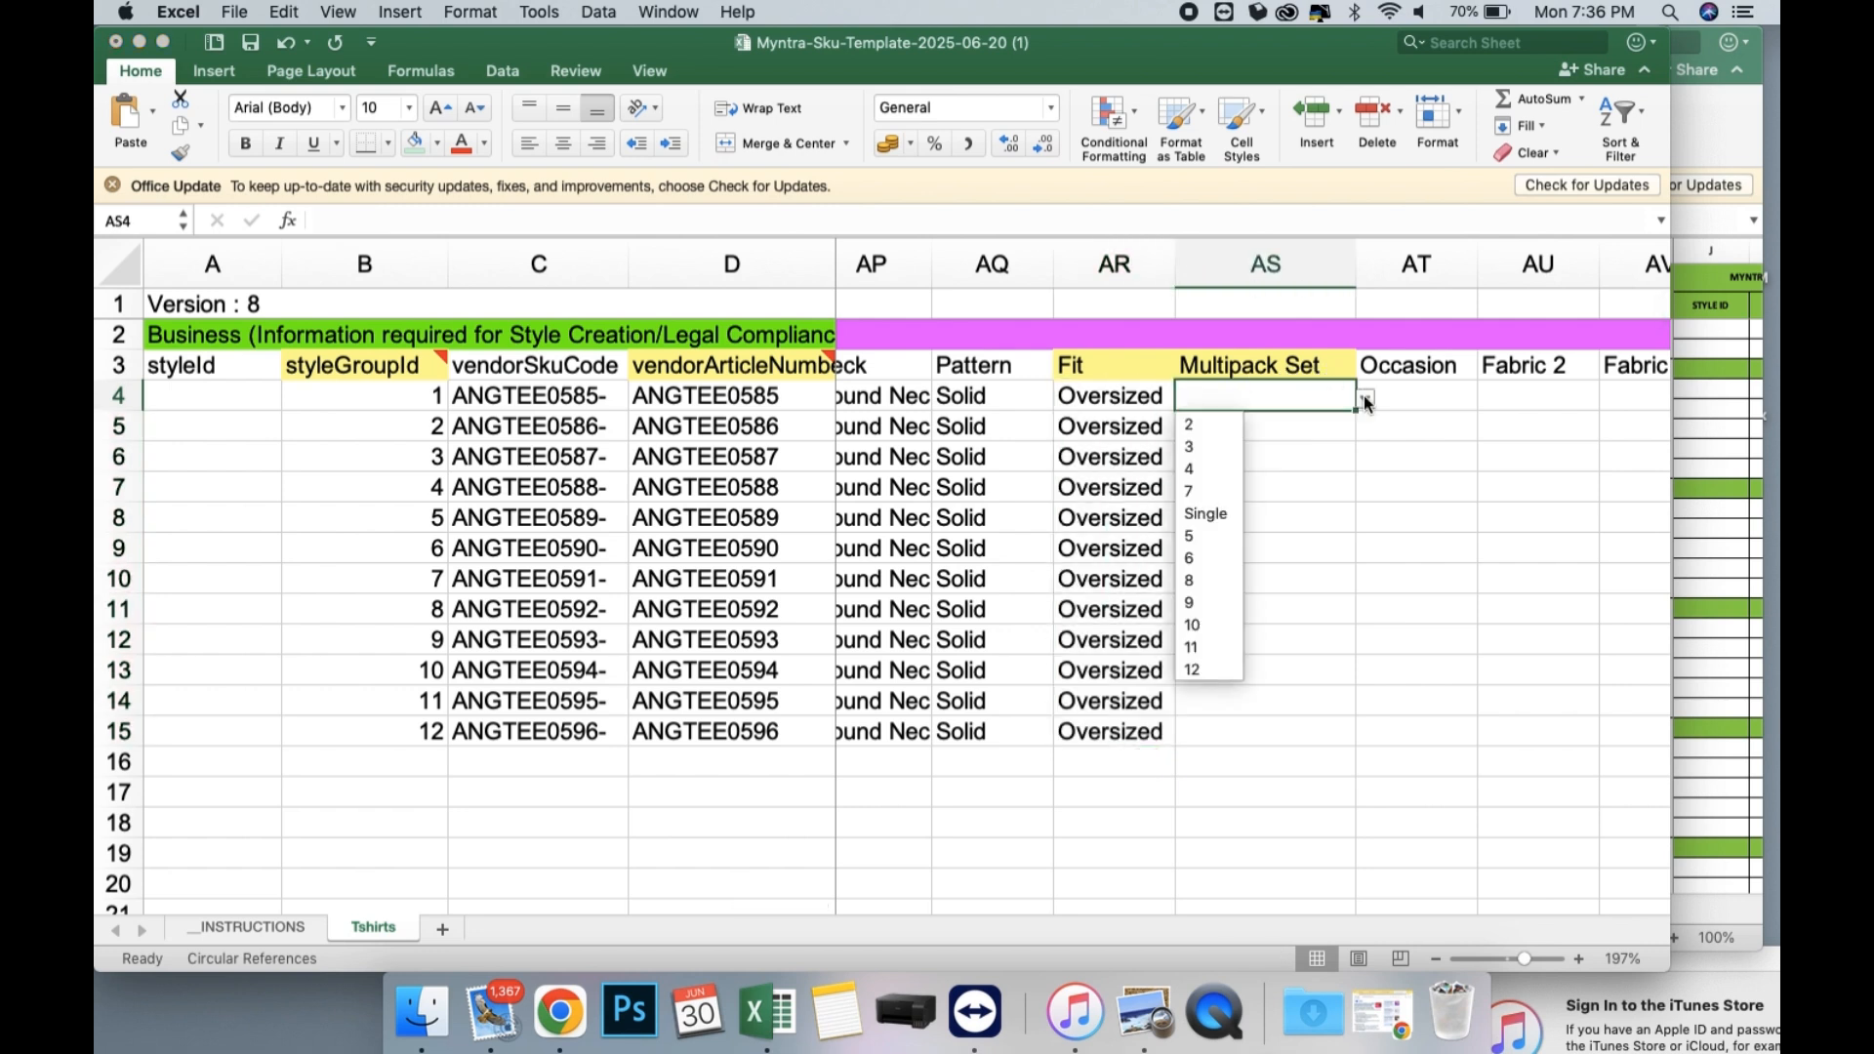
pyautogui.click(1218, 513)
pyautogui.moveTo(1356, 411); pyautogui.dragTo(1326, 738)
# Set the Occasion in AT4 to Maternity and fill it down through row 15.
pyautogui.hscroll(3, 1321, 536)
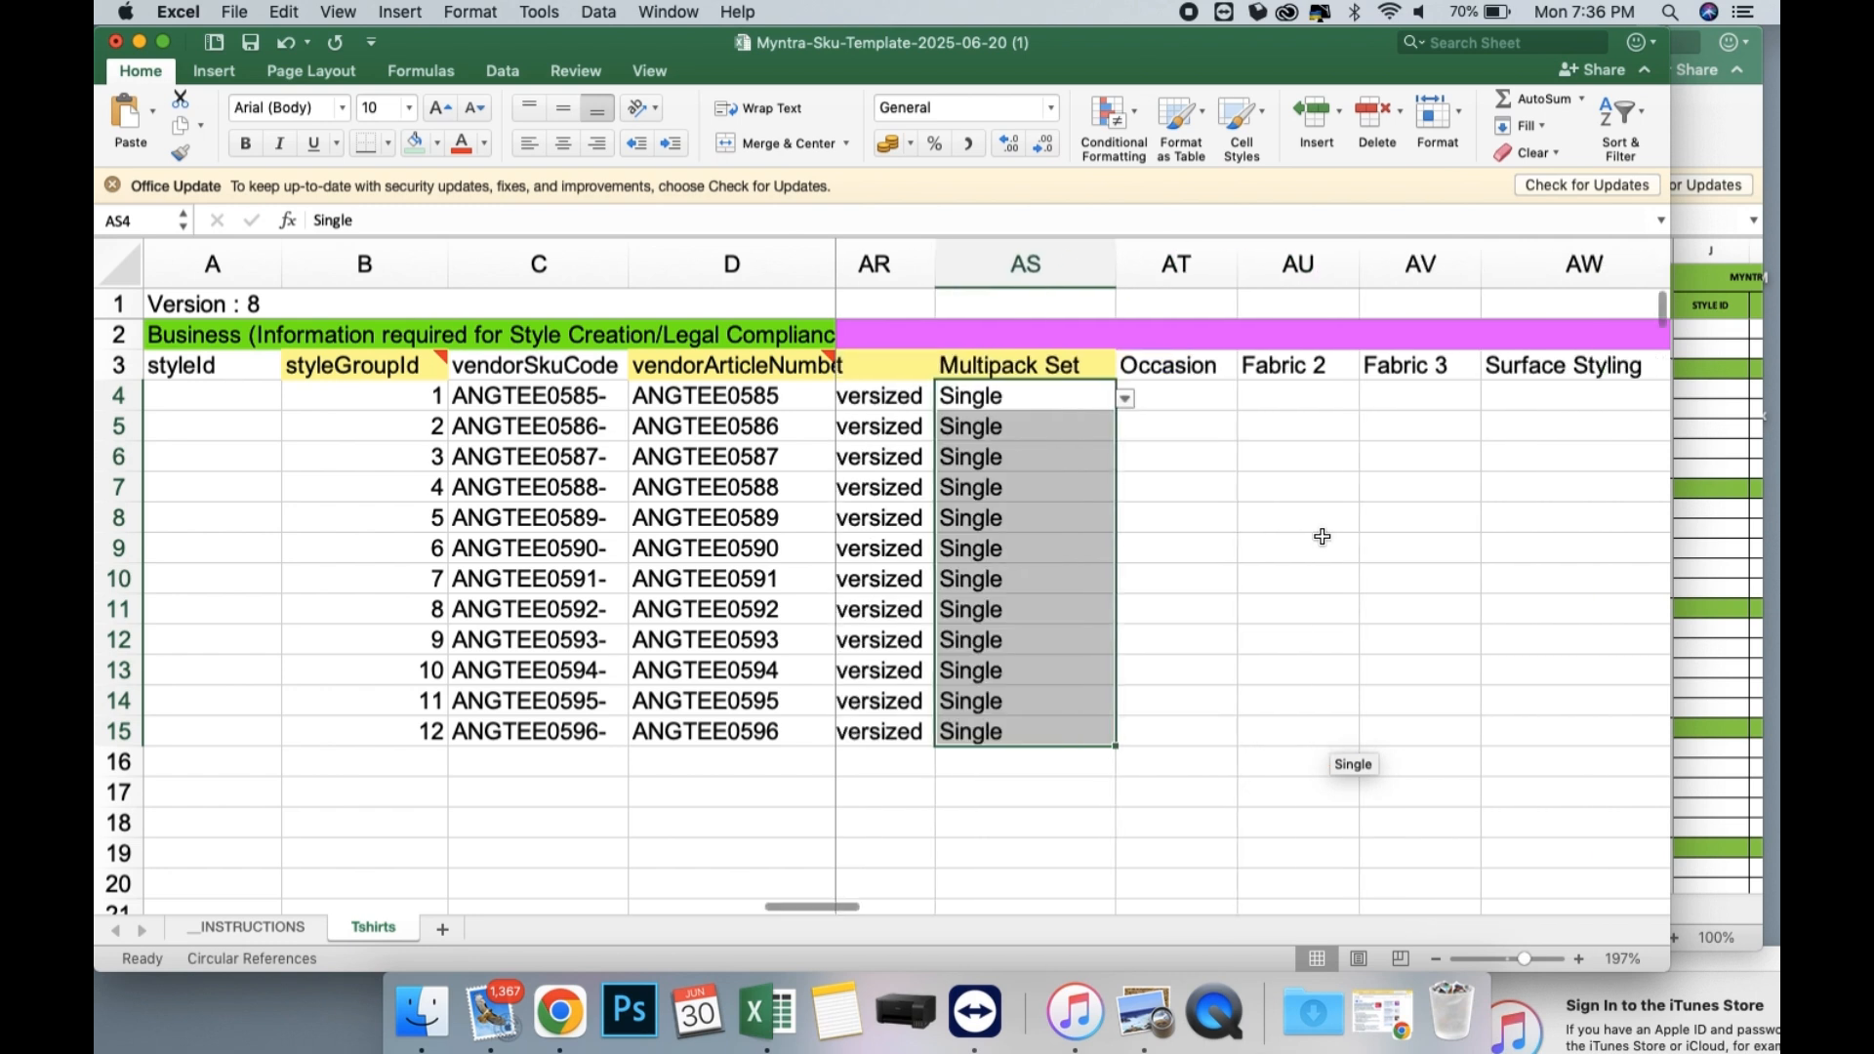
pyautogui.click(1176, 396)
pyautogui.click(1247, 399)
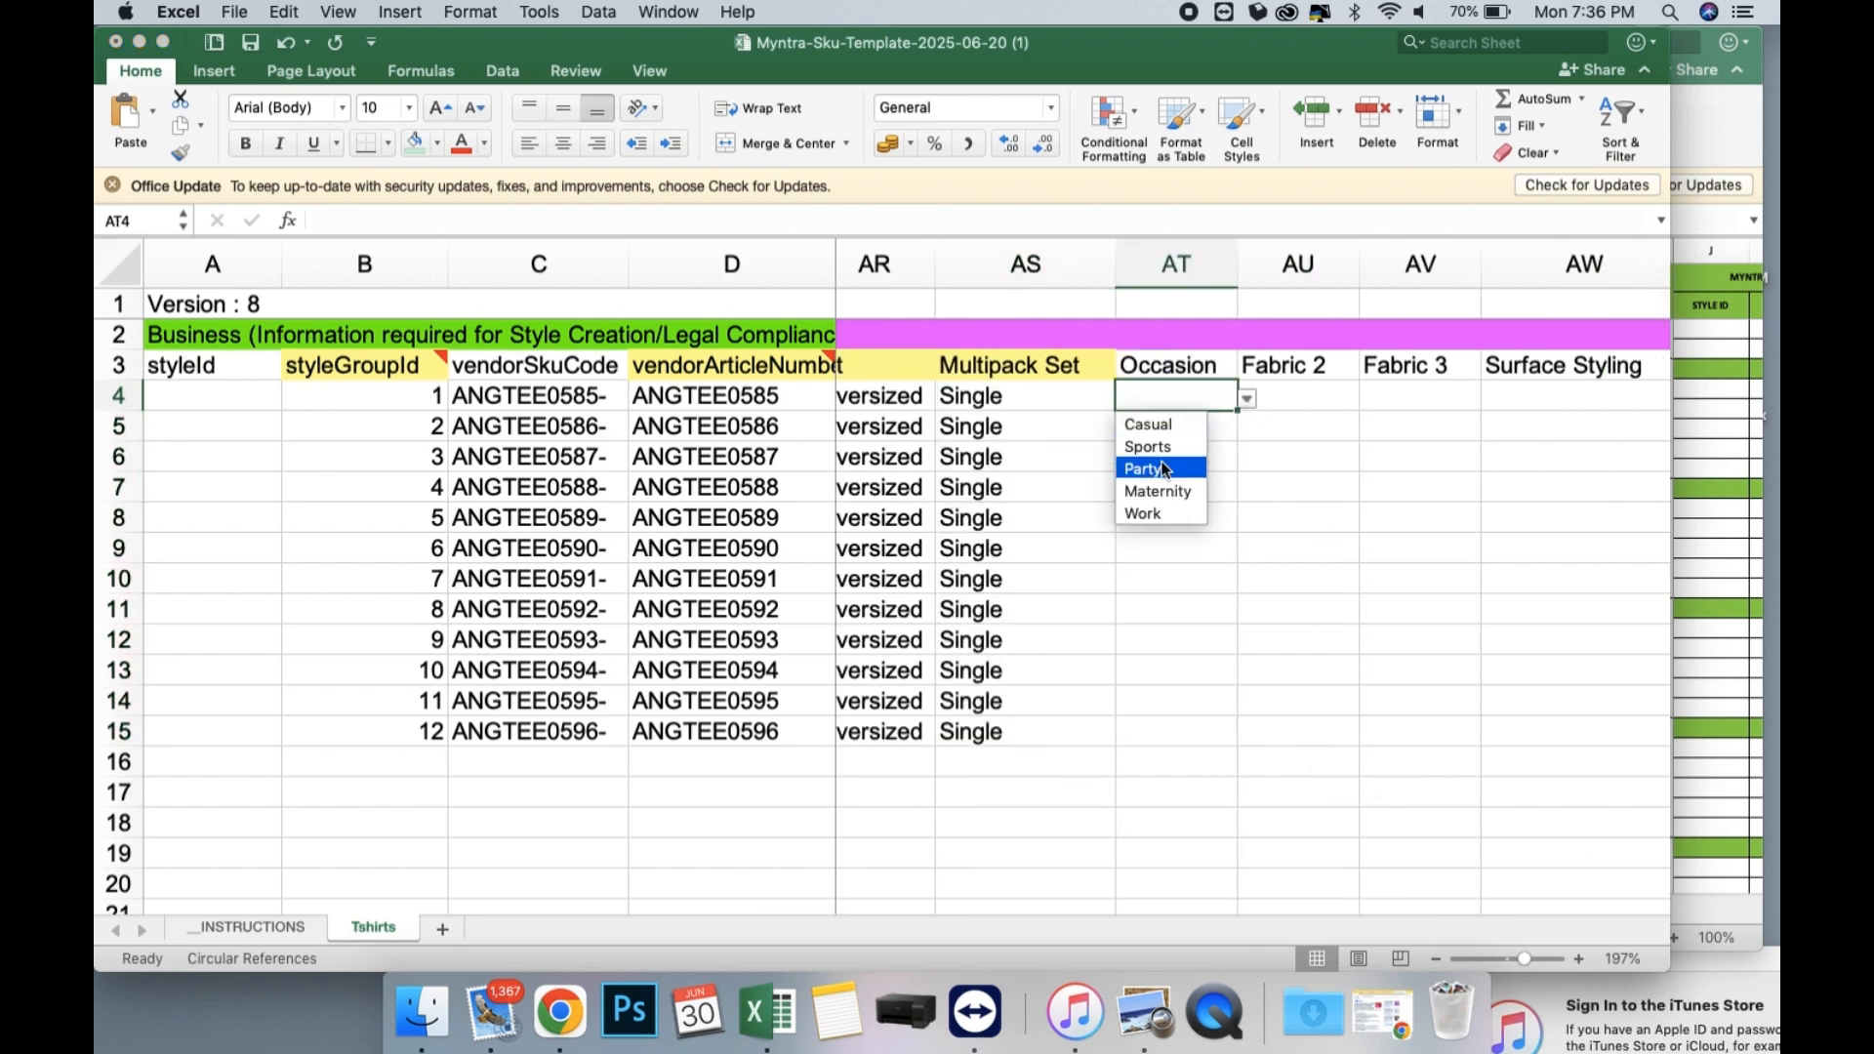
pyautogui.click(1169, 492)
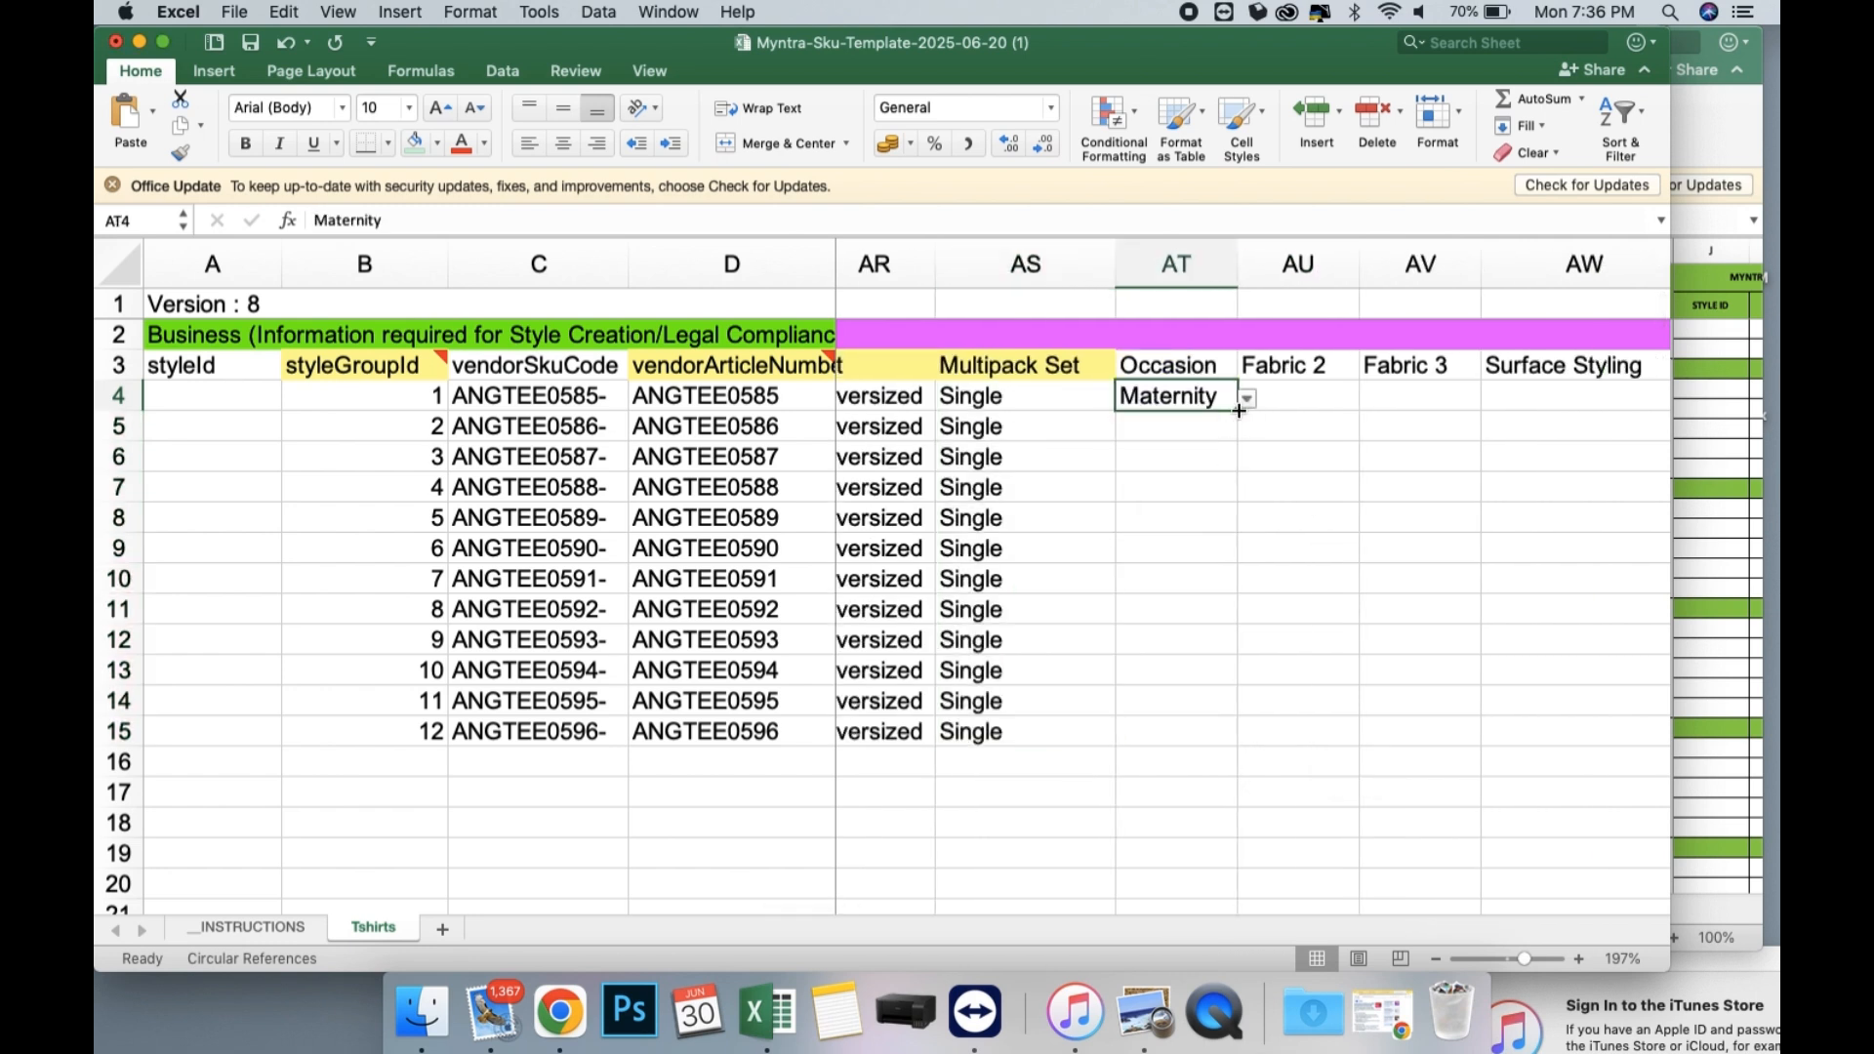
pyautogui.moveTo(1239, 411); pyautogui.dragTo(1227, 737)
pyautogui.moveTo(1297, 541); pyautogui.dragTo(1297, 539)
# Set the Print or Pattern Type in AX4 to Solid and fill it down through row 15.
pyautogui.hscroll(5, 1297, 537)
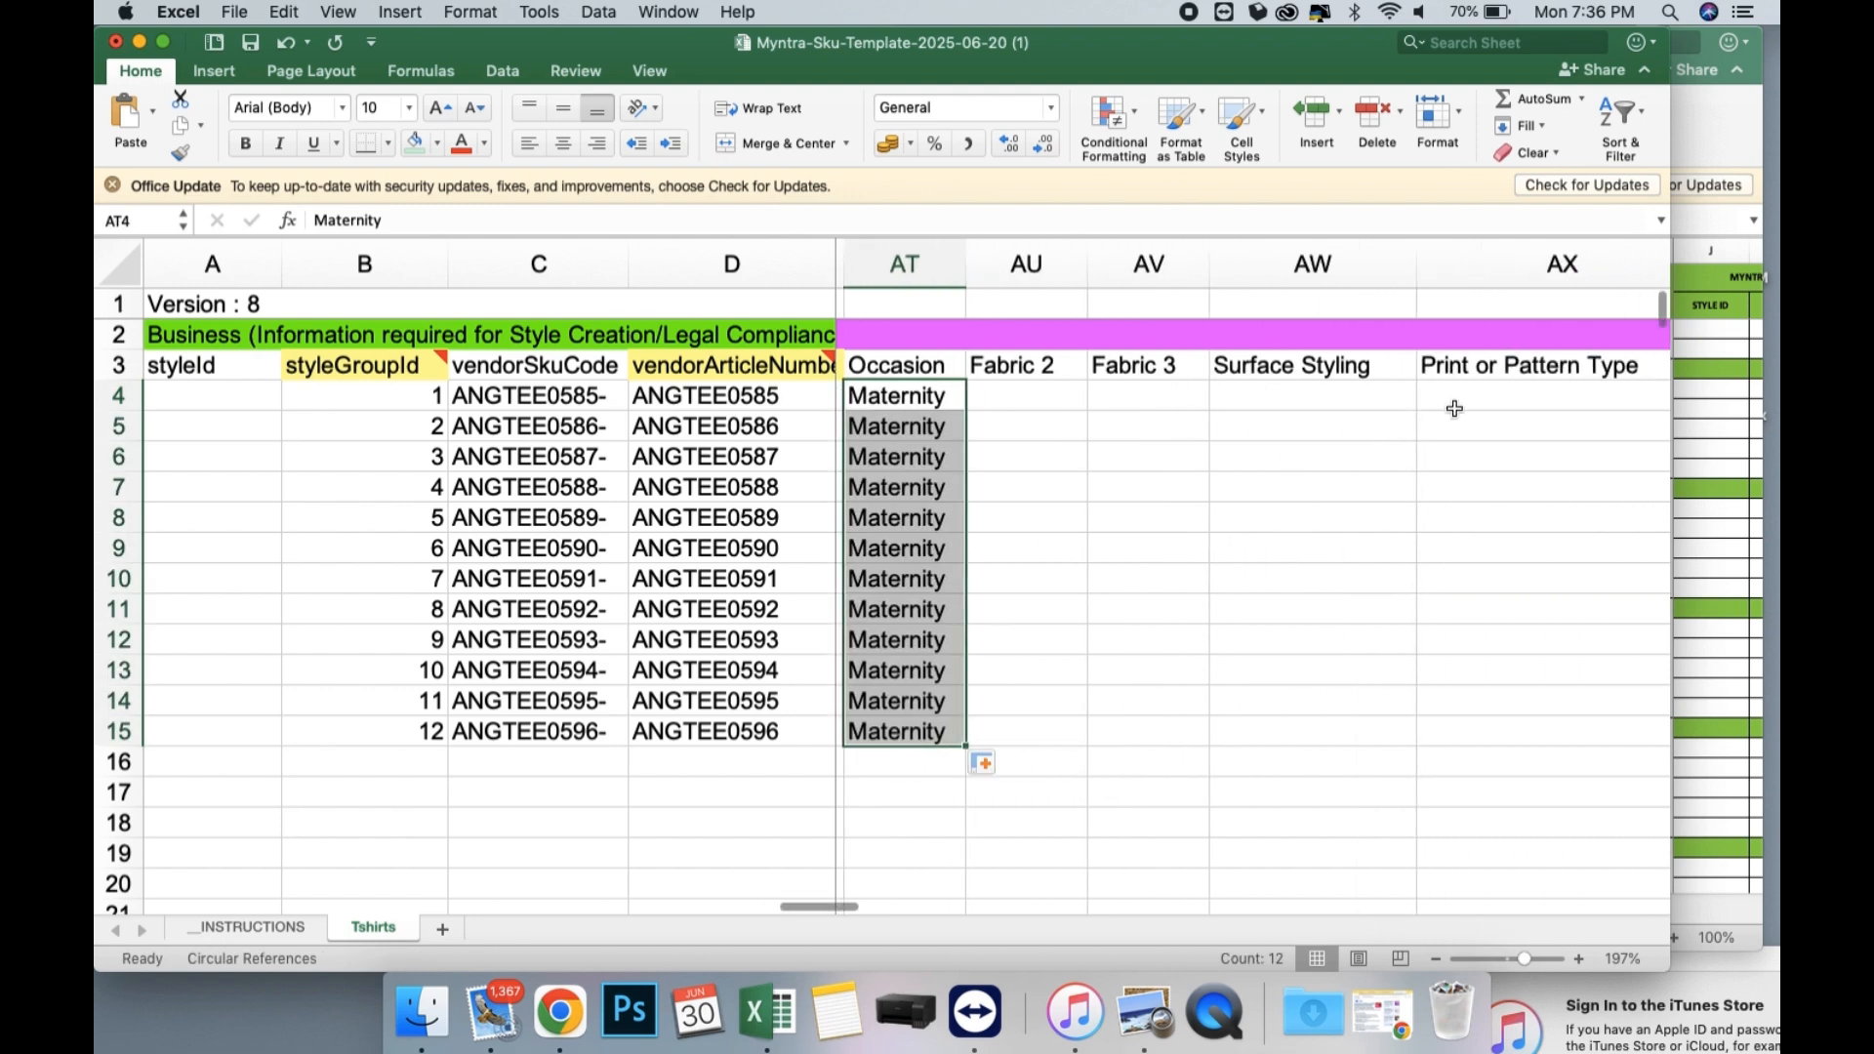
pyautogui.hscroll(4, 1455, 408)
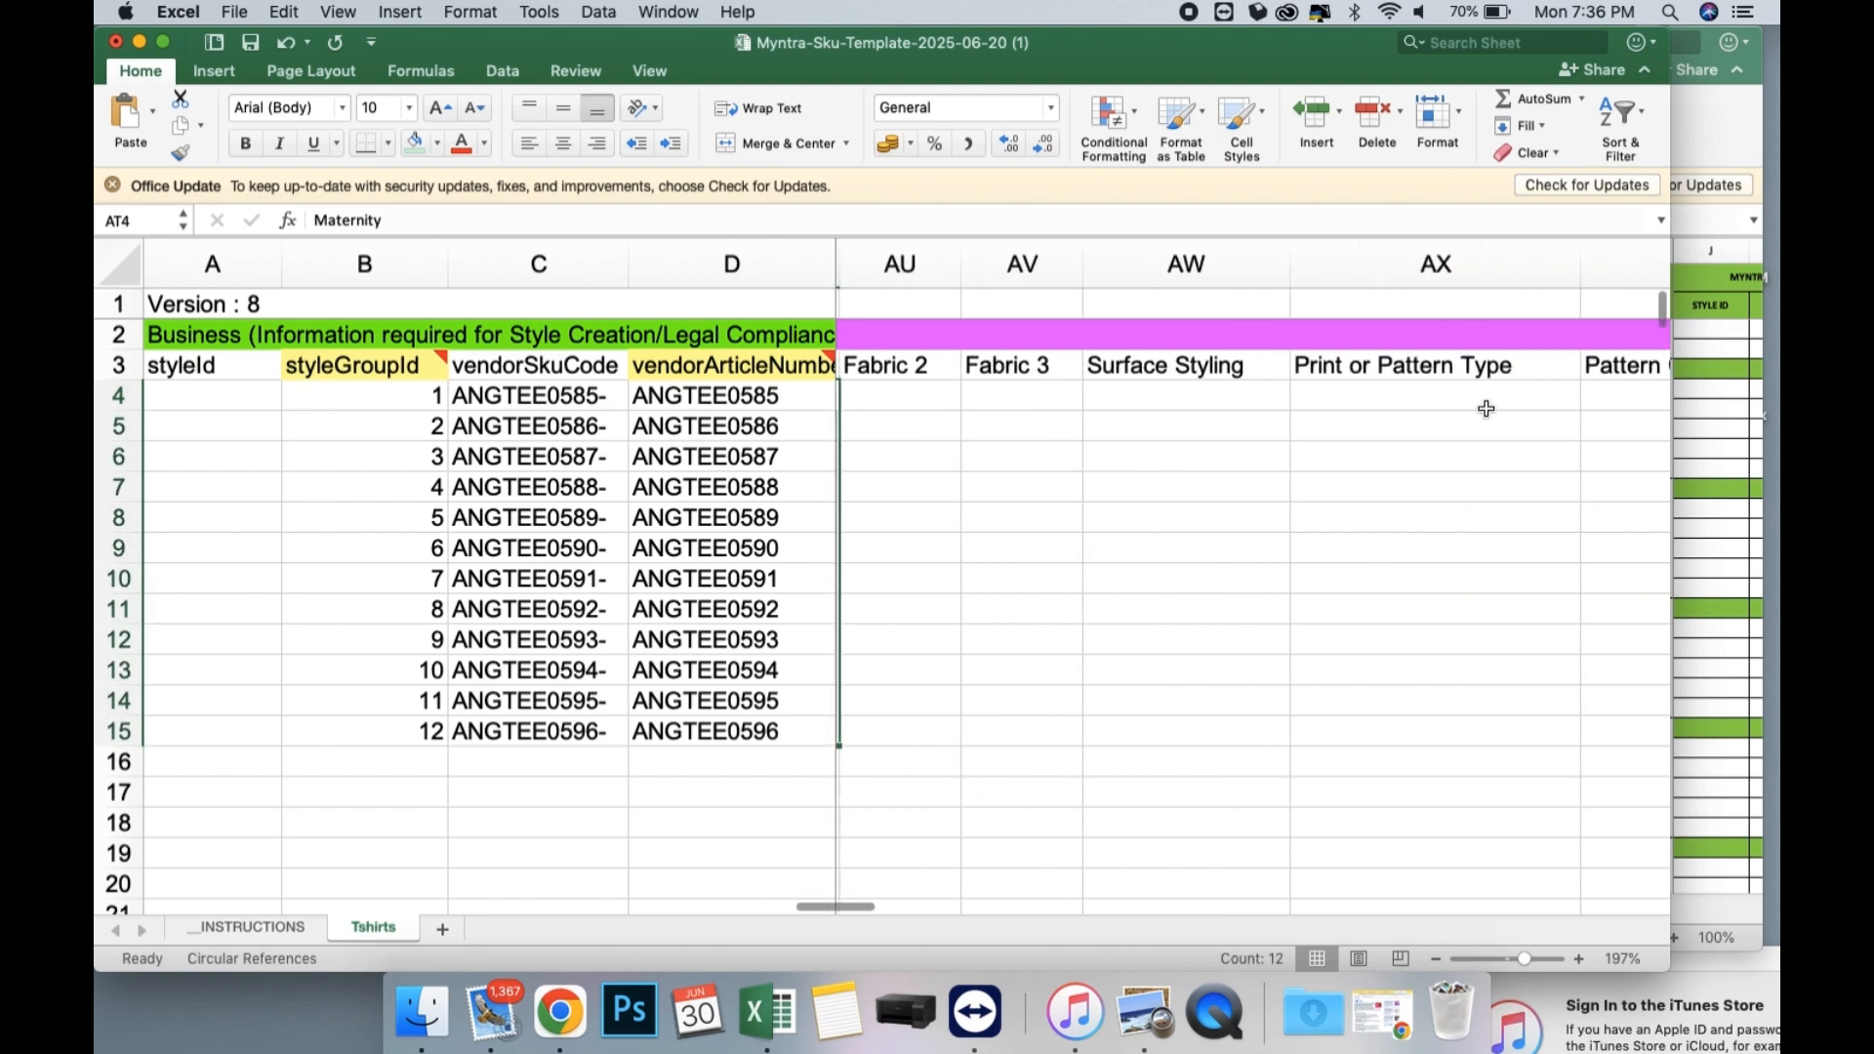
pyautogui.click(1339, 407)
pyautogui.click(1412, 399)
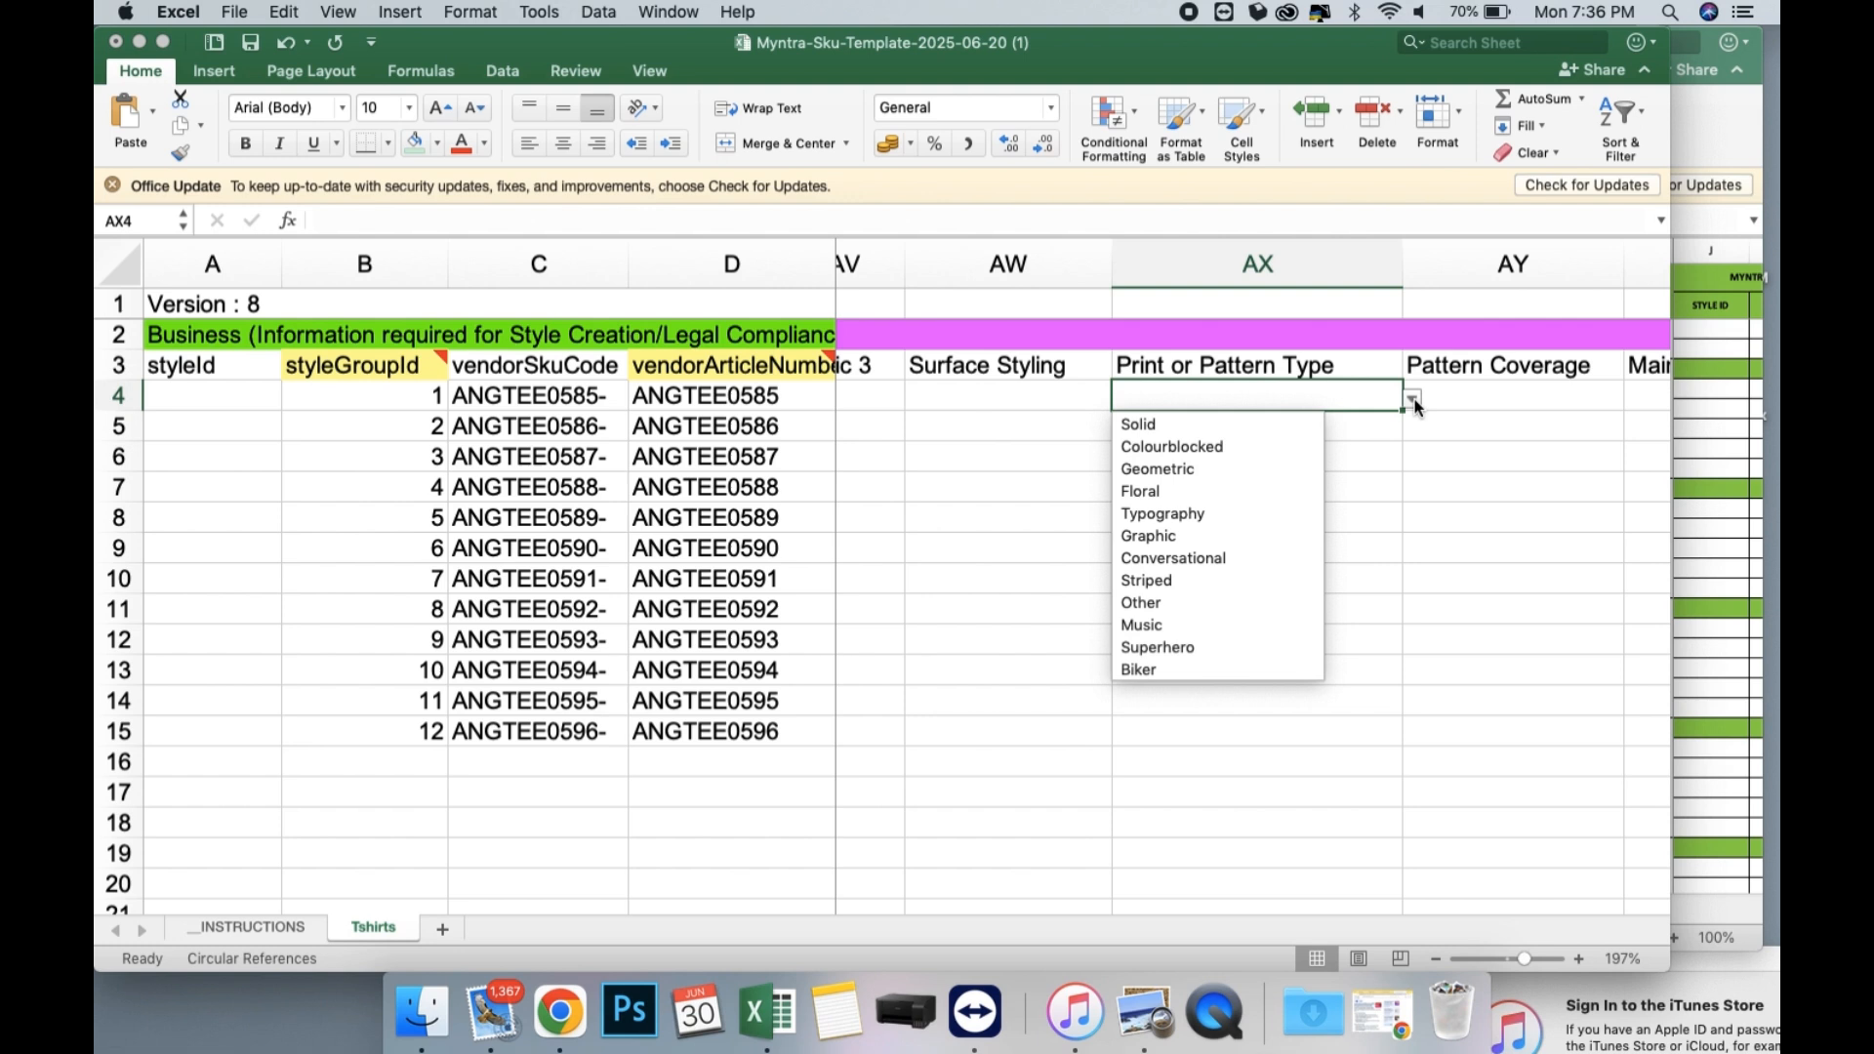
pyautogui.click(1219, 430)
pyautogui.moveTo(1403, 412); pyautogui.dragTo(1374, 754)
# Set the Surface Styling in AW4 to NA and fill it down through row 15.
pyautogui.click(1074, 396)
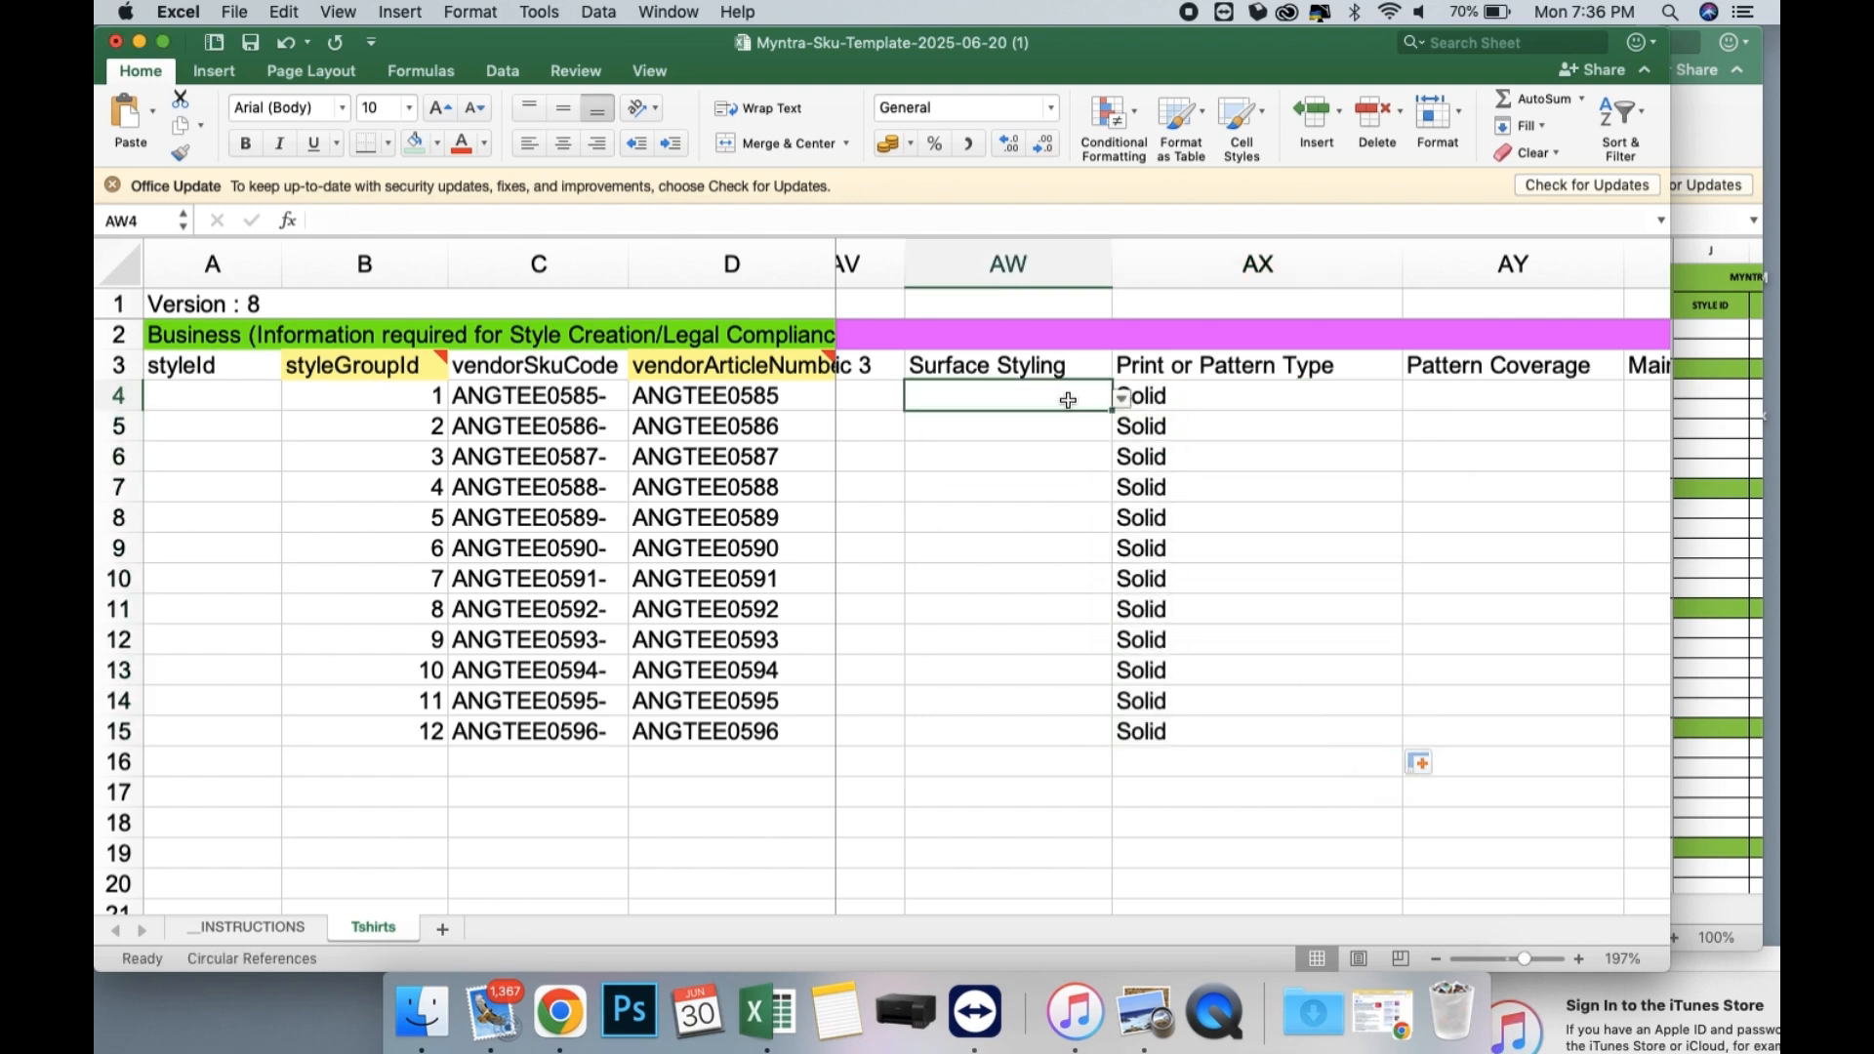
pyautogui.click(1124, 398)
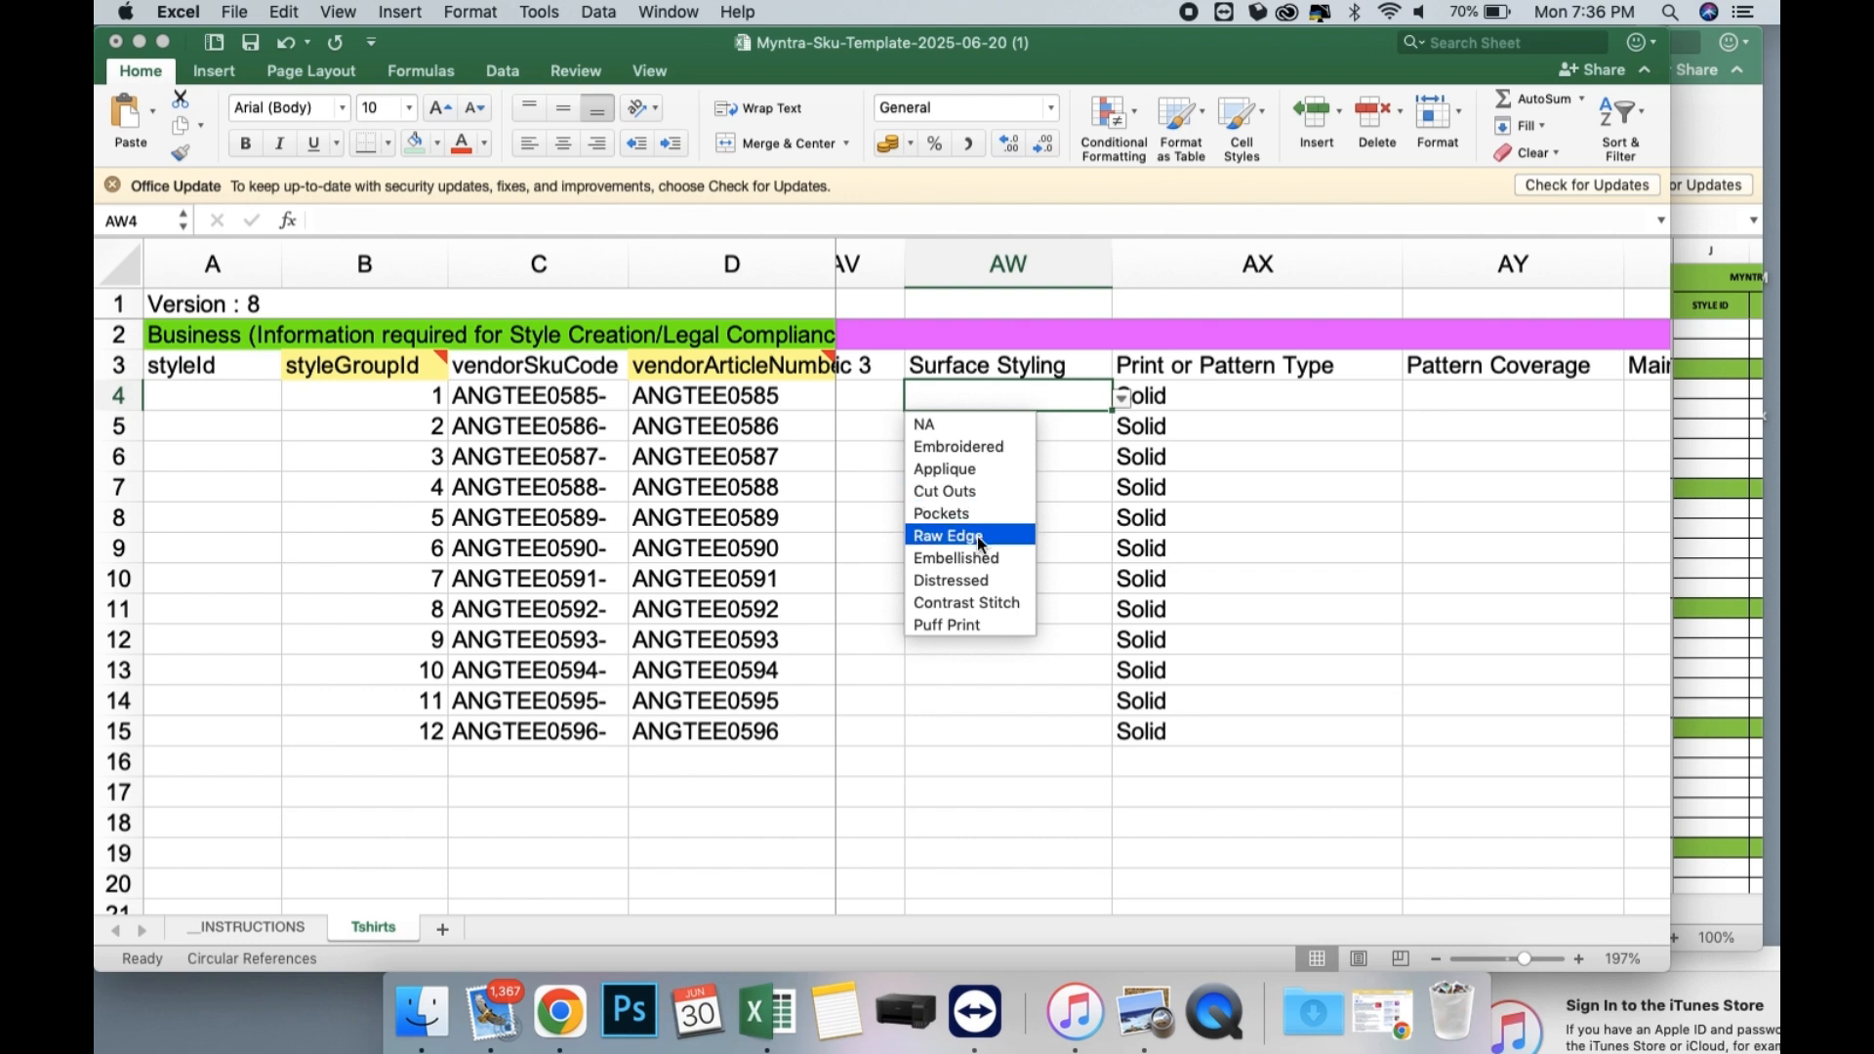
pyautogui.click(946, 423)
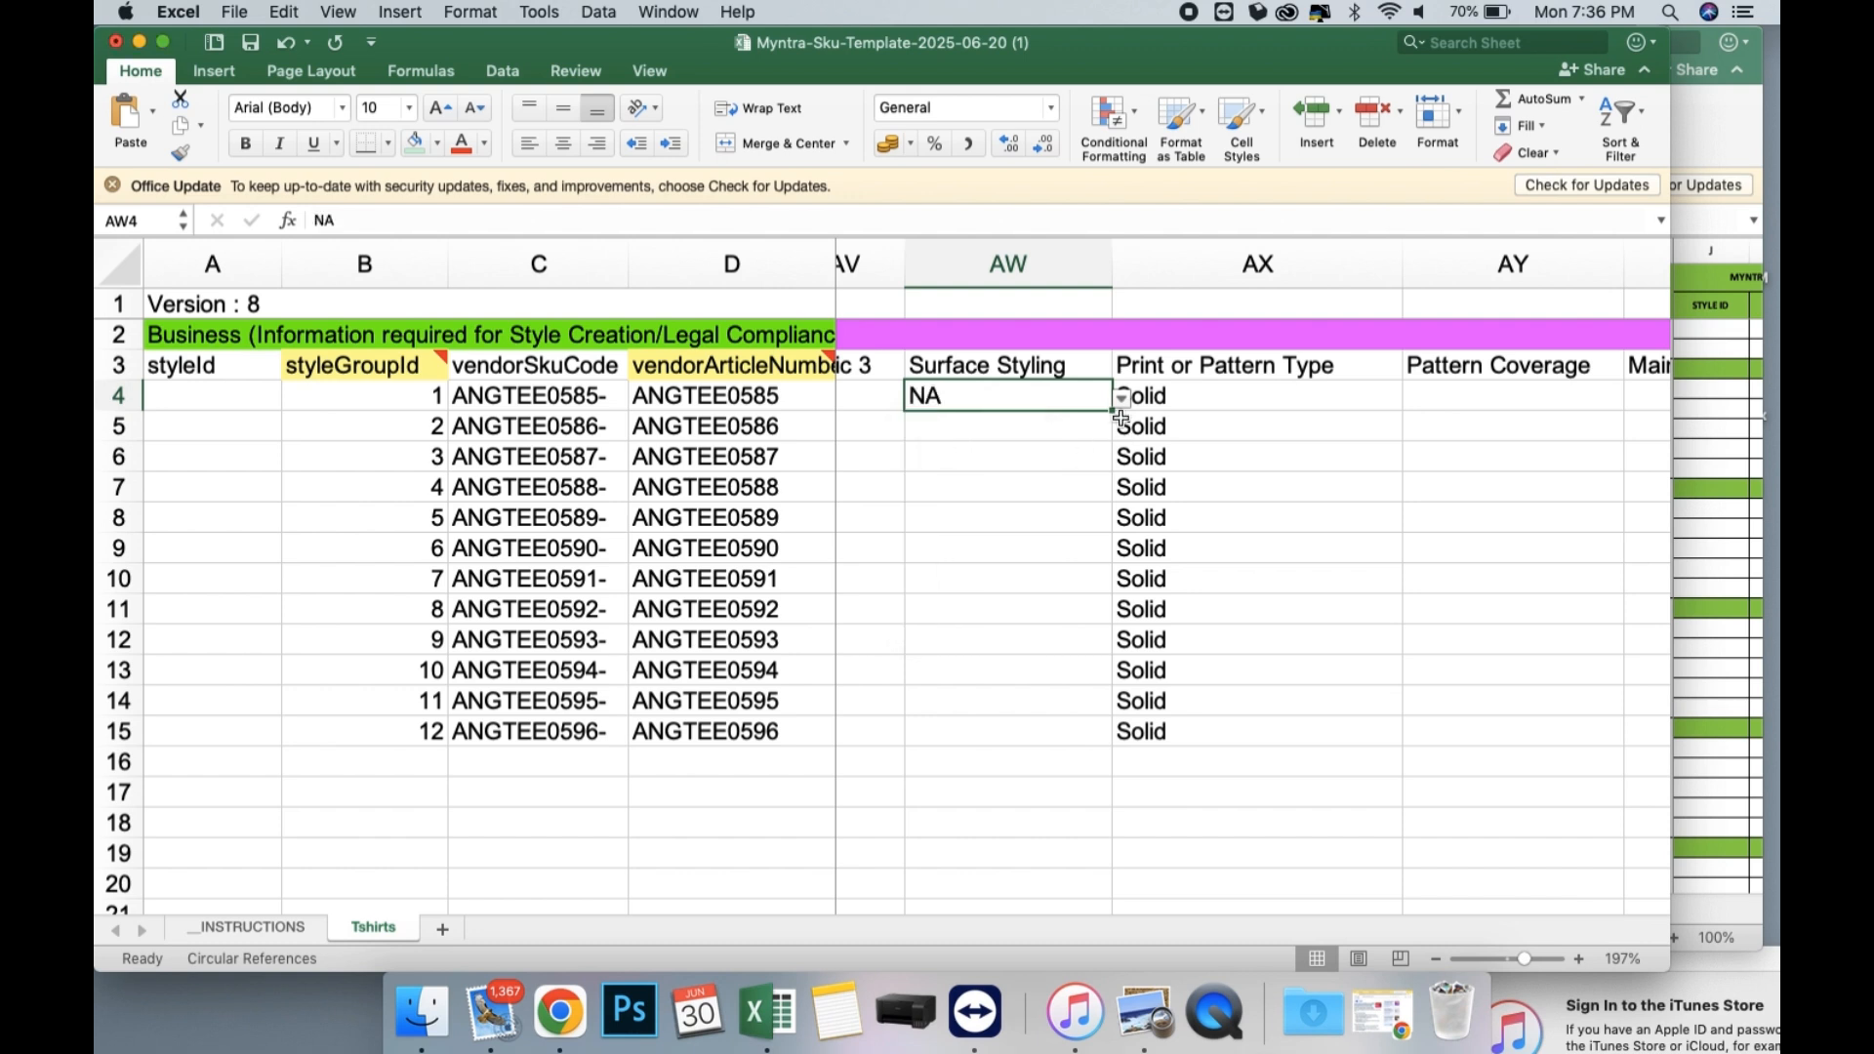
pyautogui.moveTo(1121, 418); pyautogui.dragTo(1112, 734)
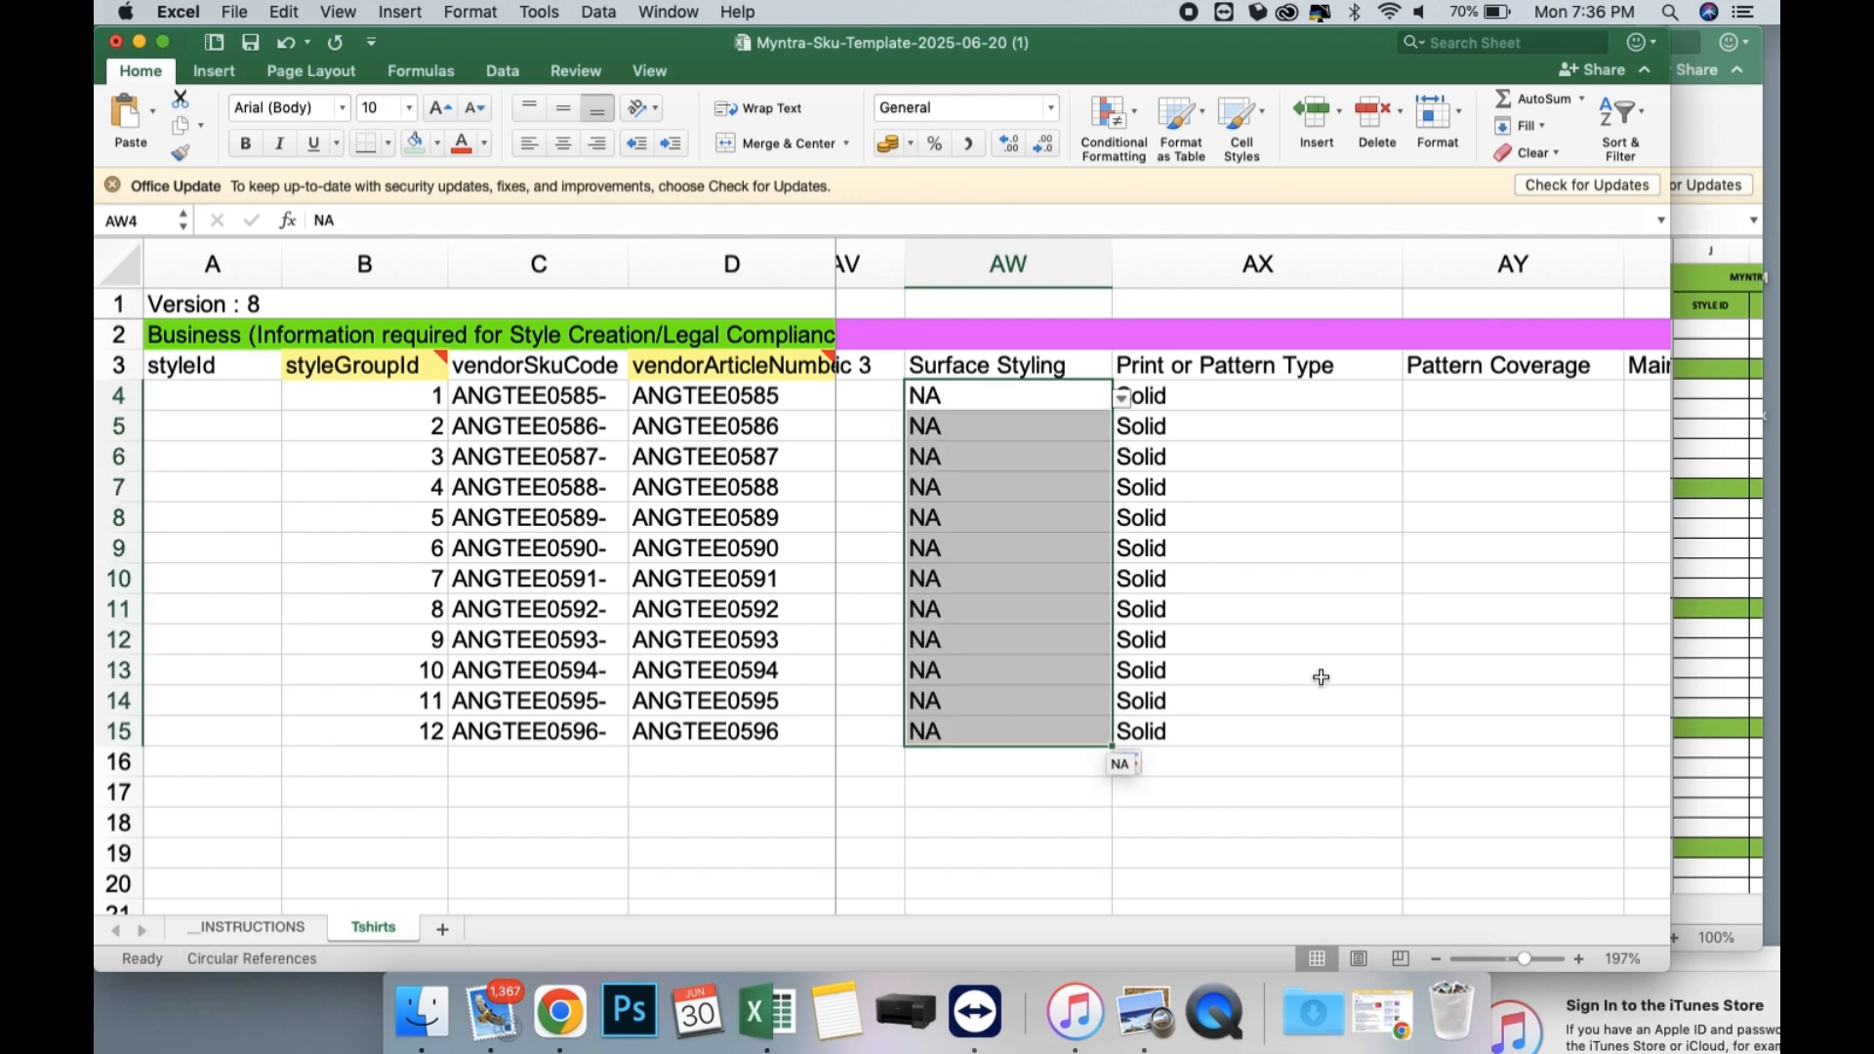
# Set the Pattern Coverage in AY4 to NA and fill it down through row 15.
pyautogui.hscroll(5, 1322, 673)
pyautogui.click(1142, 394)
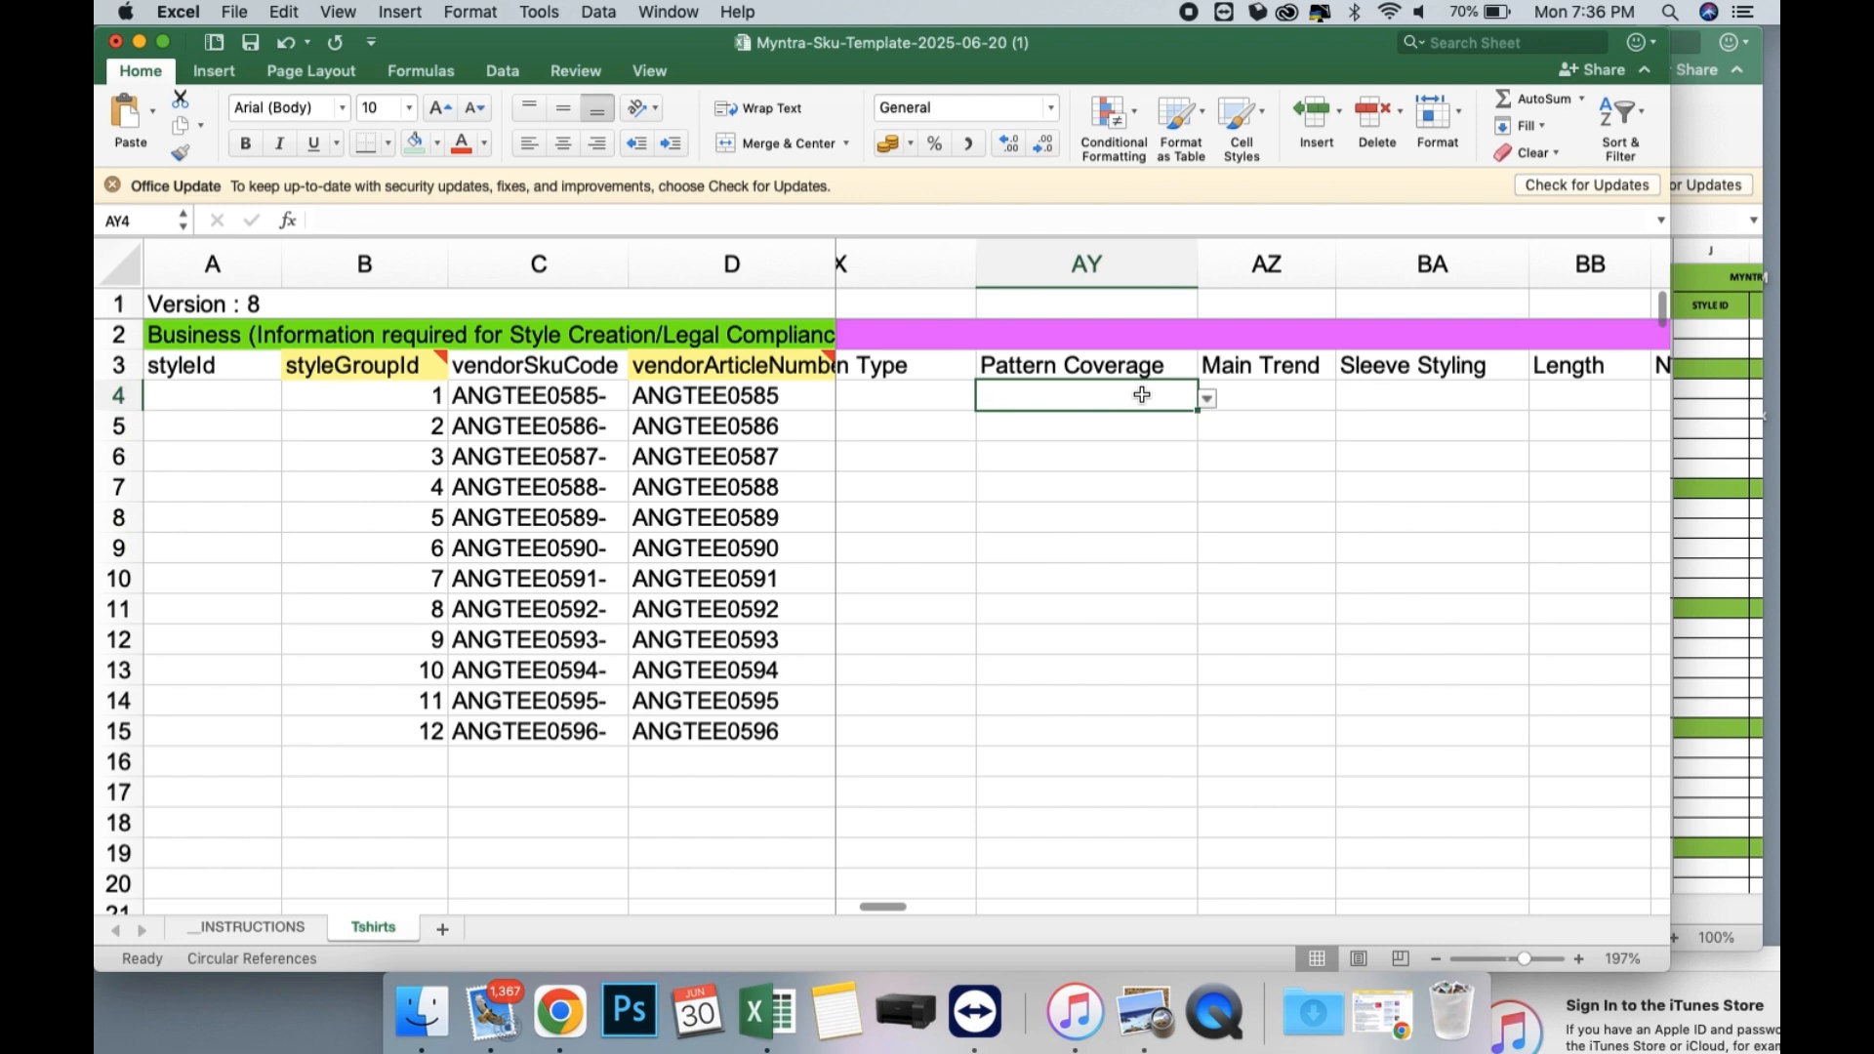
pyautogui.click(1217, 404)
pyautogui.click(1171, 401)
pyautogui.click(1208, 399)
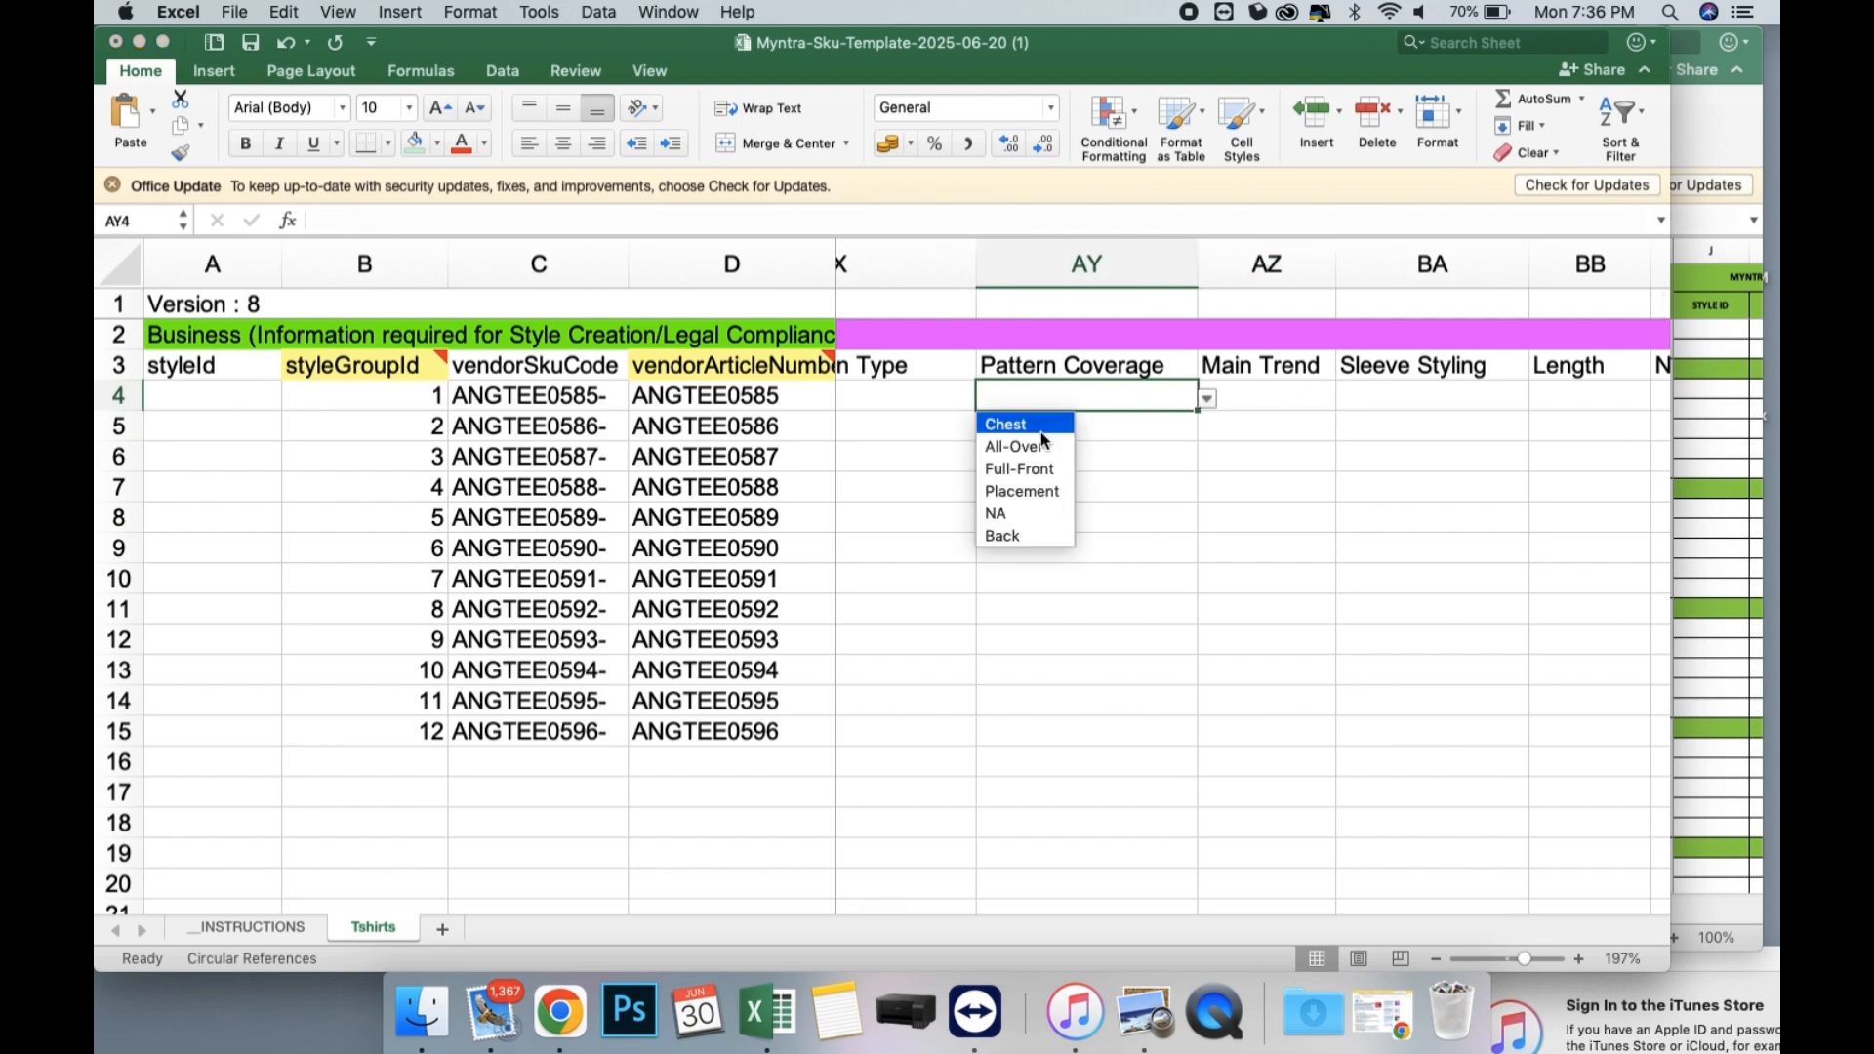
pyautogui.click(1031, 512)
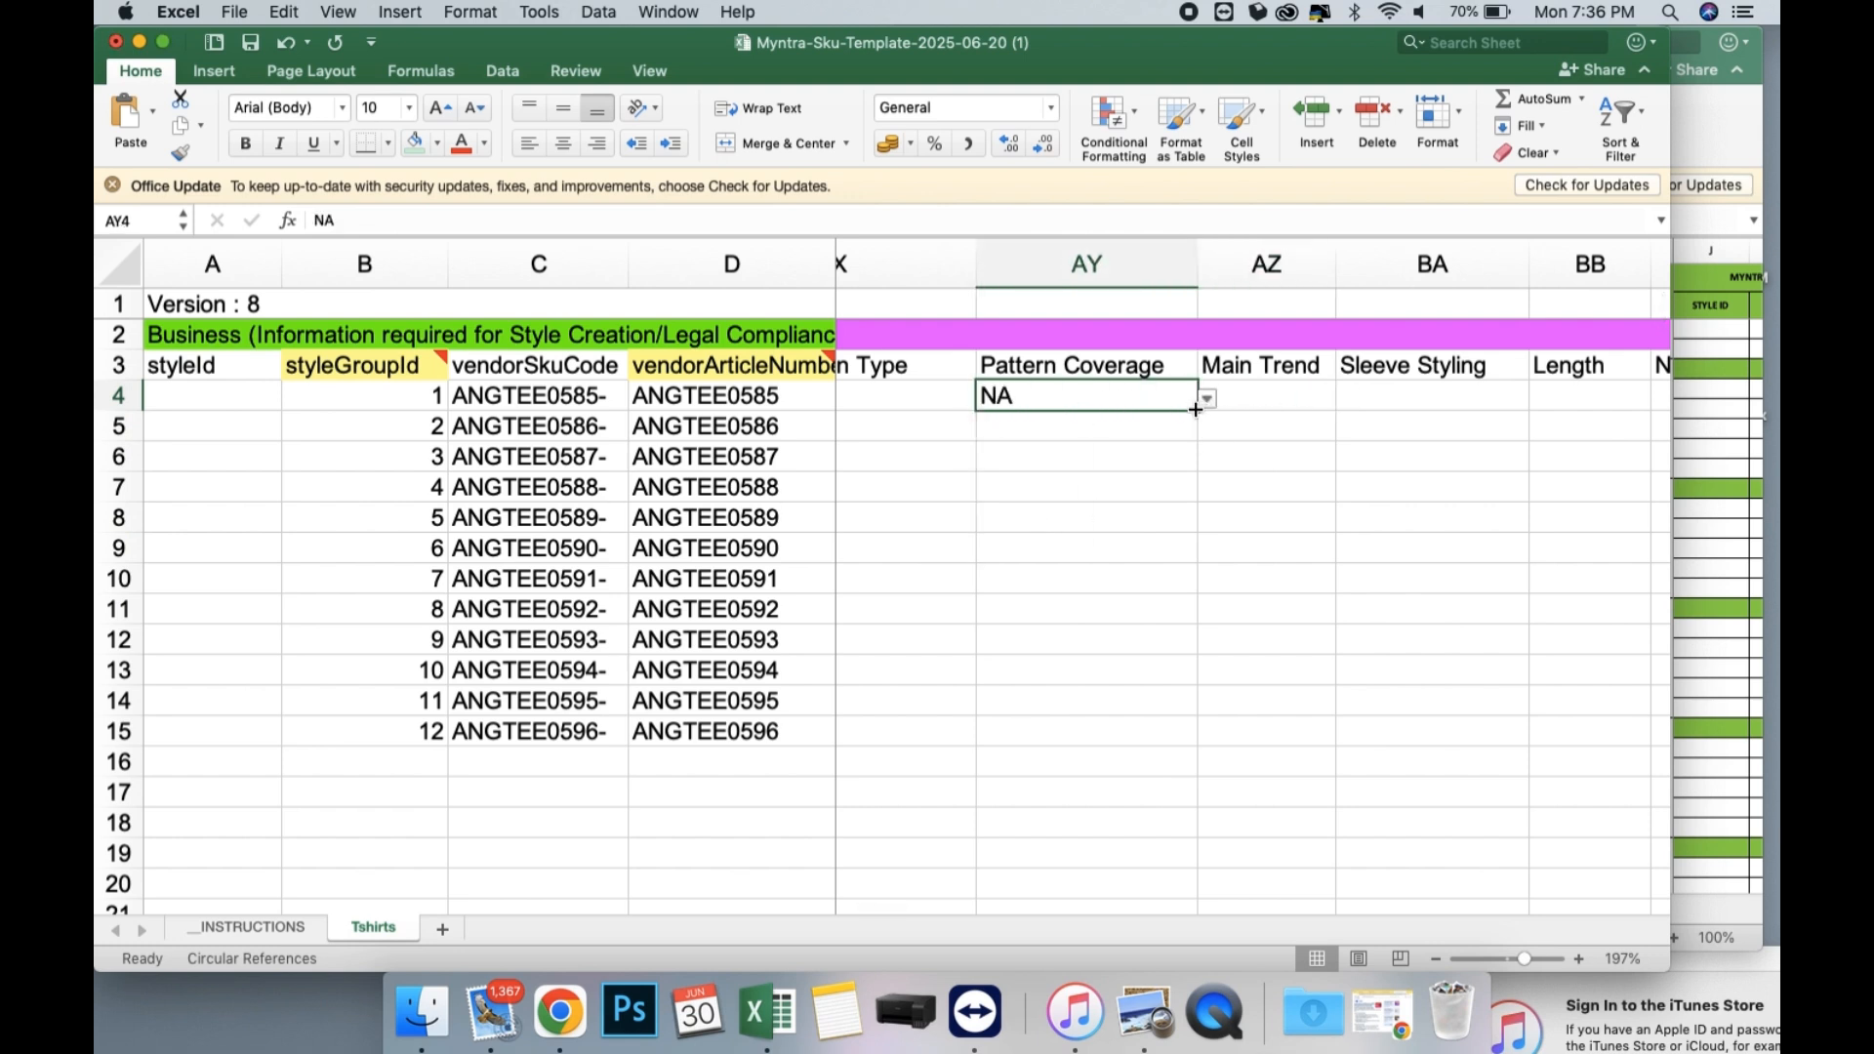
pyautogui.moveTo(1198, 410); pyautogui.dragTo(1170, 740)
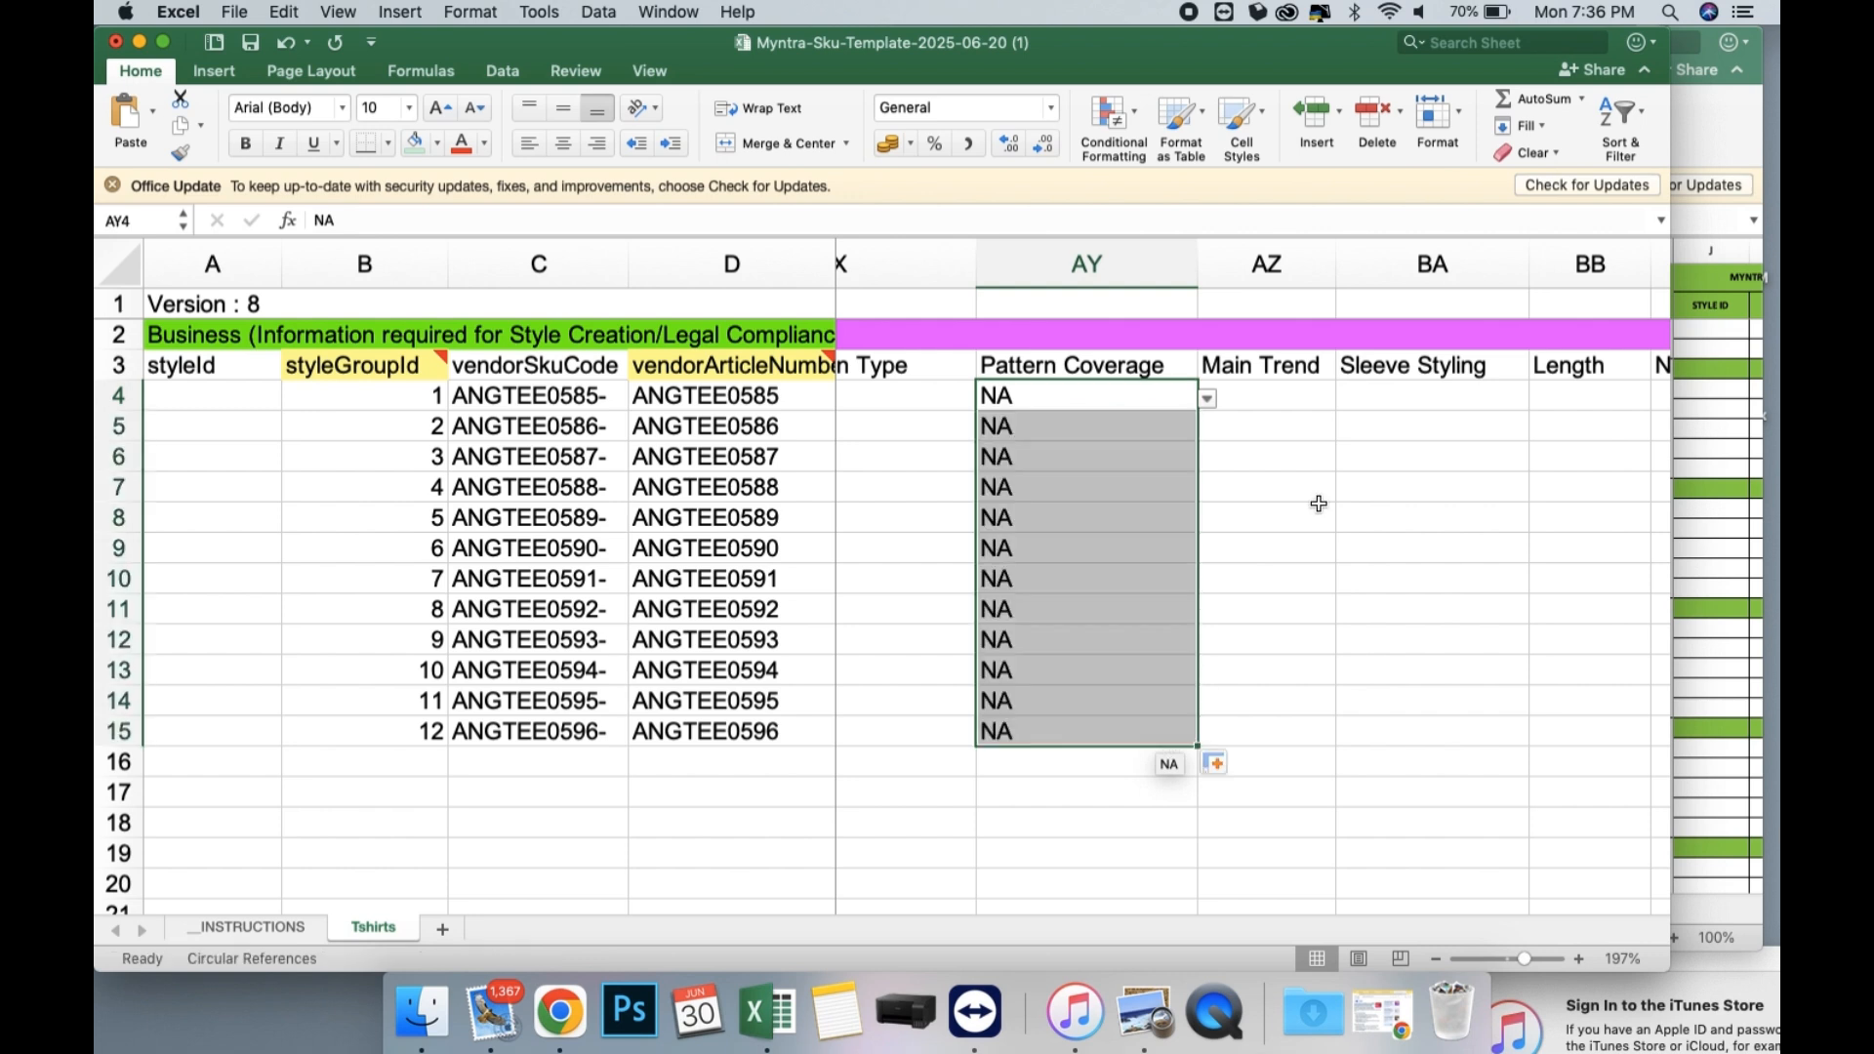
# Set the Sleeve Styling in BA4 to Drop-Shoulder Sleeves and fill it down through row 15.
pyautogui.hscroll(3, 1318, 502)
pyautogui.click(1235, 399)
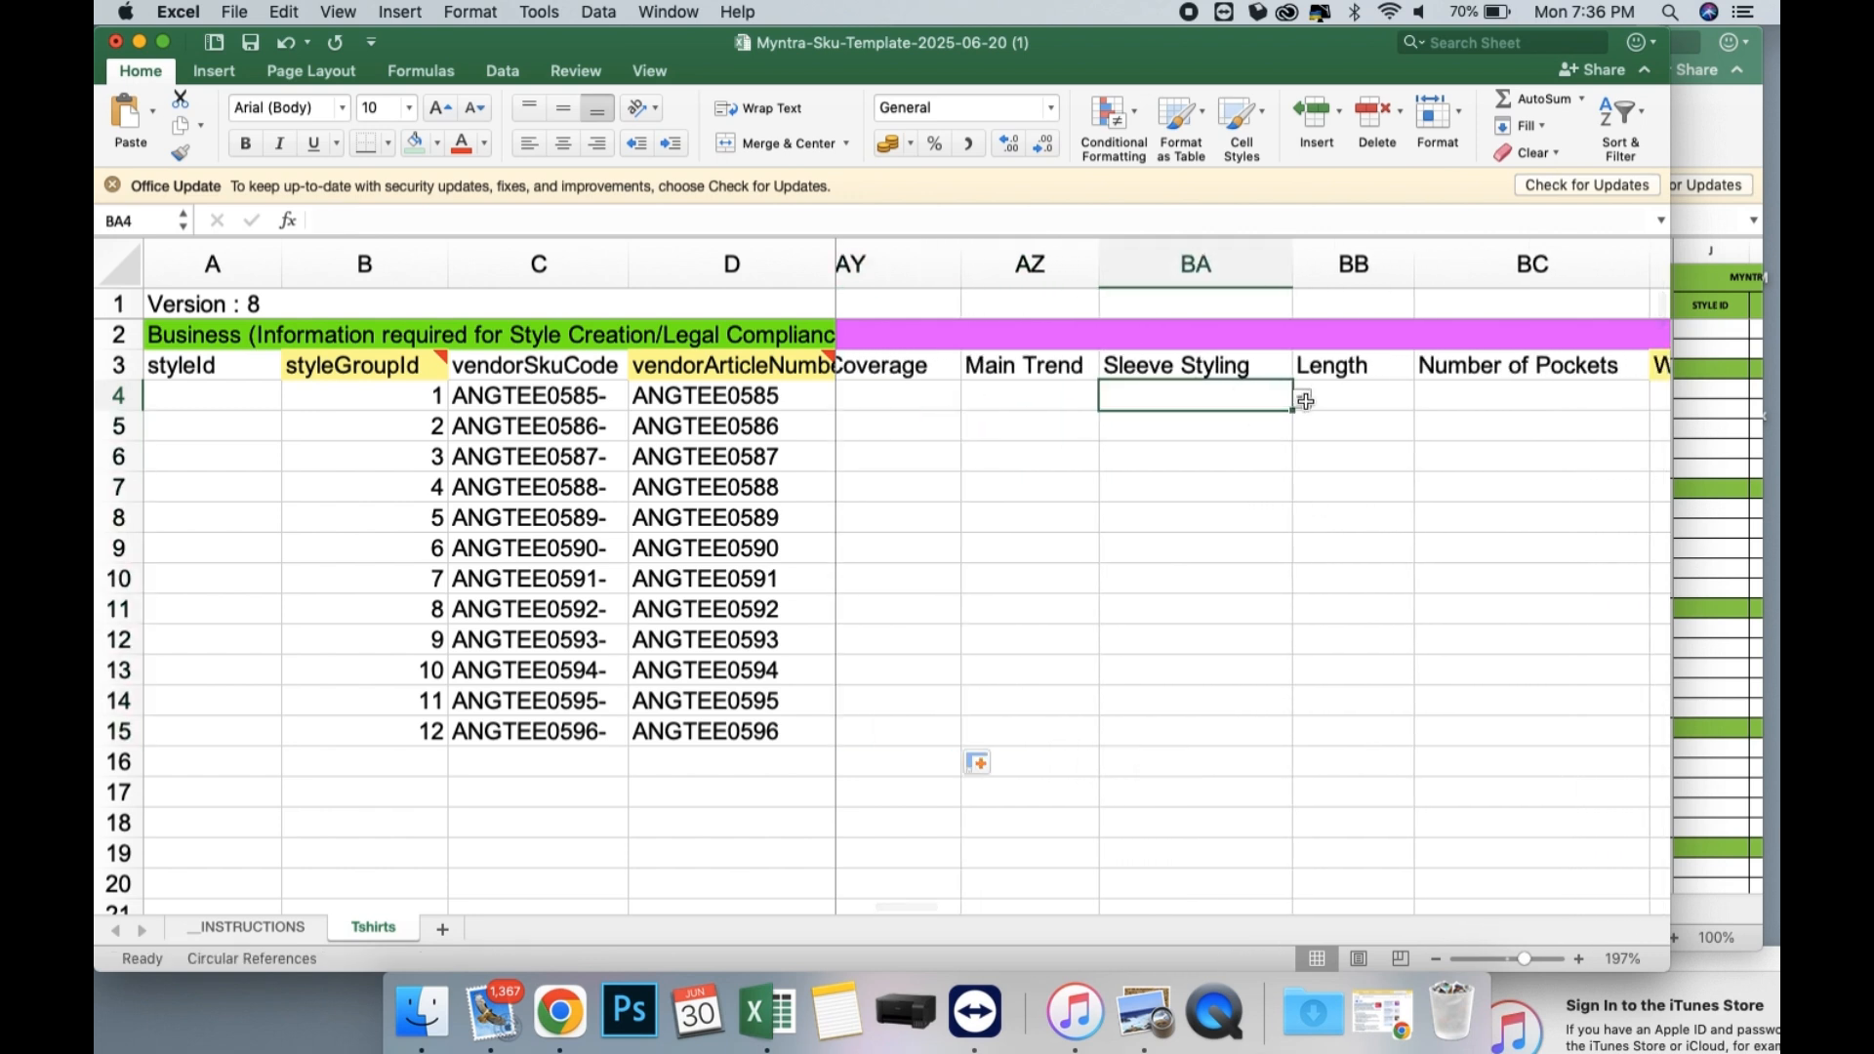
pyautogui.click(1304, 401)
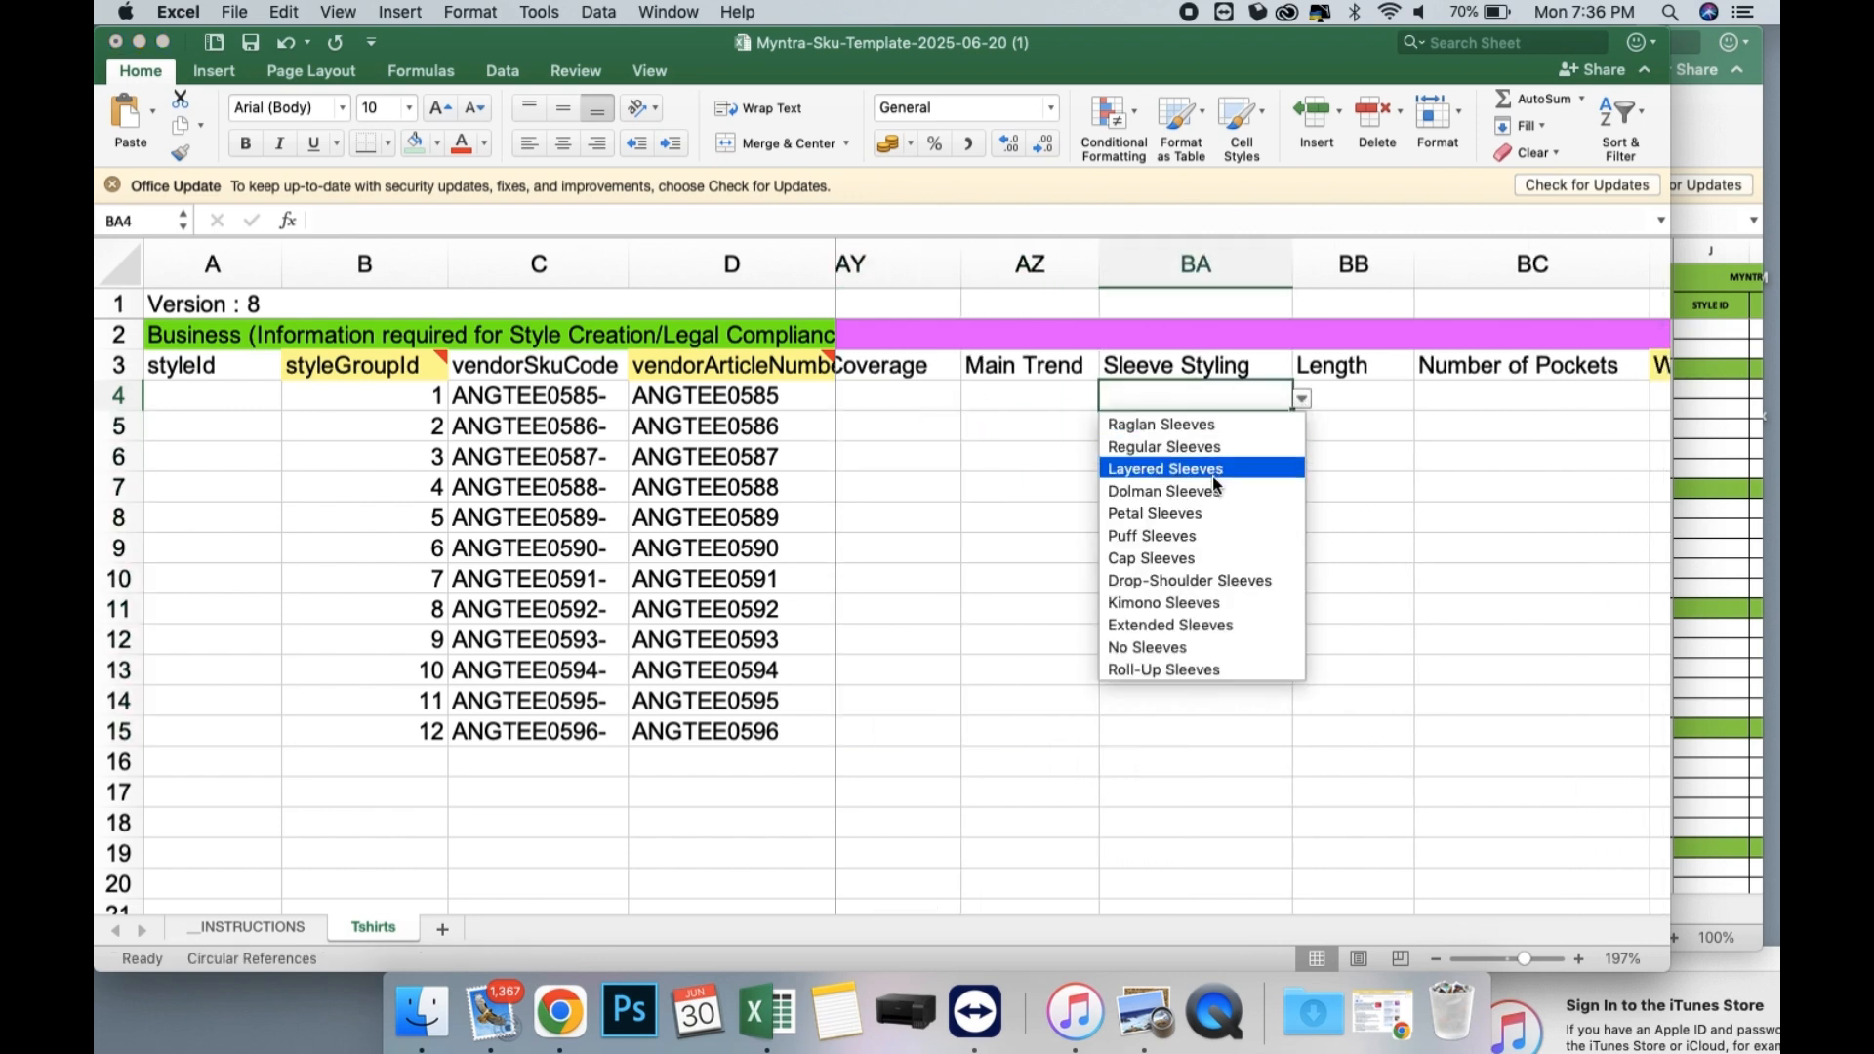
pyautogui.click(1220, 580)
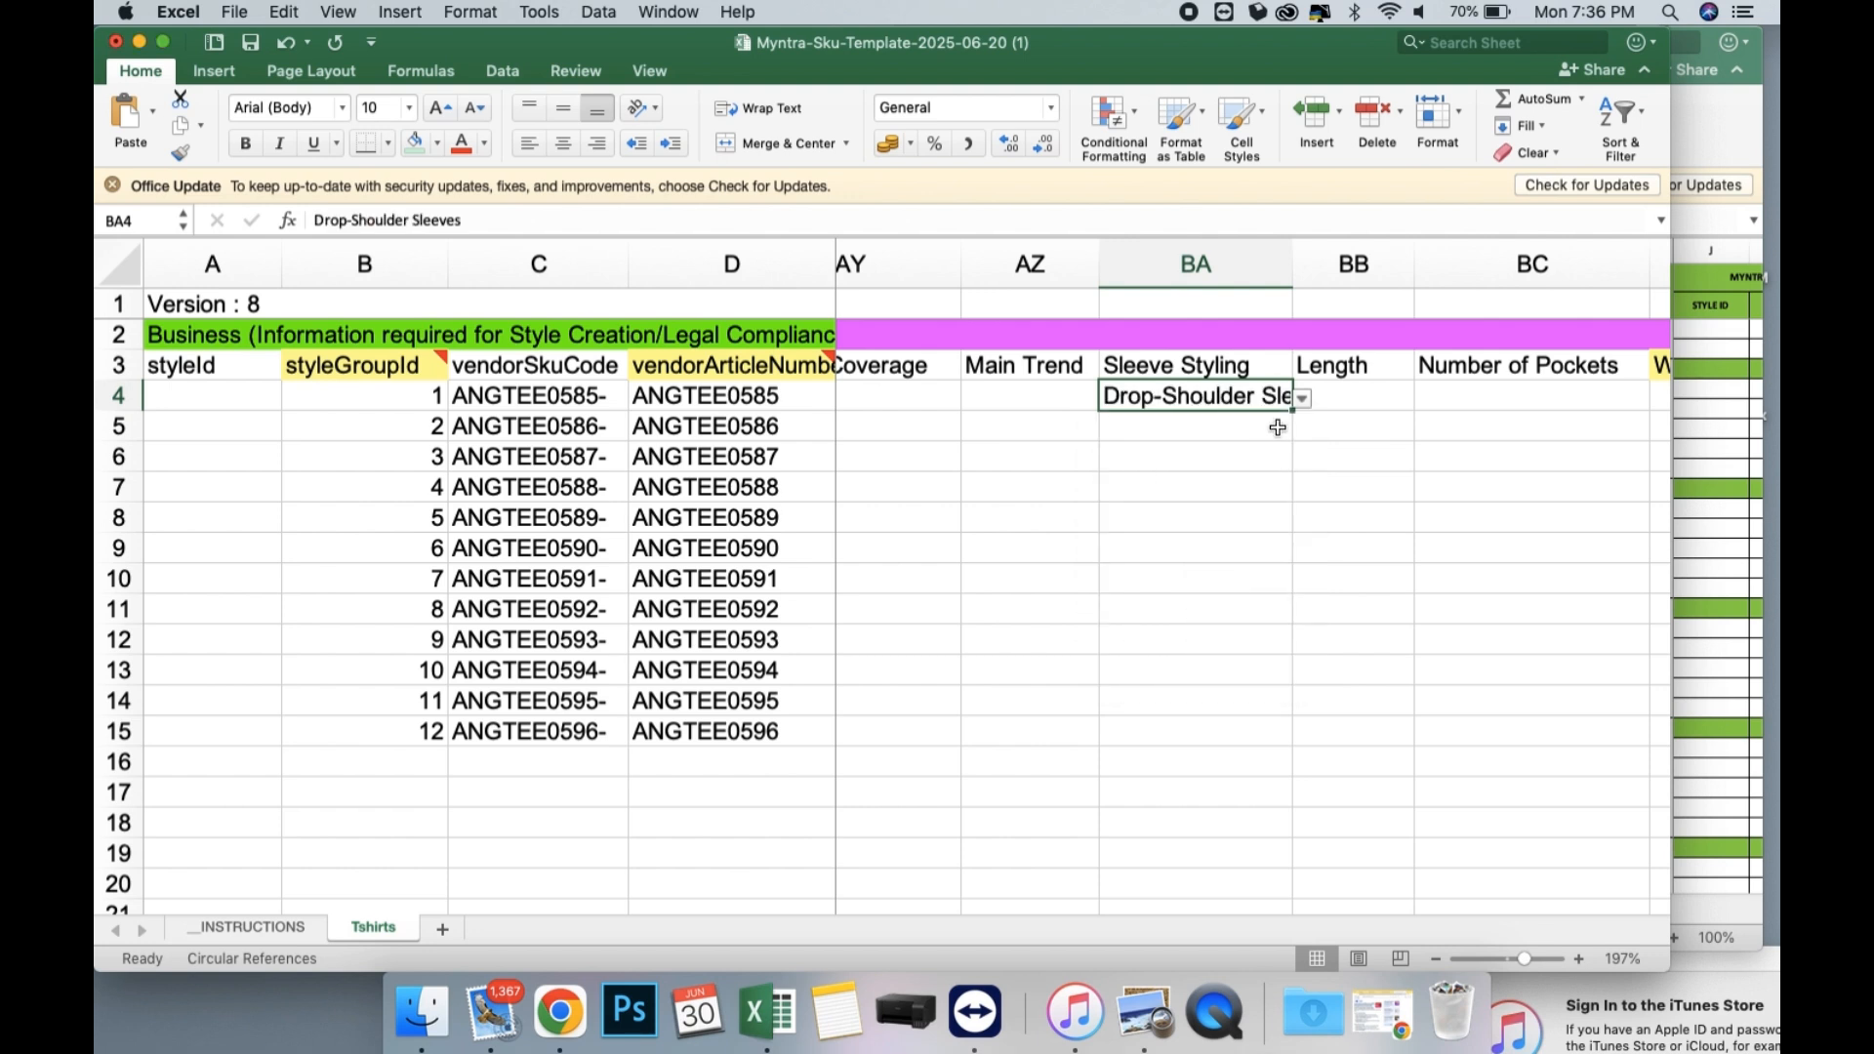
pyautogui.moveTo(1292, 411); pyautogui.dragTo(1263, 734)
# Set the Length in BB4 to Longline and fill it down through row 15.
pyautogui.hscroll(3, 1268, 547)
pyautogui.click(1208, 401)
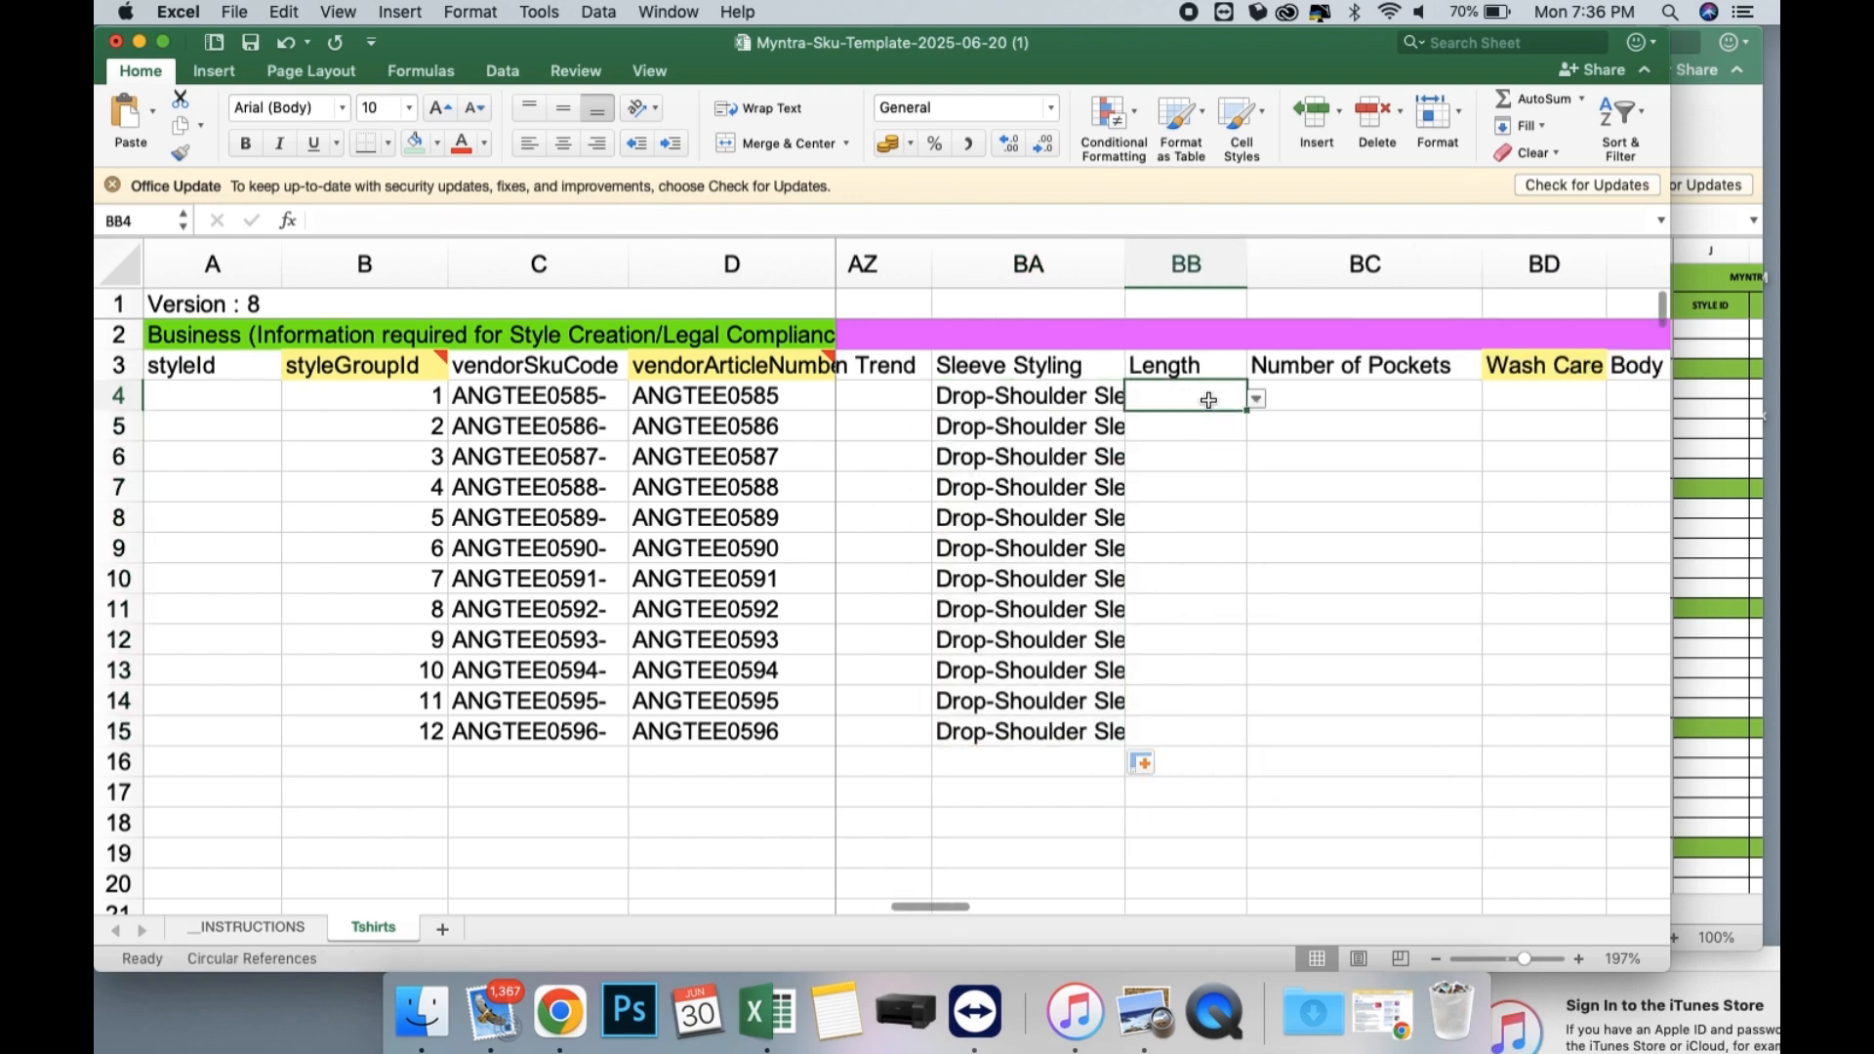
pyautogui.click(1257, 400)
pyautogui.click(1190, 449)
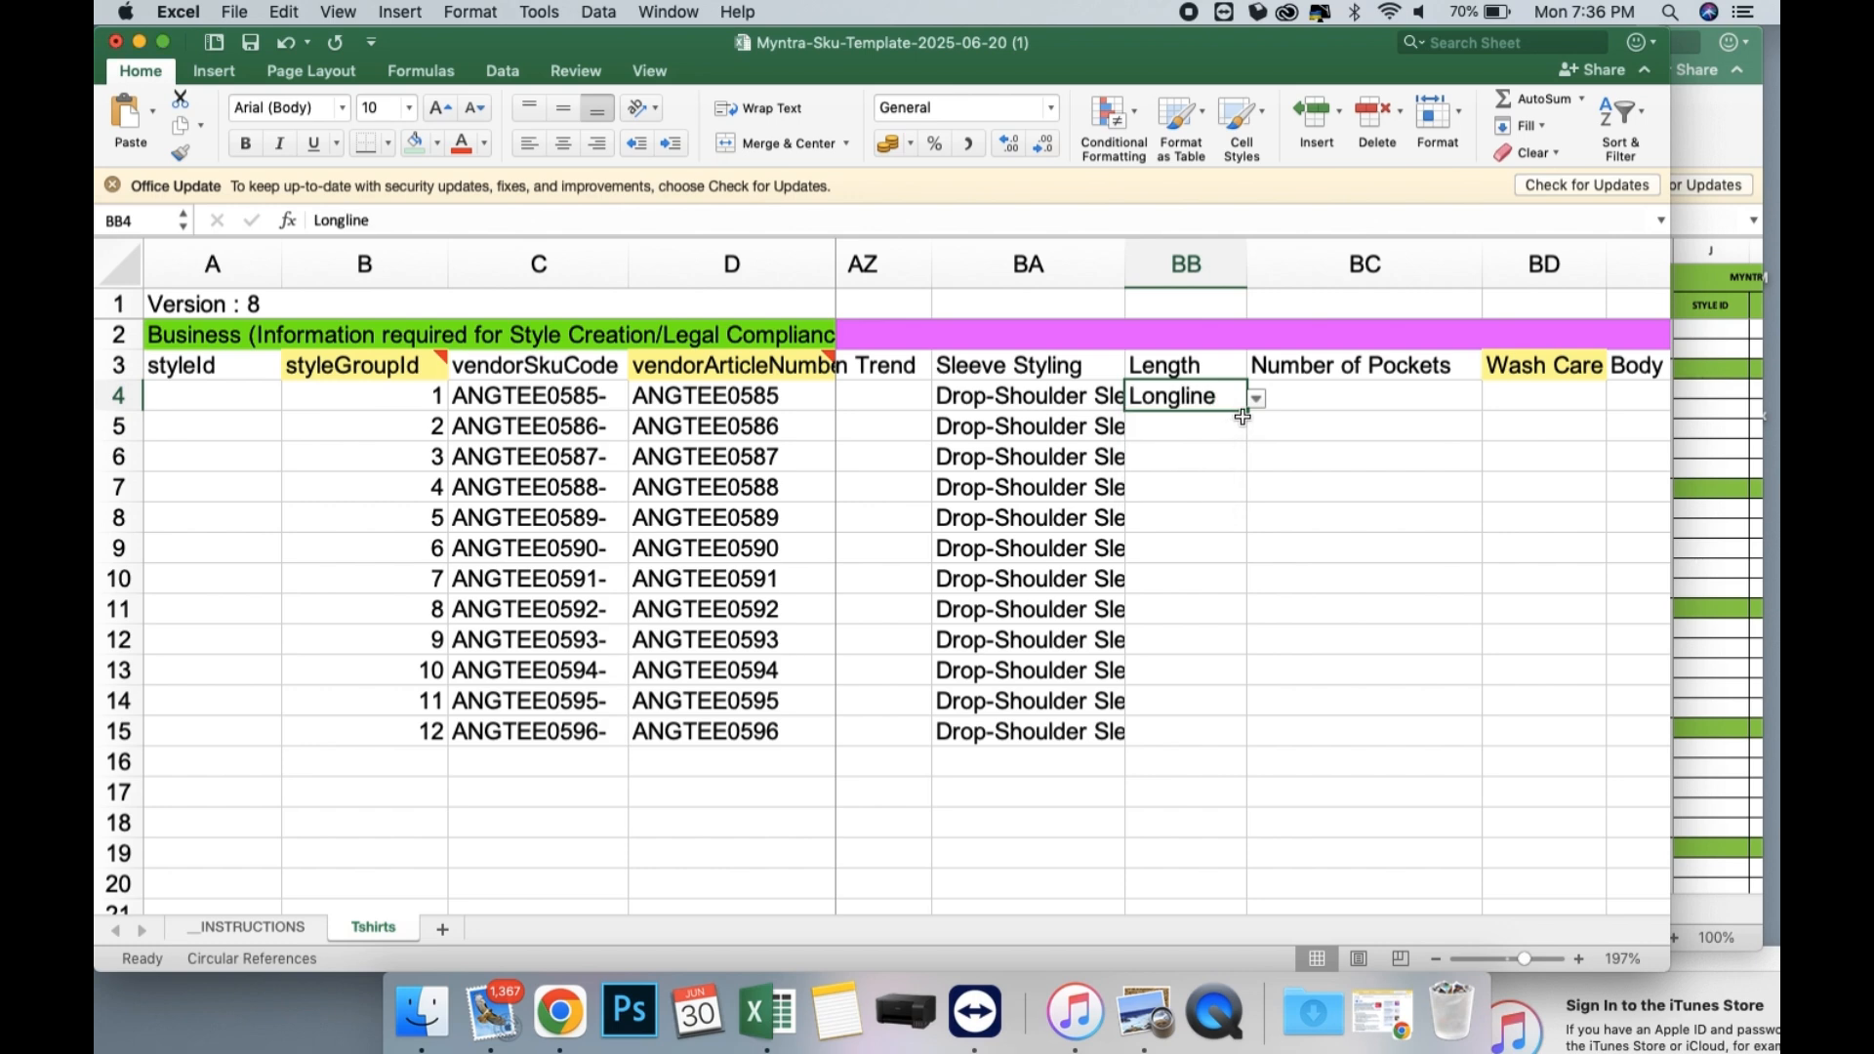
pyautogui.moveTo(1242, 417); pyautogui.dragTo(1243, 739)
# Set the Number of Pockets in BC4 to NA and fill it down through row 15, moving the Adobe alert out of the way.
pyautogui.hscroll(2, 1310, 470)
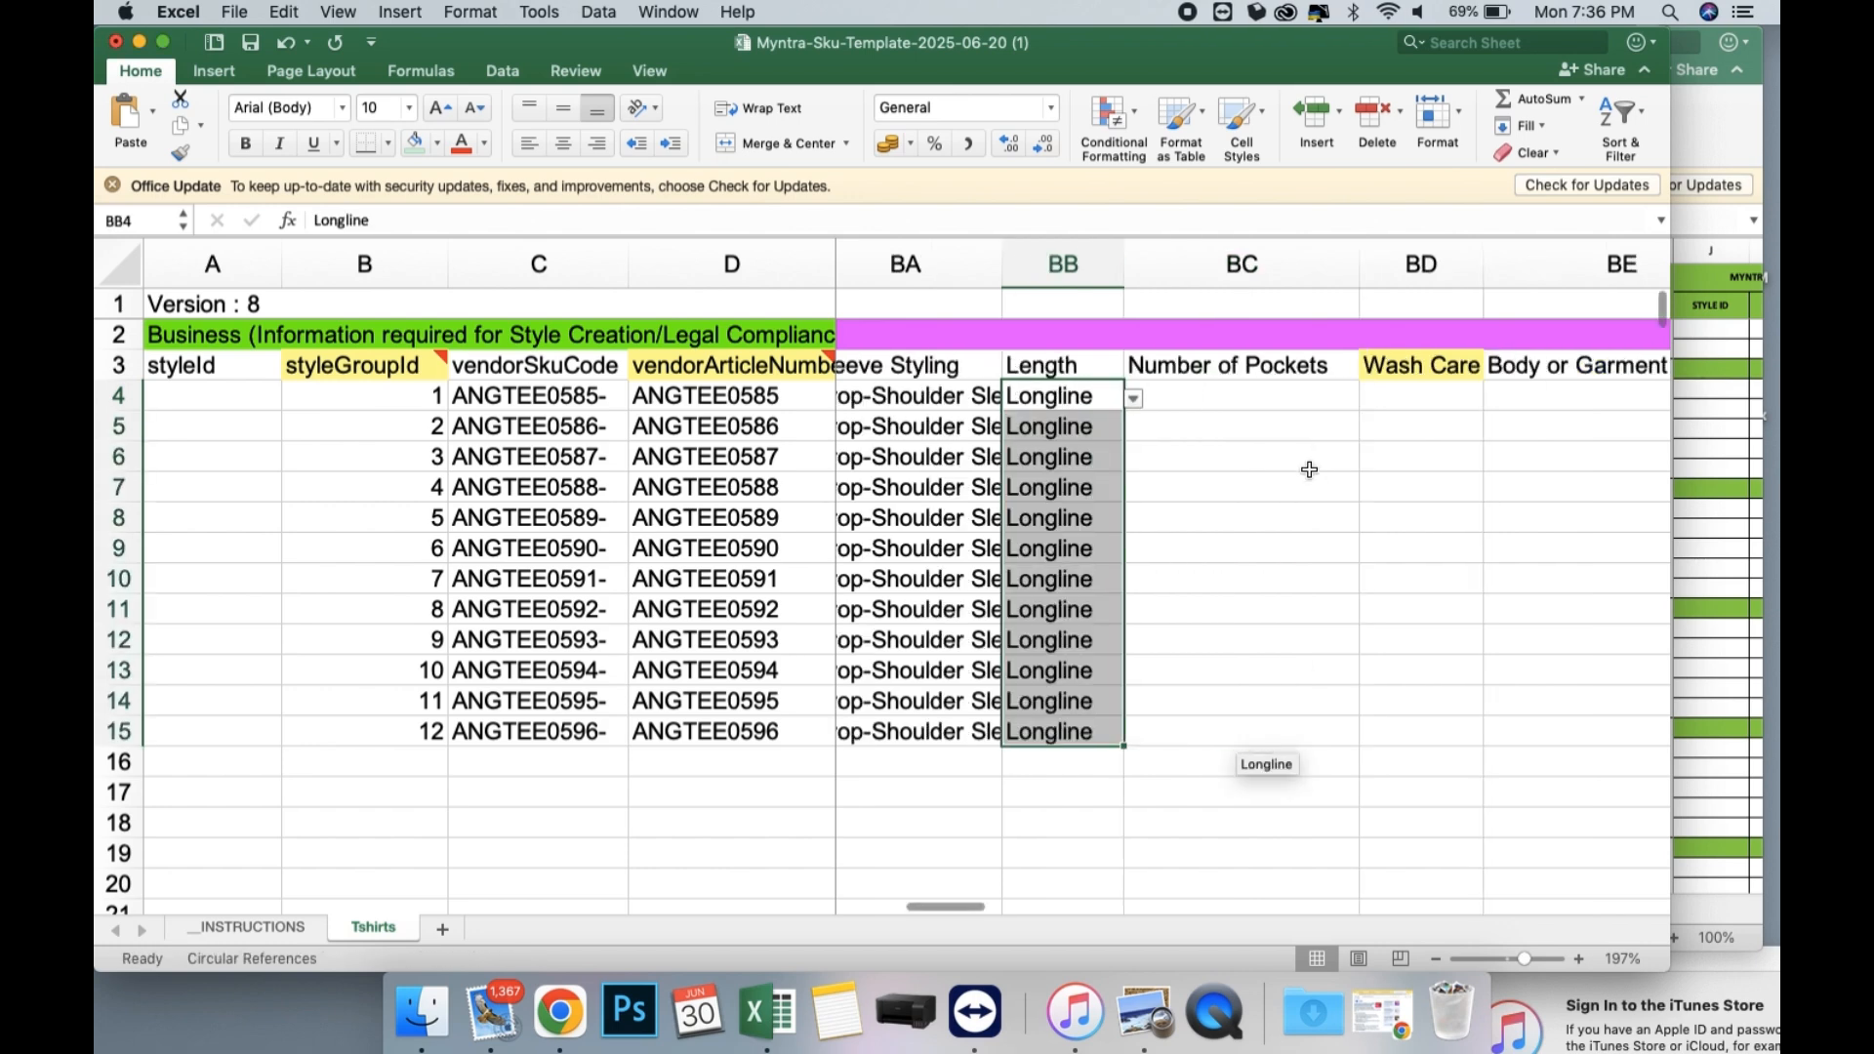
pyautogui.click(1263, 386)
pyautogui.click(1367, 398)
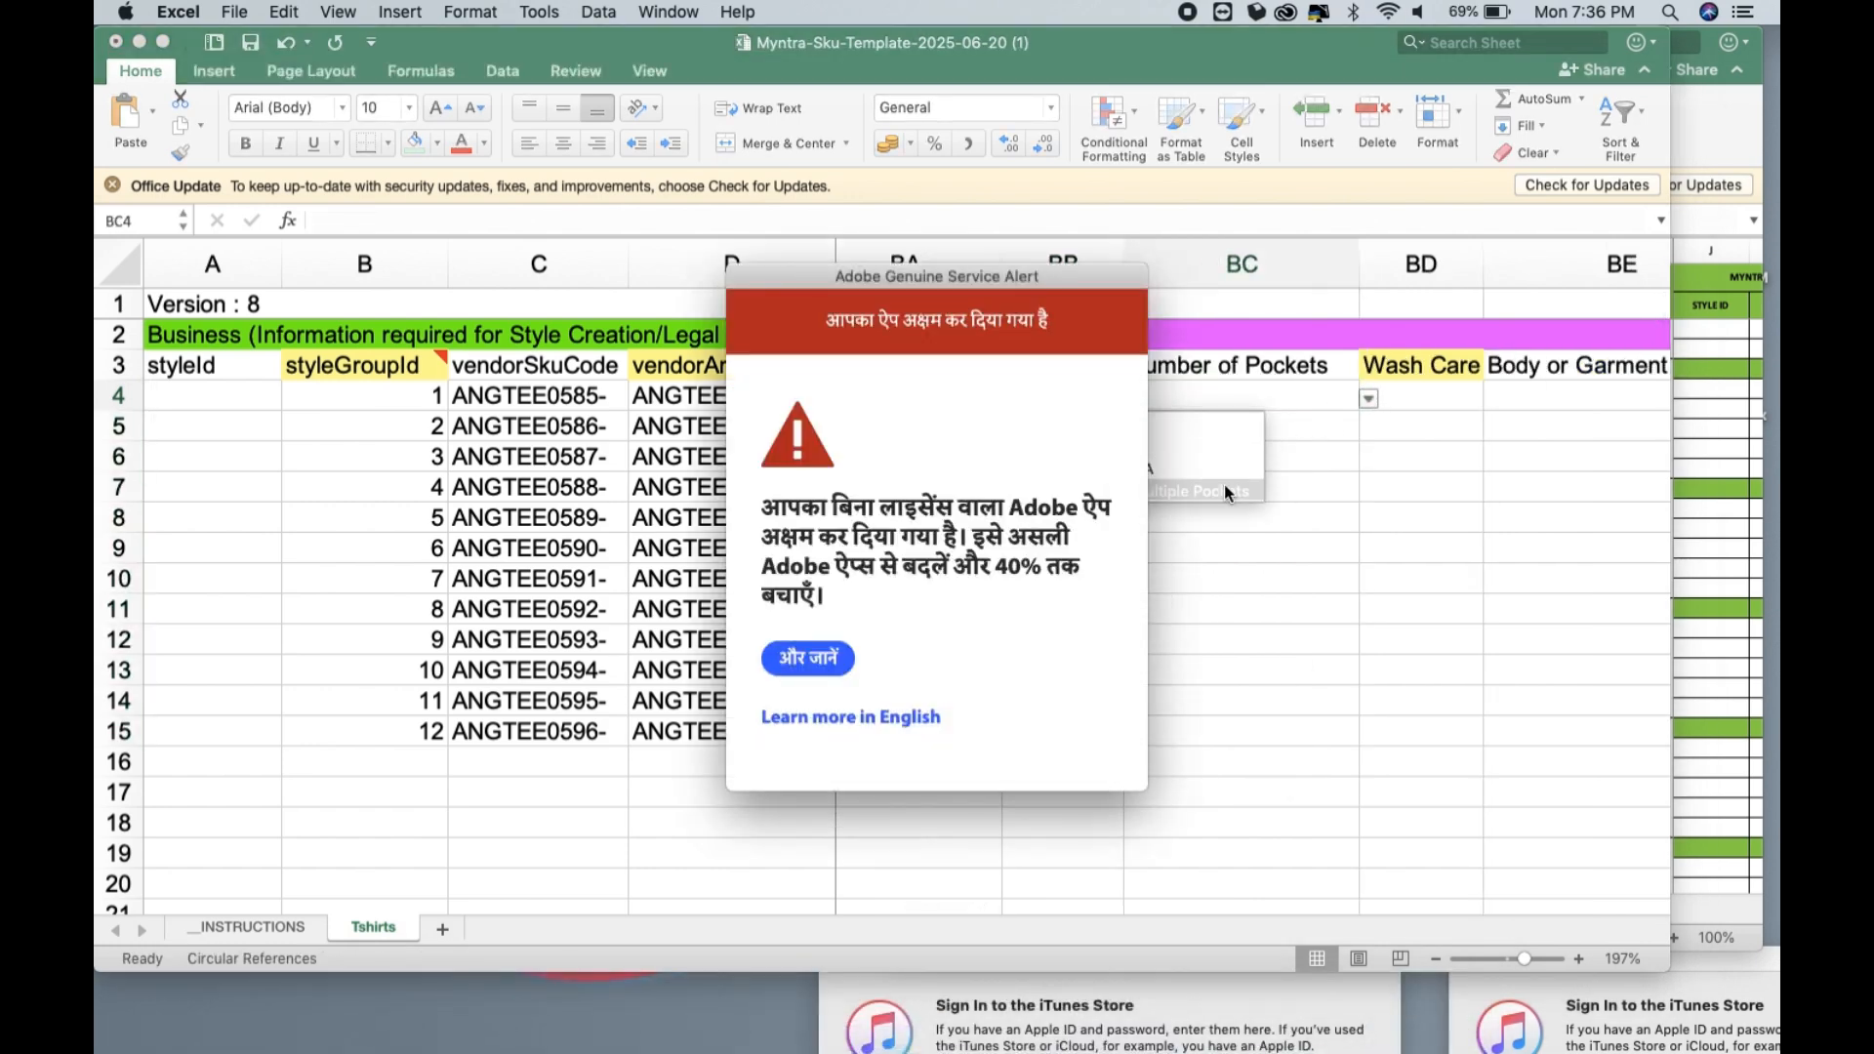
pyautogui.moveTo(1042, 274); pyautogui.dragTo(1768, 1048)
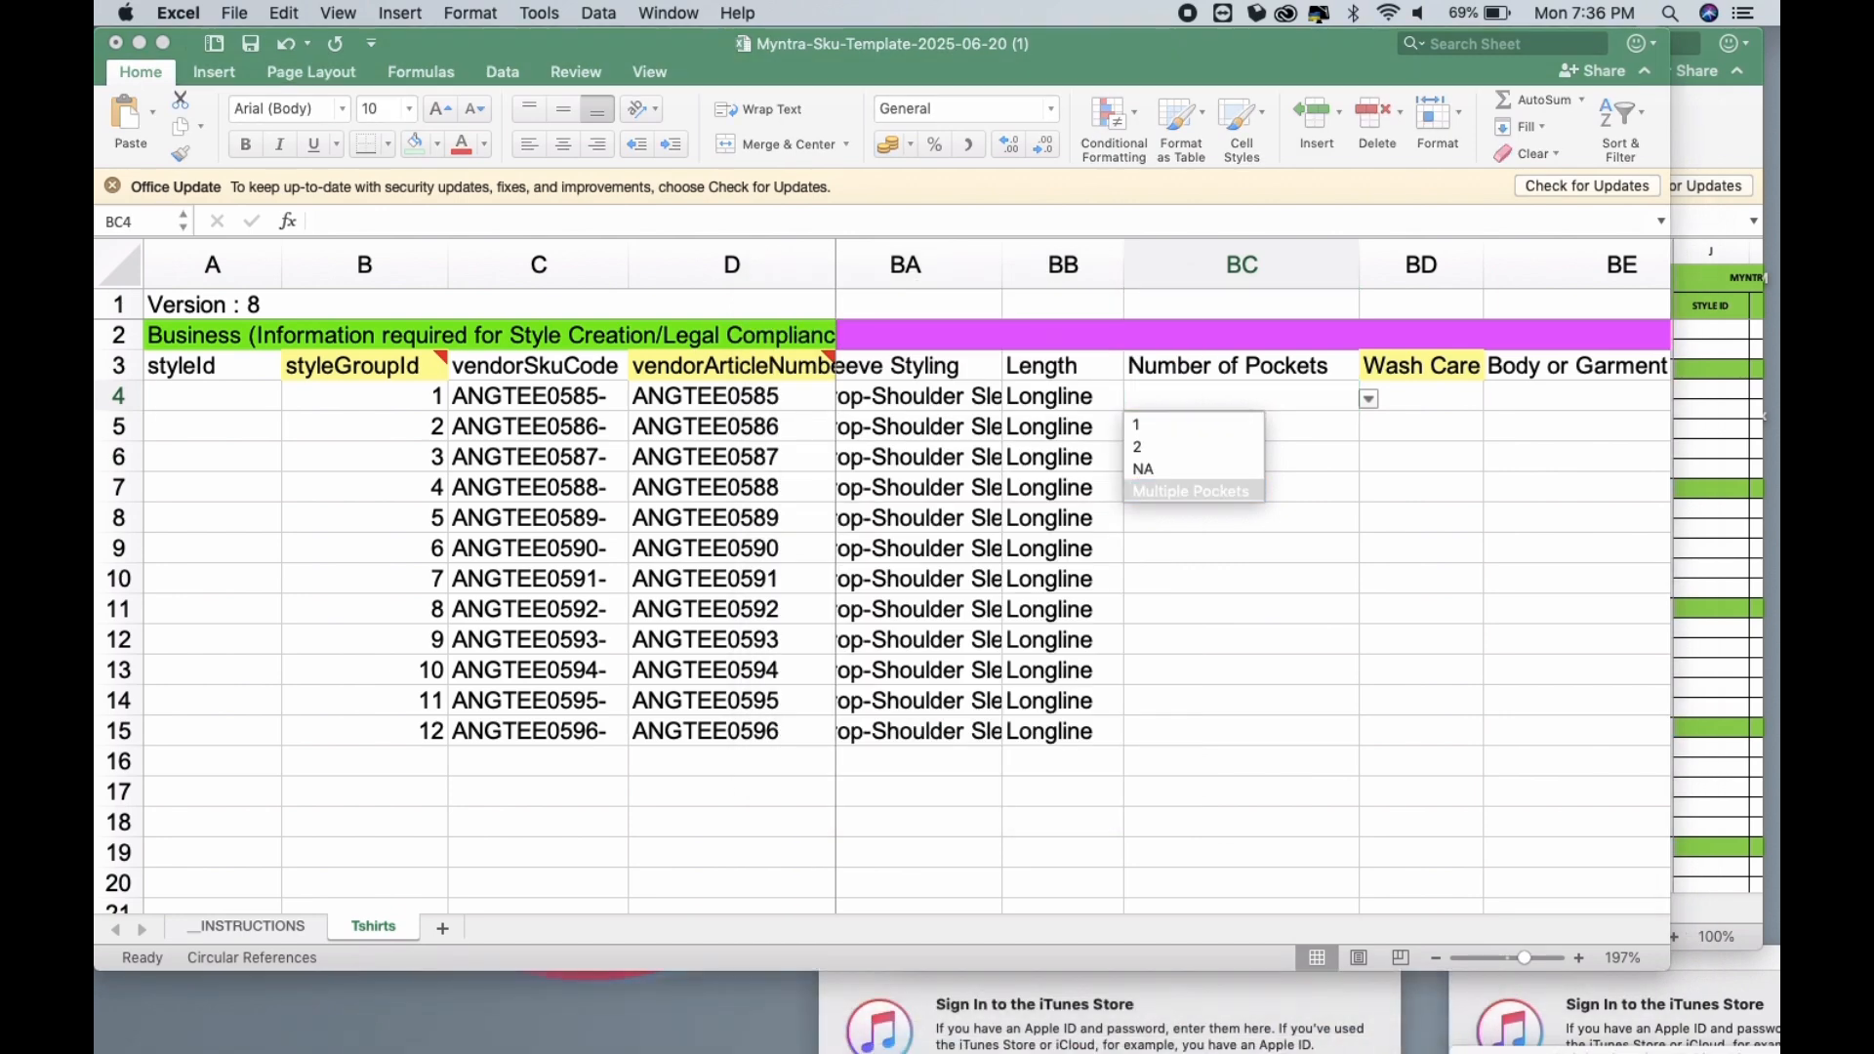
pyautogui.click(1226, 471)
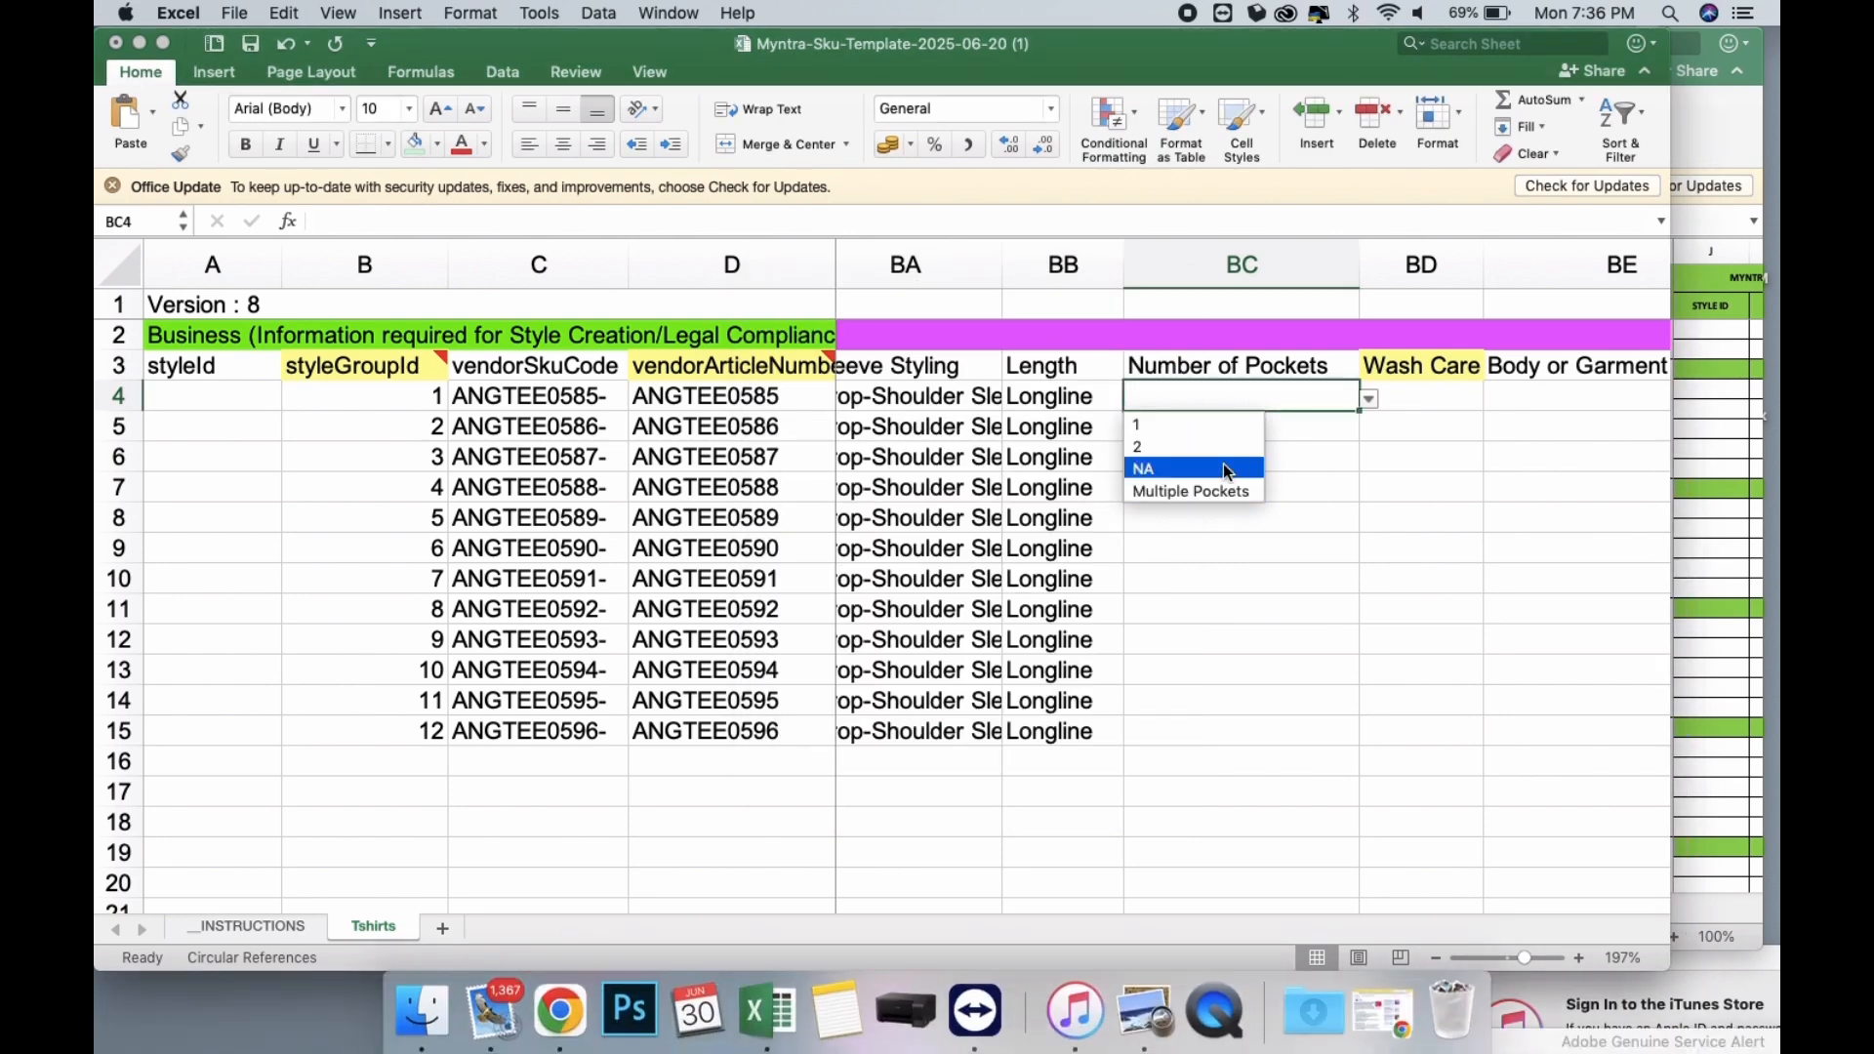
pyautogui.click(1149, 472)
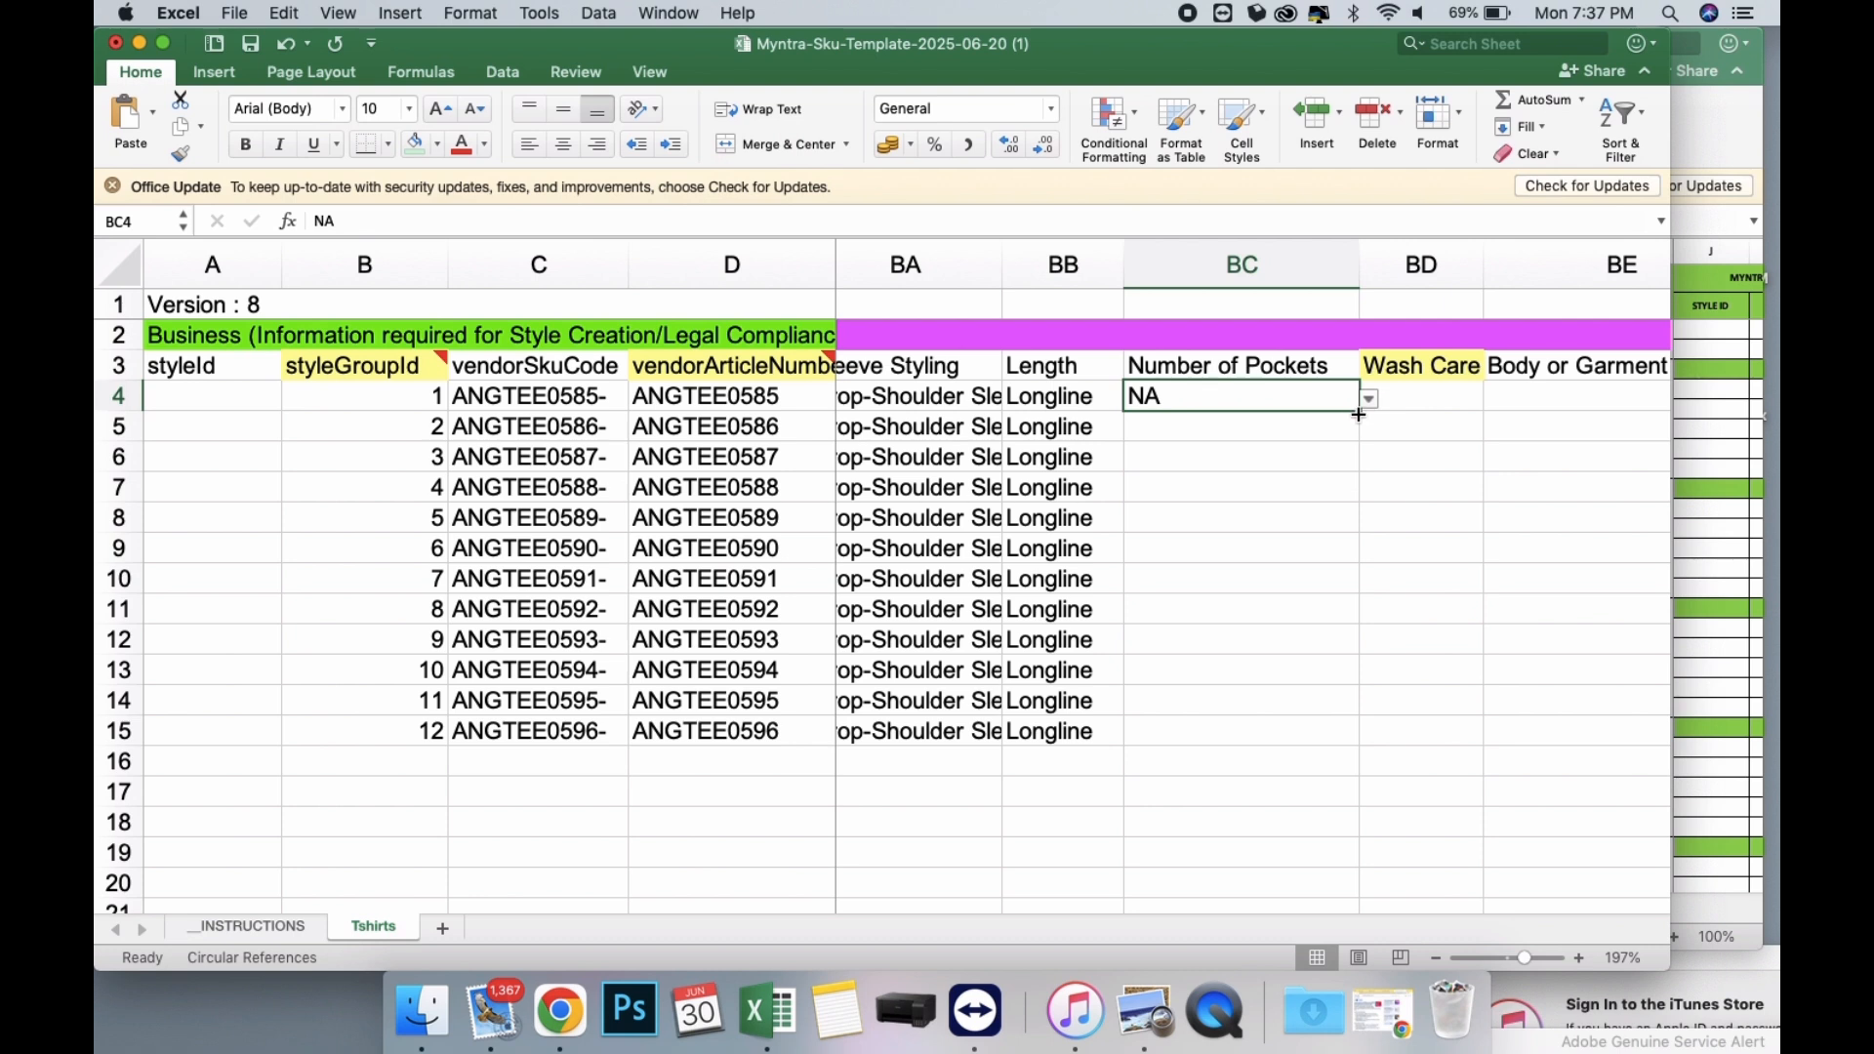
pyautogui.moveTo(1358, 413); pyautogui.dragTo(1332, 746)
# Set the Wash Care in BD4 to Machine Wash and fill it down through row 15.
pyautogui.hscroll(2, 1335, 519)
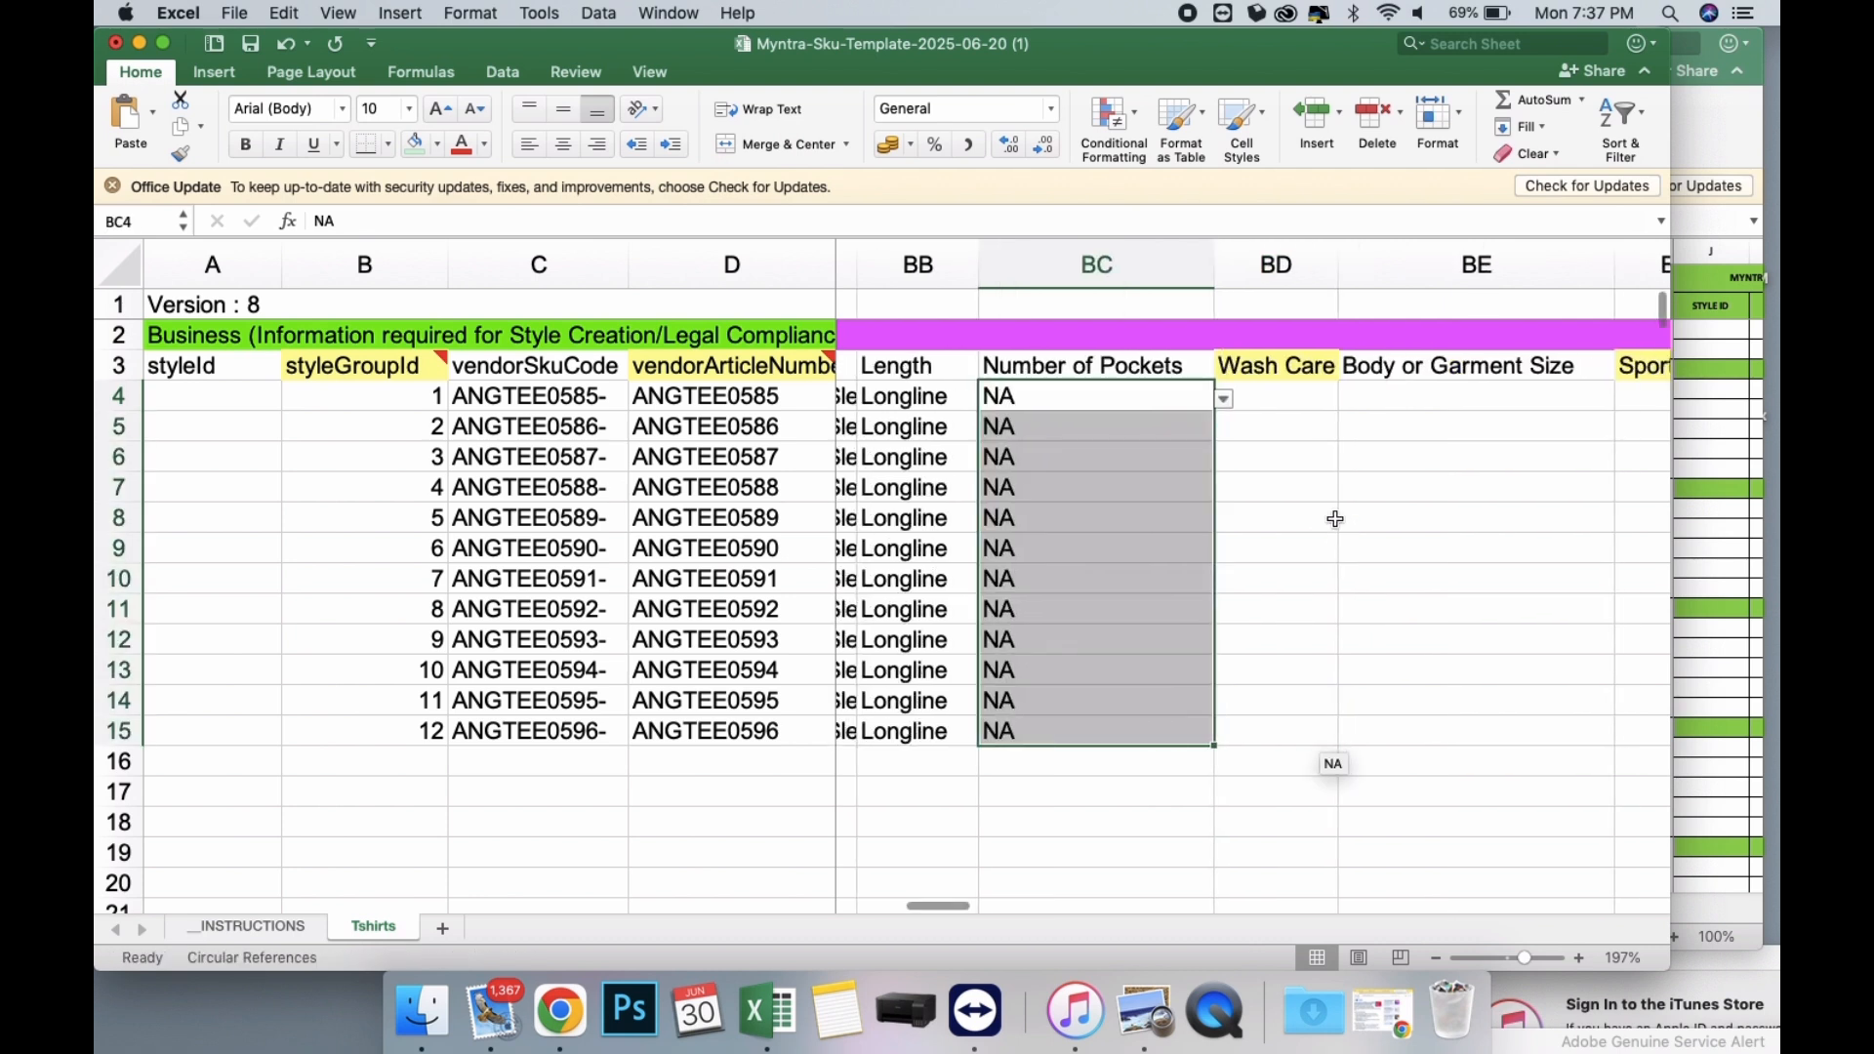
pyautogui.click(1330, 397)
pyautogui.click(1343, 402)
pyautogui.click(1337, 400)
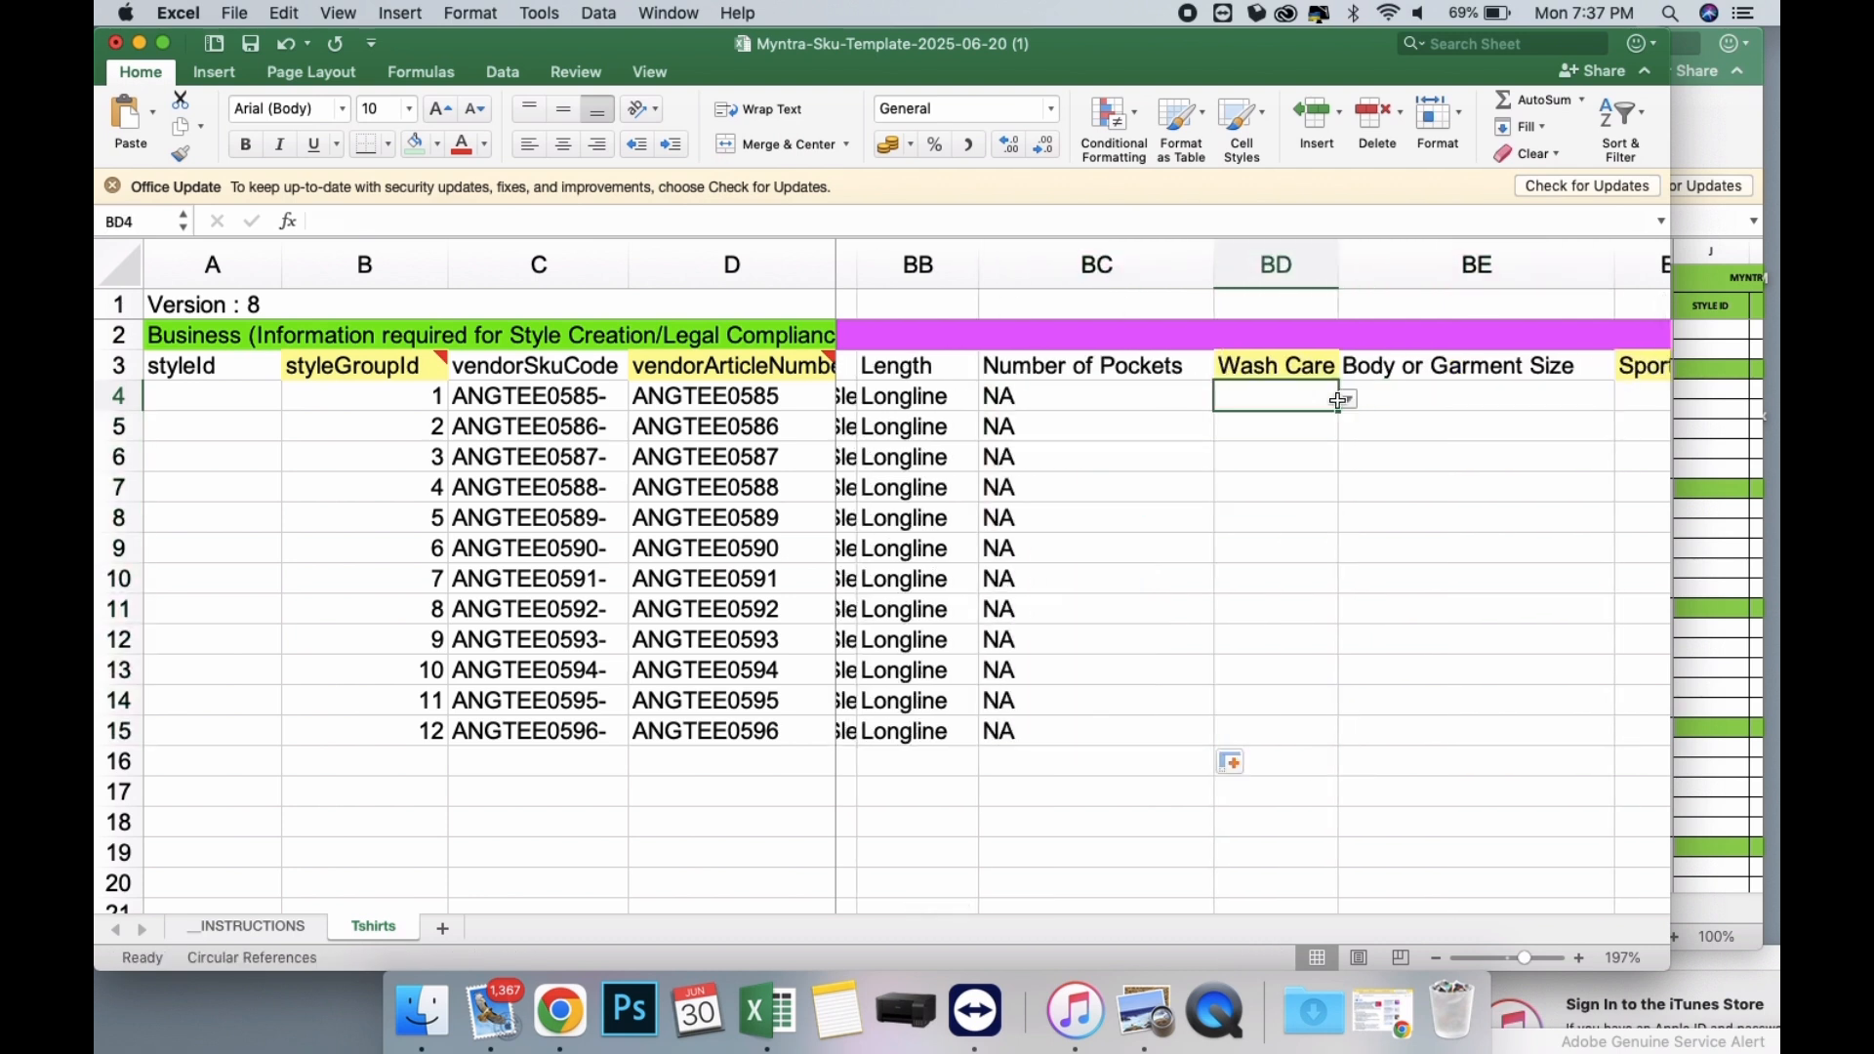
pyautogui.moveTo(1337, 400); pyautogui.dragTo(1347, 401)
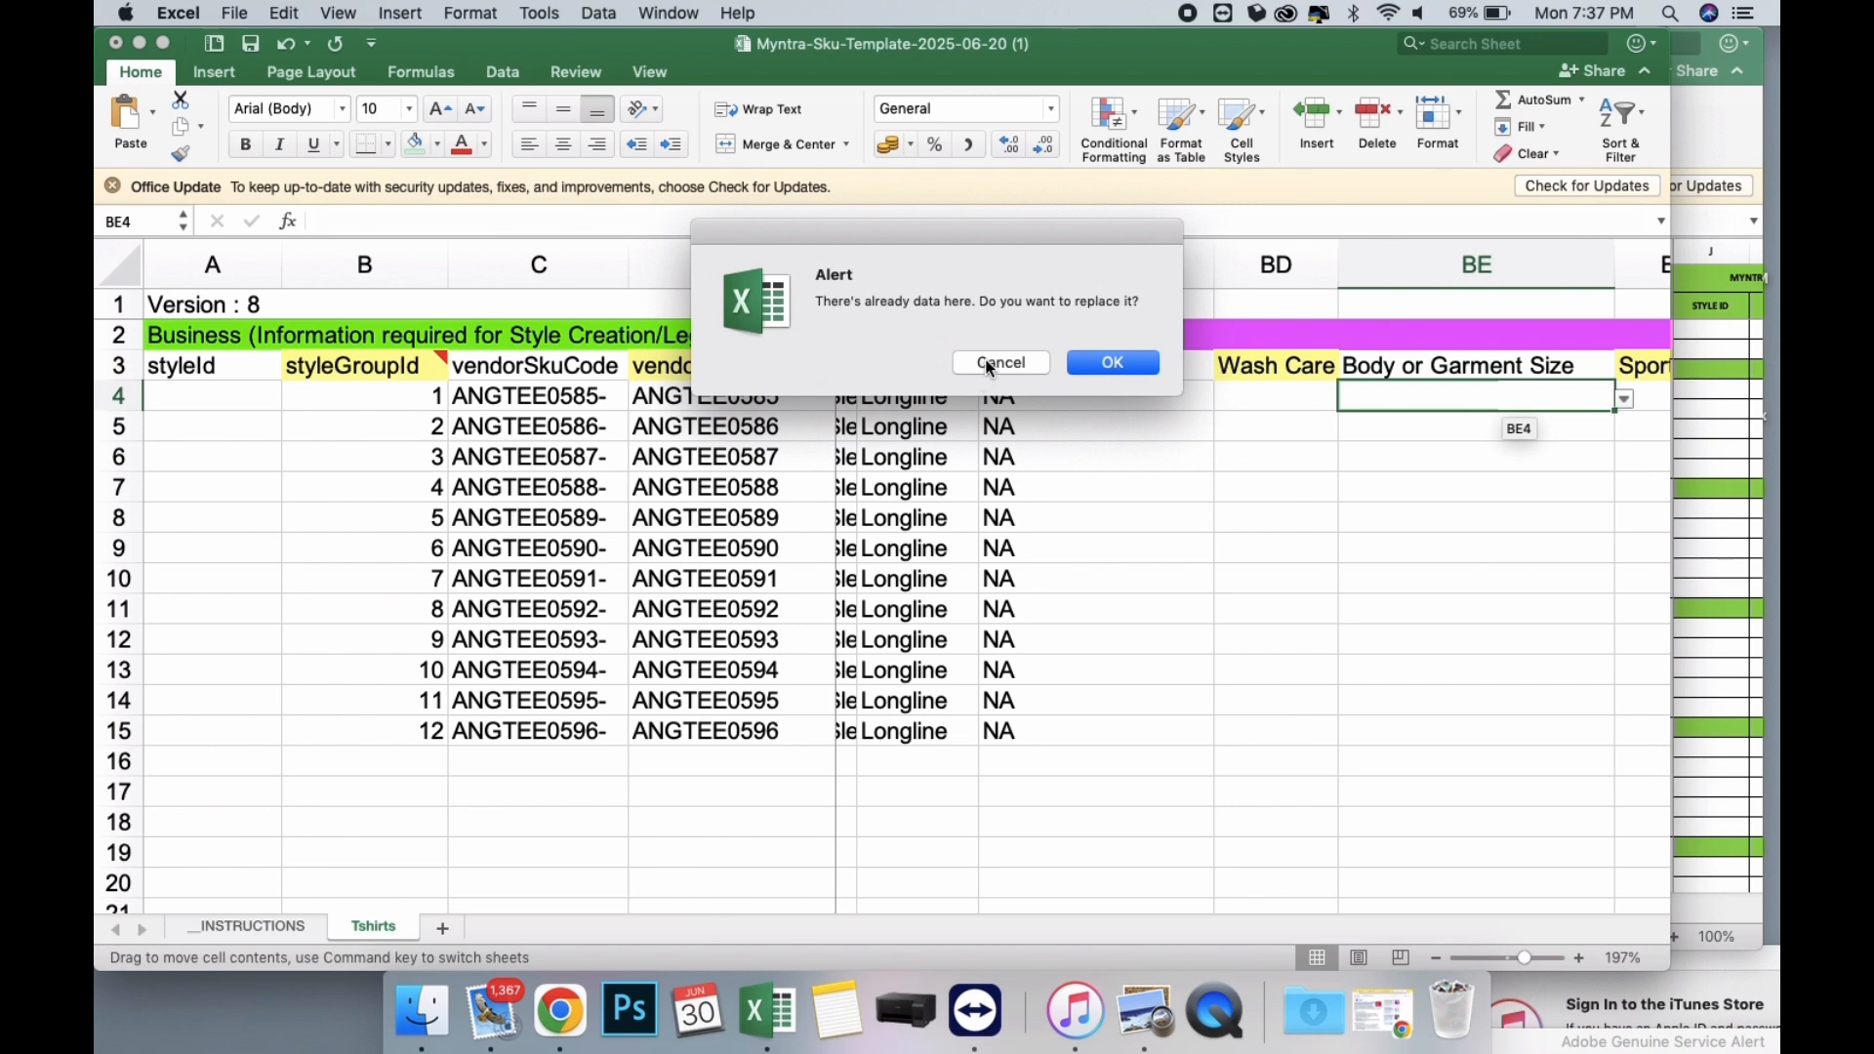
pyautogui.click(991, 364)
pyautogui.click(1347, 400)
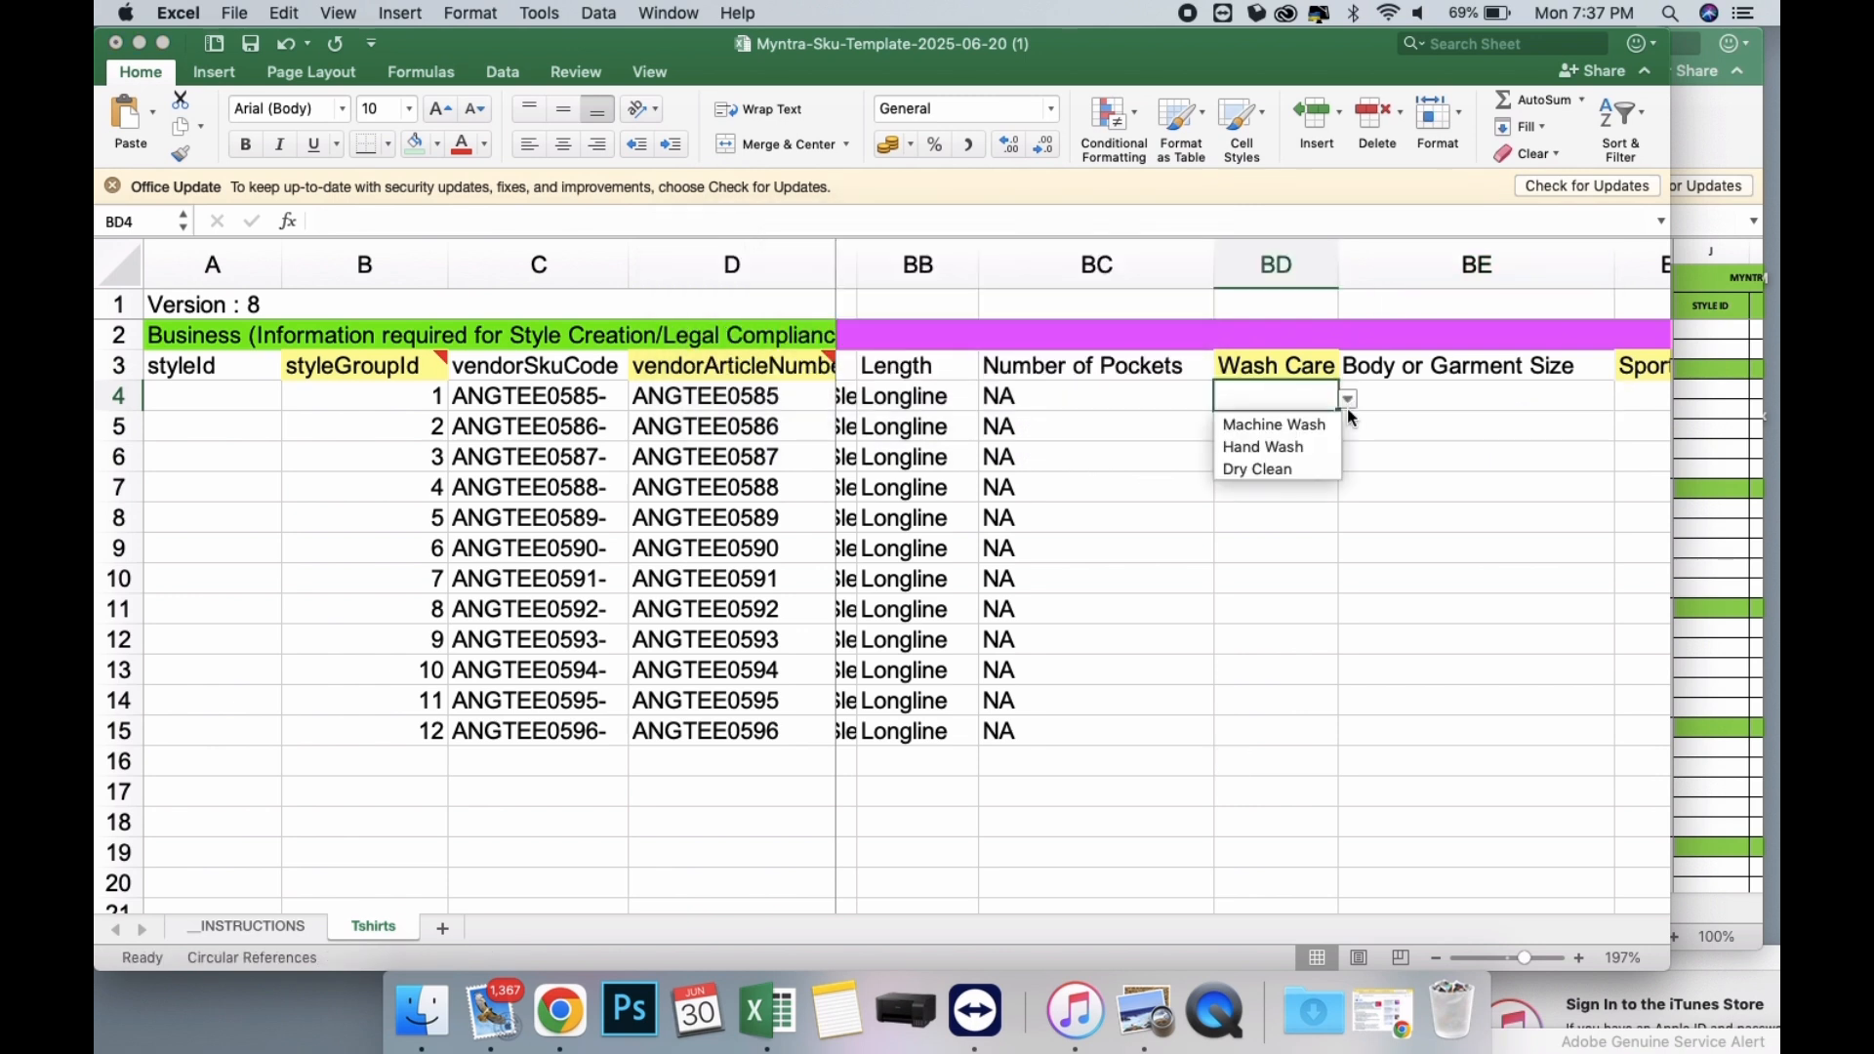
pyautogui.click(1289, 423)
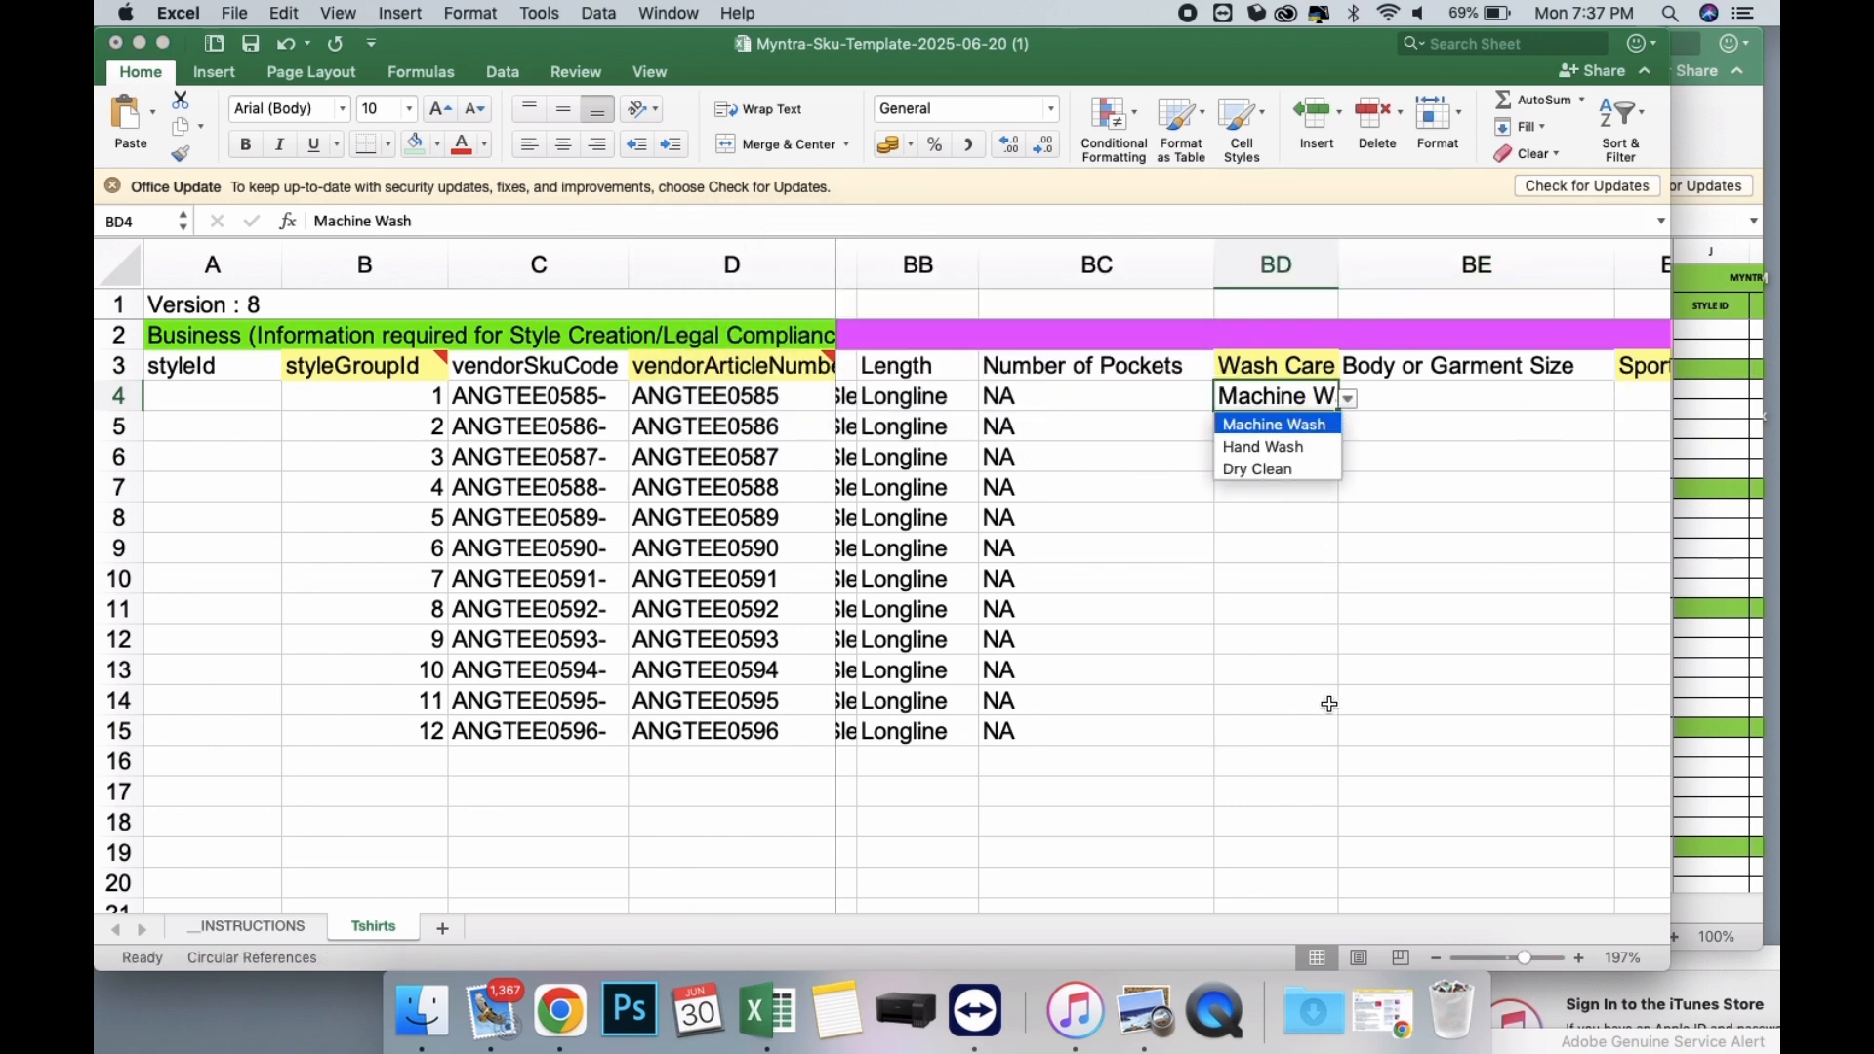
pyautogui.click(1306, 422)
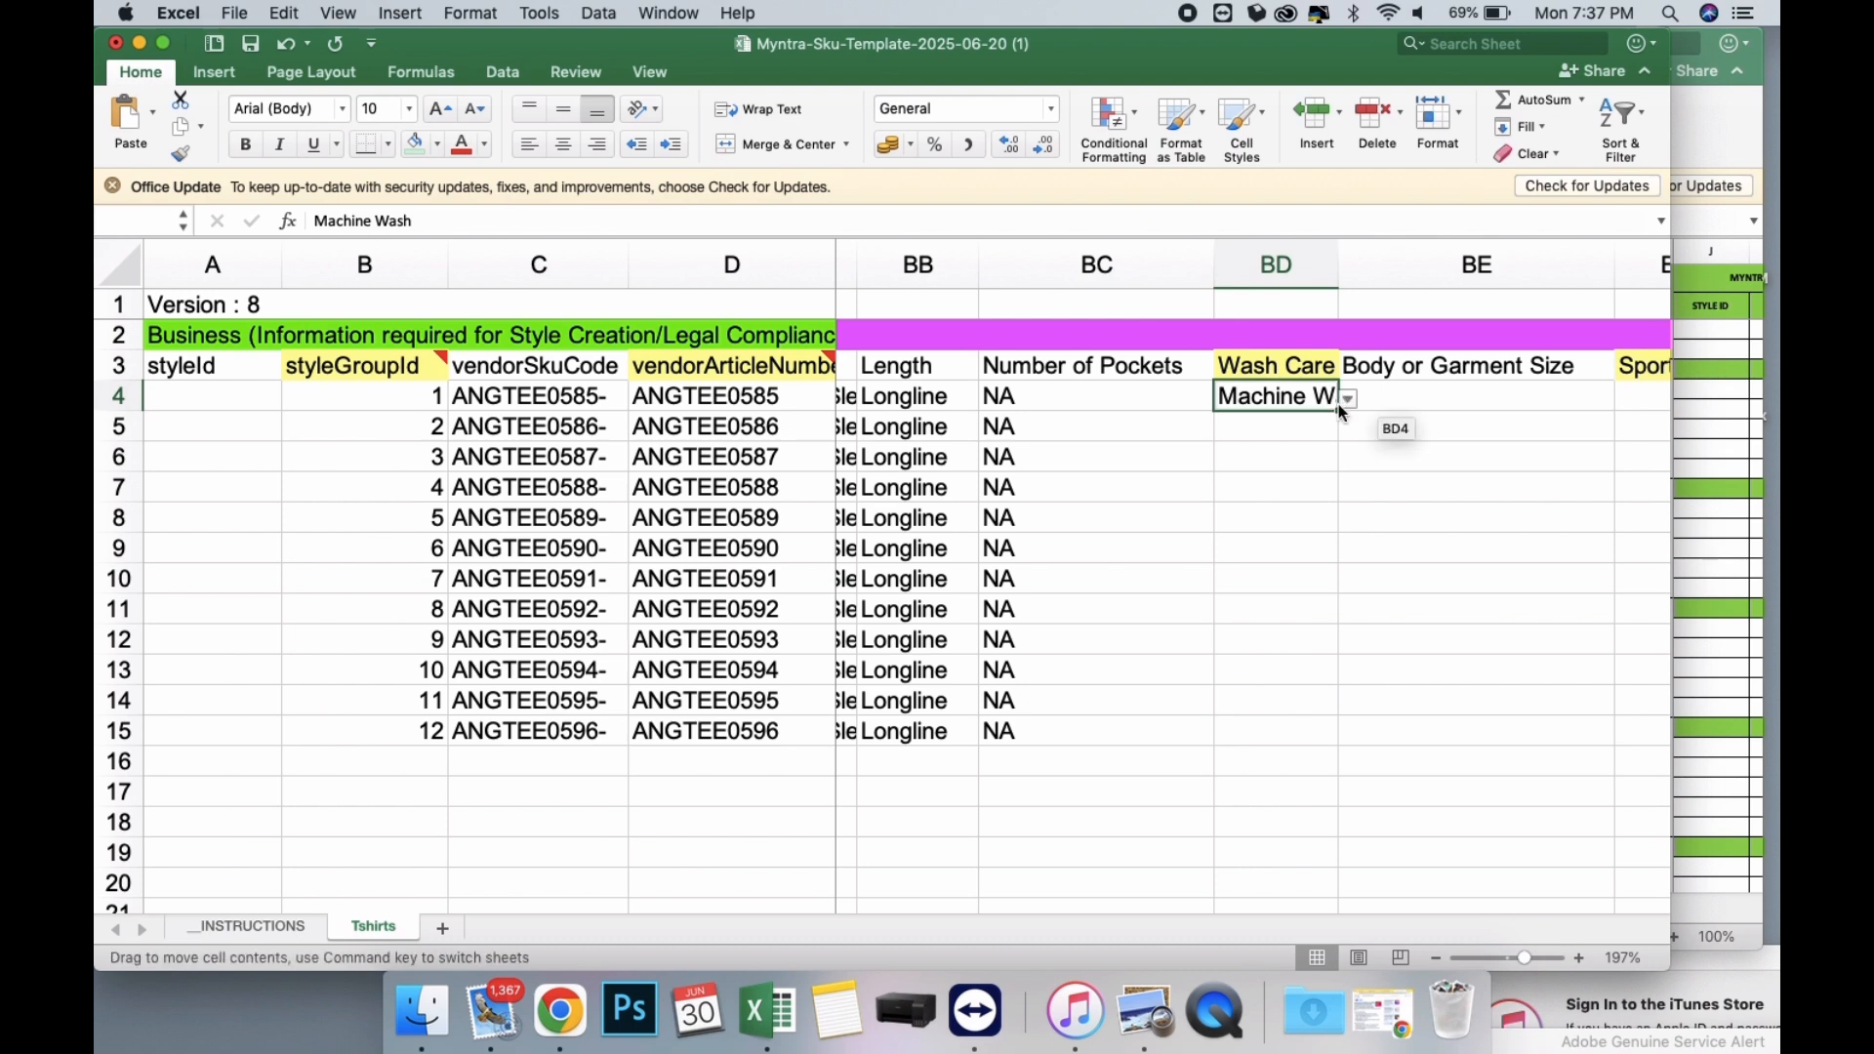
pyautogui.click(1347, 400)
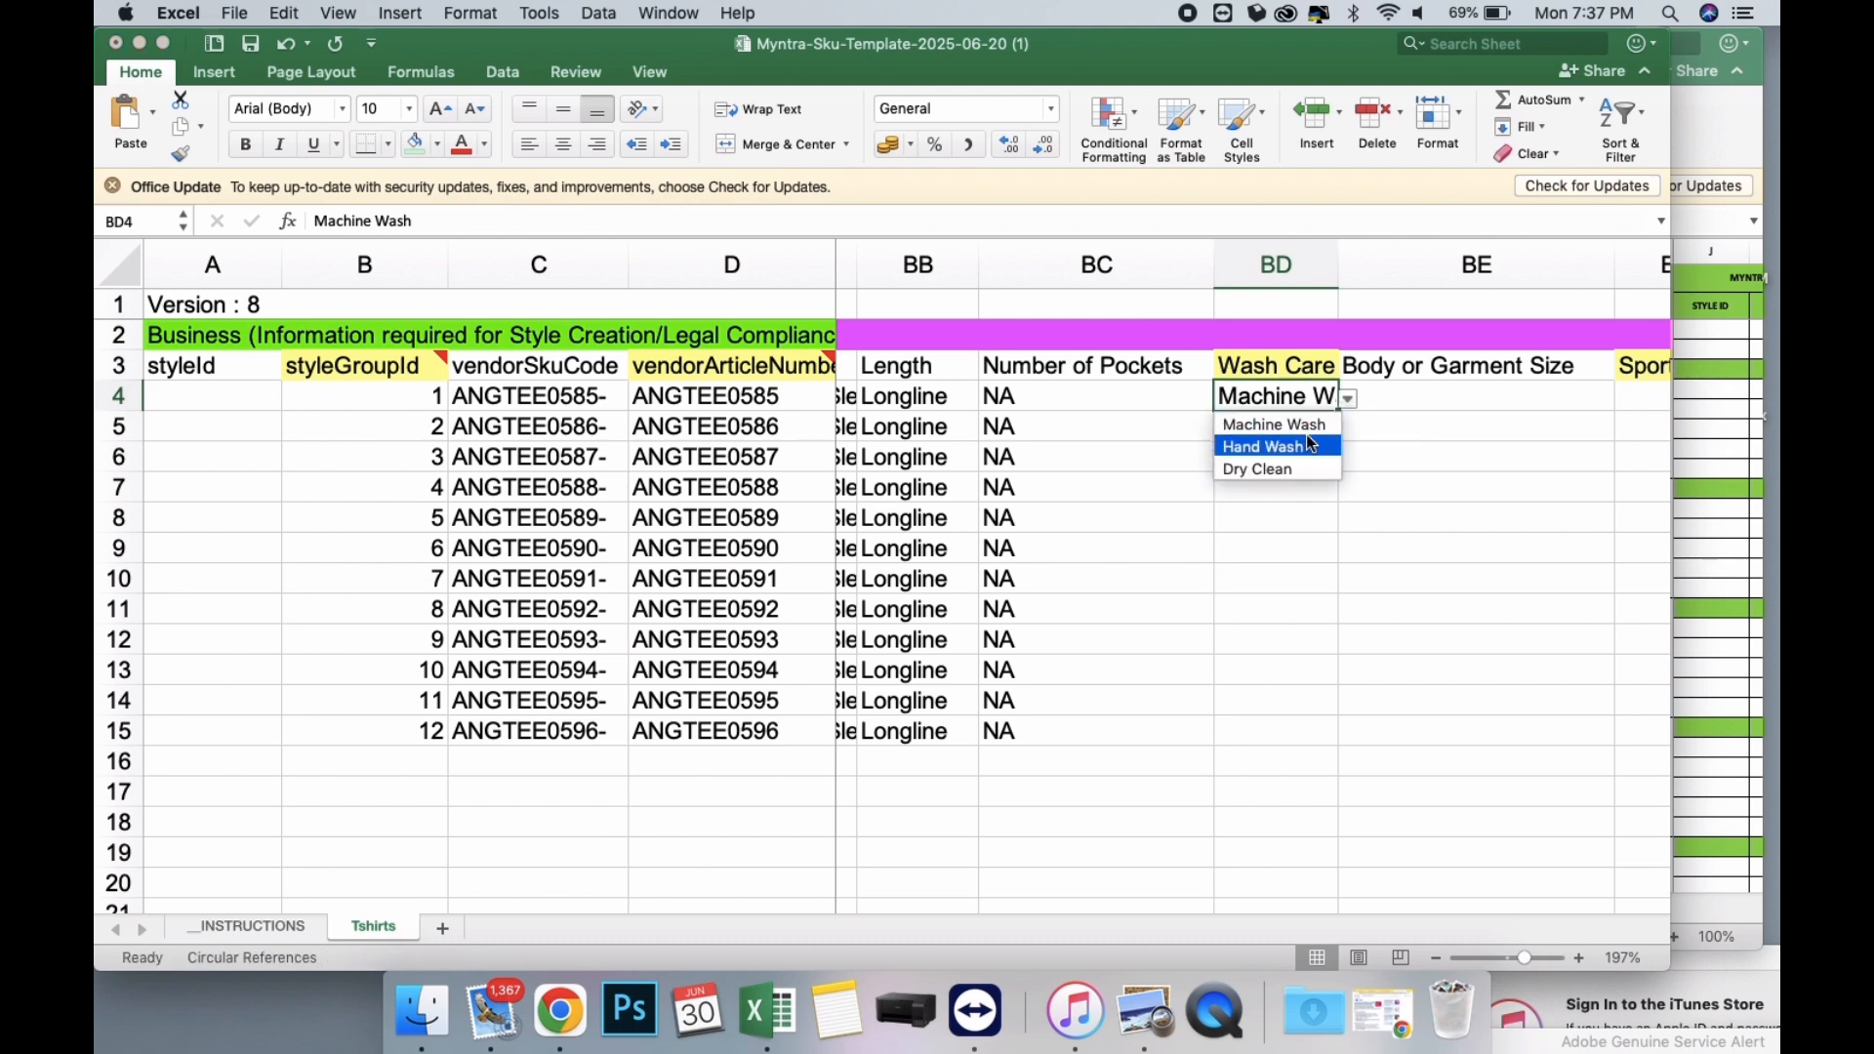
pyautogui.click(1312, 425)
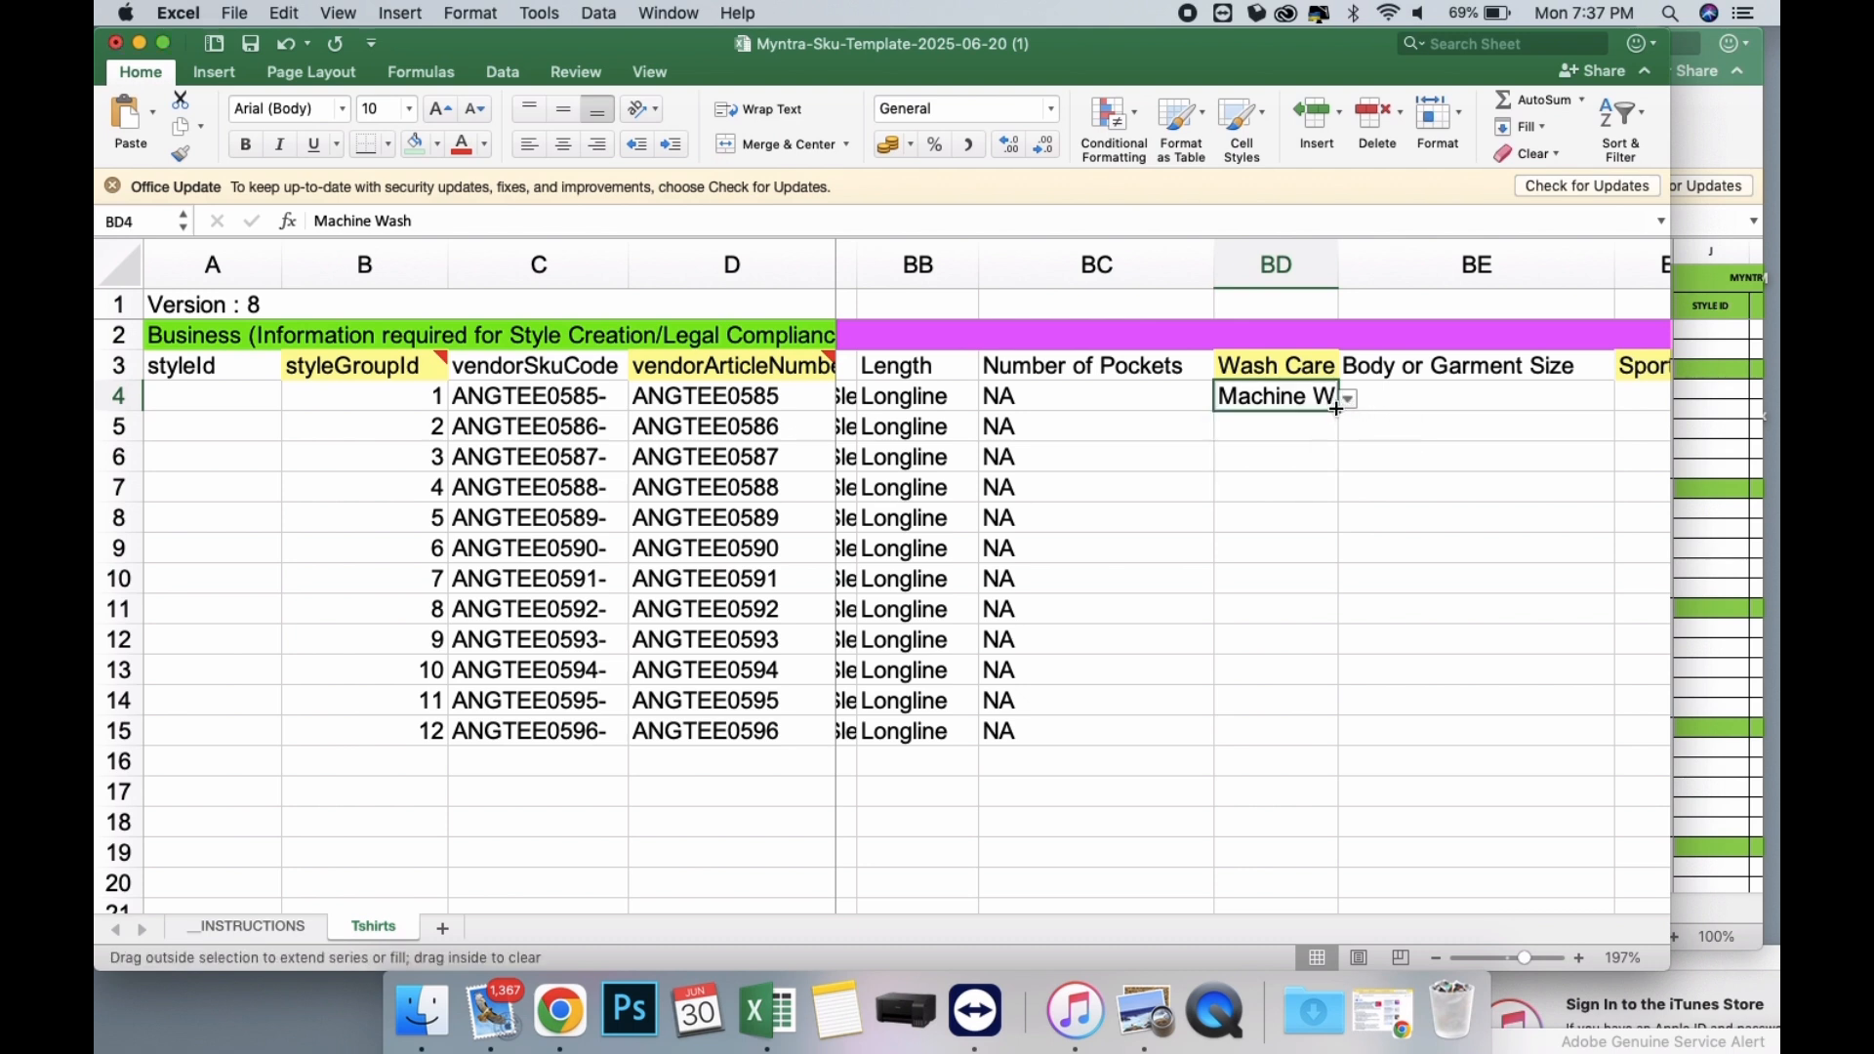
pyautogui.moveTo(1336, 409); pyautogui.dragTo(1292, 740)
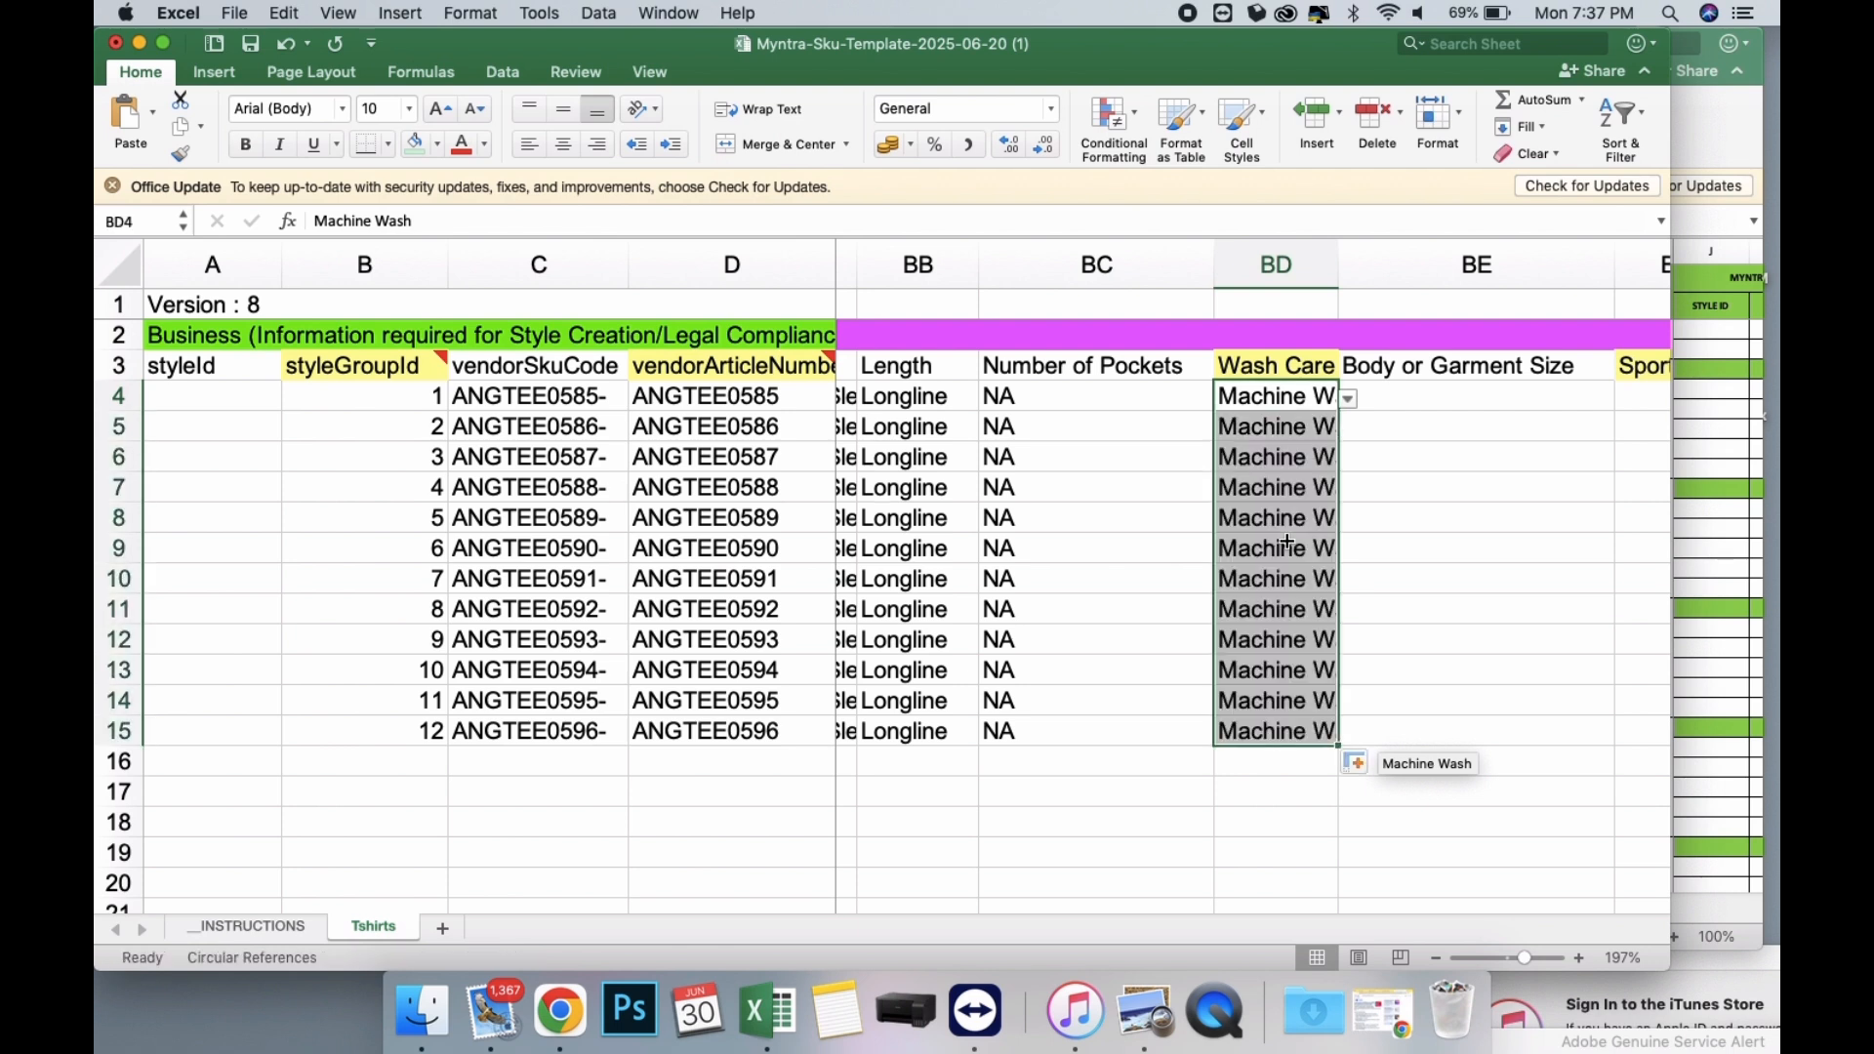
# Set the Body or Garment Size in BE4 to To-Fit Denotes Body Measurements in and fill it down through row 15.
pyautogui.hscroll(3, 1287, 543)
pyautogui.click(1181, 397)
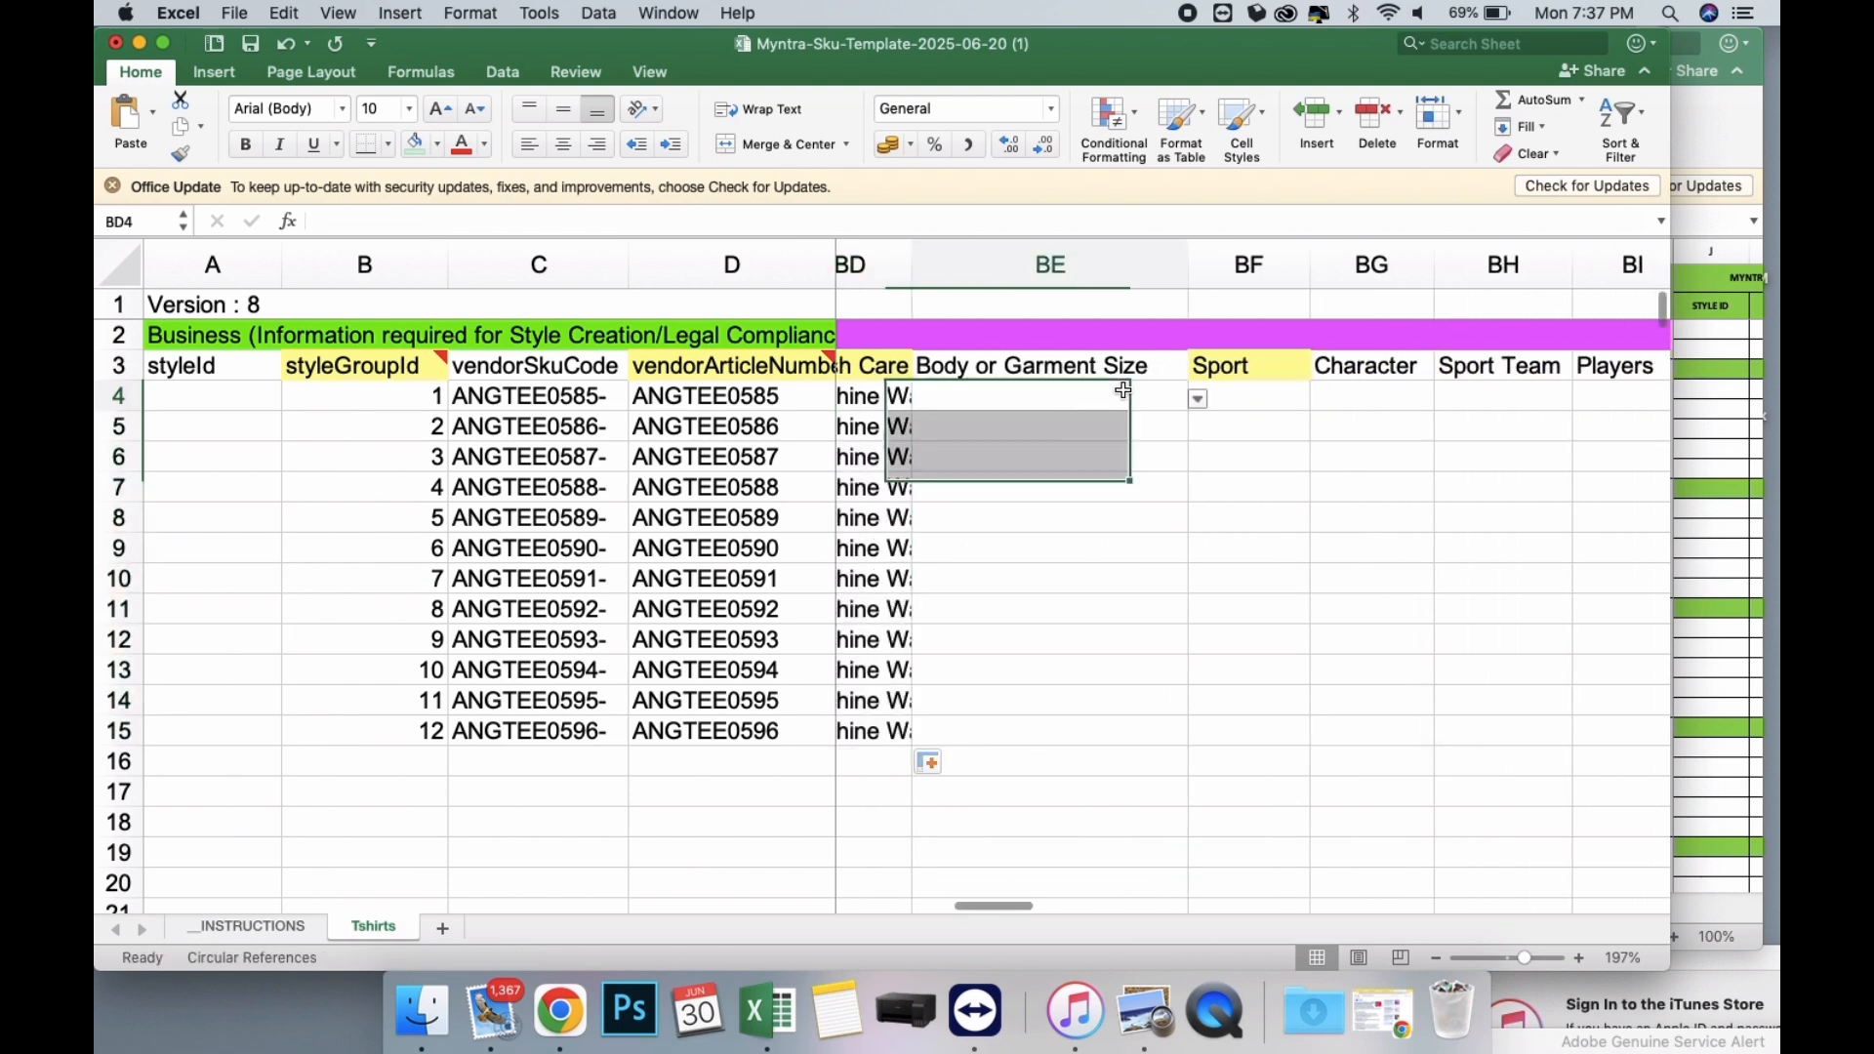
pyautogui.click(1193, 402)
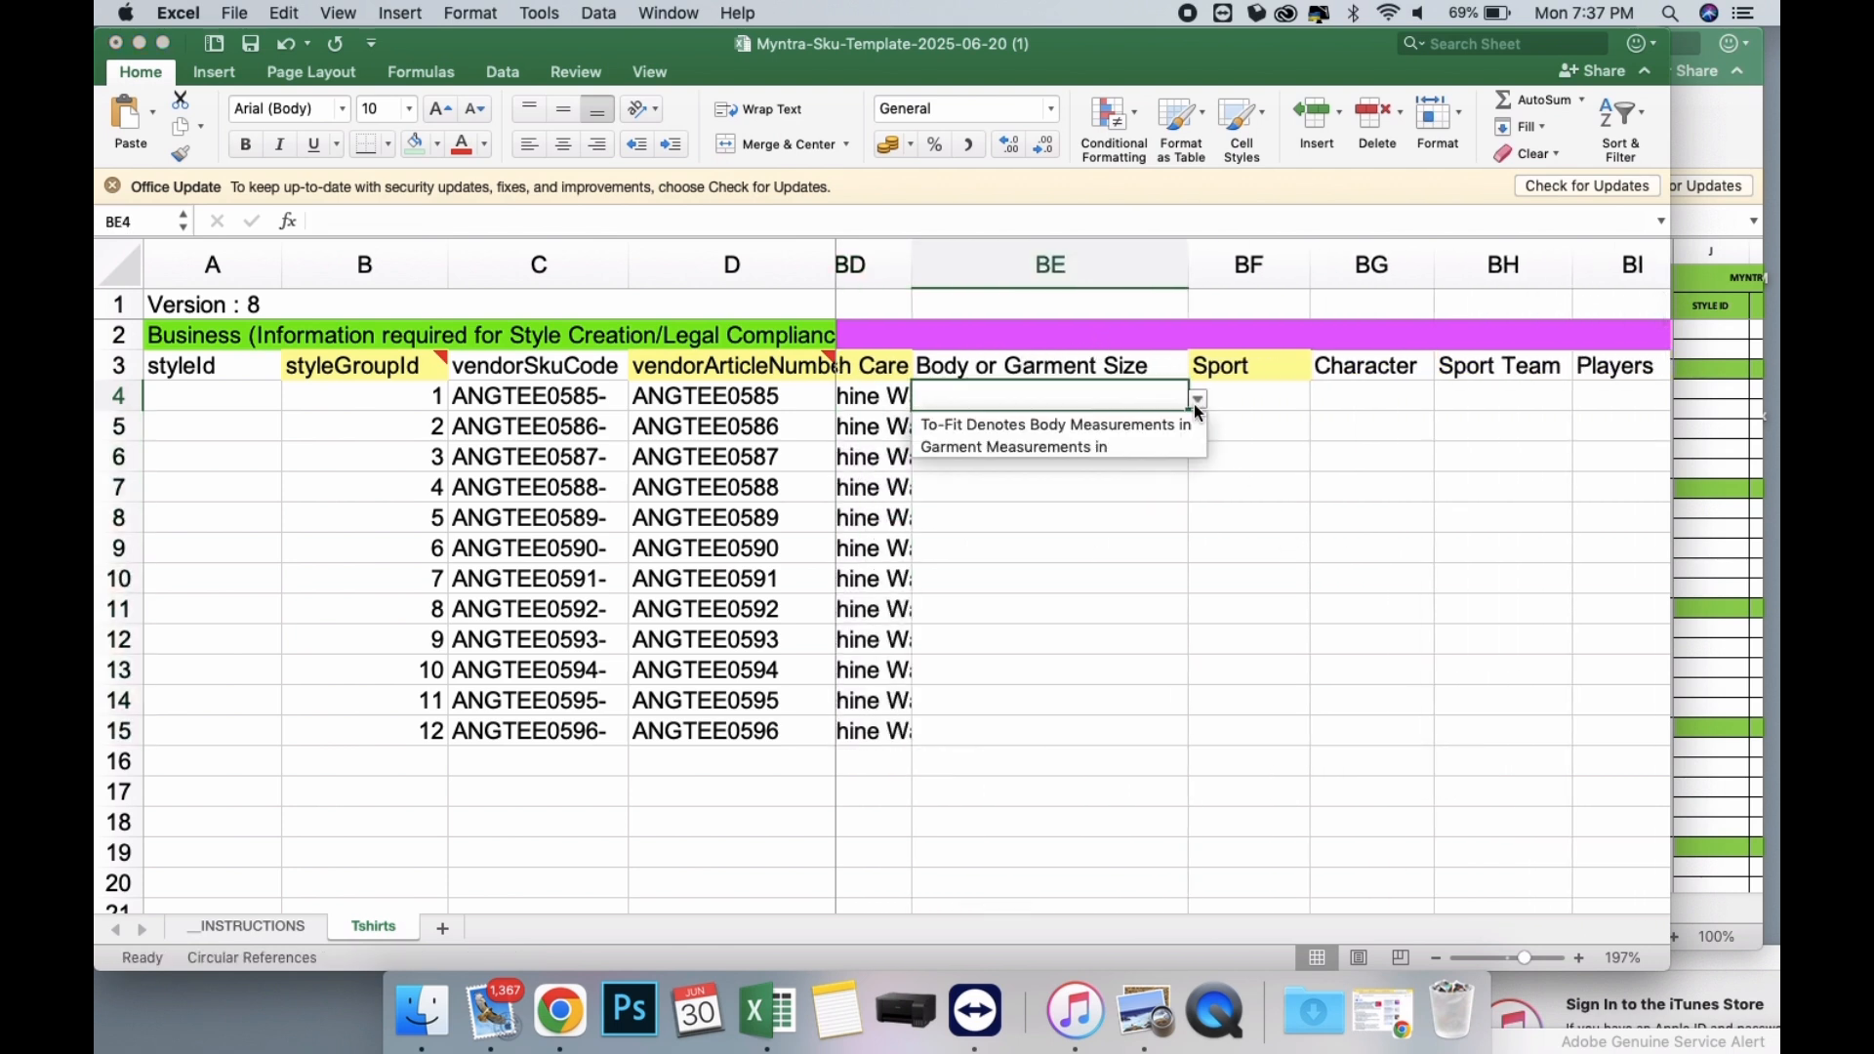
pyautogui.click(1142, 422)
pyautogui.moveTo(1190, 413); pyautogui.dragTo(1154, 736)
# Set the Sport in BF4 to NA and fill it down through row 15.
pyautogui.click(1260, 398)
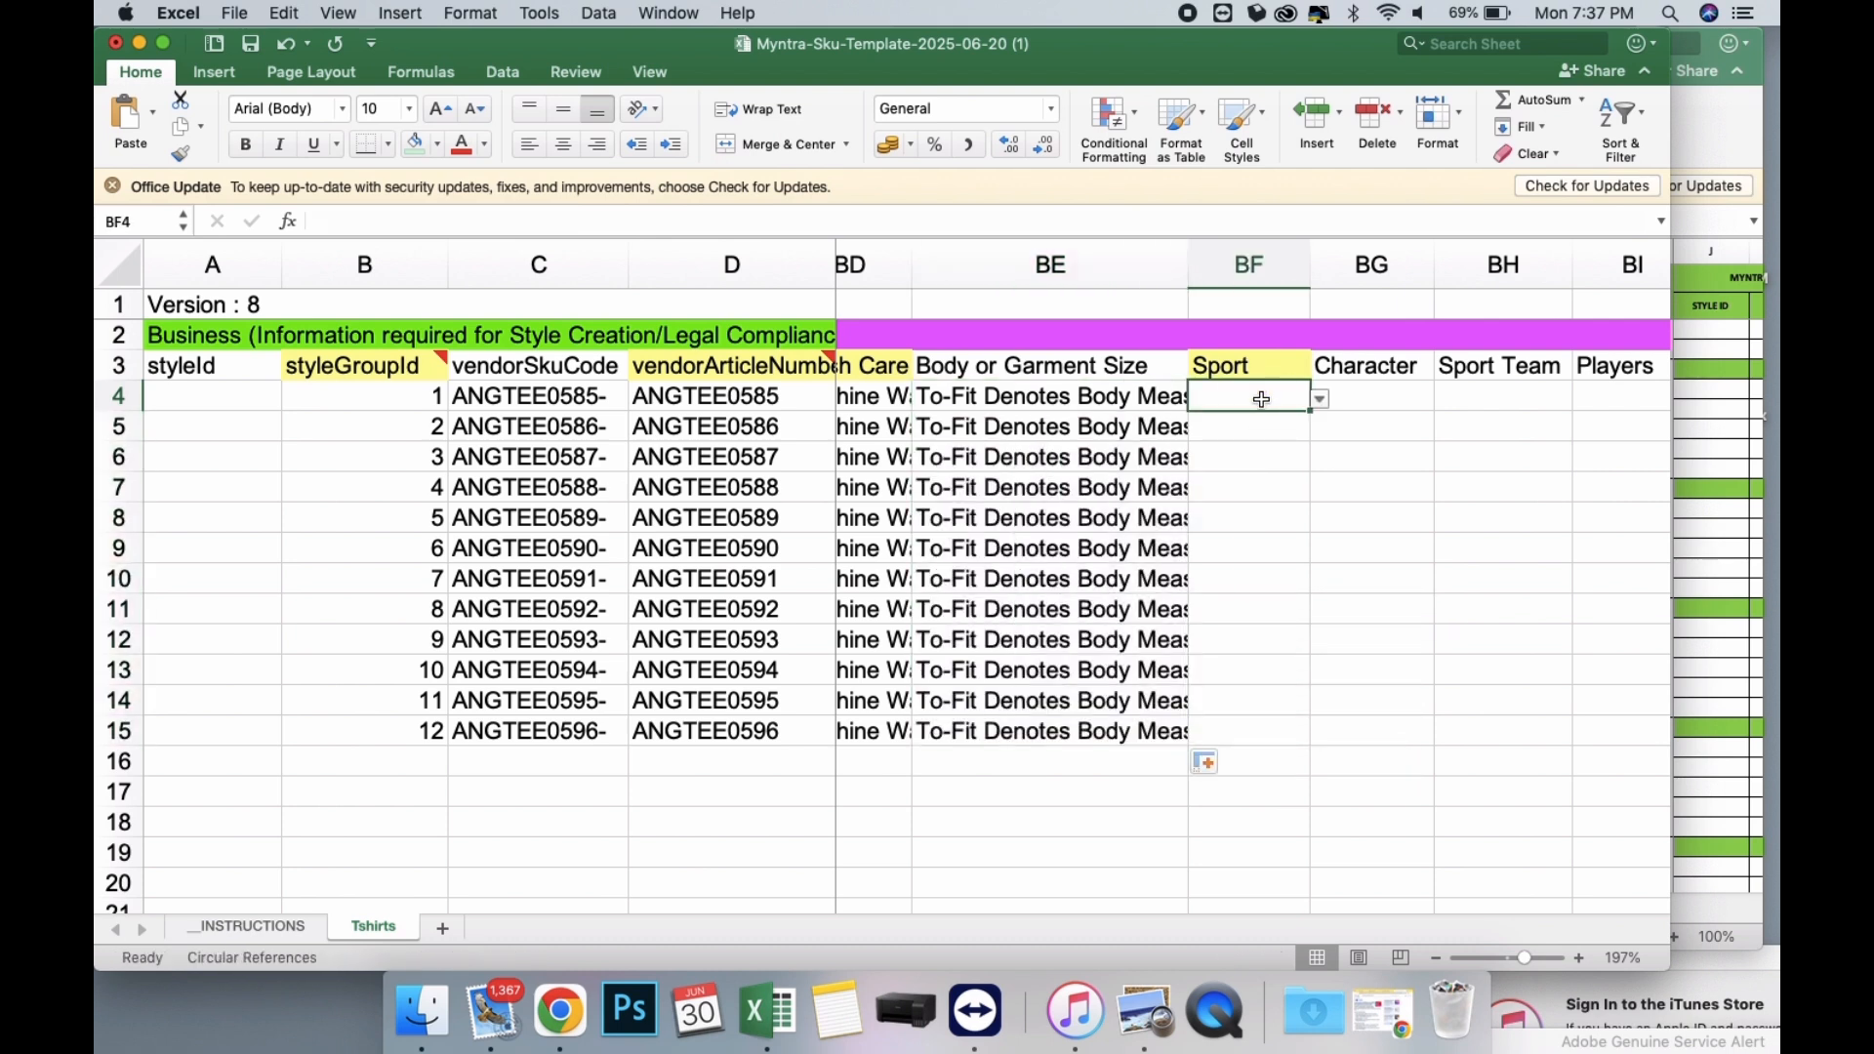
pyautogui.click(1323, 398)
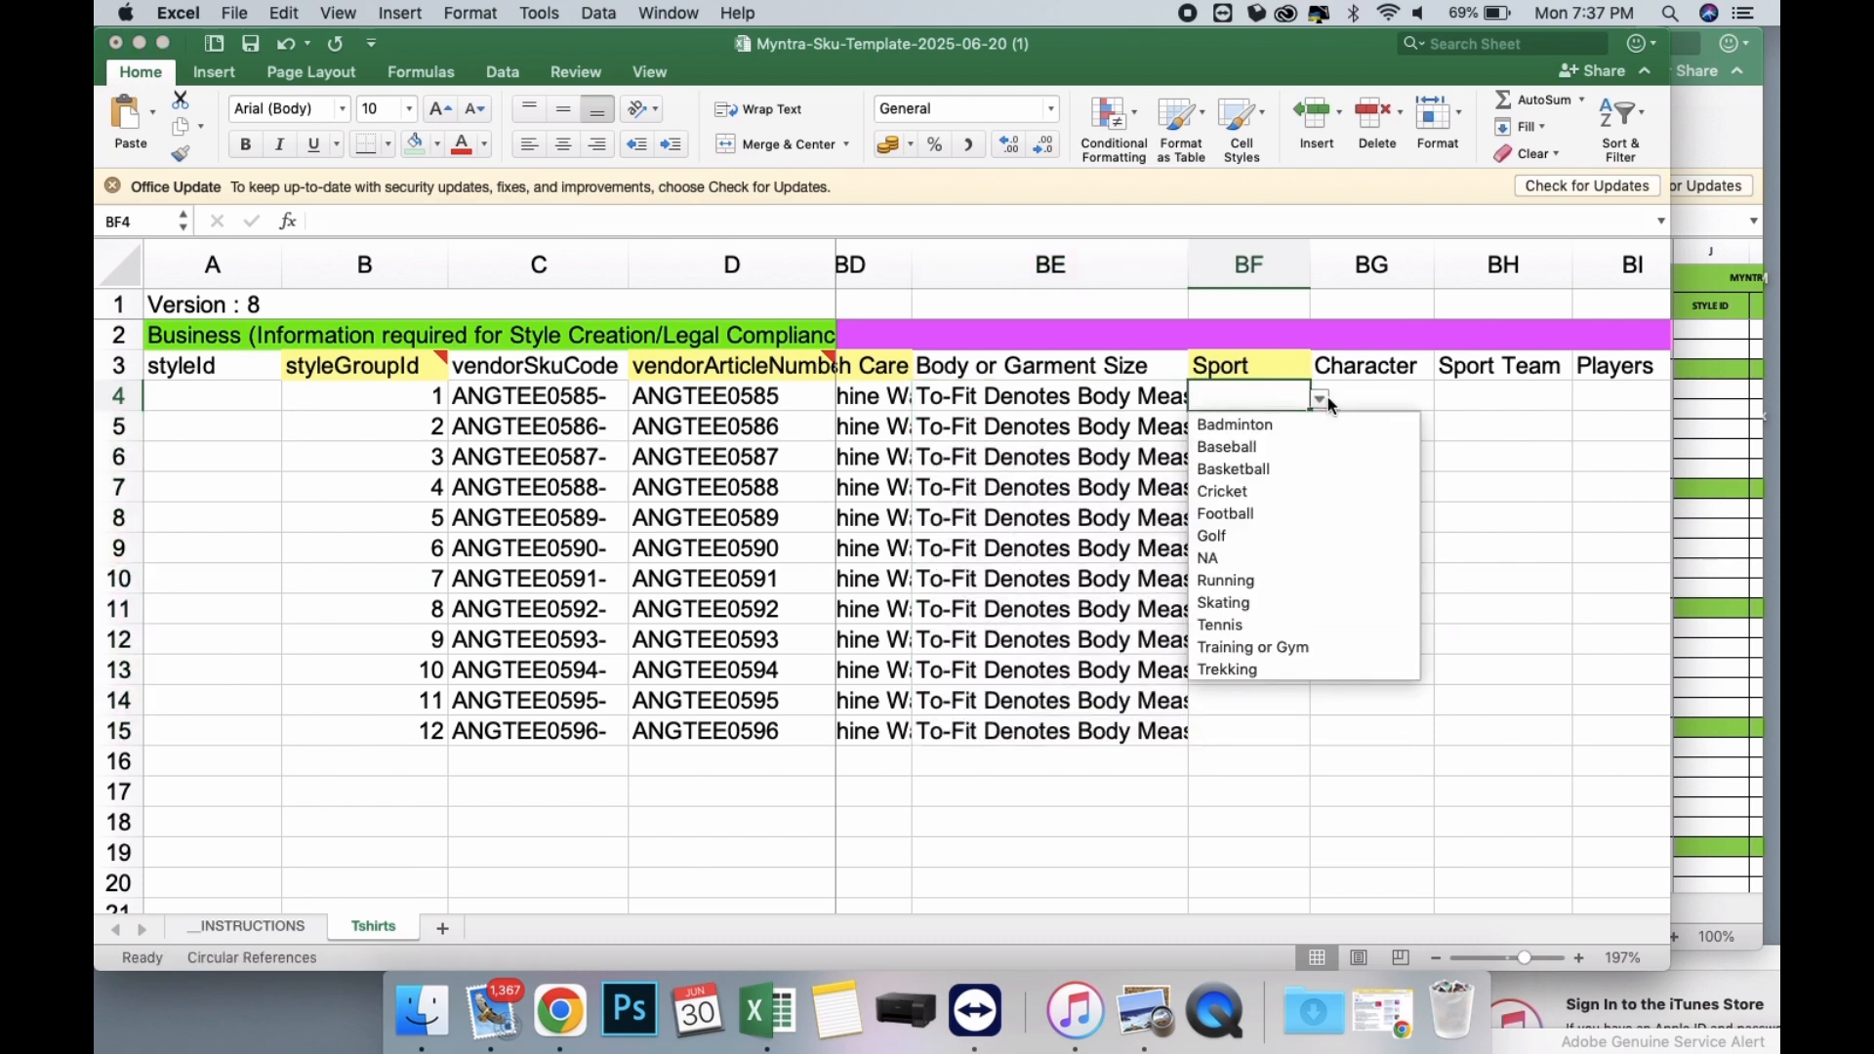
pyautogui.click(1248, 559)
pyautogui.moveTo(1310, 414); pyautogui.dragTo(1317, 760)
# Set the Technology in BJ4 to NA and fill it down through row 15.
pyautogui.hscroll(3, 1334, 520)
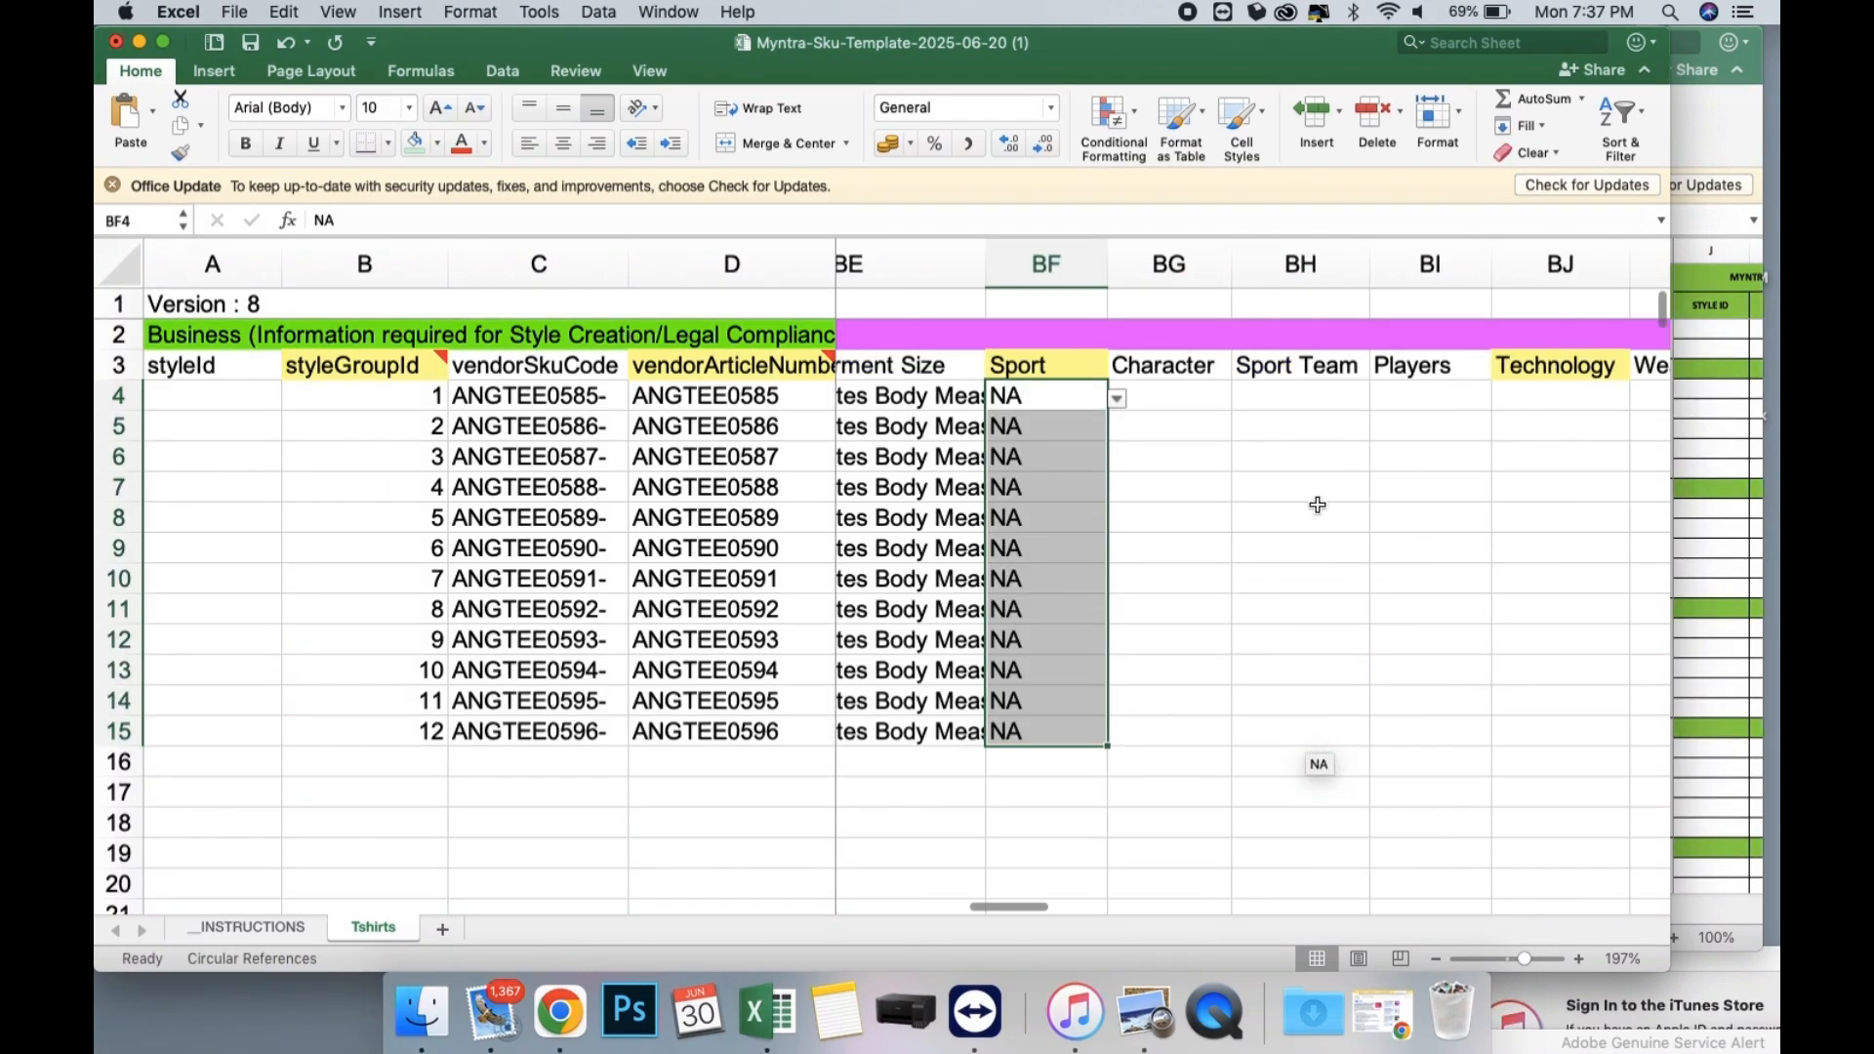
pyautogui.hscroll(3, 1407, 415)
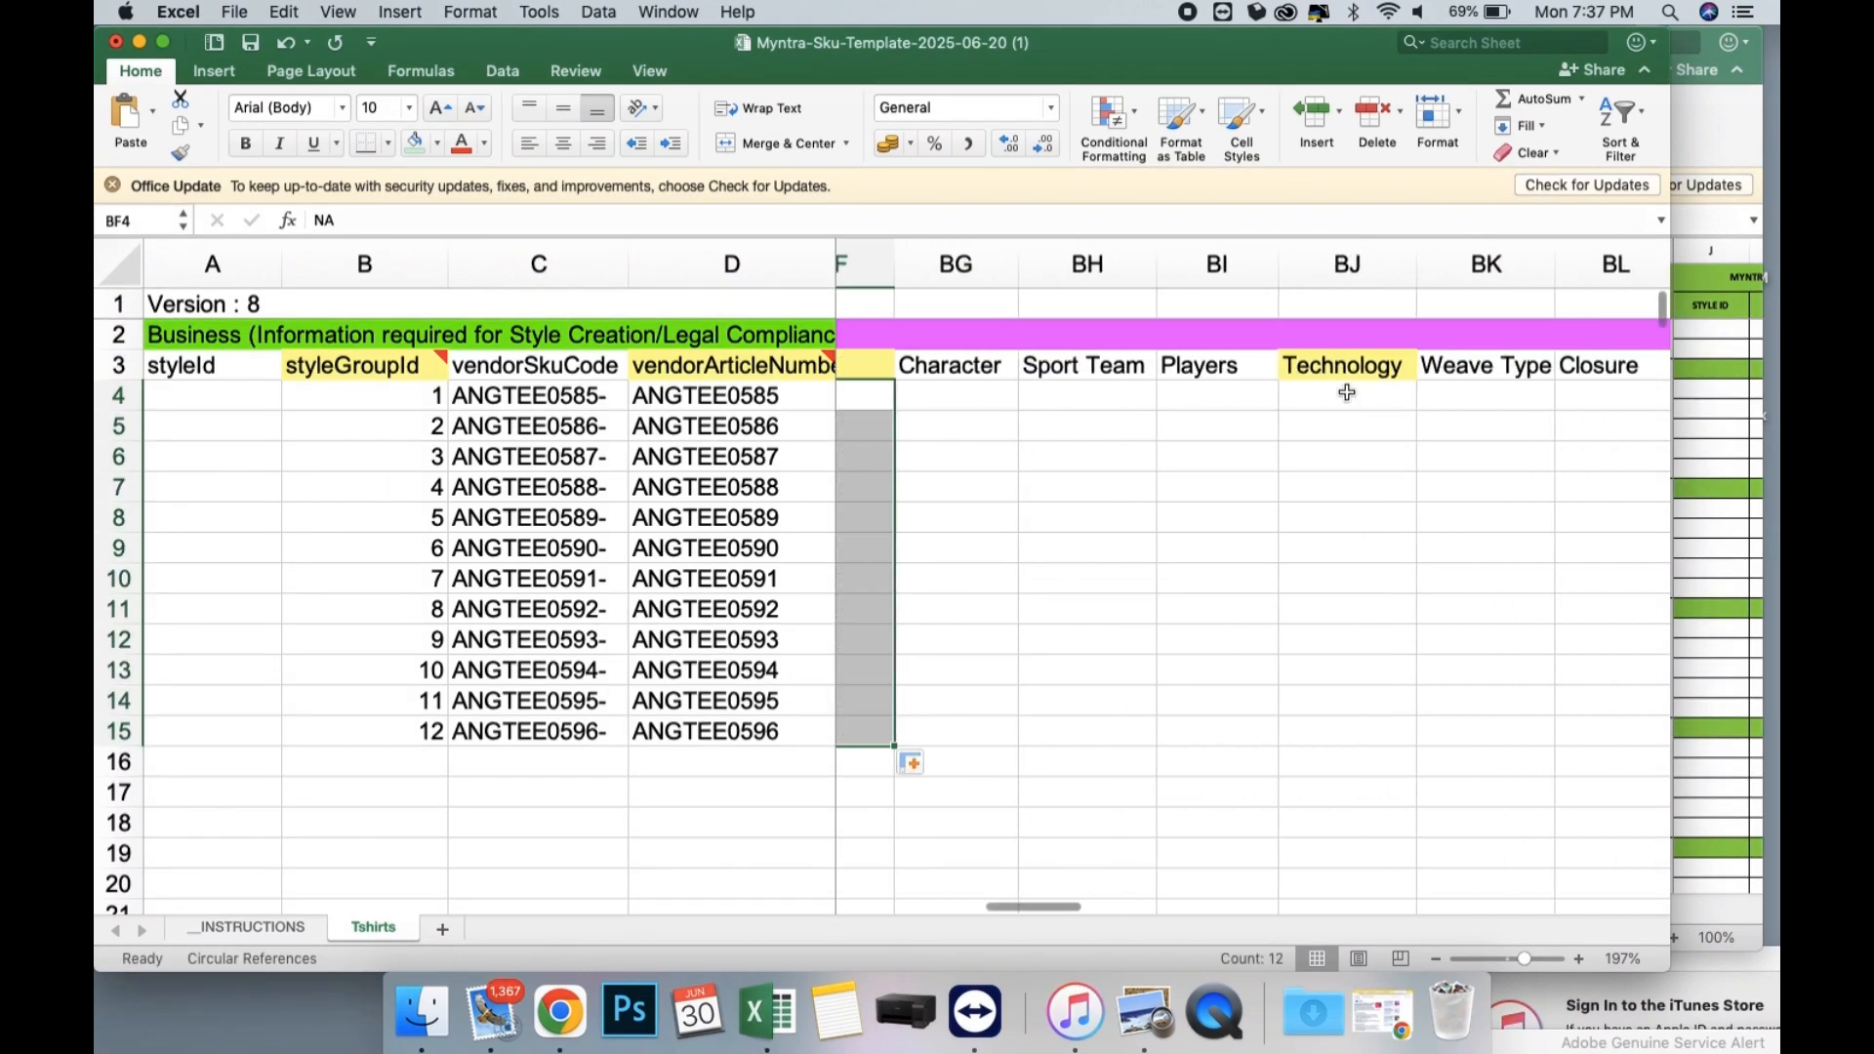
pyautogui.click(1358, 396)
pyautogui.click(1426, 398)
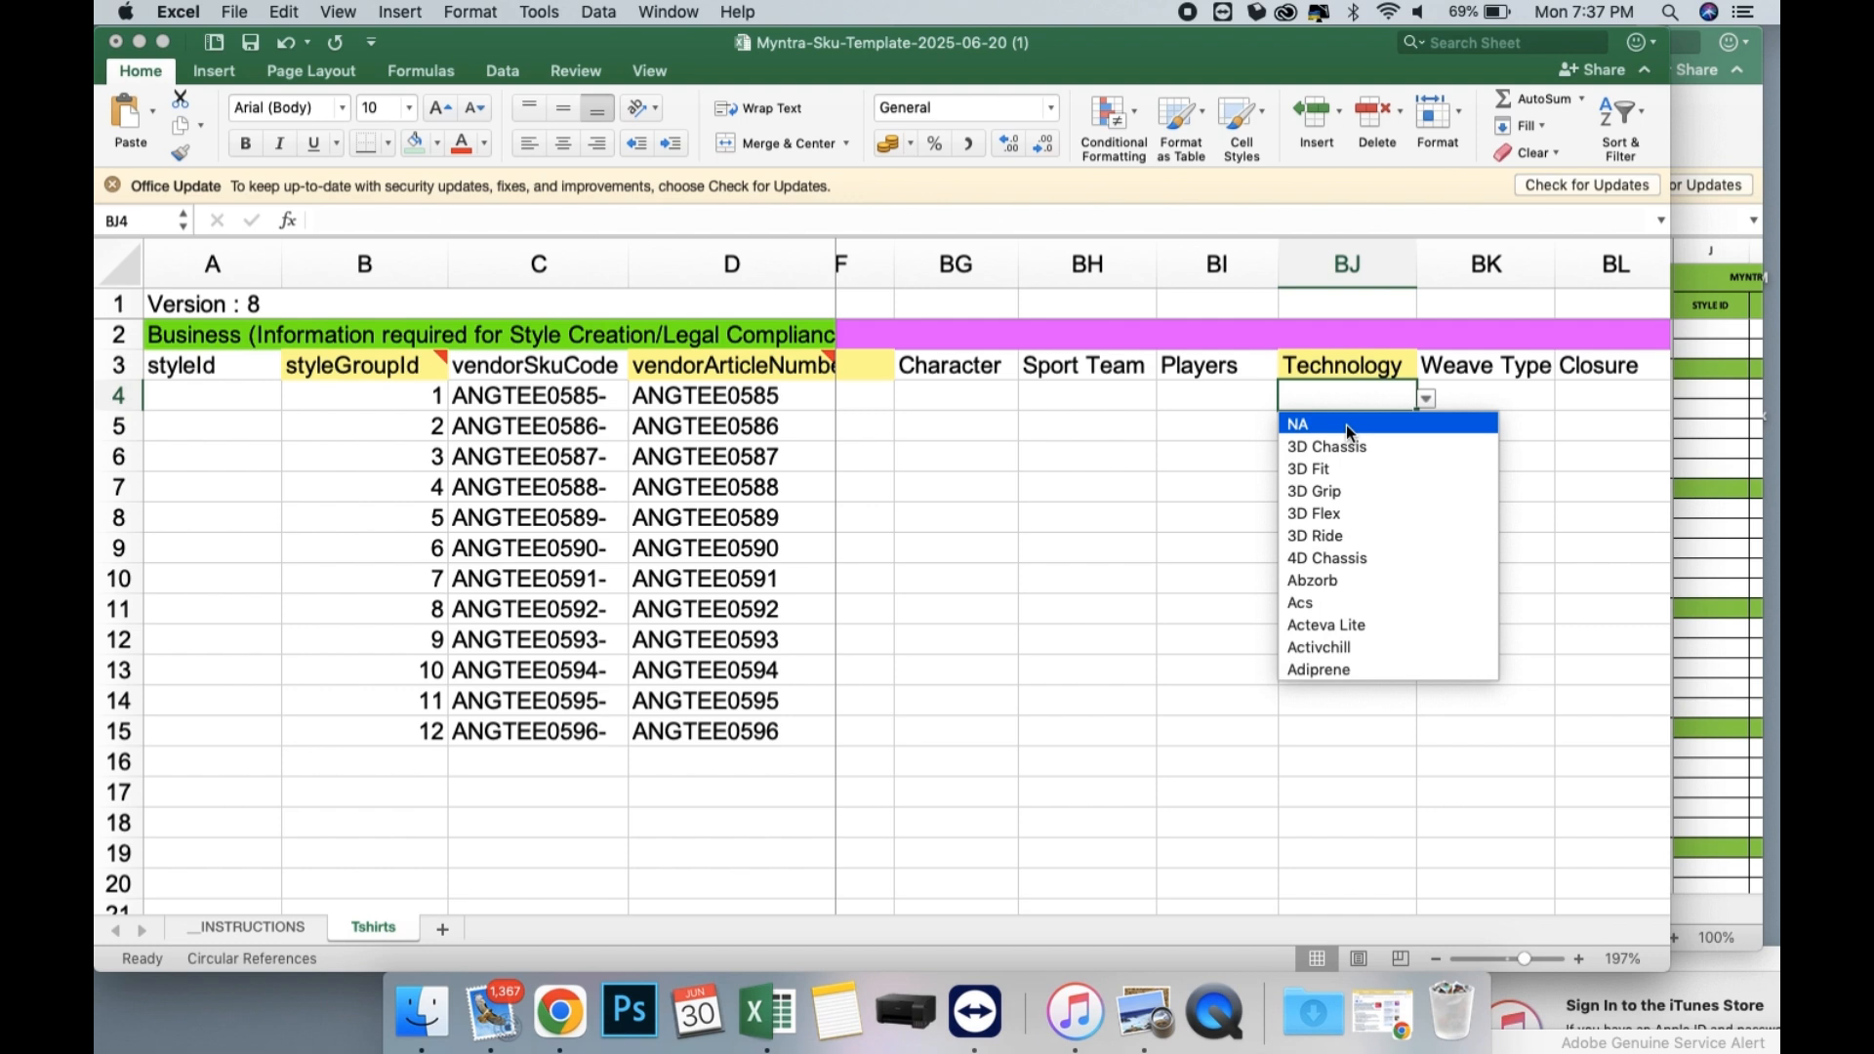
pyautogui.click(1345, 424)
pyautogui.moveTo(1417, 414); pyautogui.dragTo(1425, 740)
pyautogui.hscroll(4, 1409, 531)
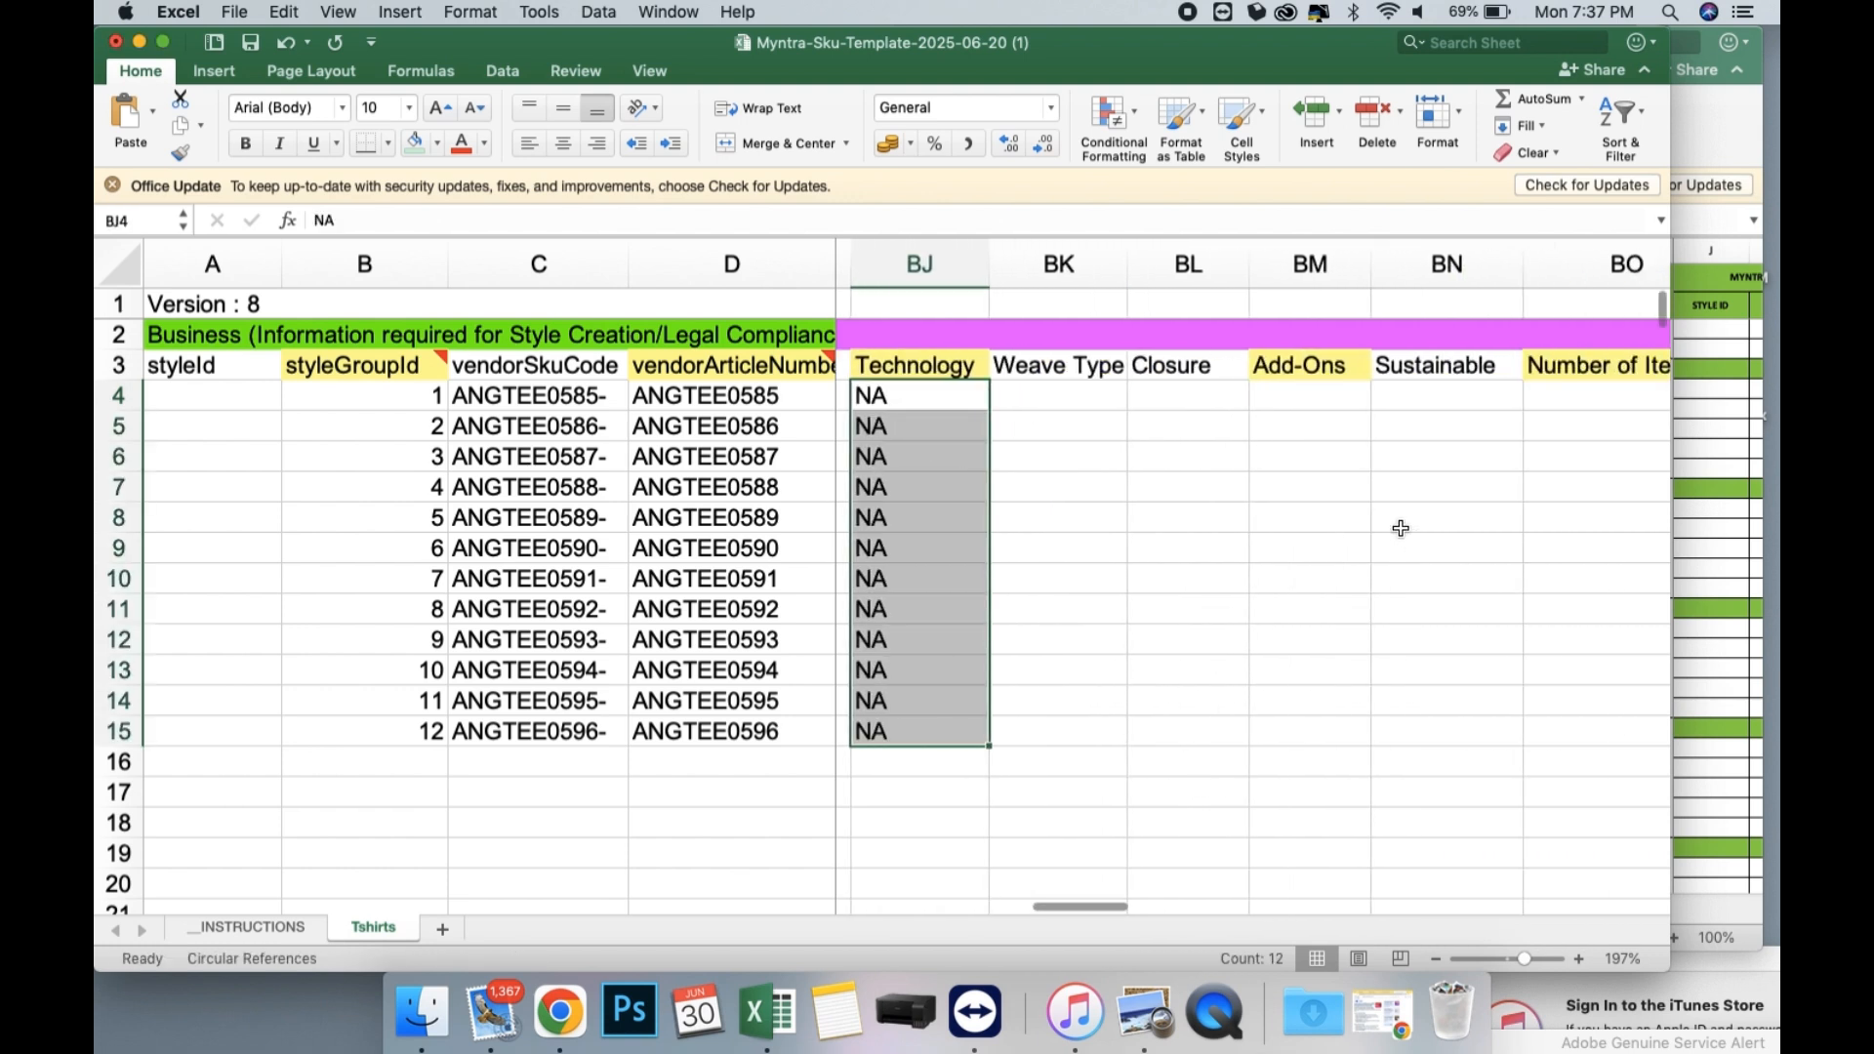
pyautogui.click(1211, 394)
pyautogui.click(1259, 401)
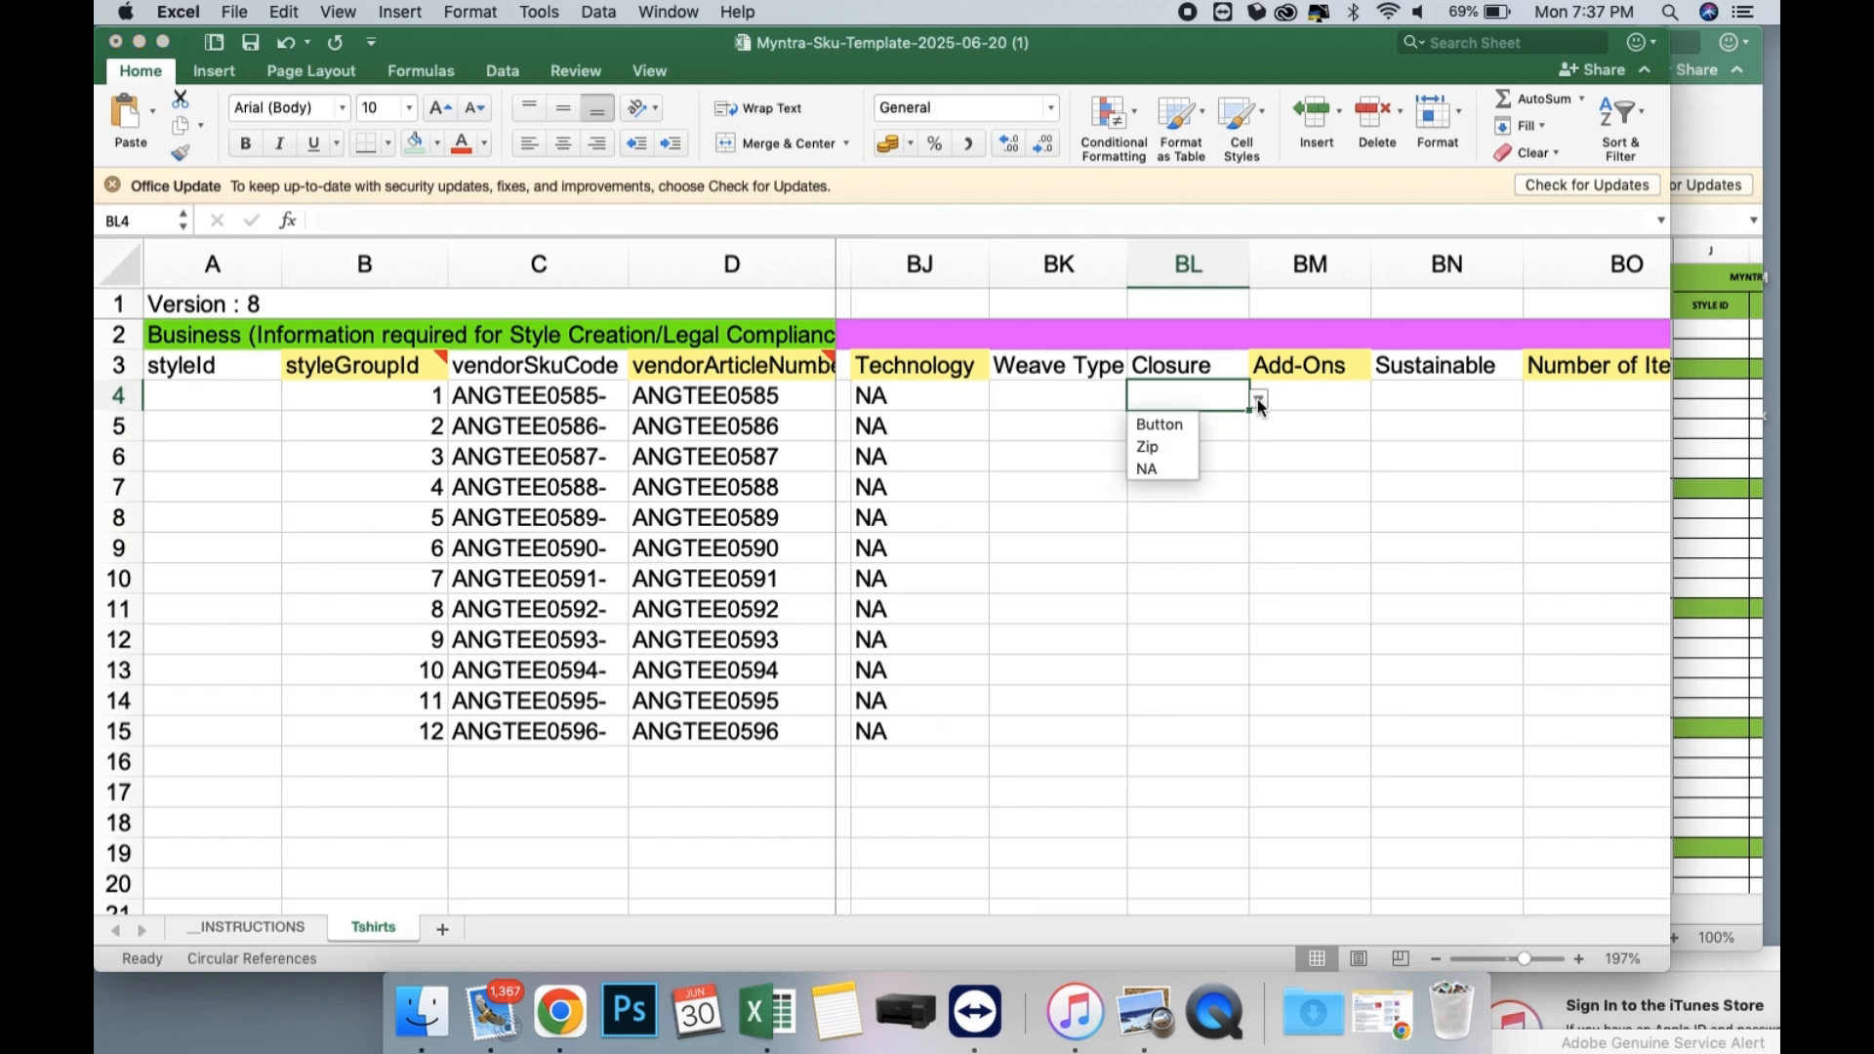
pyautogui.click(1334, 403)
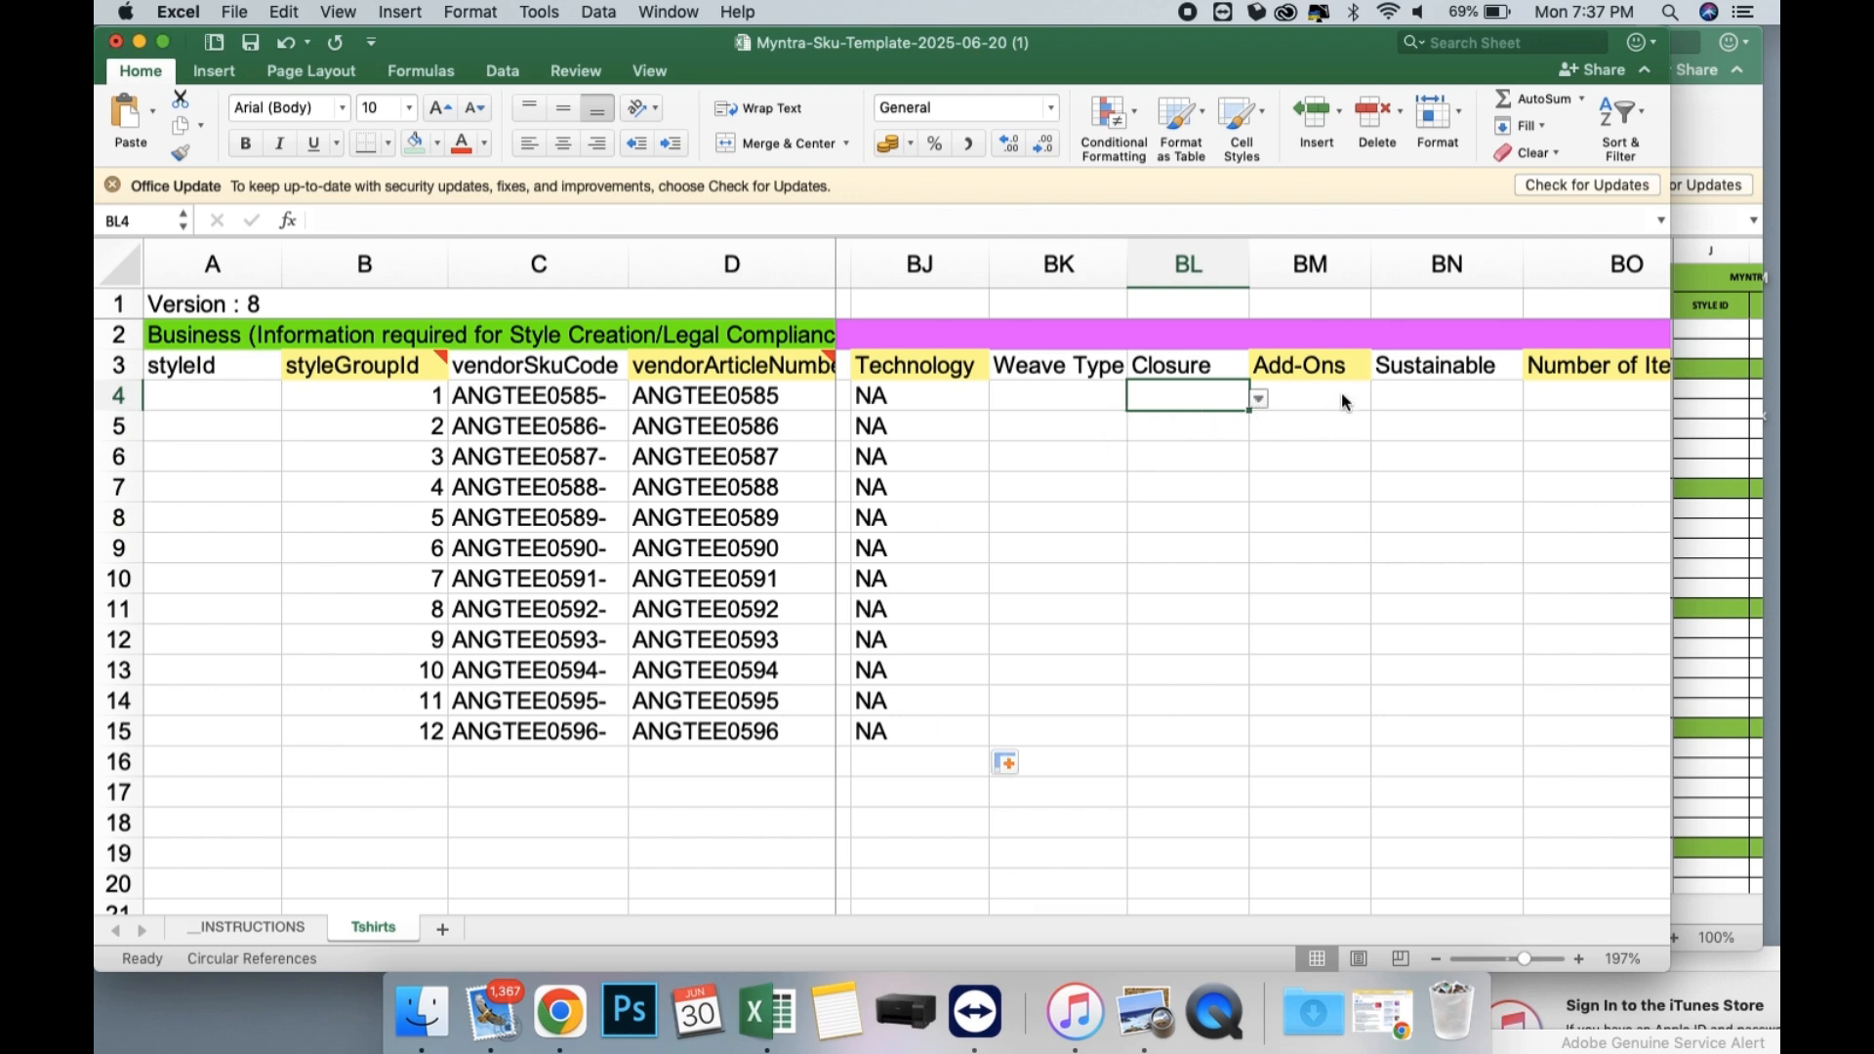
# Set the Add-Ons in BM4 to NA and fill it down through row 15.
pyautogui.click(1344, 394)
pyautogui.click(1380, 398)
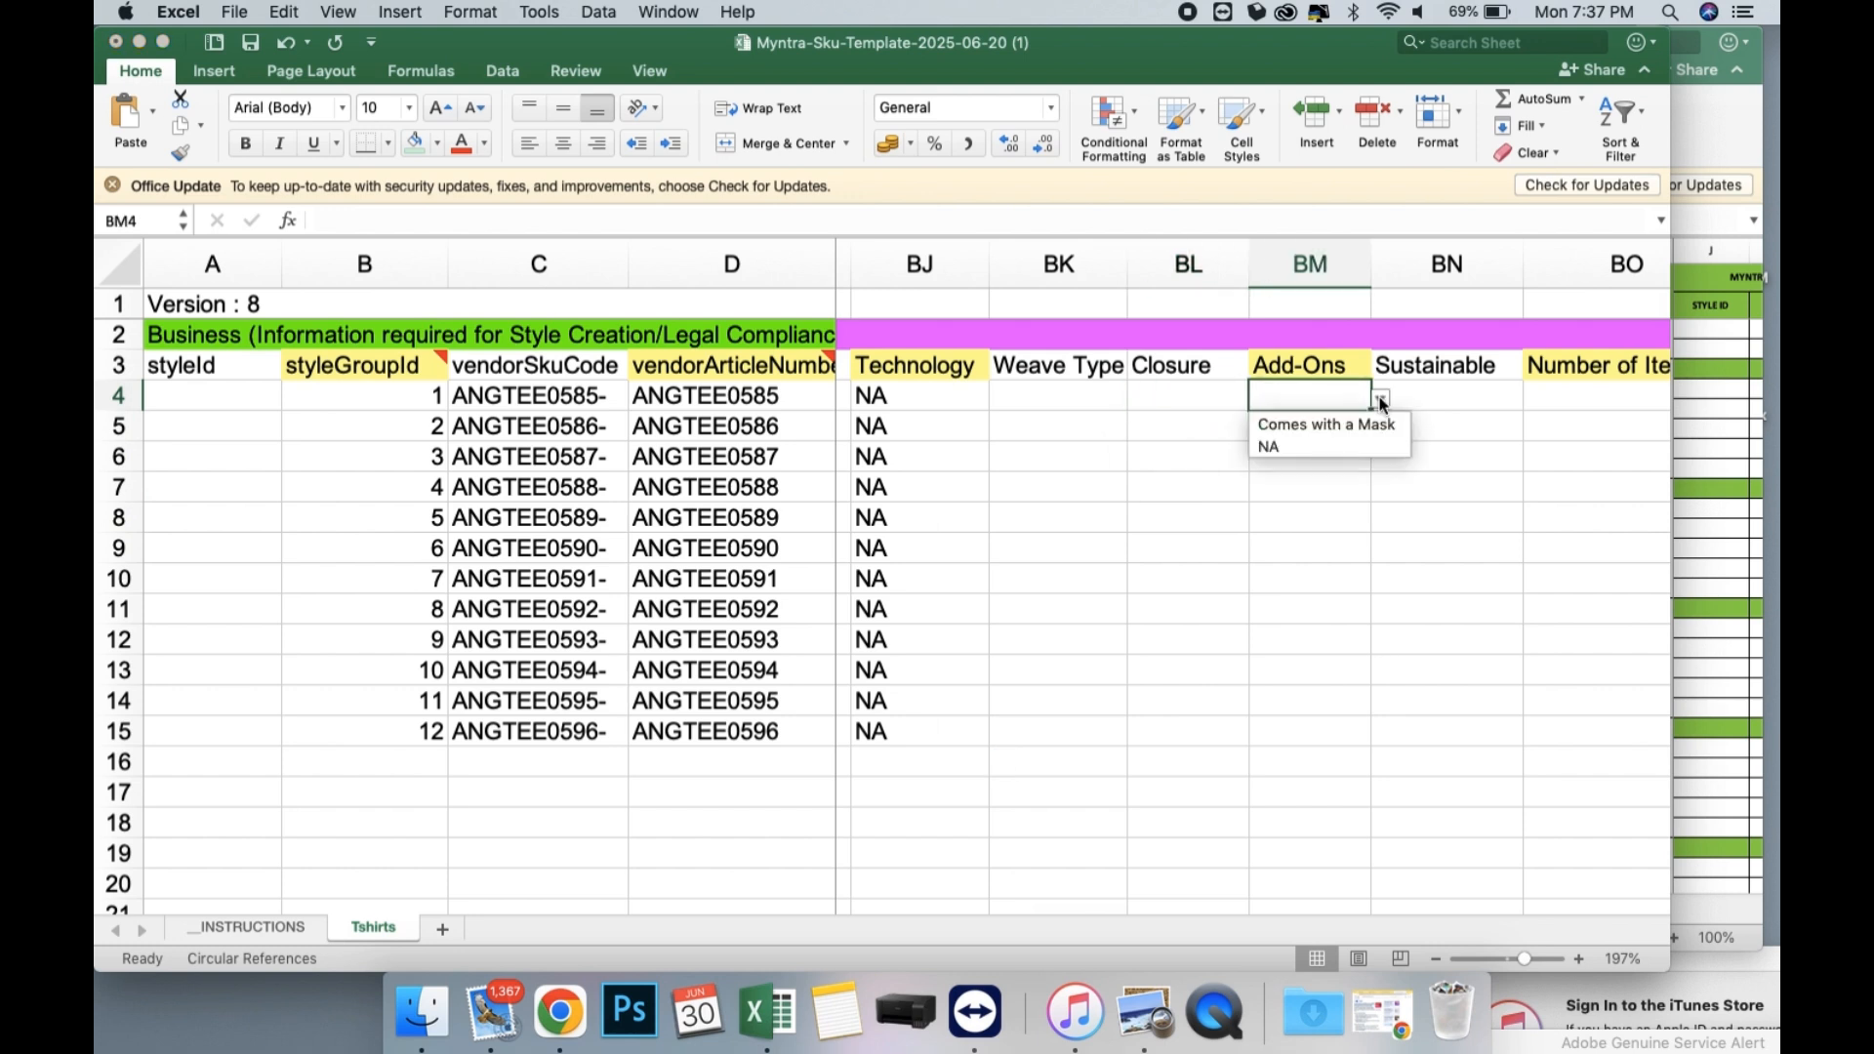
pyautogui.click(1313, 442)
pyautogui.moveTo(1370, 411); pyautogui.dragTo(1353, 746)
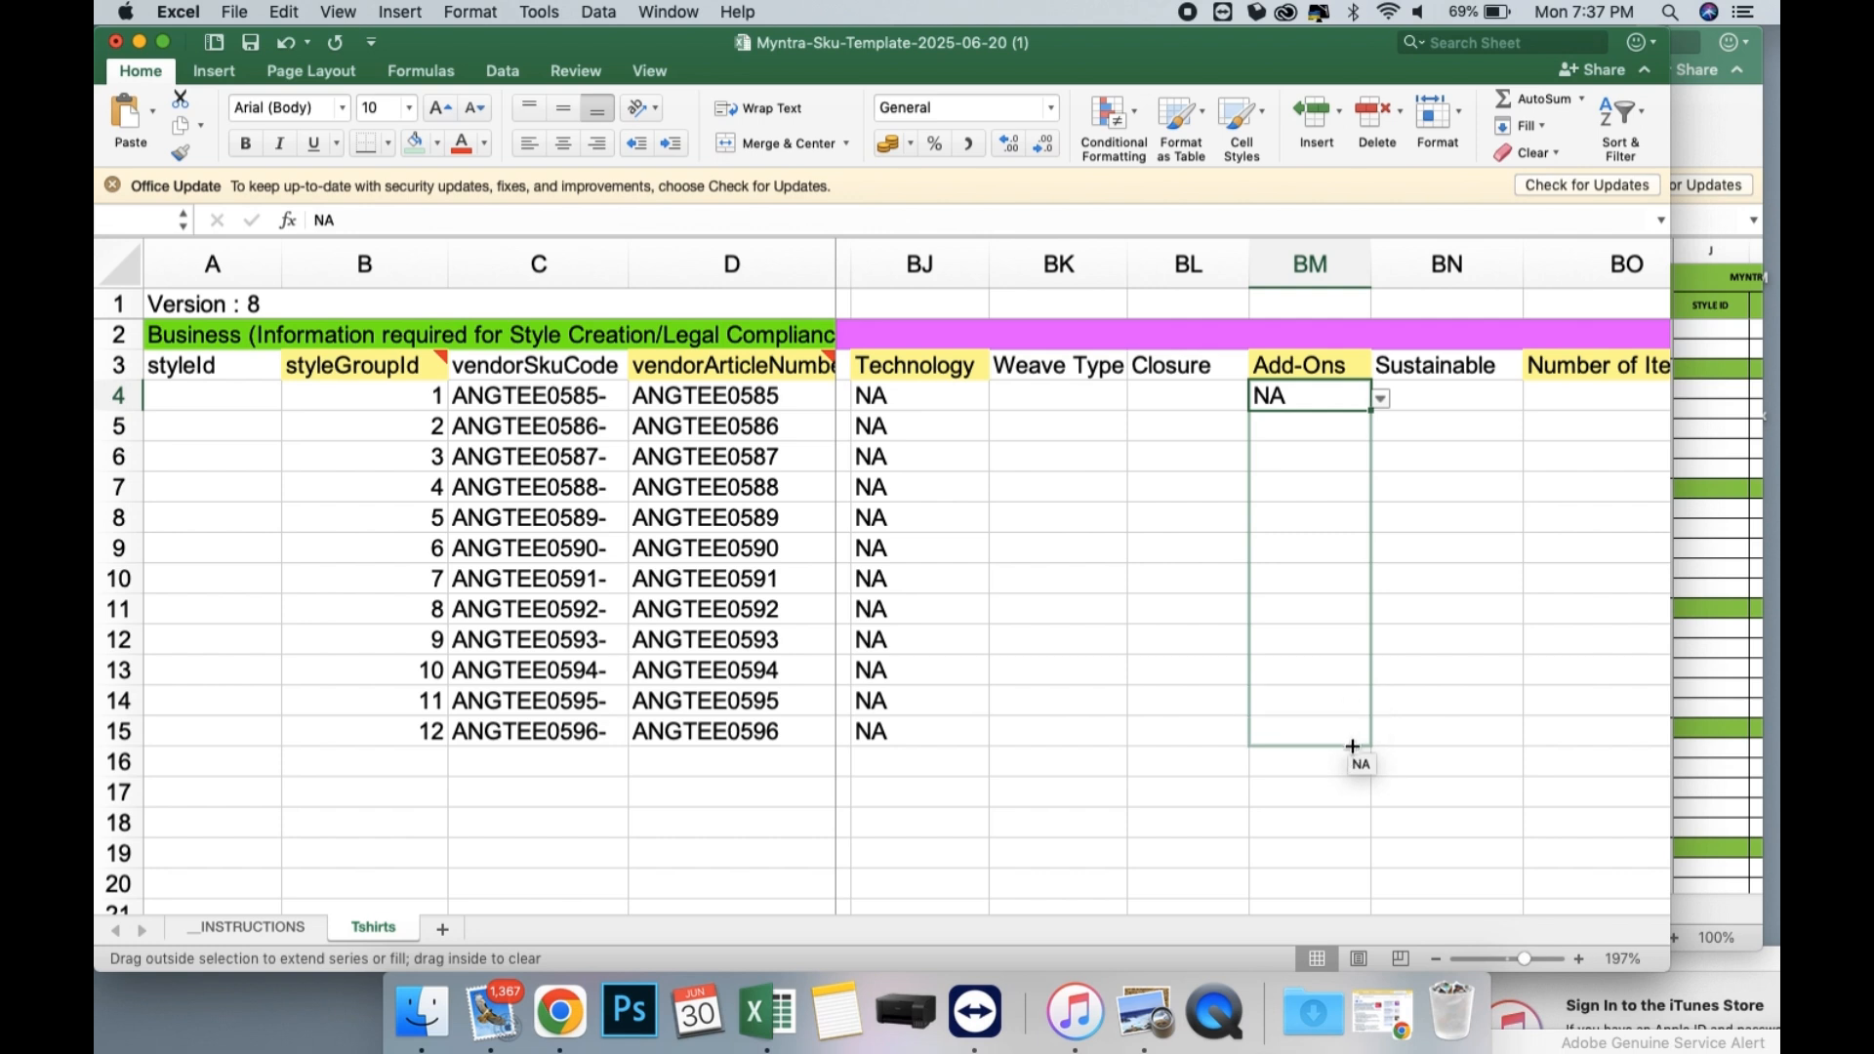
pyautogui.moveTo(1380, 564); pyautogui.dragTo(1380, 543)
# Set the Number of Items in BO4 to 1 and fill it down through row 15.
pyautogui.hscroll(5, 1192, 431)
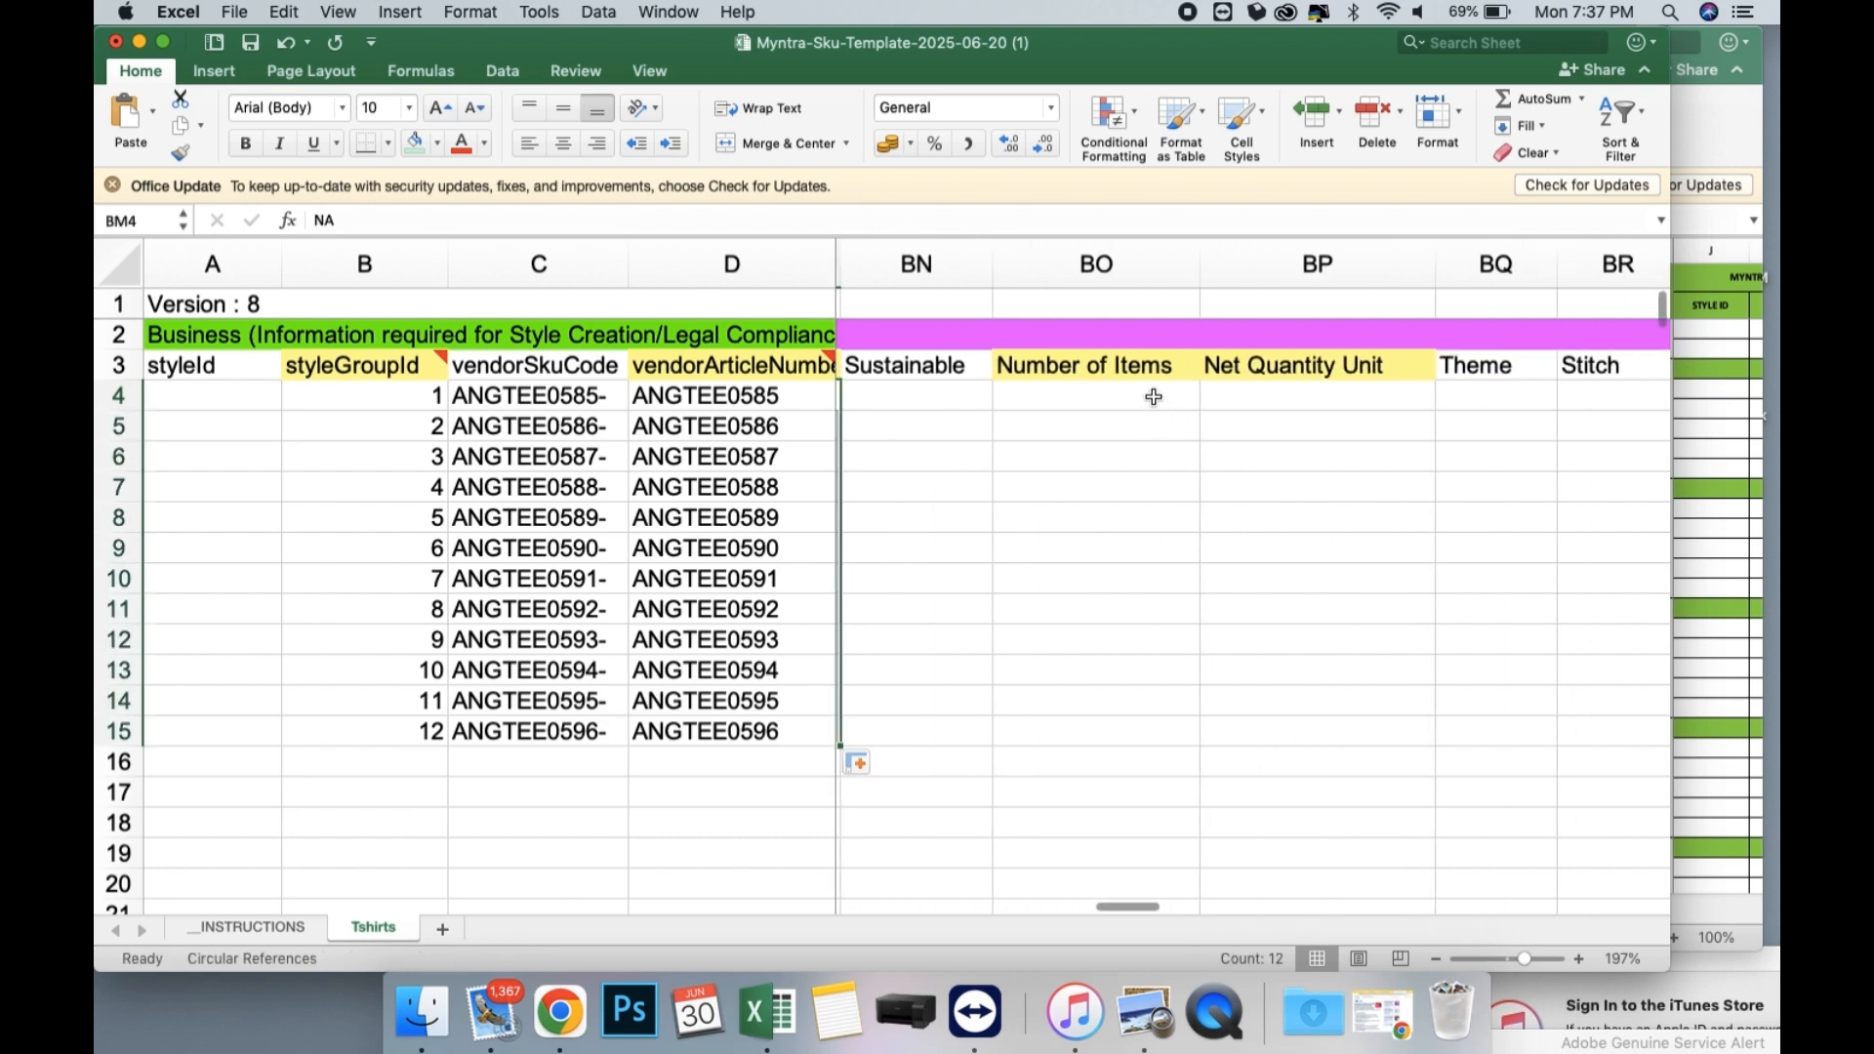
pyautogui.click(1156, 398)
pyautogui.click(1209, 400)
pyautogui.click(1005, 424)
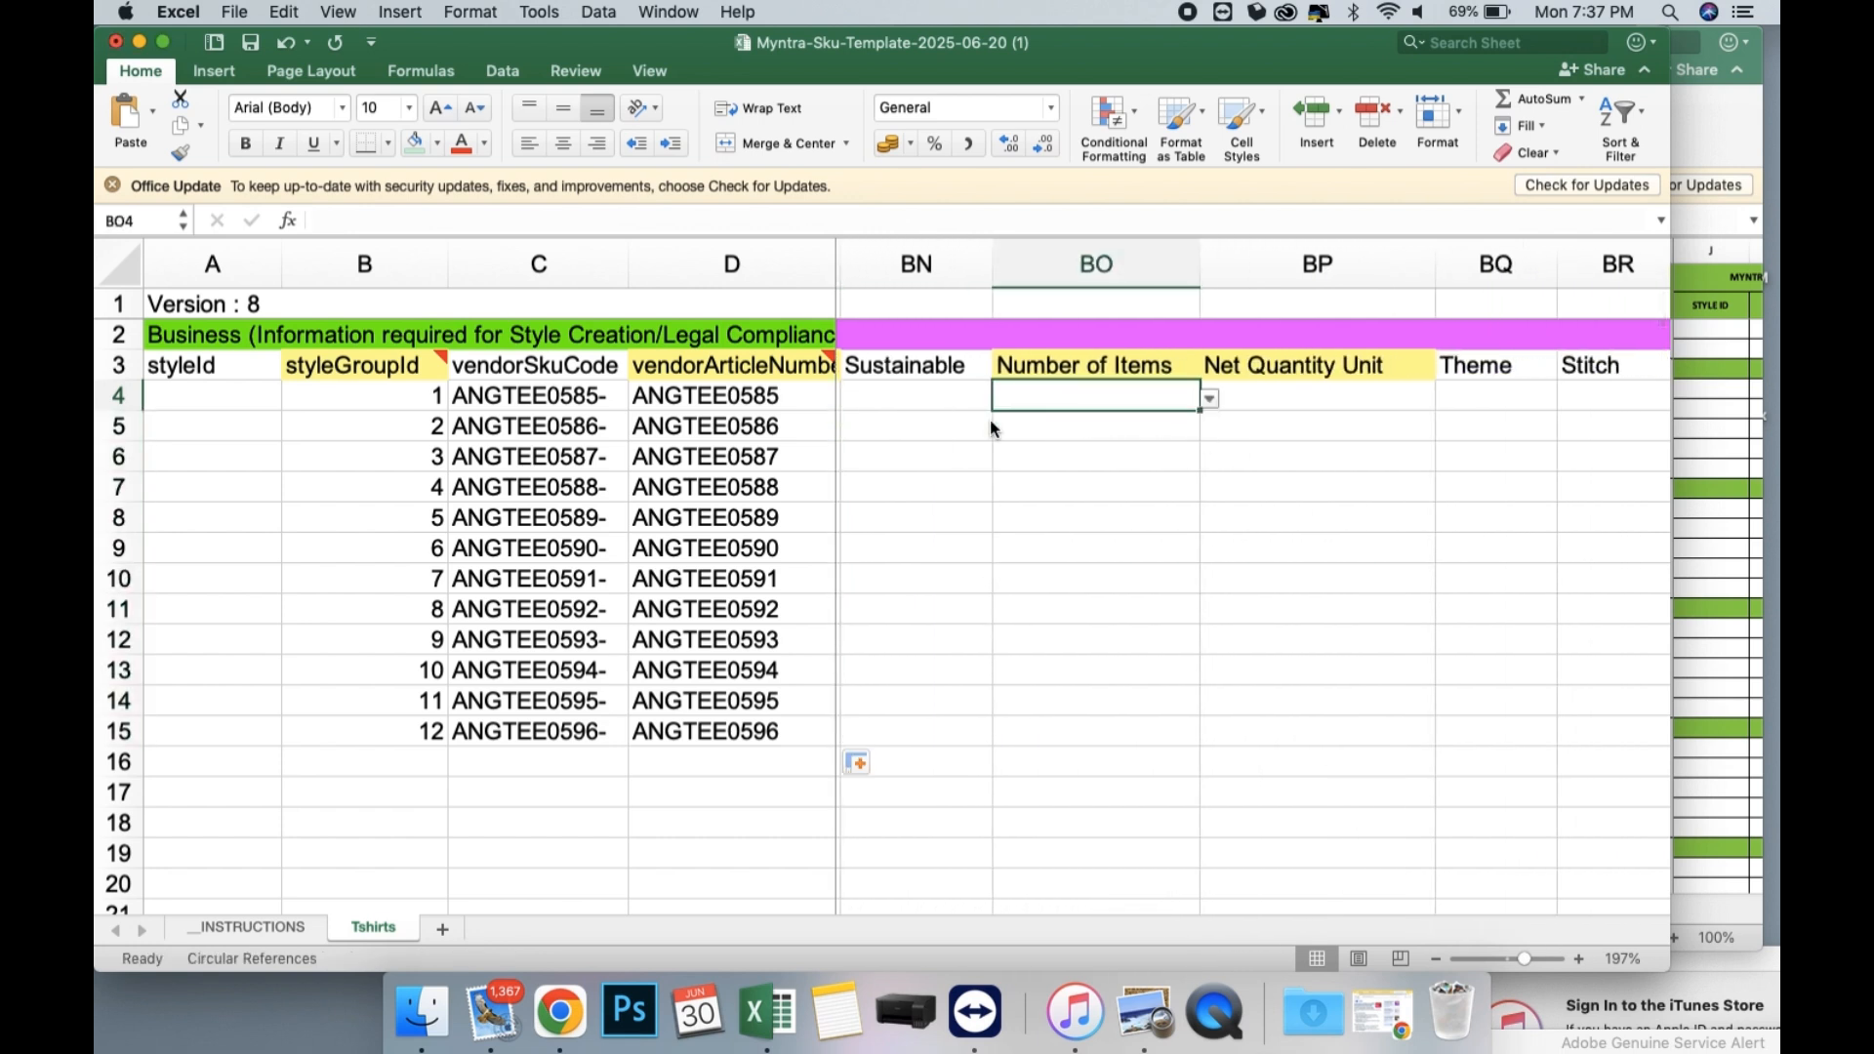
pyautogui.click(1209, 399)
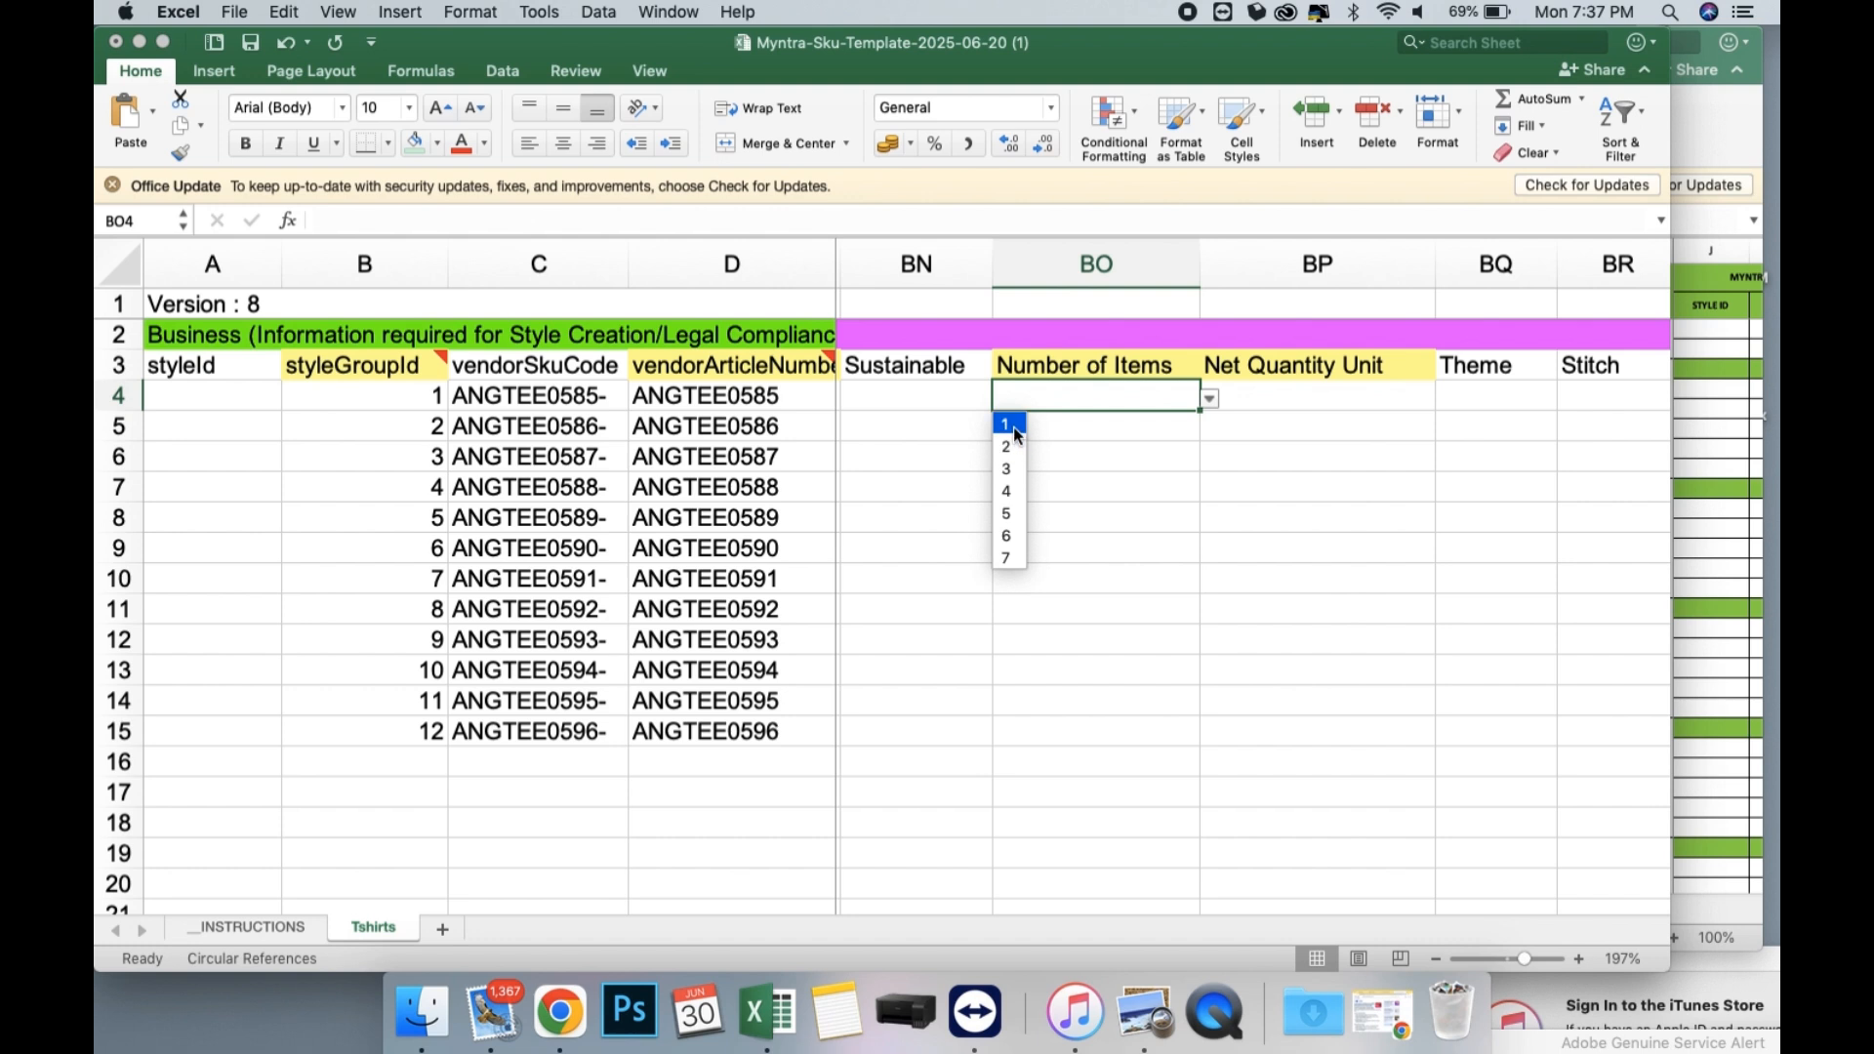
pyautogui.click(1010, 426)
pyautogui.click(1106, 422)
pyautogui.click(1209, 430)
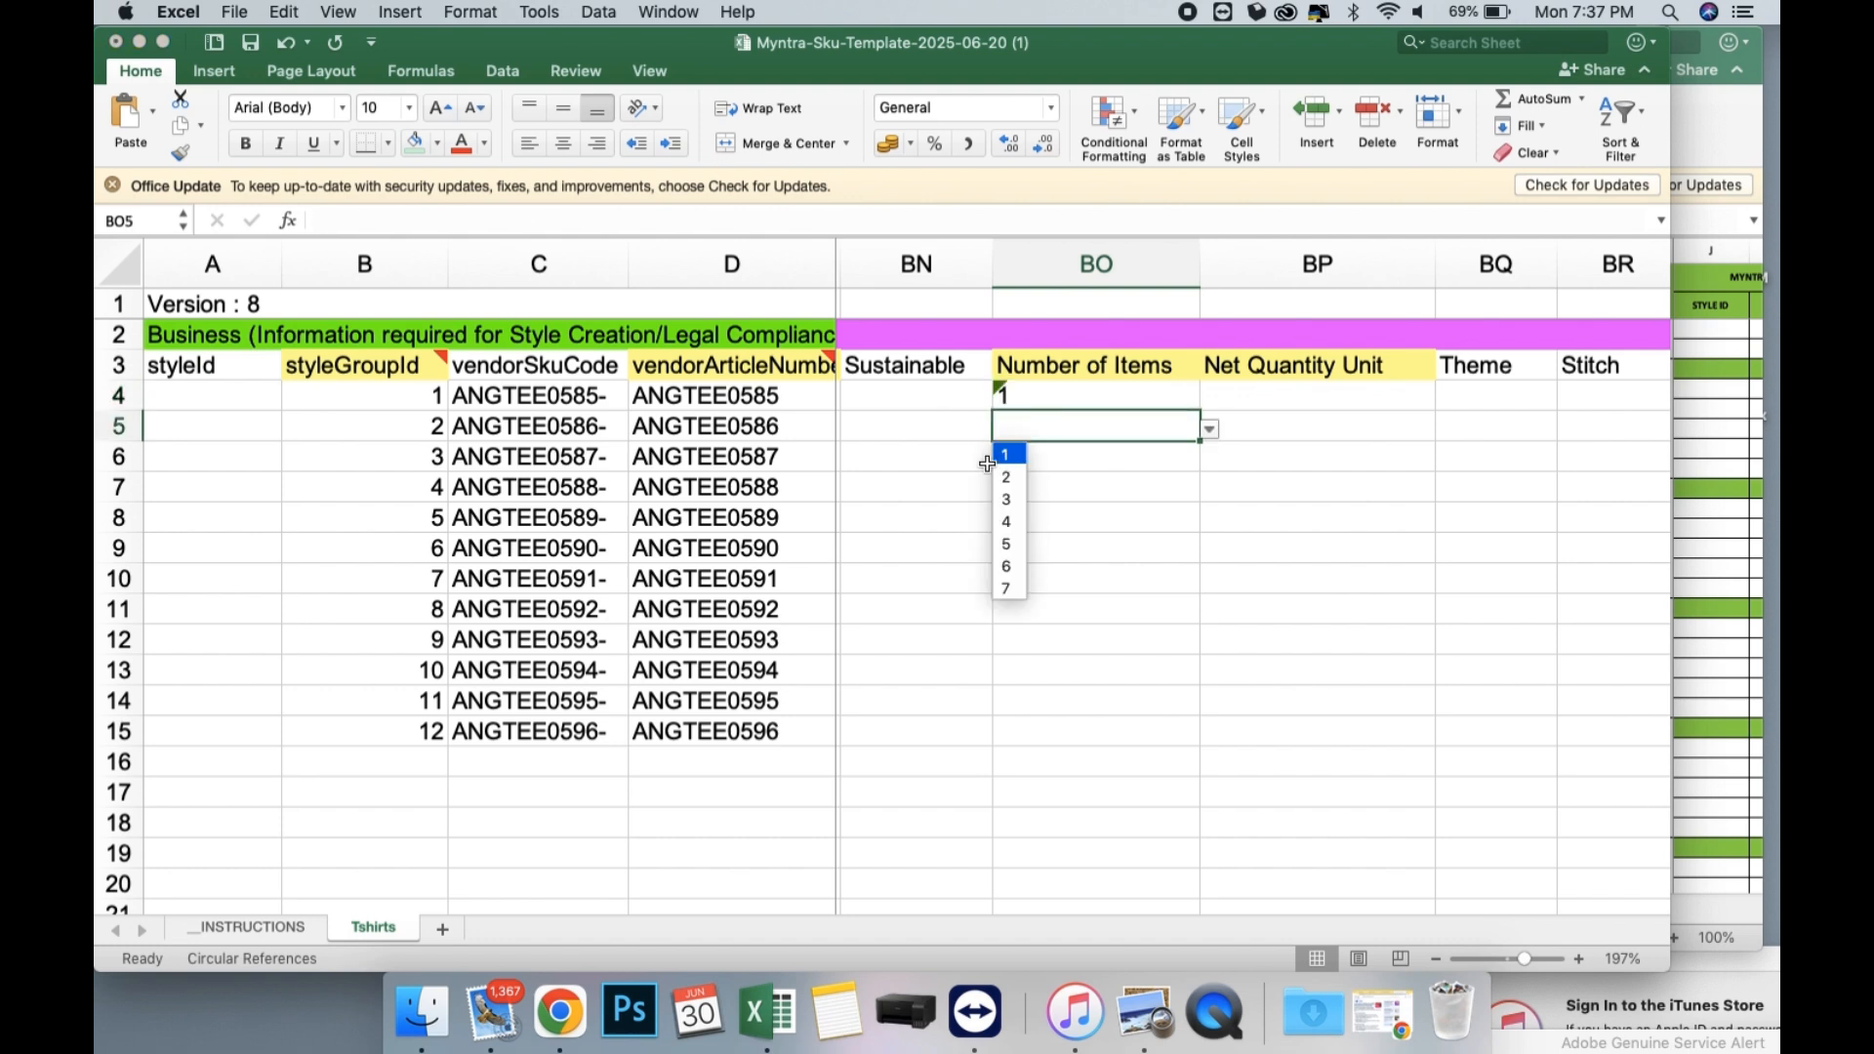
pyautogui.click(1010, 466)
pyautogui.moveTo(1123, 400); pyautogui.dragTo(1162, 738)
# Set the Net Quantity Unit in BP4 to Piece and fill it down through row 15.
pyautogui.hscroll(2, 1201, 518)
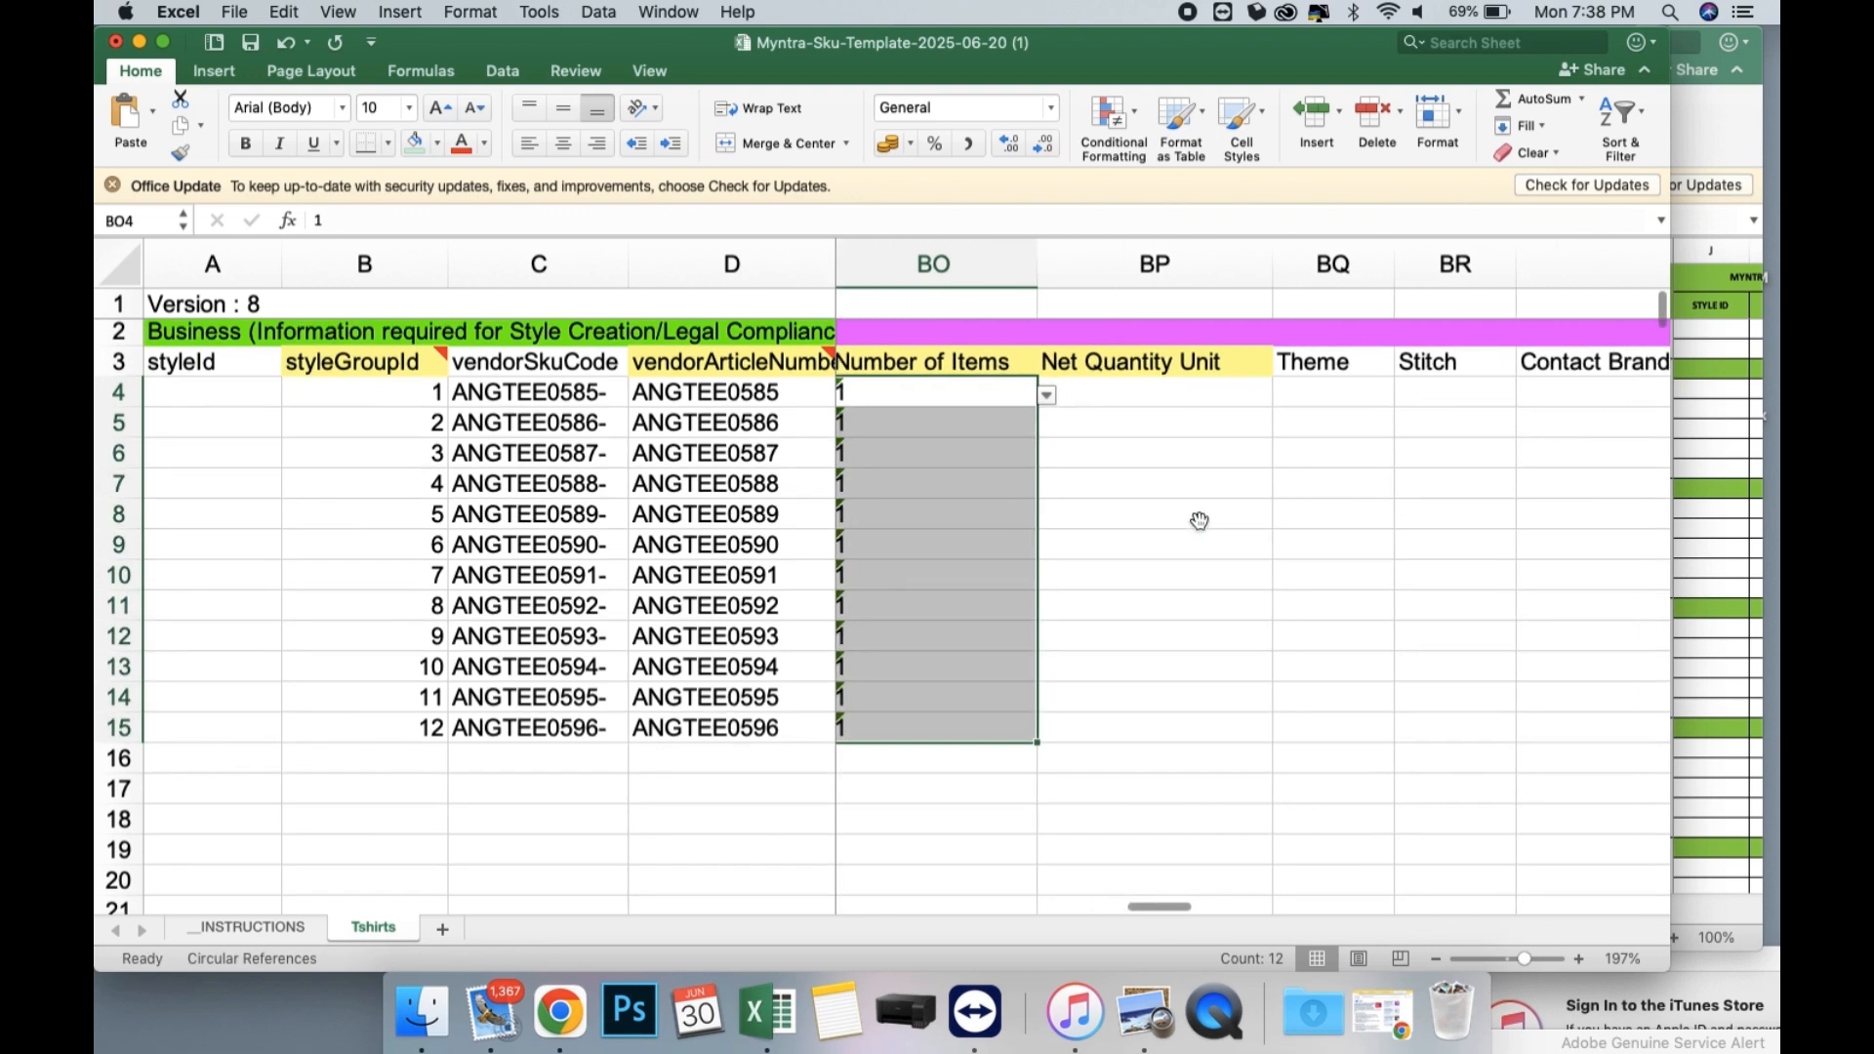
pyautogui.click(1150, 393)
pyautogui.click(1282, 395)
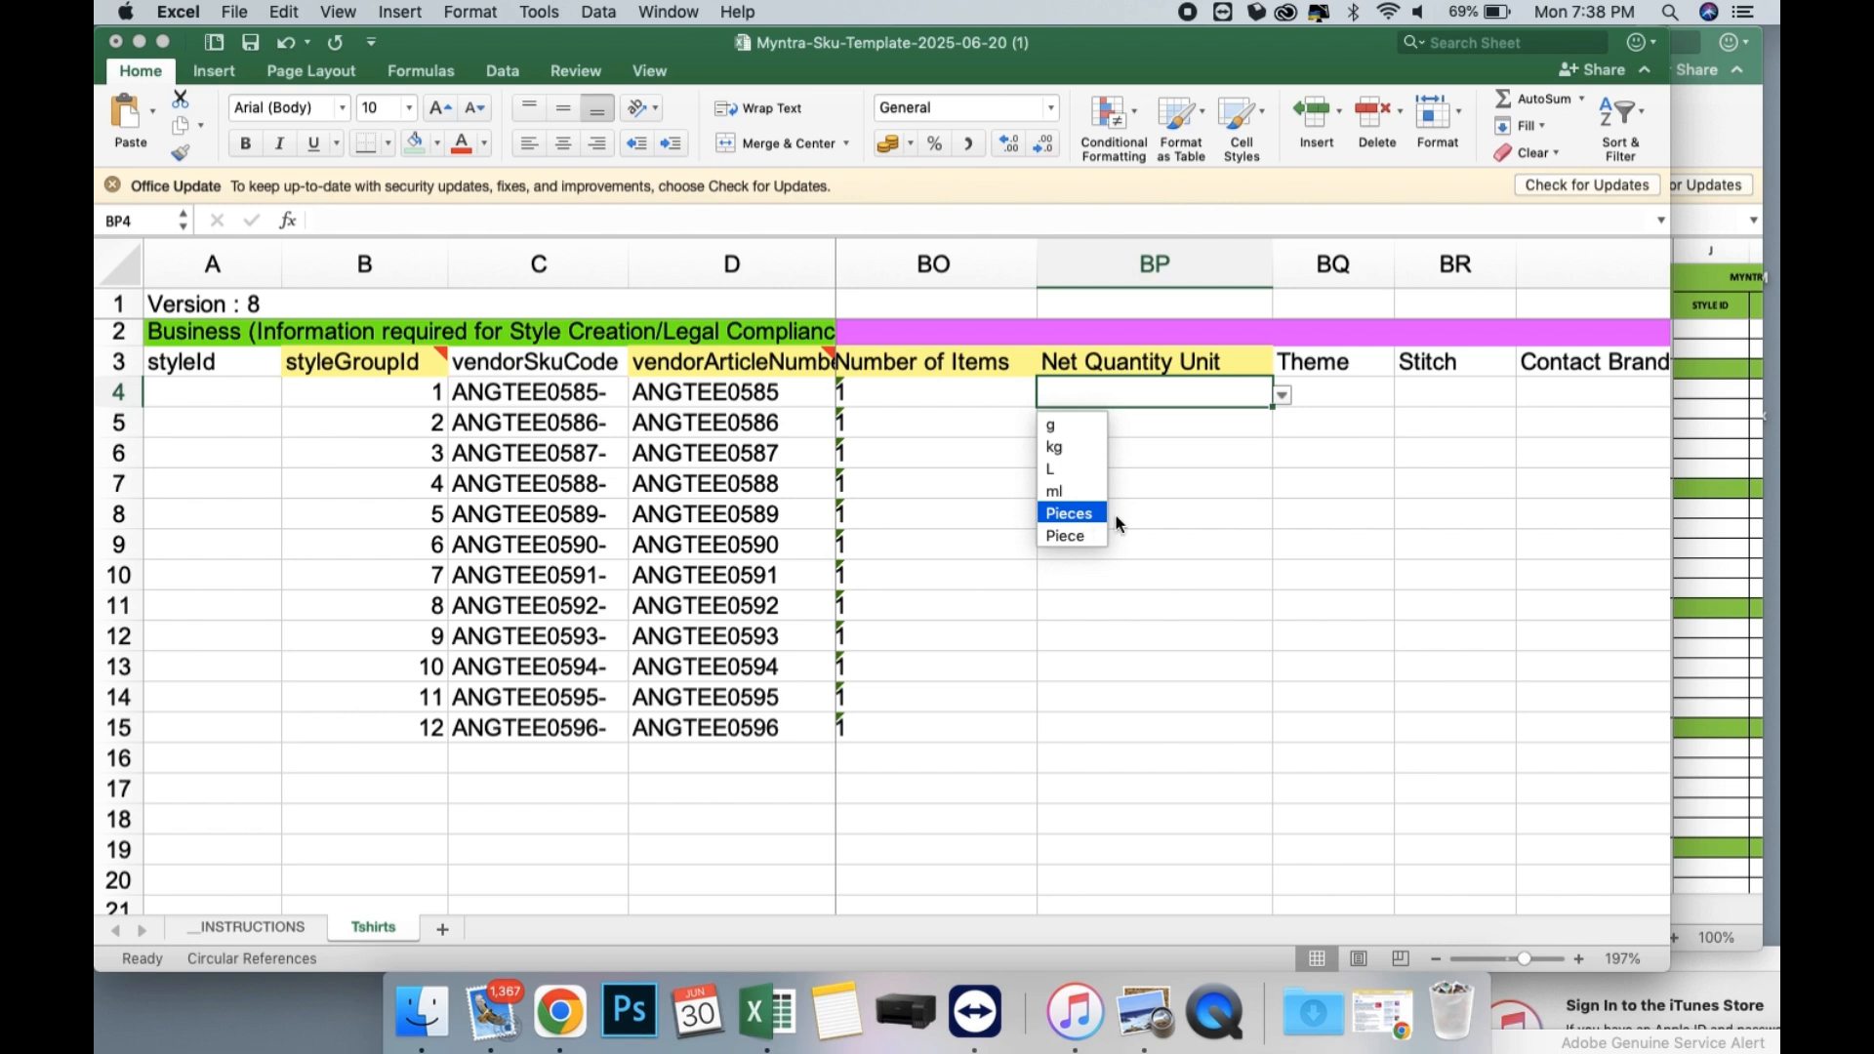
pyautogui.click(1081, 517)
pyautogui.click(1281, 397)
pyautogui.click(1071, 536)
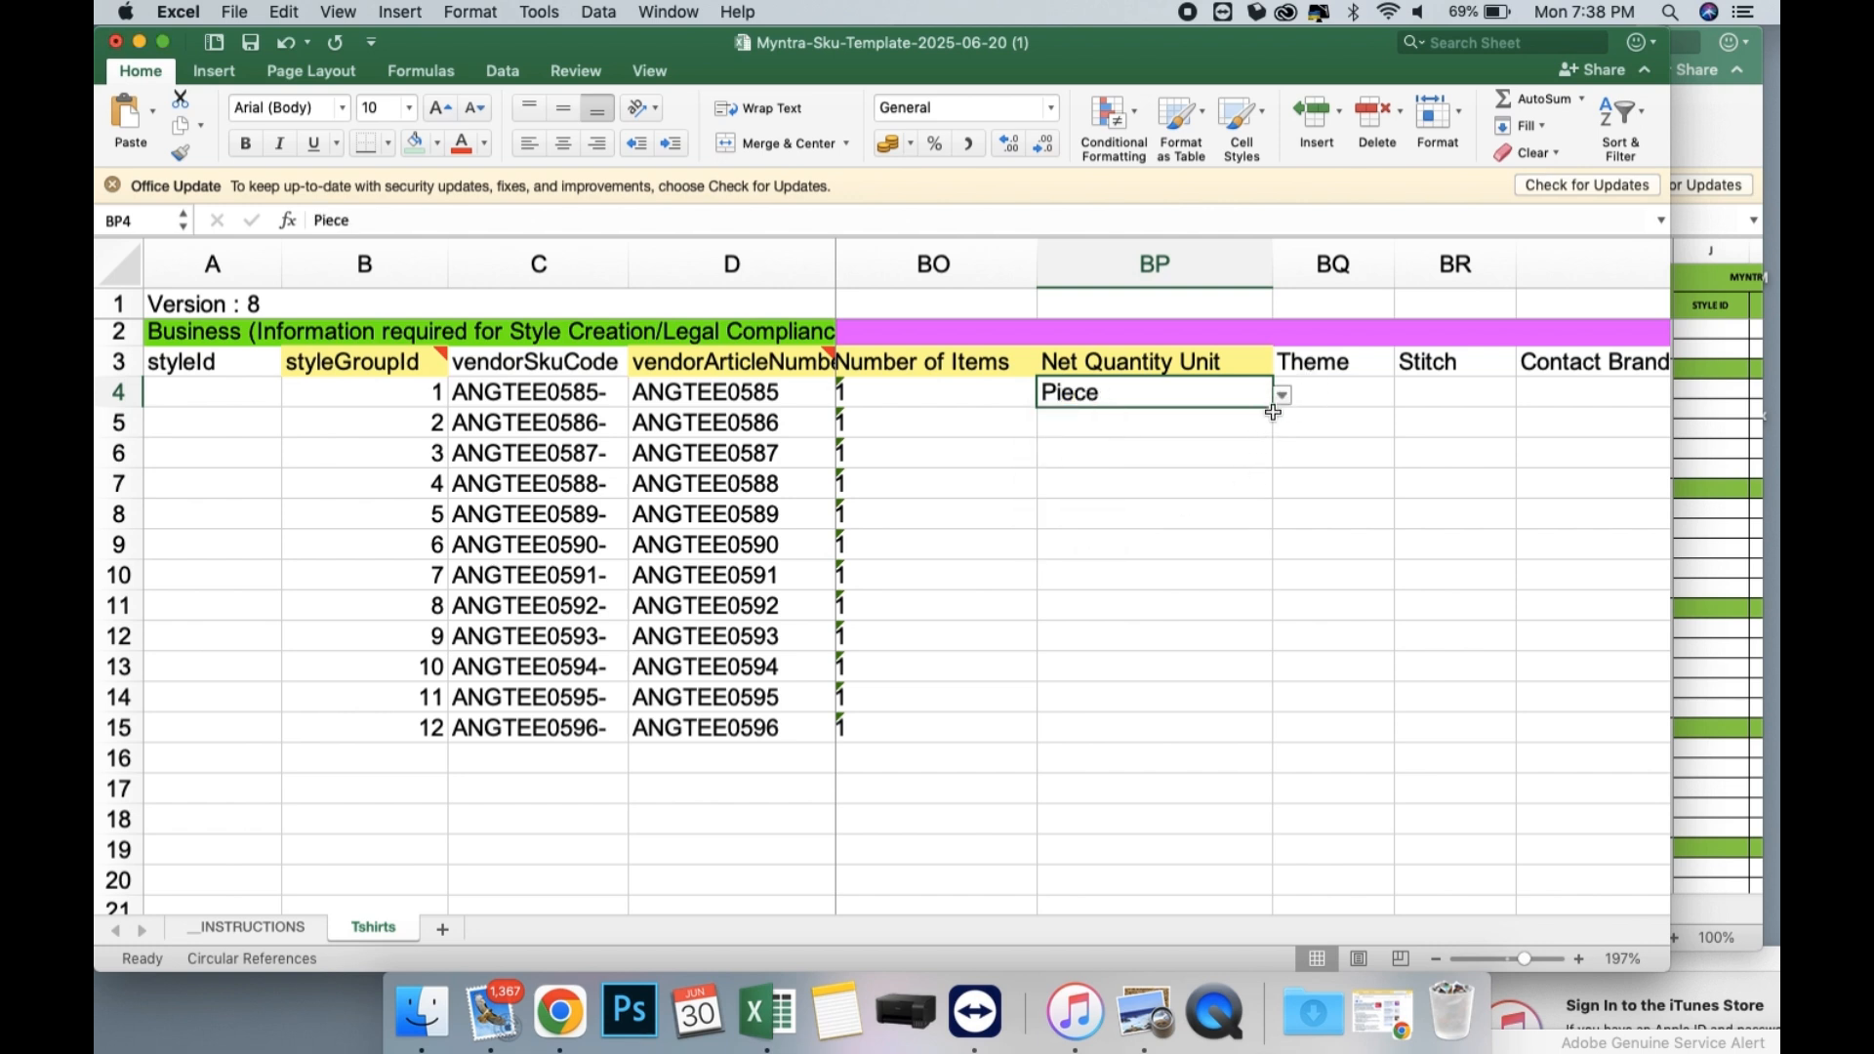
pyautogui.moveTo(1272, 410); pyautogui.dragTo(1259, 742)
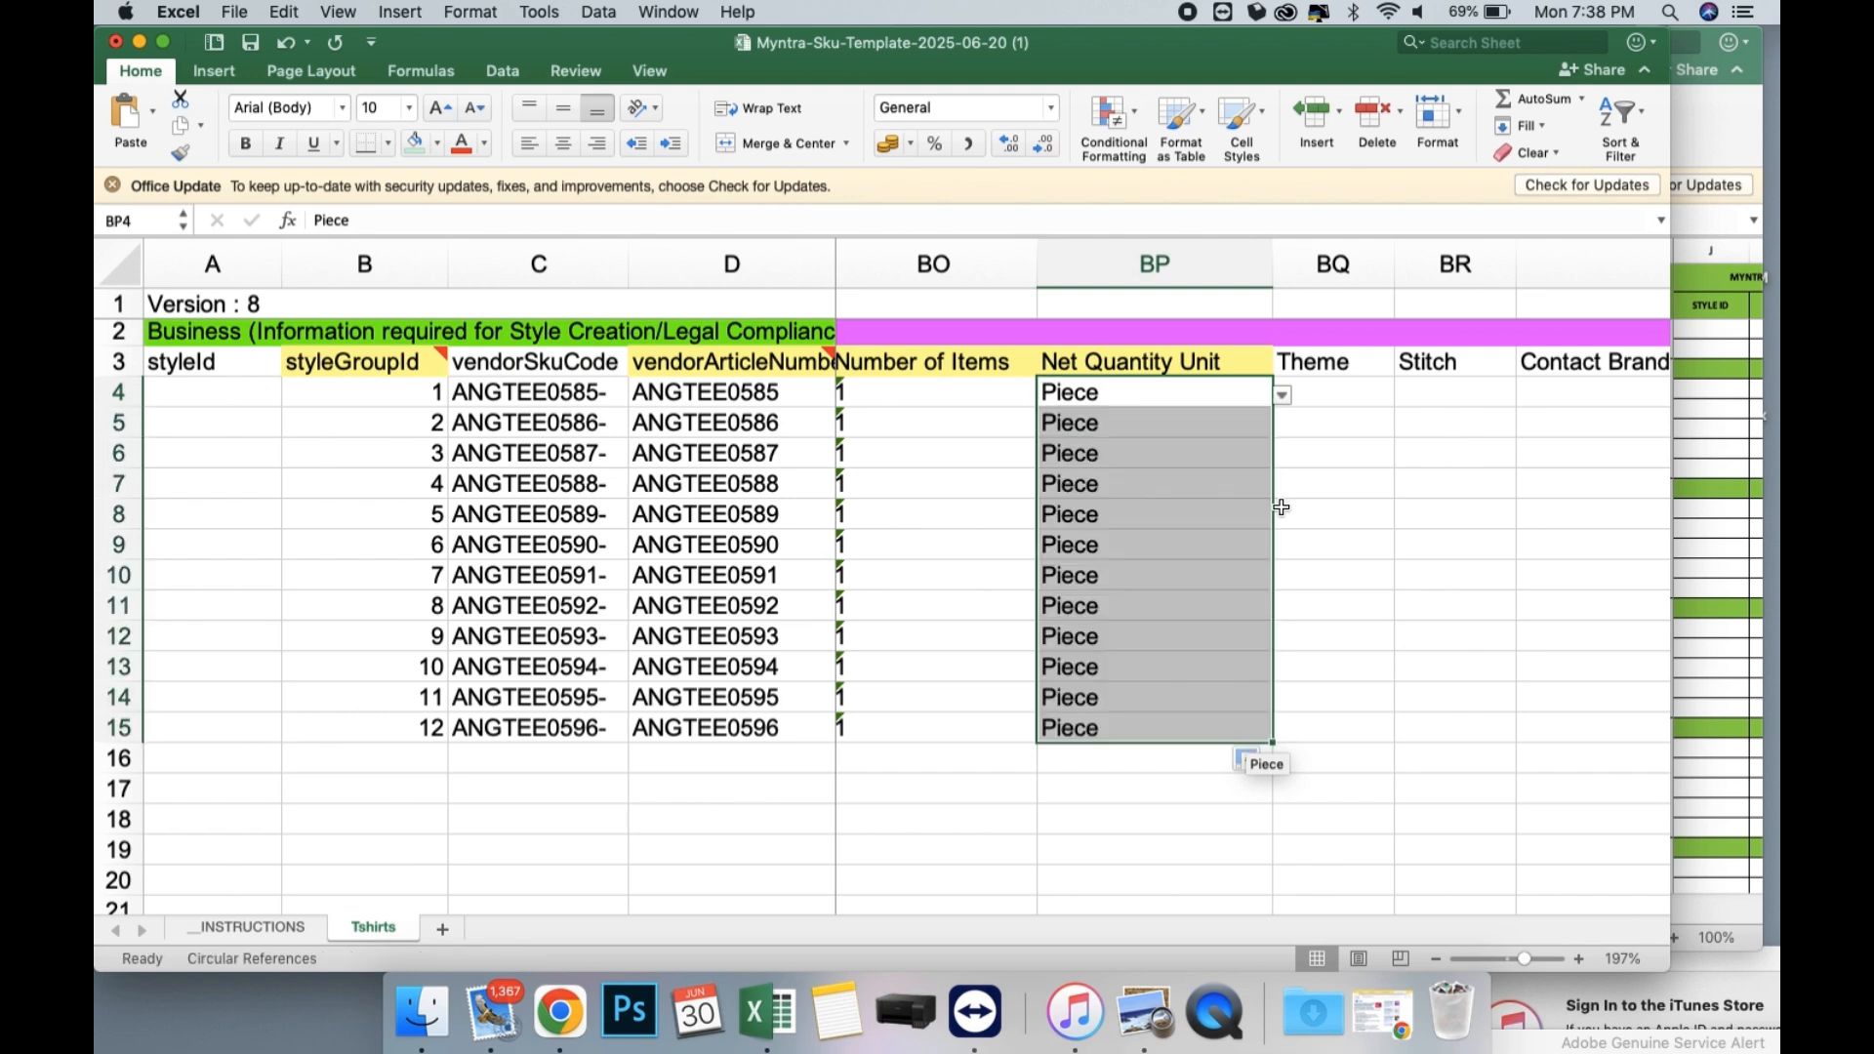
# Enter T-shirt as the Package Contains value in BV4 and fill it down through row 15.
pyautogui.click(1196, 397)
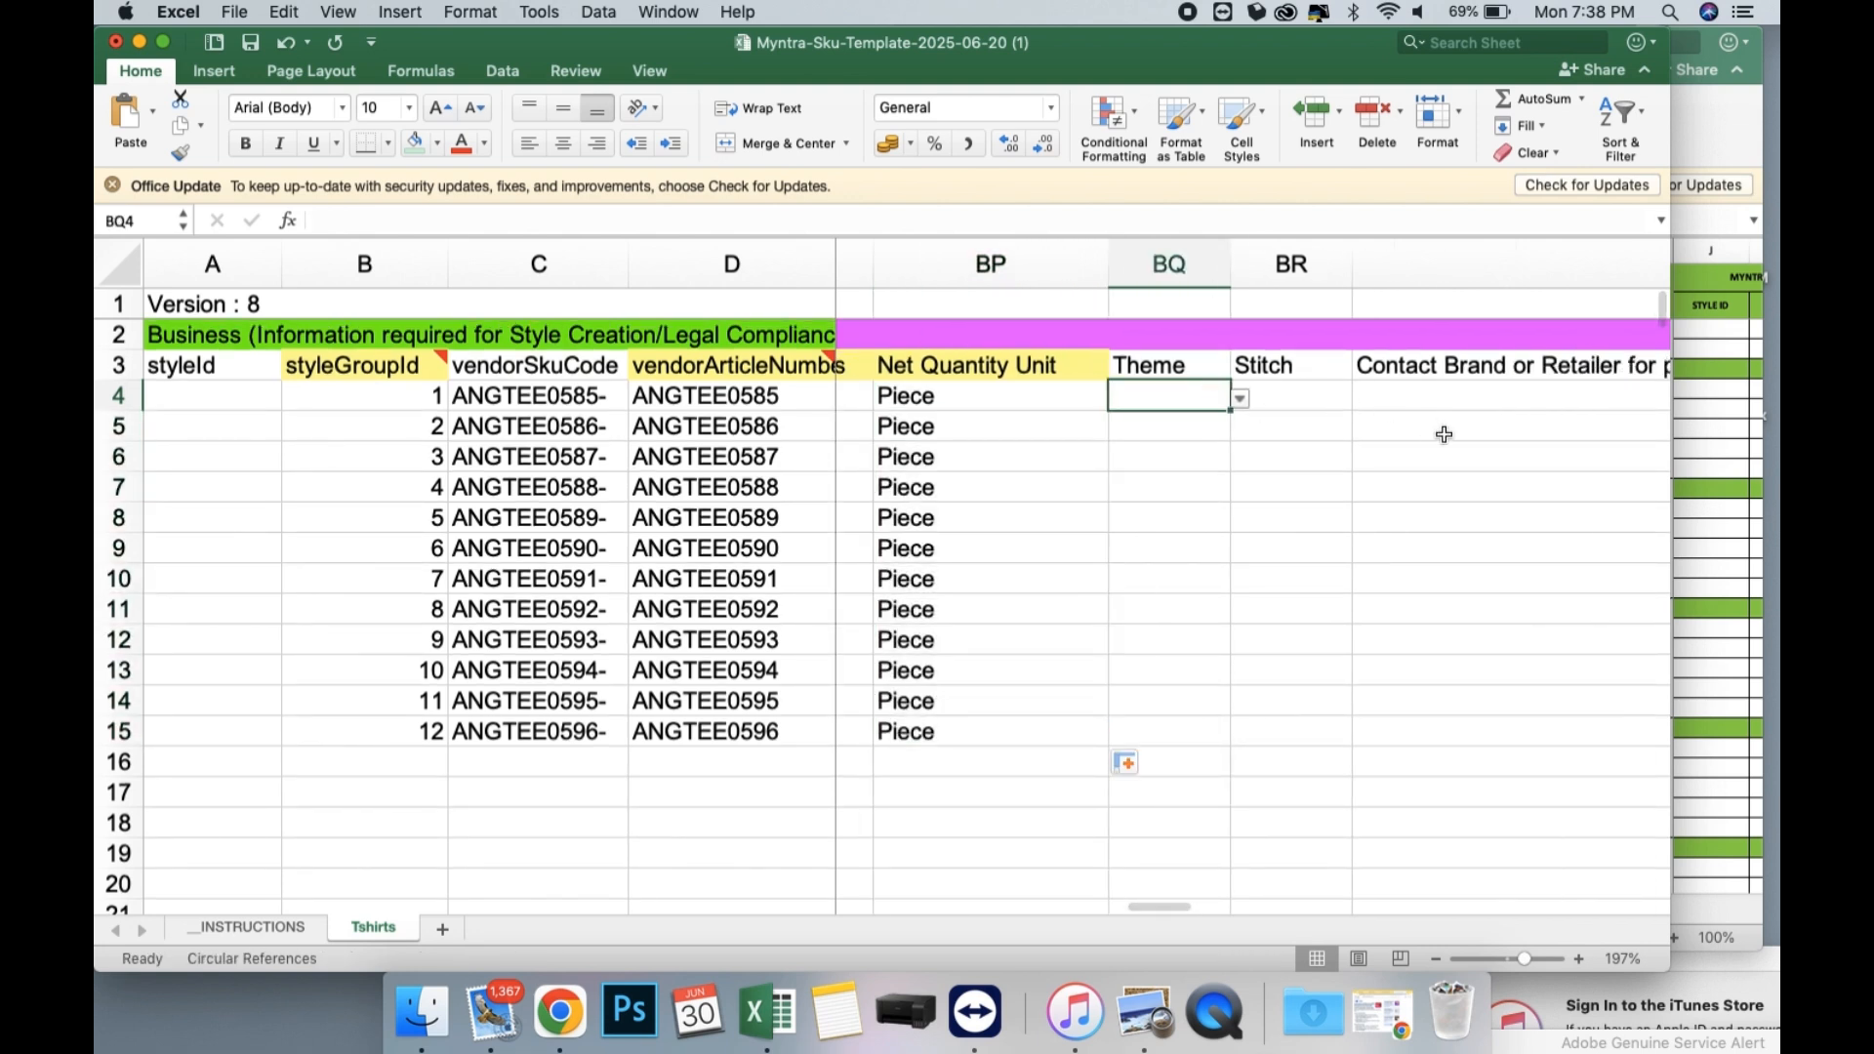
pyautogui.hscroll(2, 1438, 432)
pyautogui.hscroll(5, 1445, 434)
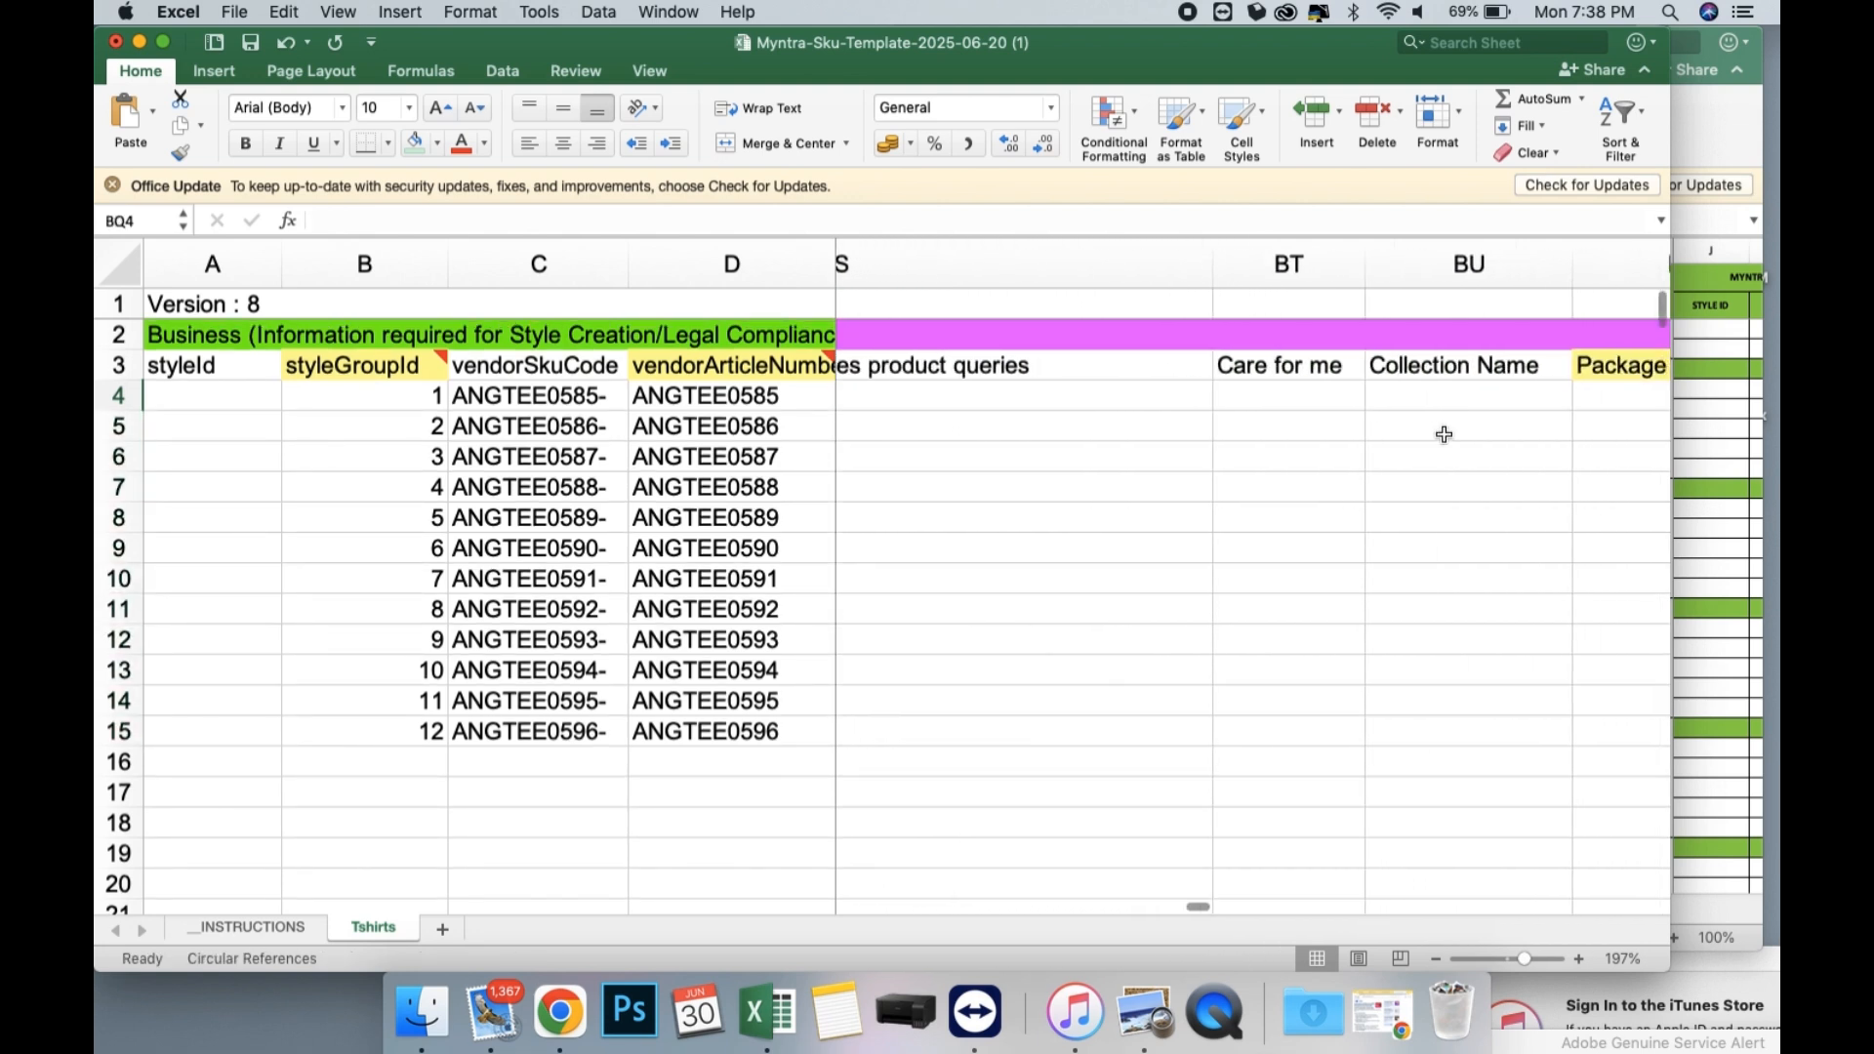
pyautogui.hscroll(3, 1442, 432)
pyautogui.click(1329, 397)
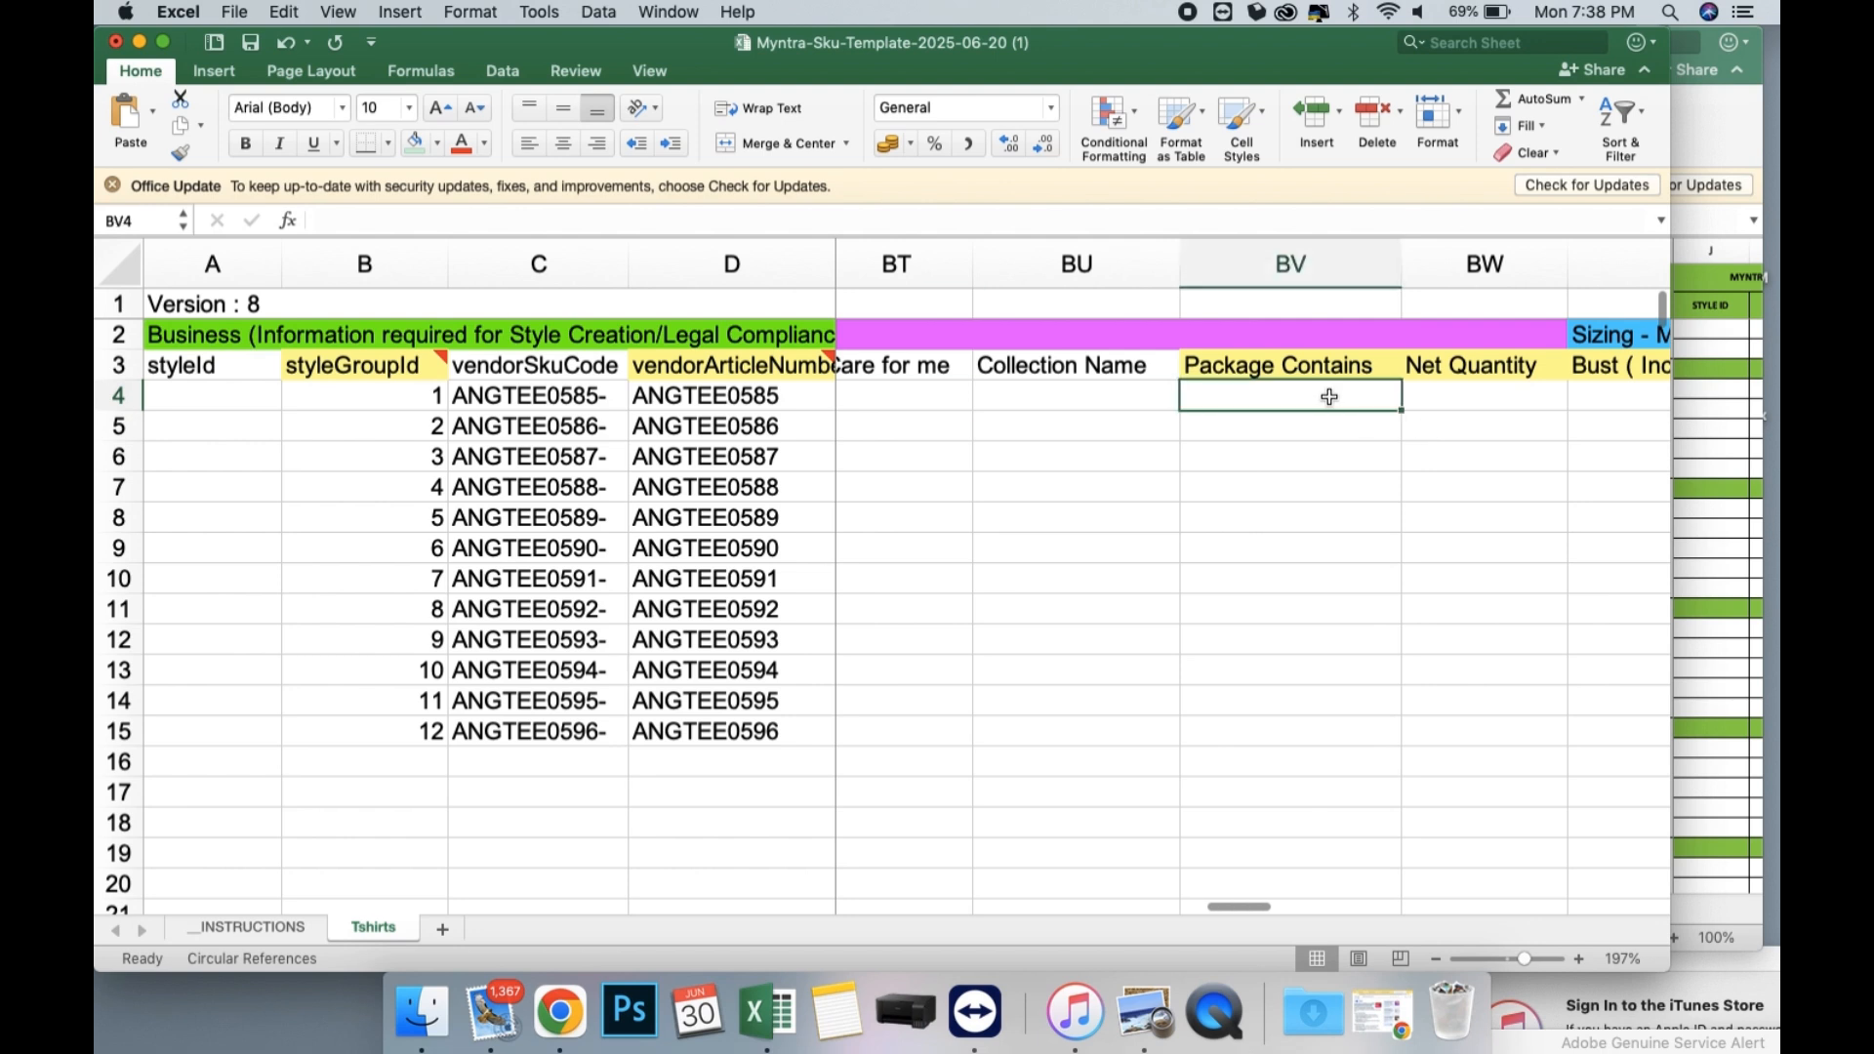
pyautogui.write('T-shirt')
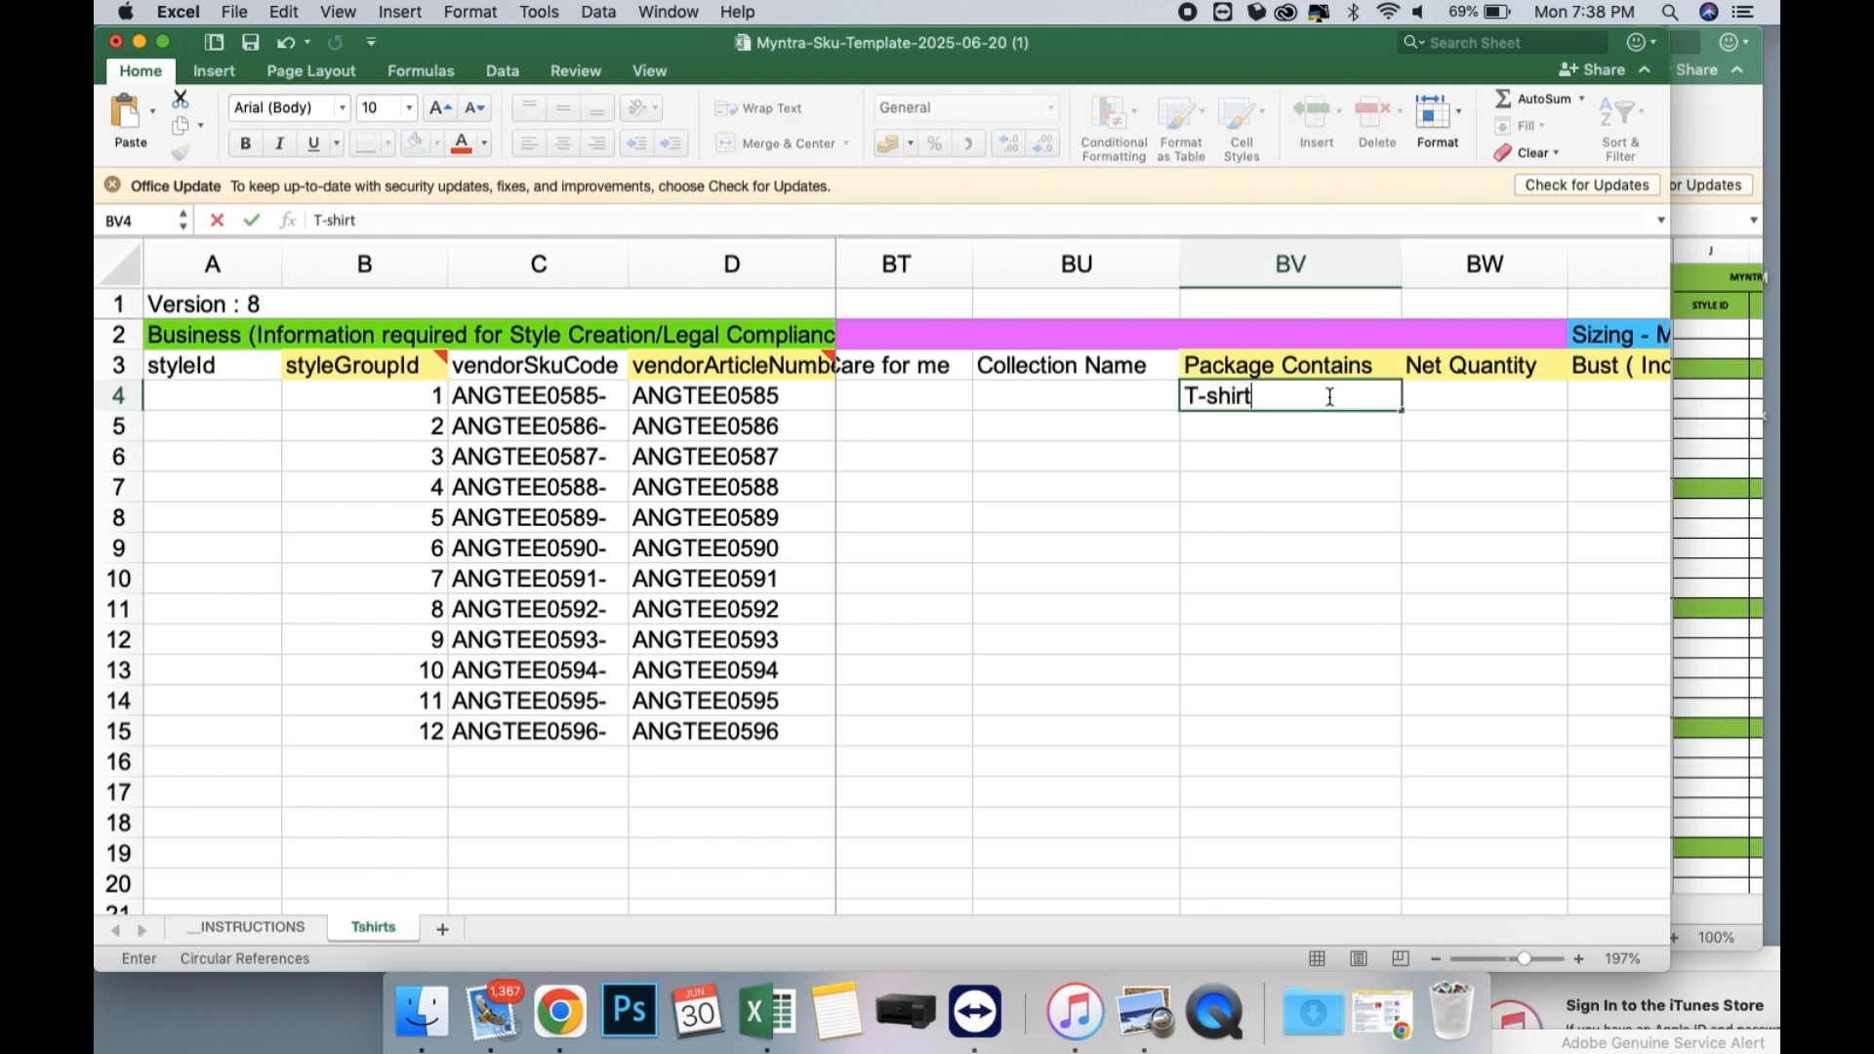
pyautogui.press('Return')
pyautogui.click(1329, 396)
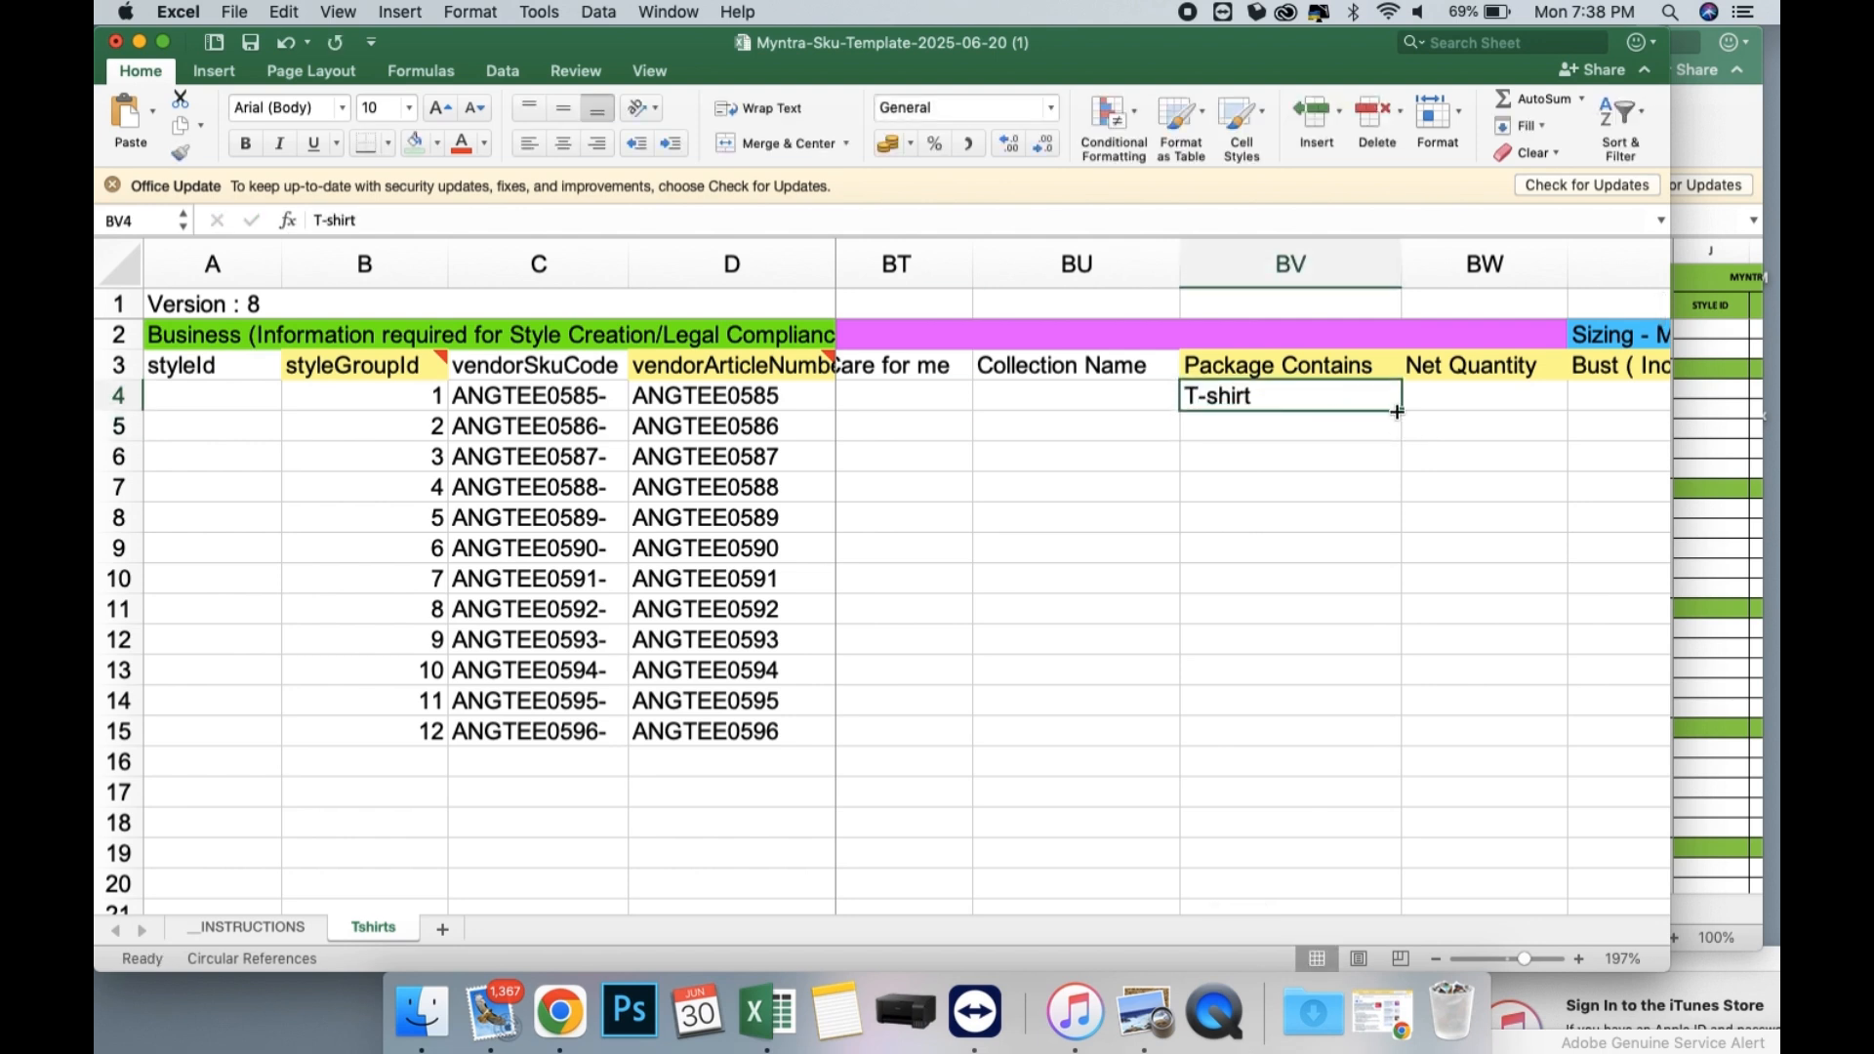
pyautogui.moveTo(1402, 411); pyautogui.dragTo(1375, 758)
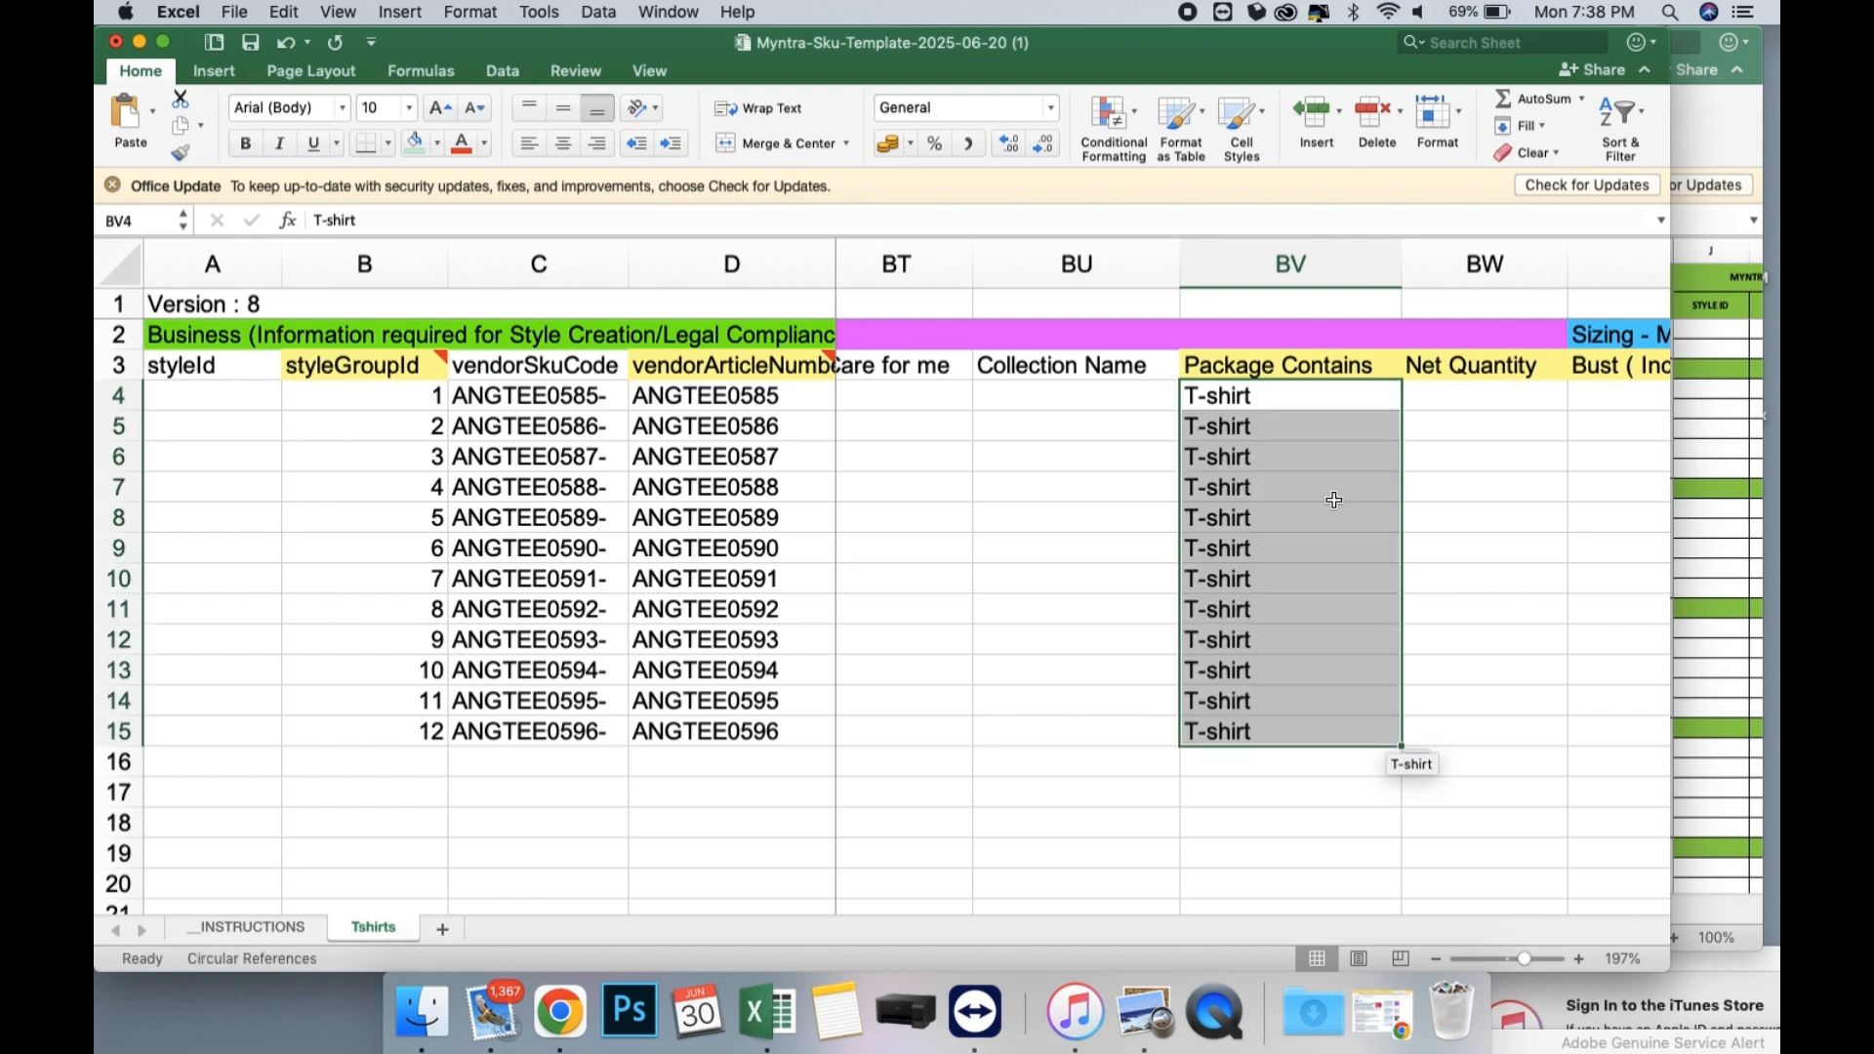
# Select the first product's Net Quantity cell, BW4, for entry.
pyautogui.hscroll(2, 1330, 498)
pyautogui.click(1174, 398)
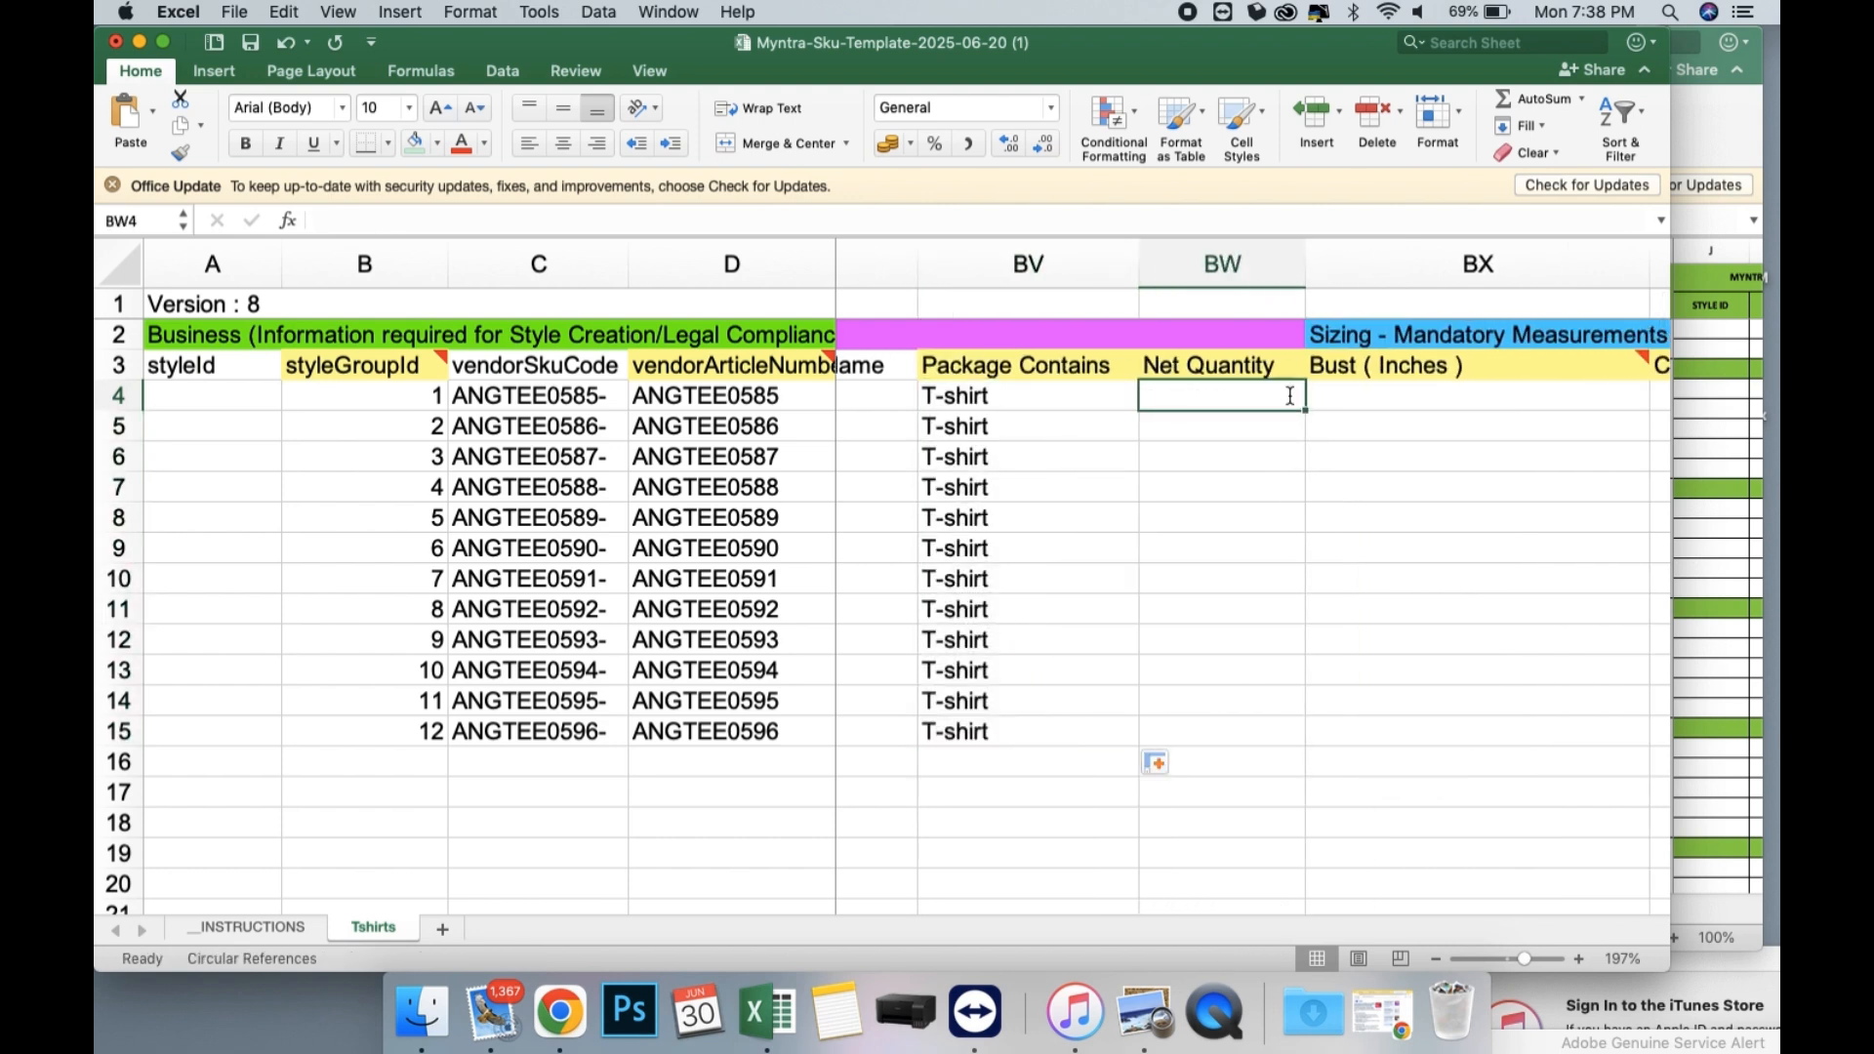
# Set the Net Quantity in BW4 to 1 and fill it down through row 15.
pyautogui.write('1')
pyautogui.press('Return')
pyautogui.write('1')
pyautogui.press('Return')
pyautogui.moveTo(1288, 395)
pyautogui.mouseDown()
pyautogui.moveTo(1313, 448)
pyautogui.moveTo(1307, 747)
pyautogui.mouseUp()
pyautogui.scroll(-1, 1282, 471)
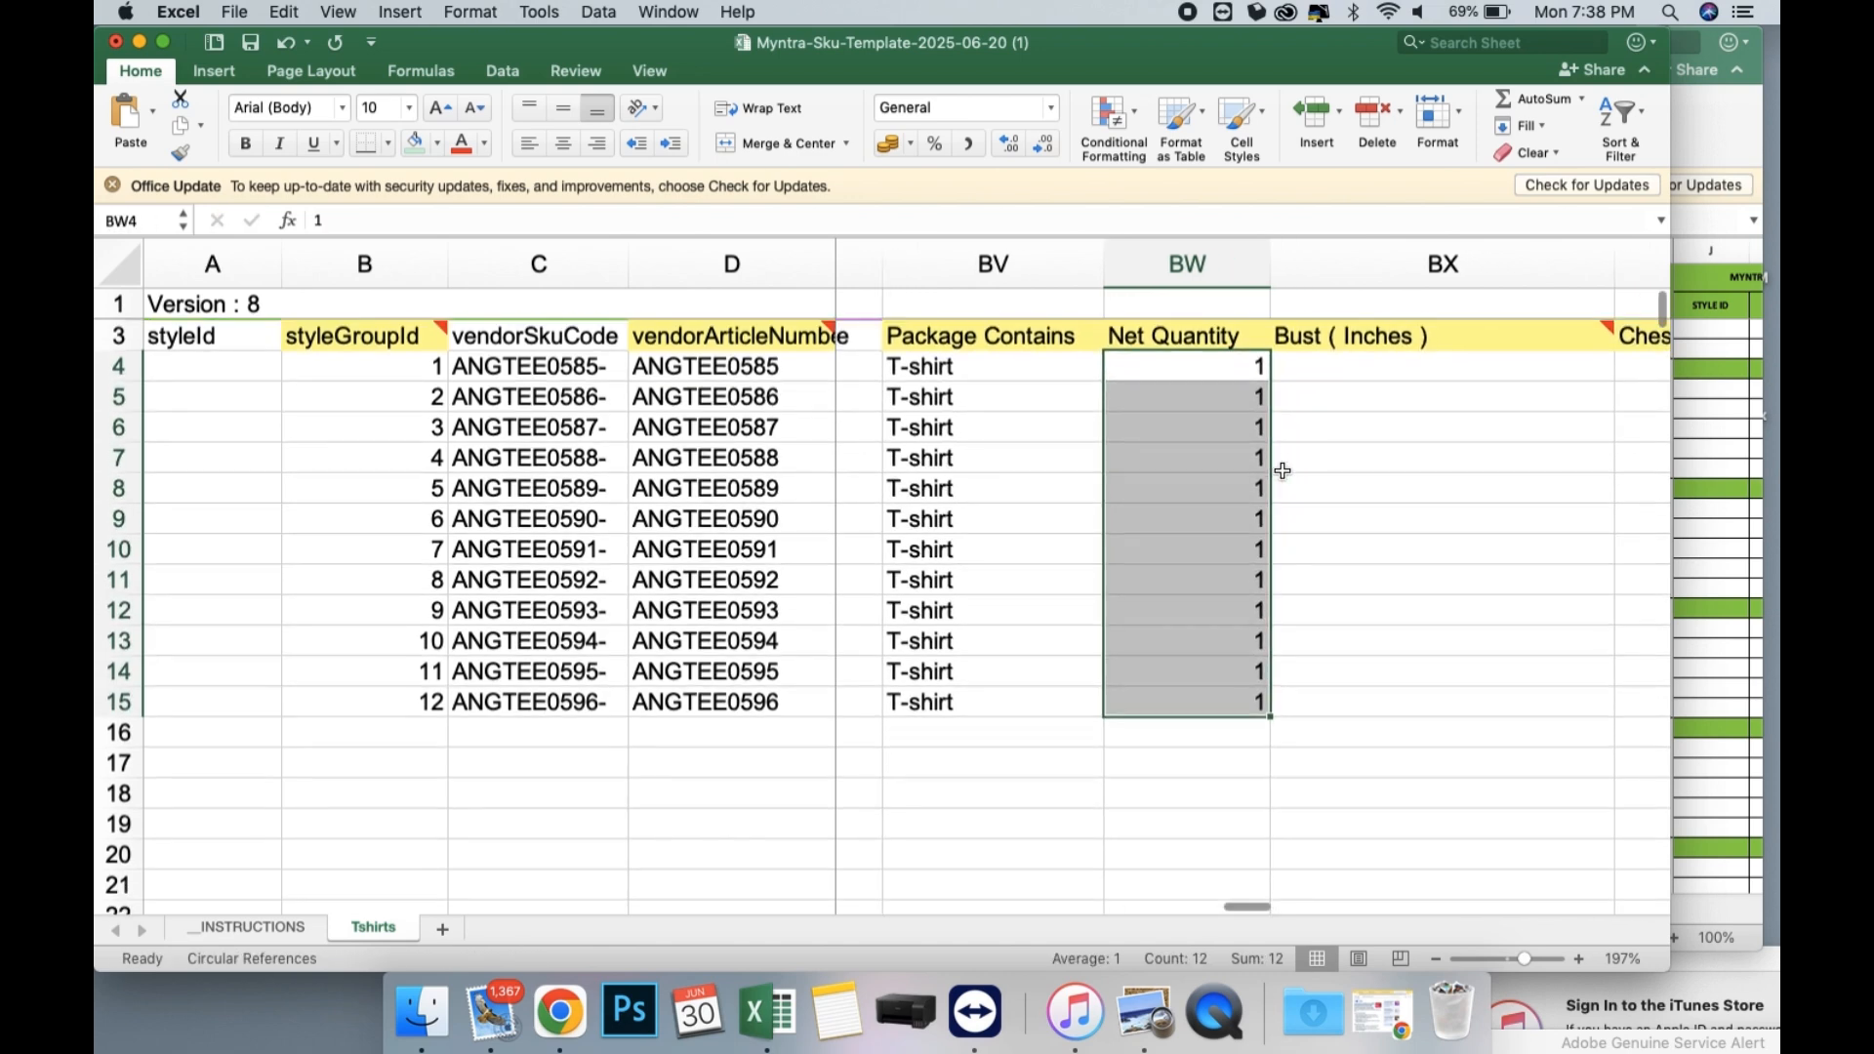
# Try 38 as the Bust measurement in inches for the first two products, in BX4 and BX5.
pyautogui.click(1225, 490)
pyautogui.hscroll(3, 1225, 490)
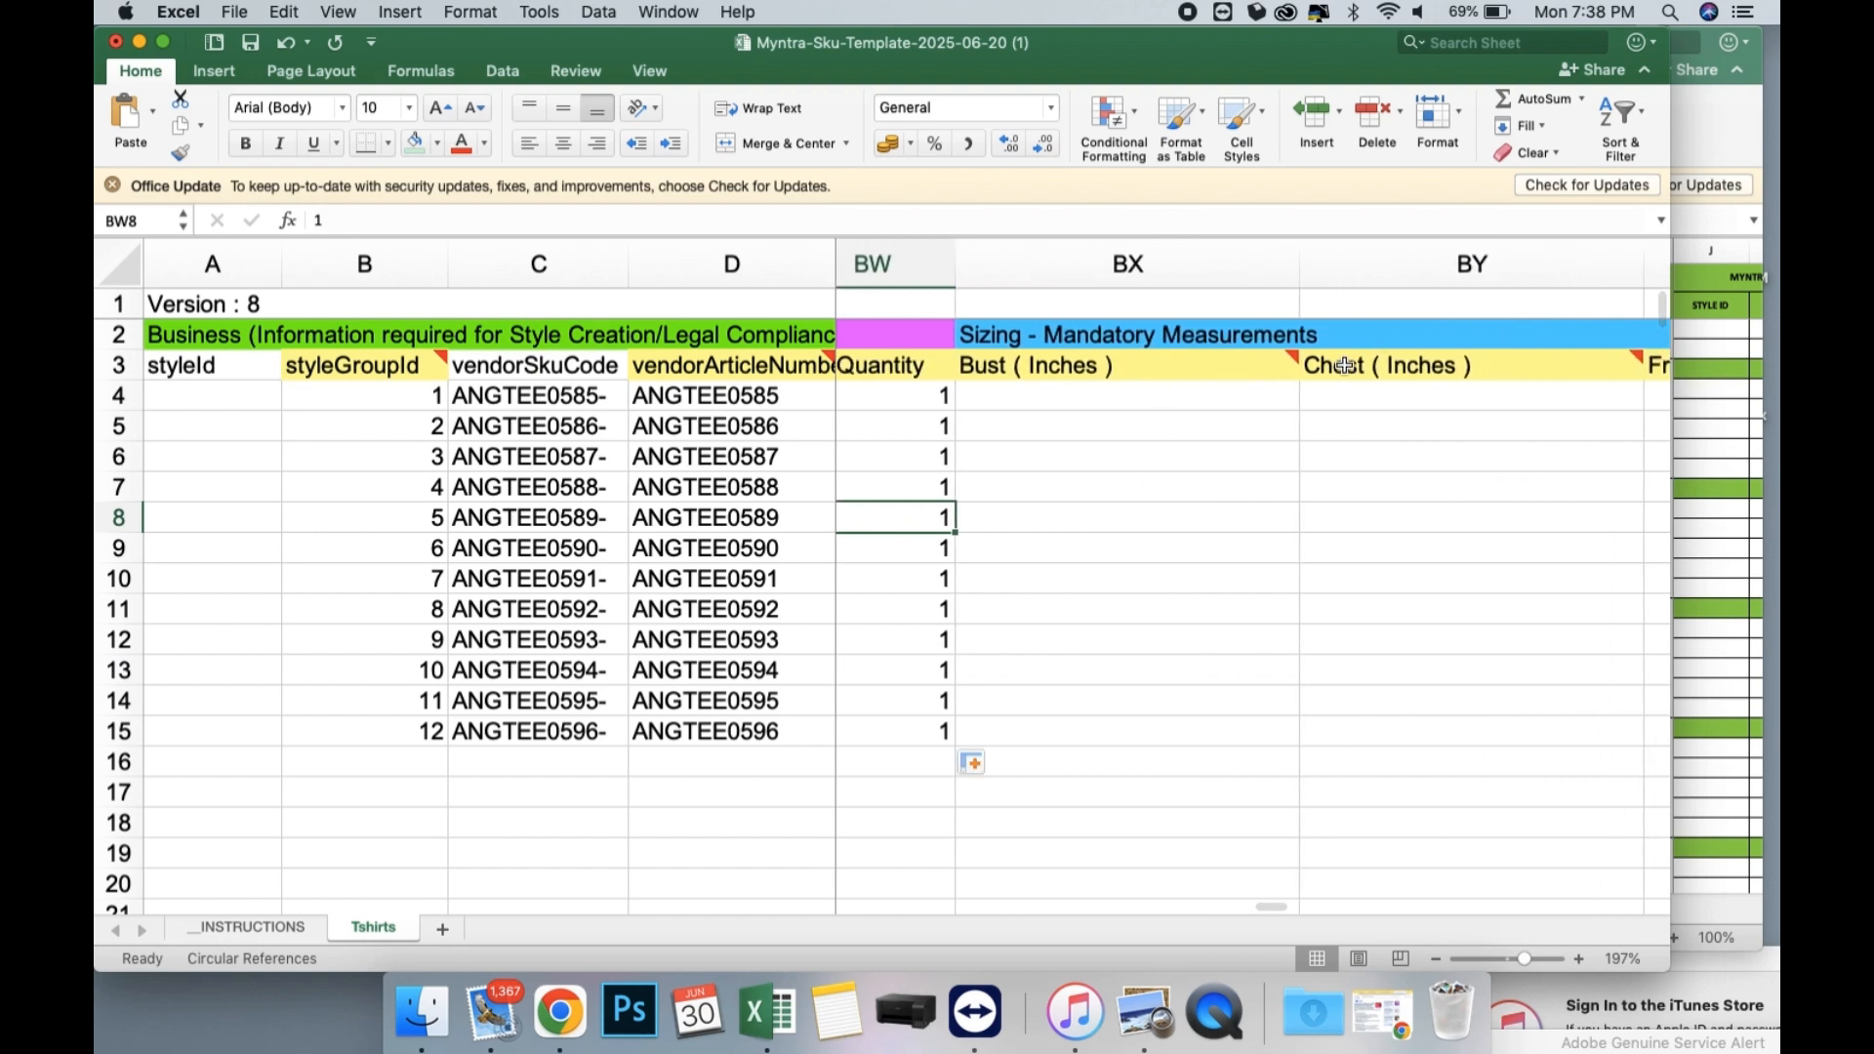
pyautogui.click(1193, 397)
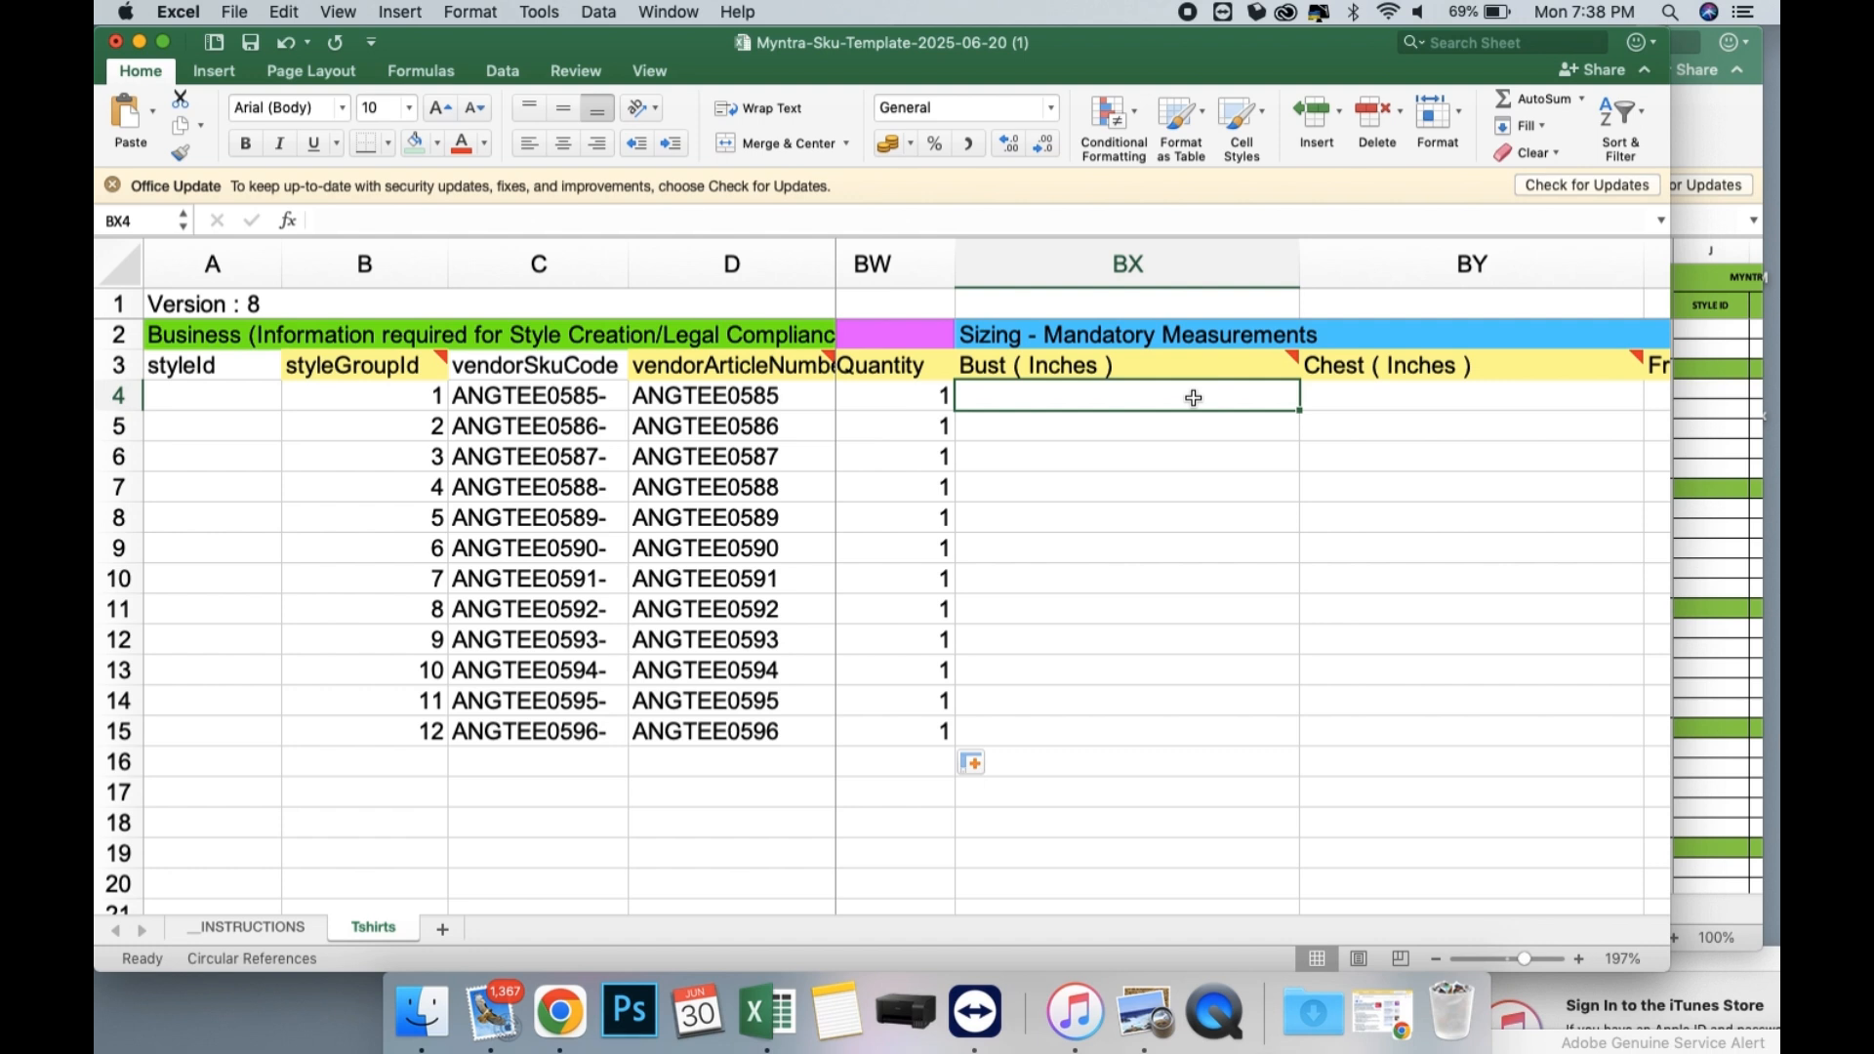
pyautogui.write('38')
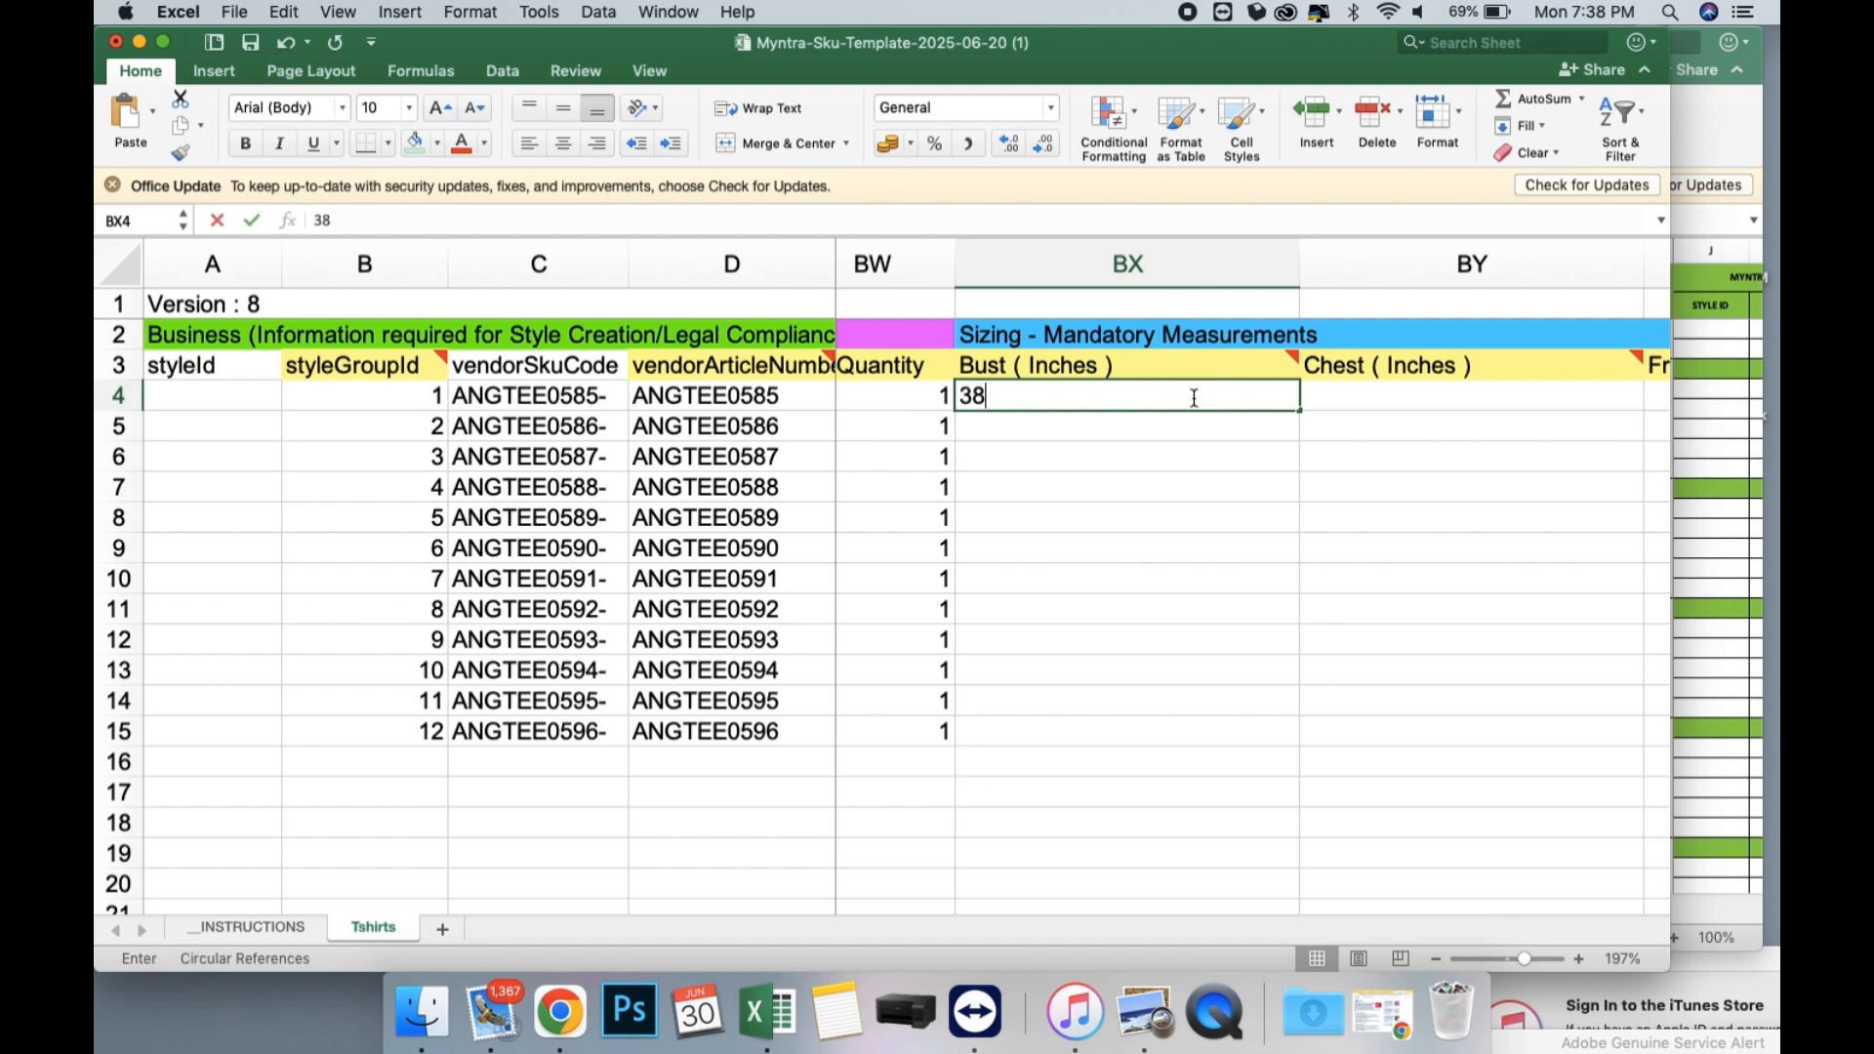
pyautogui.press('Return')
pyautogui.write('38')
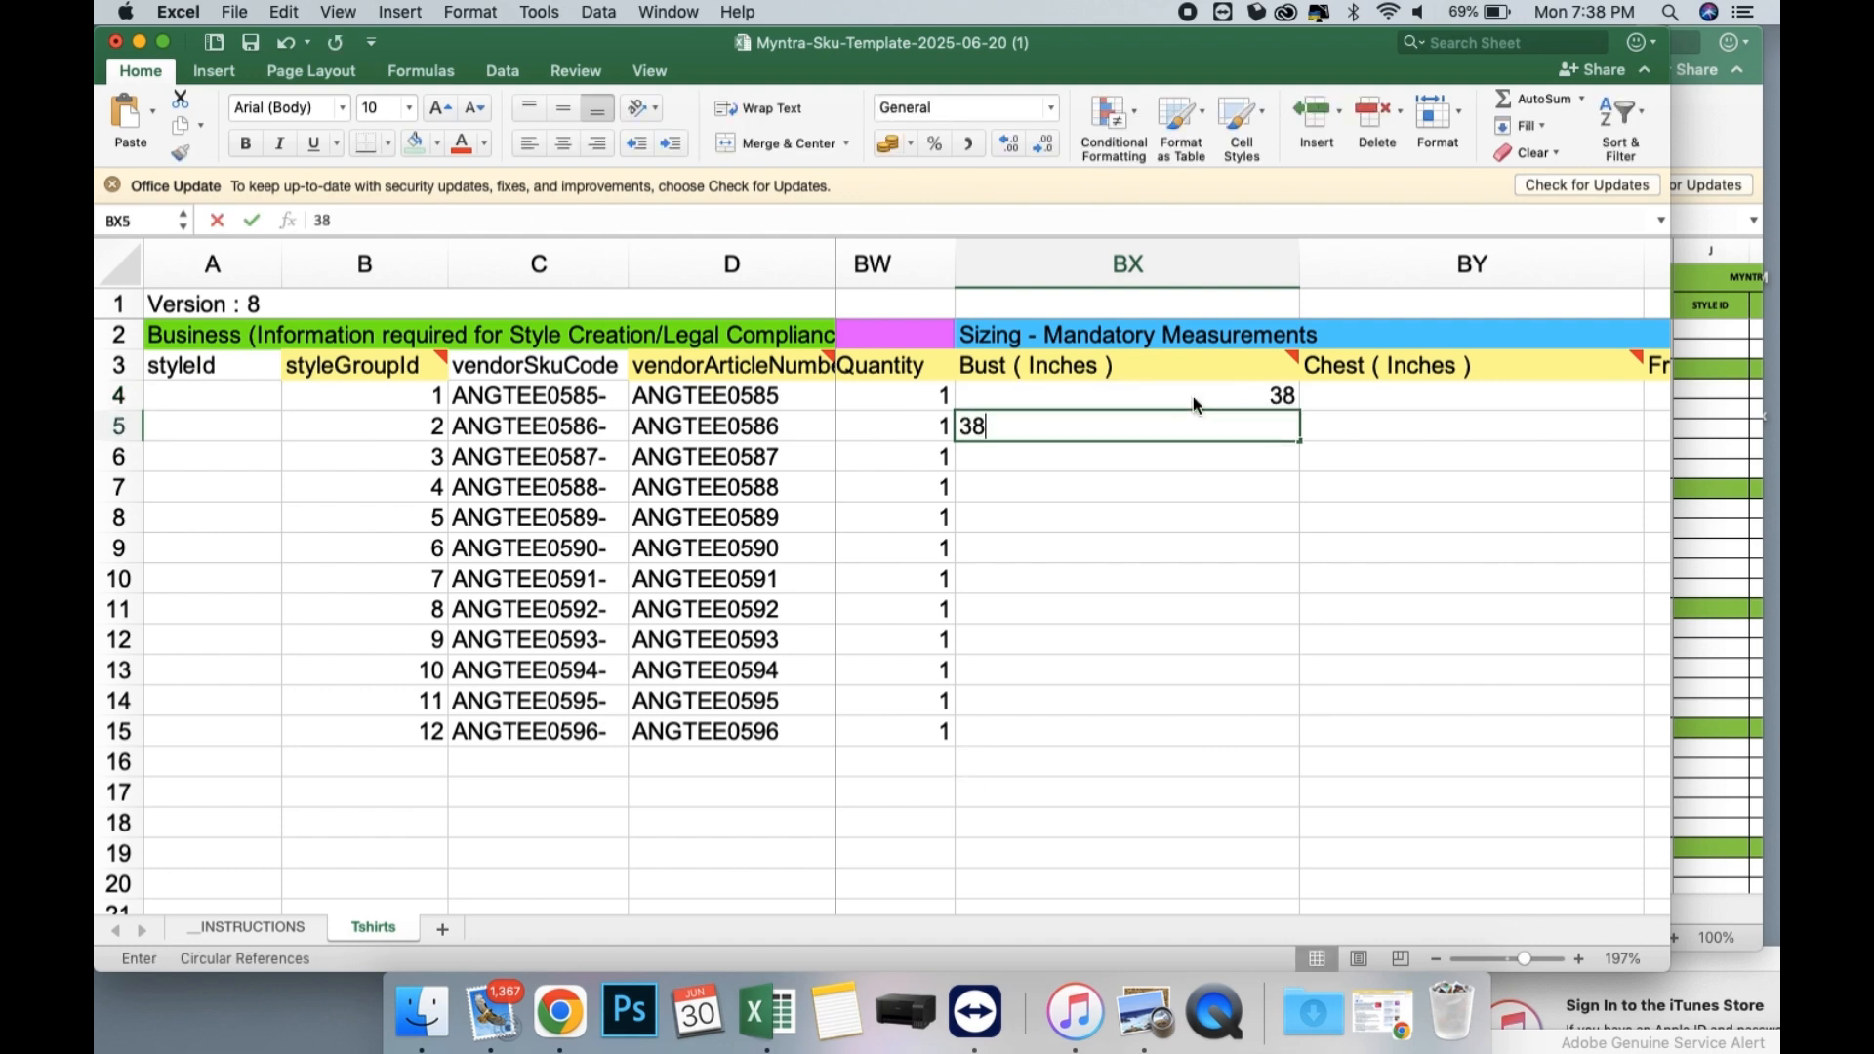
pyautogui.press('Return')
pyautogui.moveTo(1193, 396); pyautogui.dragTo(1195, 429)
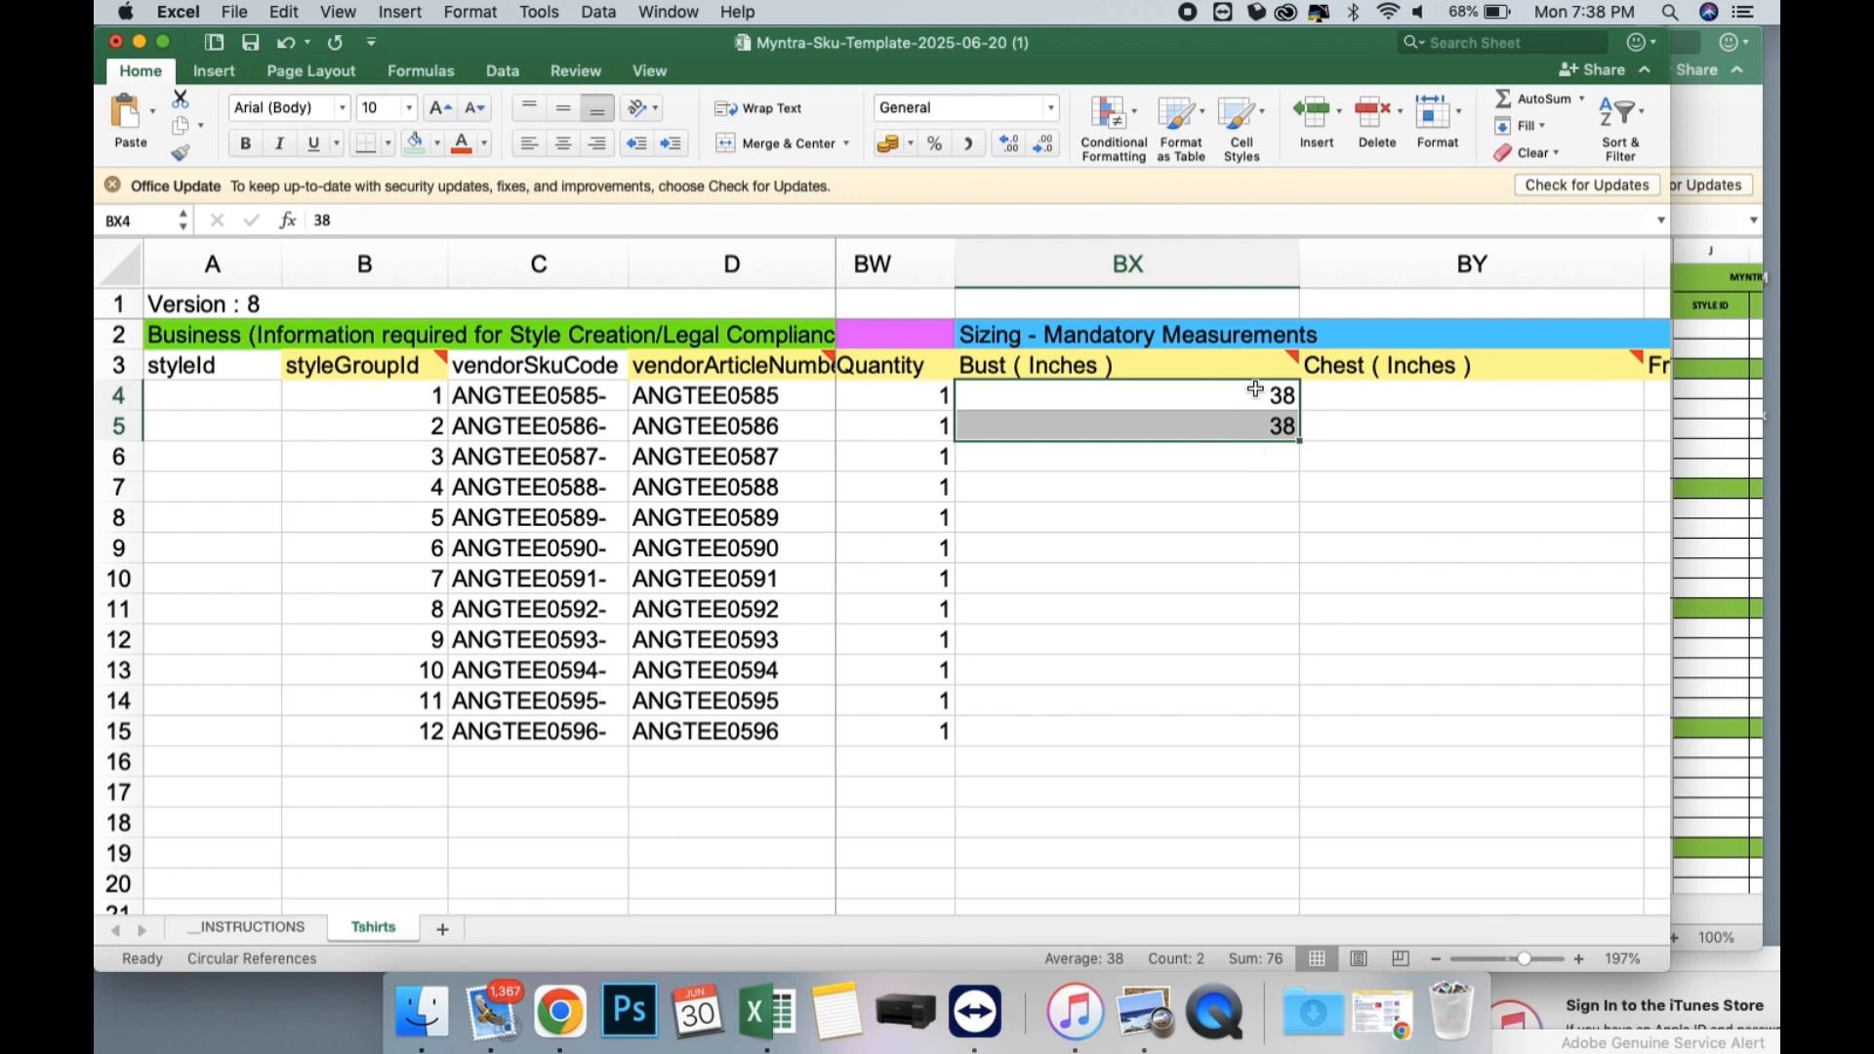
# Look over the remaining sizing measurement columns up to the mandatory image columns.
pyautogui.hscroll(10, 1291, 484)
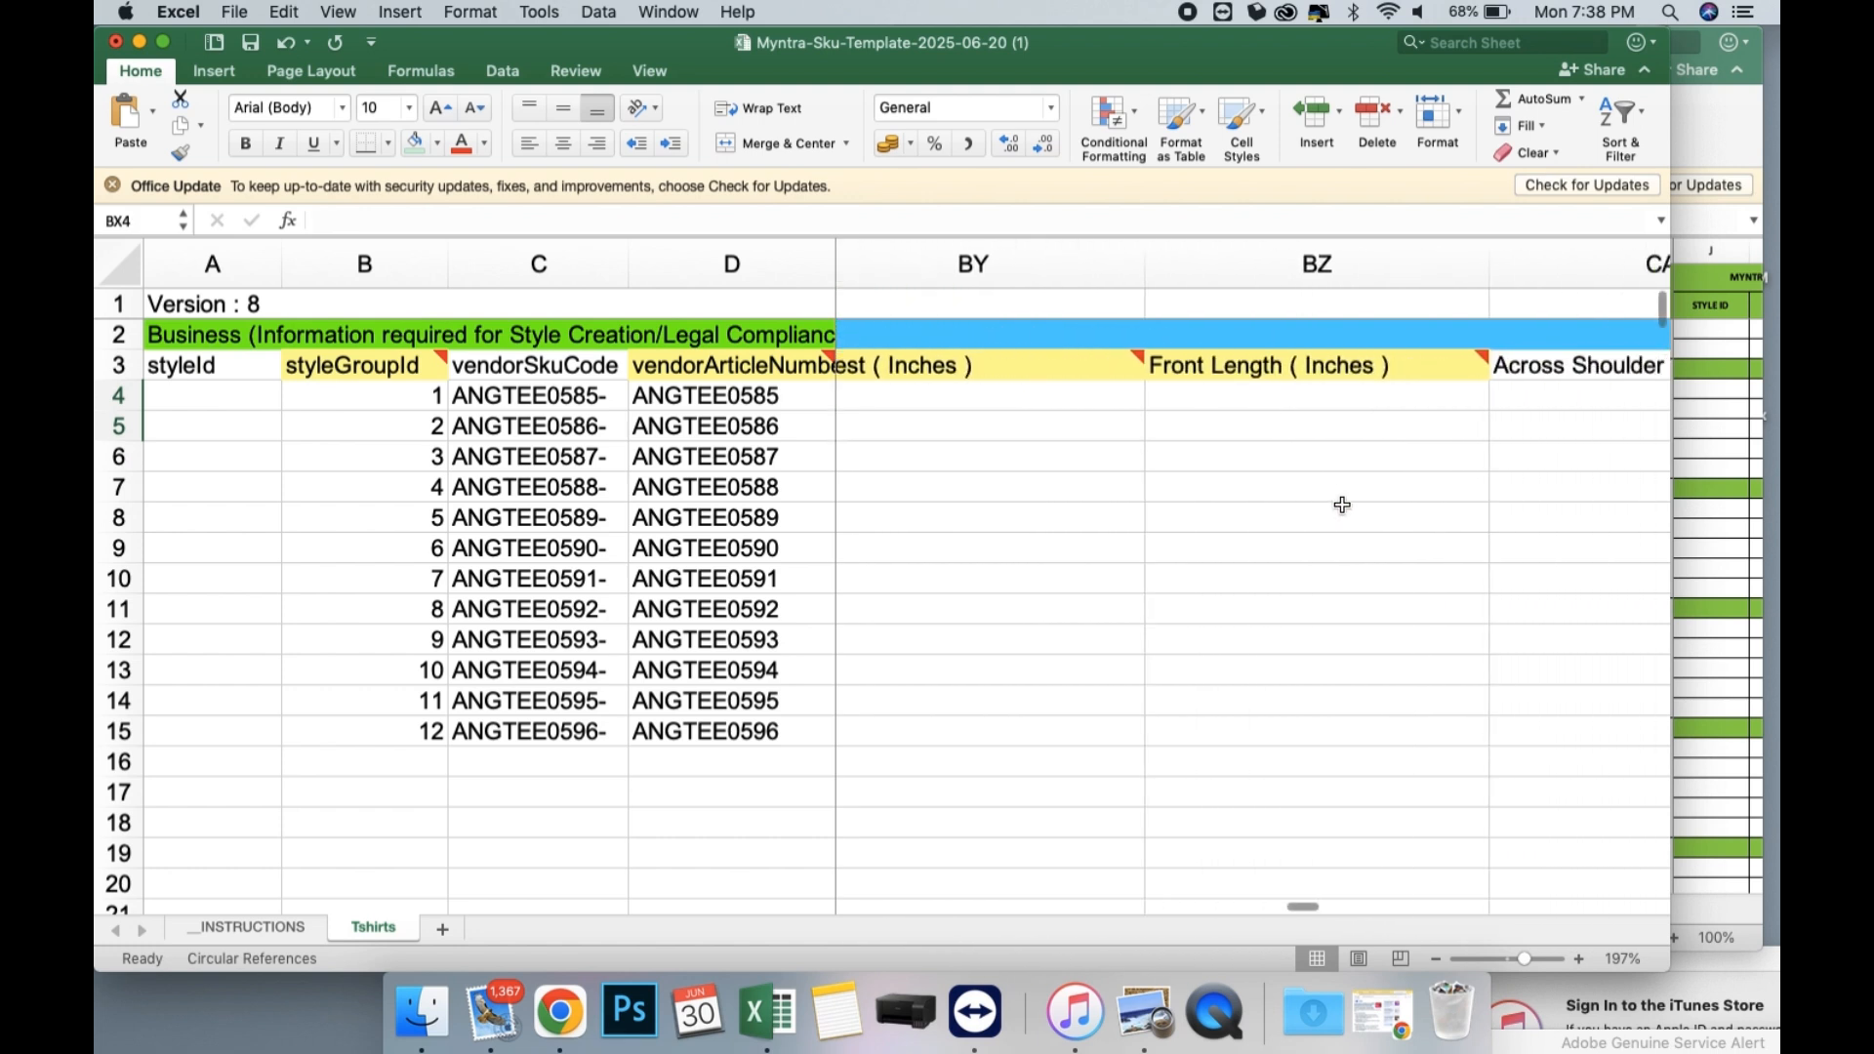
pyautogui.hscroll(-2, 1342, 504)
pyautogui.hscroll(4, 1342, 505)
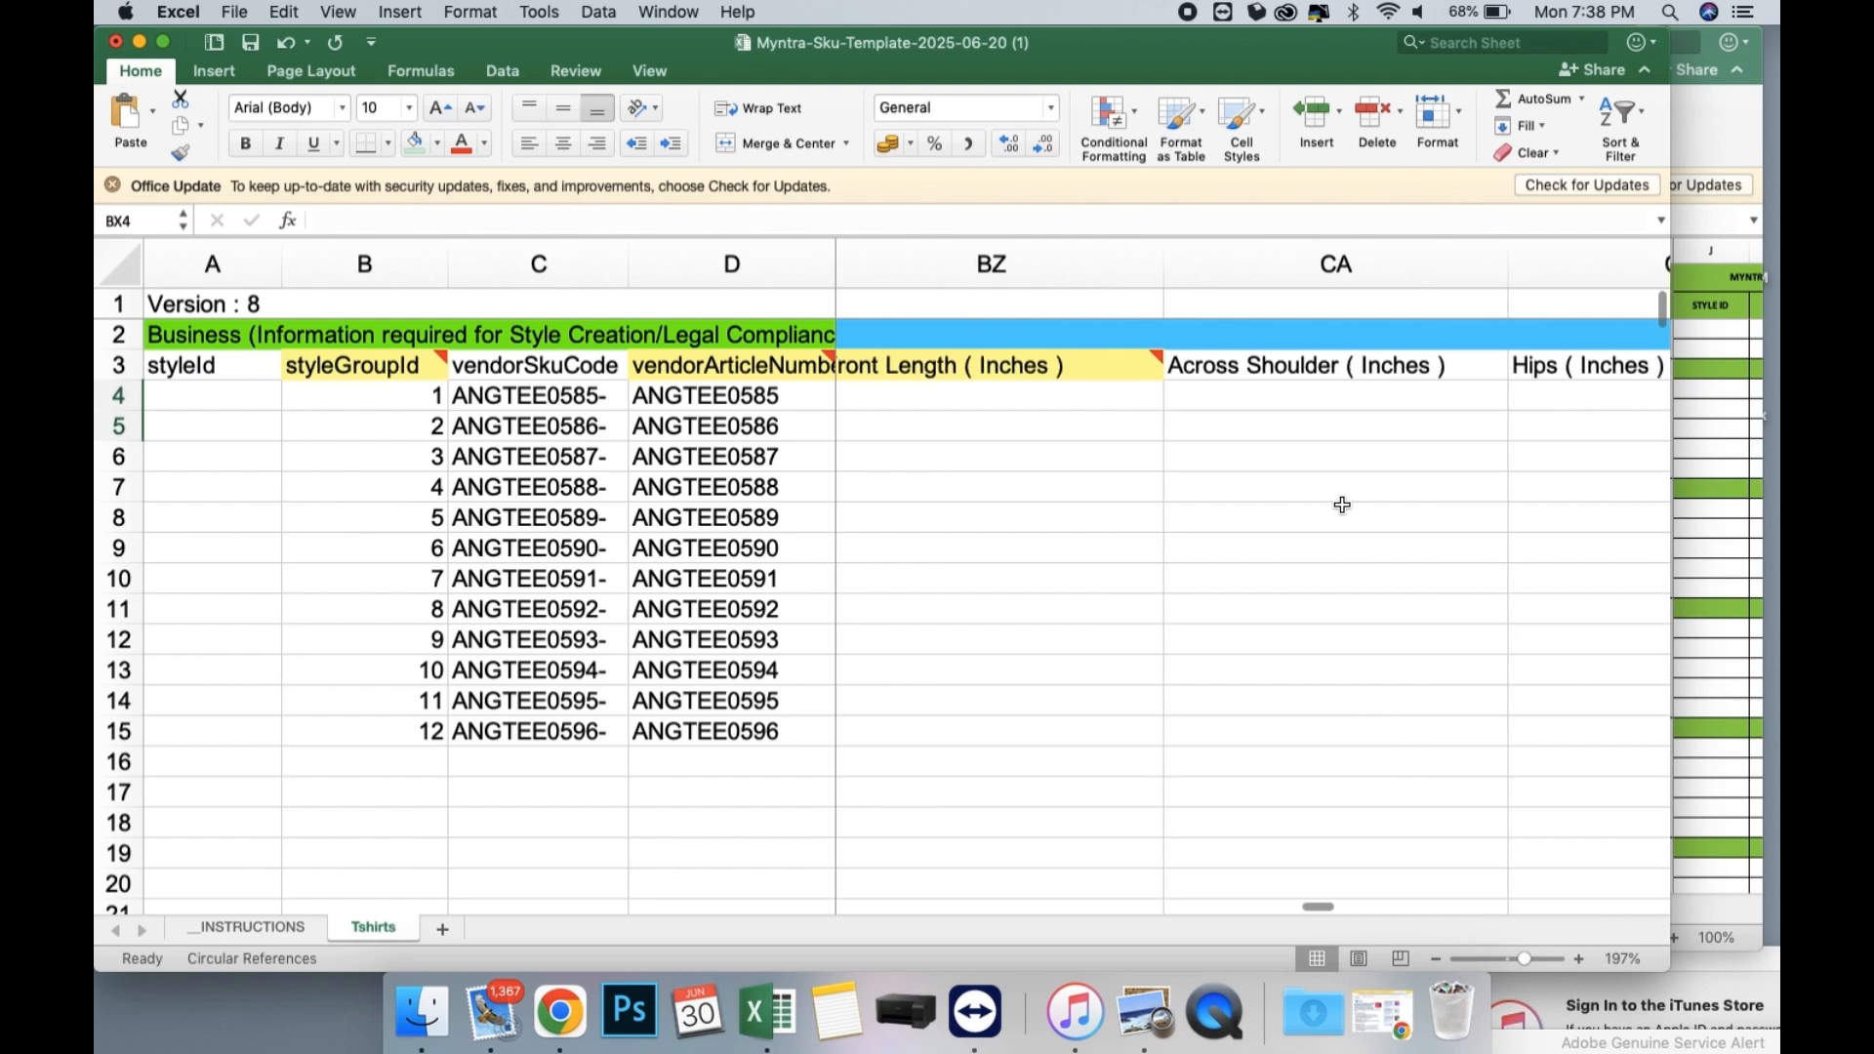
pyautogui.hscroll(3, 1342, 505)
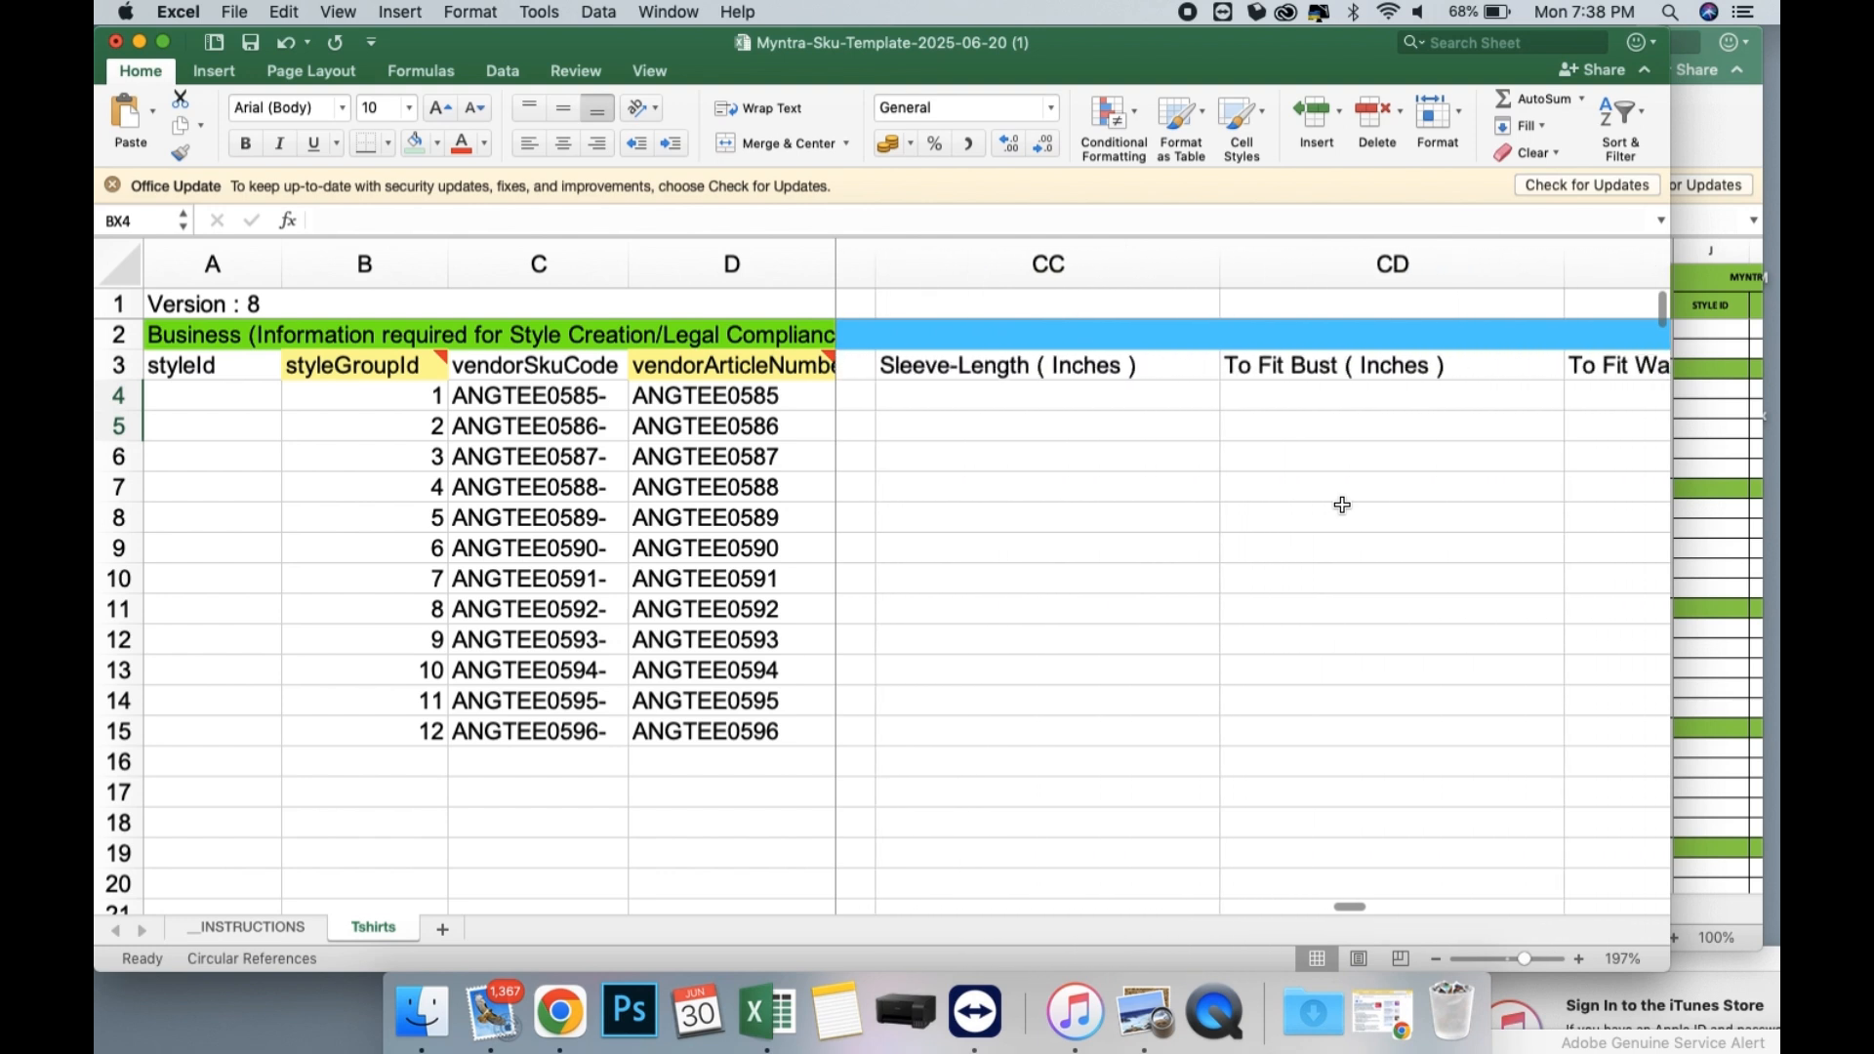
pyautogui.hscroll(5, 1342, 504)
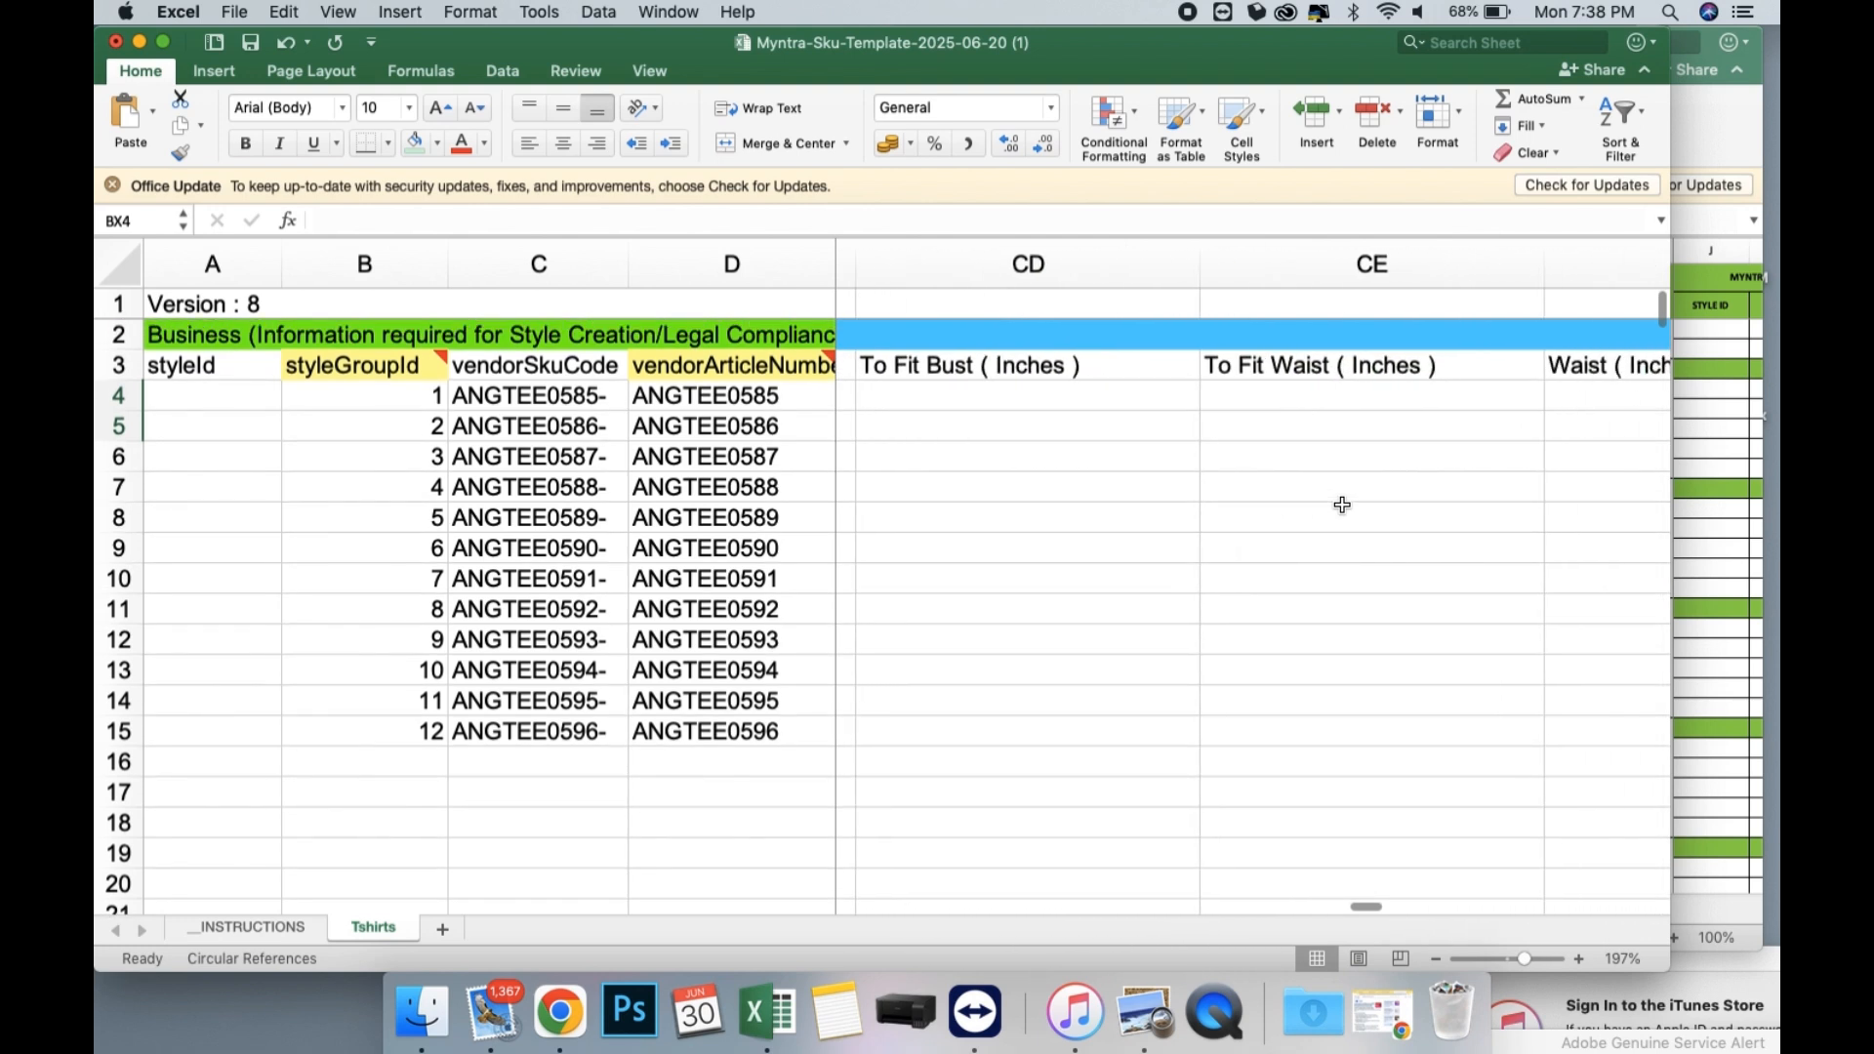
pyautogui.hscroll(3, 1342, 505)
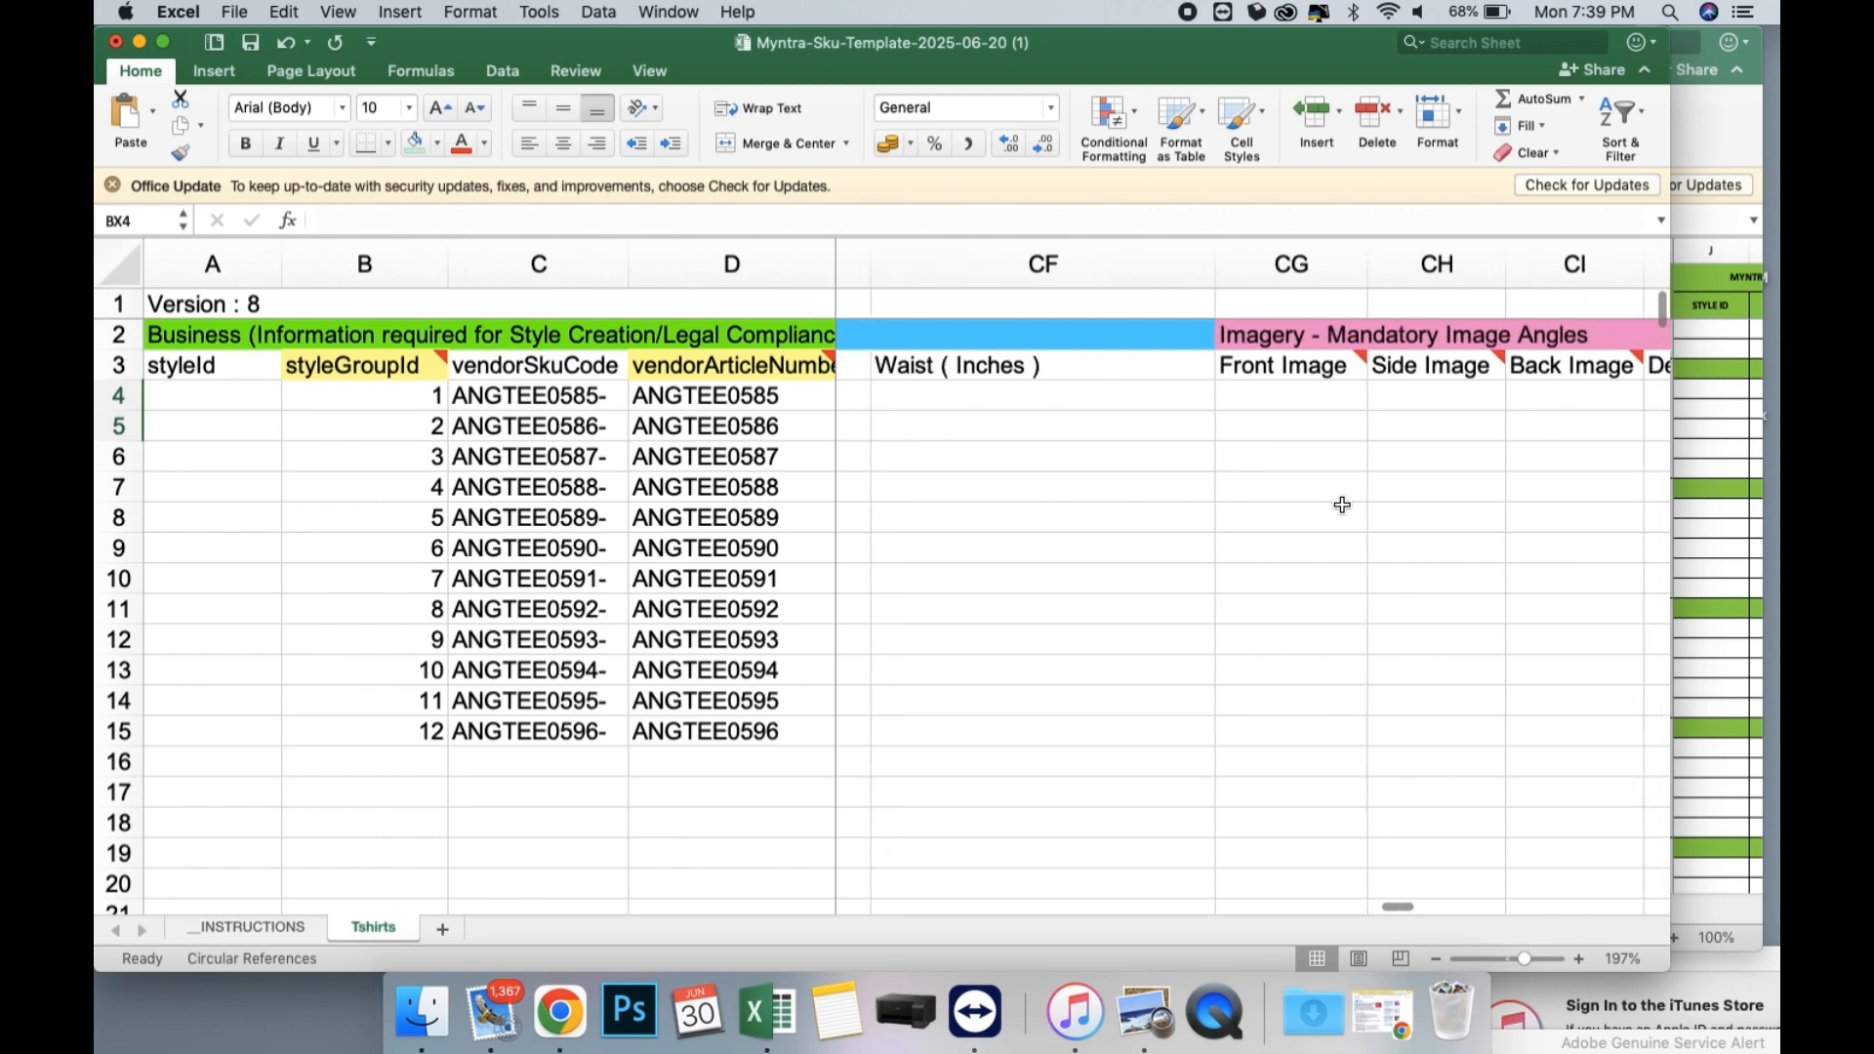
pyautogui.hscroll(-5, 1342, 505)
pyautogui.hscroll(-20, 1342, 505)
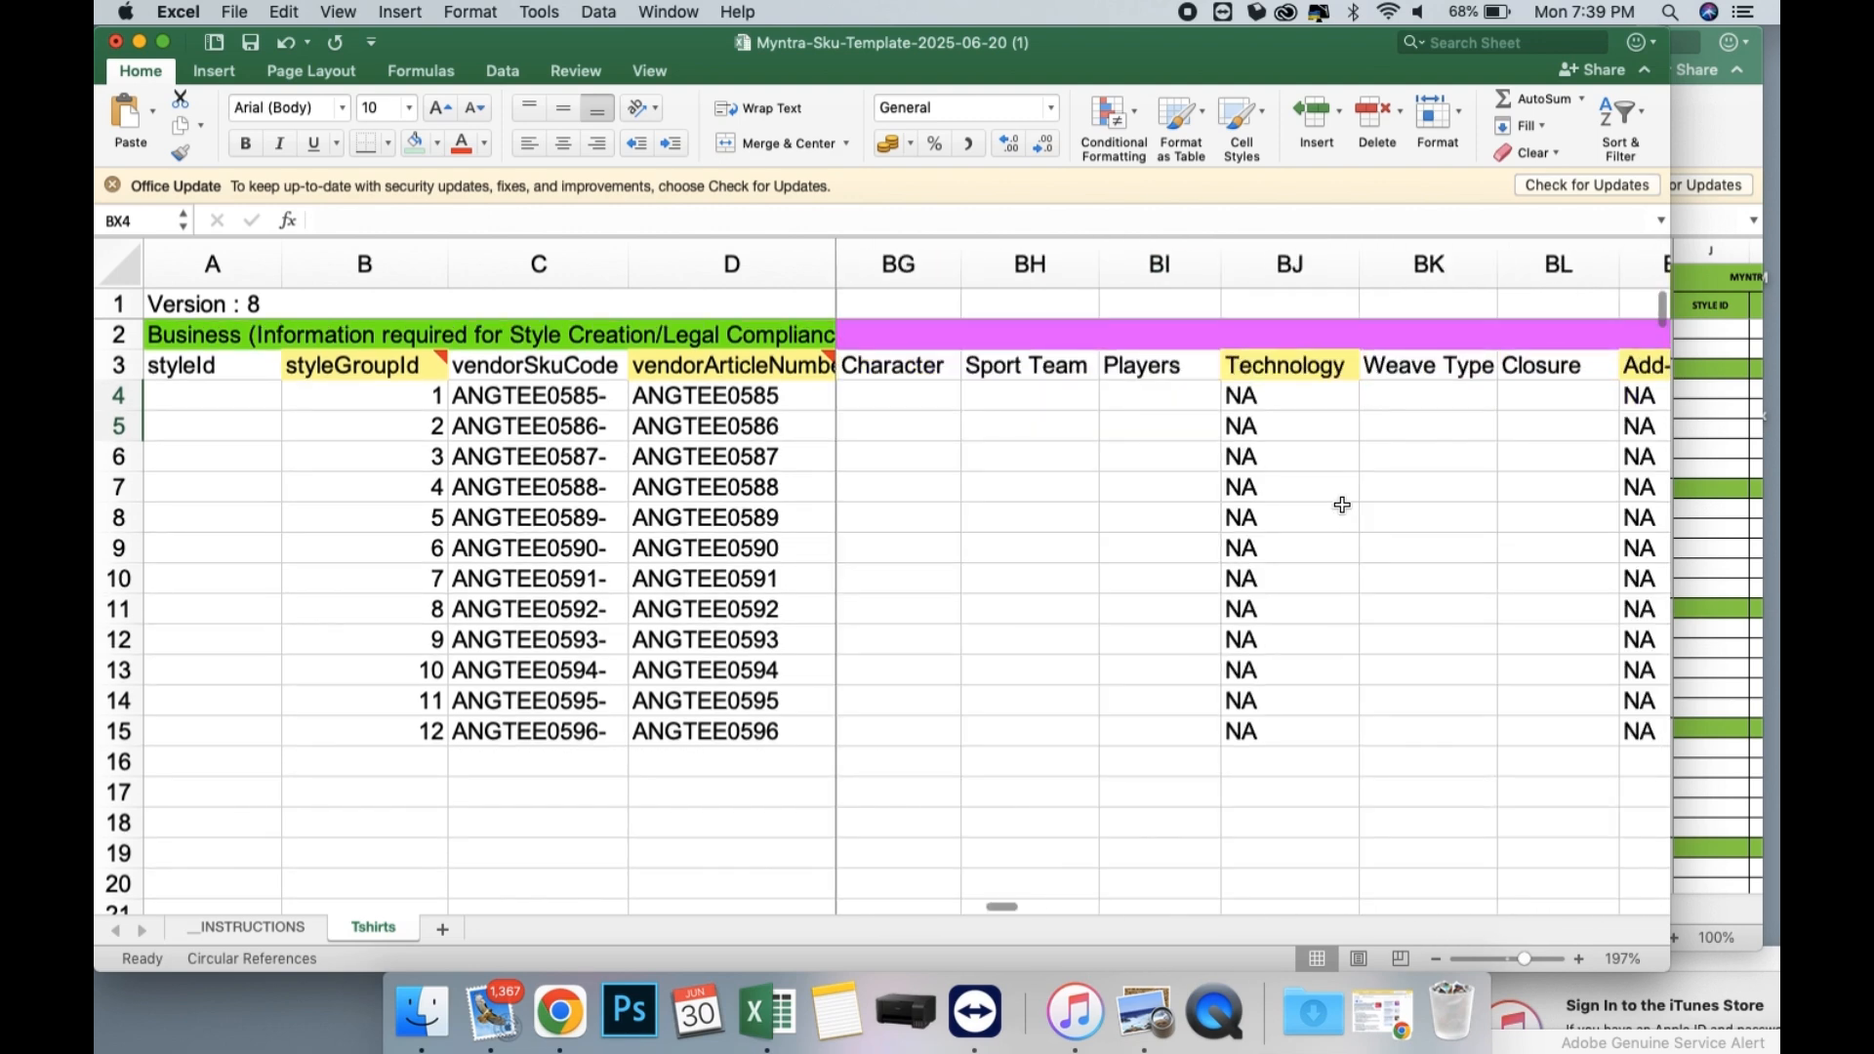
pyautogui.hscroll(-4, 1301, 376)
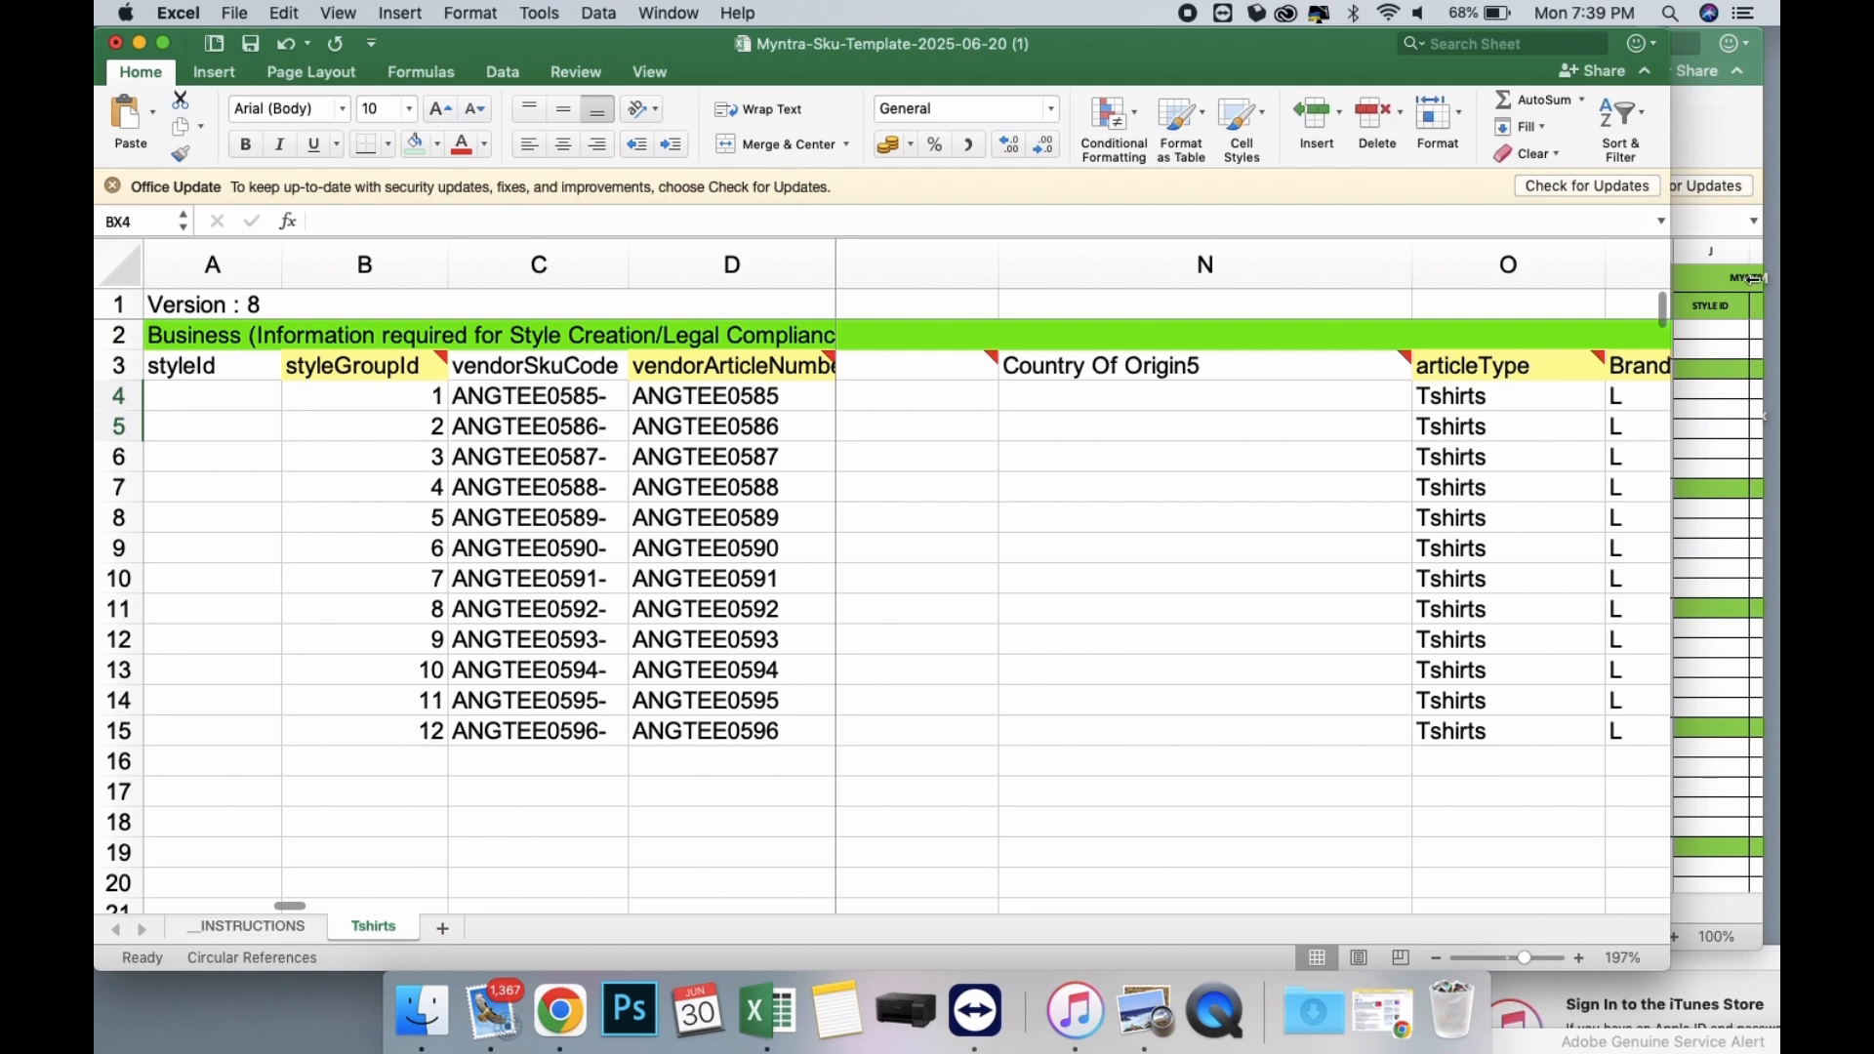
# Widen the workbook window and insert two blank rows directly beneath the first product, ANGTEE0585.
pyautogui.moveTo(1754, 279); pyautogui.dragTo(1775, 281)
pyautogui.hscroll(-5, 997, 491)
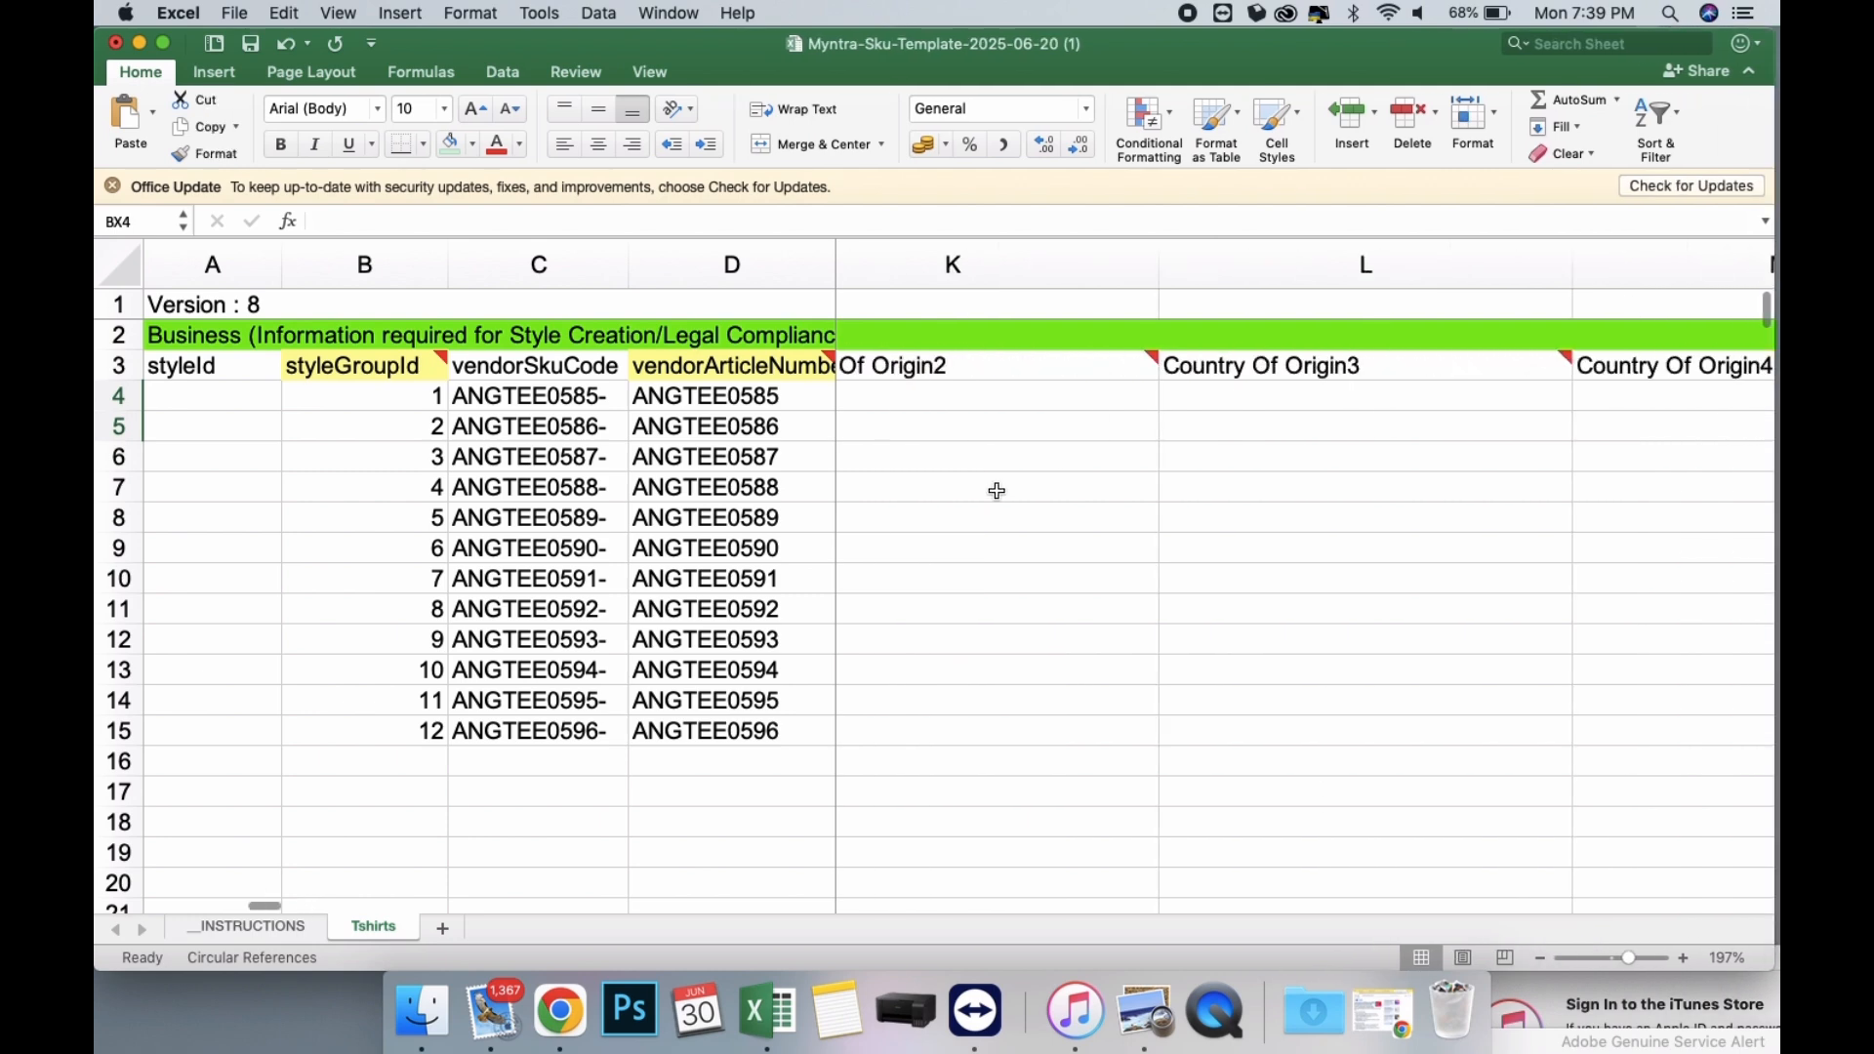
pyautogui.hscroll(-8, 997, 491)
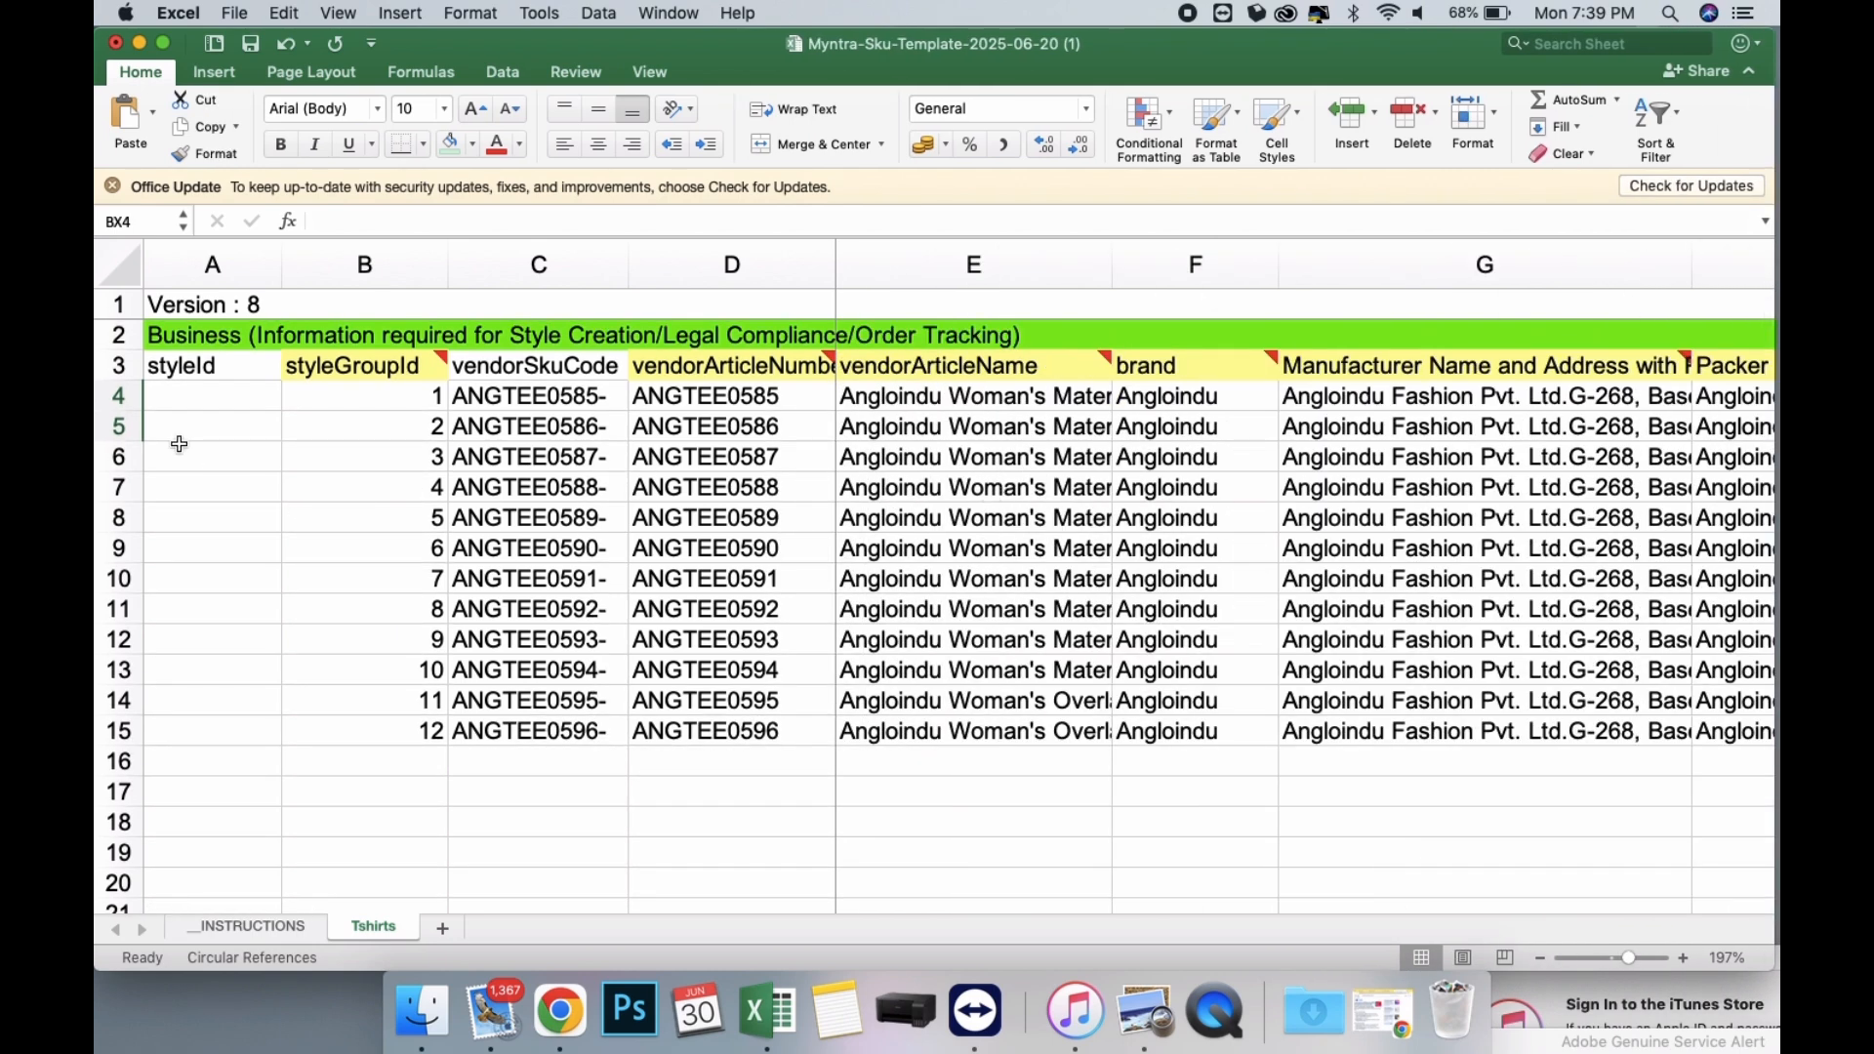
pyautogui.click(117, 427)
pyautogui.rightClick(119, 427)
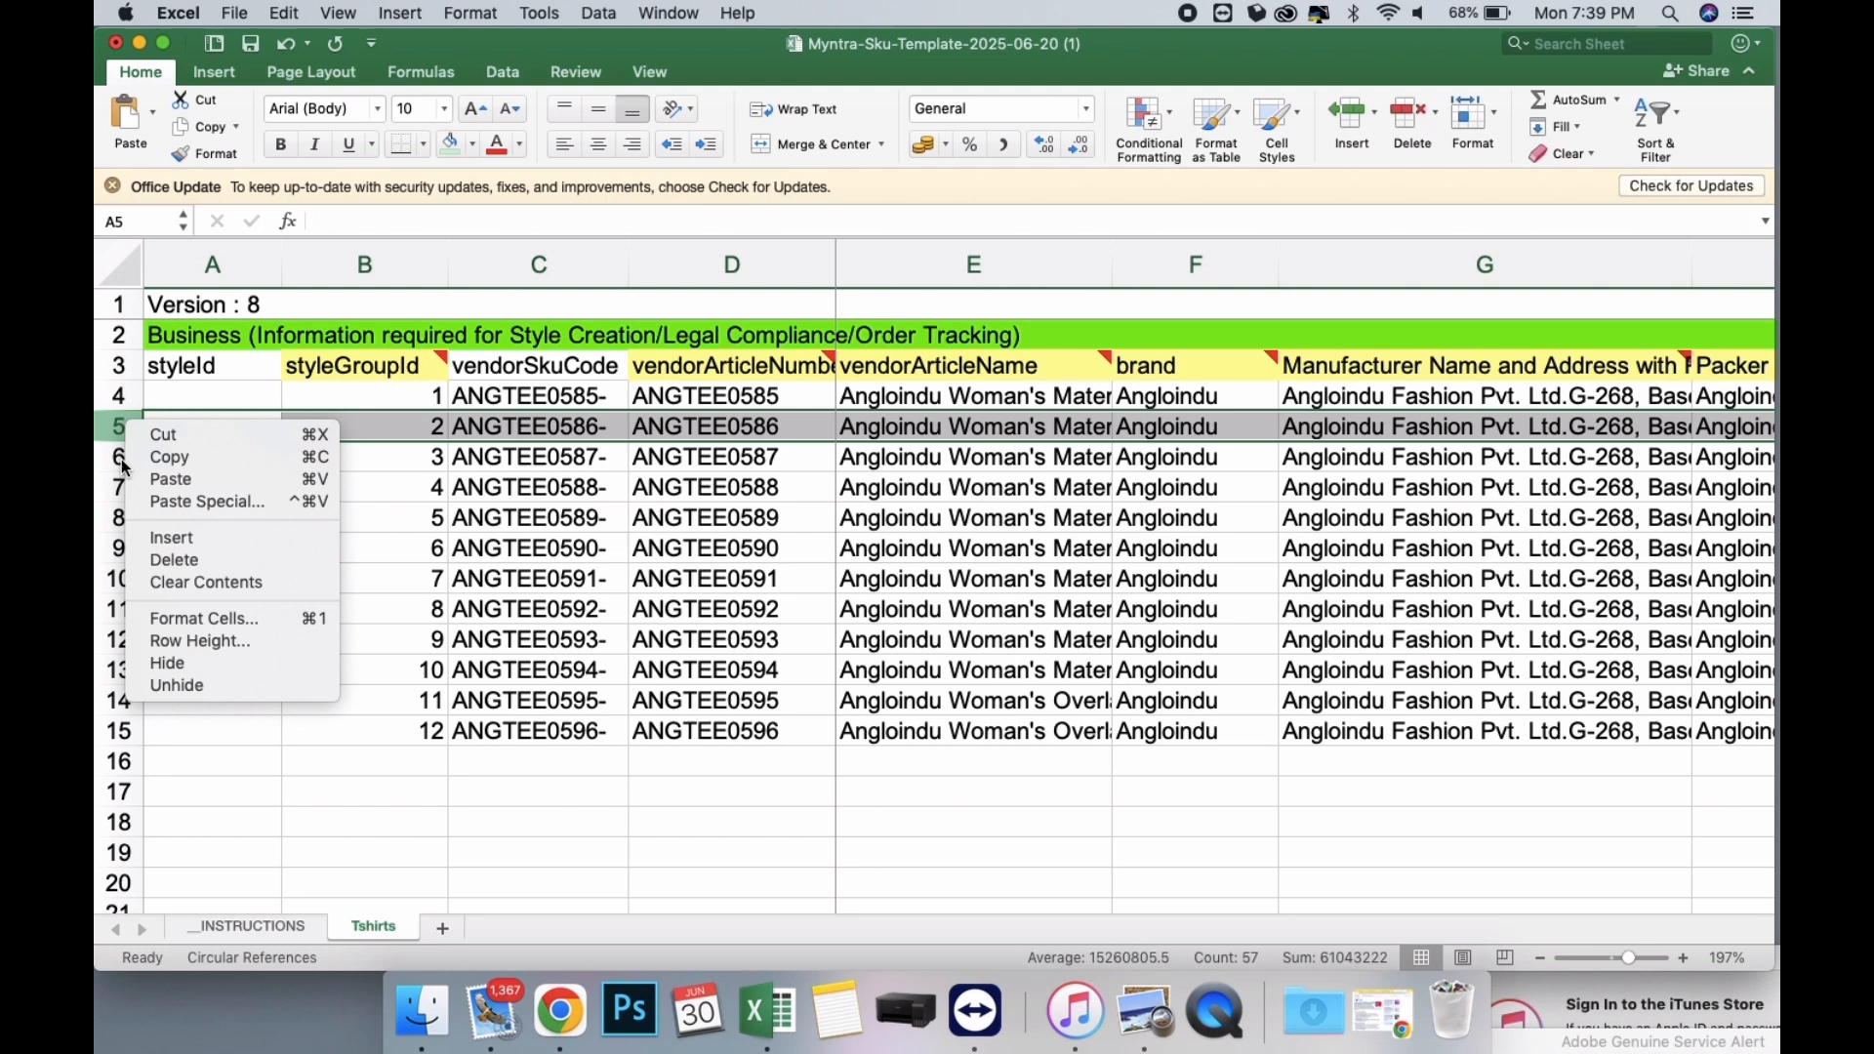
pyautogui.click(170, 538)
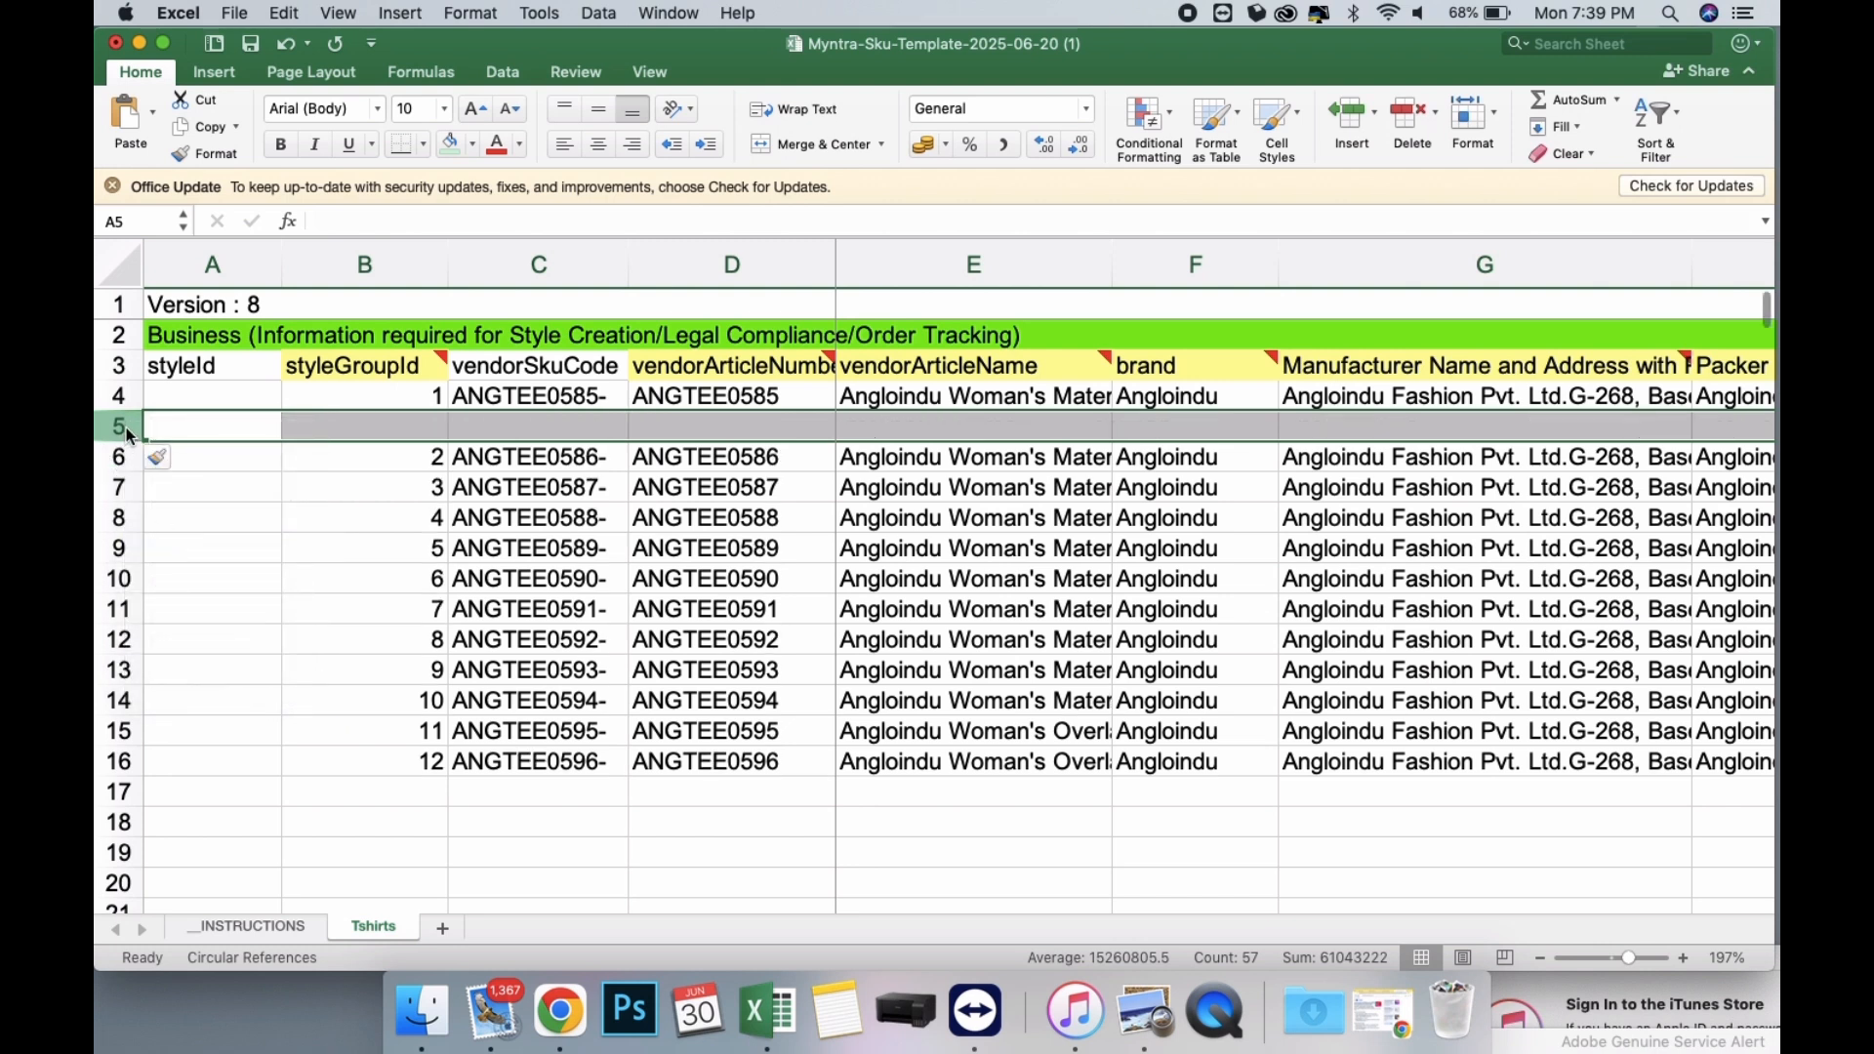
pyautogui.rightClick(125, 429)
pyautogui.click(185, 545)
# Copy blank rows 5 and 6 and insert them beneath the ANGTEE0586 row and beneath the ANGTEE0587 row.
pyautogui.moveTo(120, 452); pyautogui.dragTo(120, 458)
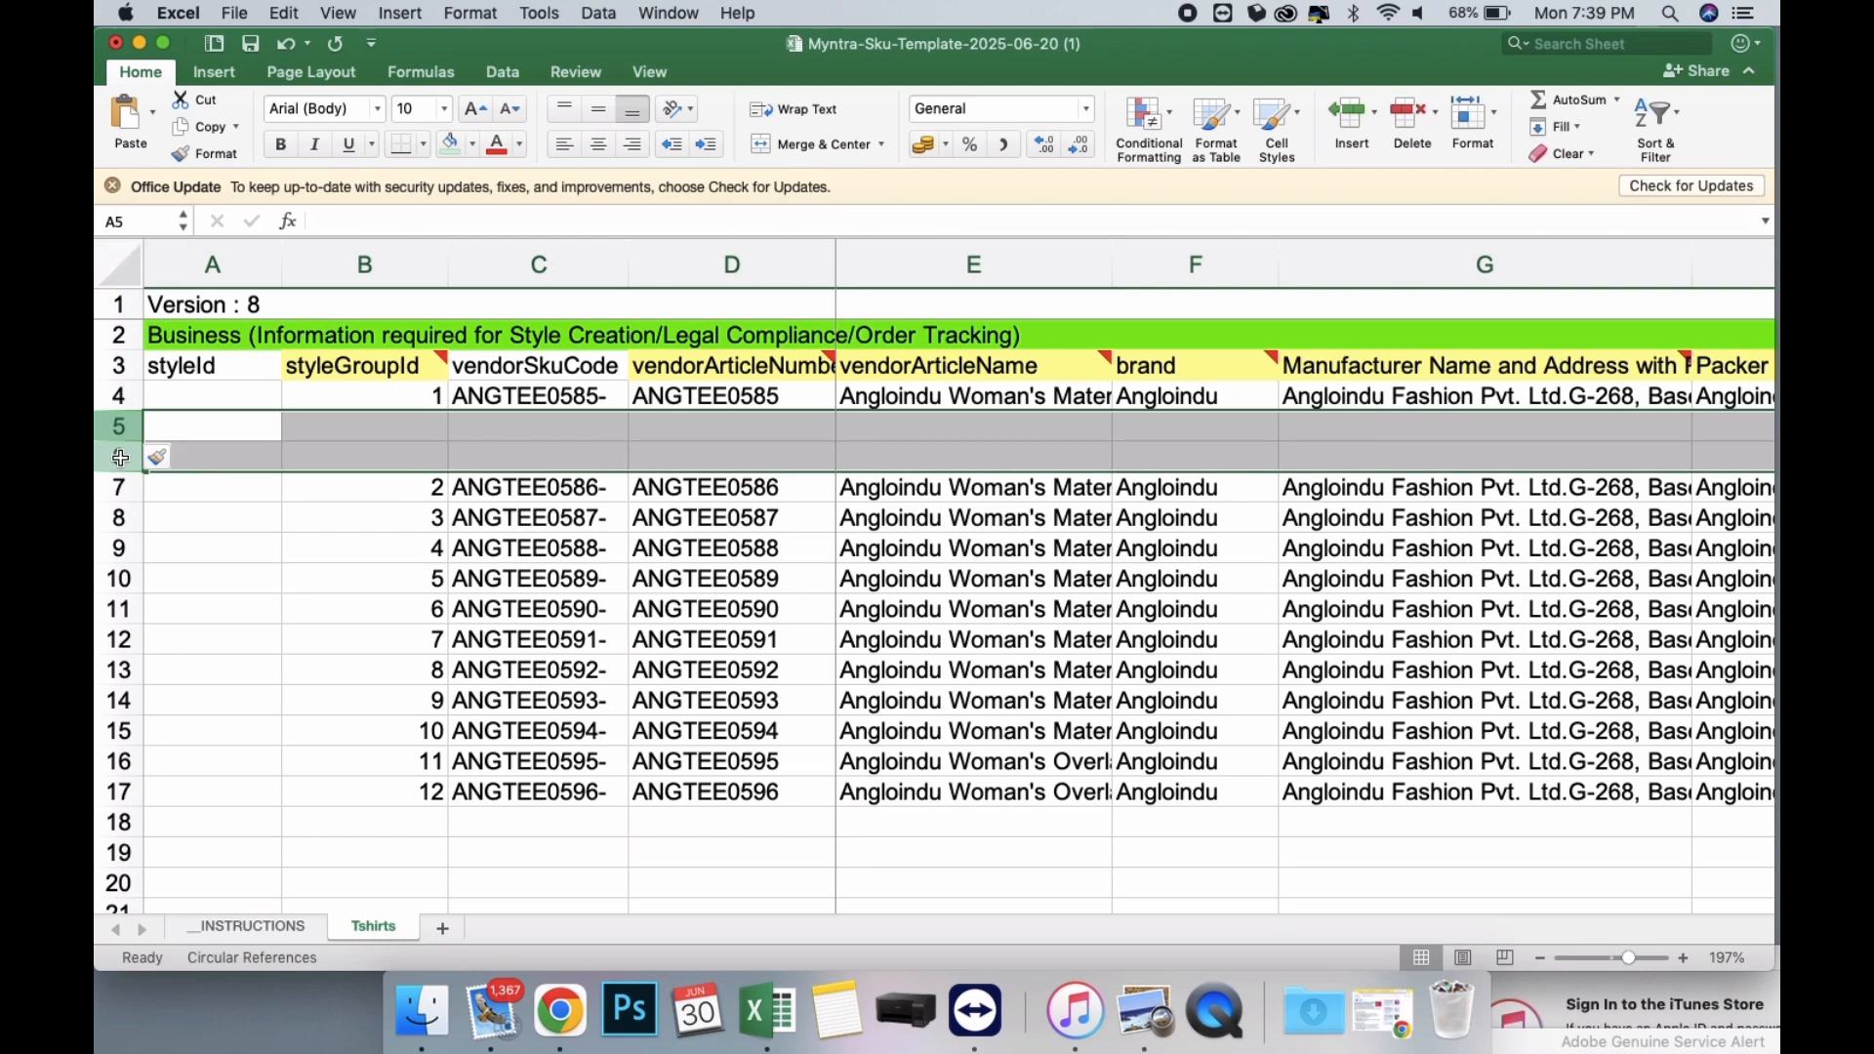
pyautogui.press('super+c')
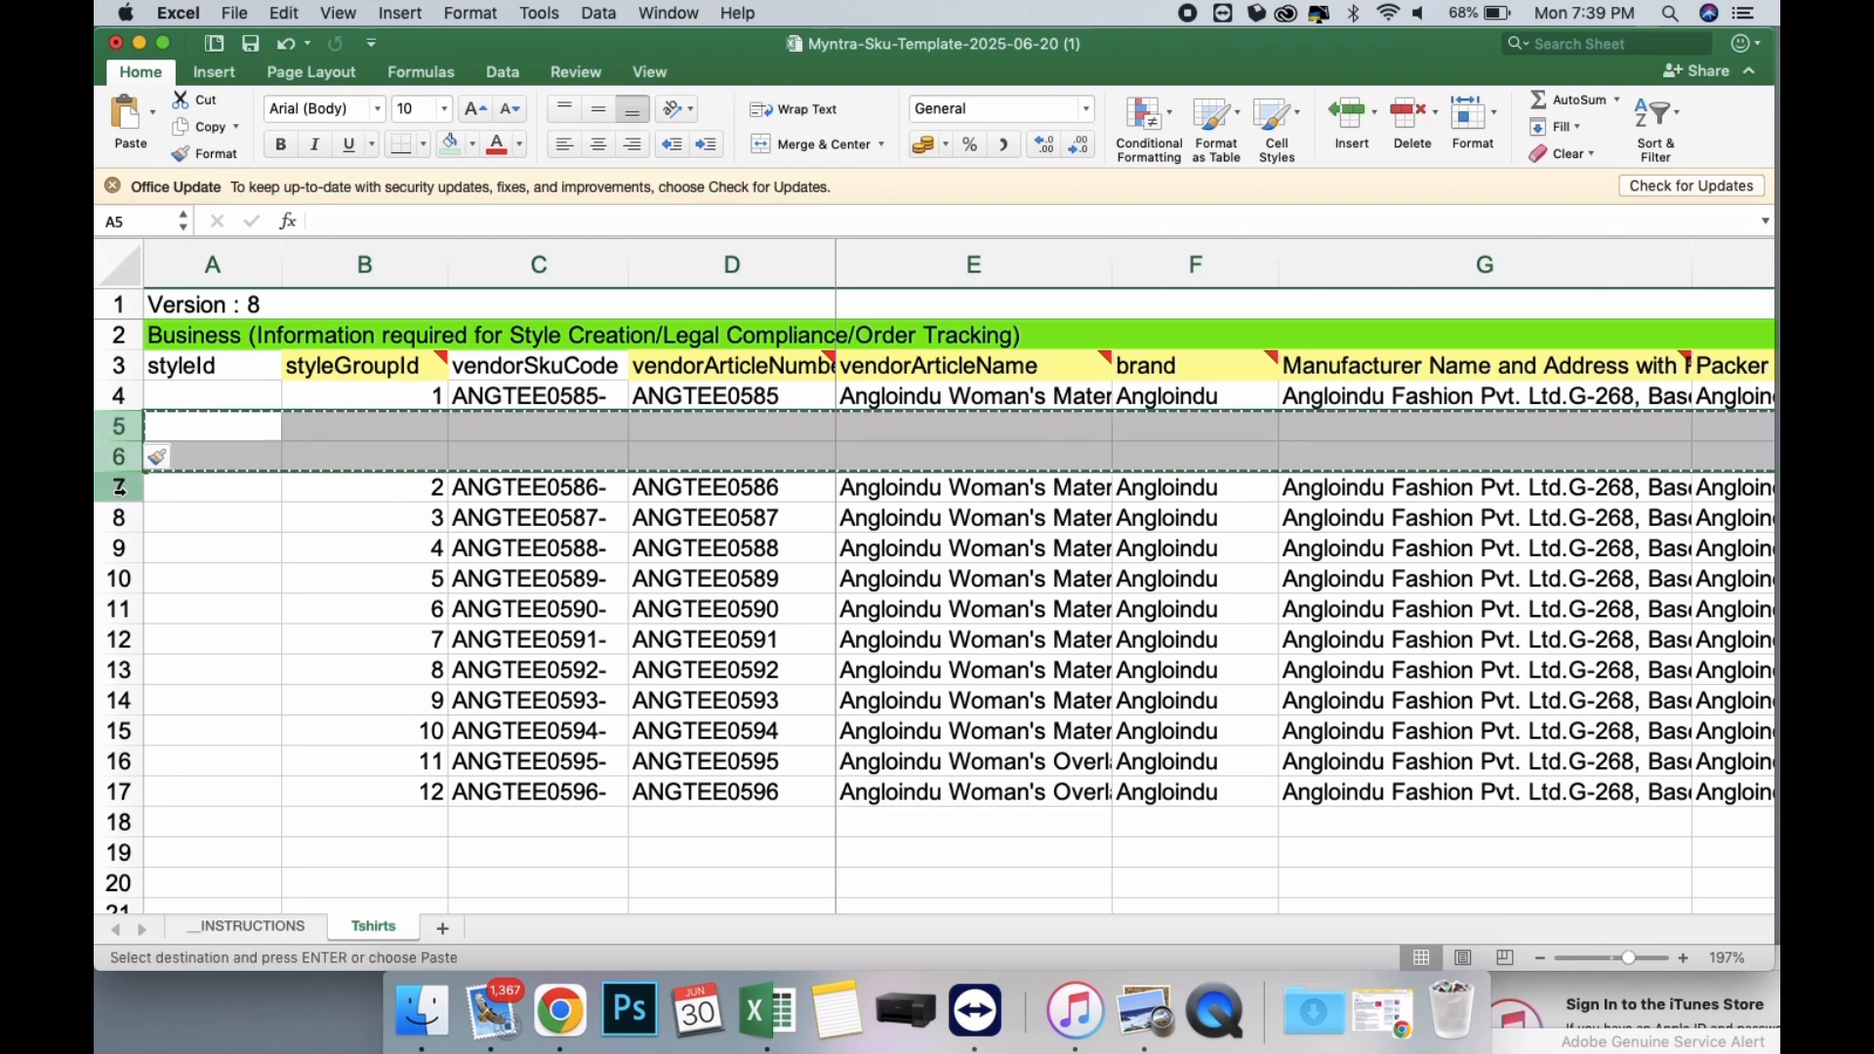
pyautogui.click(118, 517)
pyautogui.rightClick(118, 517)
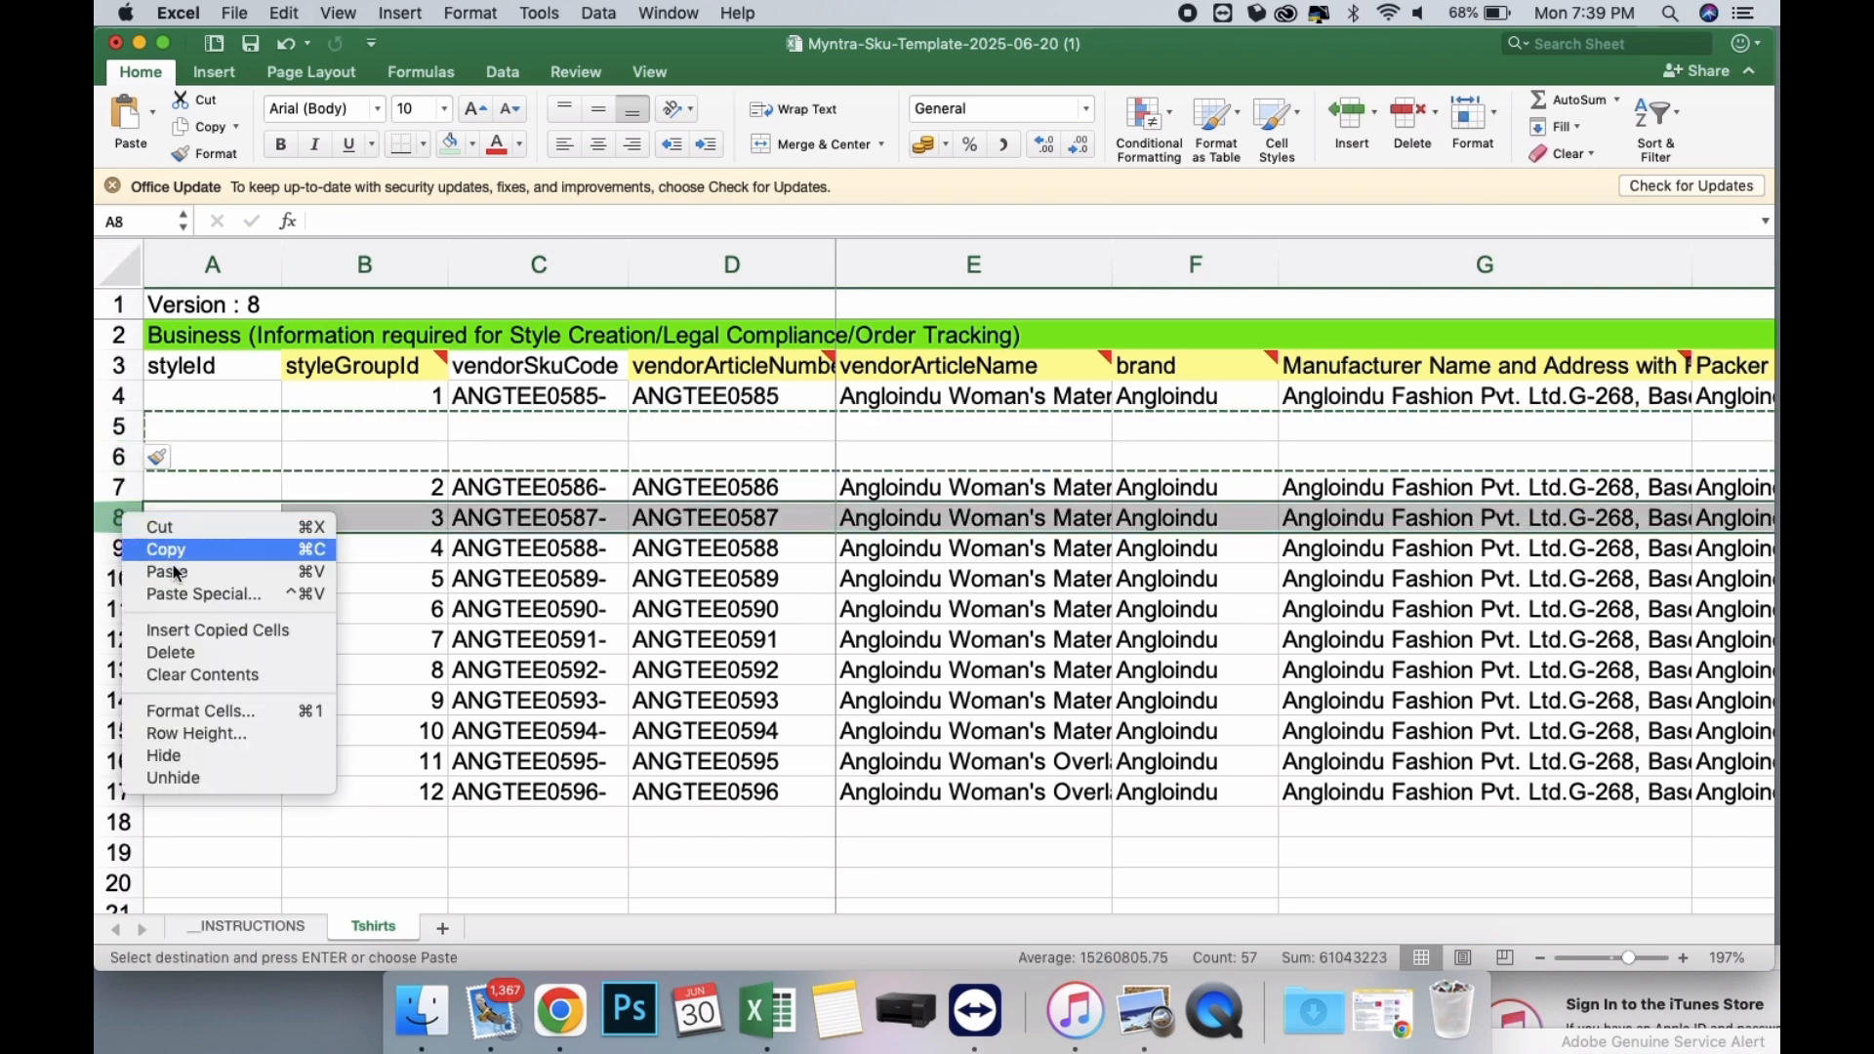
pyautogui.click(195, 637)
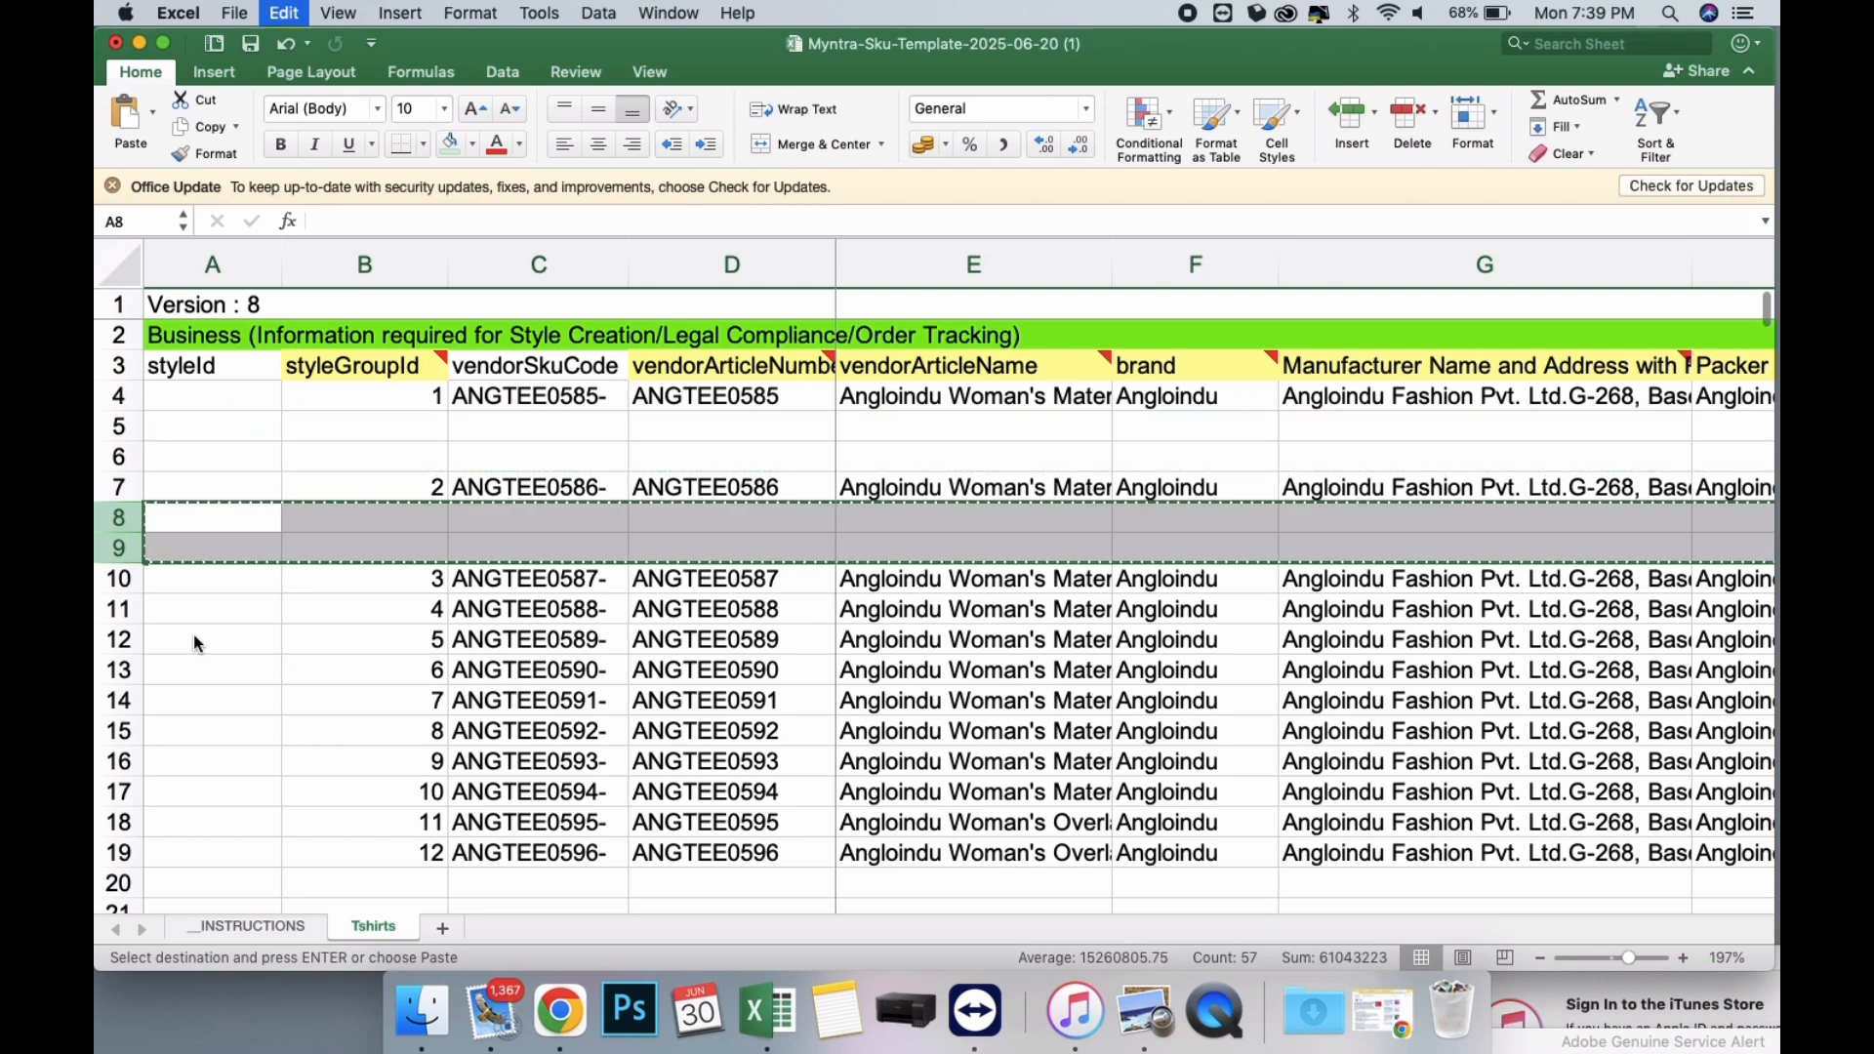
pyautogui.click(118, 611)
pyautogui.rightClick(118, 614)
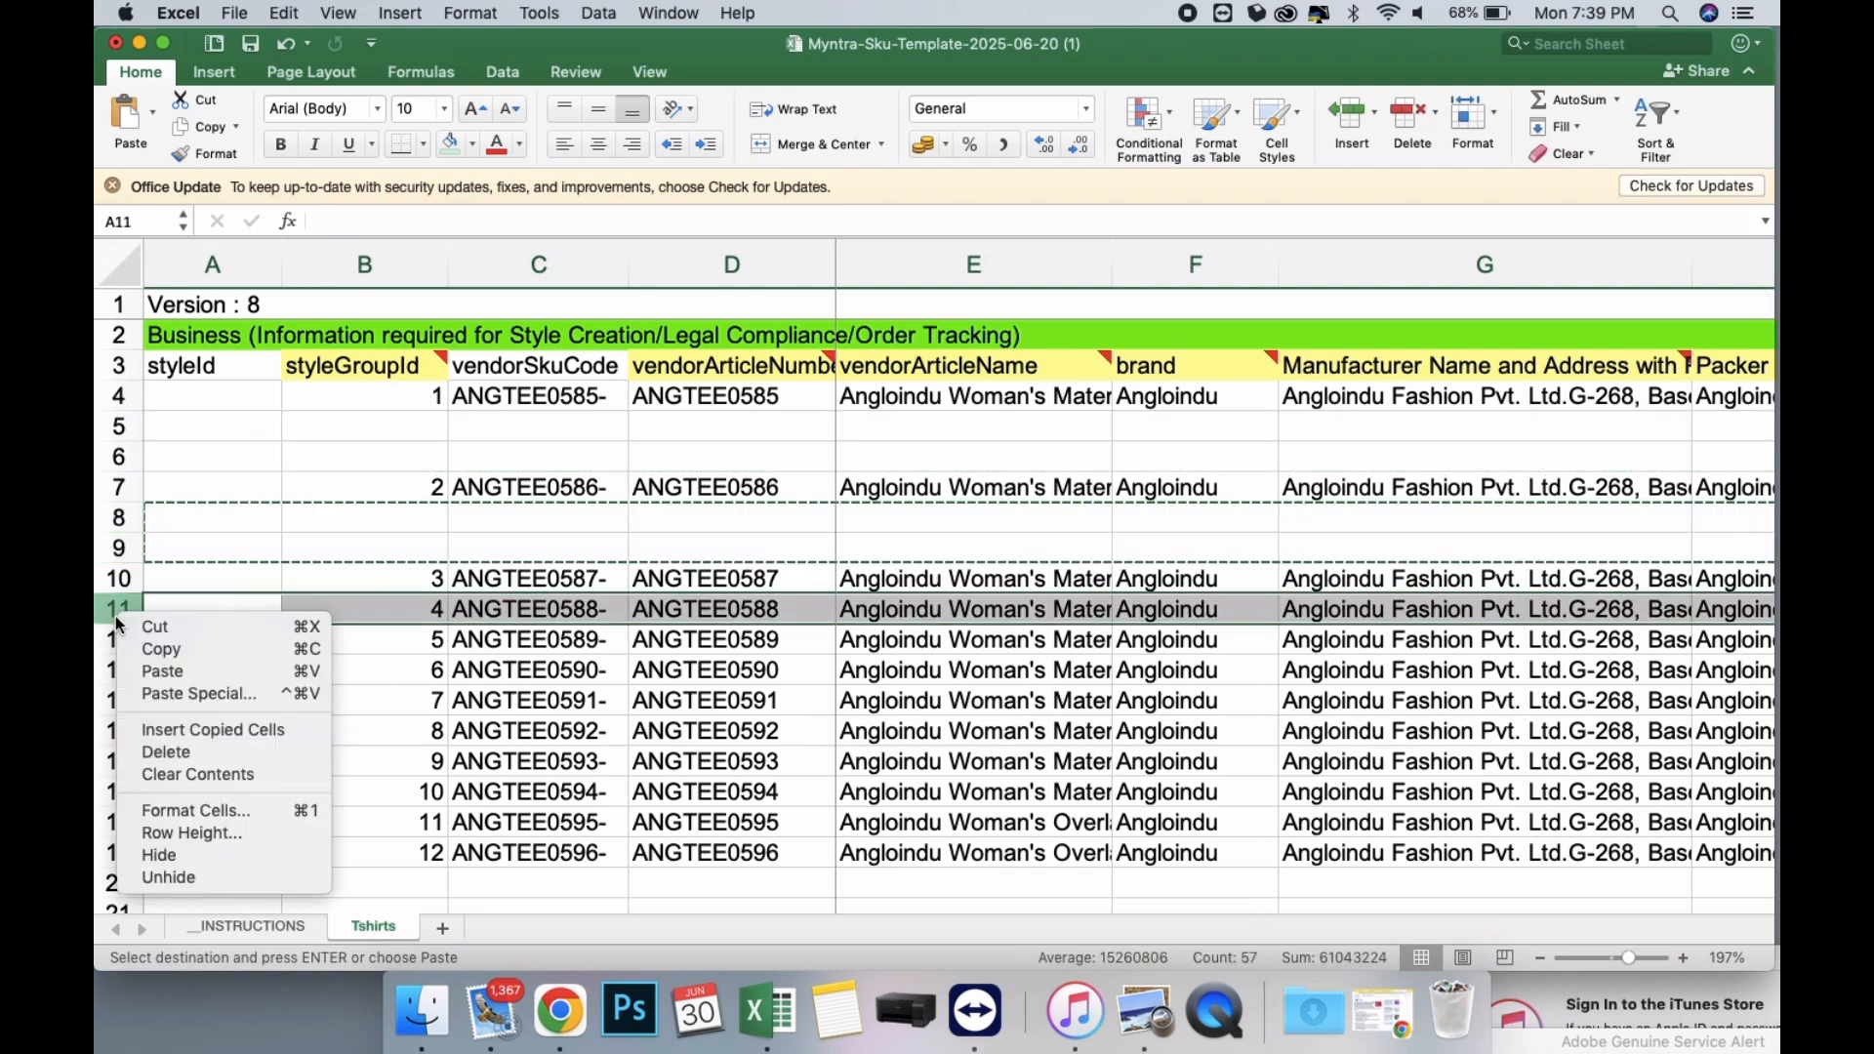
pyautogui.click(191, 728)
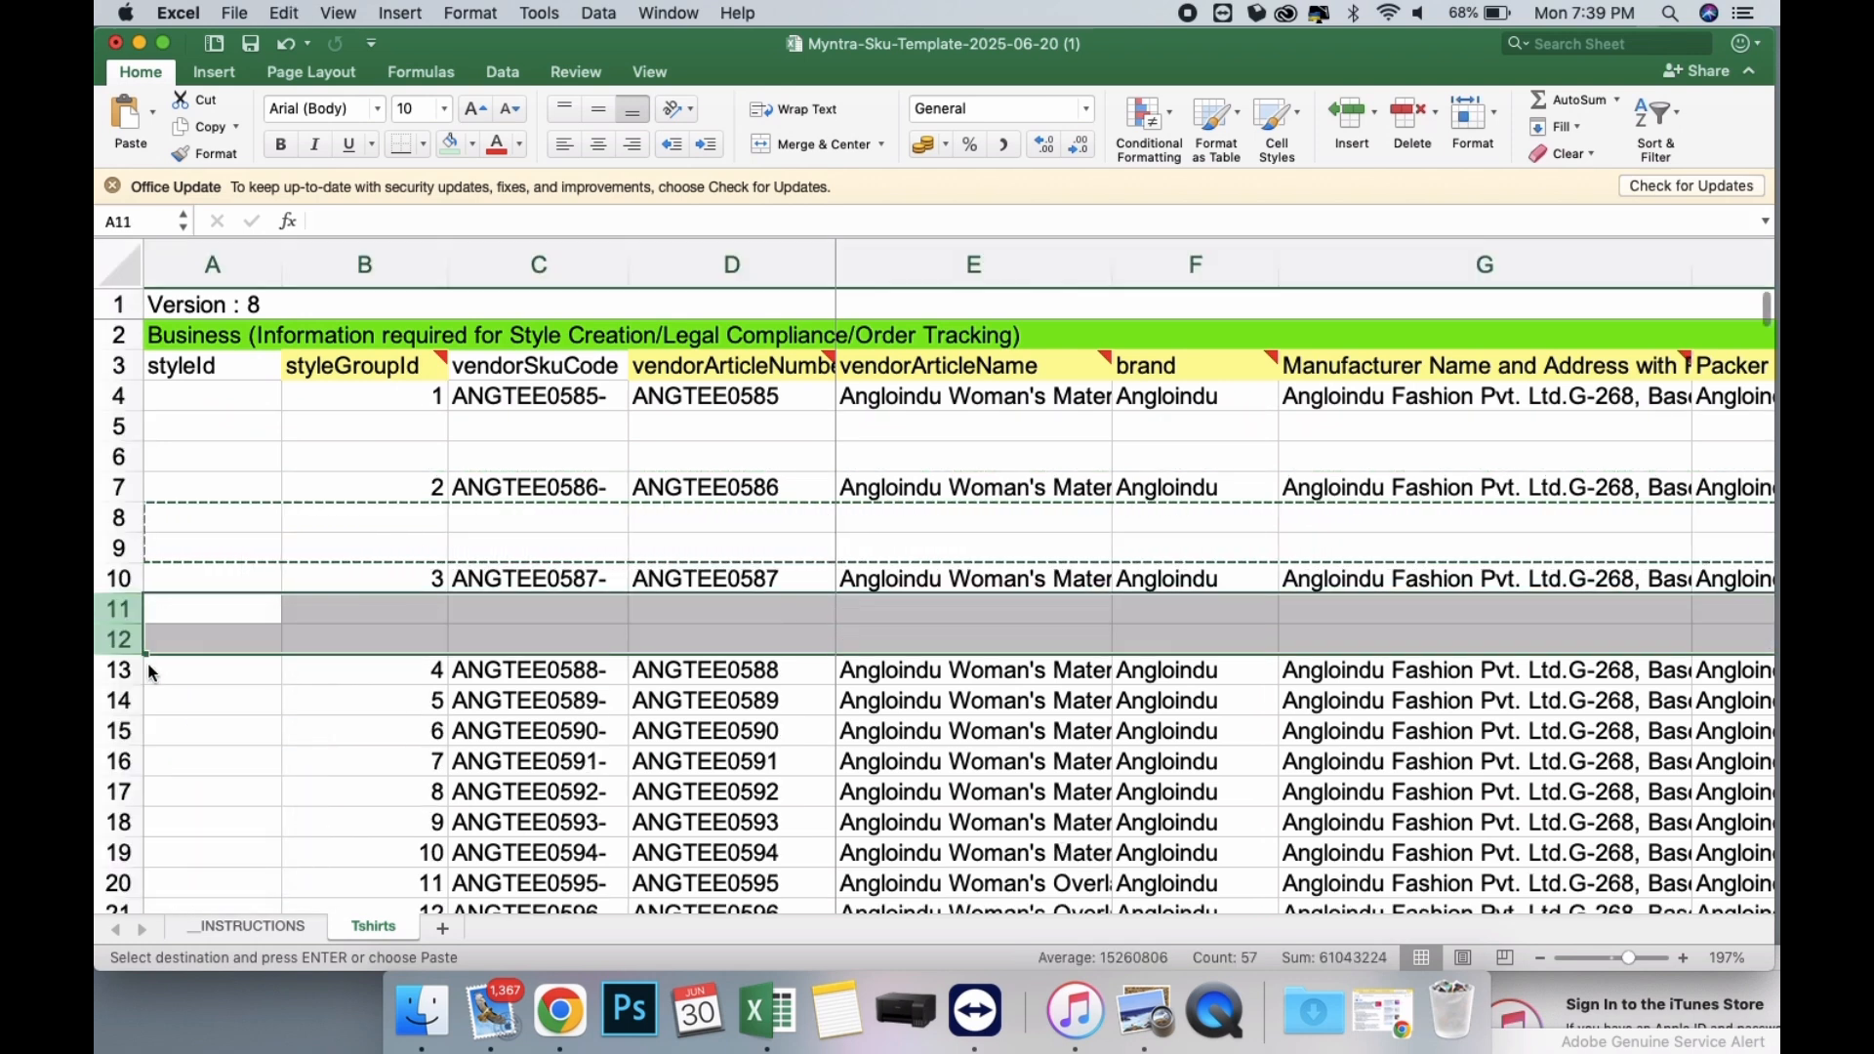
pyautogui.press('super+c')
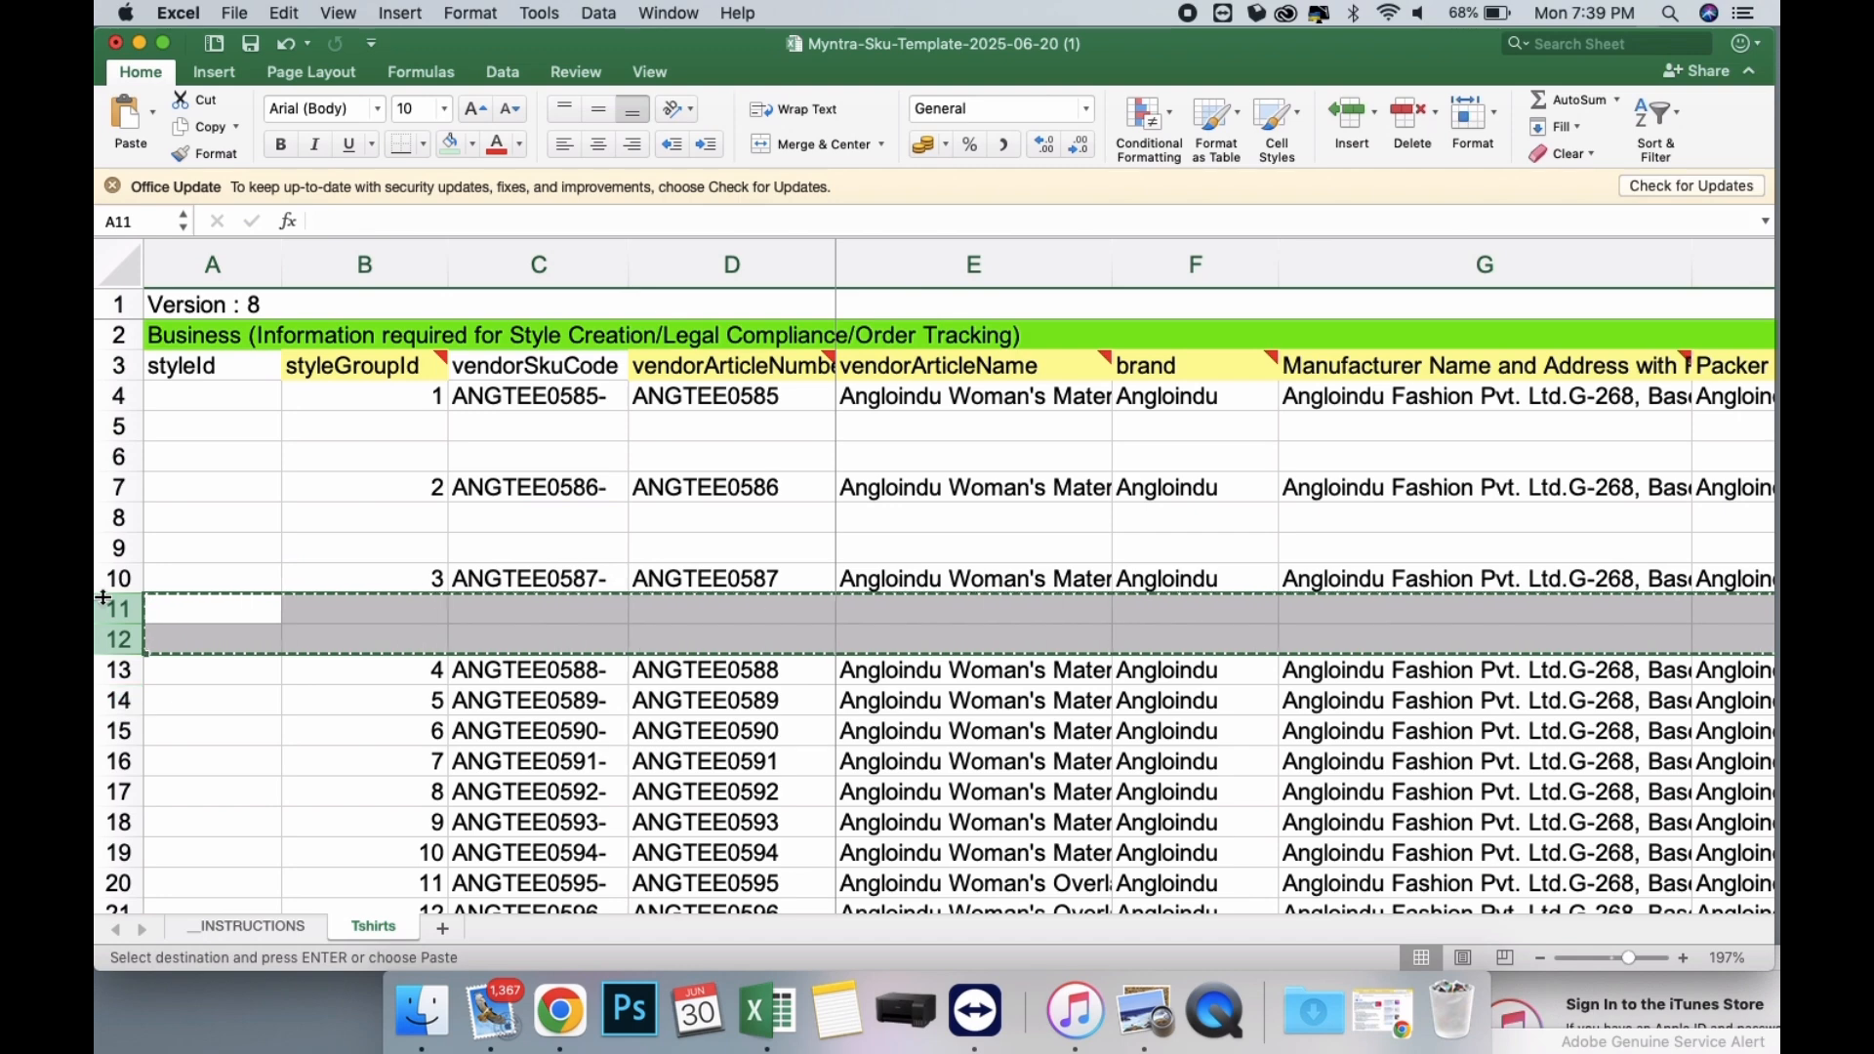
pyautogui.scroll(-5, 218, 558)
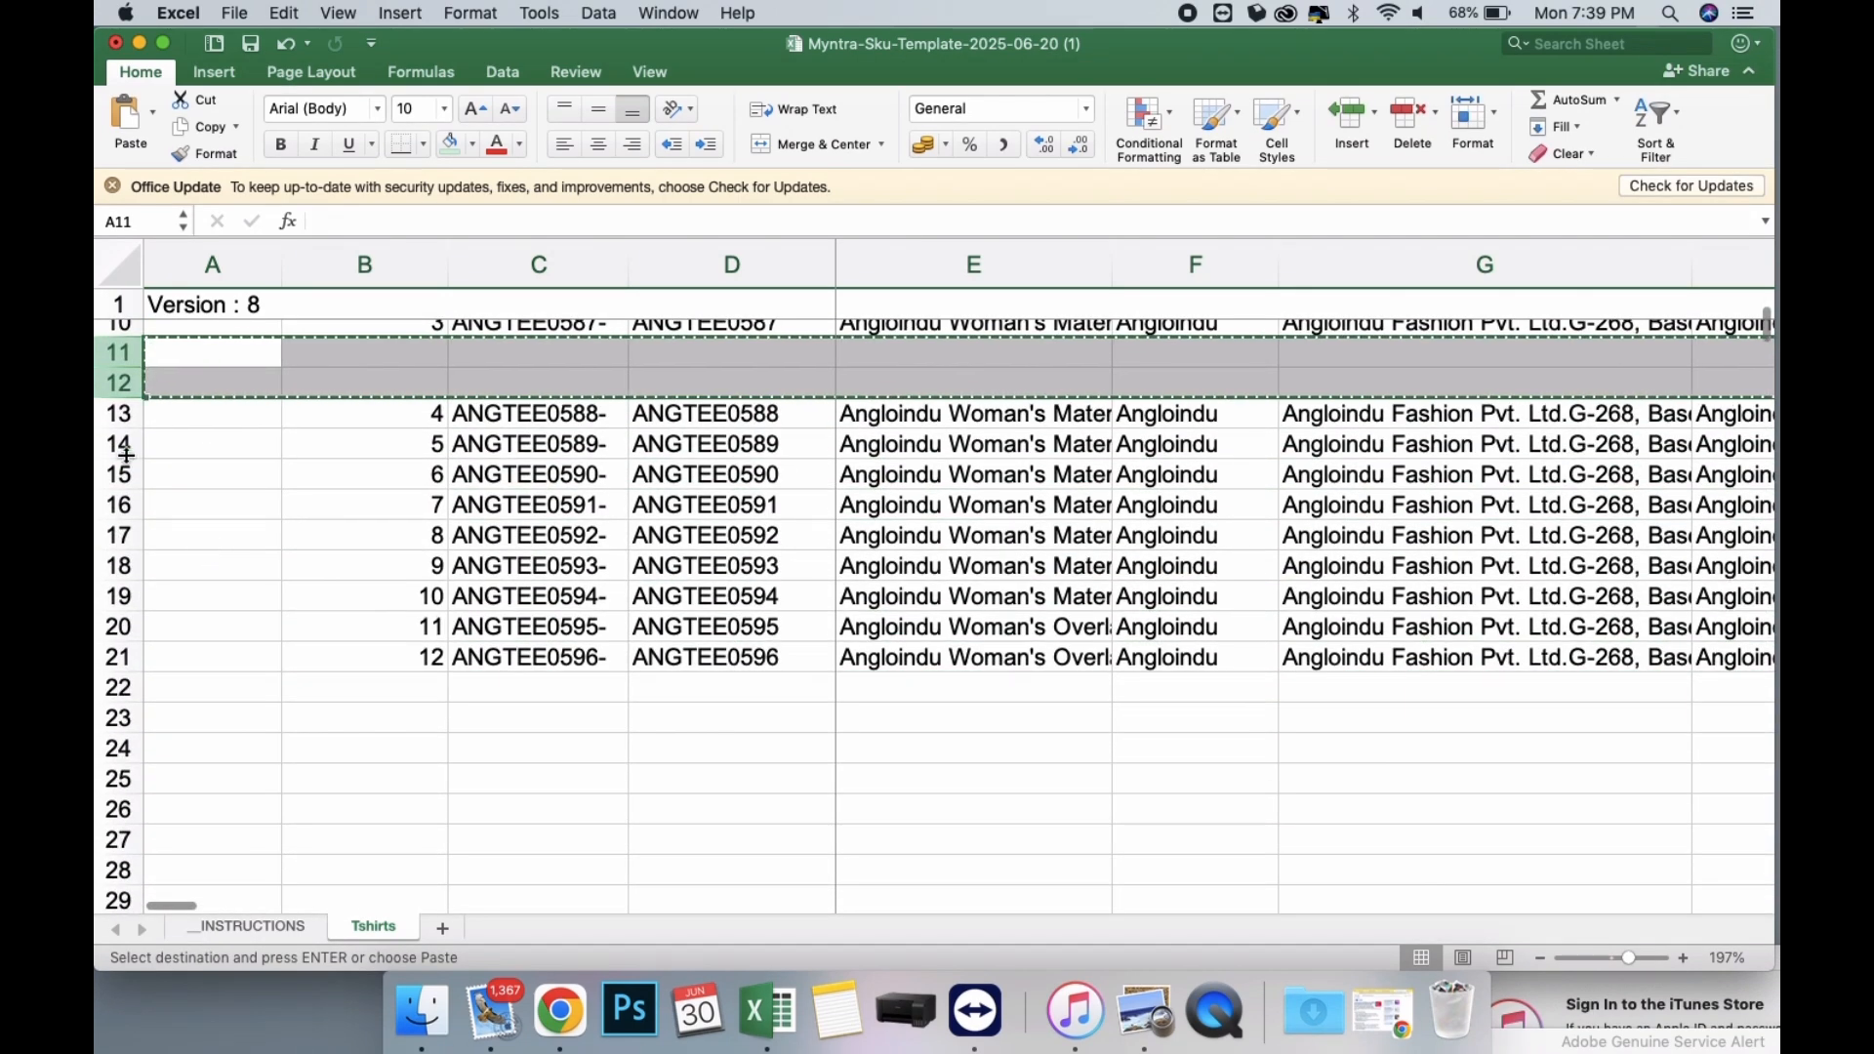
pyautogui.rightClick(125, 455)
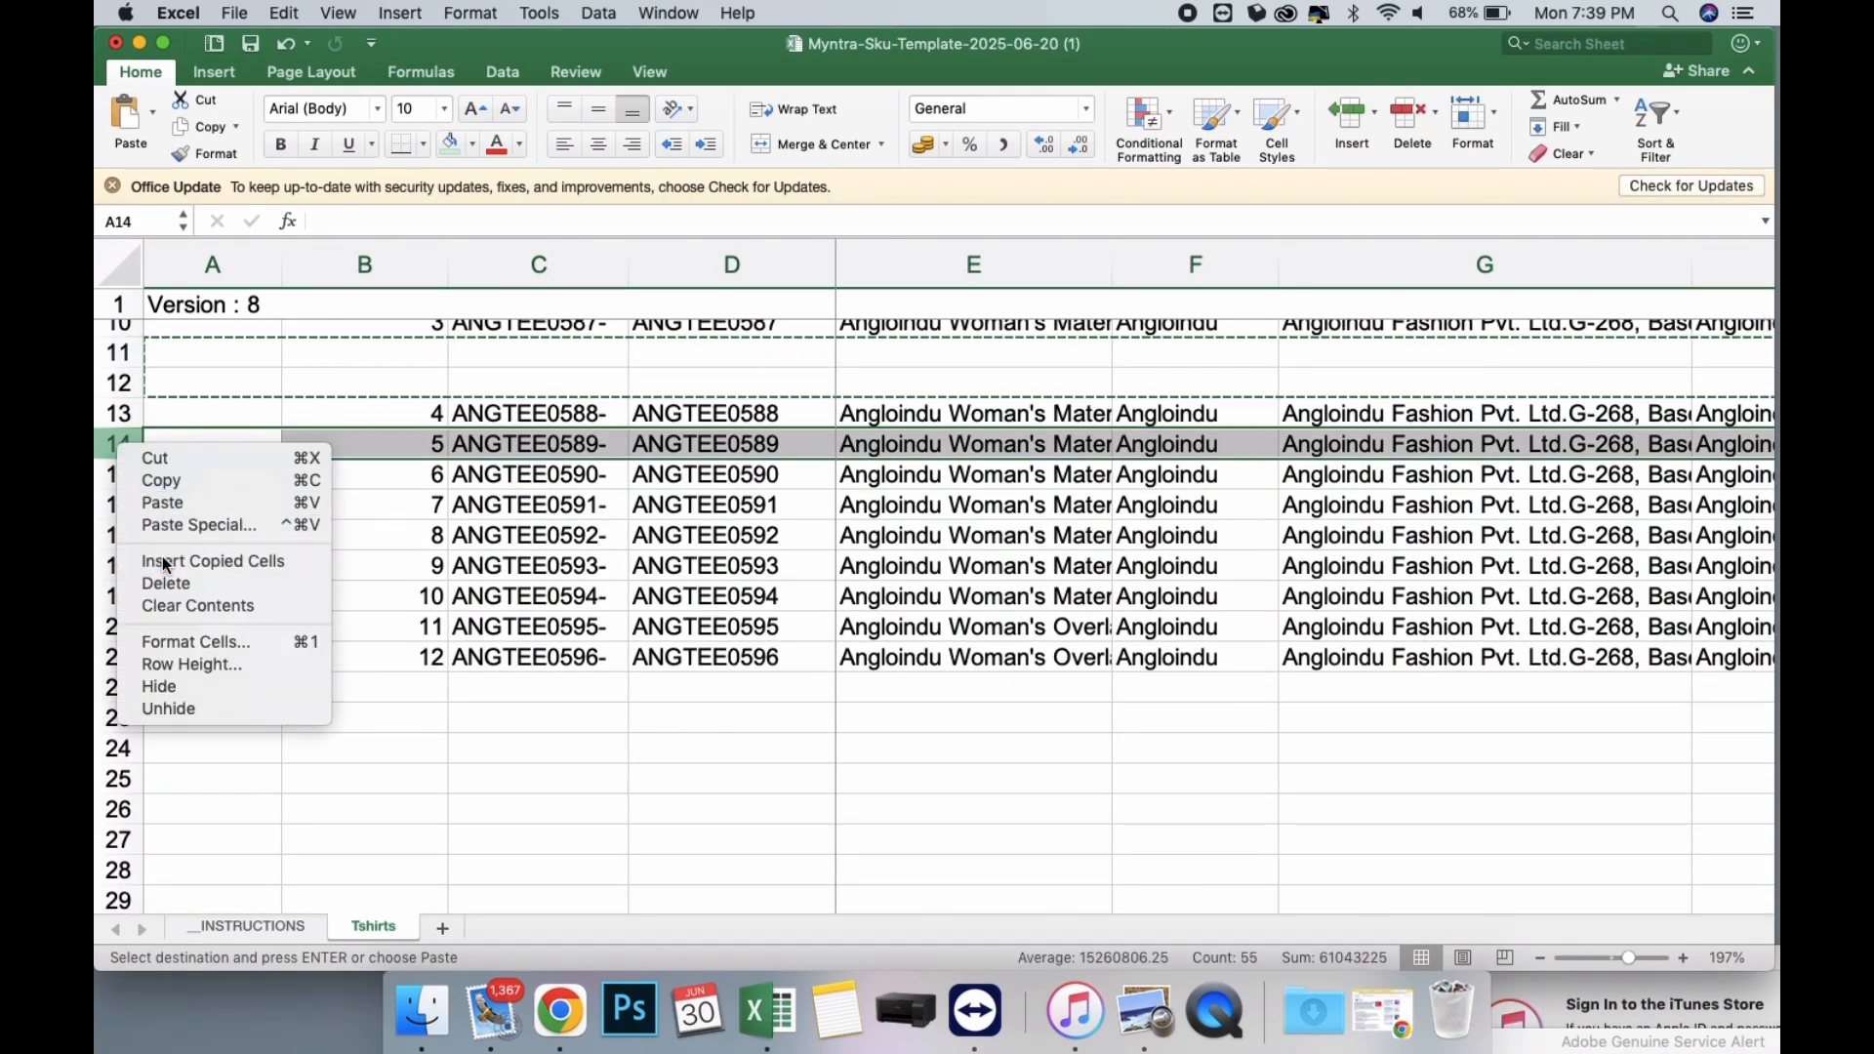
pyautogui.click(162, 560)
# Duplicate the ANGTEE0585 product row into blank rows 5 and 6.
pyautogui.scroll(5, 325, 494)
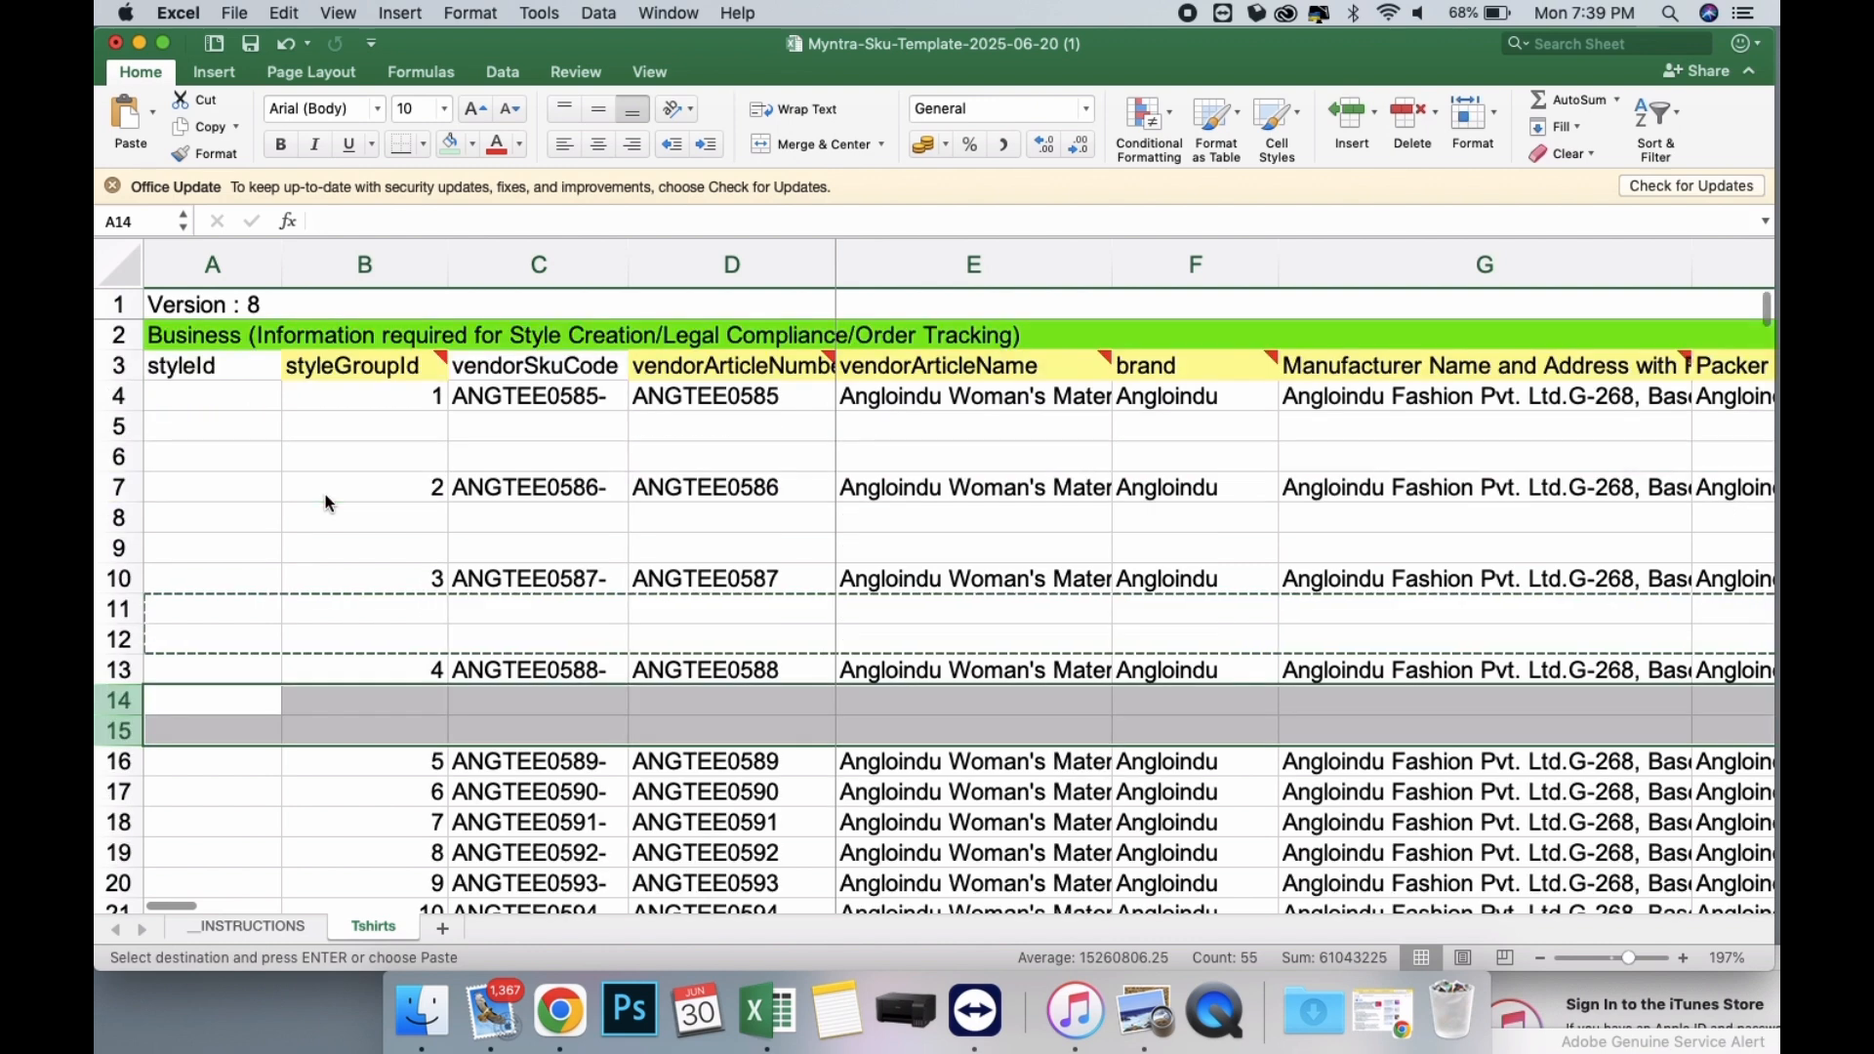
pyautogui.click(120, 398)
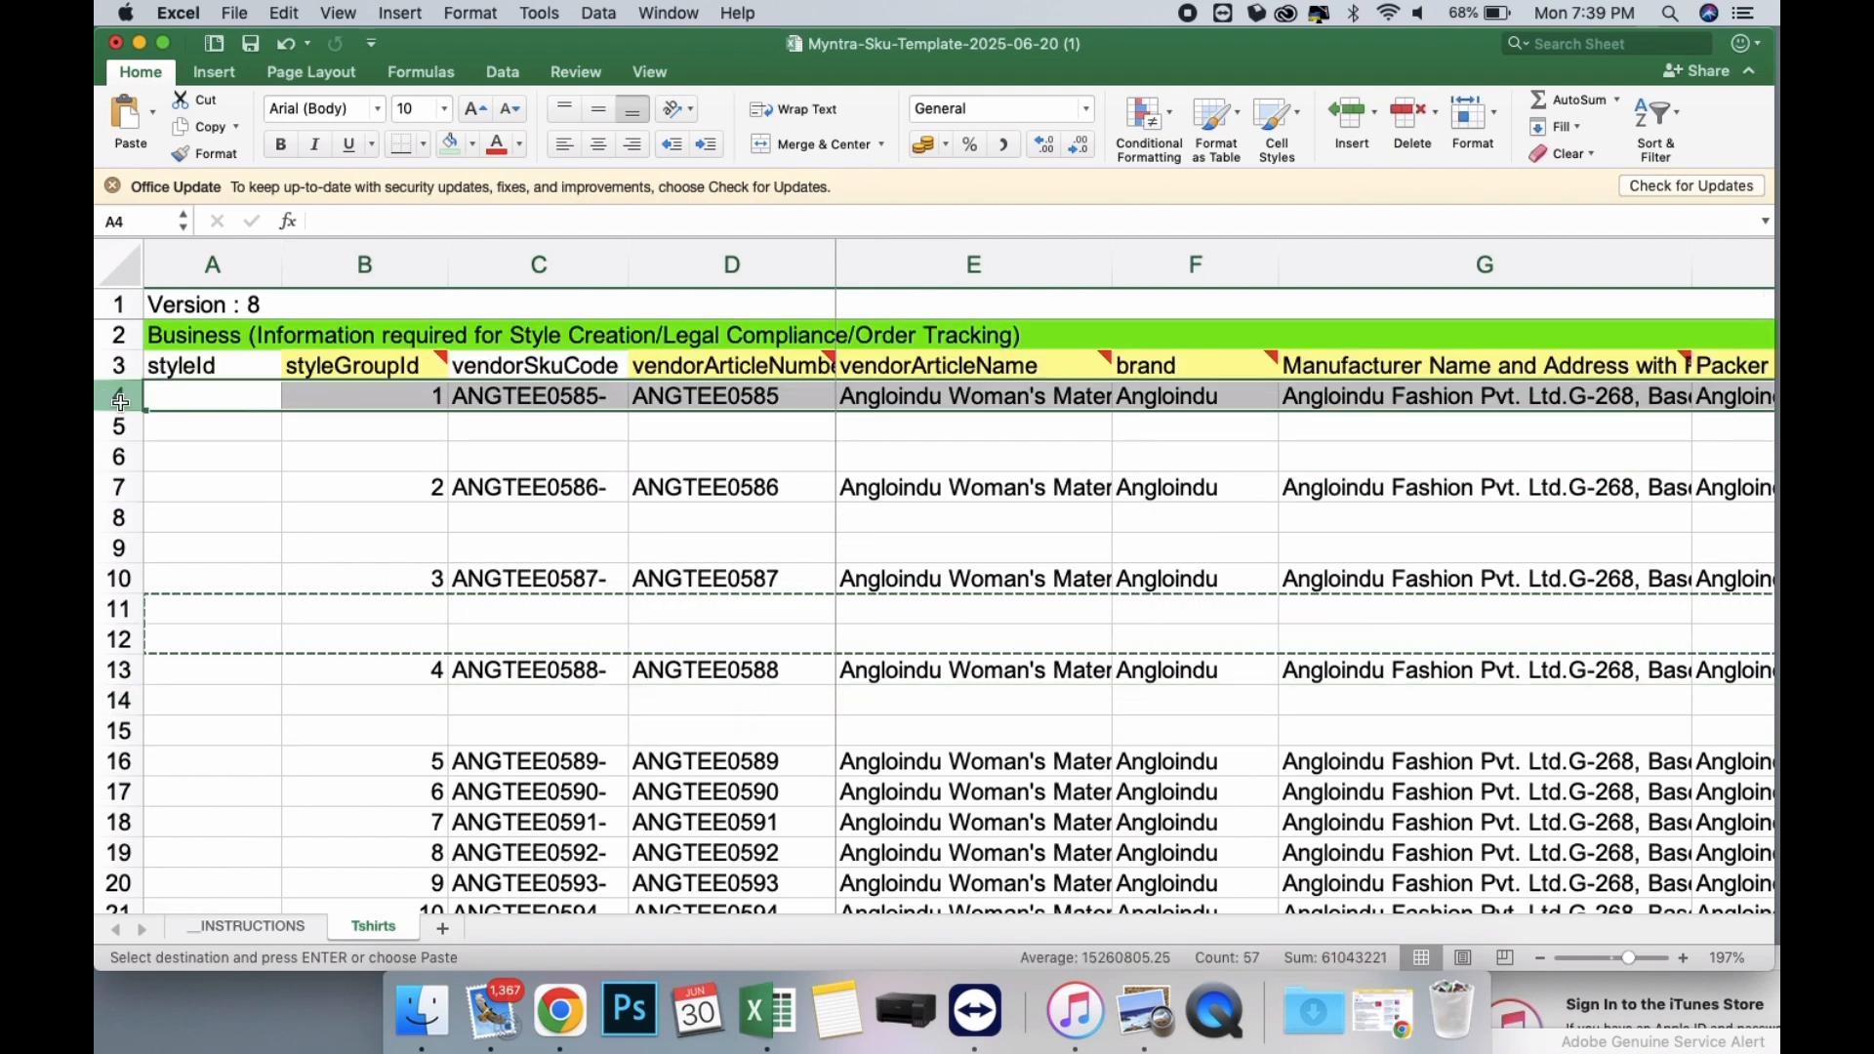
pyautogui.press('super+c')
pyautogui.moveTo(120, 426); pyautogui.dragTo(122, 459)
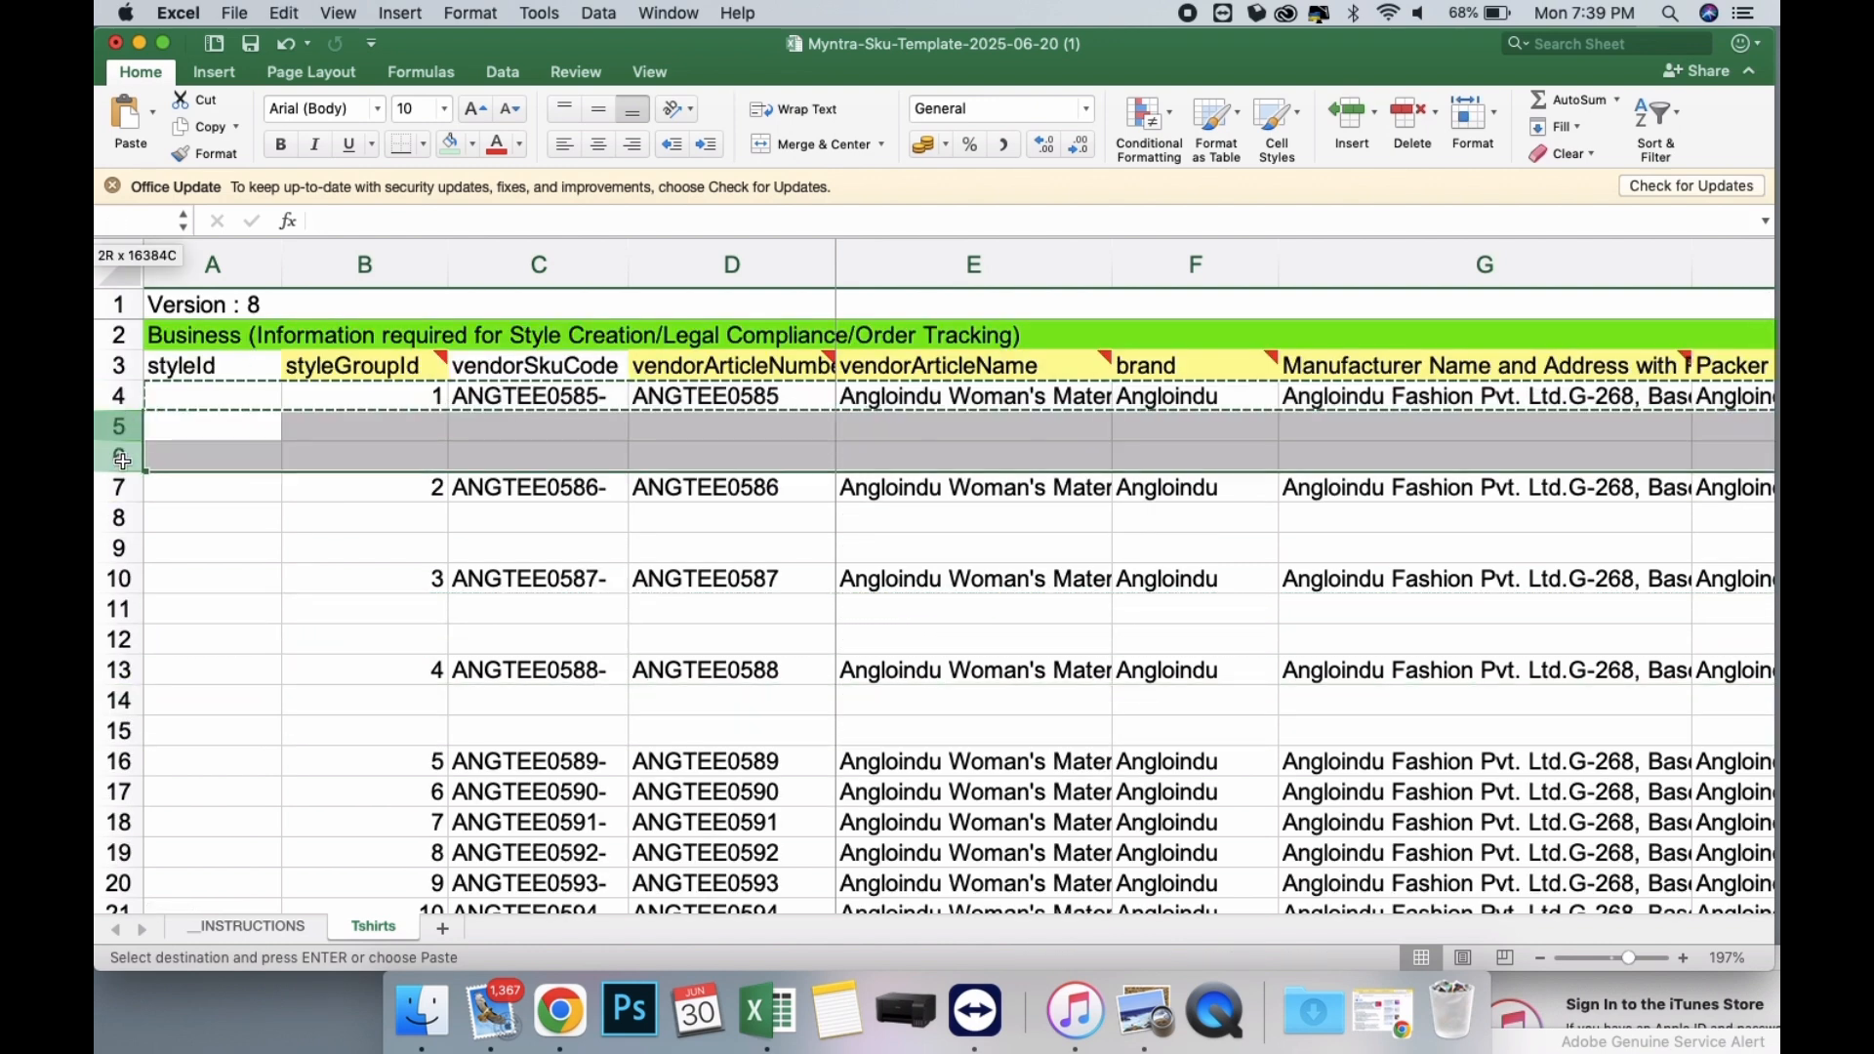
pyautogui.press('super+v')
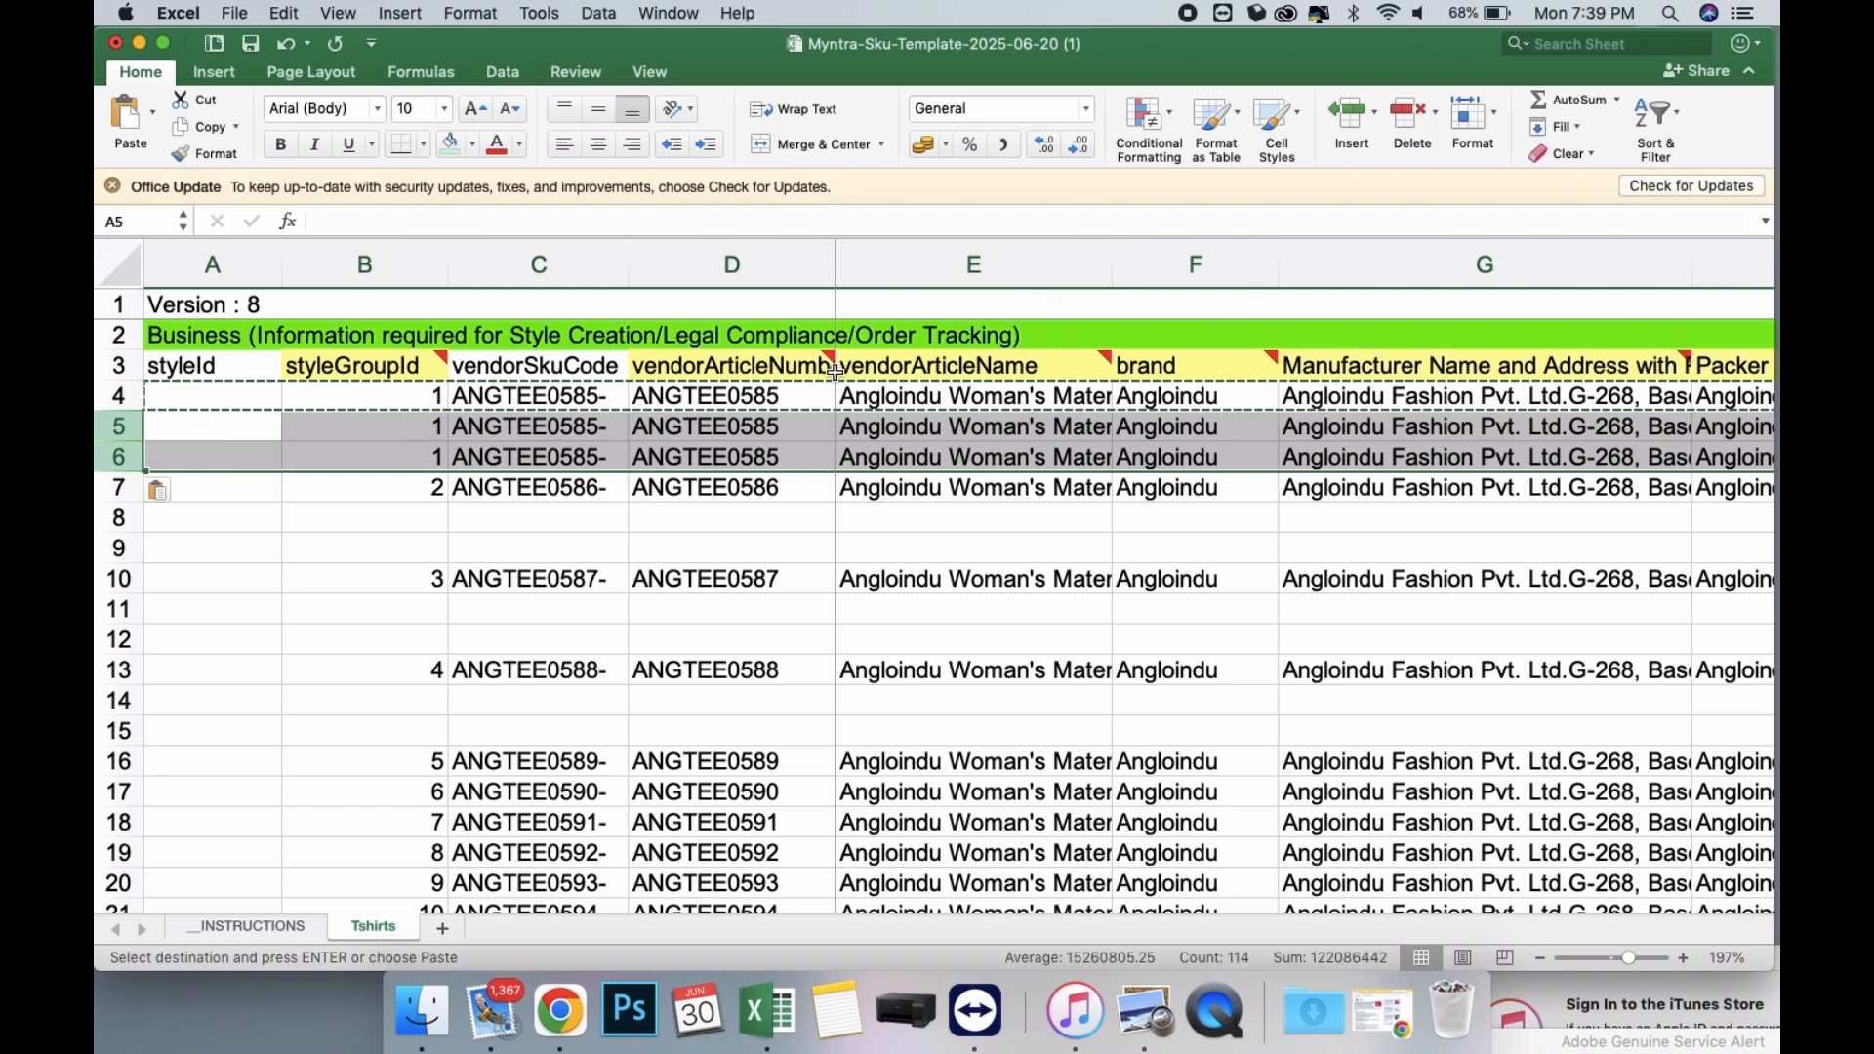
# Duplicate the ANGTEE0586 product row into blank rows 8 and 9.
pyautogui.click(120, 488)
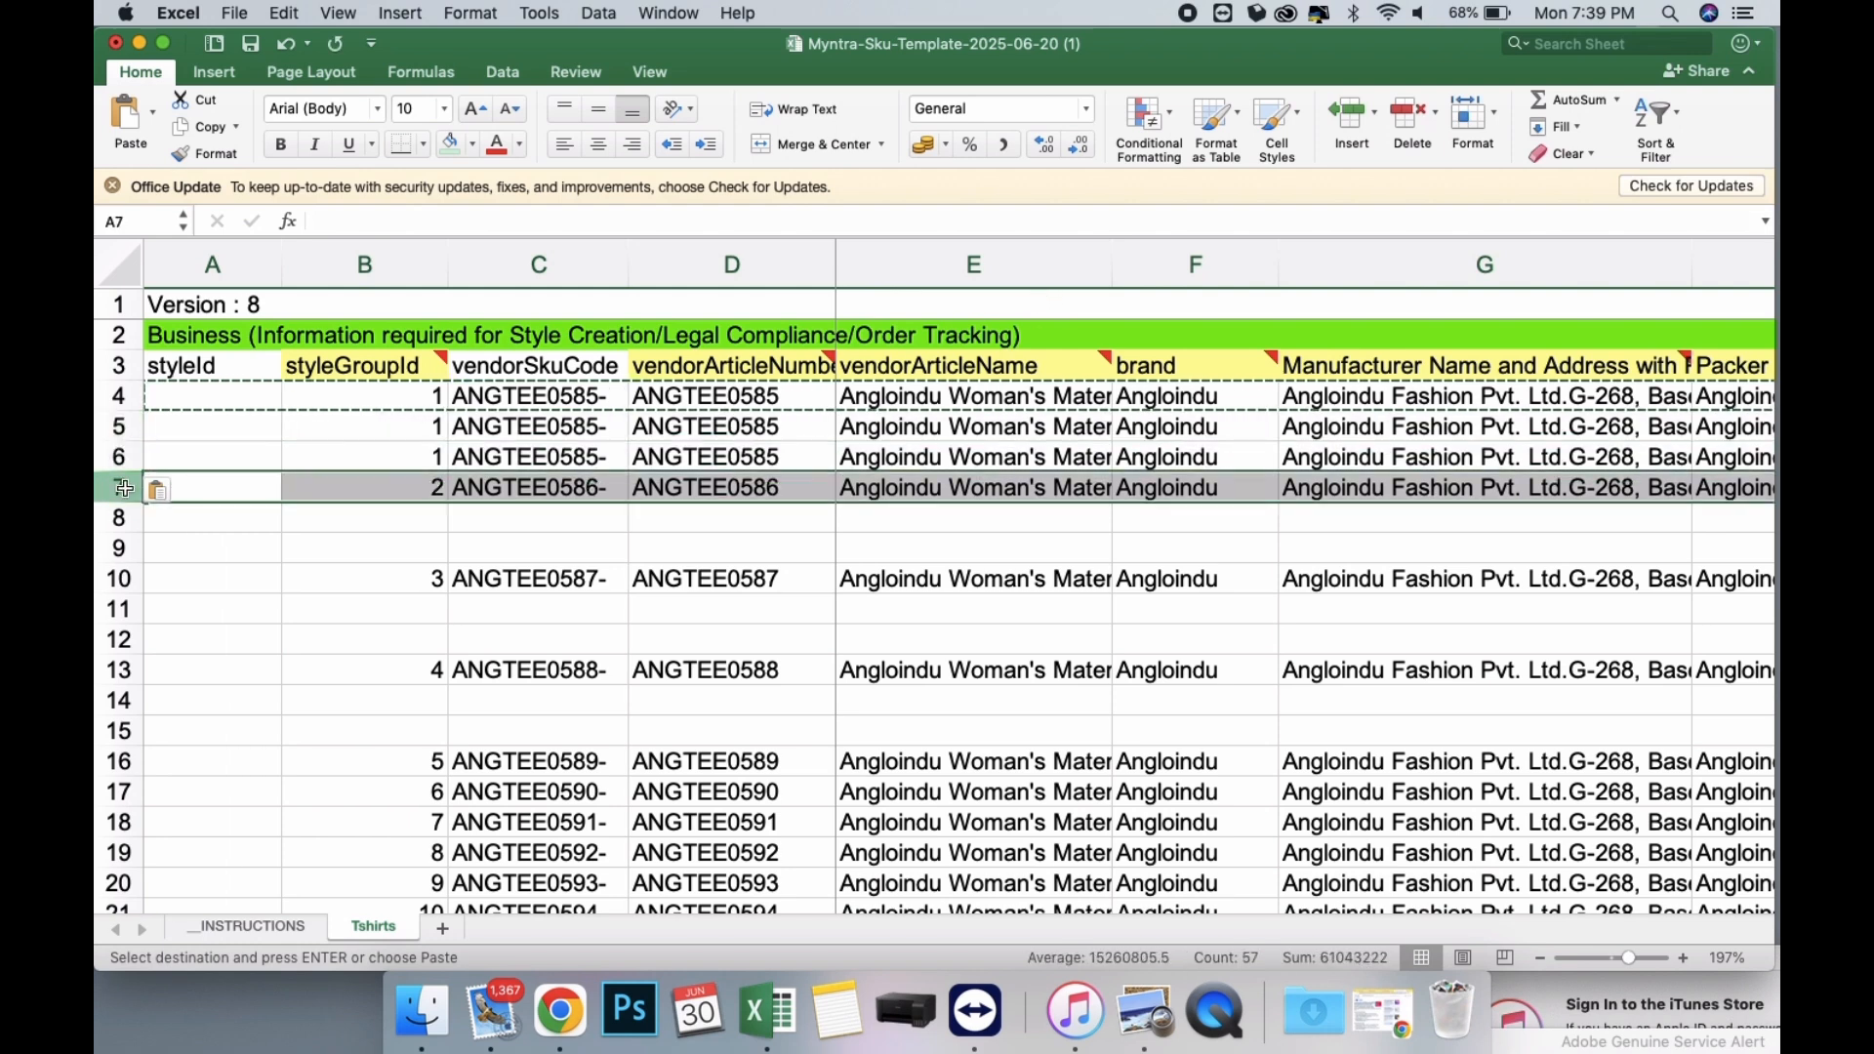
pyautogui.press('super+c')
pyautogui.click(121, 517)
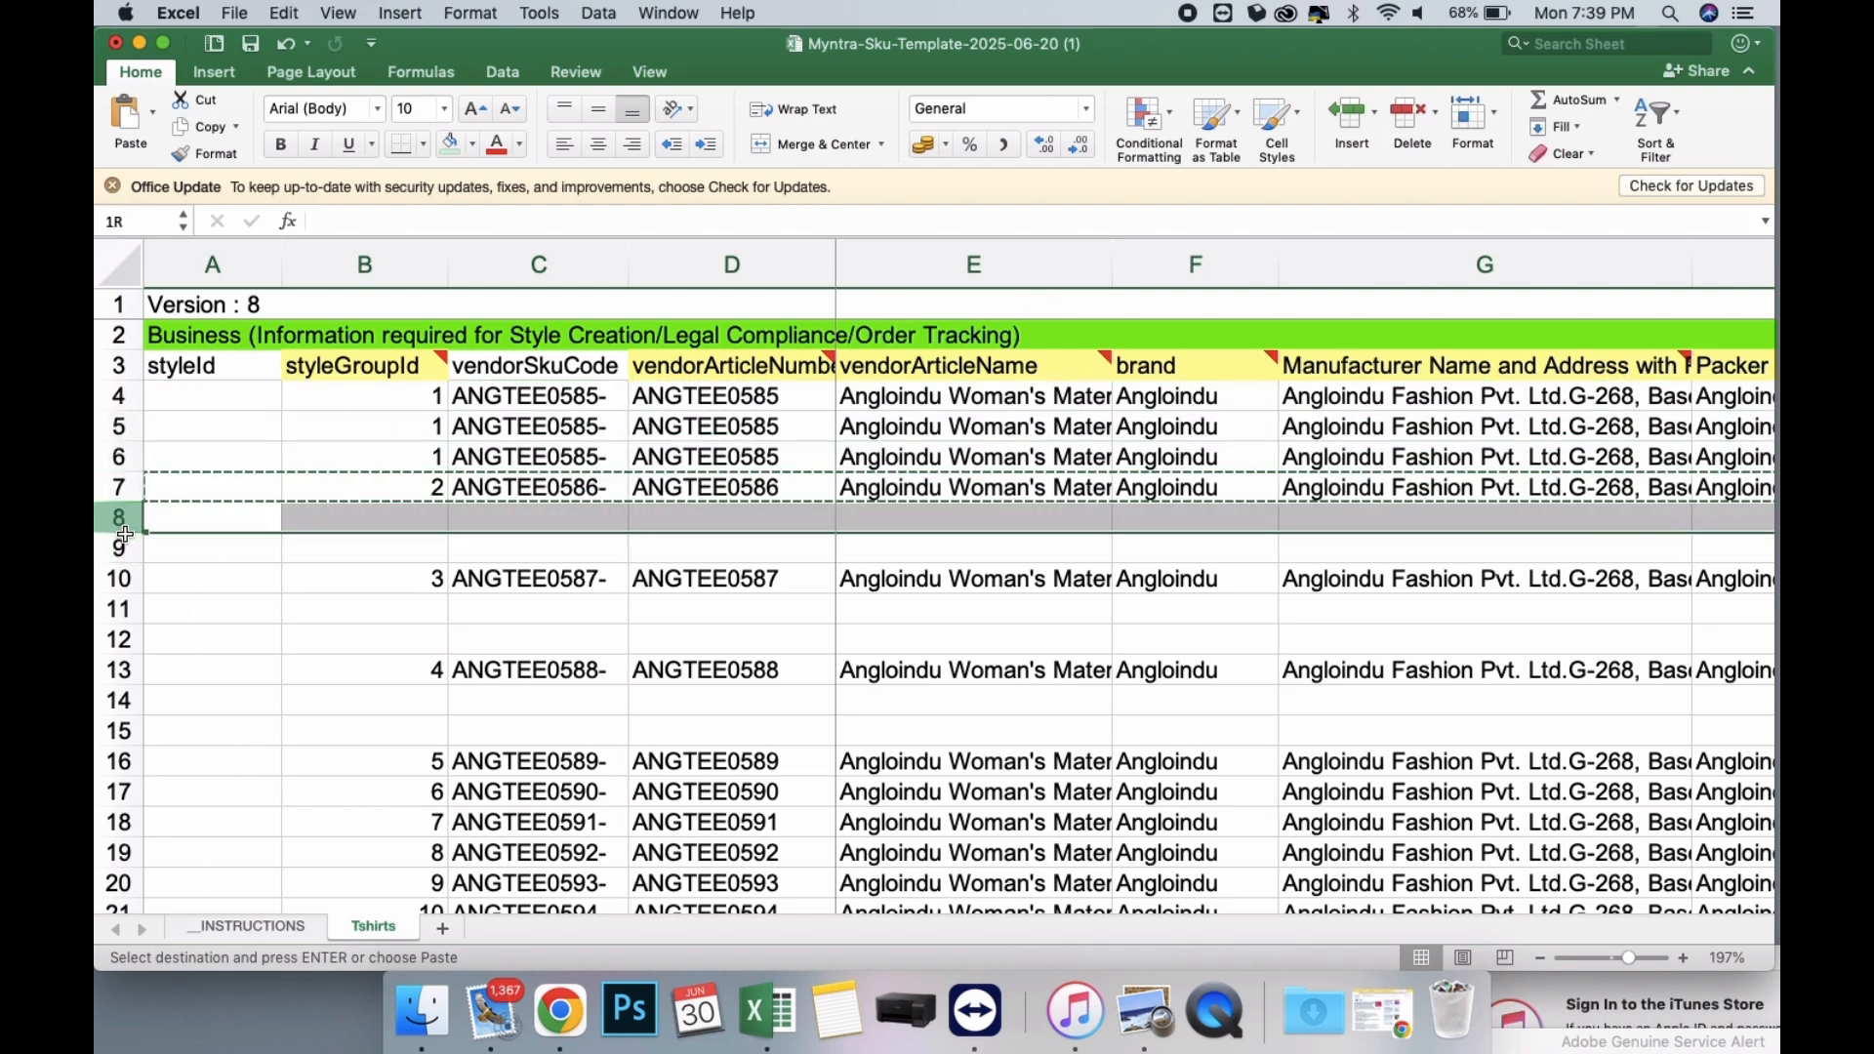
pyautogui.moveTo(124, 534); pyautogui.dragTo(122, 550)
pyautogui.press('super+v')
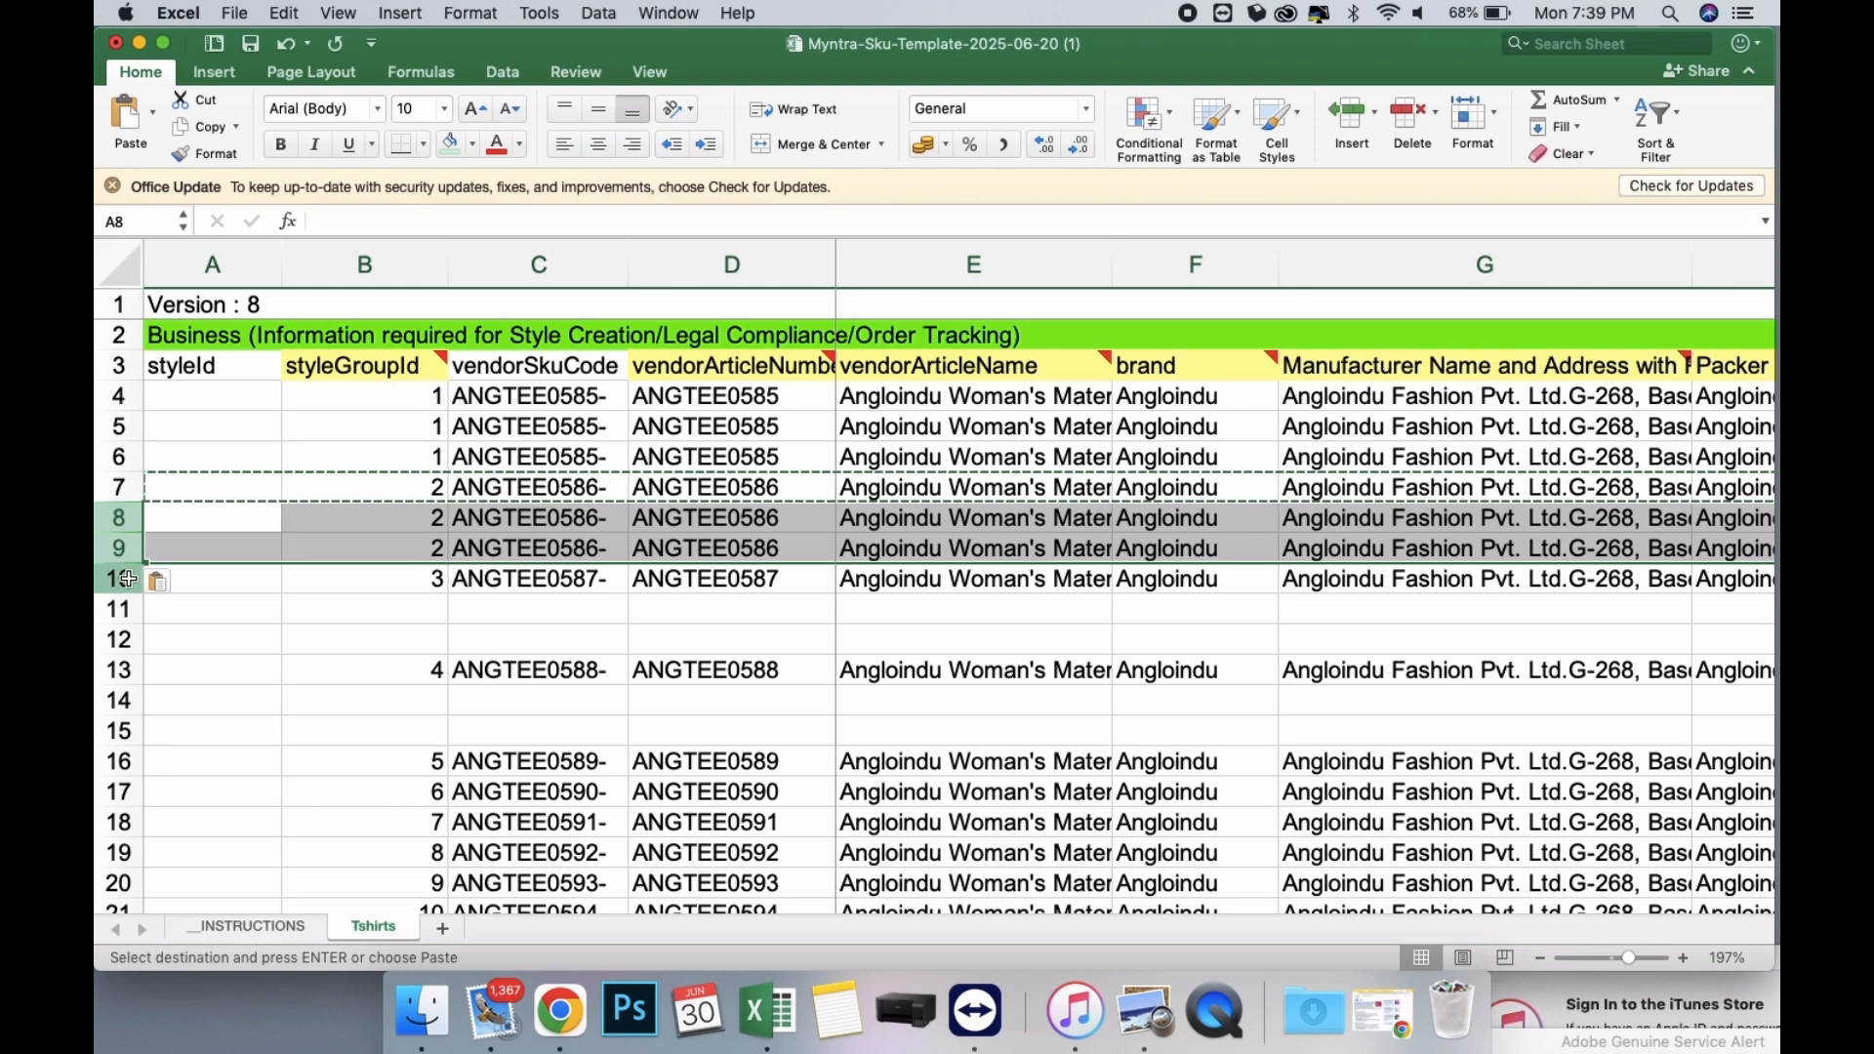
# Duplicate the ANGTEE0587 product row into blank rows 11 and 12.
pyautogui.click(121, 579)
pyautogui.press('super+c')
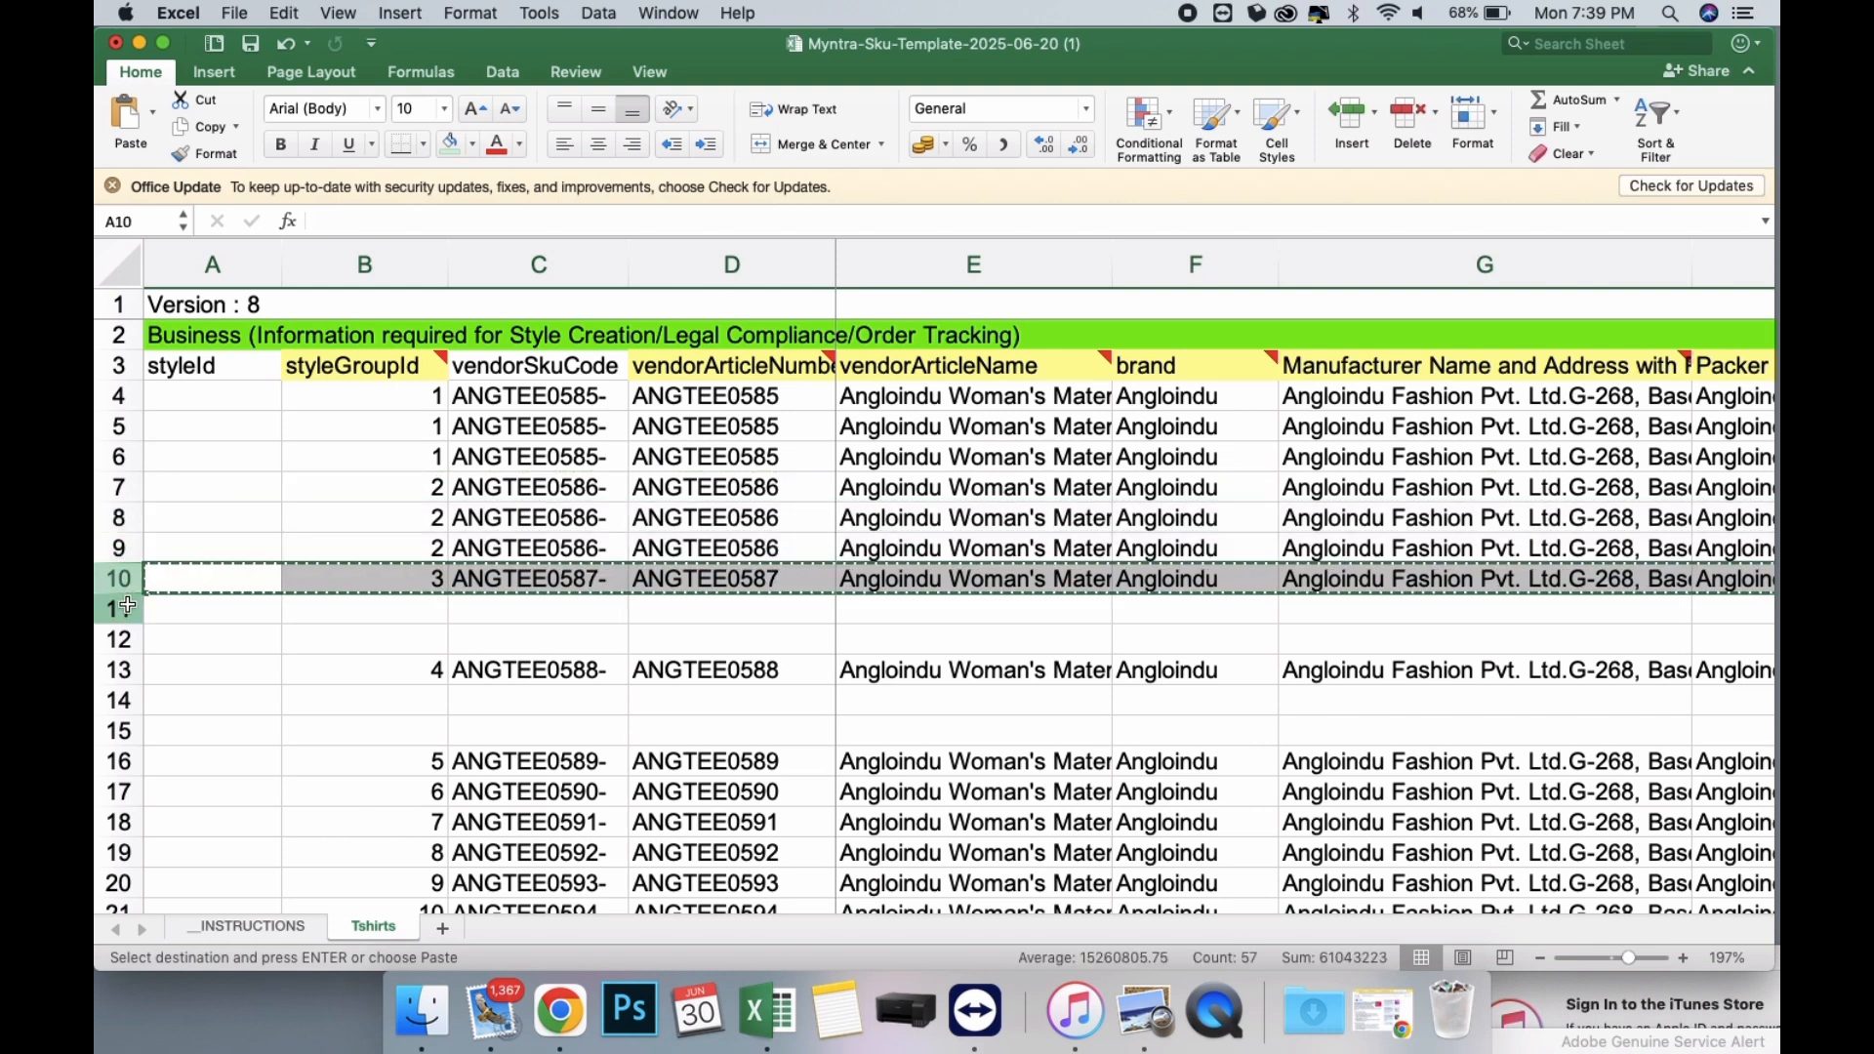
pyautogui.moveTo(126, 606); pyautogui.dragTo(127, 633)
pyautogui.press('super+v')
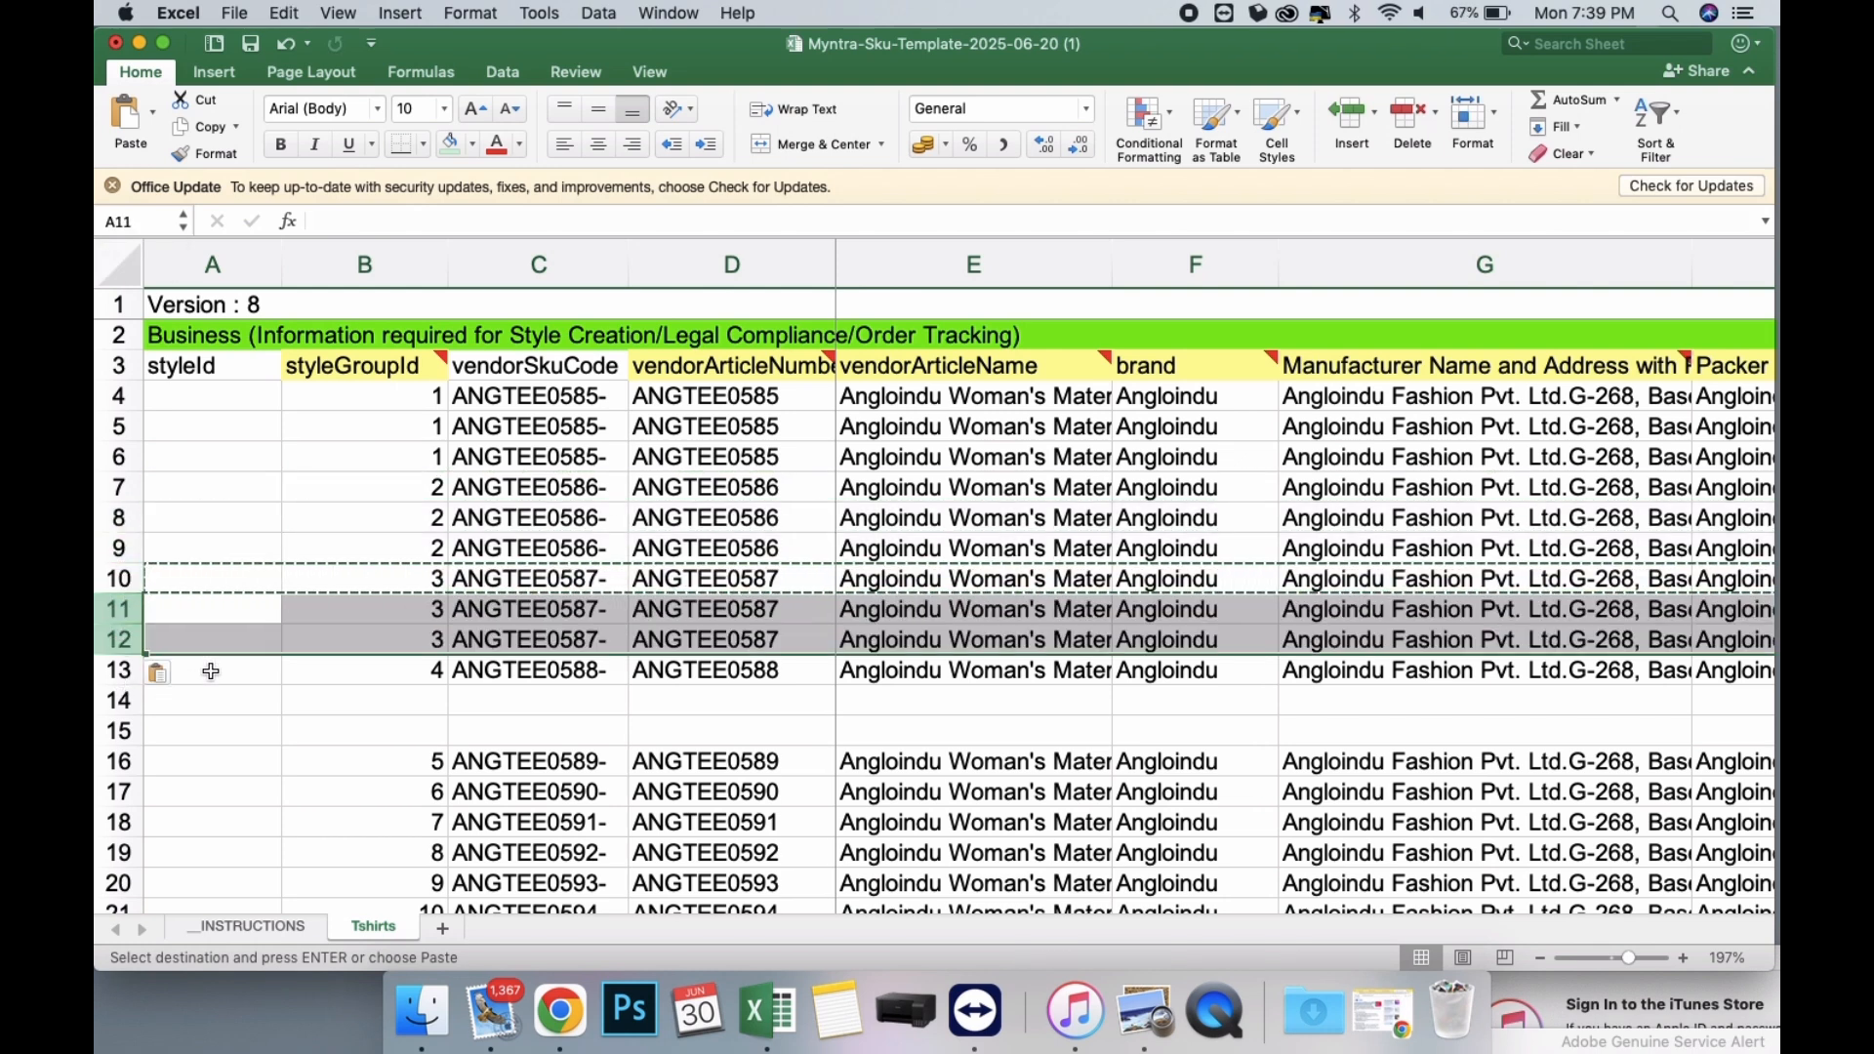
# Complete the three ANGTEE0585 vendorSkuCode values in C4:C6 with the size suffixes L, XL and XXL.
pyautogui.click(605, 393)
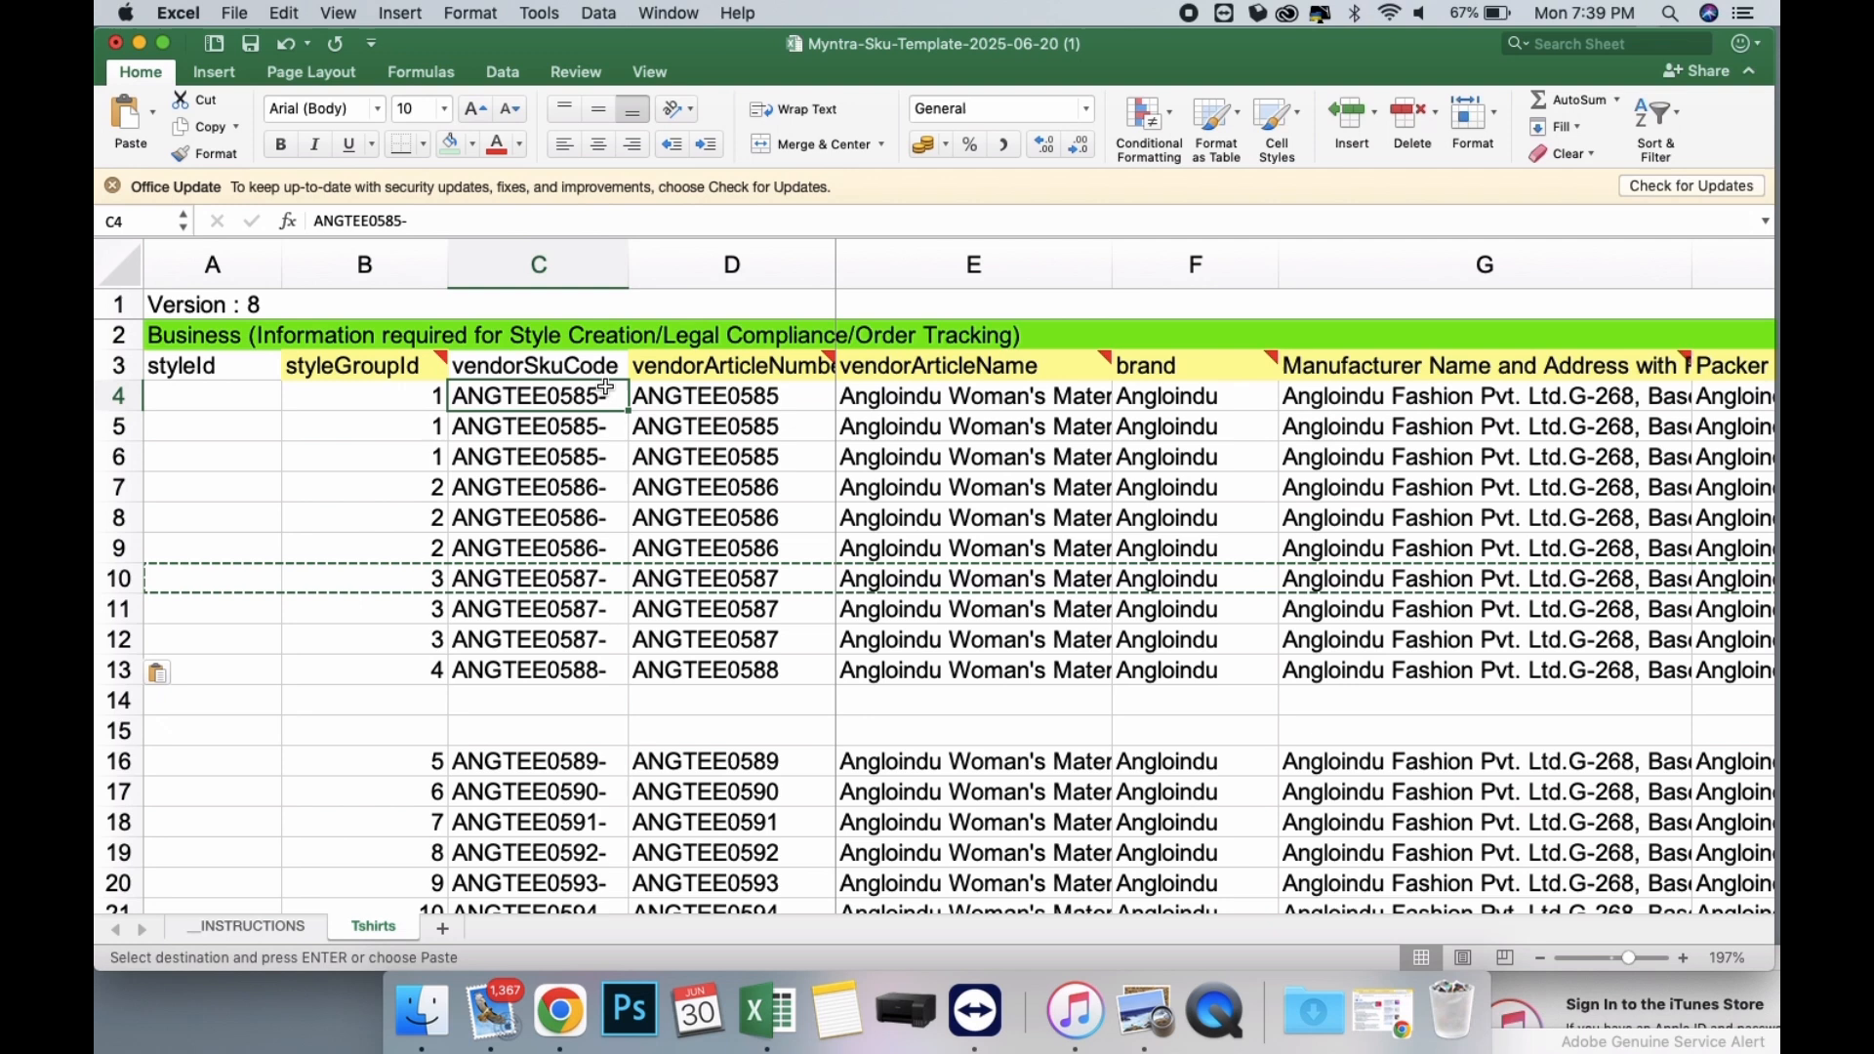
pyautogui.click(536, 222)
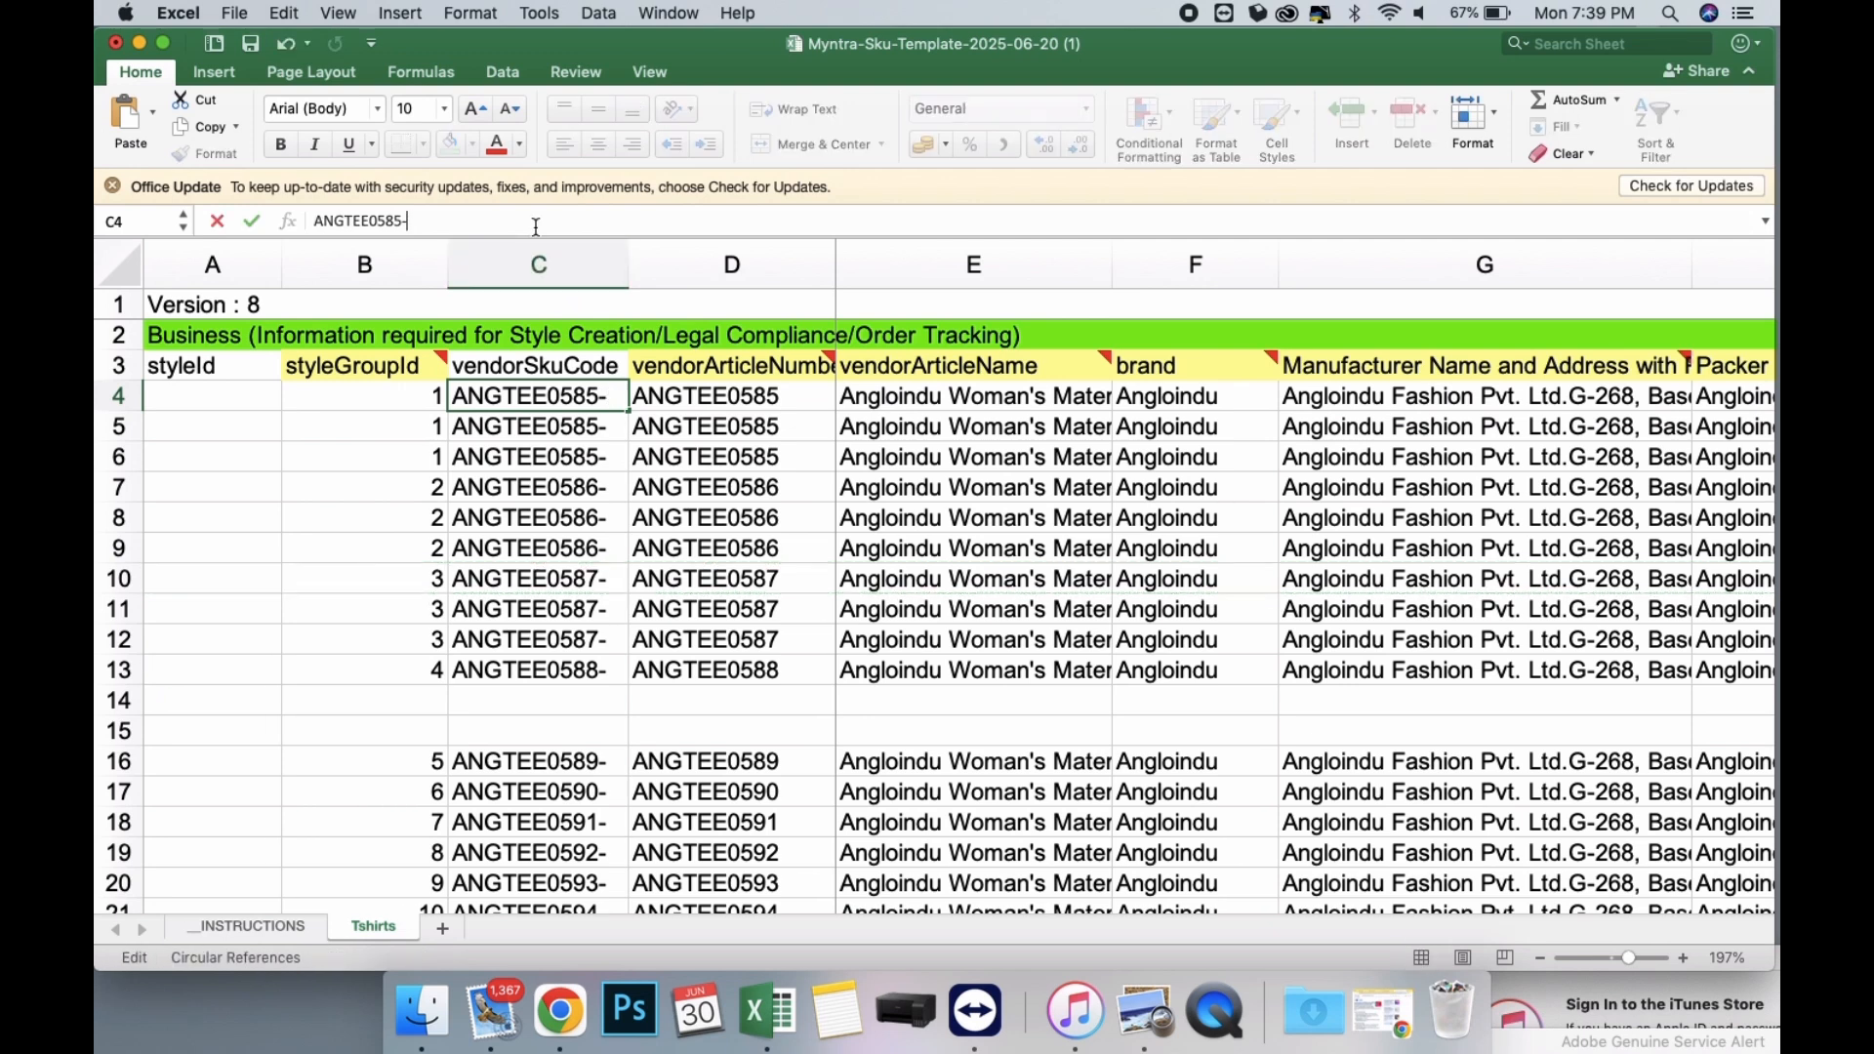
pyautogui.press('Return')
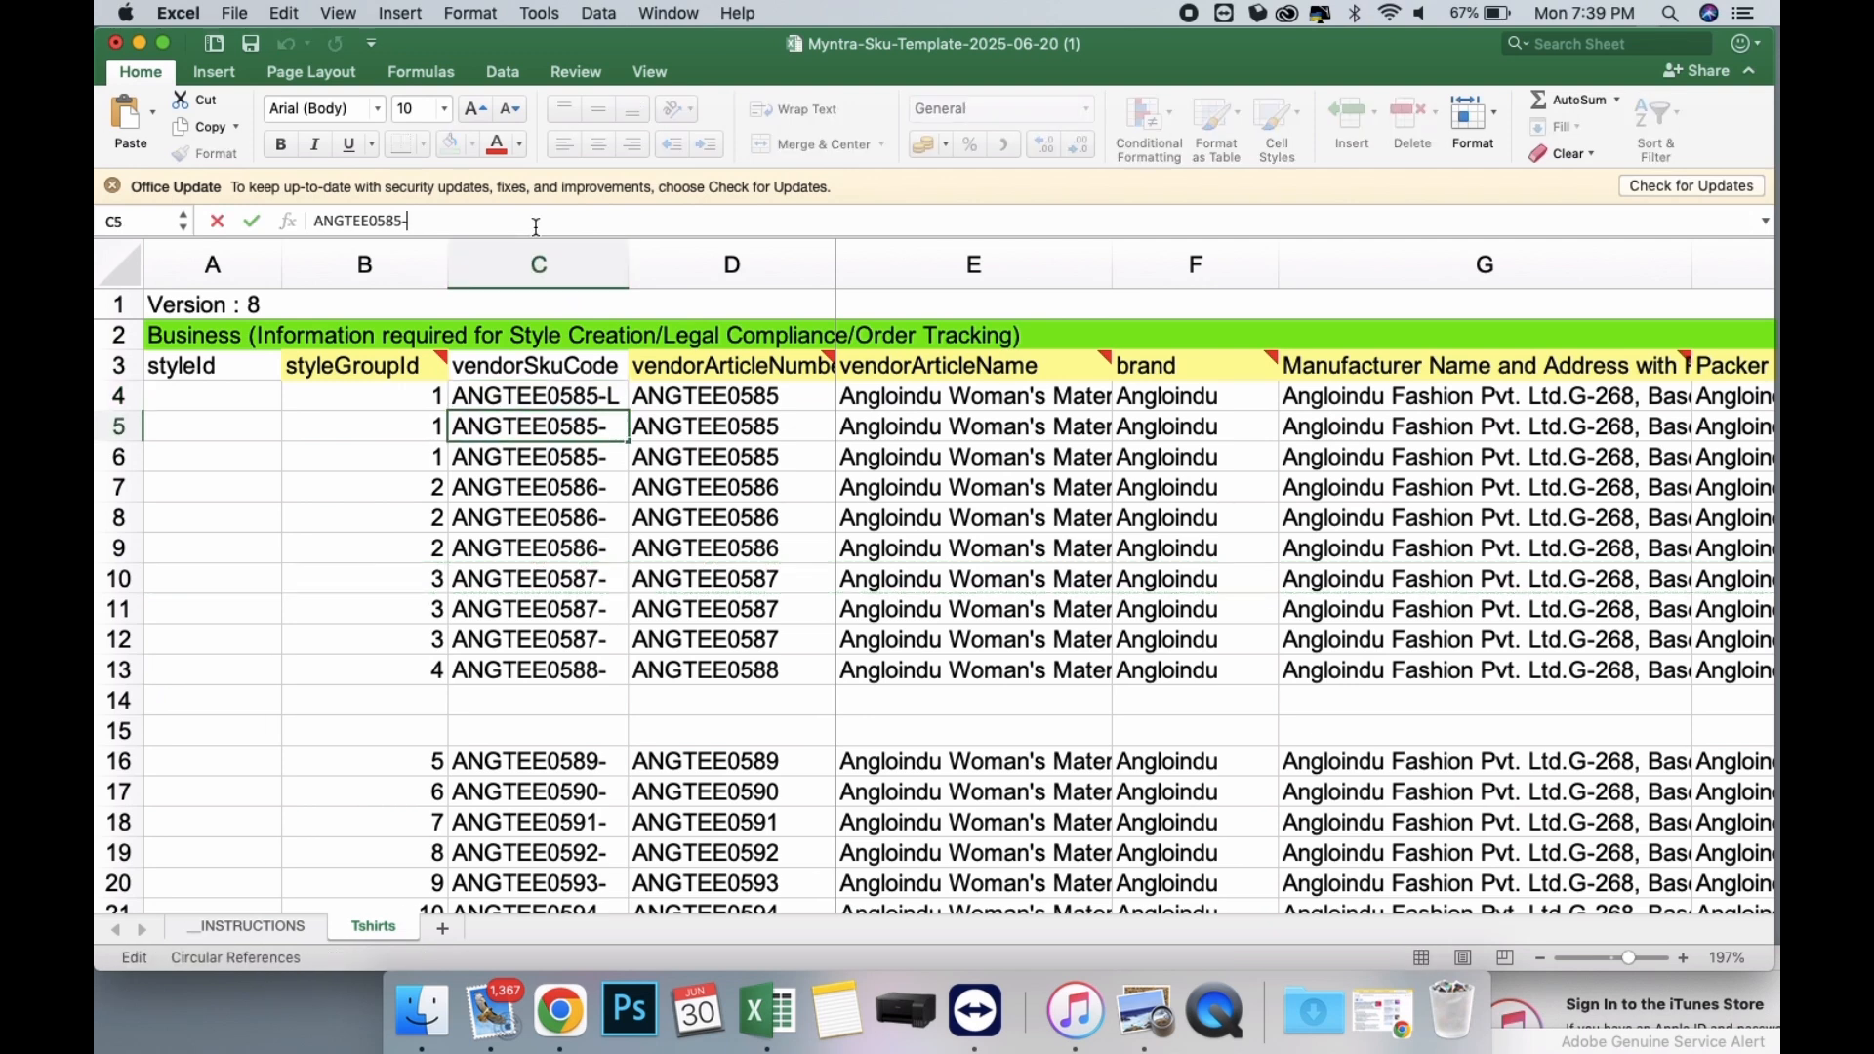
pyautogui.write('XL')
pyautogui.press('Return')
pyautogui.click(536, 222)
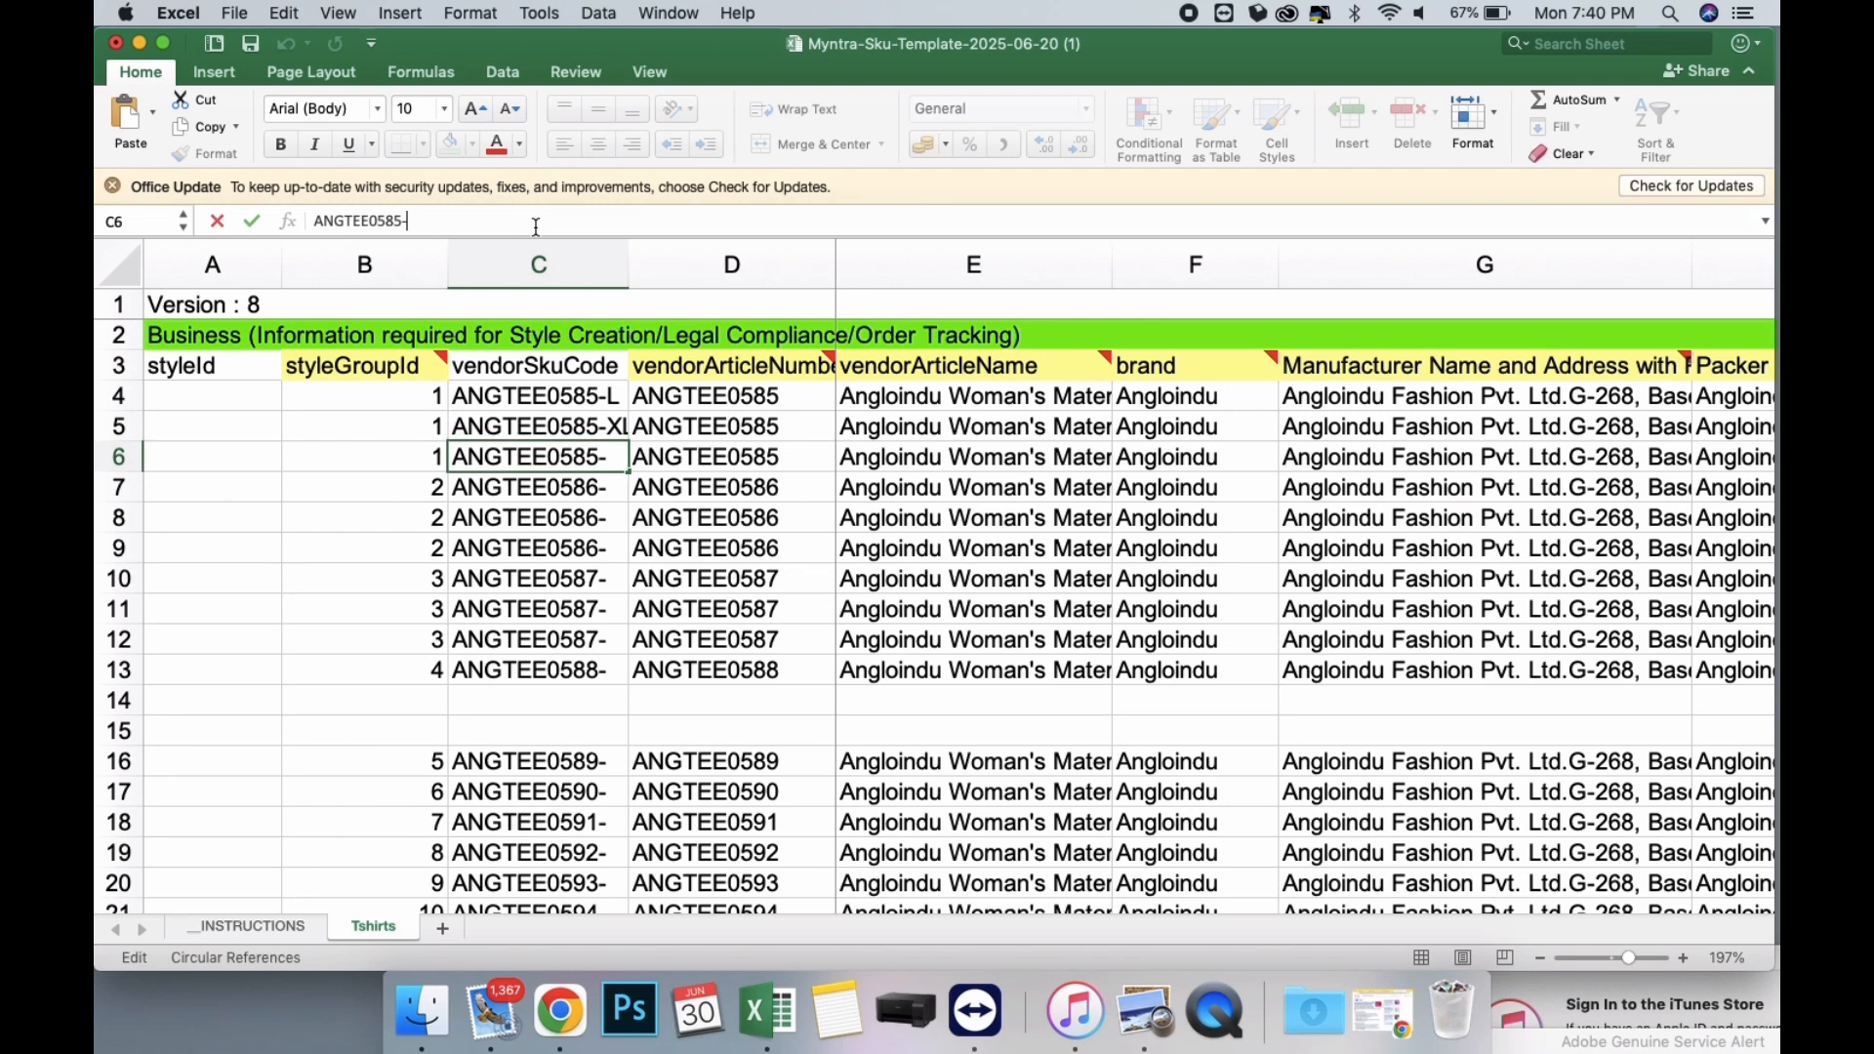
pyautogui.write('XXL')
pyautogui.press('Return')
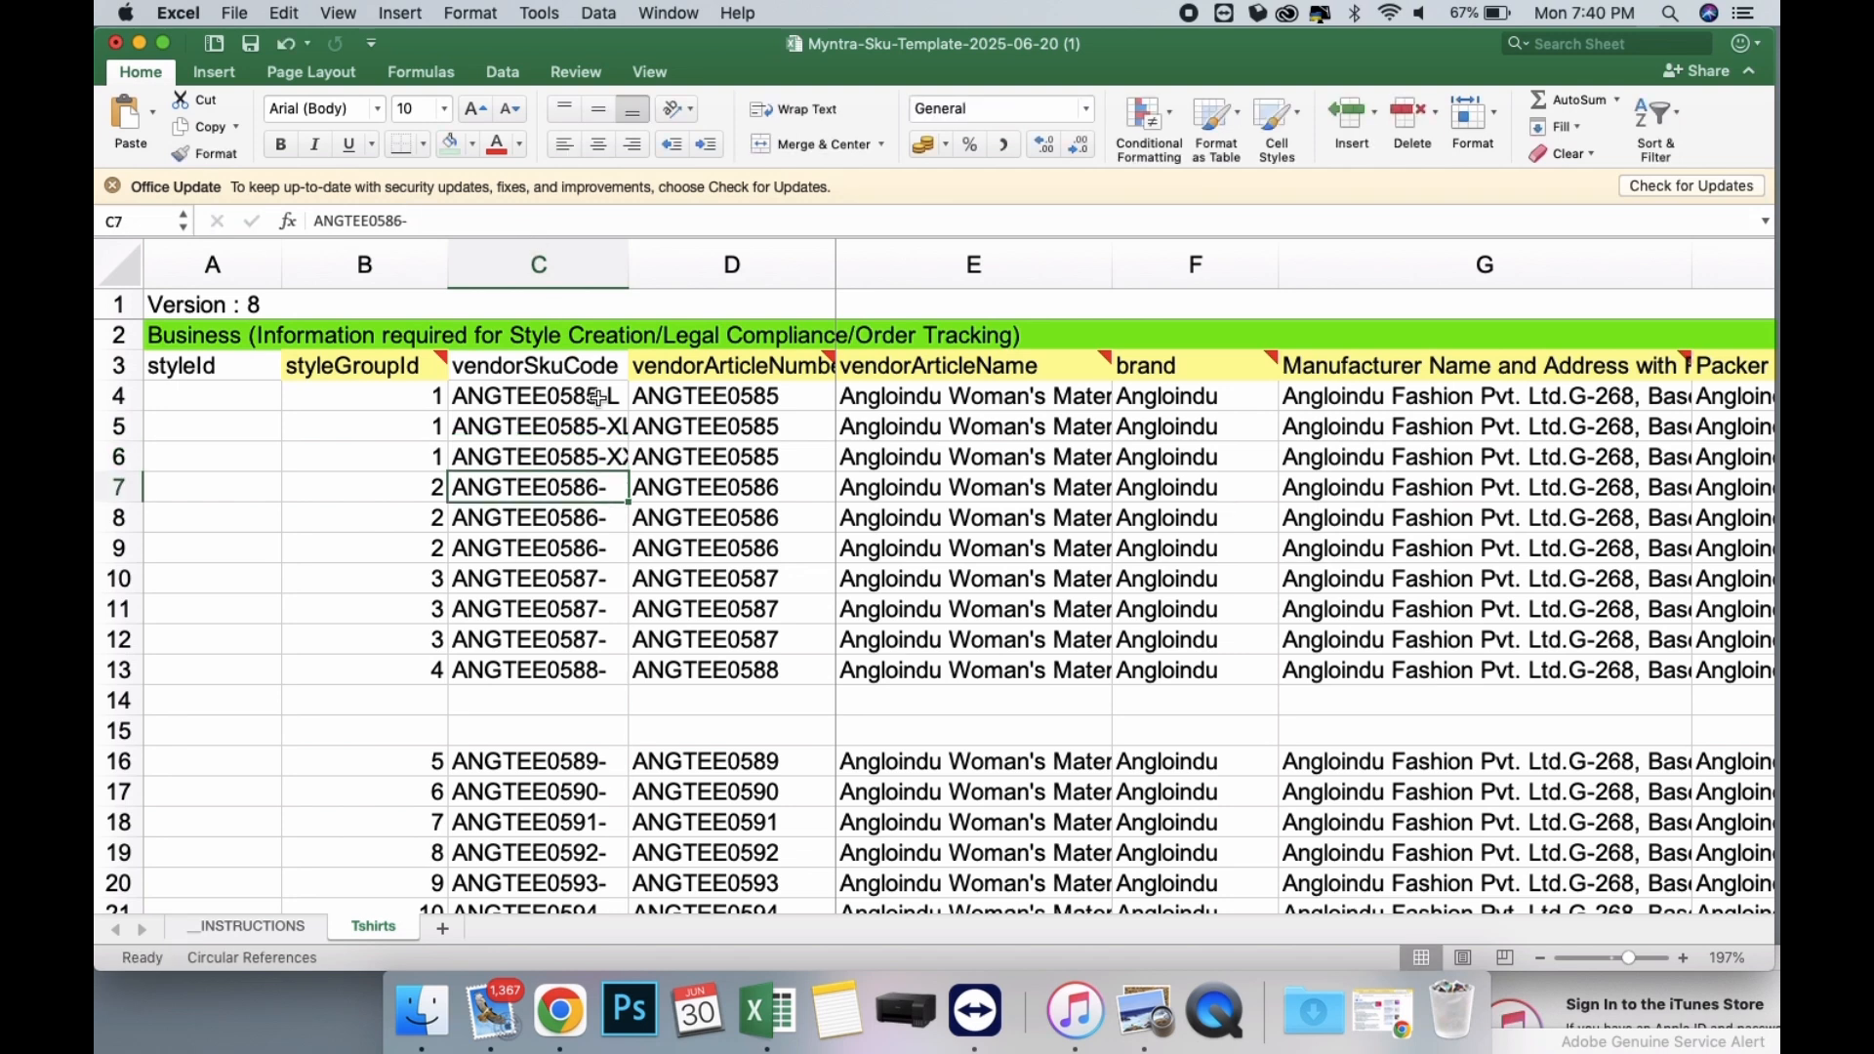
# Complete the three ANGTEE0586 vendorSkuCode values in C7:C9 with the size suffixes L, XL and XXL.
pyautogui.click(599, 221)
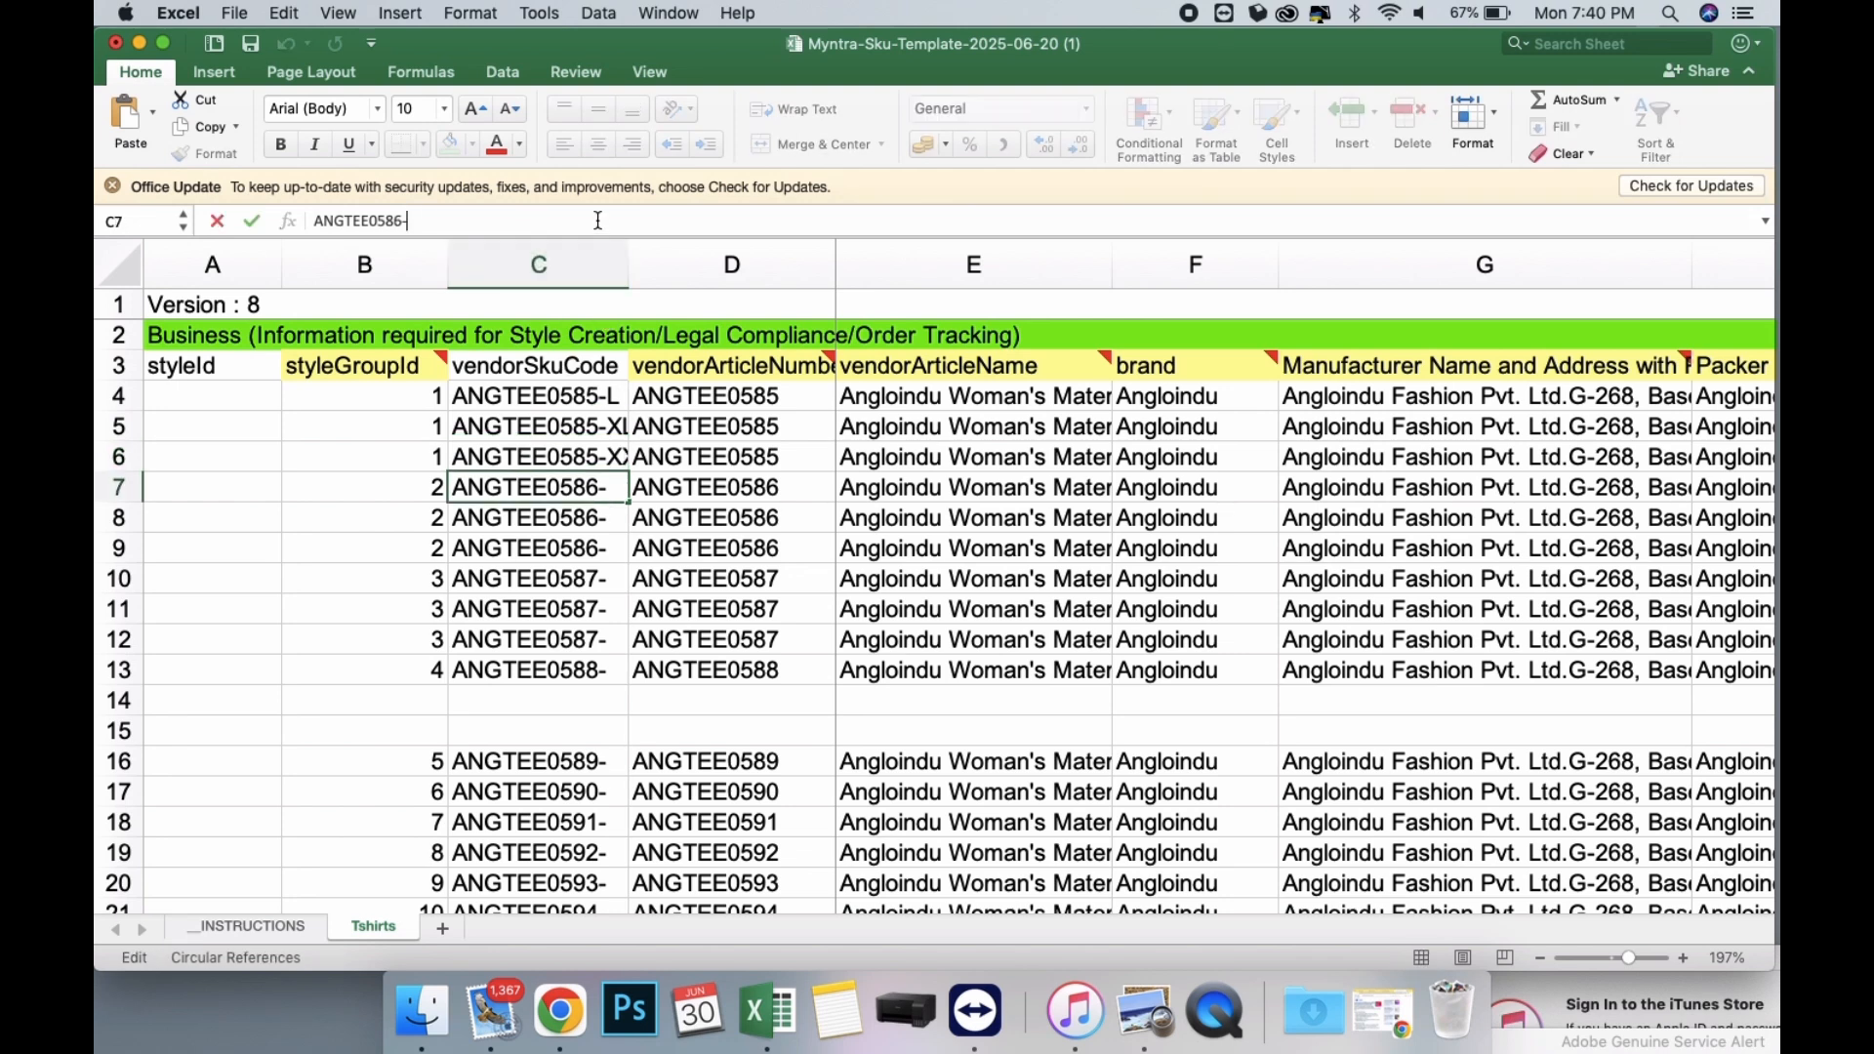
pyautogui.write('L')
pyautogui.press('Return')
pyautogui.click(599, 220)
pyautogui.write('X')
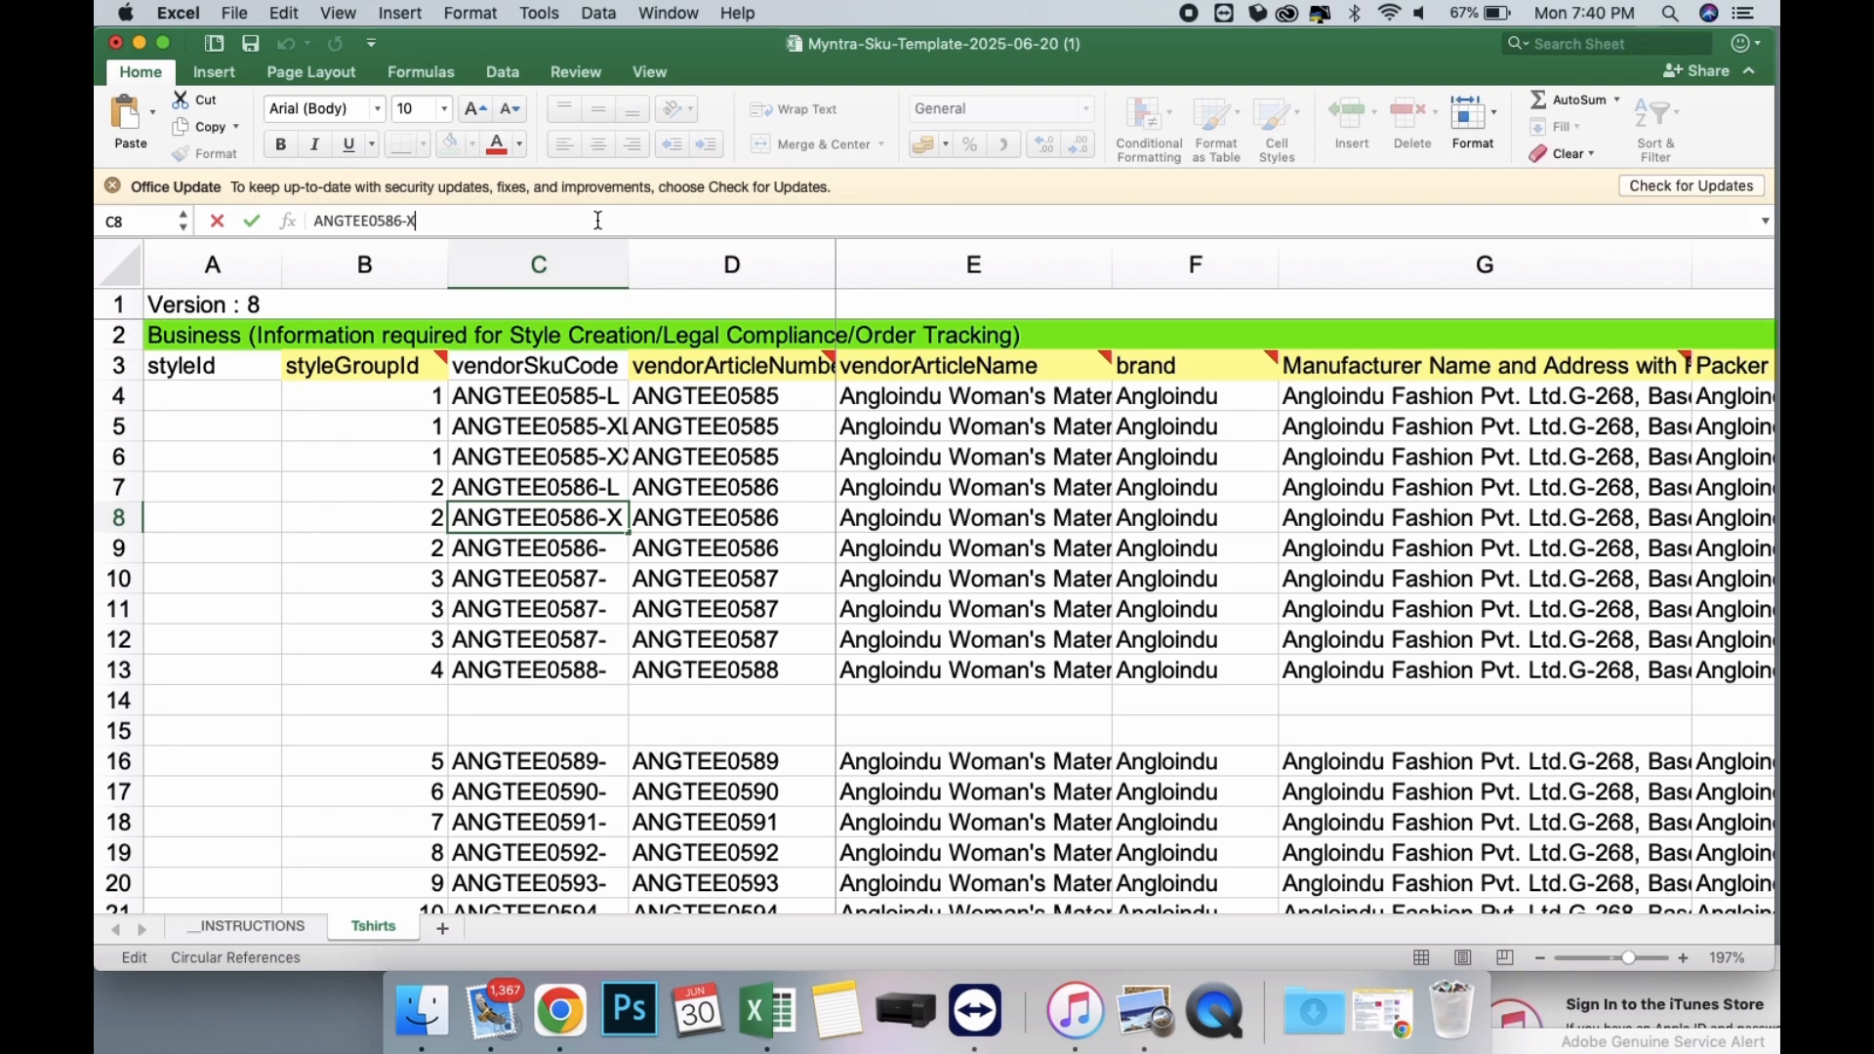
pyautogui.write('L')
pyautogui.press('Return')
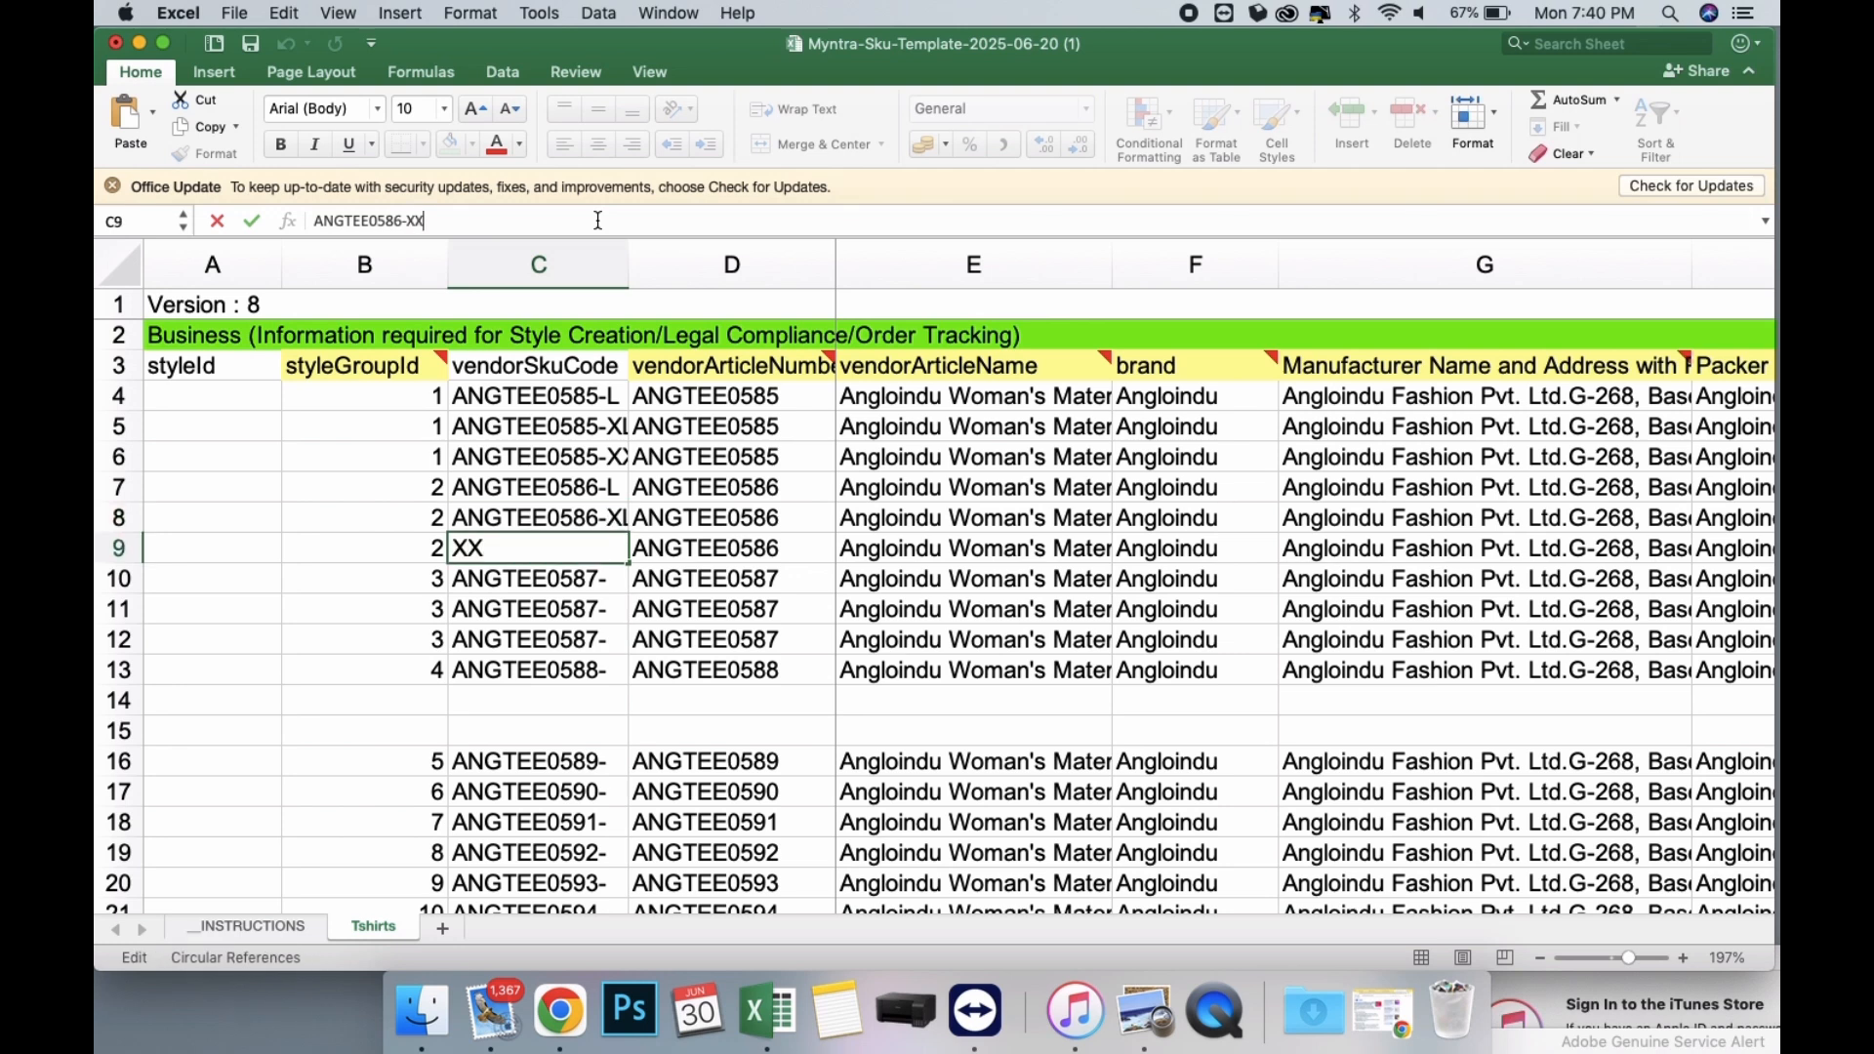
pyautogui.write('XXL')
pyautogui.press('Return')
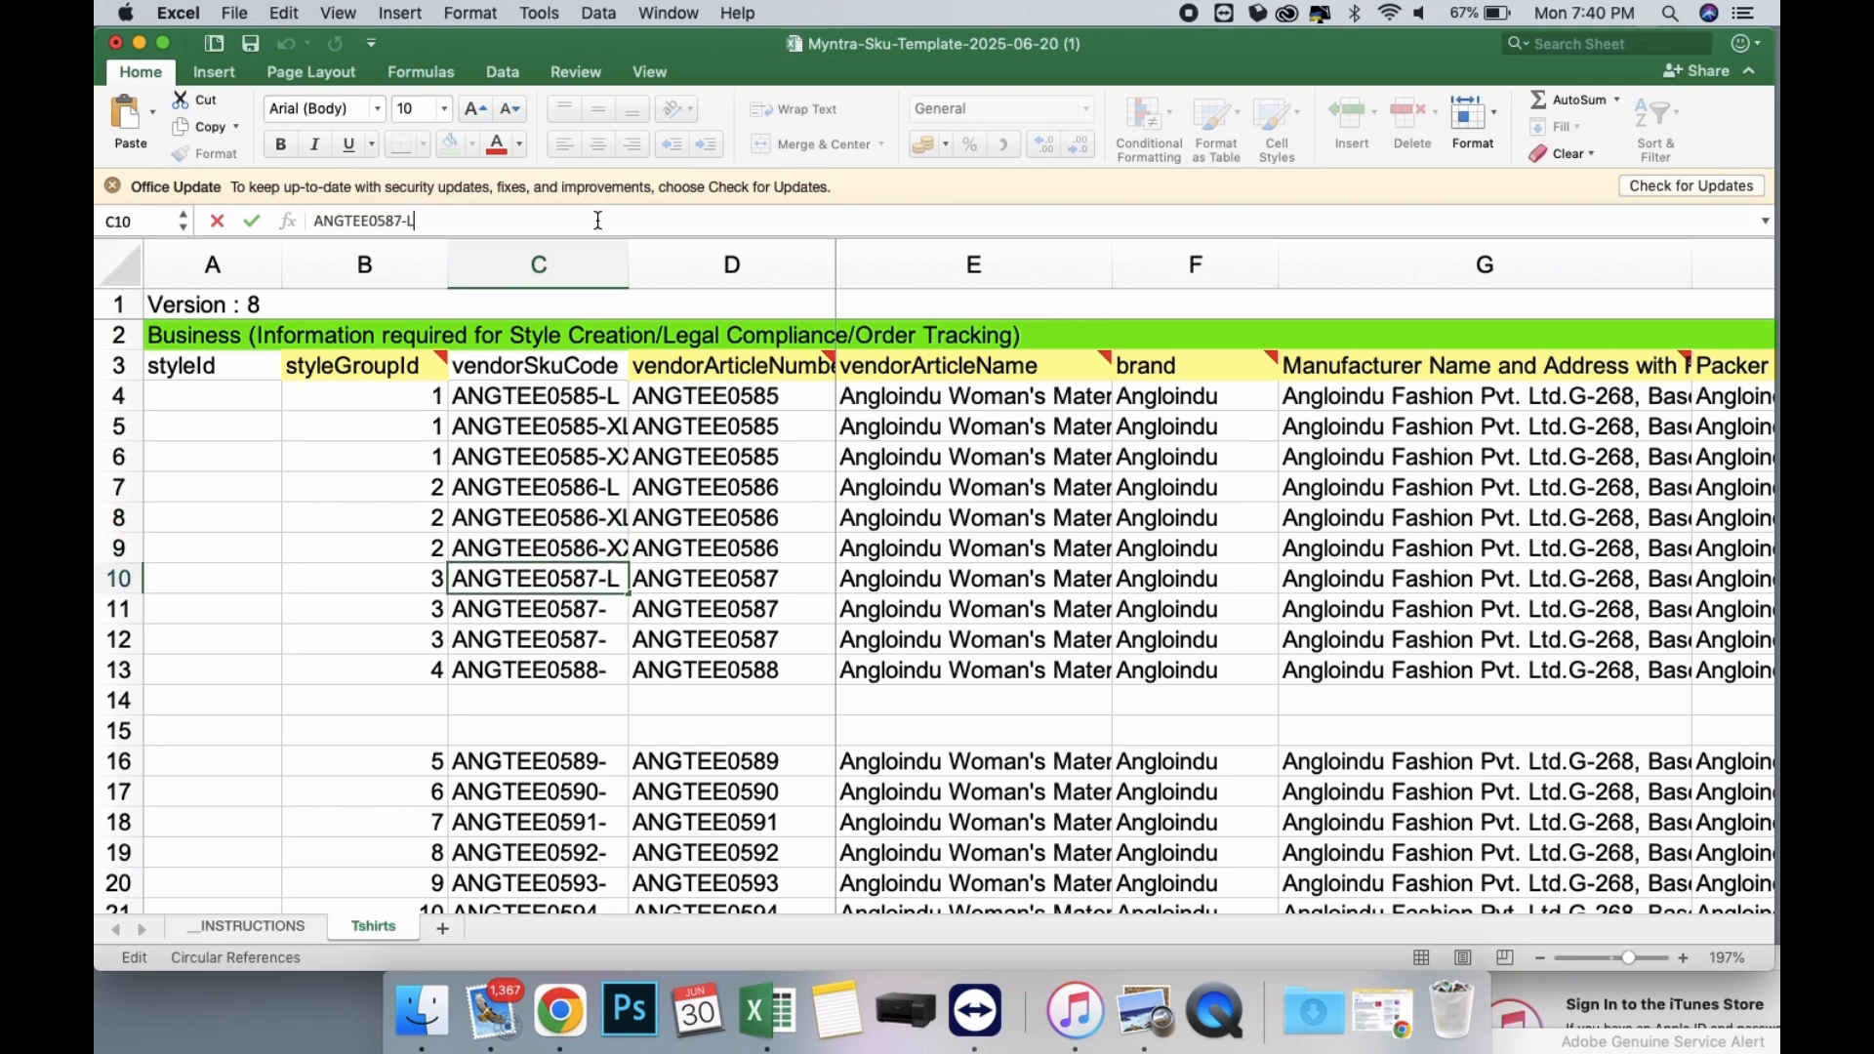
# Complete the three ANGTEE0587 vendorSkuCode values in C10:C12 with the size suffixes L, XL and XXL.
pyautogui.press('Return')
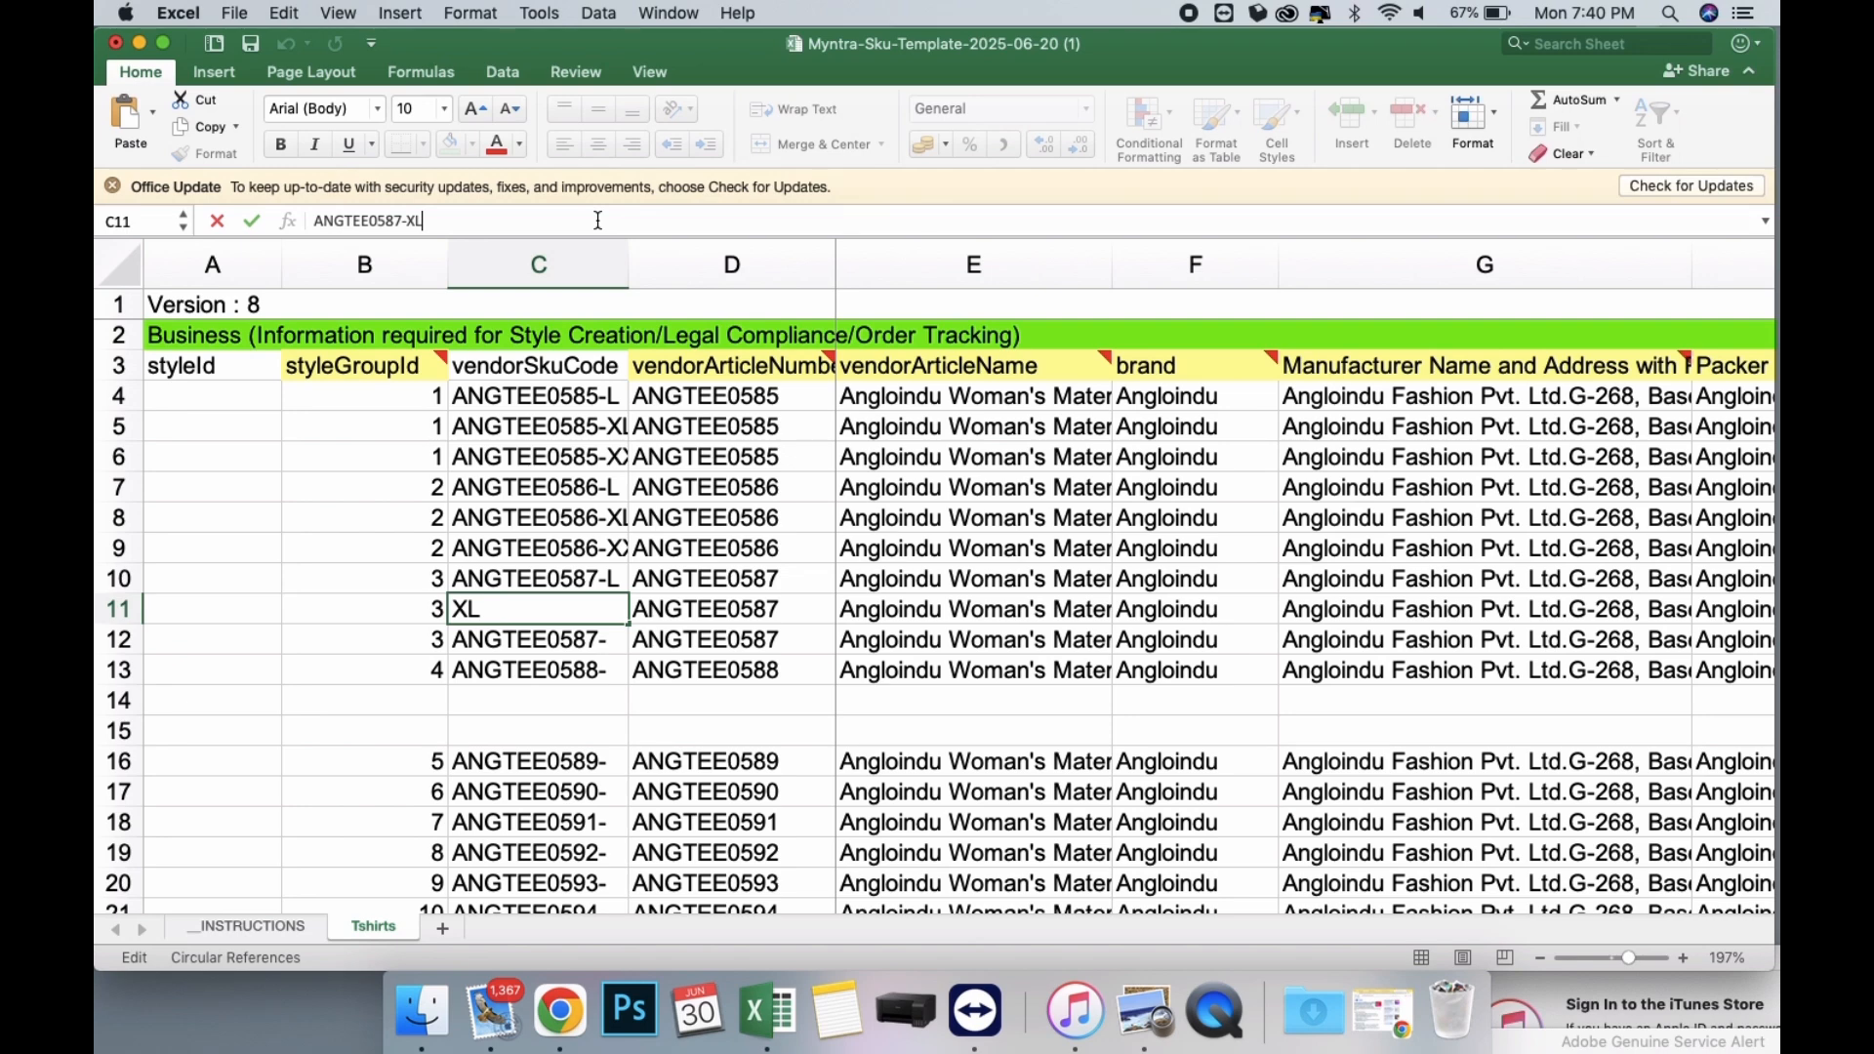
pyautogui.press('Return')
pyautogui.click(599, 220)
pyautogui.write('XXL')
pyautogui.press('Return')
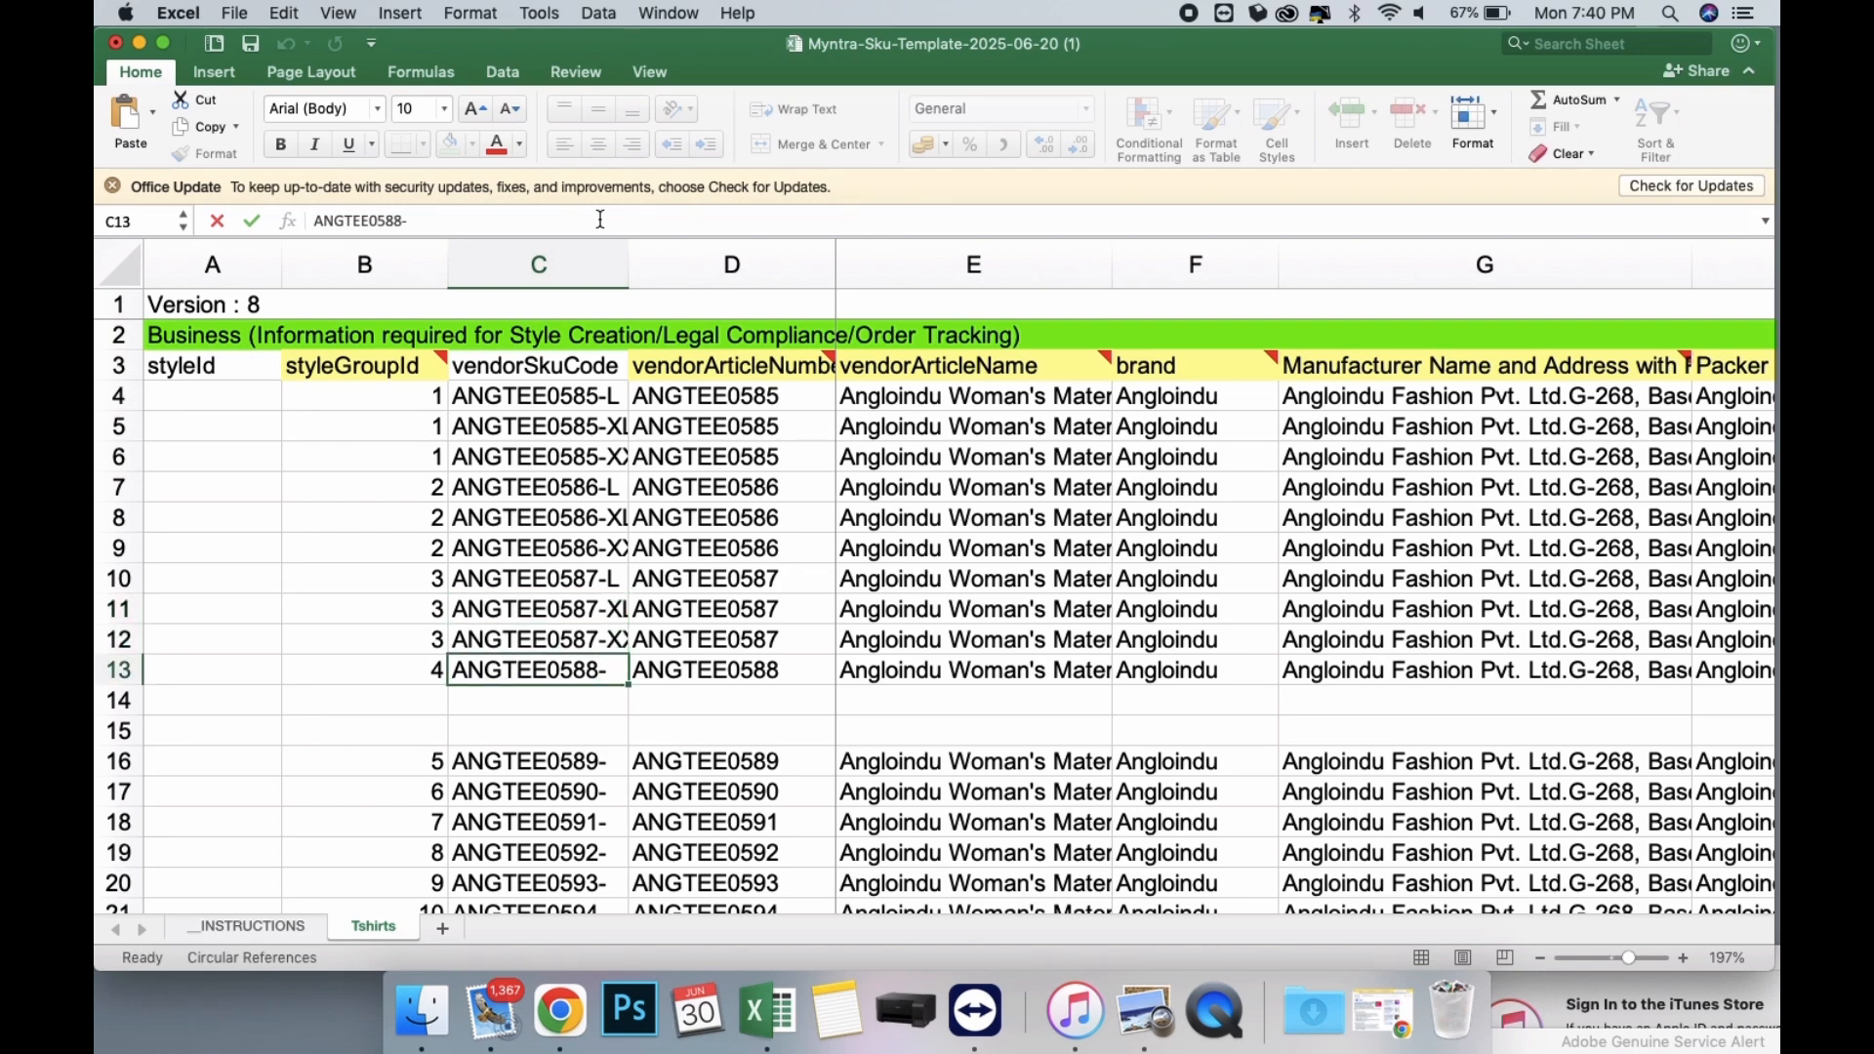
# Copy blank rows 14 and 15 and insert them beneath the ANGTEE0589 row.
pyautogui.scroll(-5, 715, 604)
pyautogui.scroll(5, 714, 604)
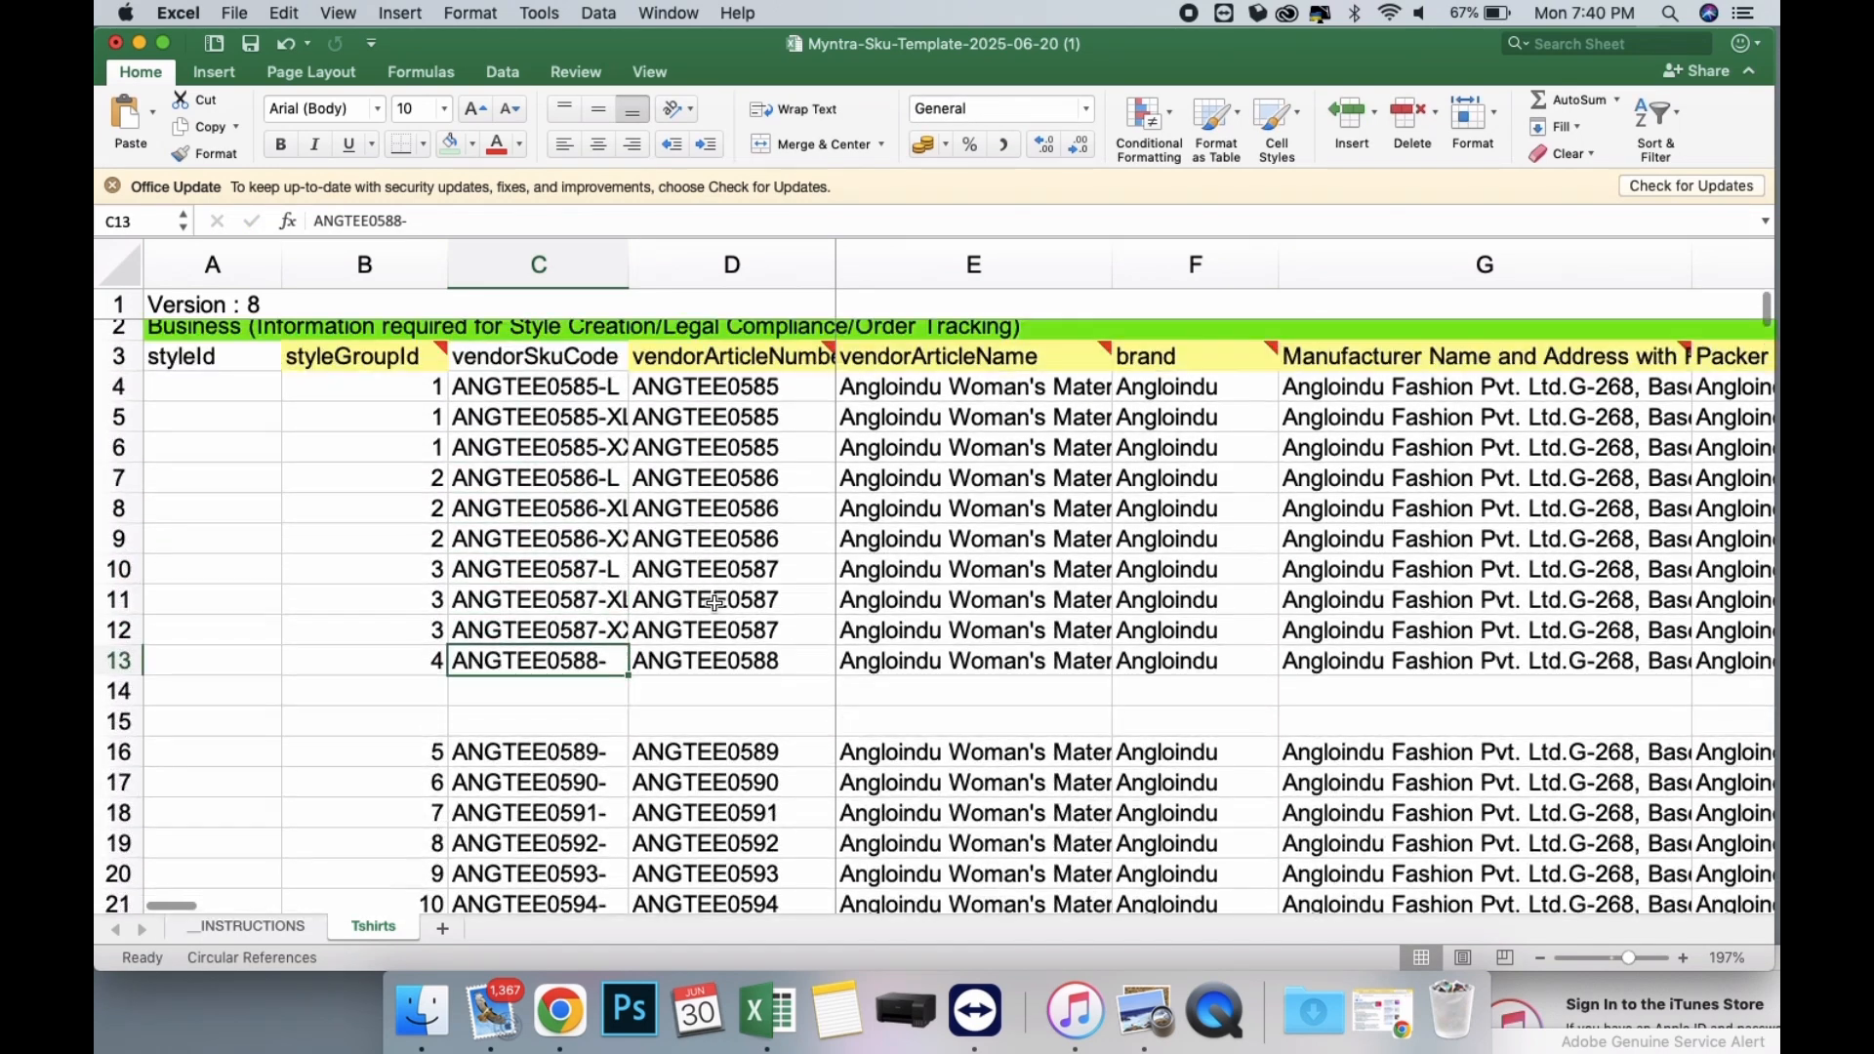
pyautogui.scroll(-3, 714, 604)
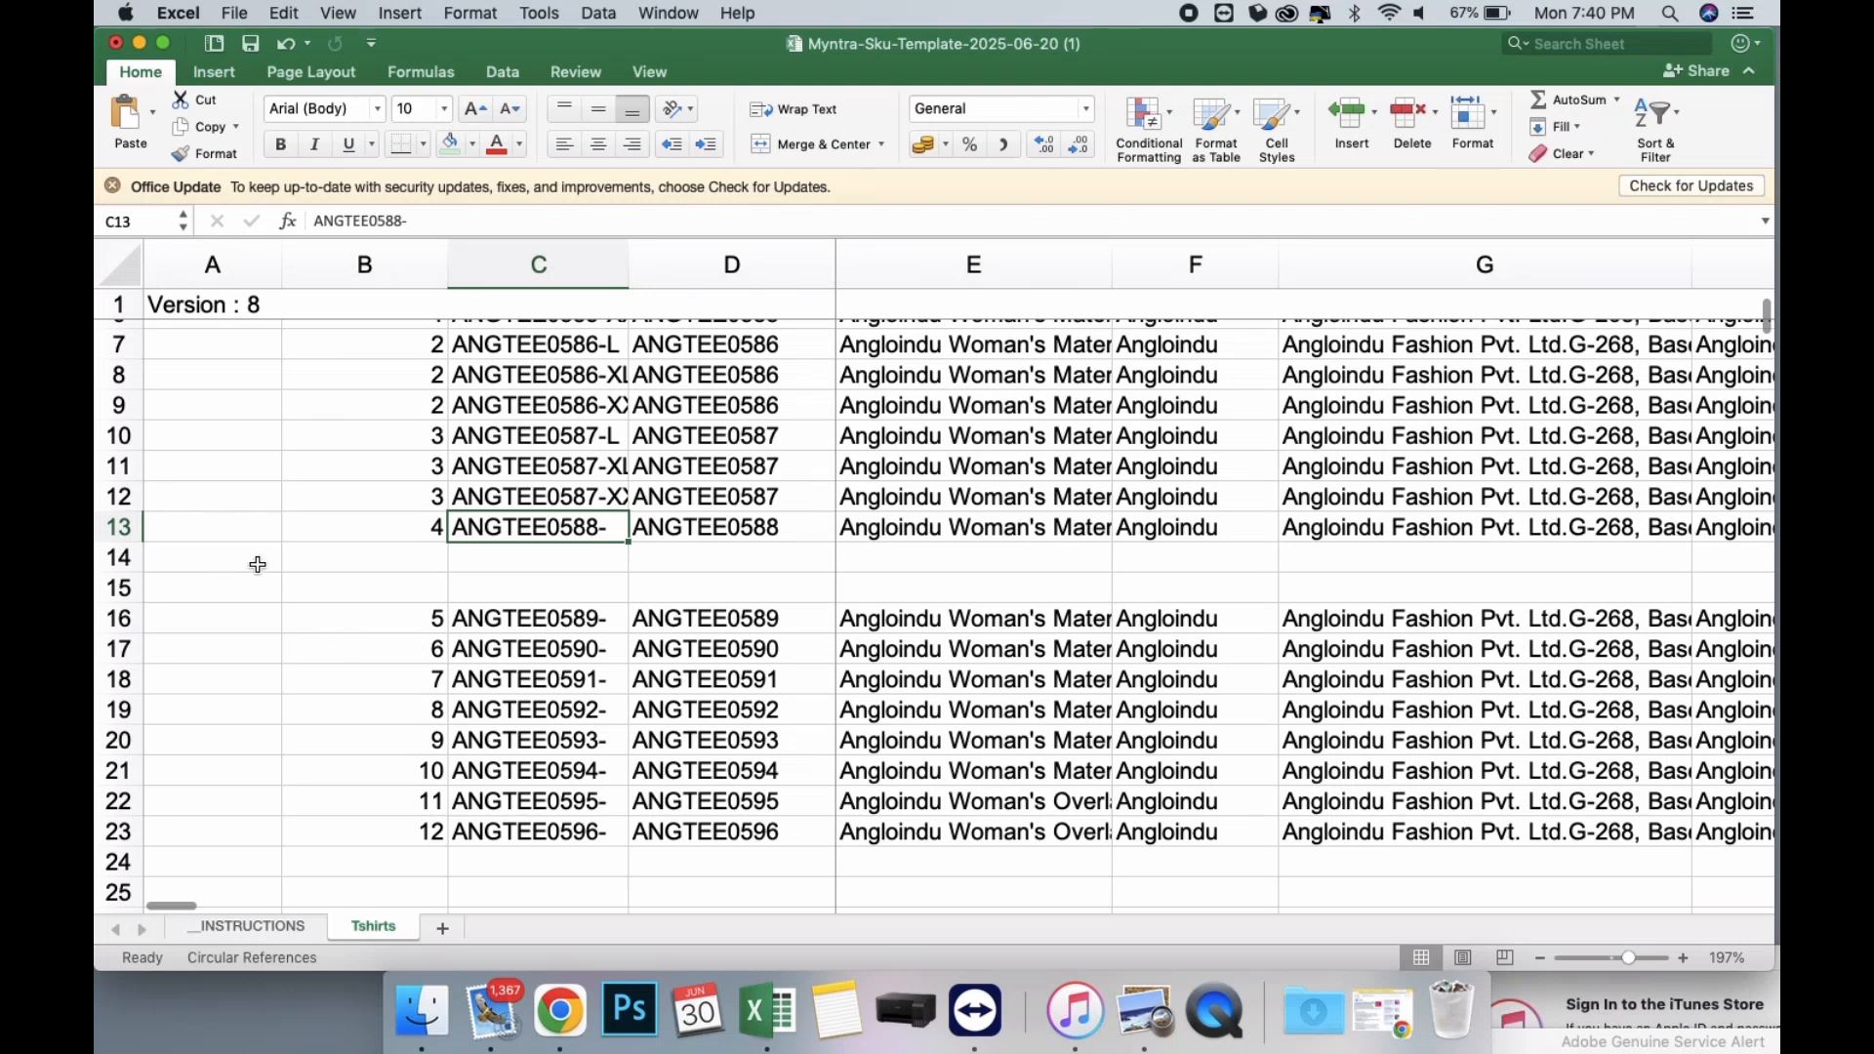
pyautogui.moveTo(119, 557); pyautogui.dragTo(120, 588)
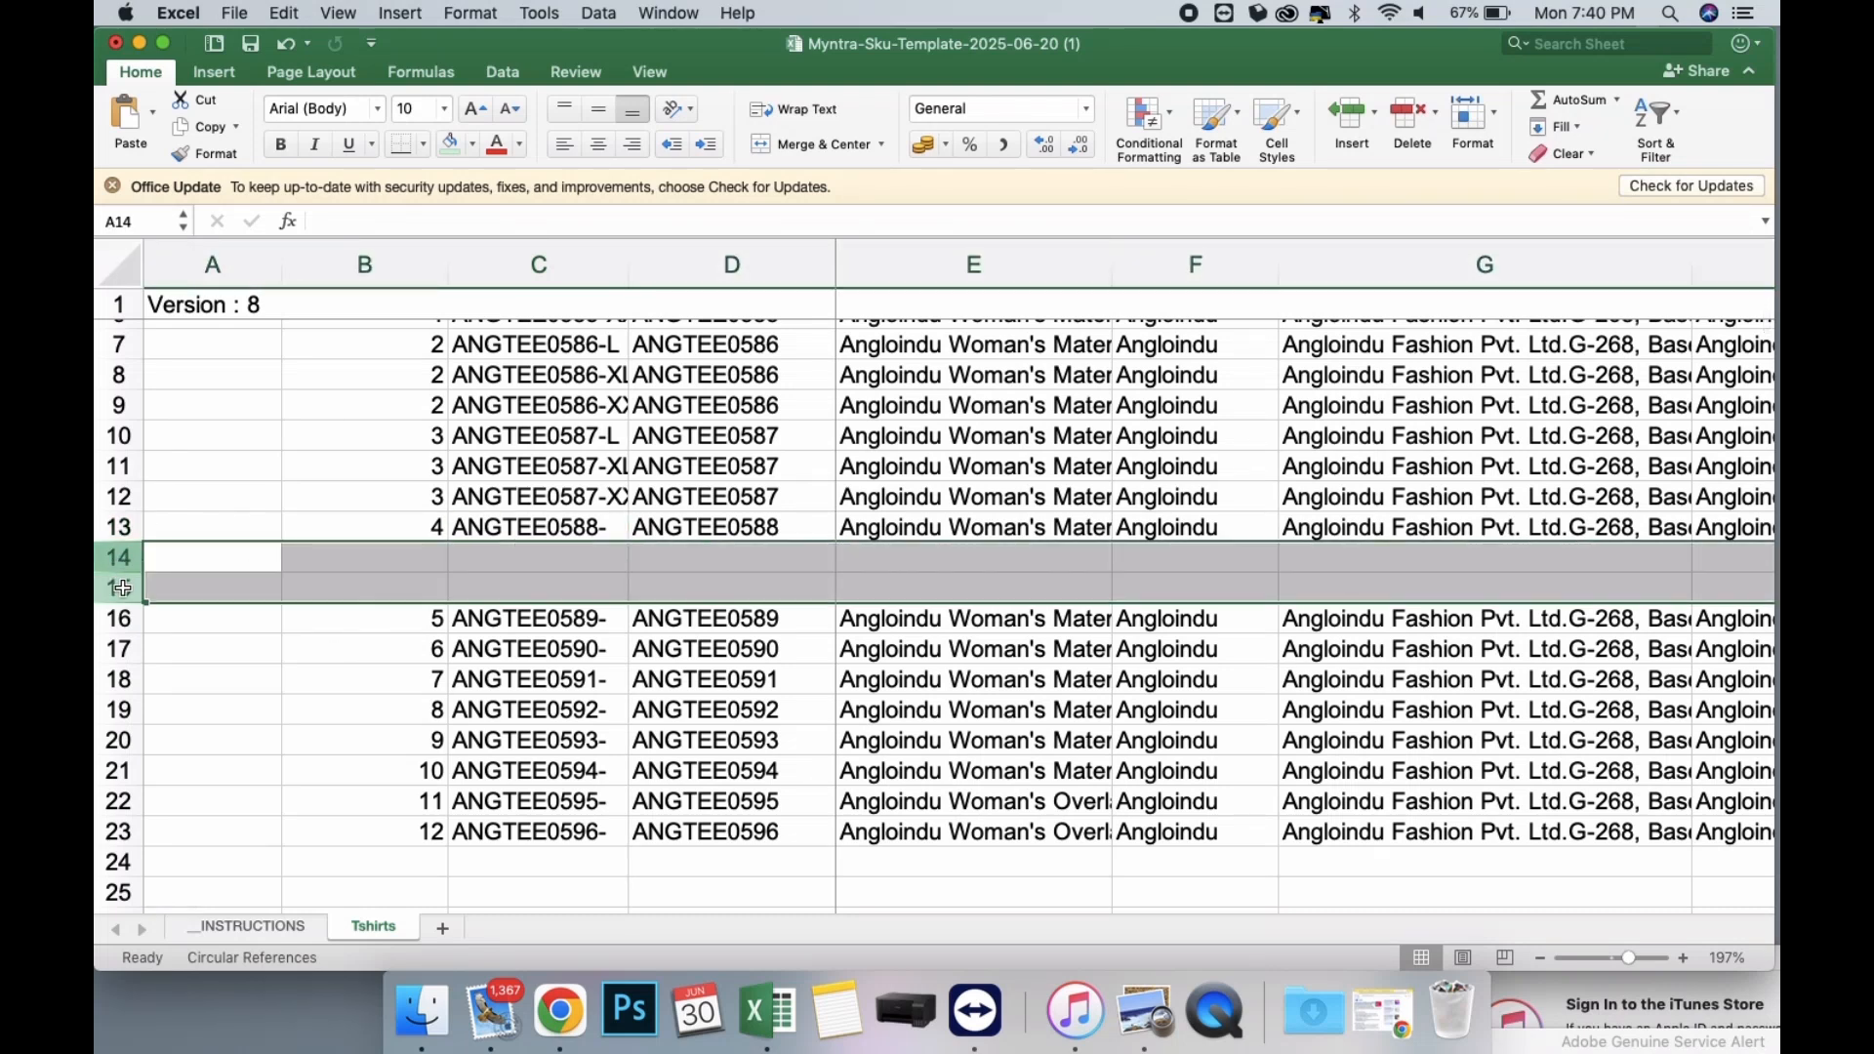
pyautogui.press('super+c')
pyautogui.rightClick(119, 648)
pyautogui.click(119, 648)
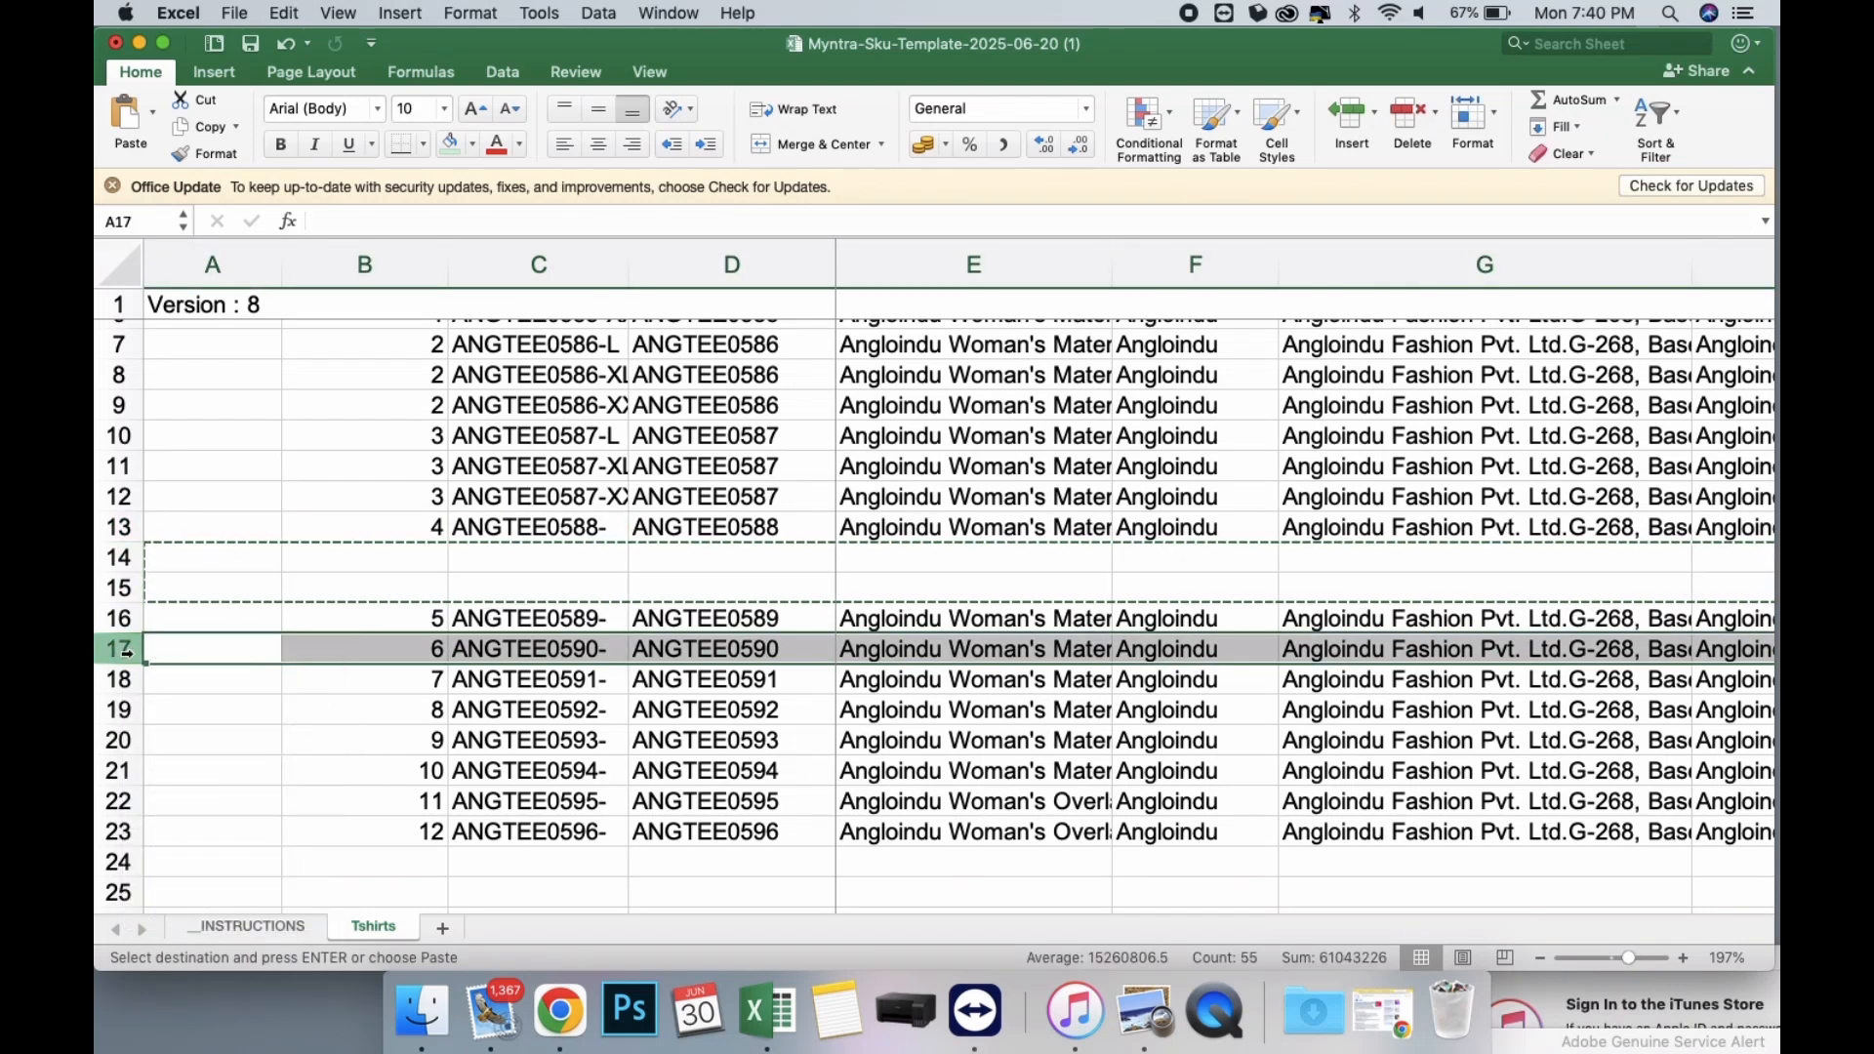
pyautogui.rightClick(119, 649)
pyautogui.click(155, 763)
# Copy blank rows 17 and 18 and insert them beneath the ANGTEE0590 row.
pyautogui.press('super+c')
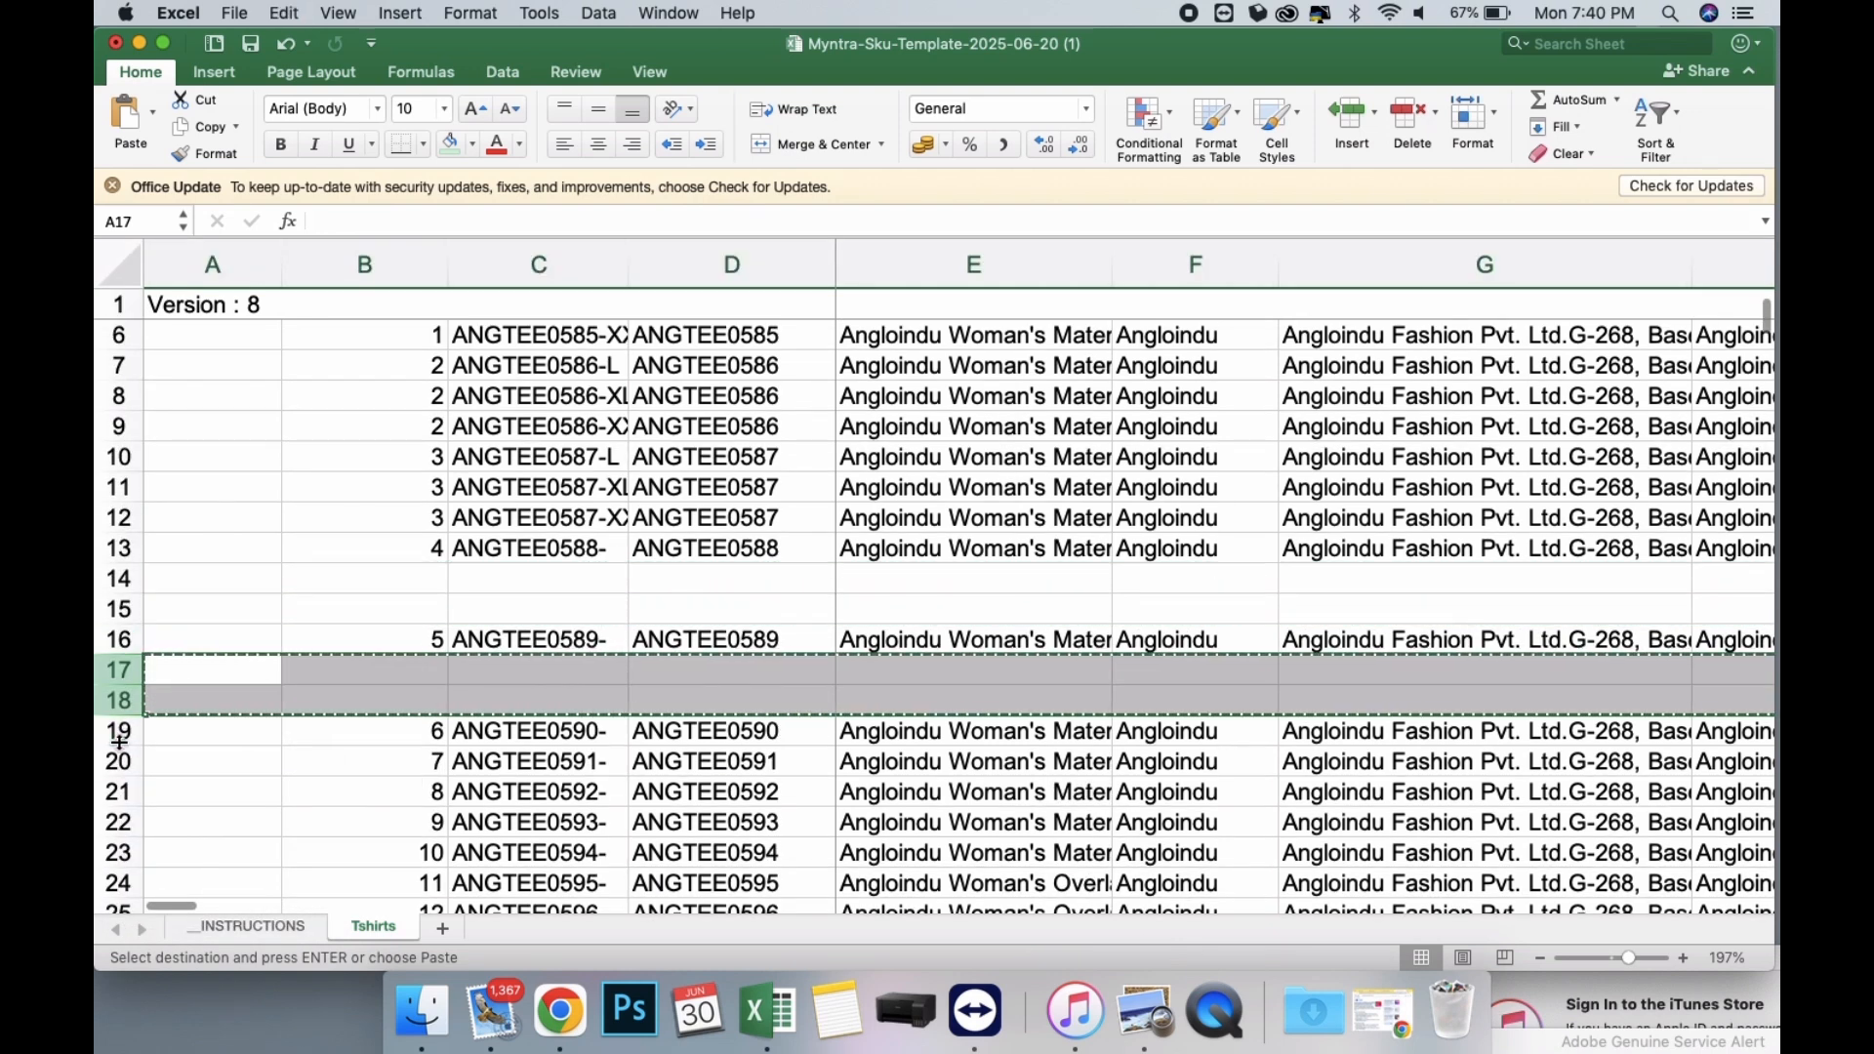
pyautogui.rightClick(123, 758)
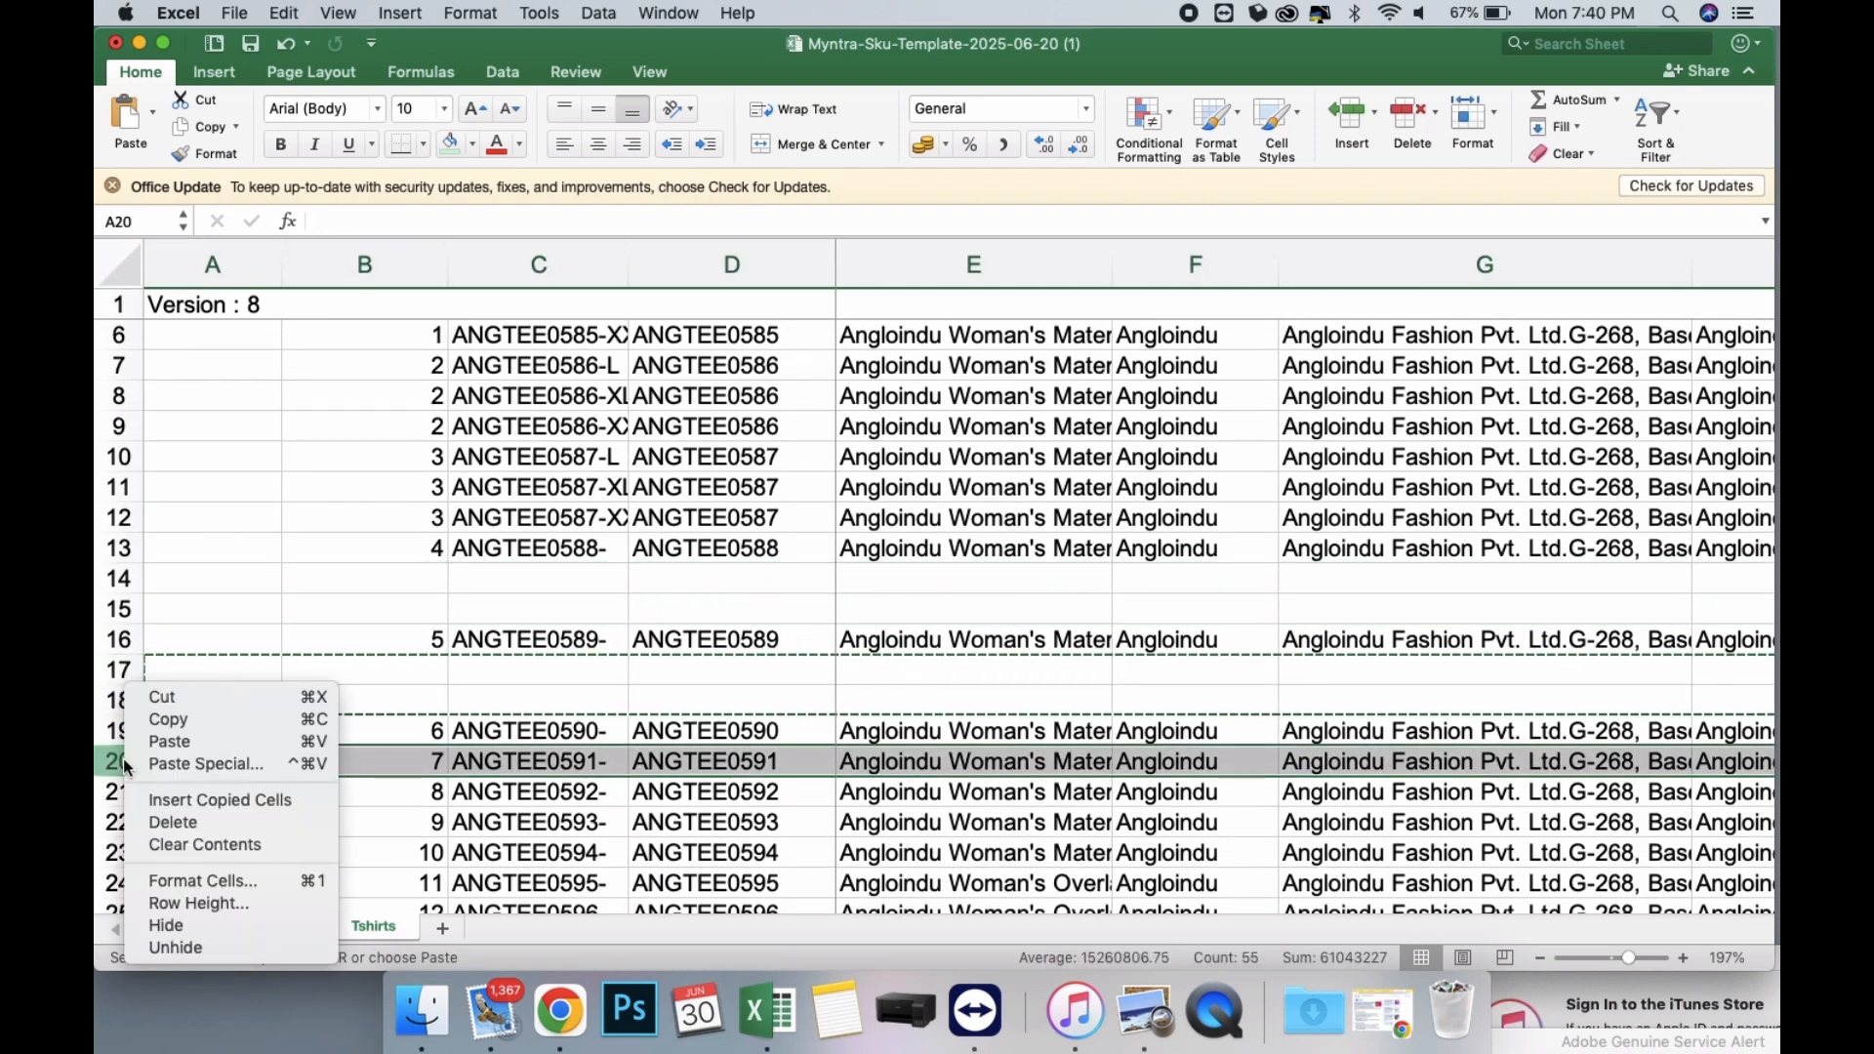
pyautogui.click(185, 799)
pyautogui.scroll(-3, 486, 770)
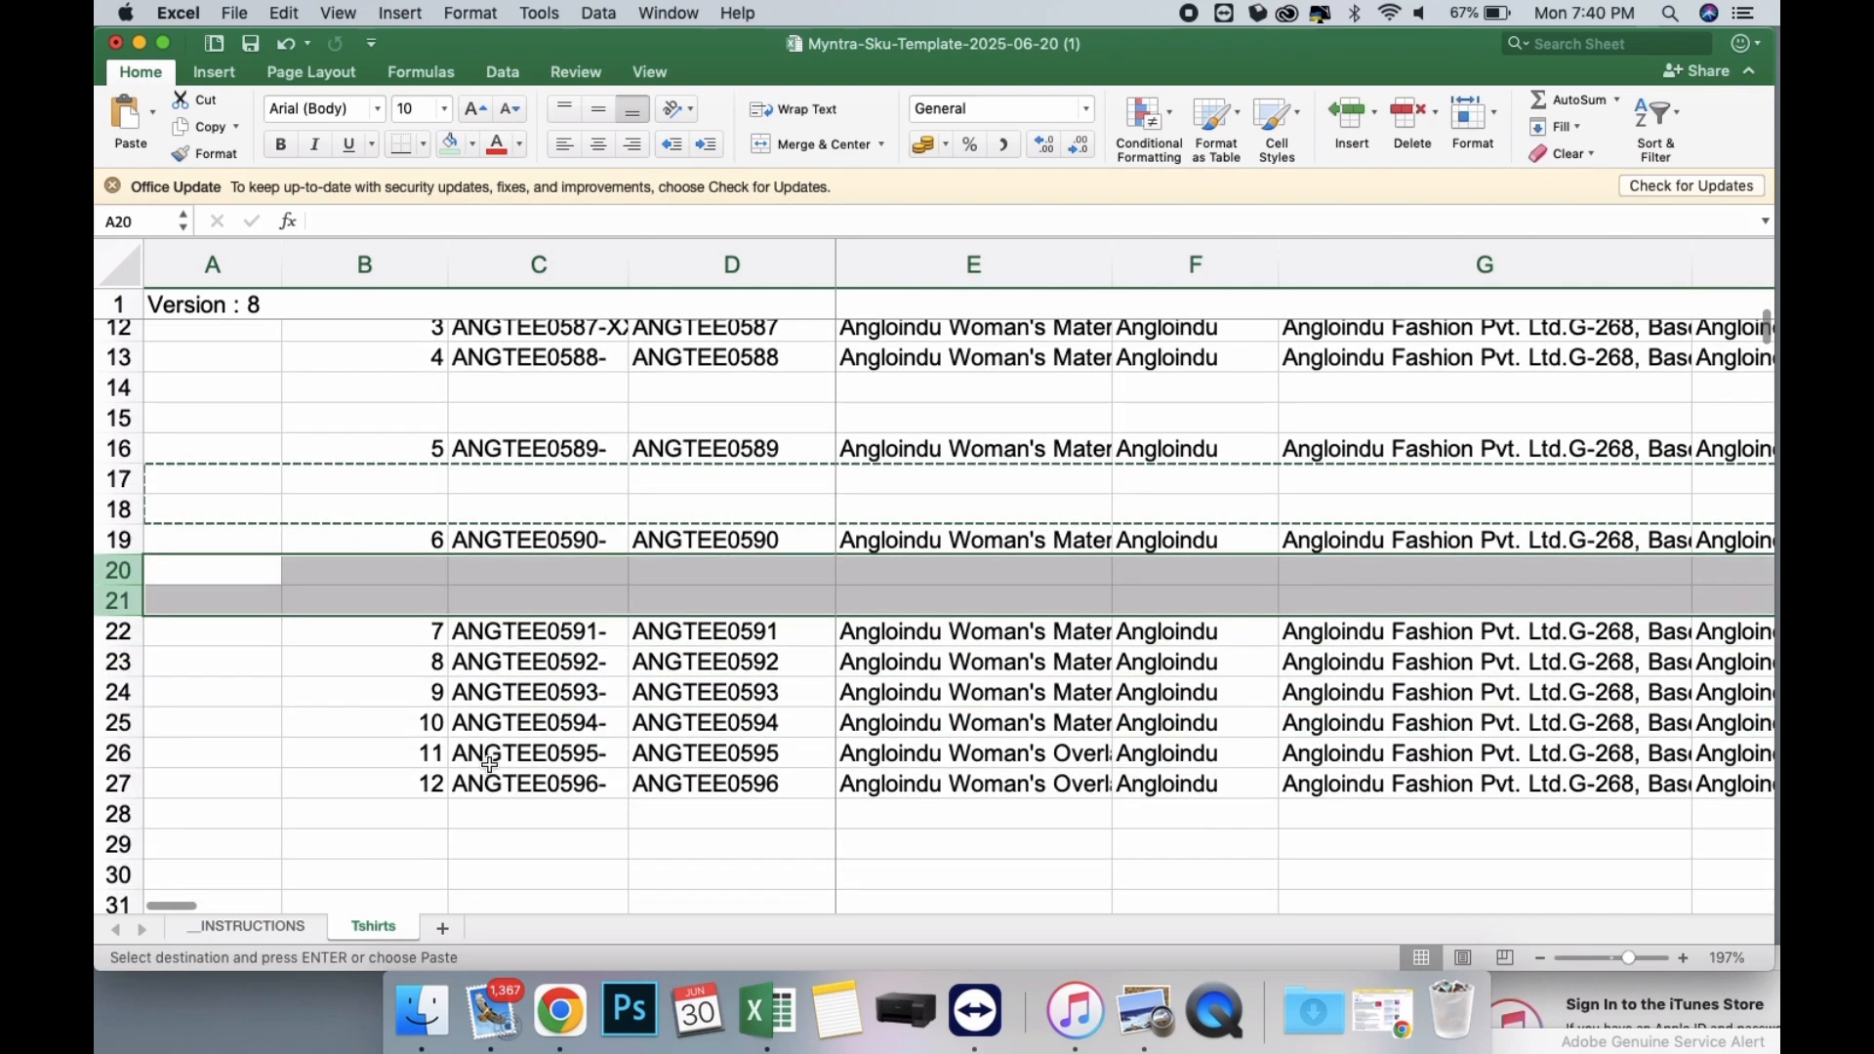
pyautogui.scroll(5, 596, 716)
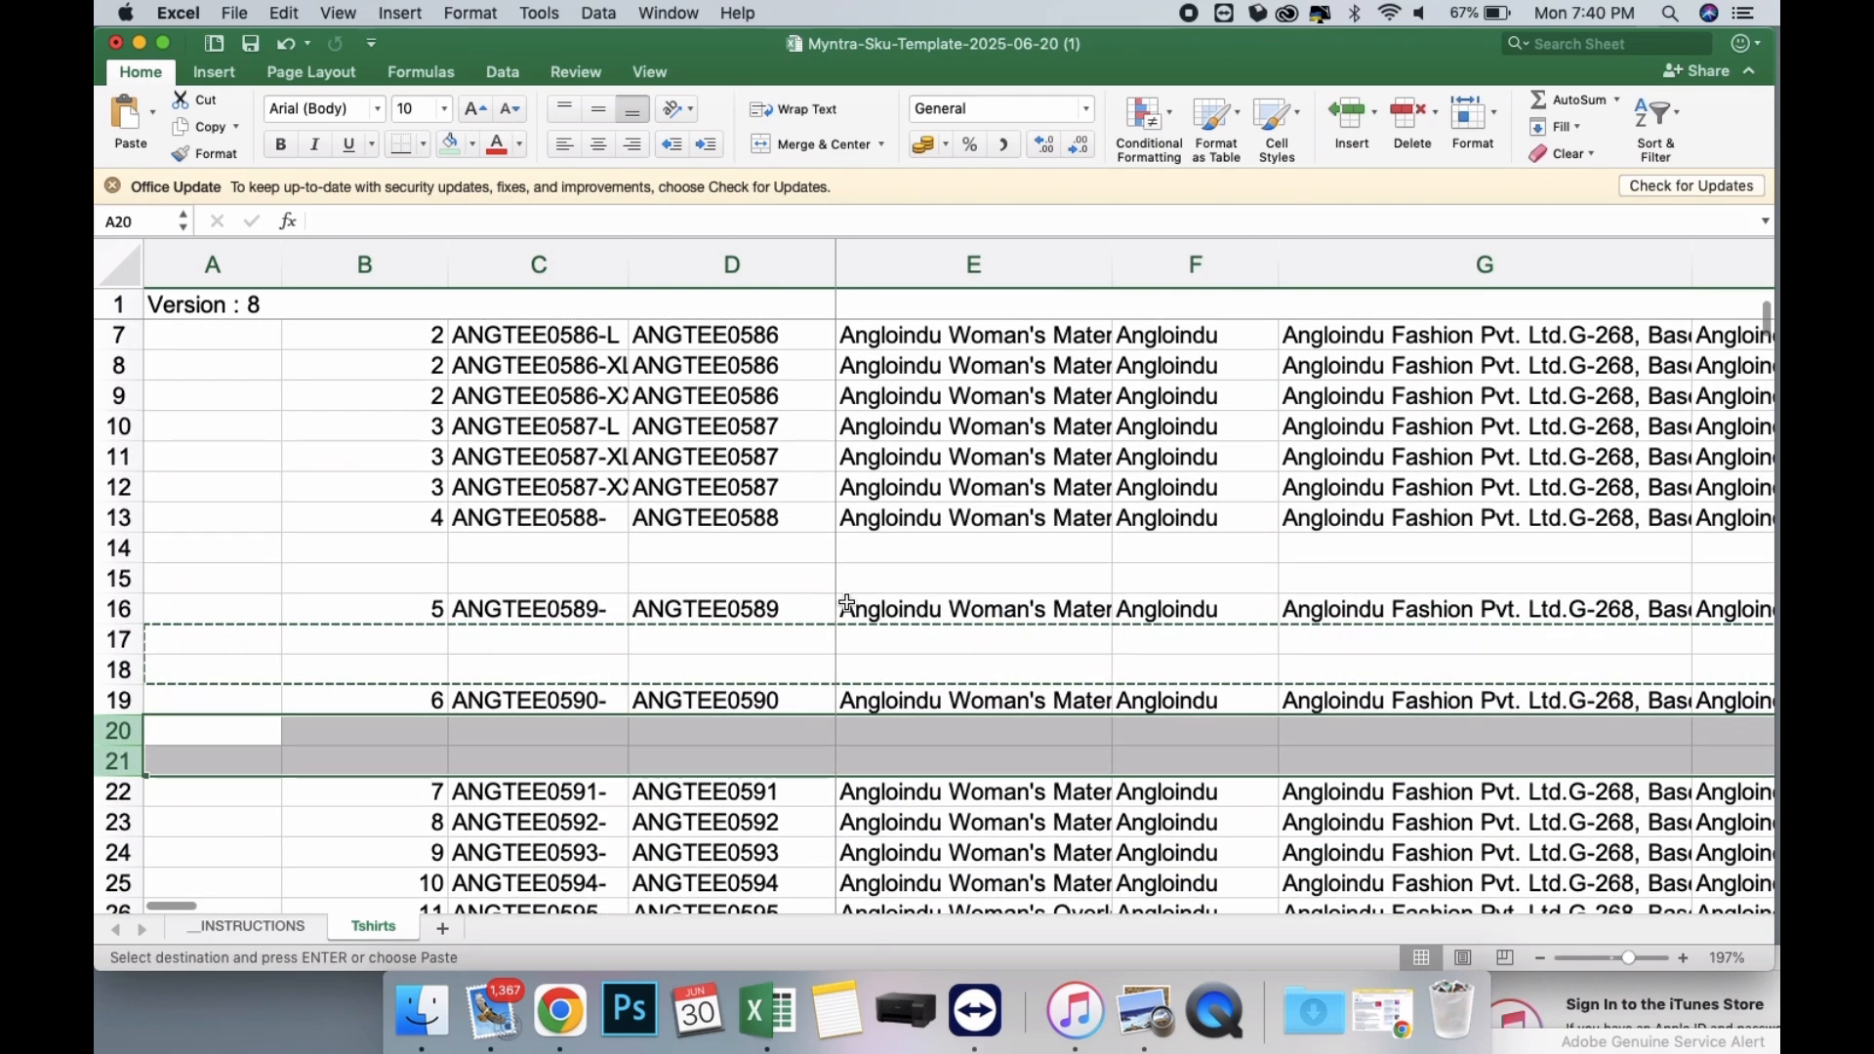
# Set the Brand Size of the second and third ANGTEE0585 rows to XL and XXL.
pyautogui.hscroll(6, 847, 603)
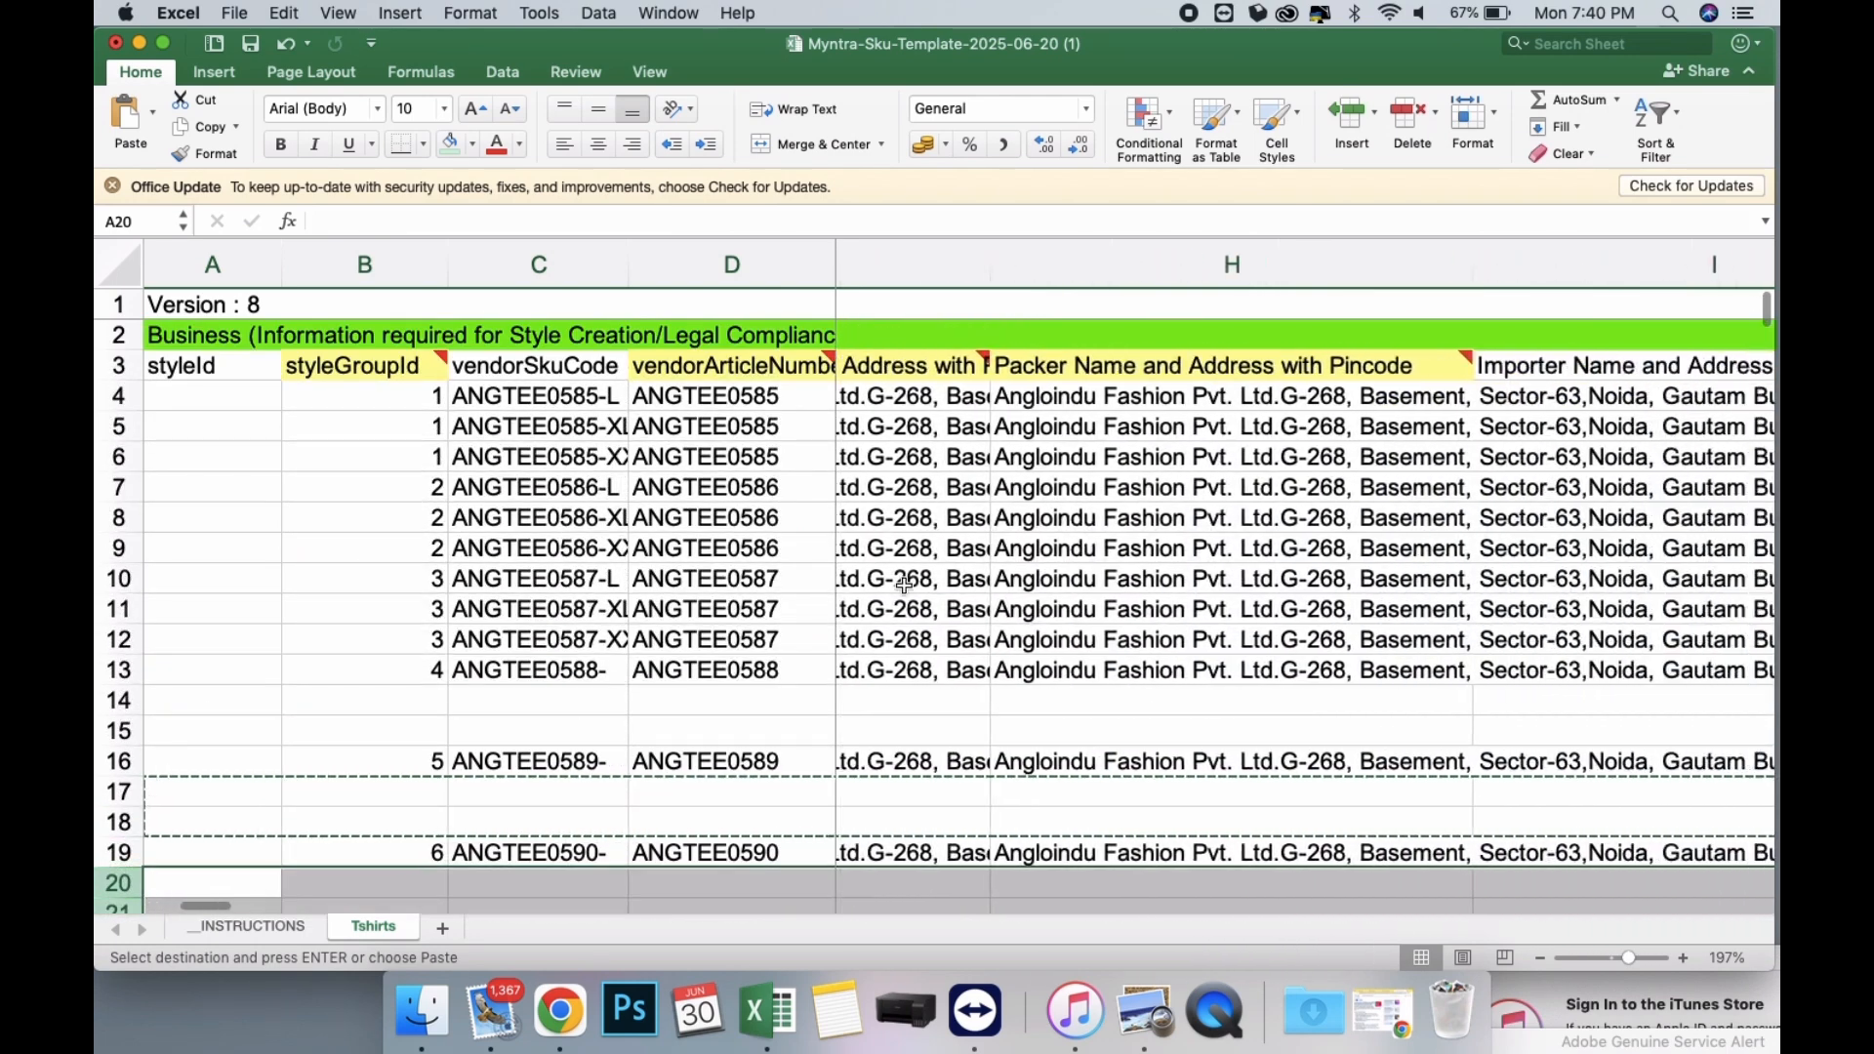
pyautogui.hscroll(6, 1203, 532)
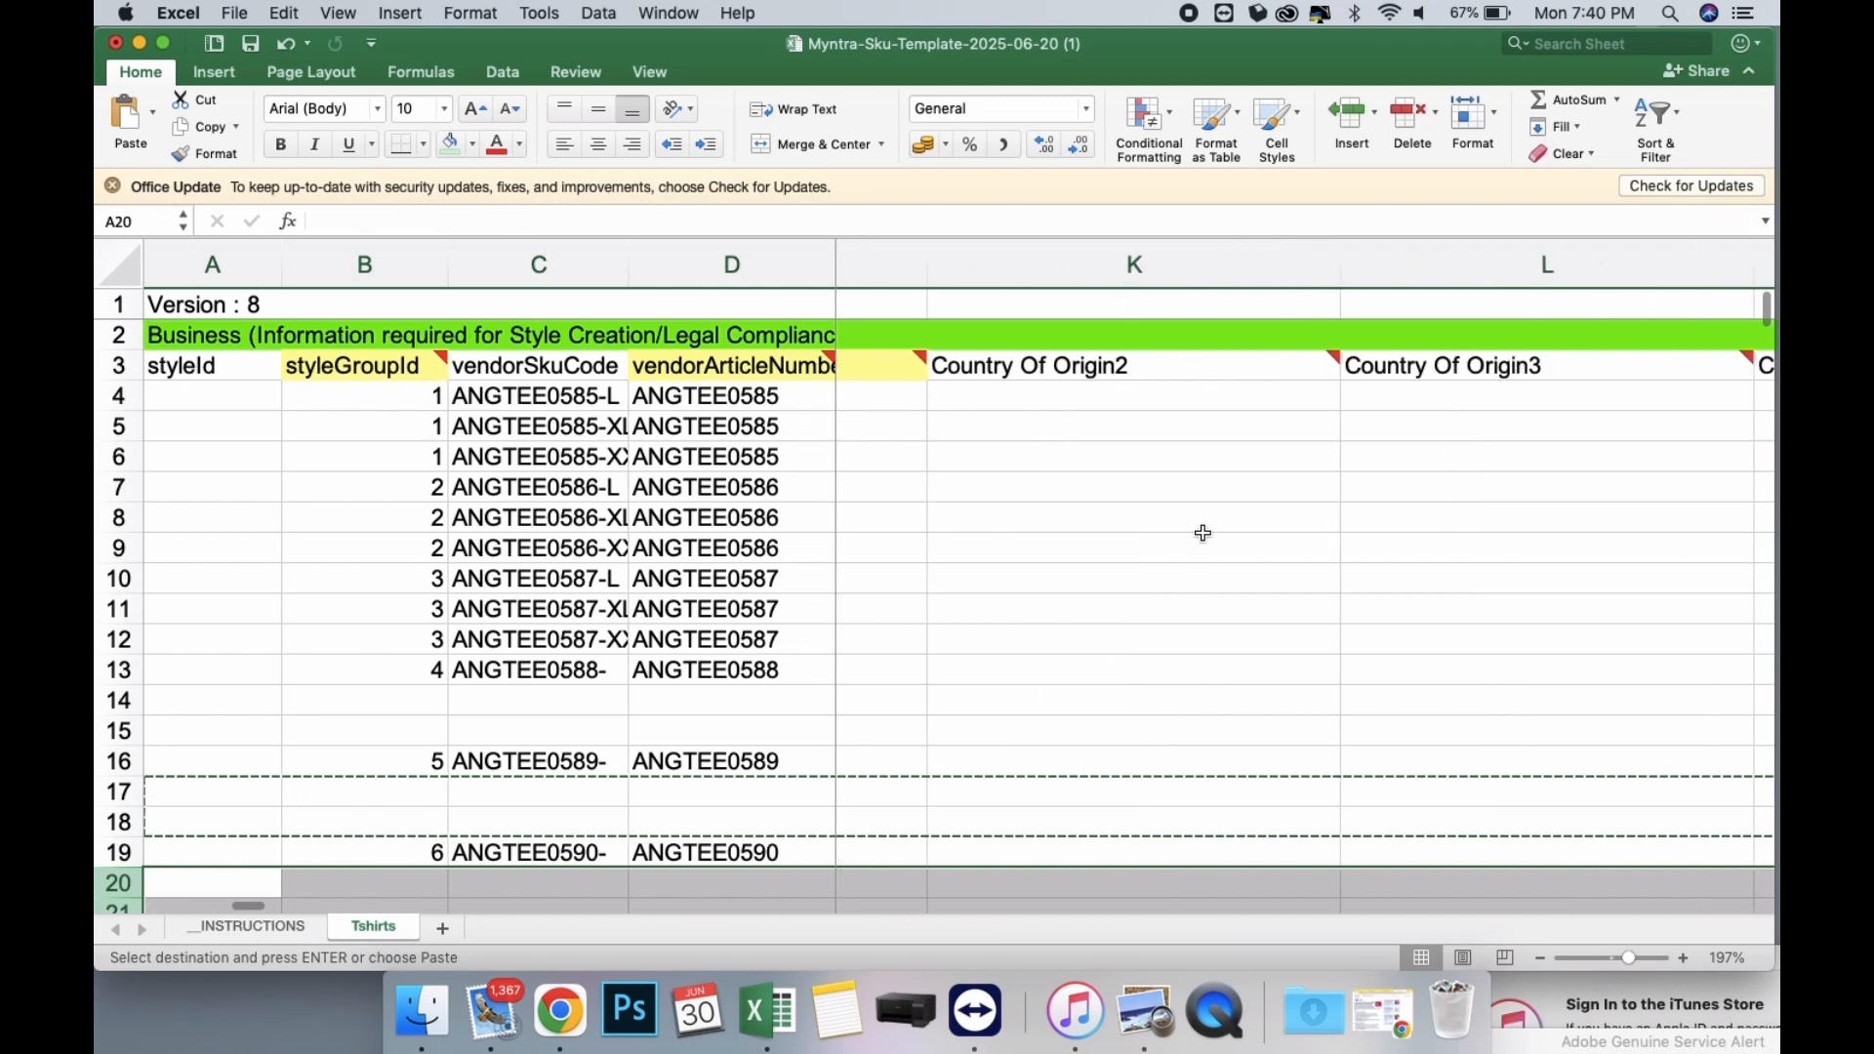
pyautogui.hscroll(3, 1204, 532)
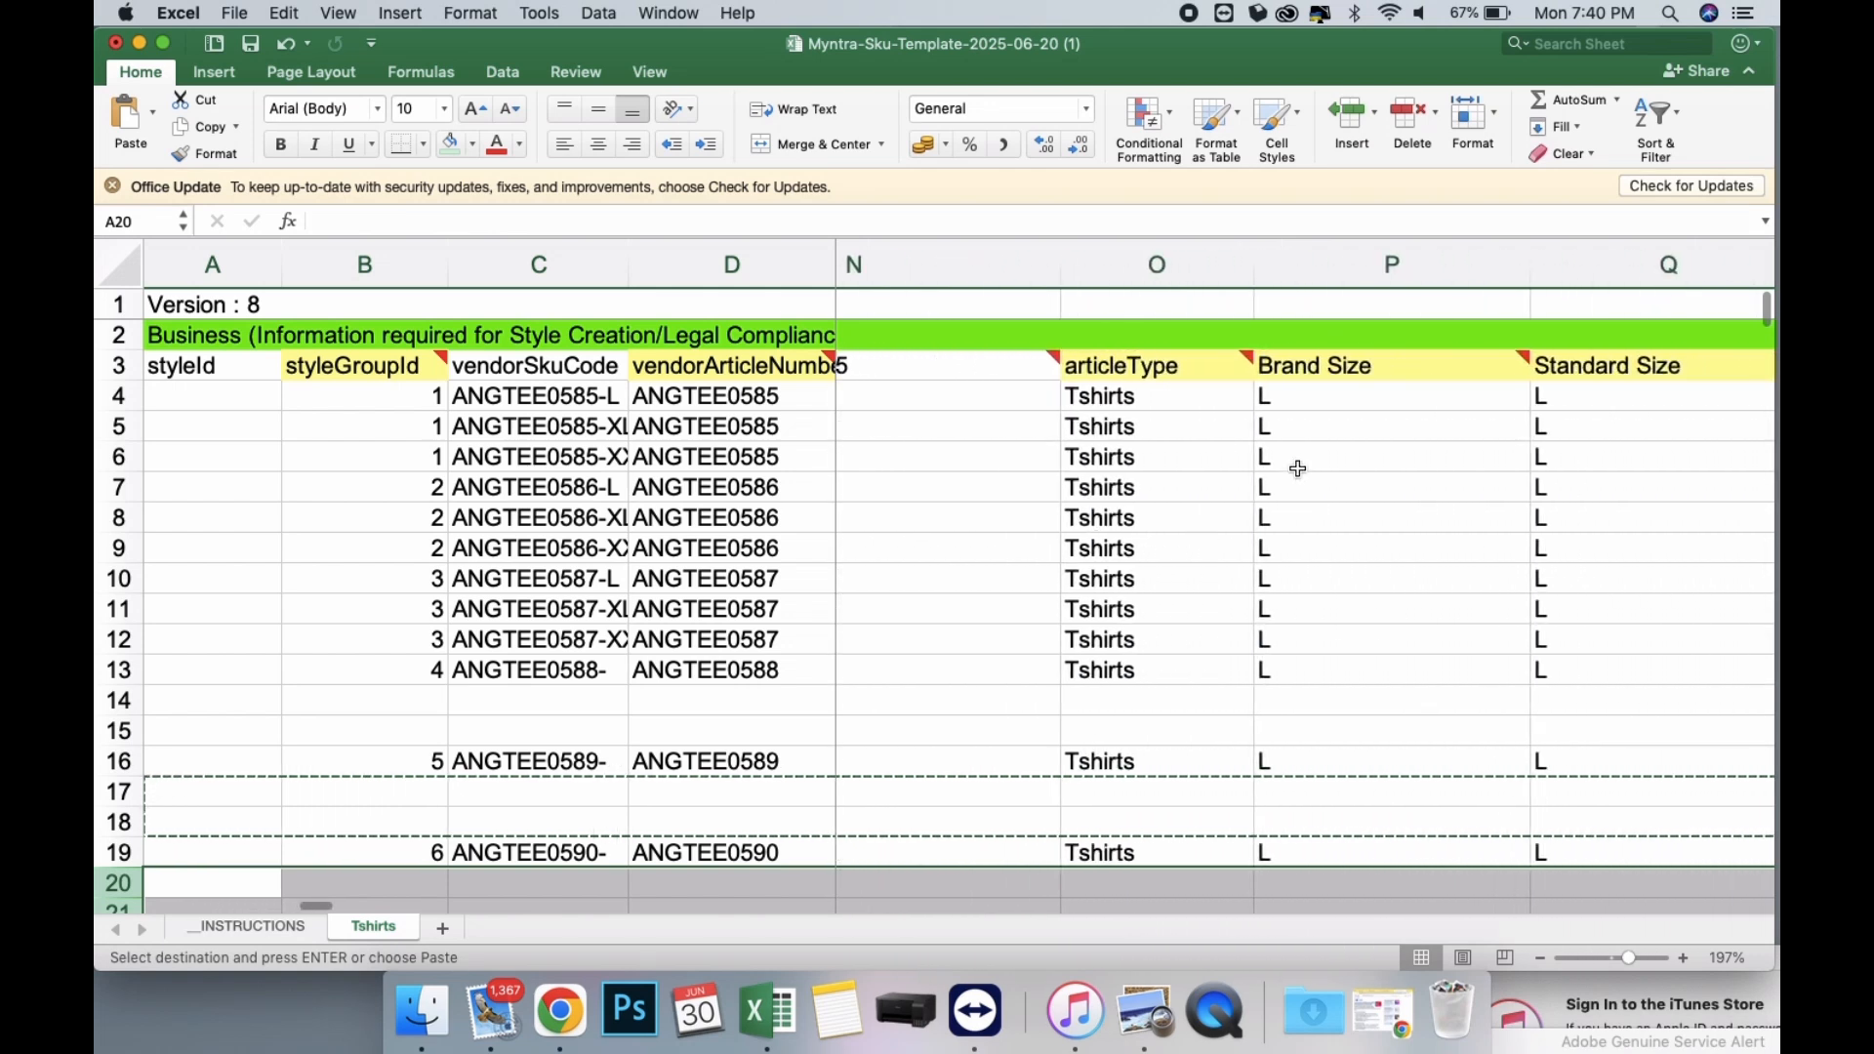
pyautogui.hscroll(3, 1338, 402)
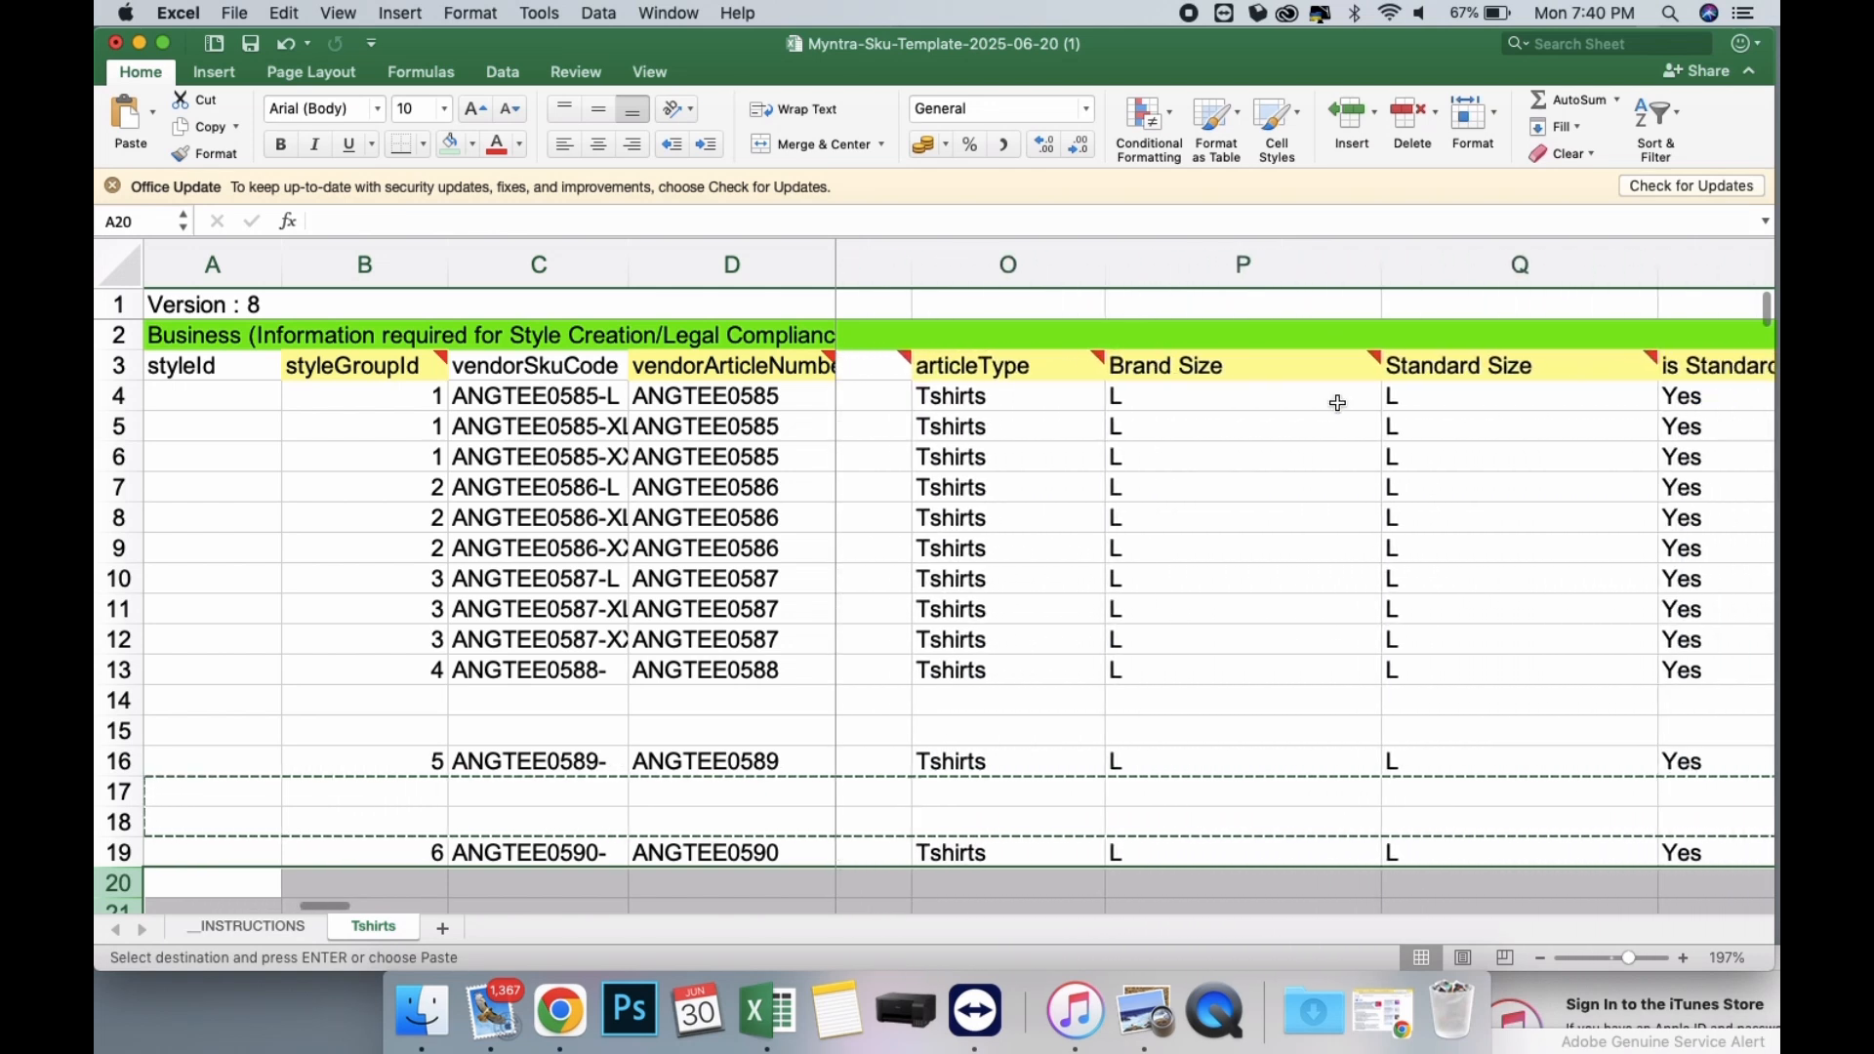
pyautogui.click(1184, 435)
pyautogui.write('XL')
pyautogui.press('Return')
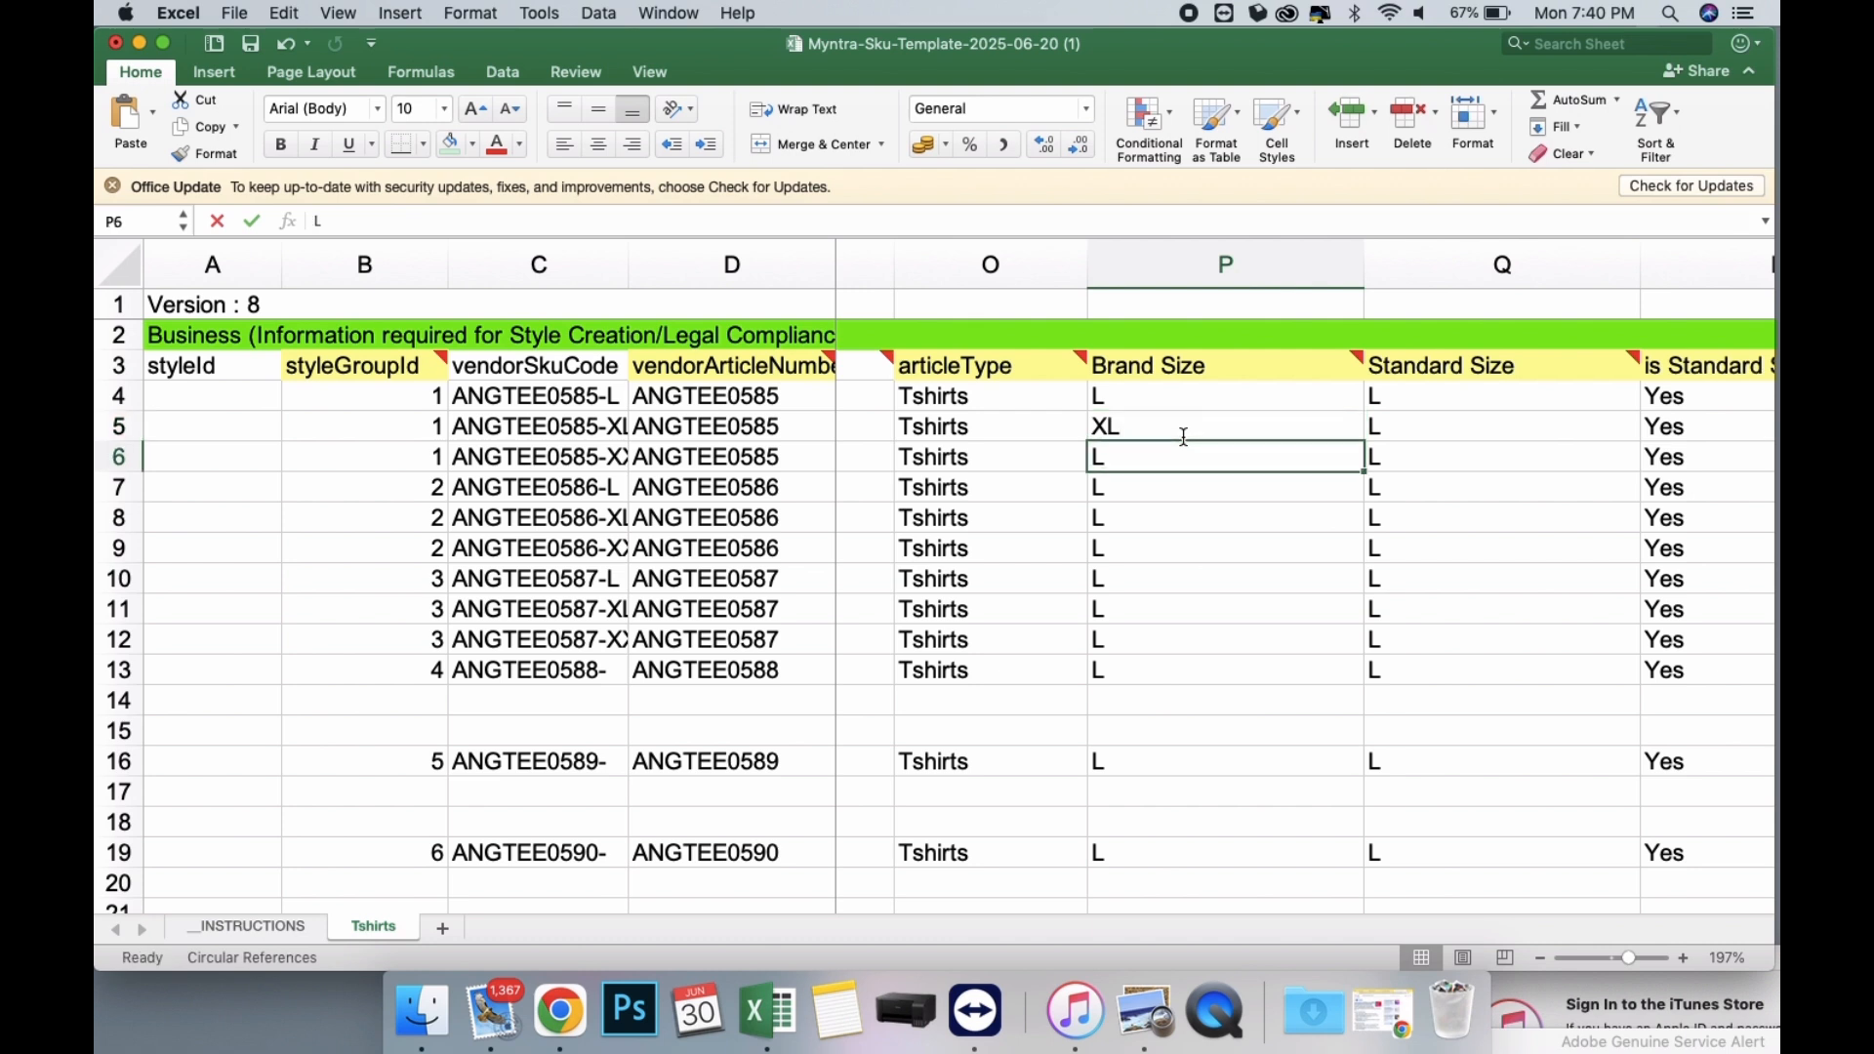
pyautogui.write('XXL')
pyautogui.press('Return')
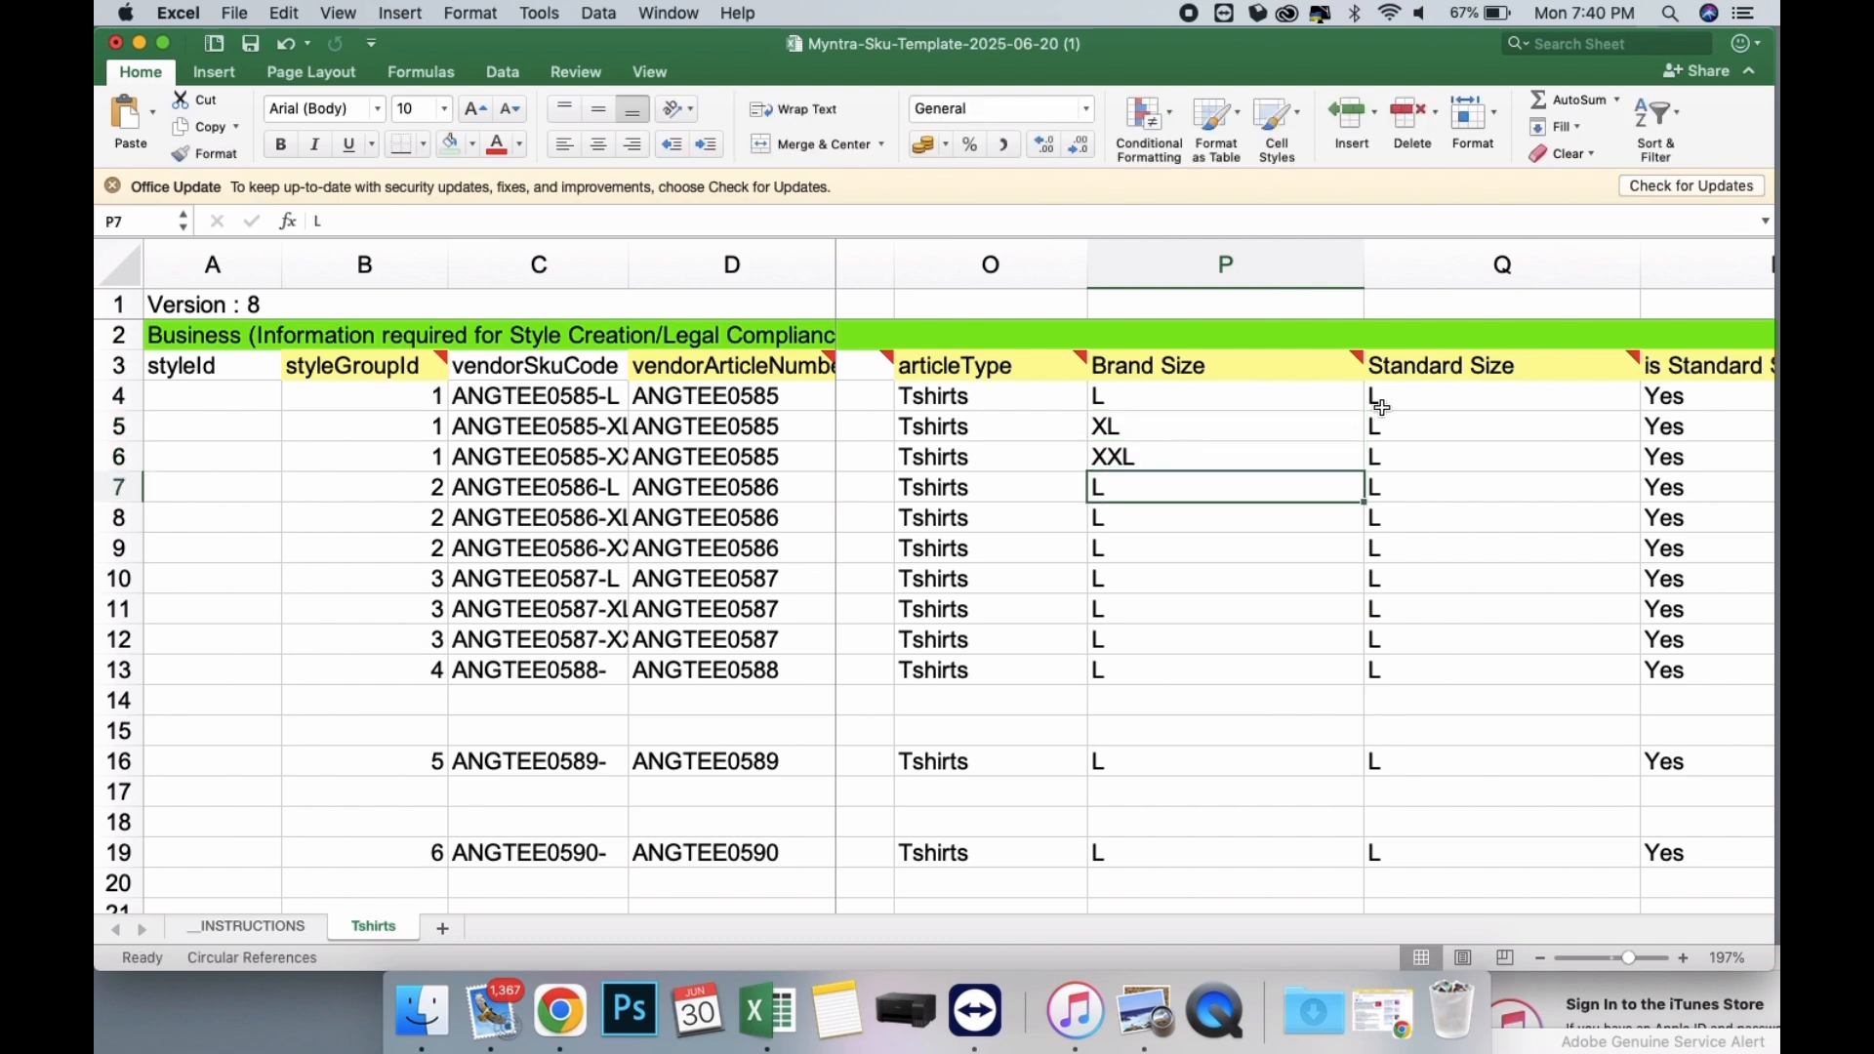
# Set the Standard Size of the second and third ANGTEE0585 rows to XL and XXL.
pyautogui.click(1402, 426)
pyautogui.hscroll(2, 1403, 426)
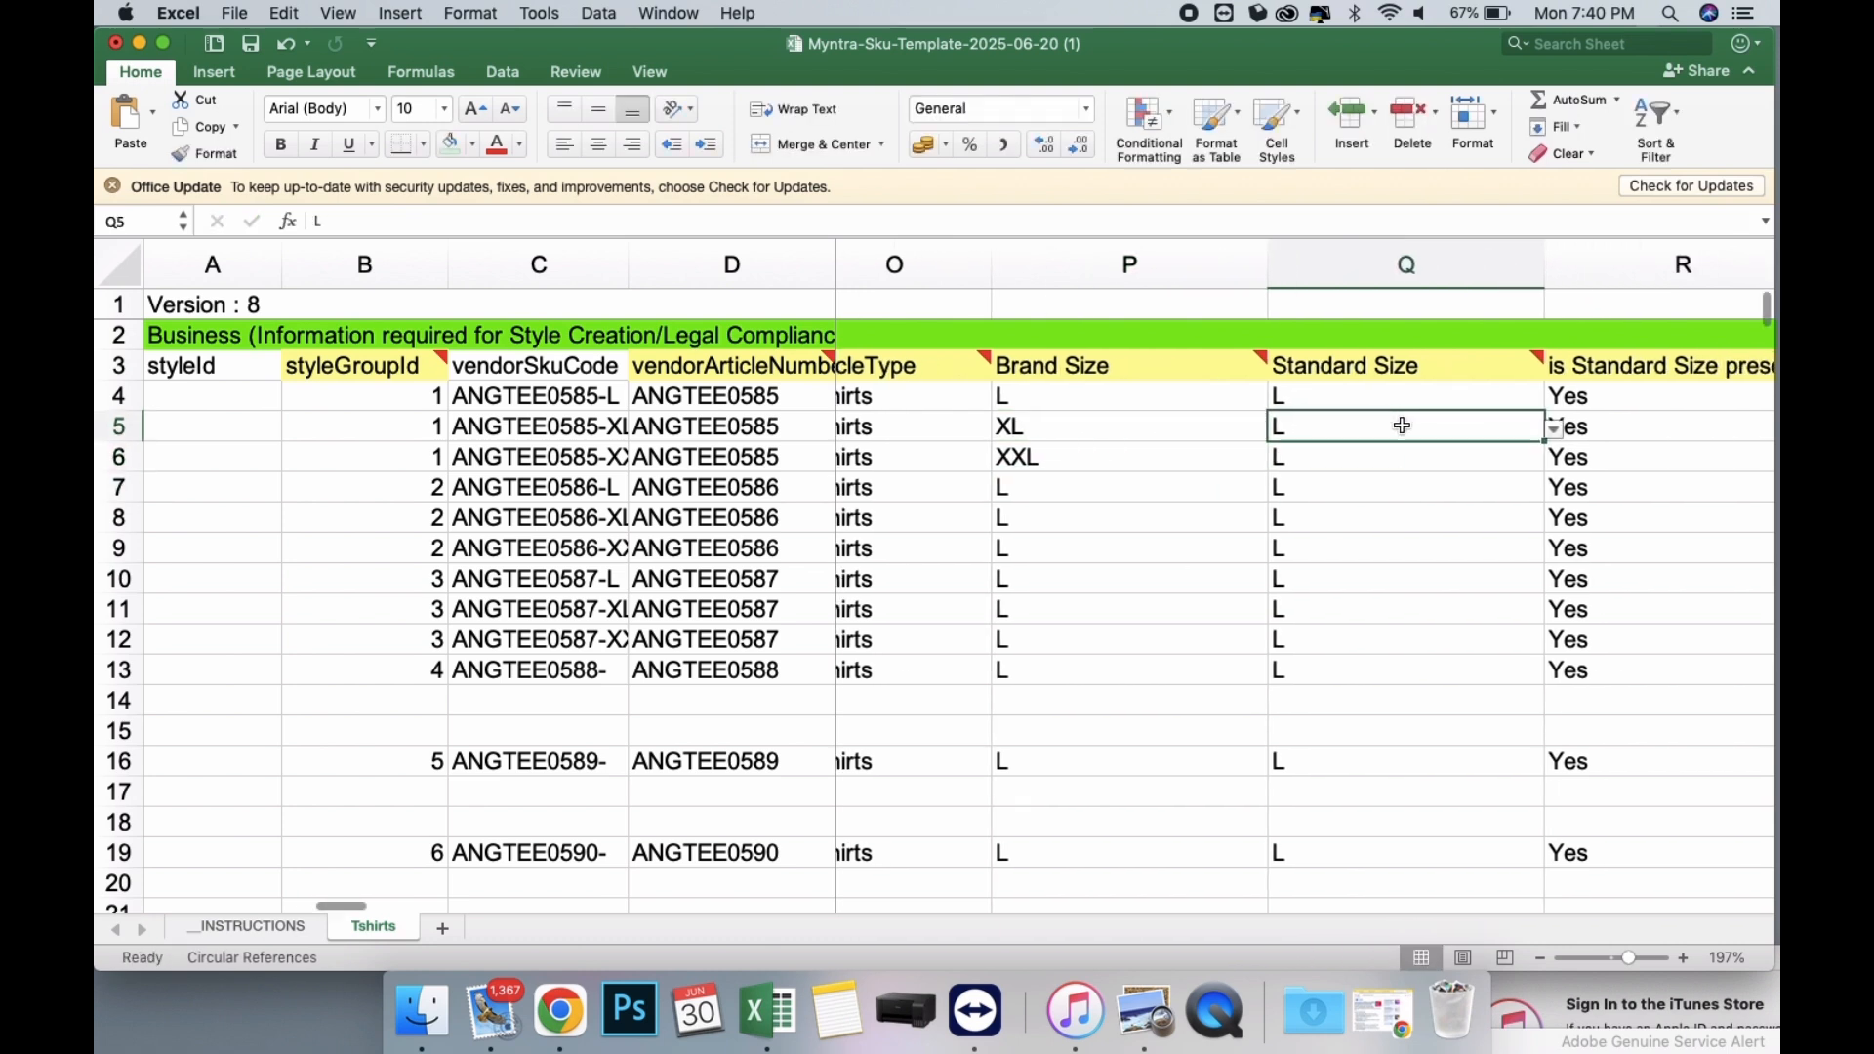
pyautogui.click(1555, 429)
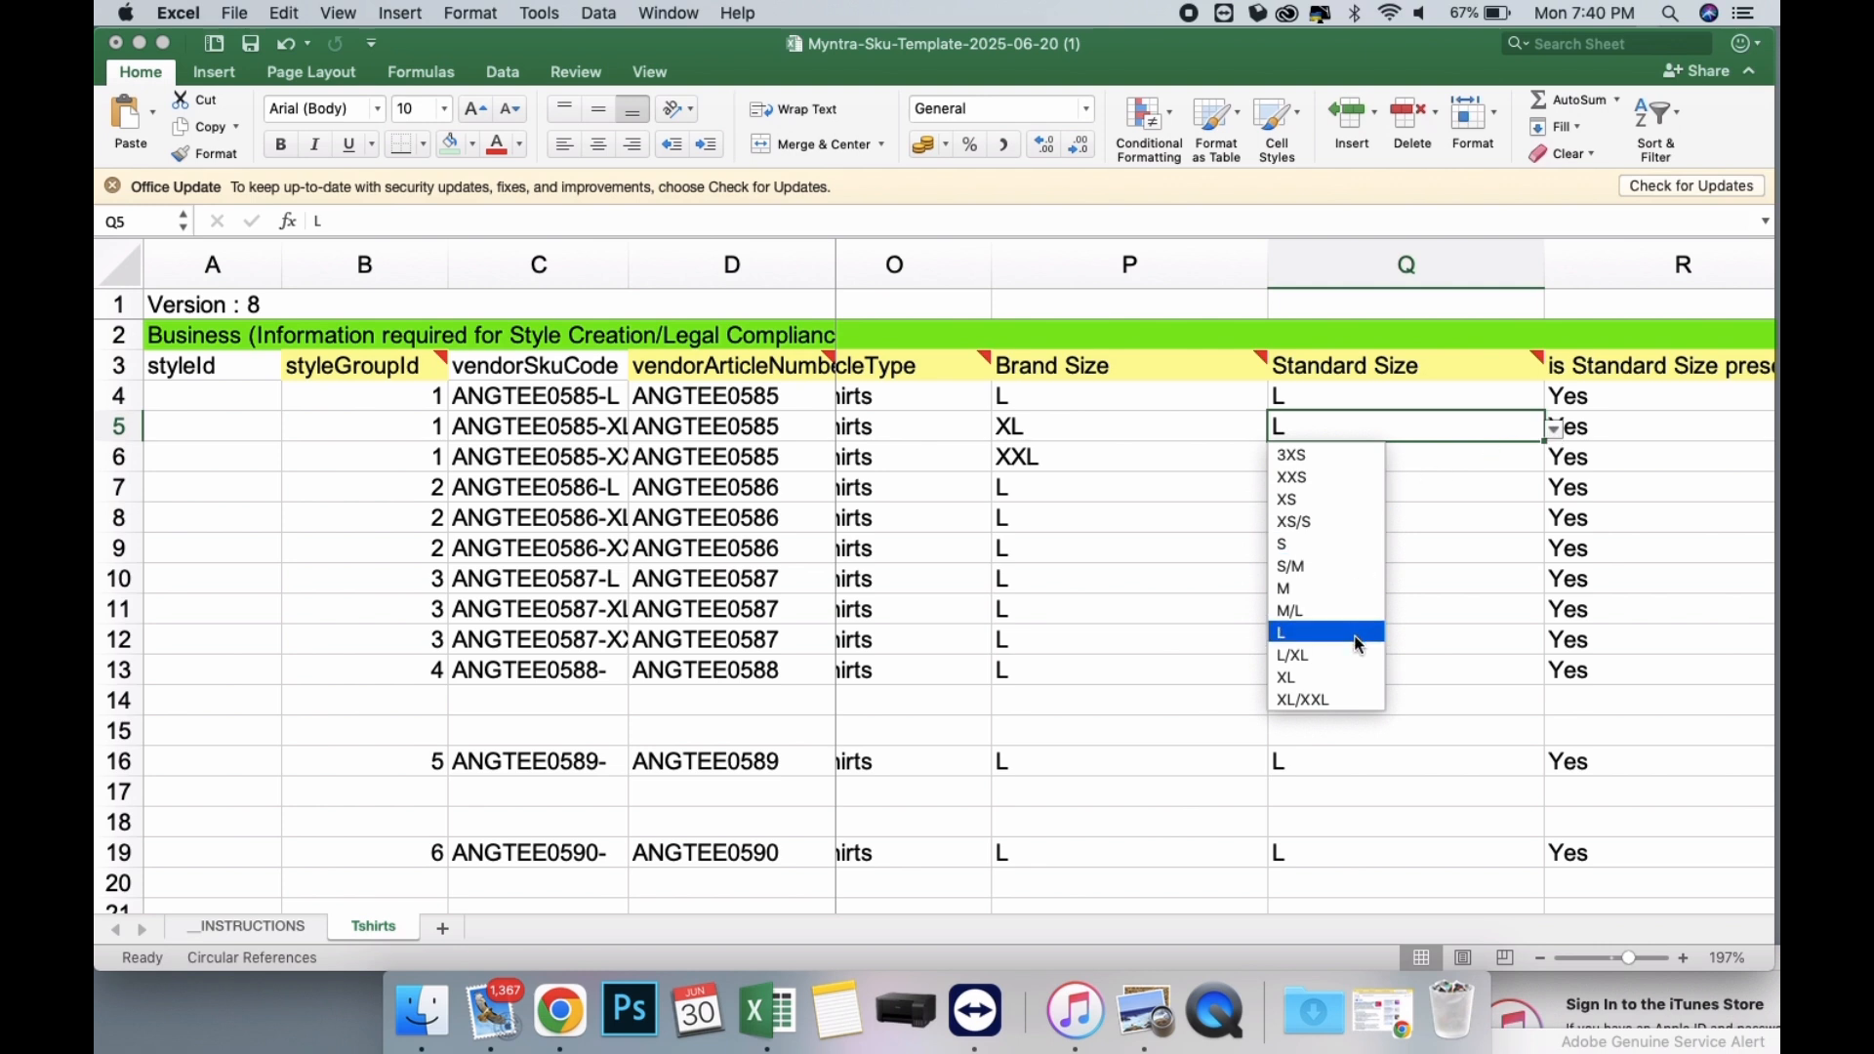
pyautogui.click(1360, 685)
pyautogui.click(1425, 457)
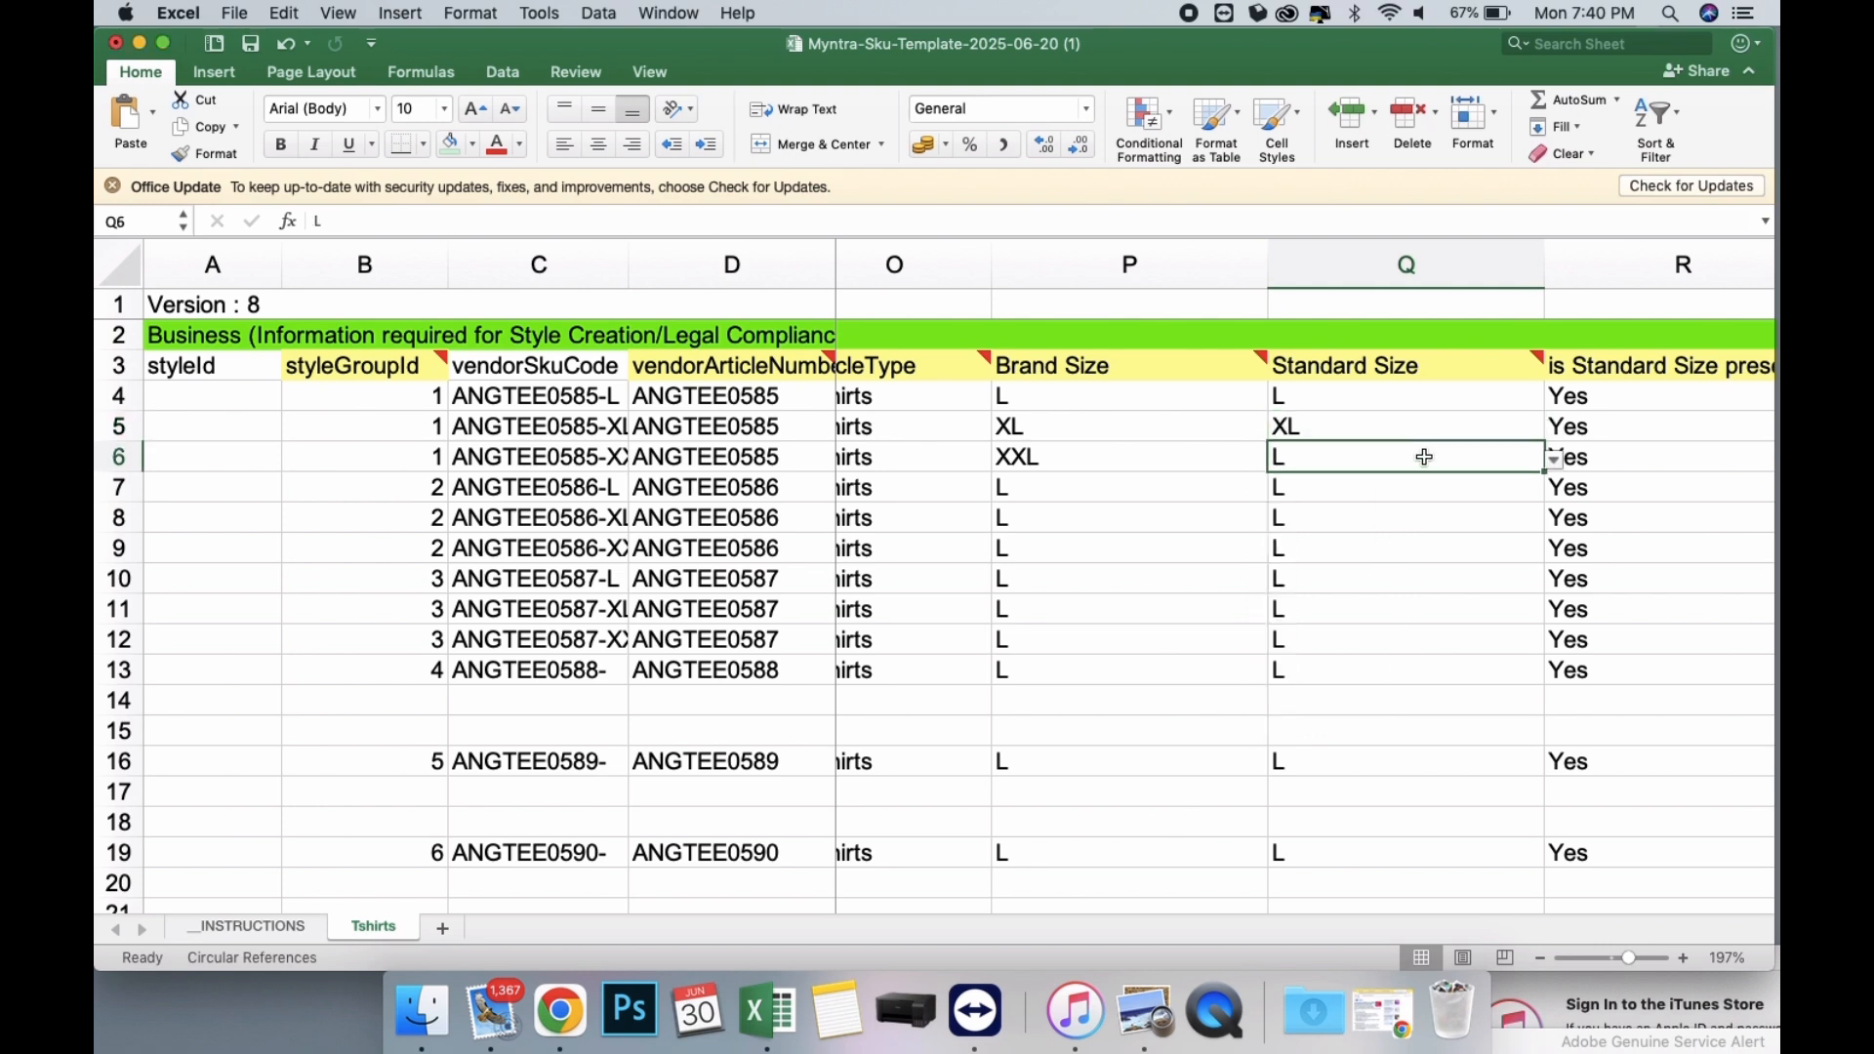
pyautogui.click(1554, 458)
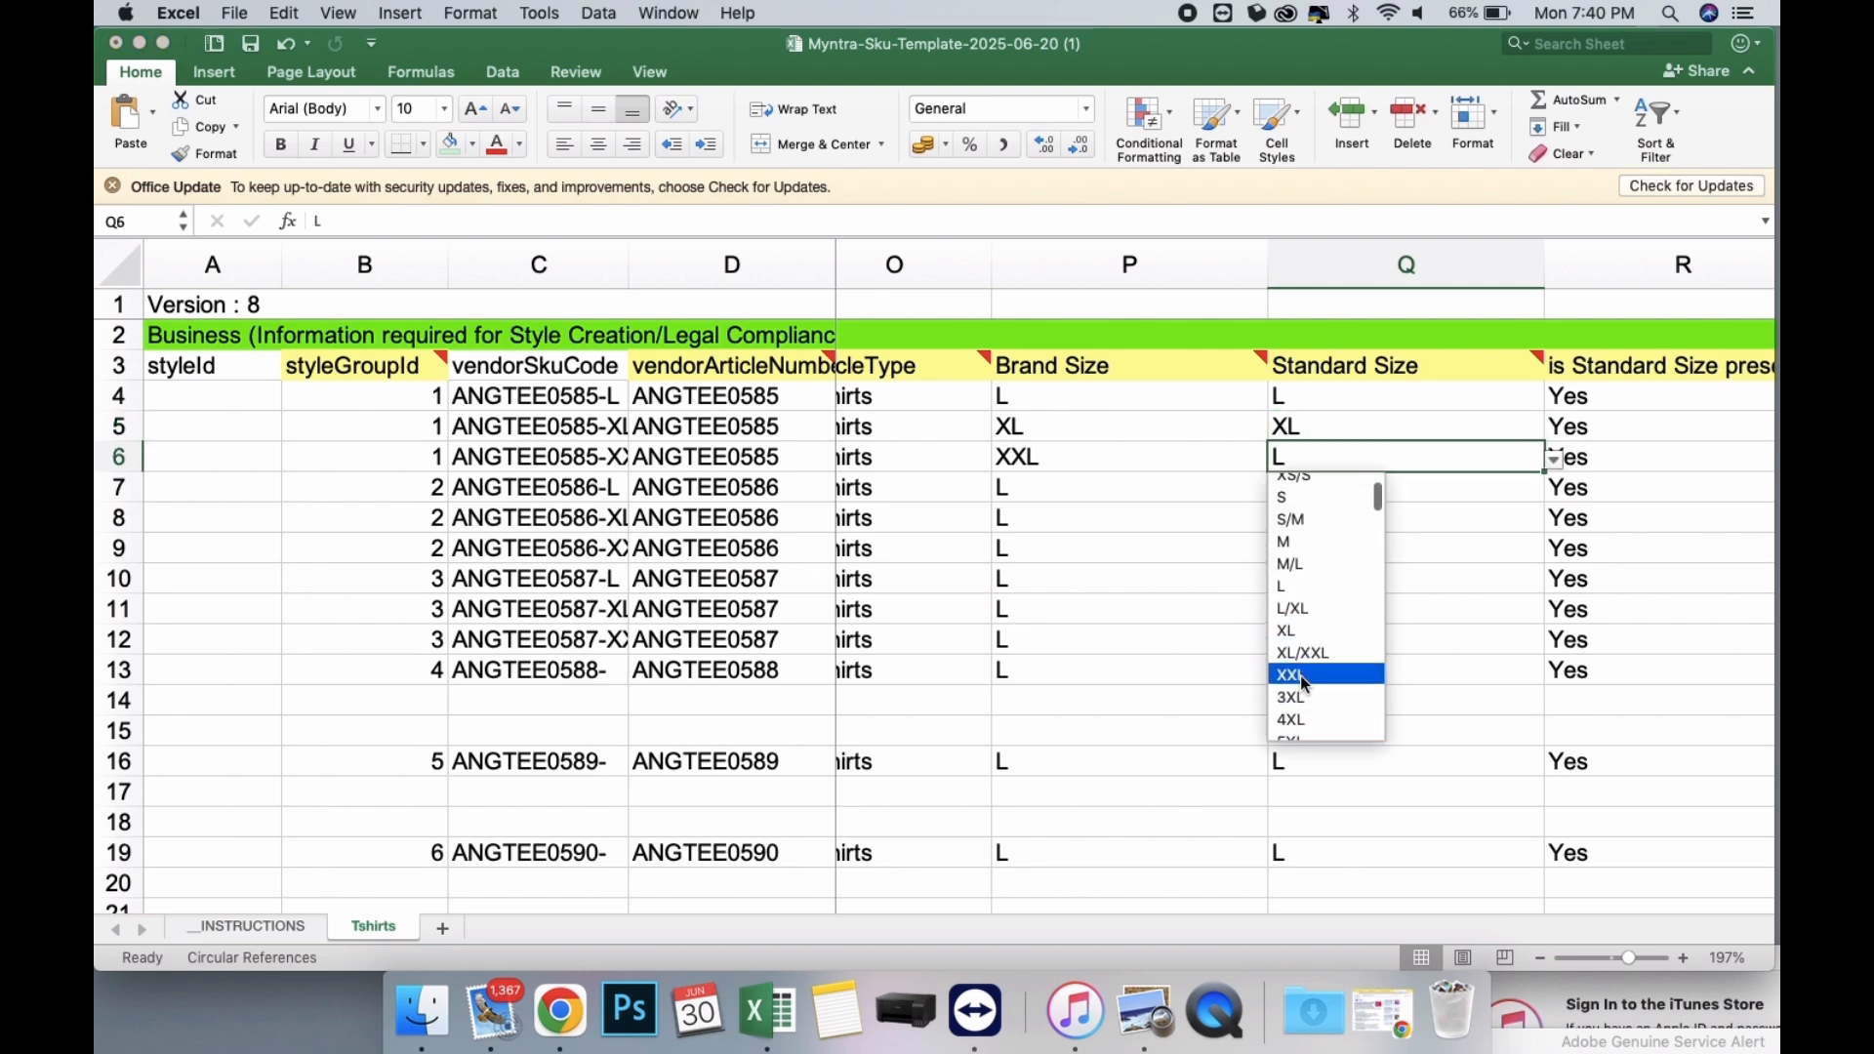
pyautogui.click(1307, 675)
# Copy the Brand Size and Standard Size values in P4:Q6 to the ANGTEE0586 and ANGTEE0587 rows, P7:Q12.
pyautogui.moveTo(1141, 394); pyautogui.dragTo(1308, 458)
pyautogui.press('super+c')
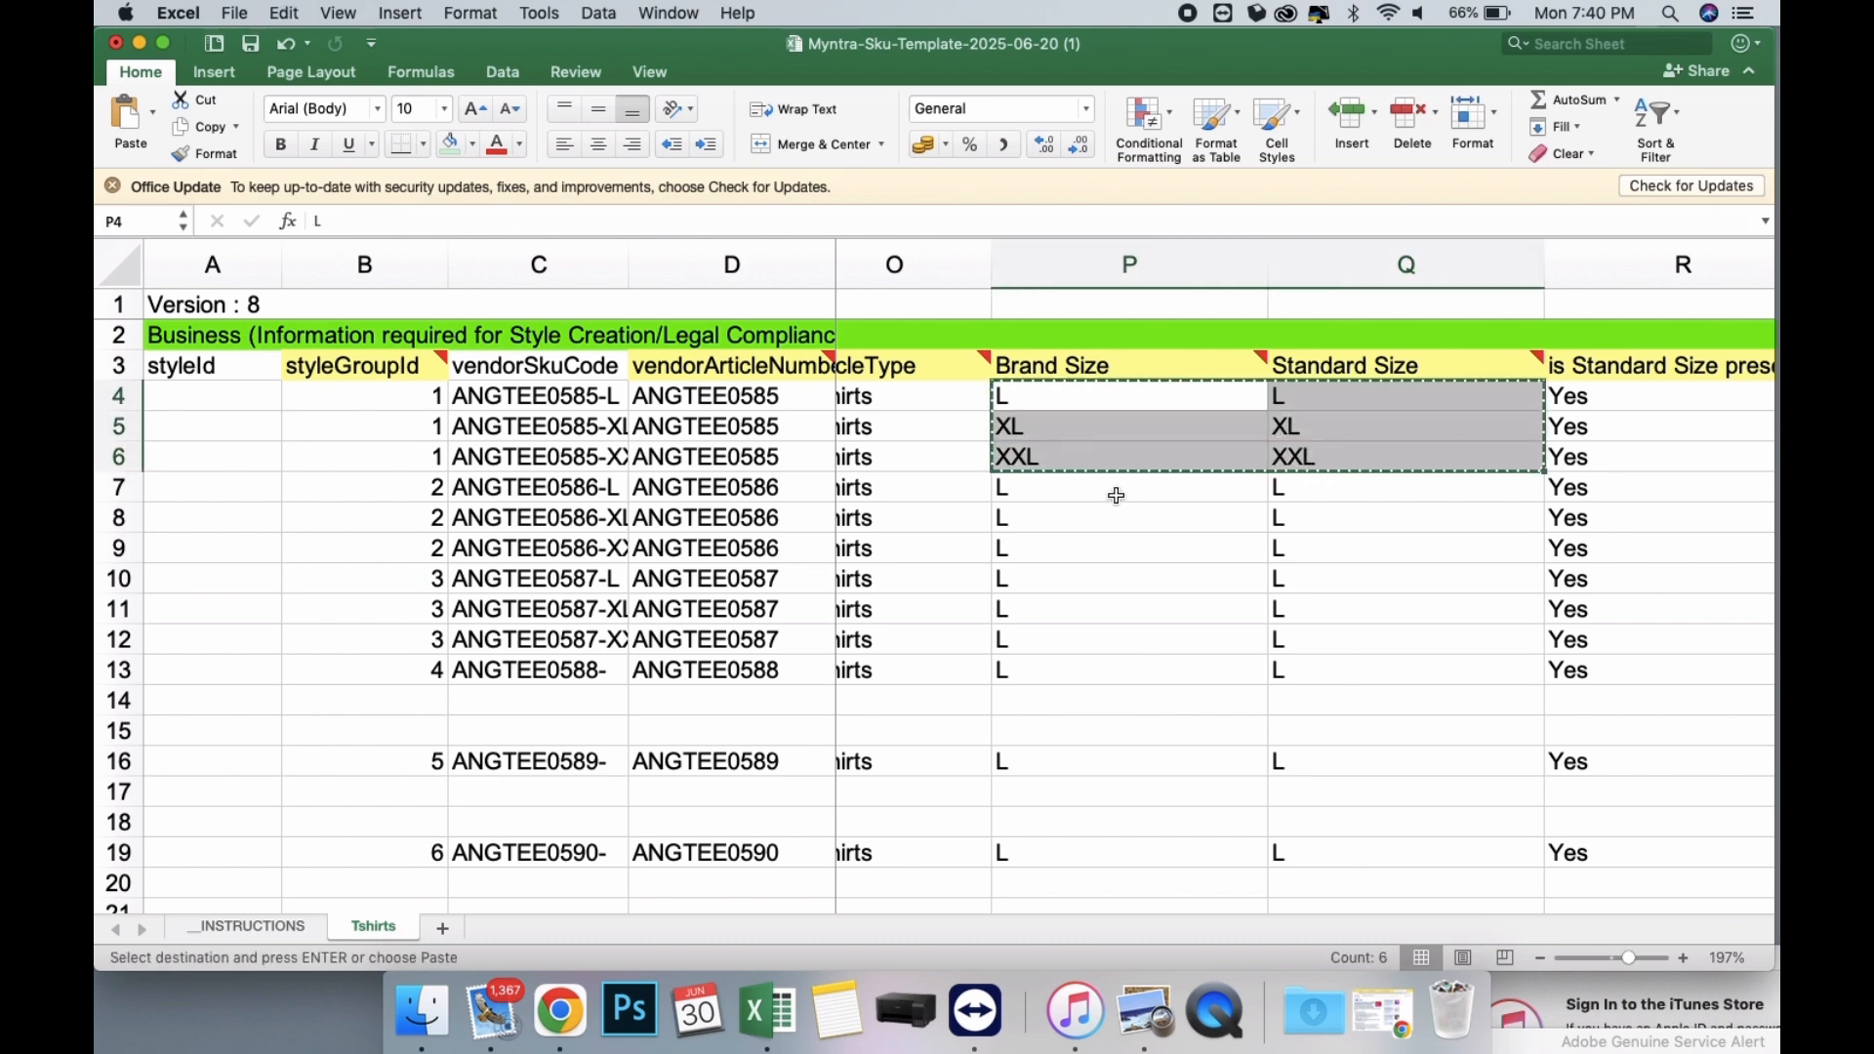
pyautogui.moveTo(1117, 496); pyautogui.dragTo(1426, 641)
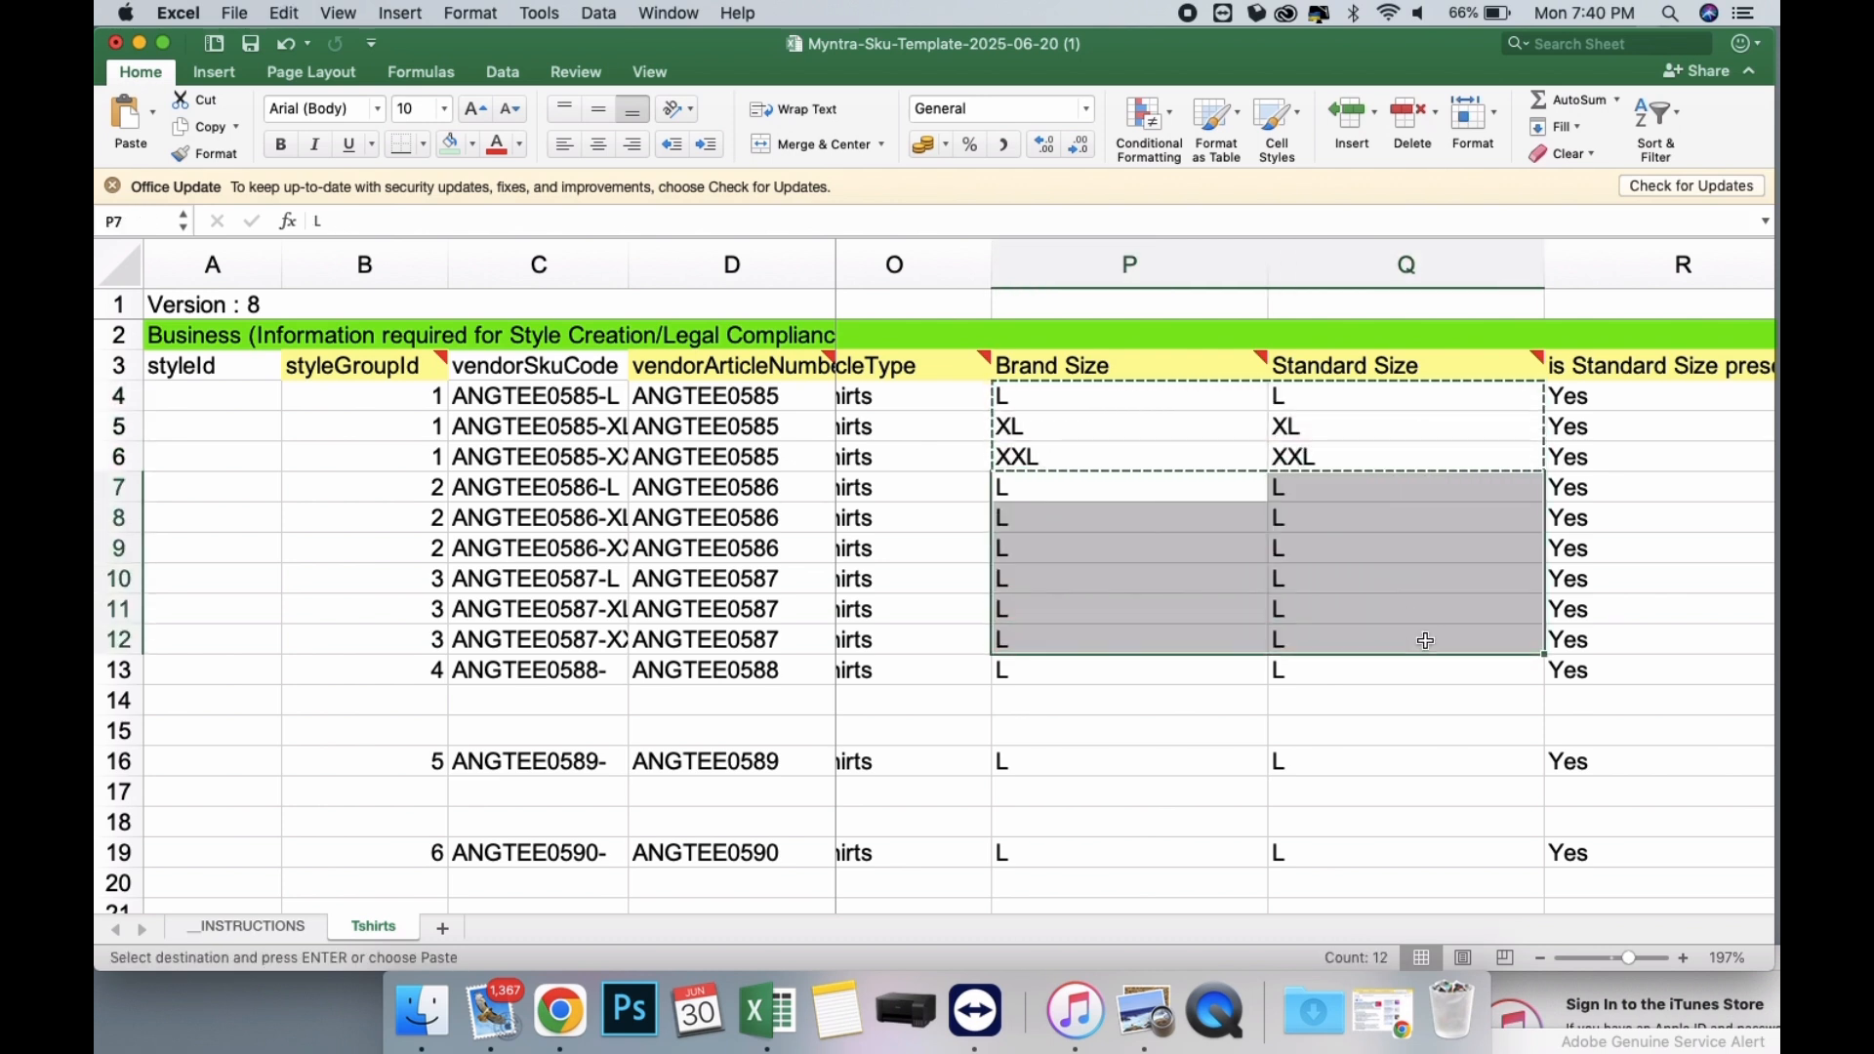
pyautogui.press('super+v')
pyautogui.hscroll(5, 1431, 573)
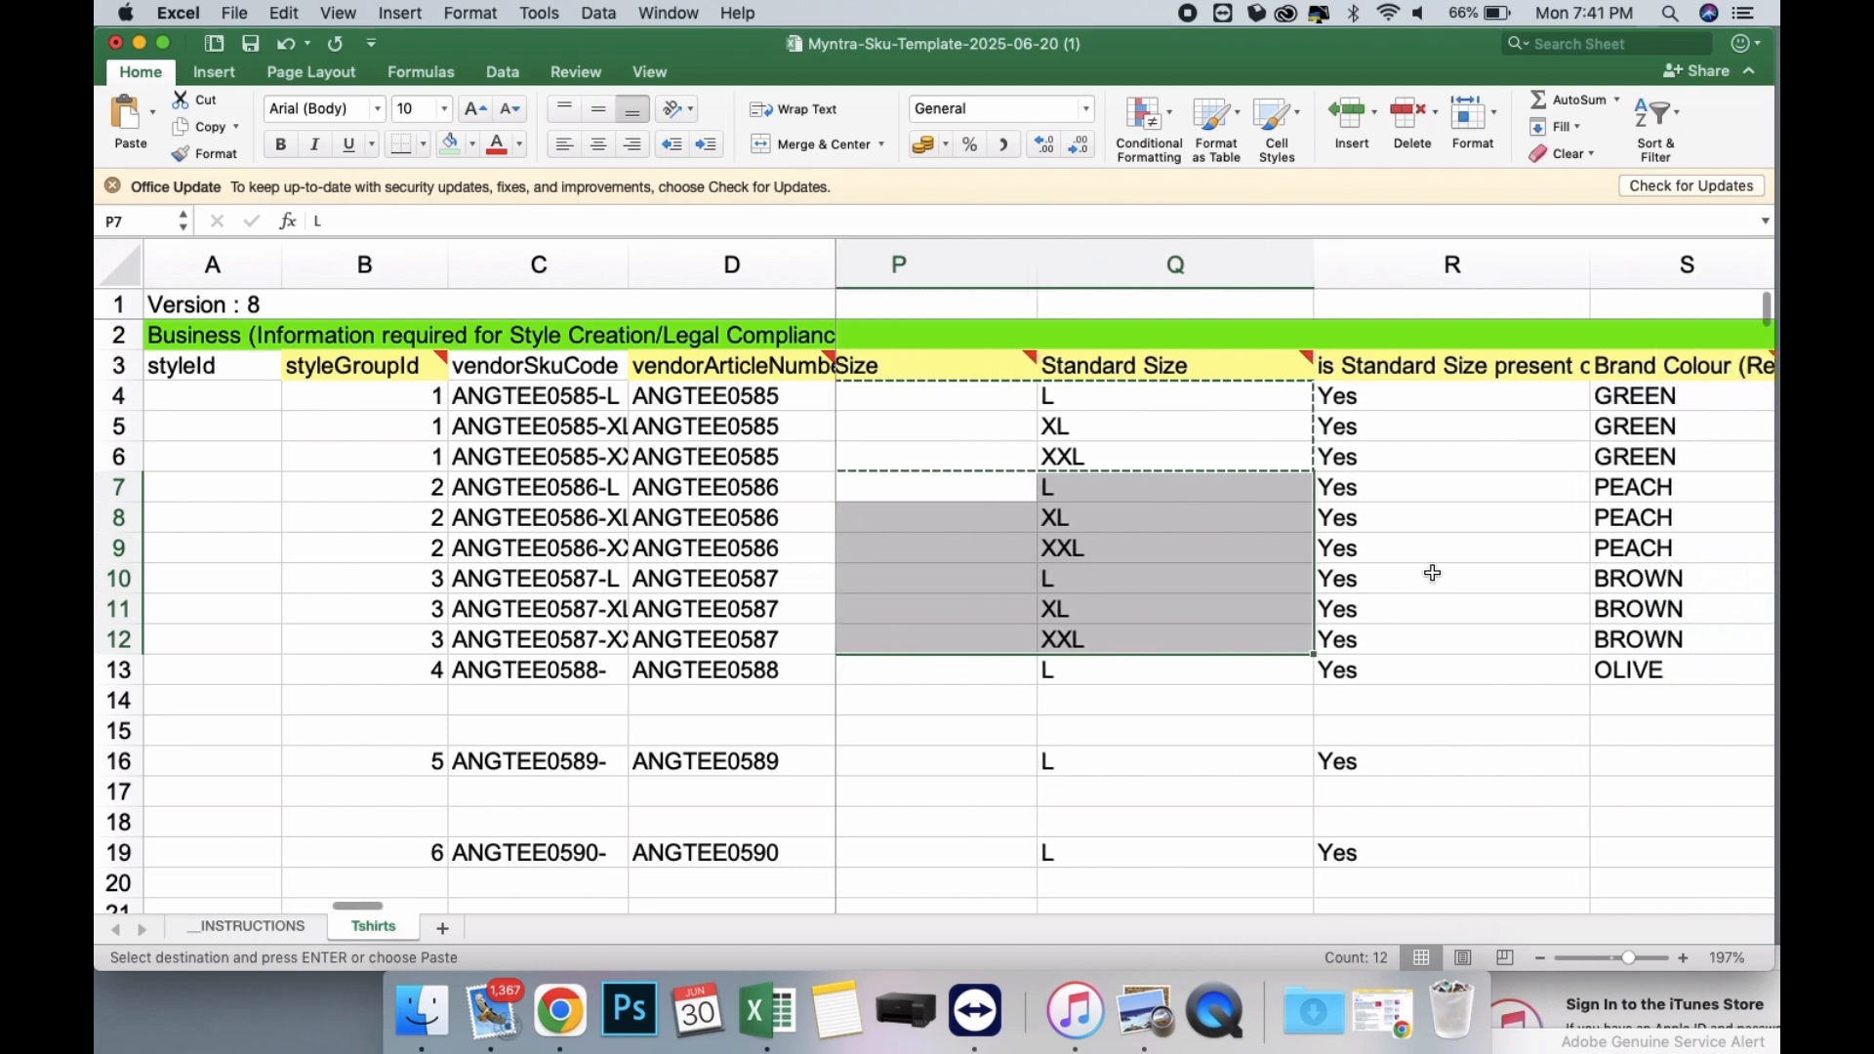
pyautogui.hscroll(10, 1432, 576)
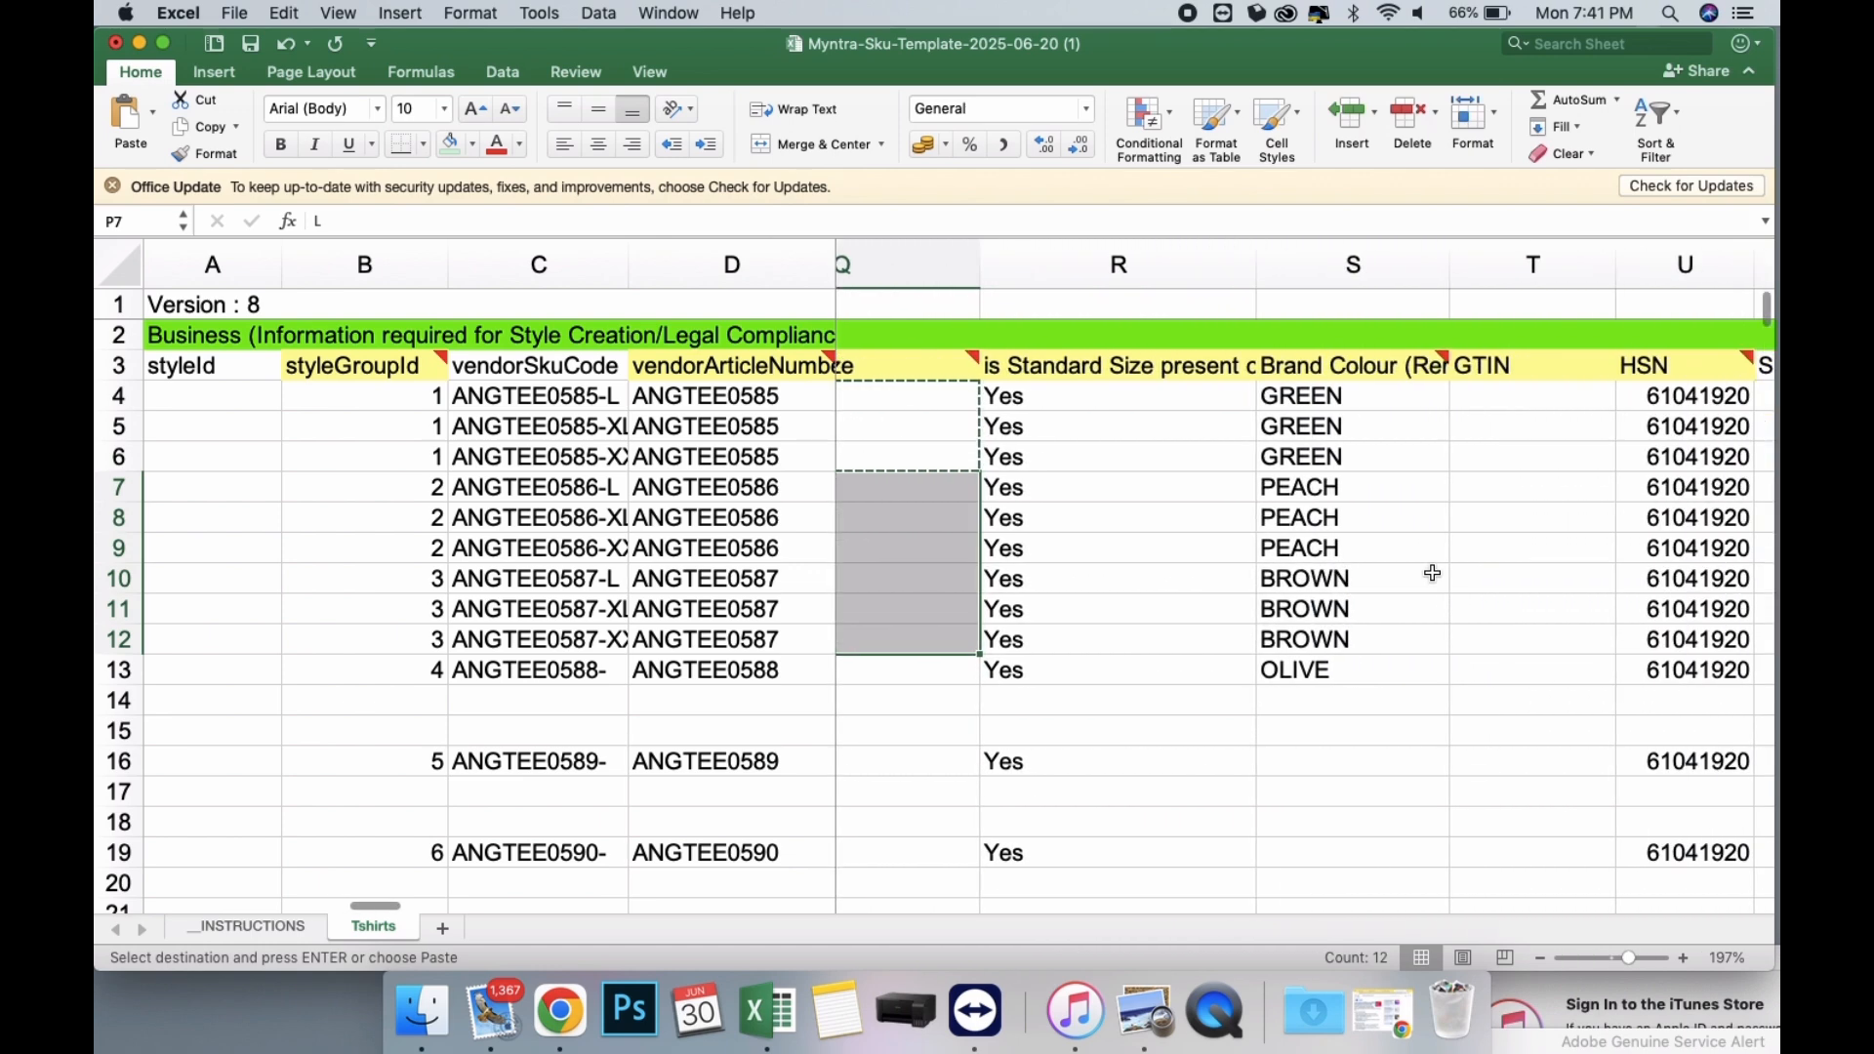
pyautogui.hscroll(10, 1655, 463)
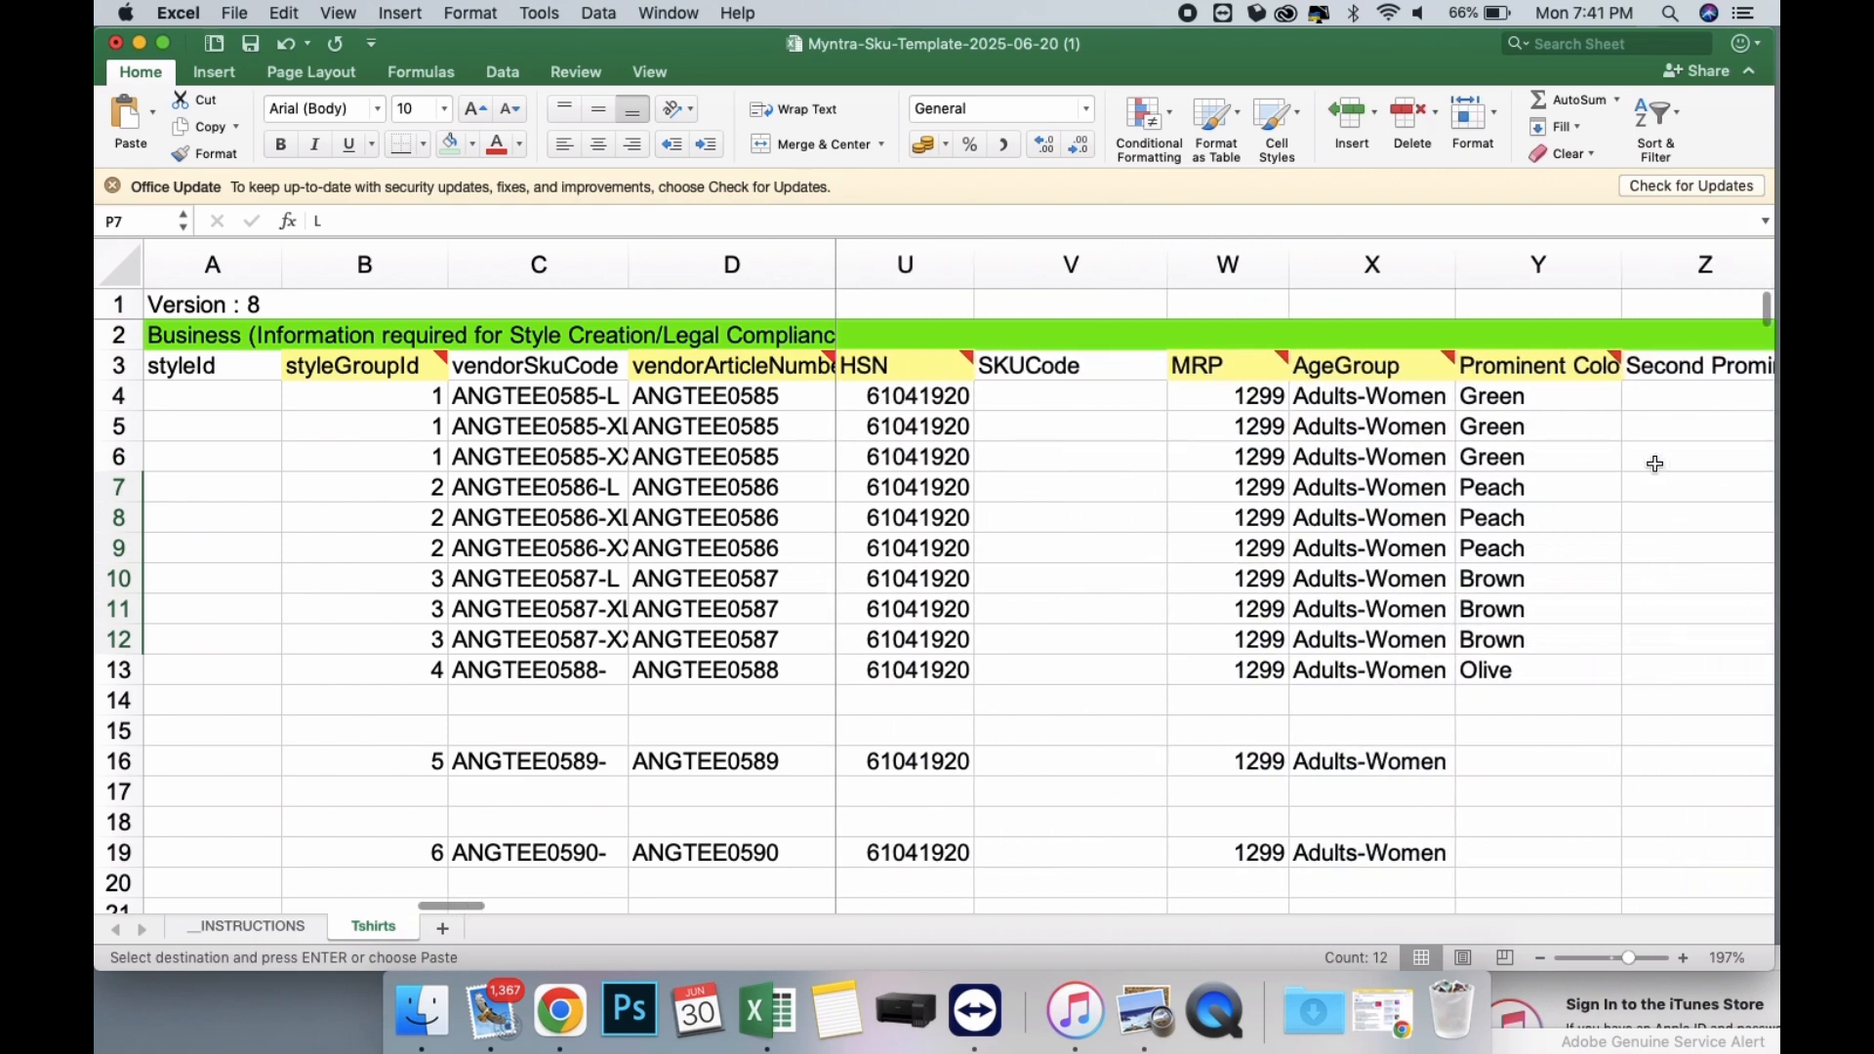
pyautogui.hscroll(10, 1656, 462)
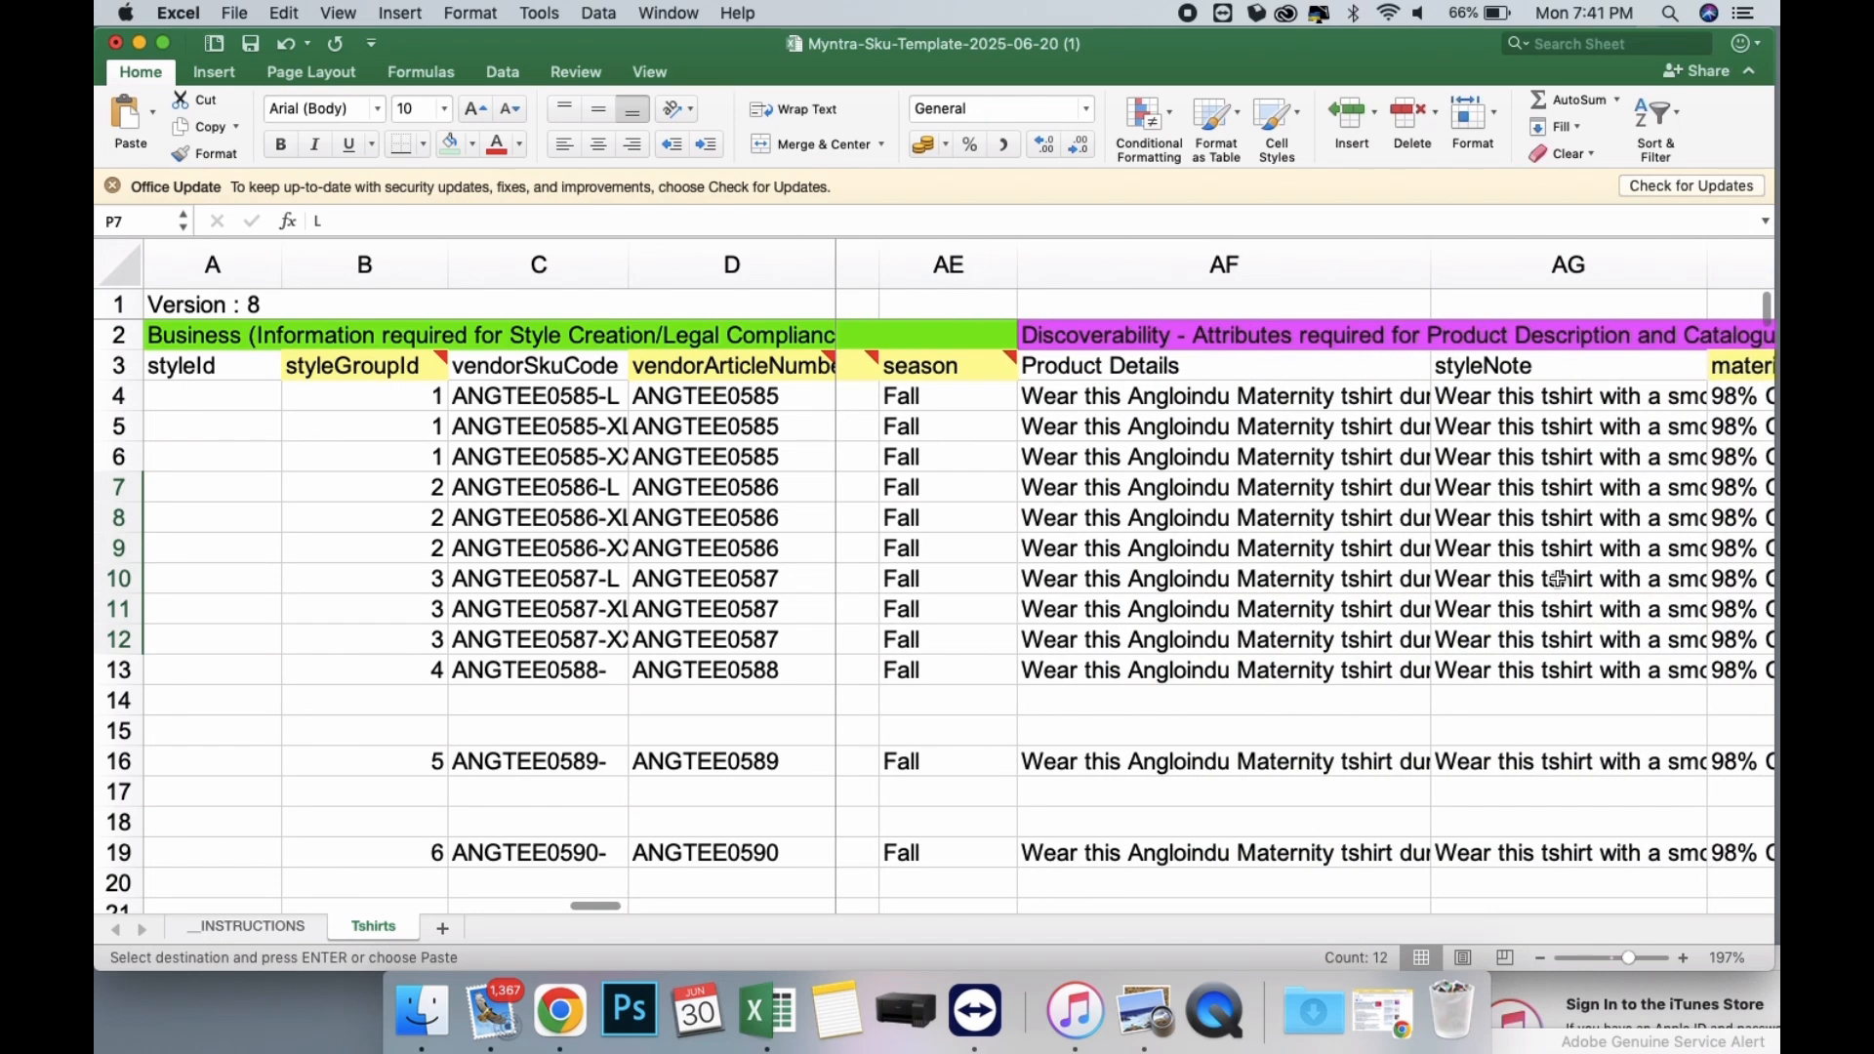
# Review the attribute columns from Product Details through Net Quantity for the expanded L, XL and XXL rows.
pyautogui.hscroll(10, 1557, 578)
pyautogui.hscroll(10, 1558, 578)
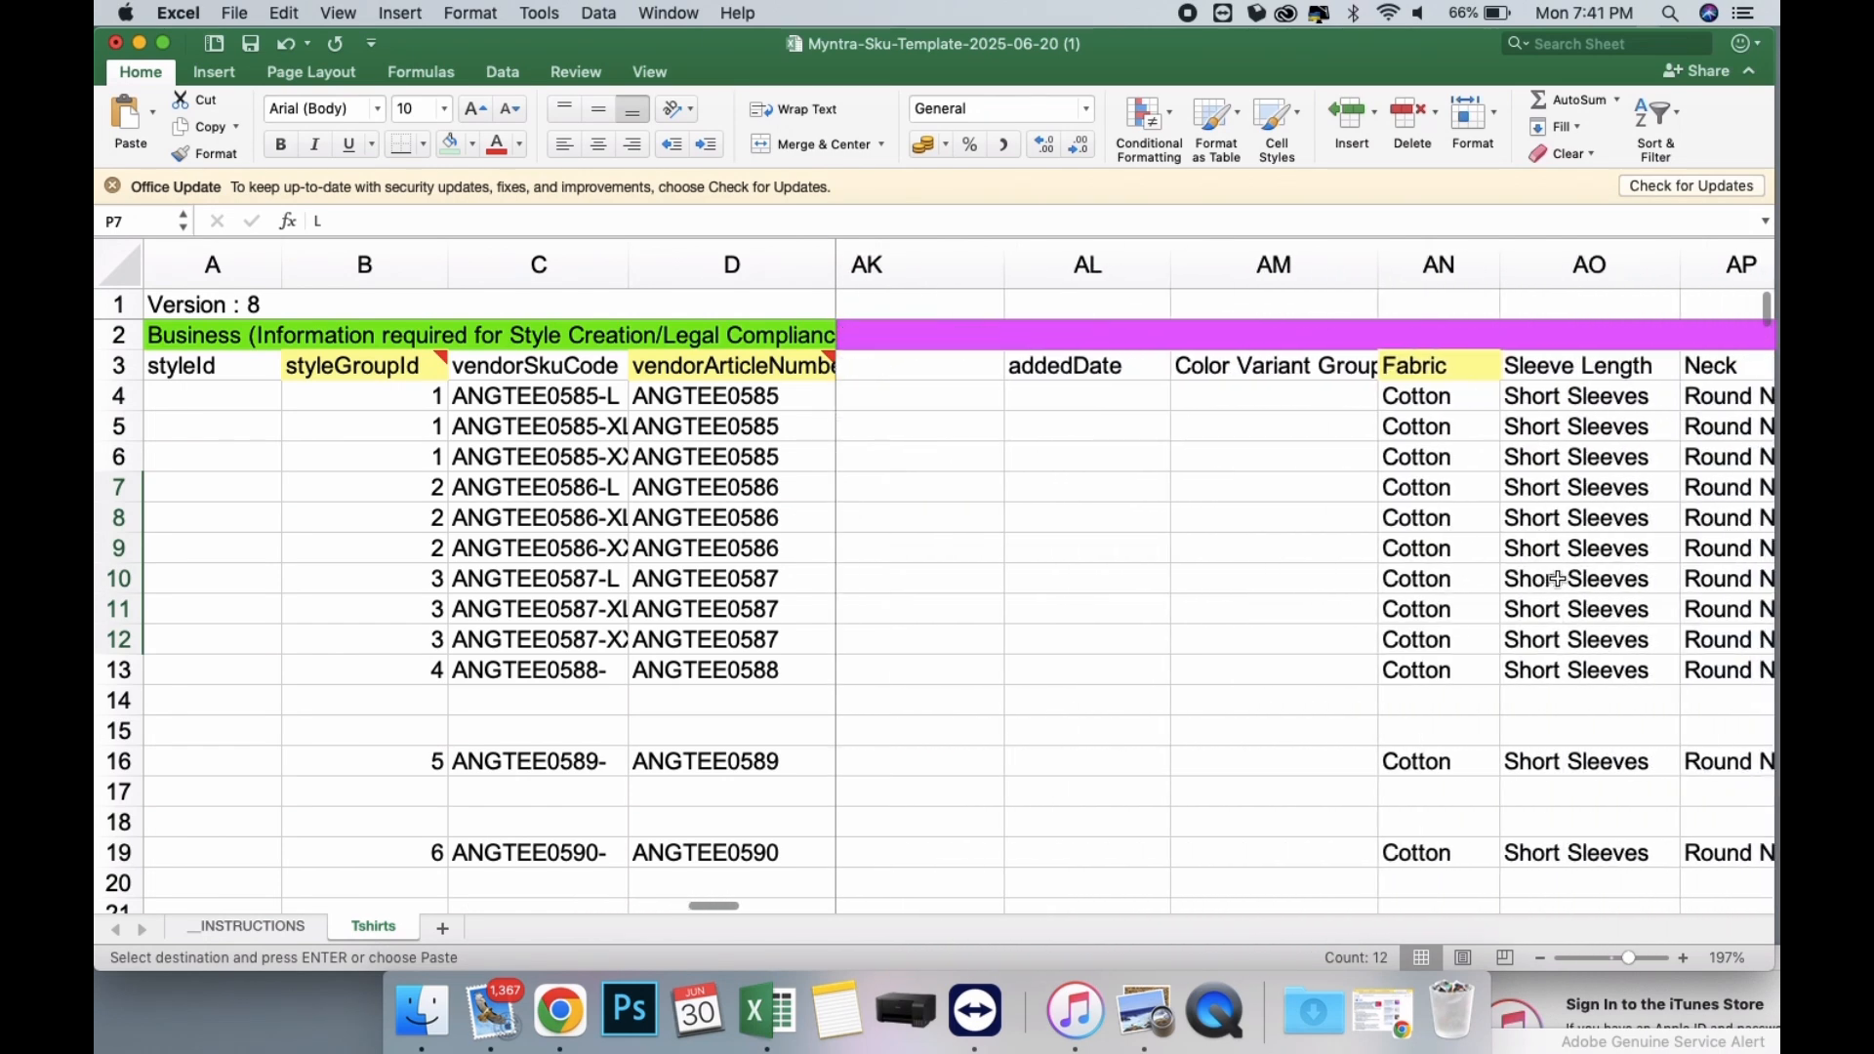
pyautogui.hscroll(10, 1557, 578)
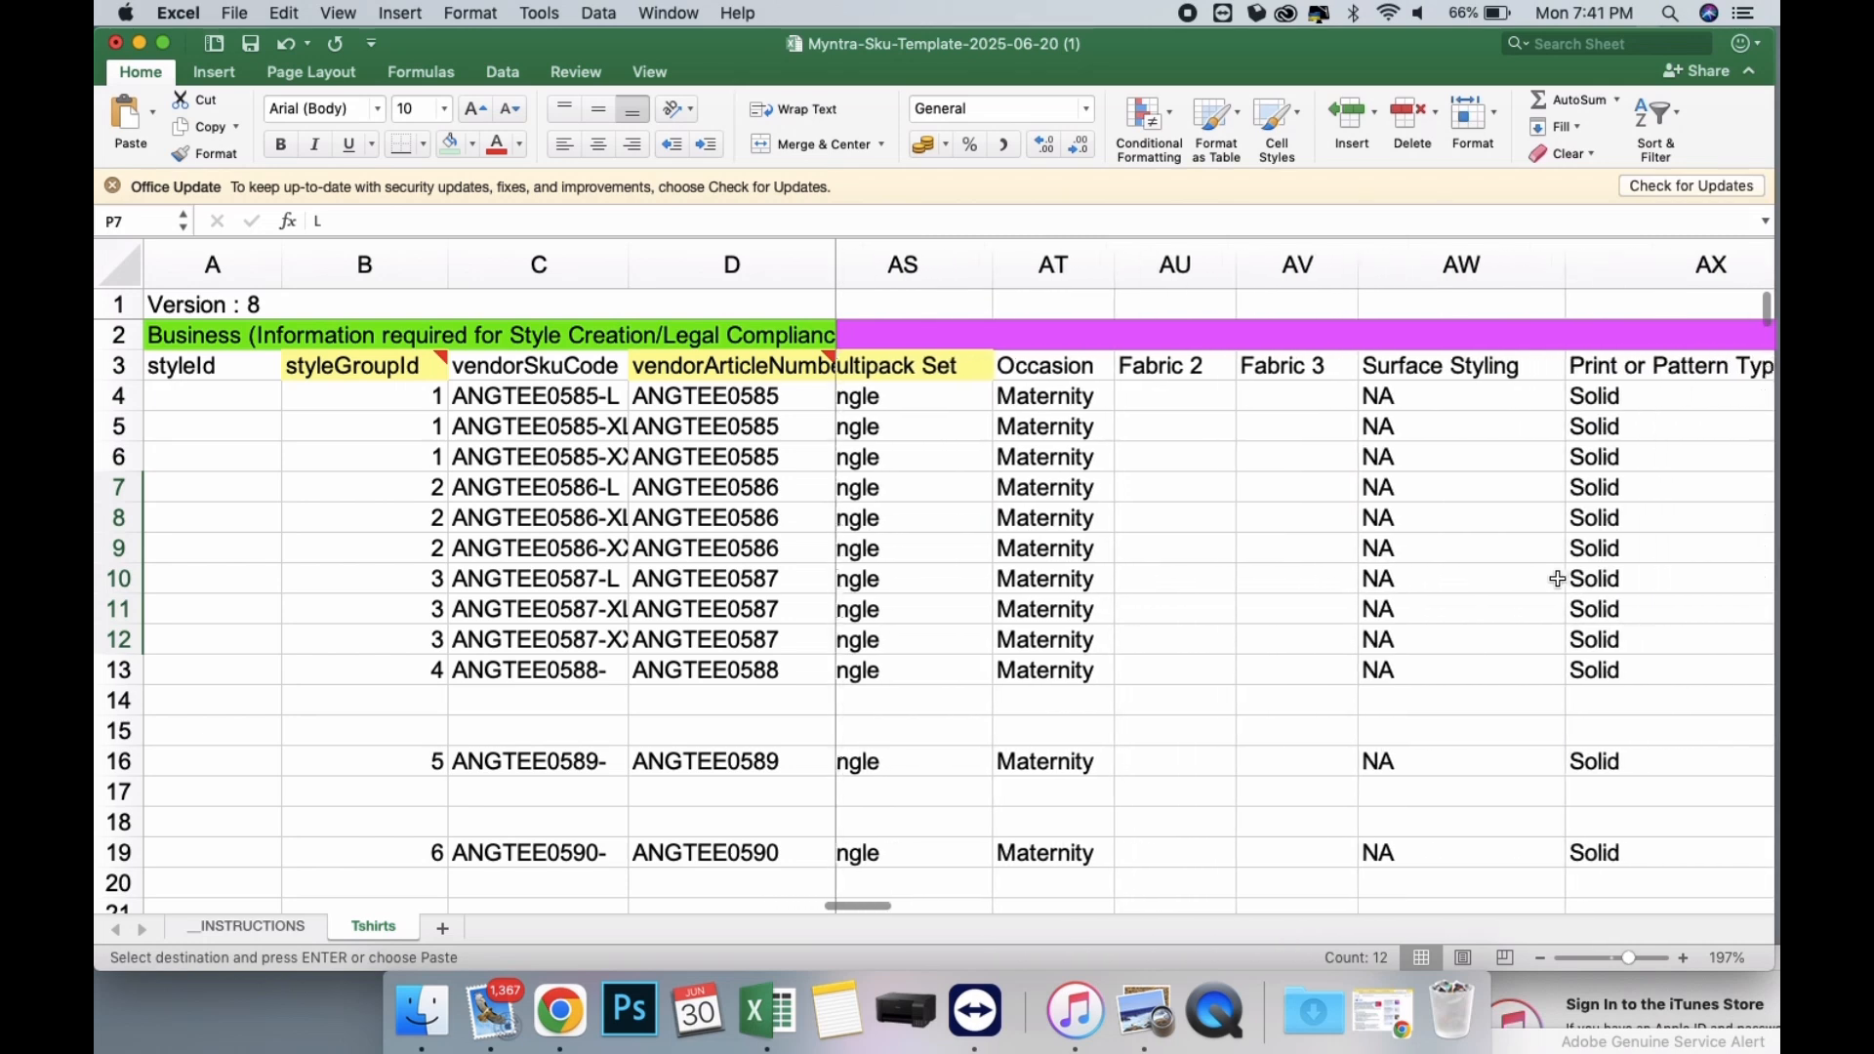
pyautogui.hscroll(10, 1557, 578)
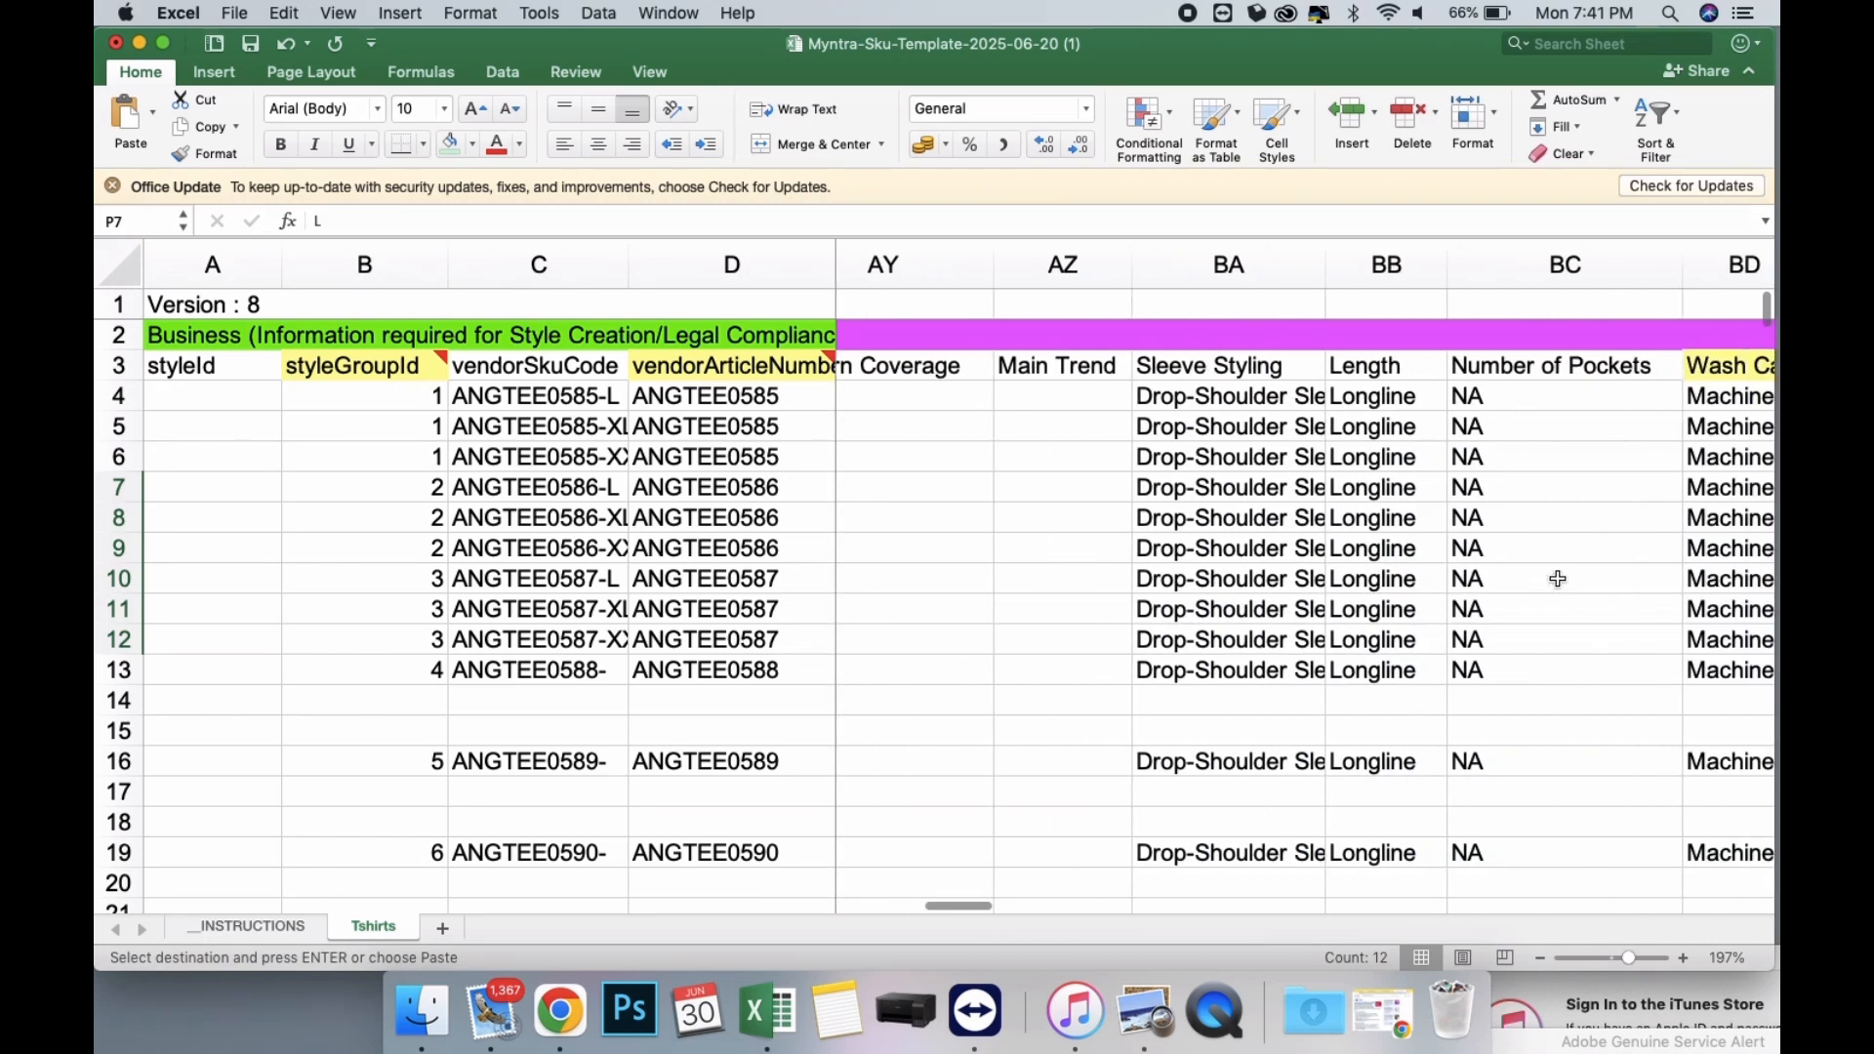
pyautogui.scroll(-3, 1558, 579)
pyautogui.scroll(-3, 1557, 578)
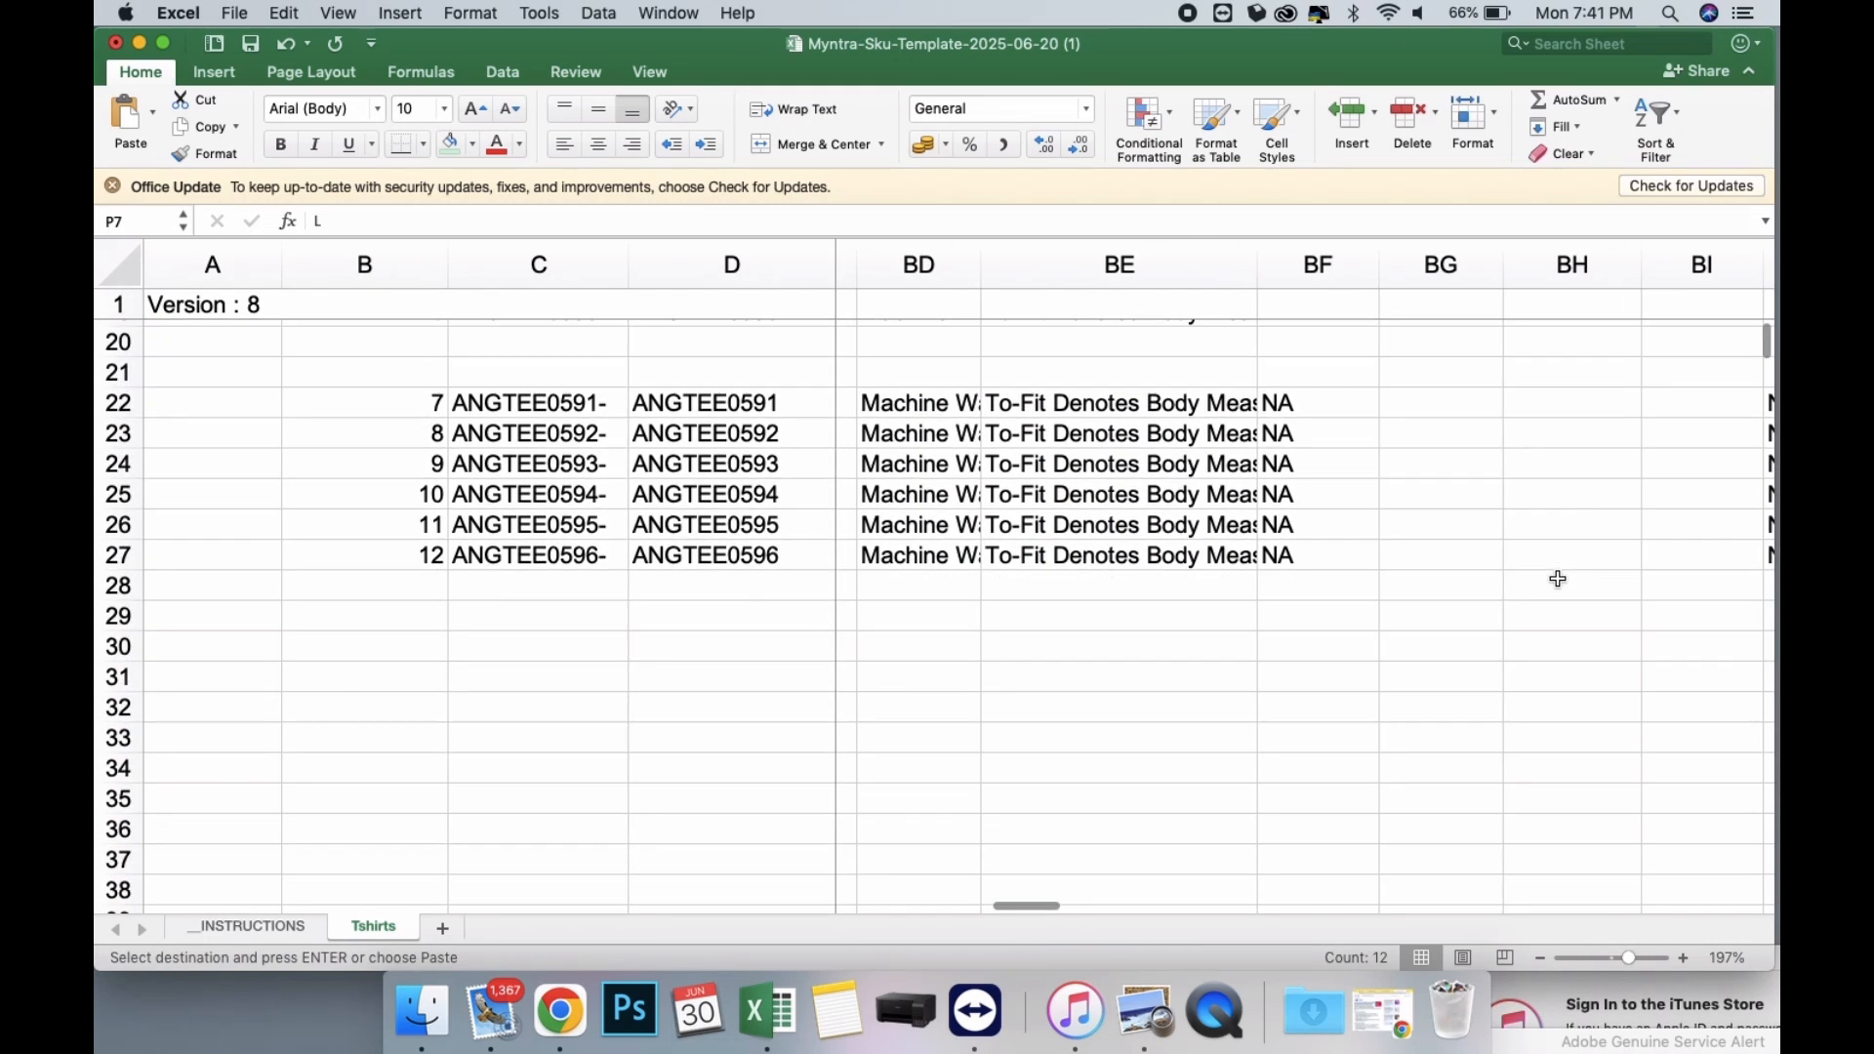
pyautogui.scroll(6, 1558, 579)
pyautogui.hscroll(10, 1558, 579)
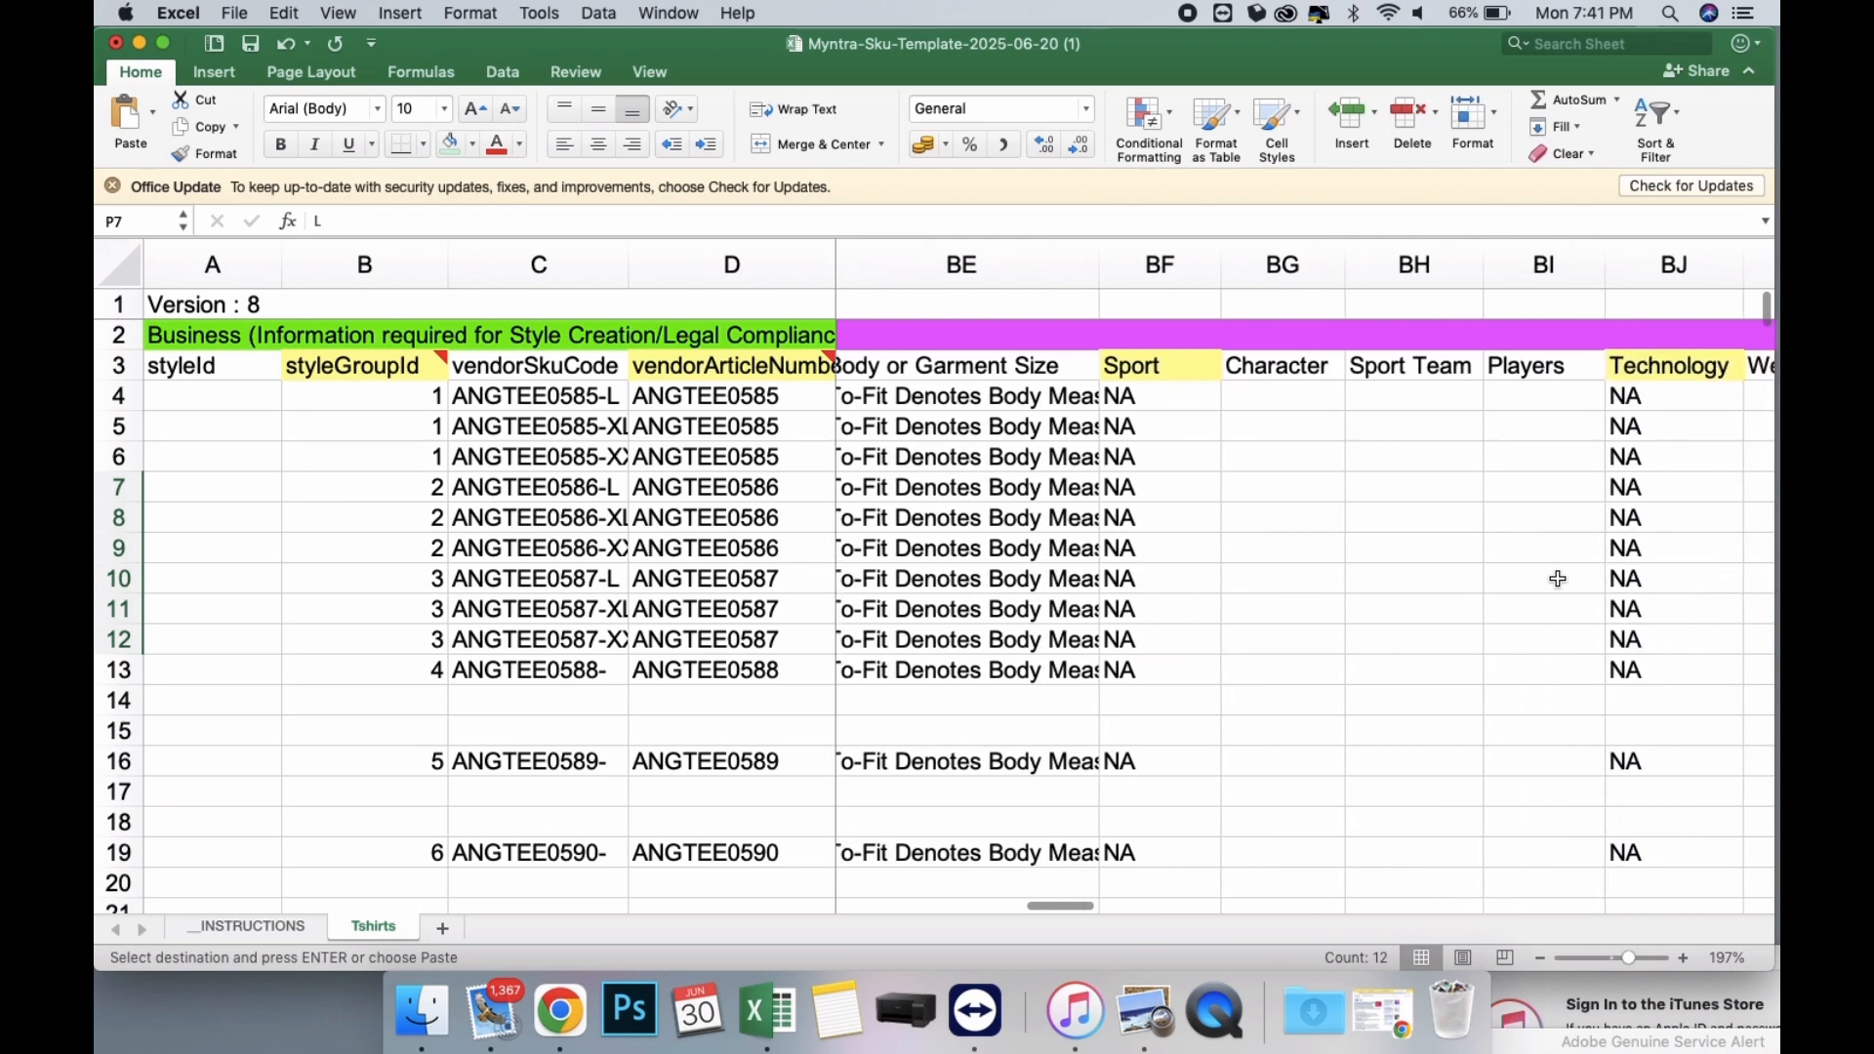
pyautogui.hscroll(8, 1551, 581)
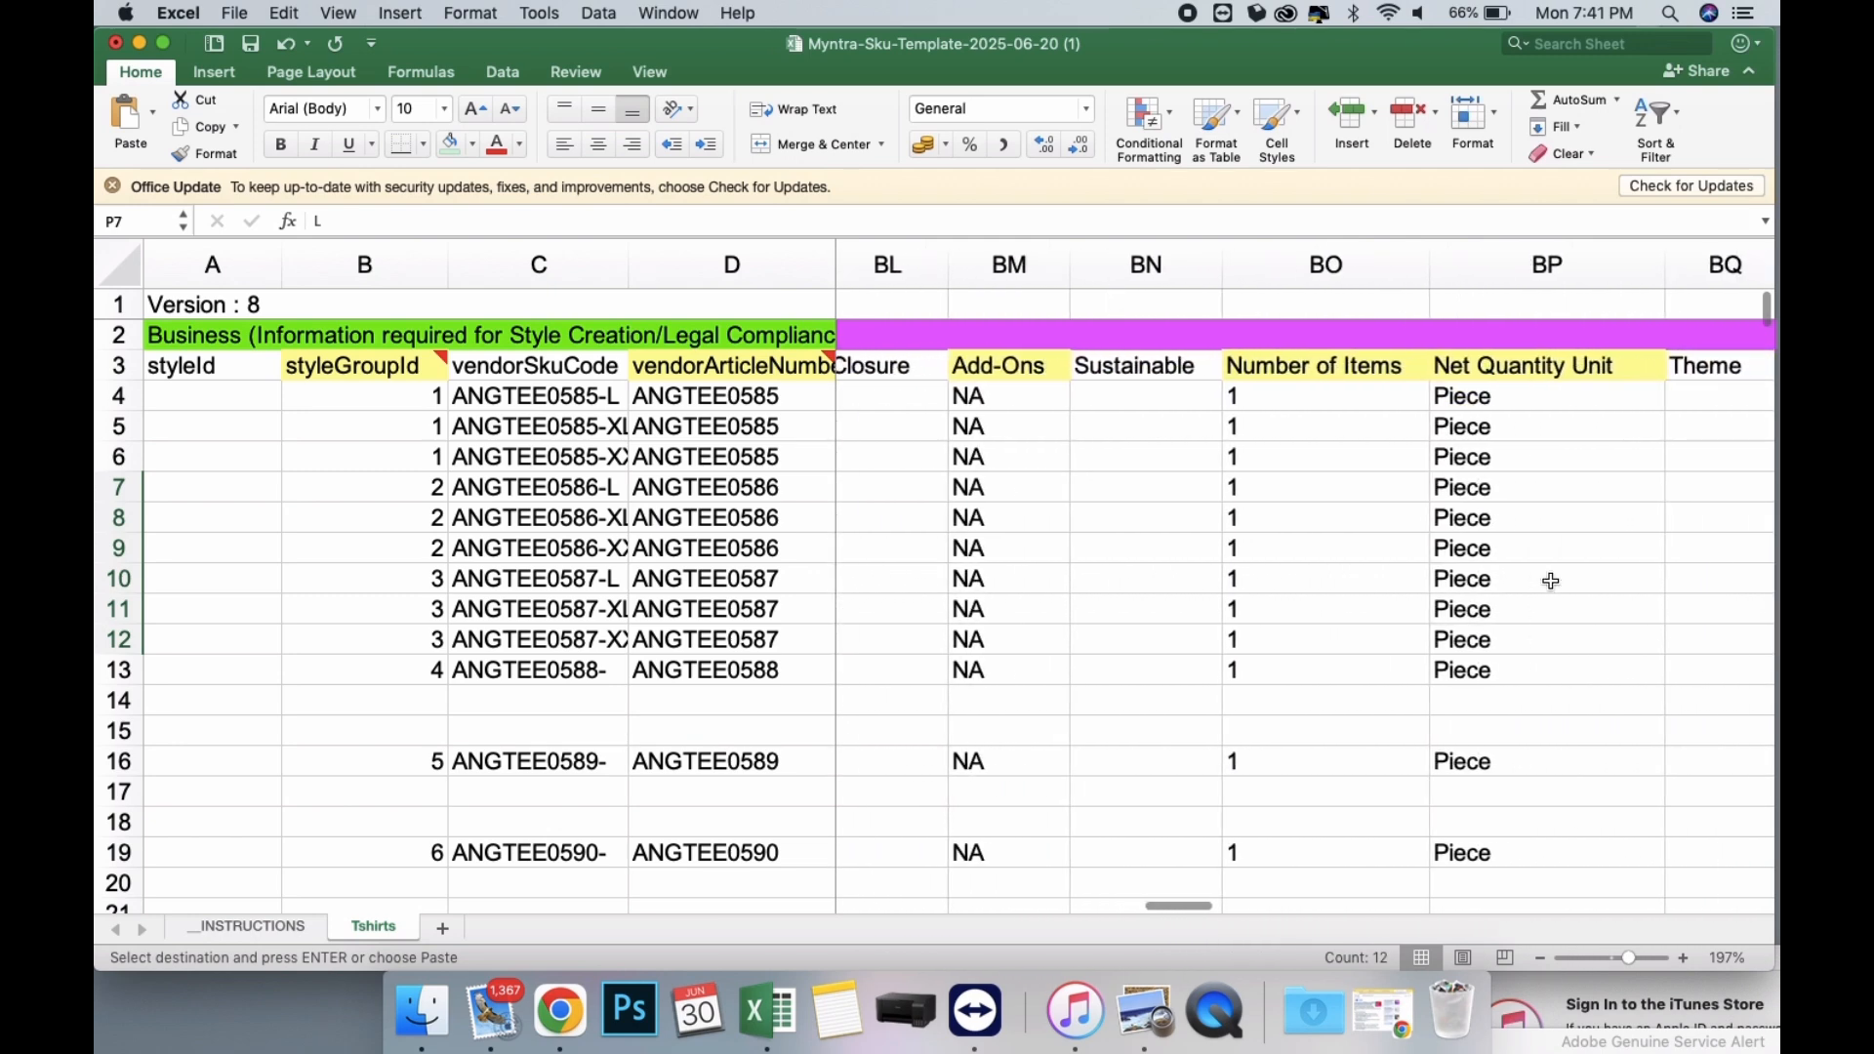
pyautogui.hscroll(8, 1551, 581)
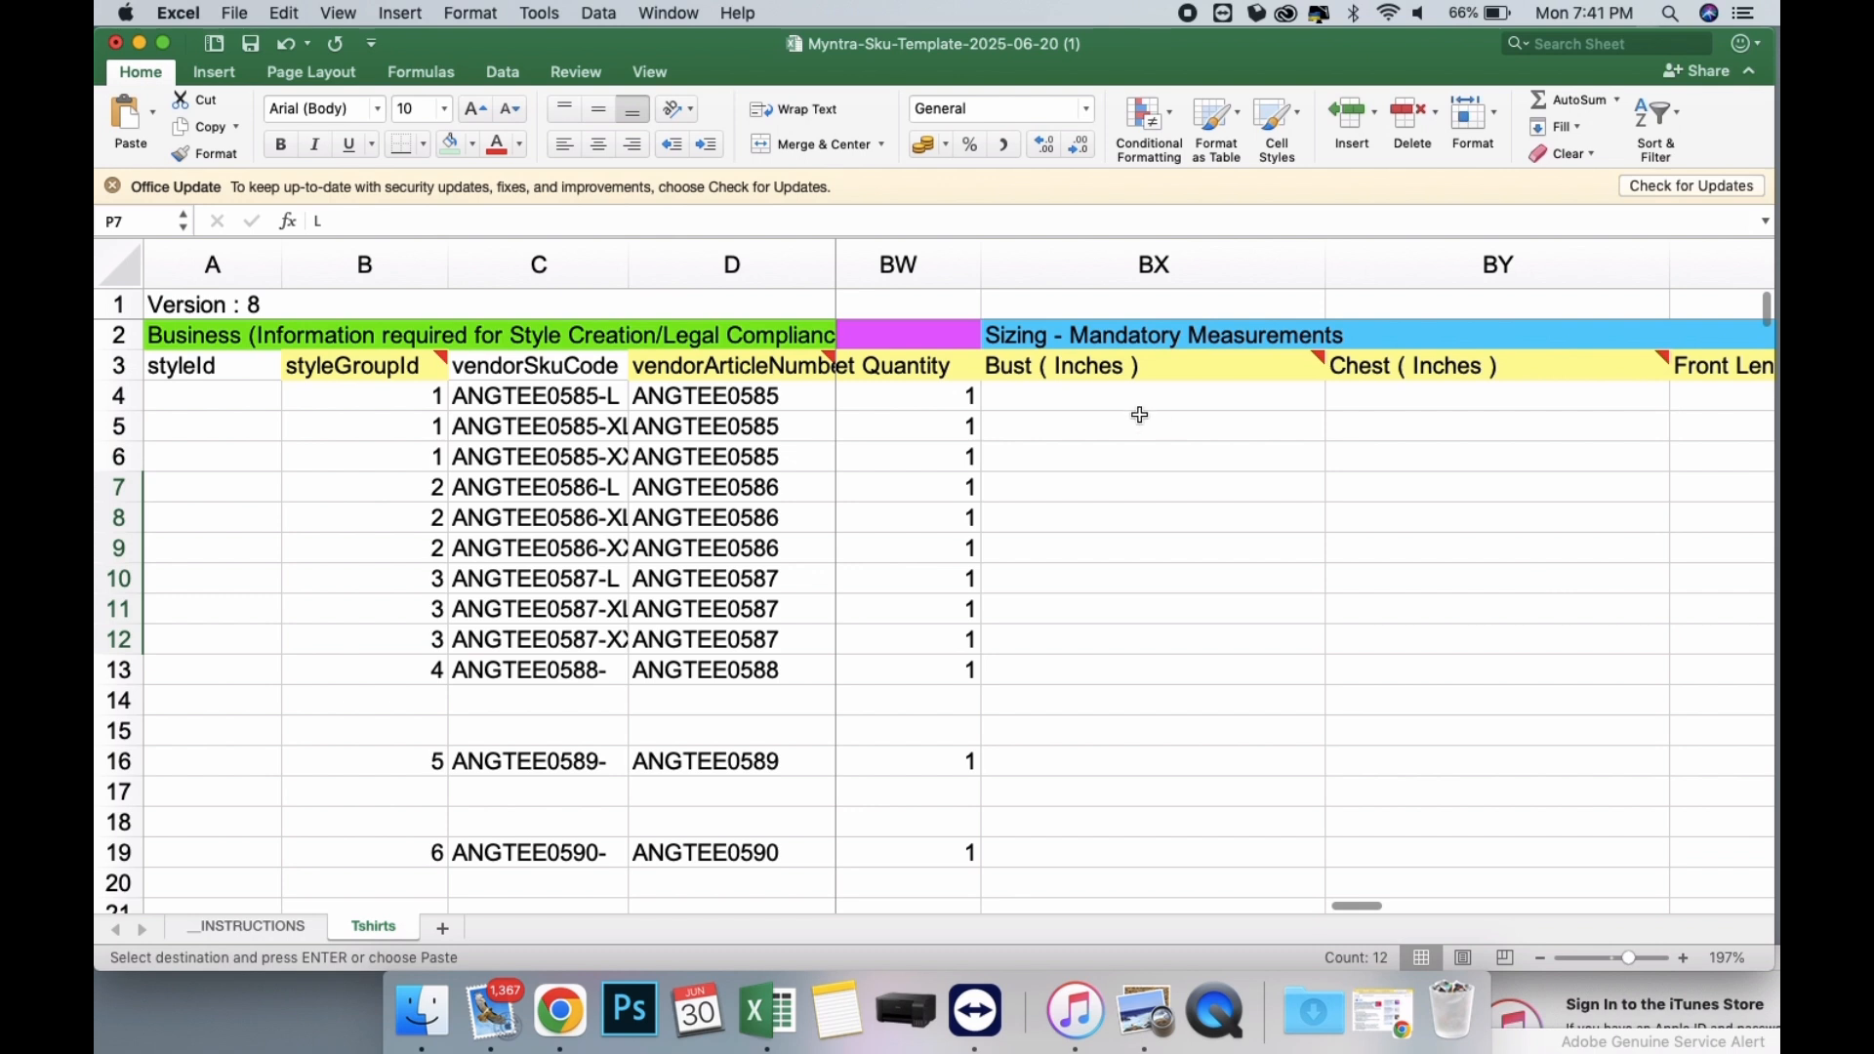
# Enter Bust (Inches) values 38, 40 and 42 for the ANGTEE0585 L, XL and XXL rows in BX4:BX6.
pyautogui.click(1137, 391)
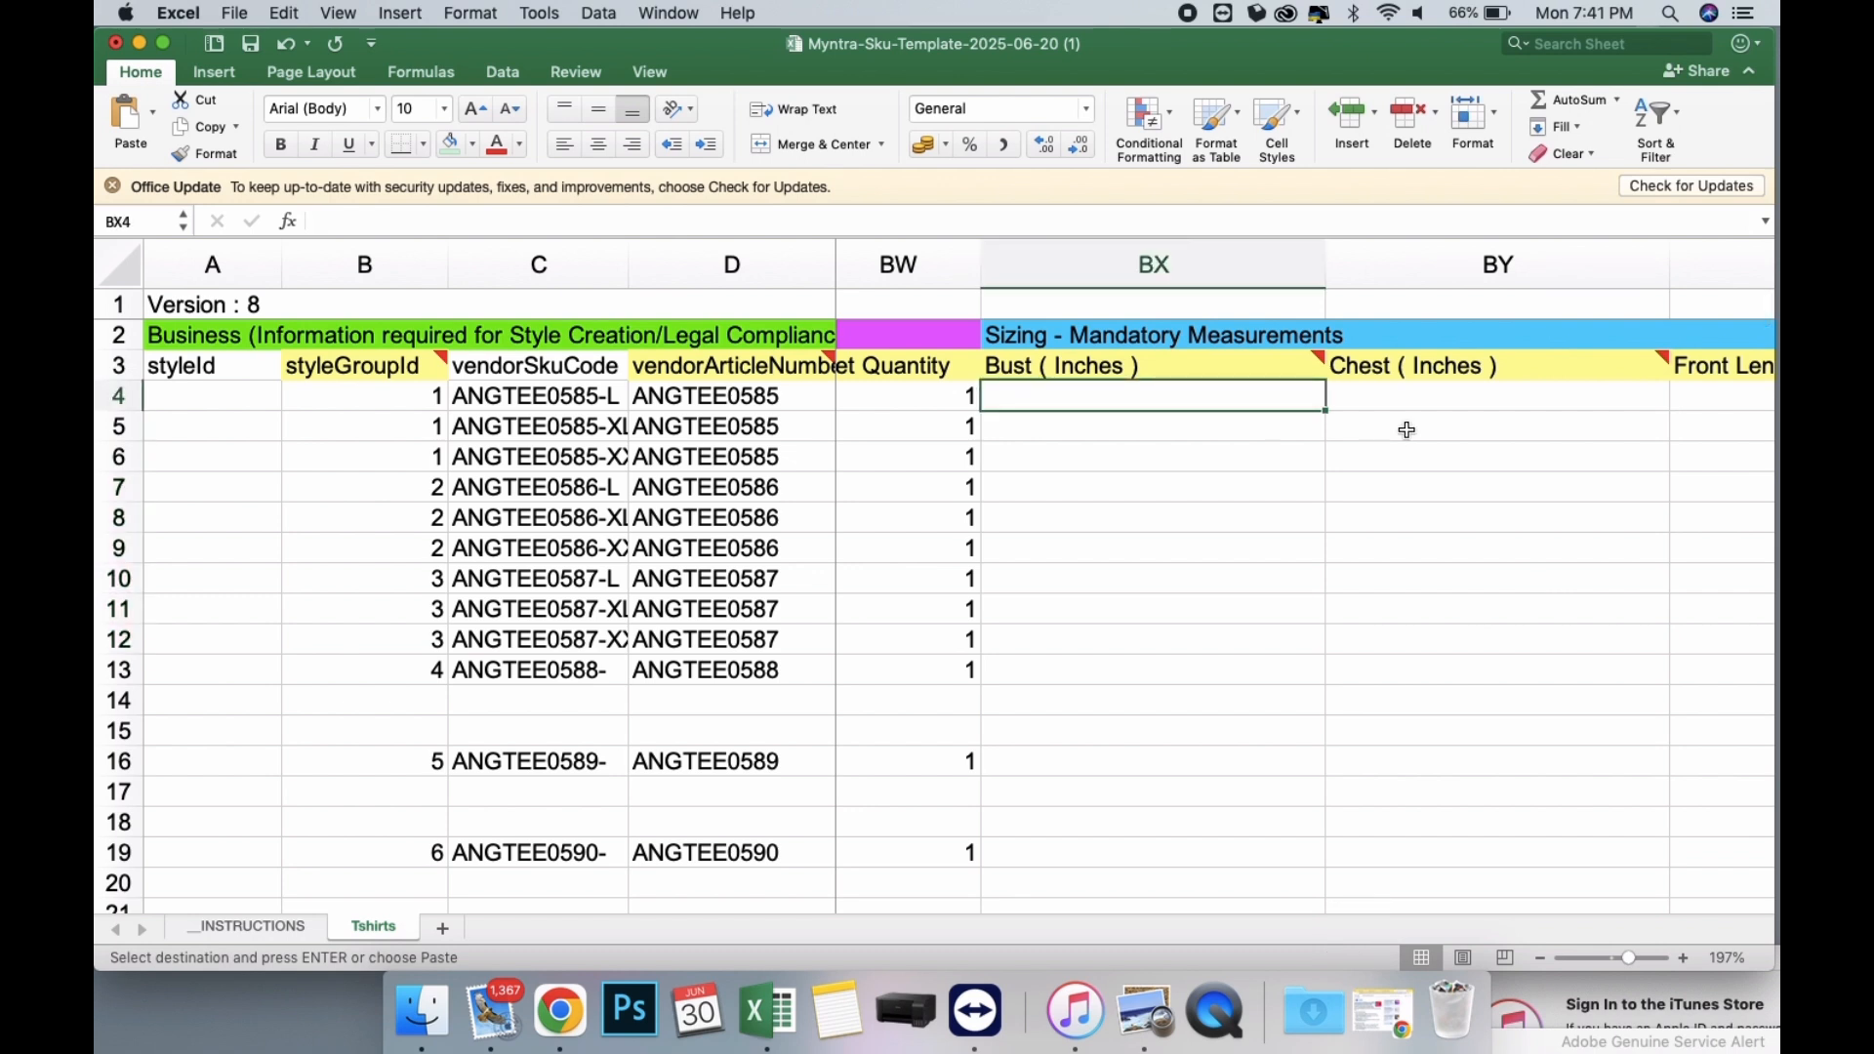
pyautogui.hscroll(1, 1407, 430)
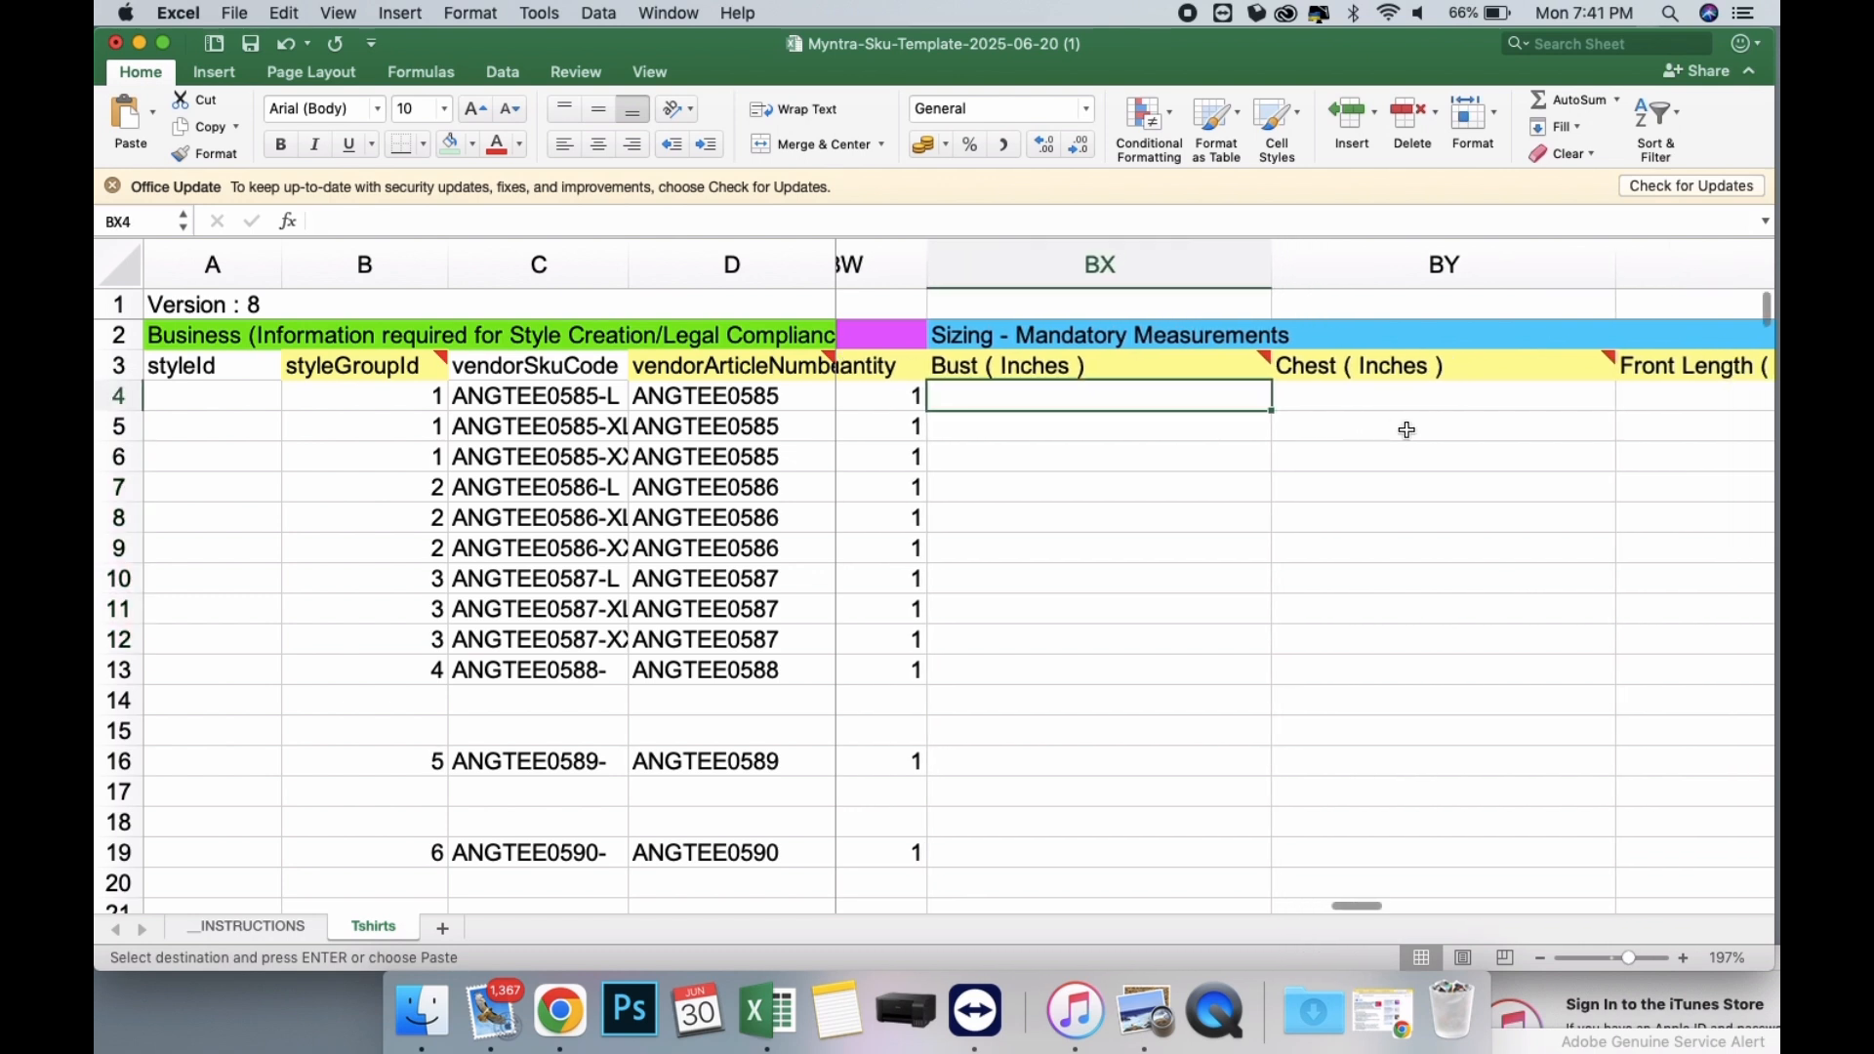
pyautogui.hscroll(2, 1553, 410)
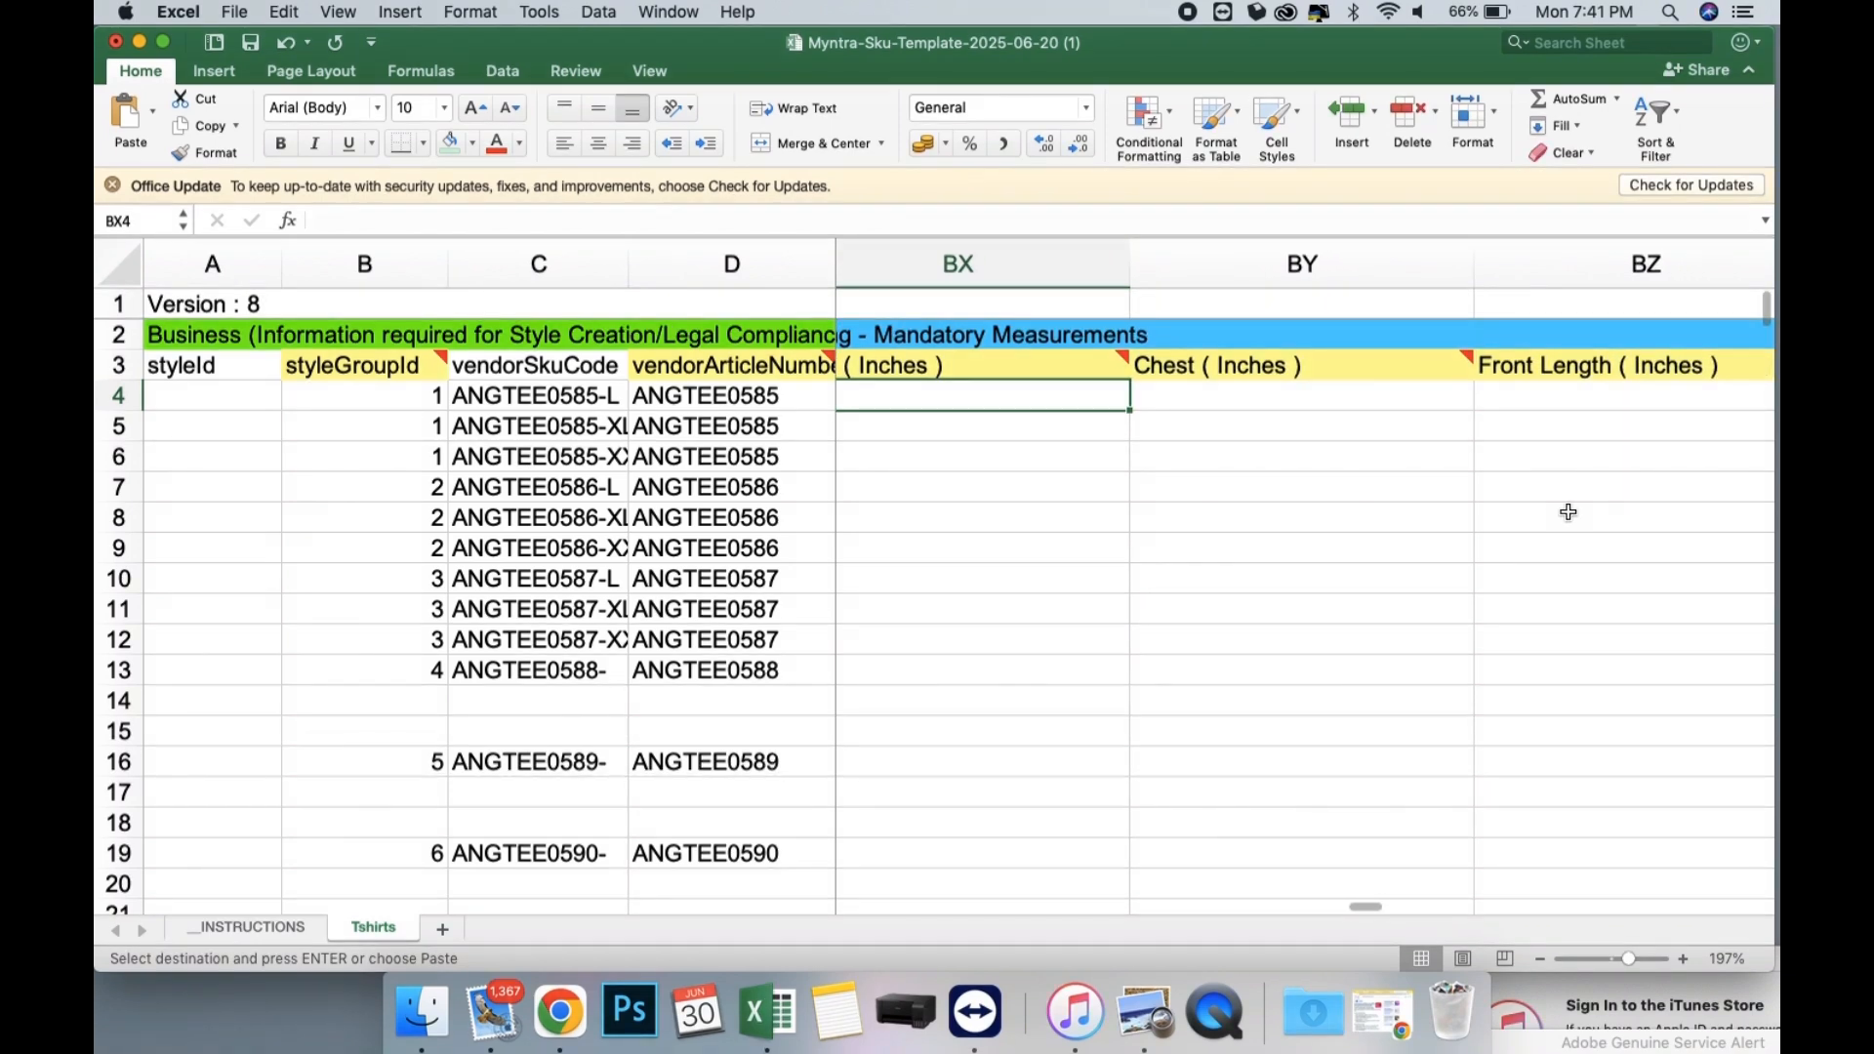
pyautogui.hscroll(-2, 1566, 511)
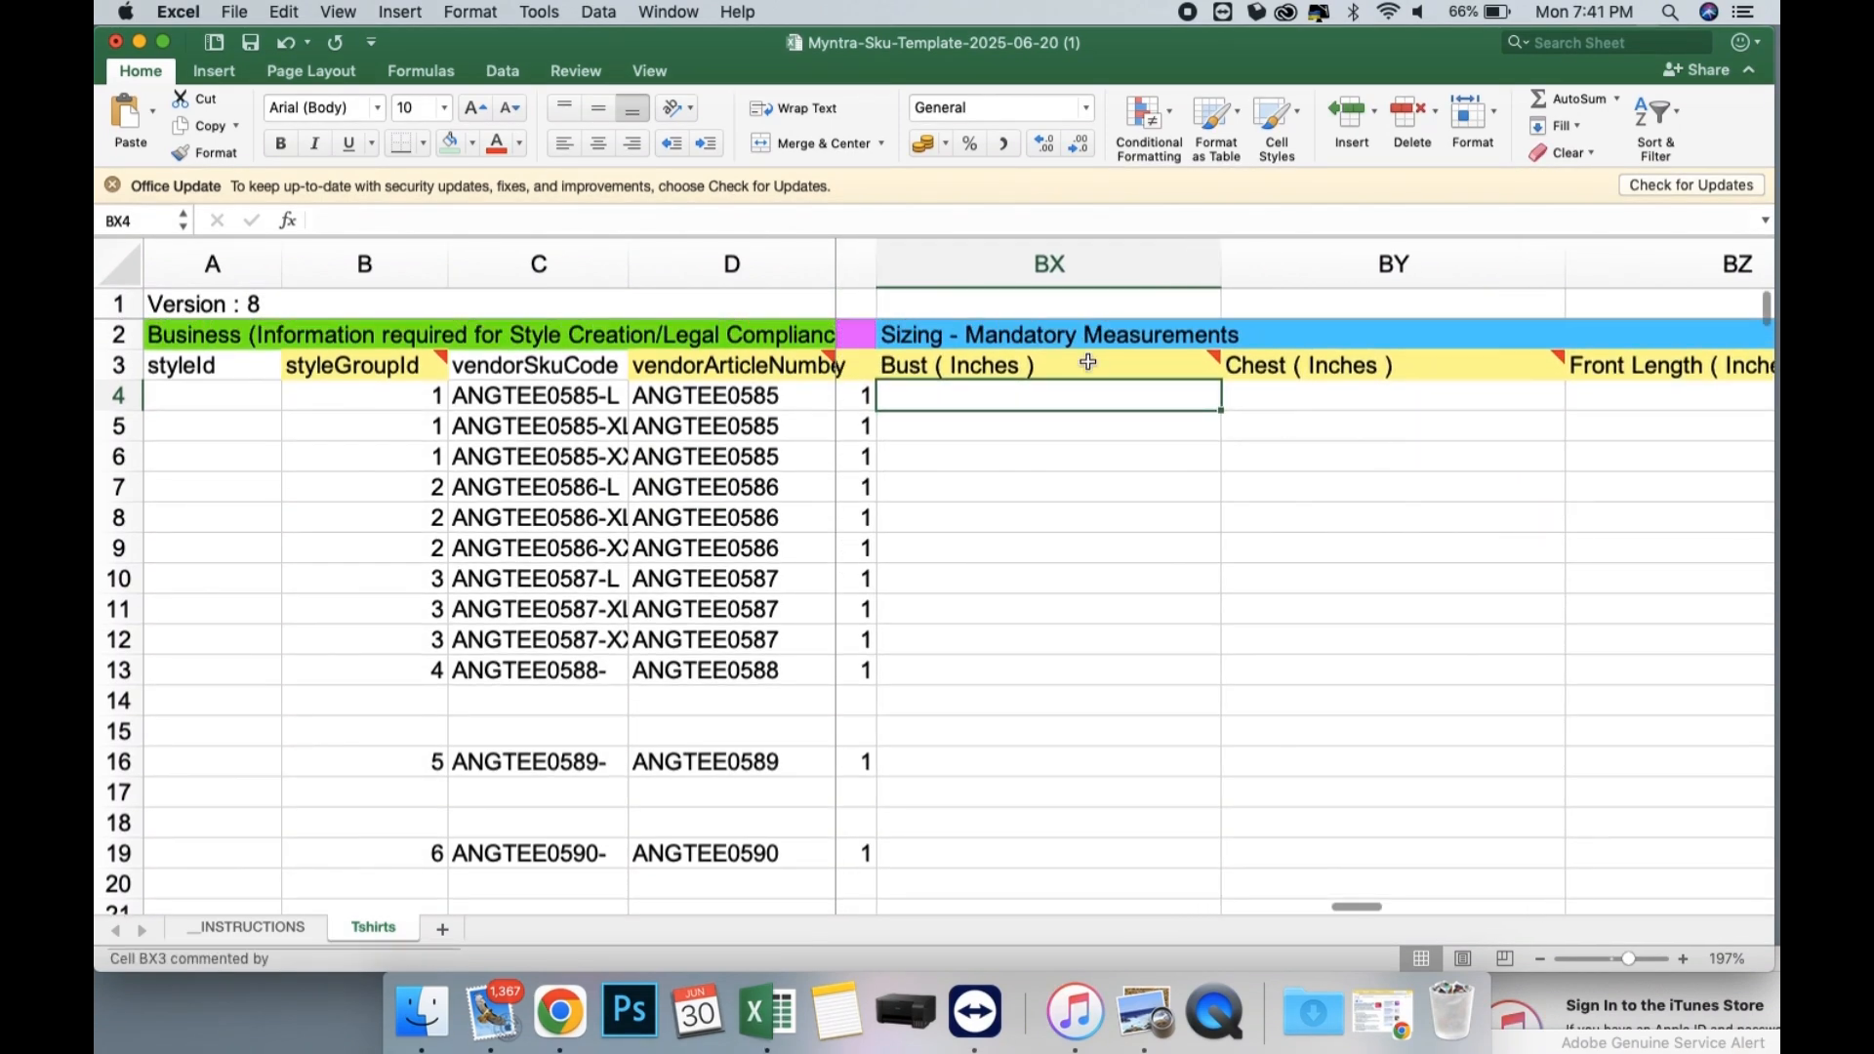
pyautogui.moveTo(1088, 360)
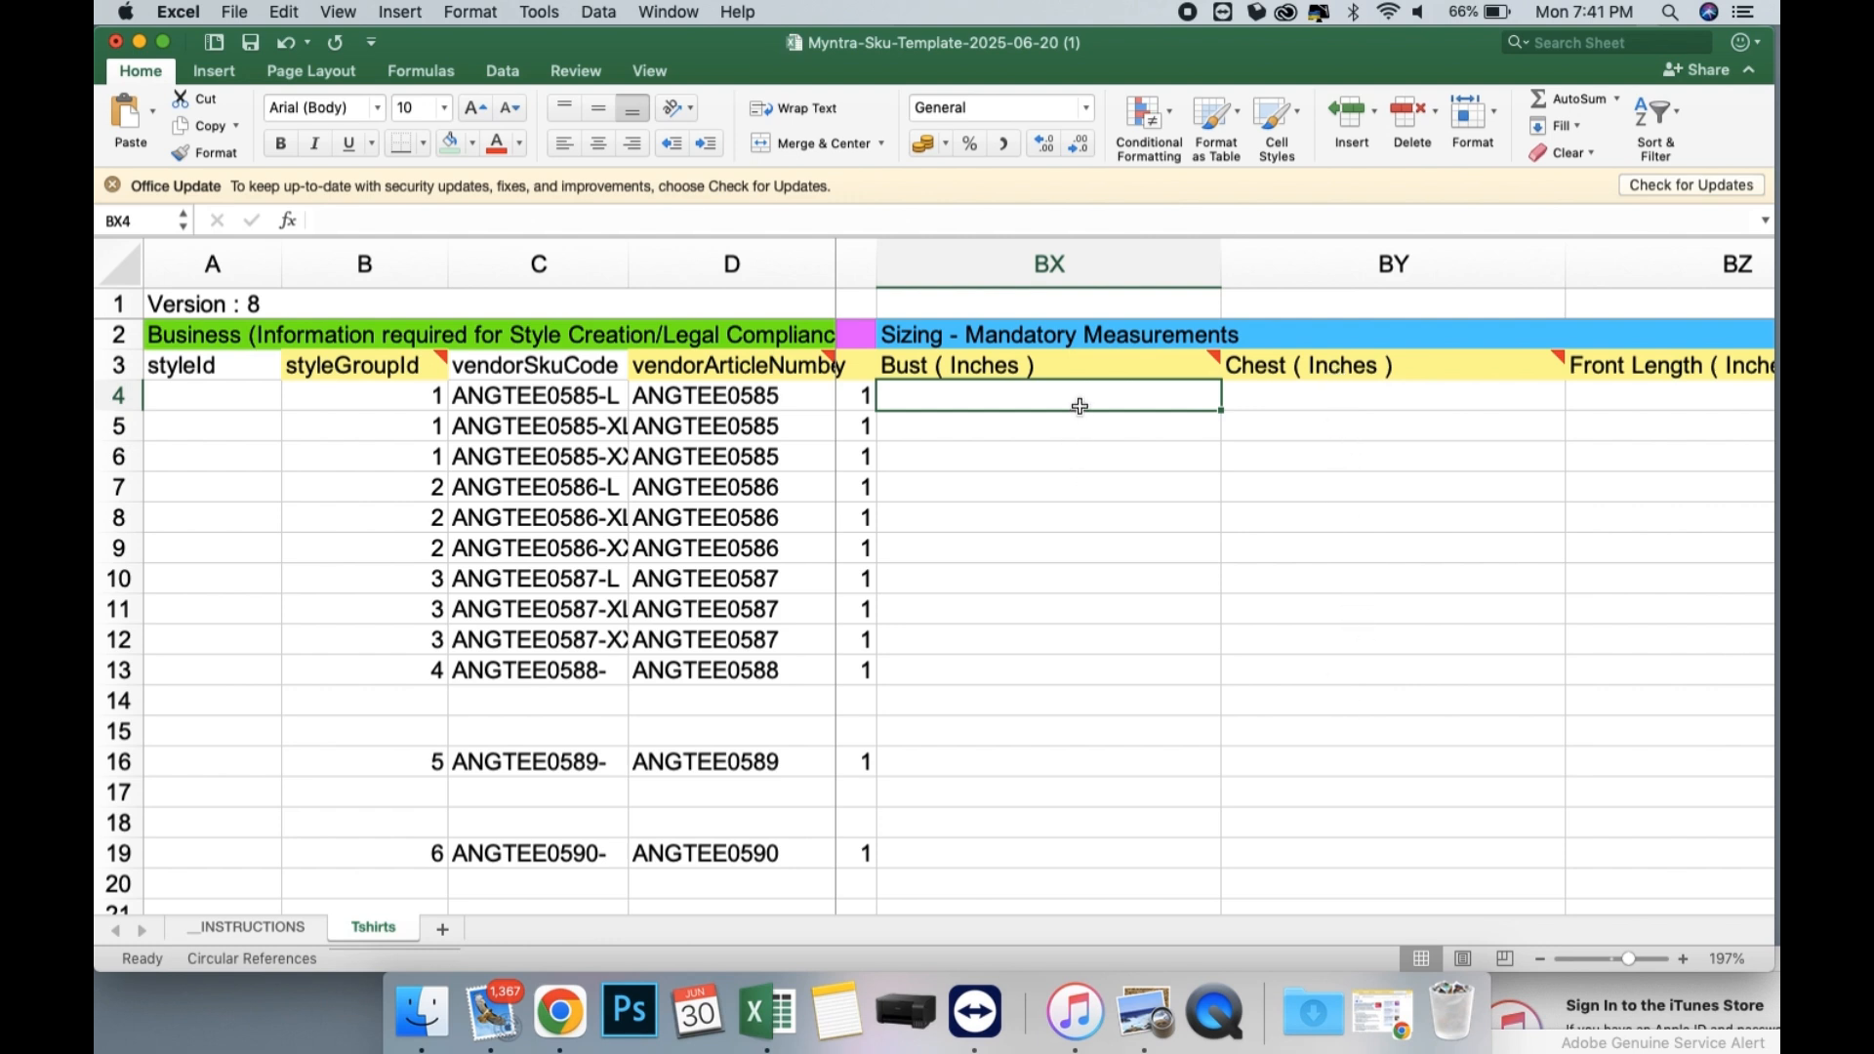
pyautogui.press('Return')
pyautogui.write('40')
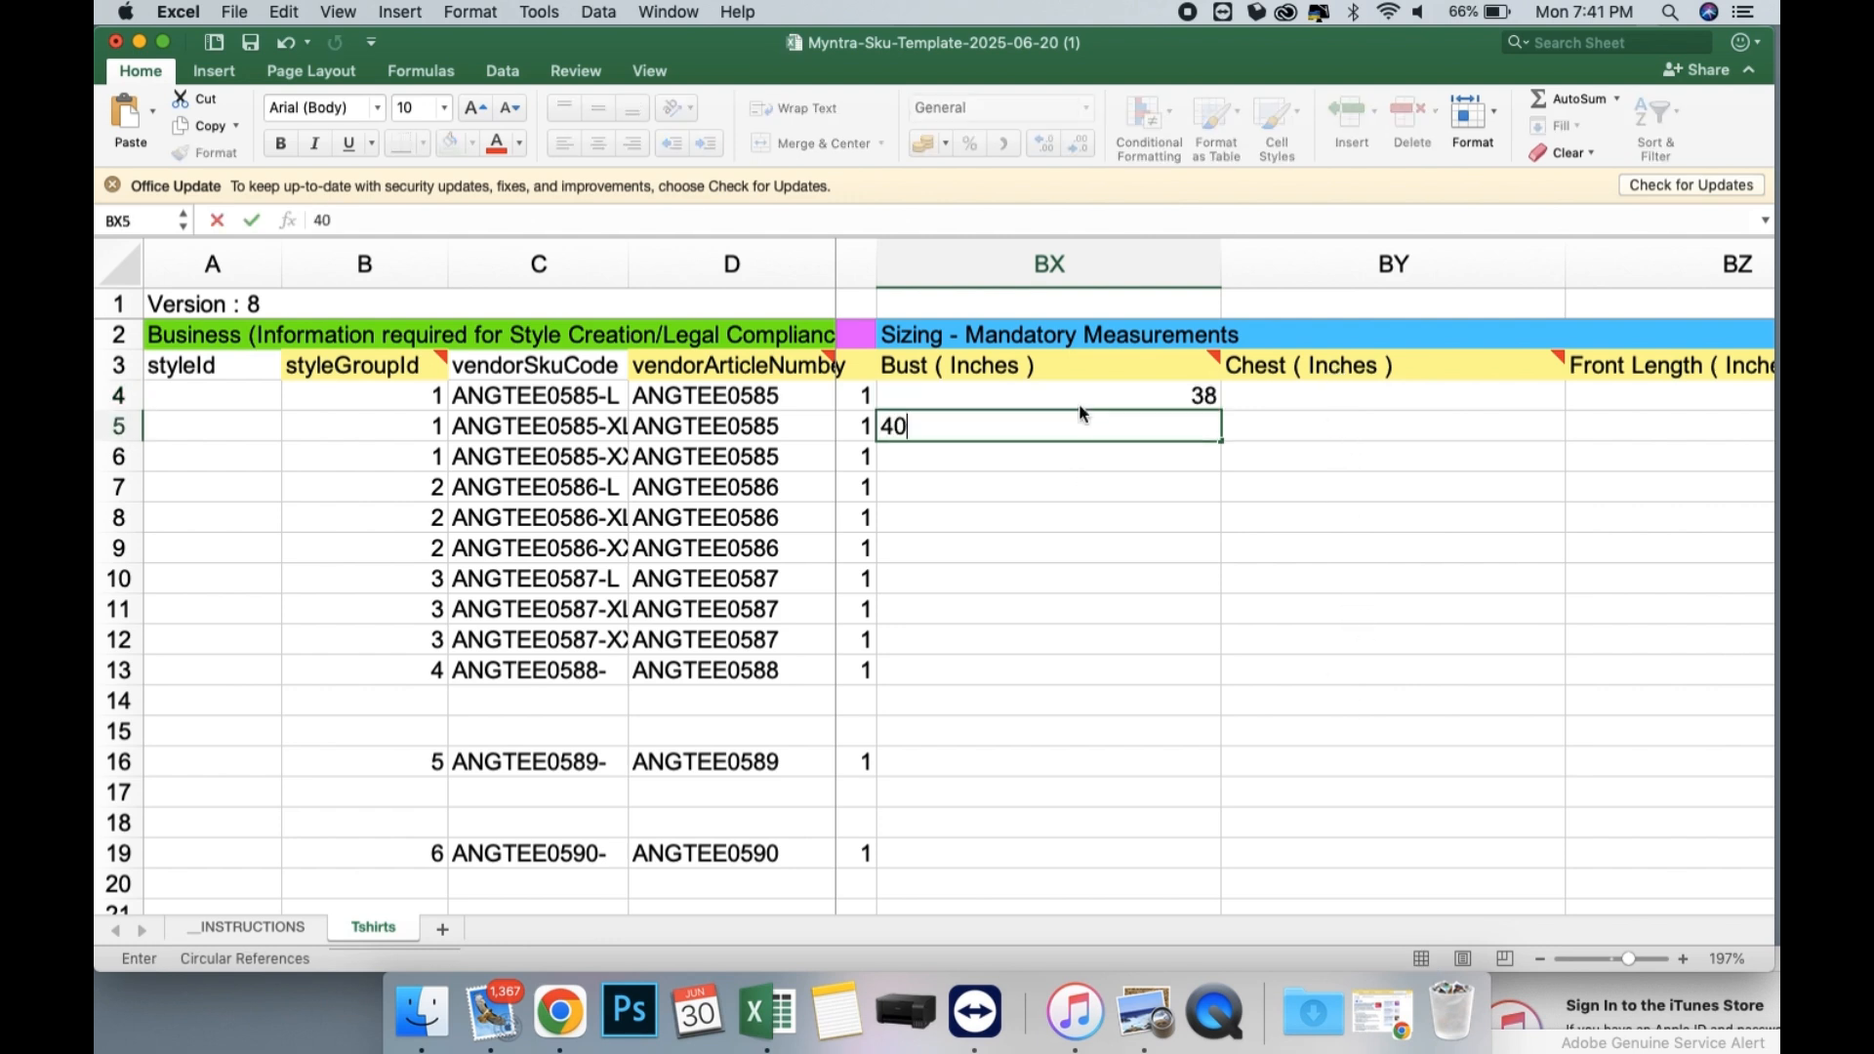
pyautogui.press('Return')
pyautogui.write('42')
pyautogui.press('Return')
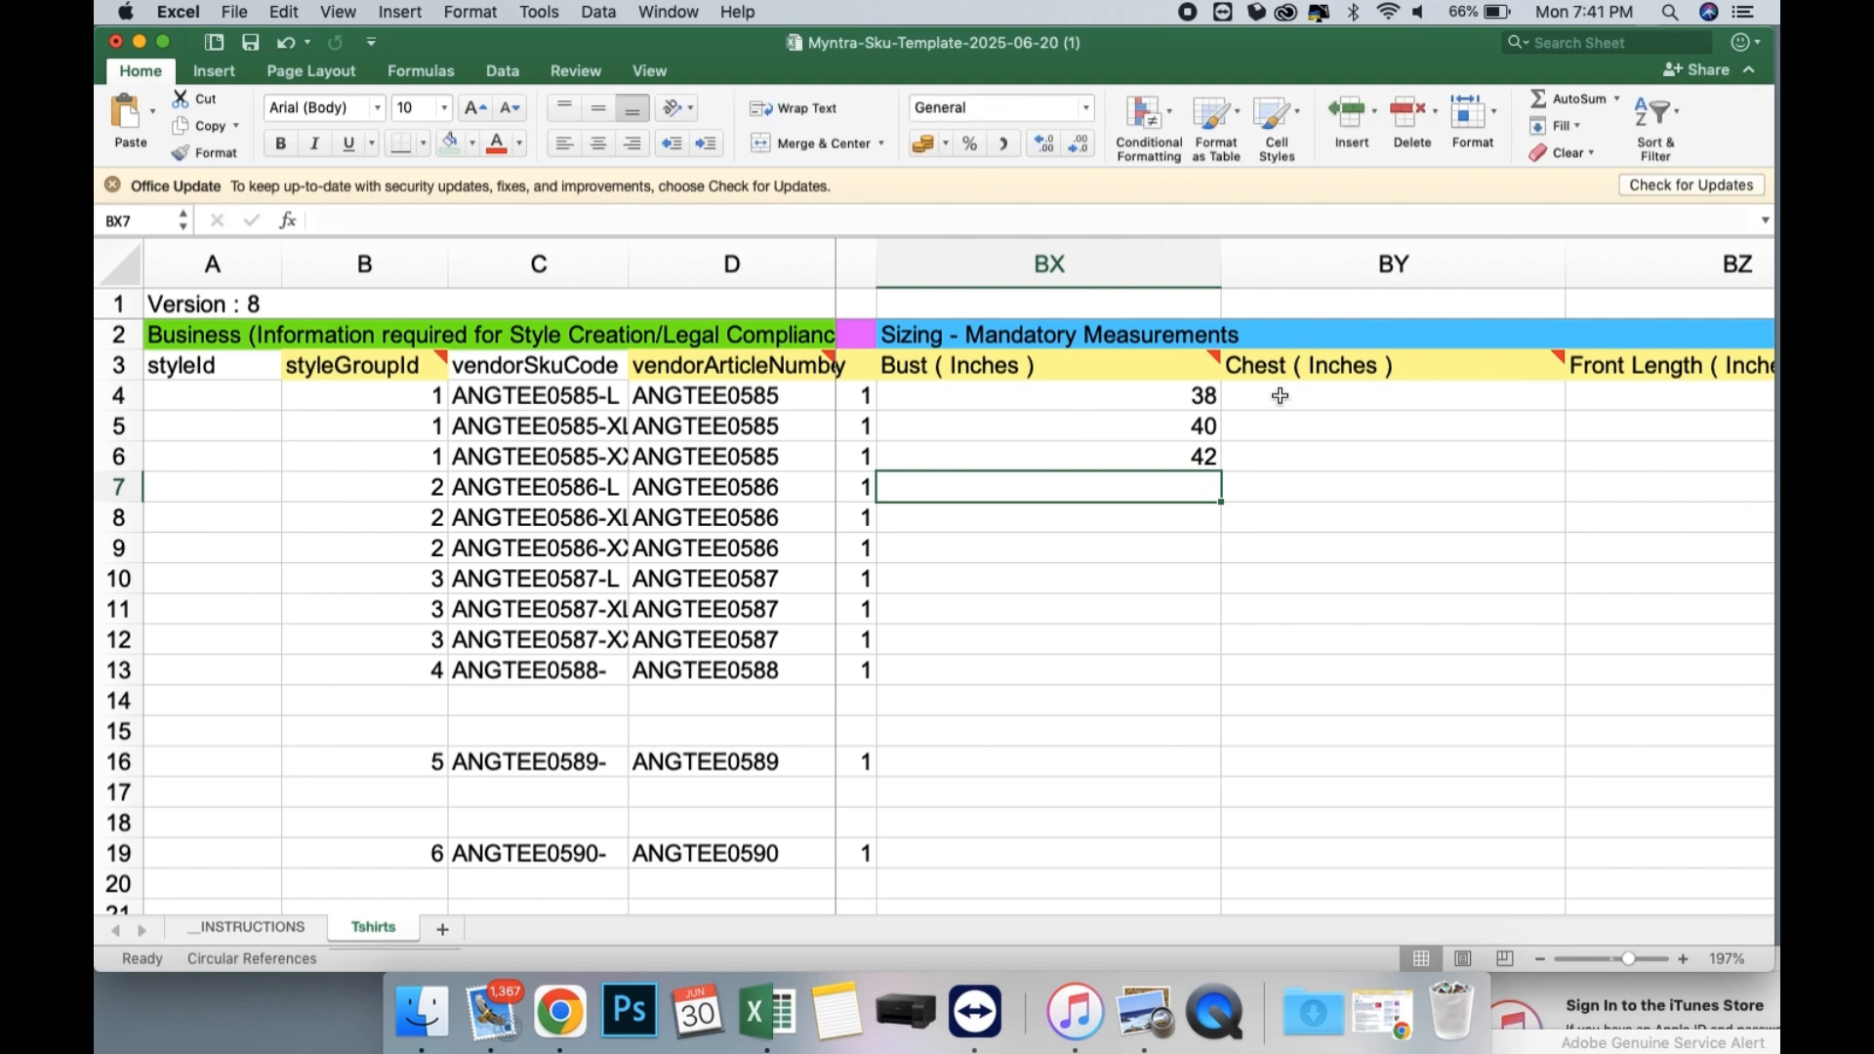
# Enter Chest (Inches) values 38, 40 and 42 for the three ANGTEE0585 rows in BY4:BY6.
pyautogui.click(1279, 395)
pyautogui.write('38')
pyautogui.press('Return')
pyautogui.write('40')
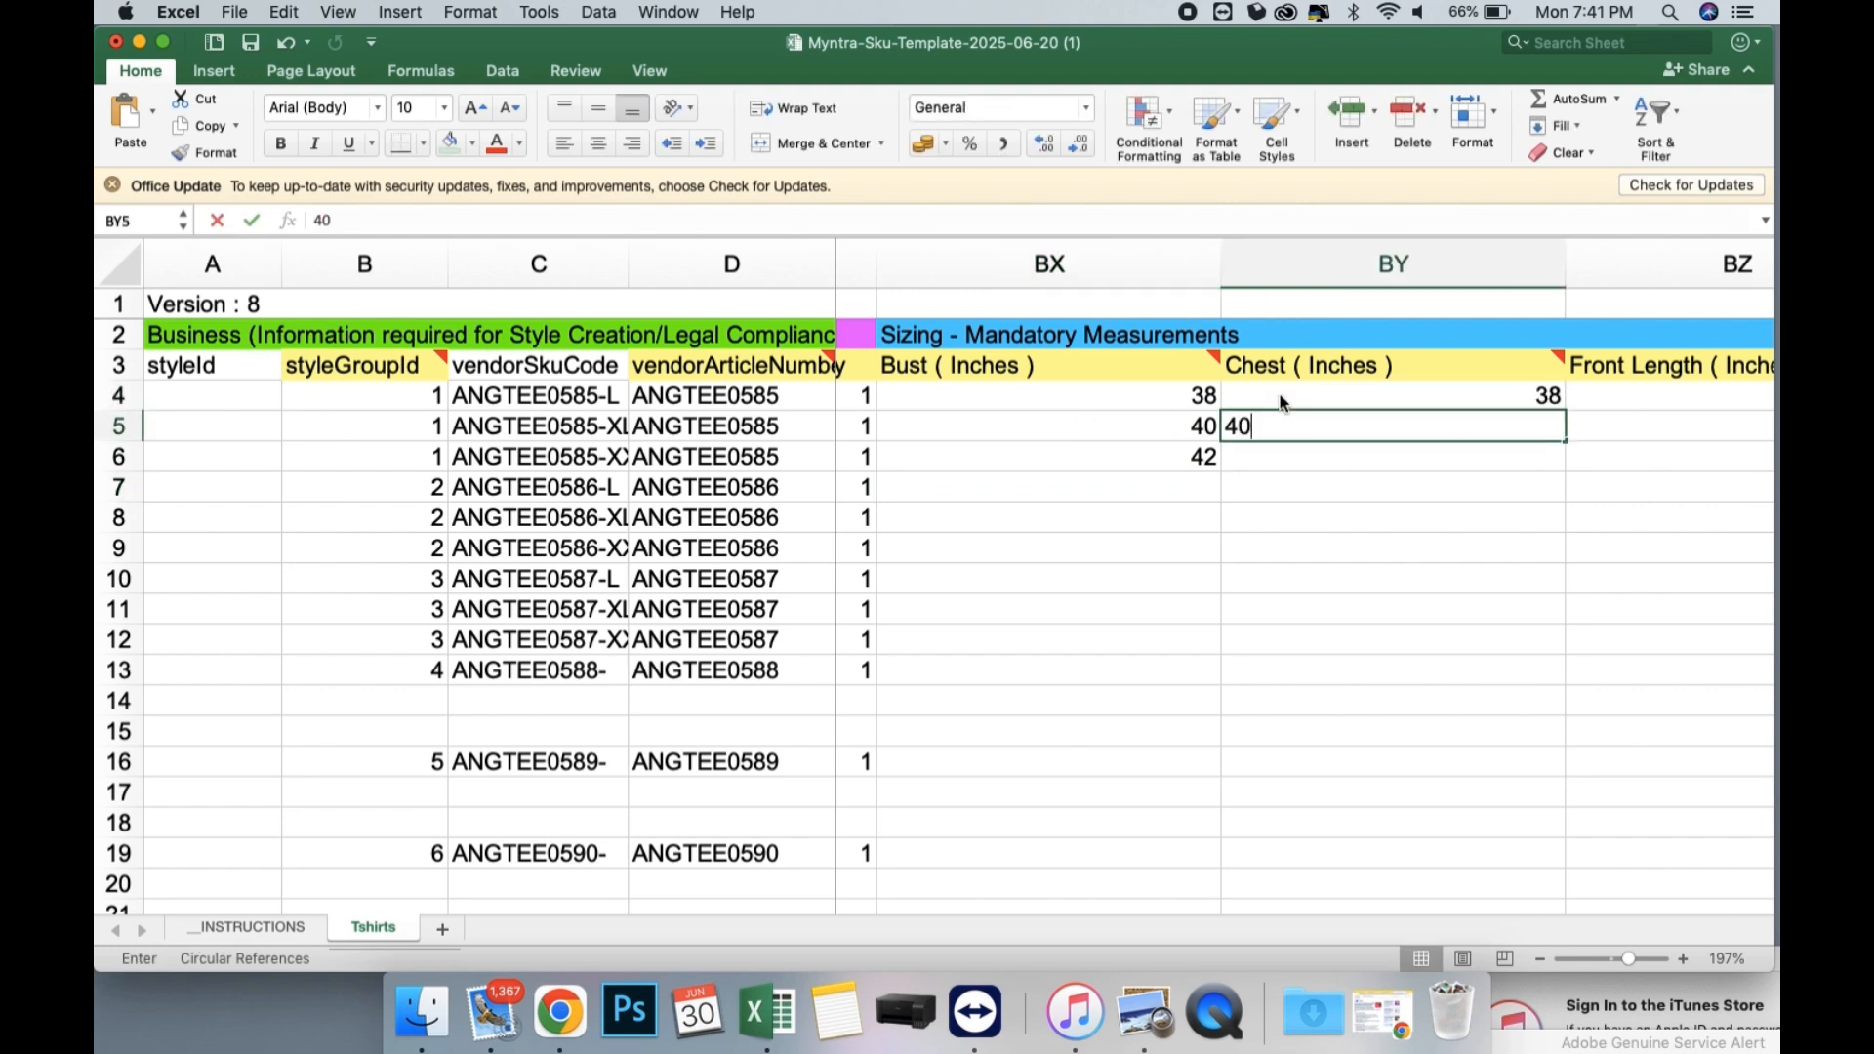
pyautogui.press('Return')
pyautogui.write('42')
pyautogui.press('Return')
# Copy the Bust and Chest values in BX4:BY6 to the ANGTEE0586 and ANGTEE0587 rows, BX7:BY12.
pyautogui.moveTo(1168, 395); pyautogui.dragTo(1404, 456)
pyautogui.press('super+c')
pyautogui.click(1118, 487)
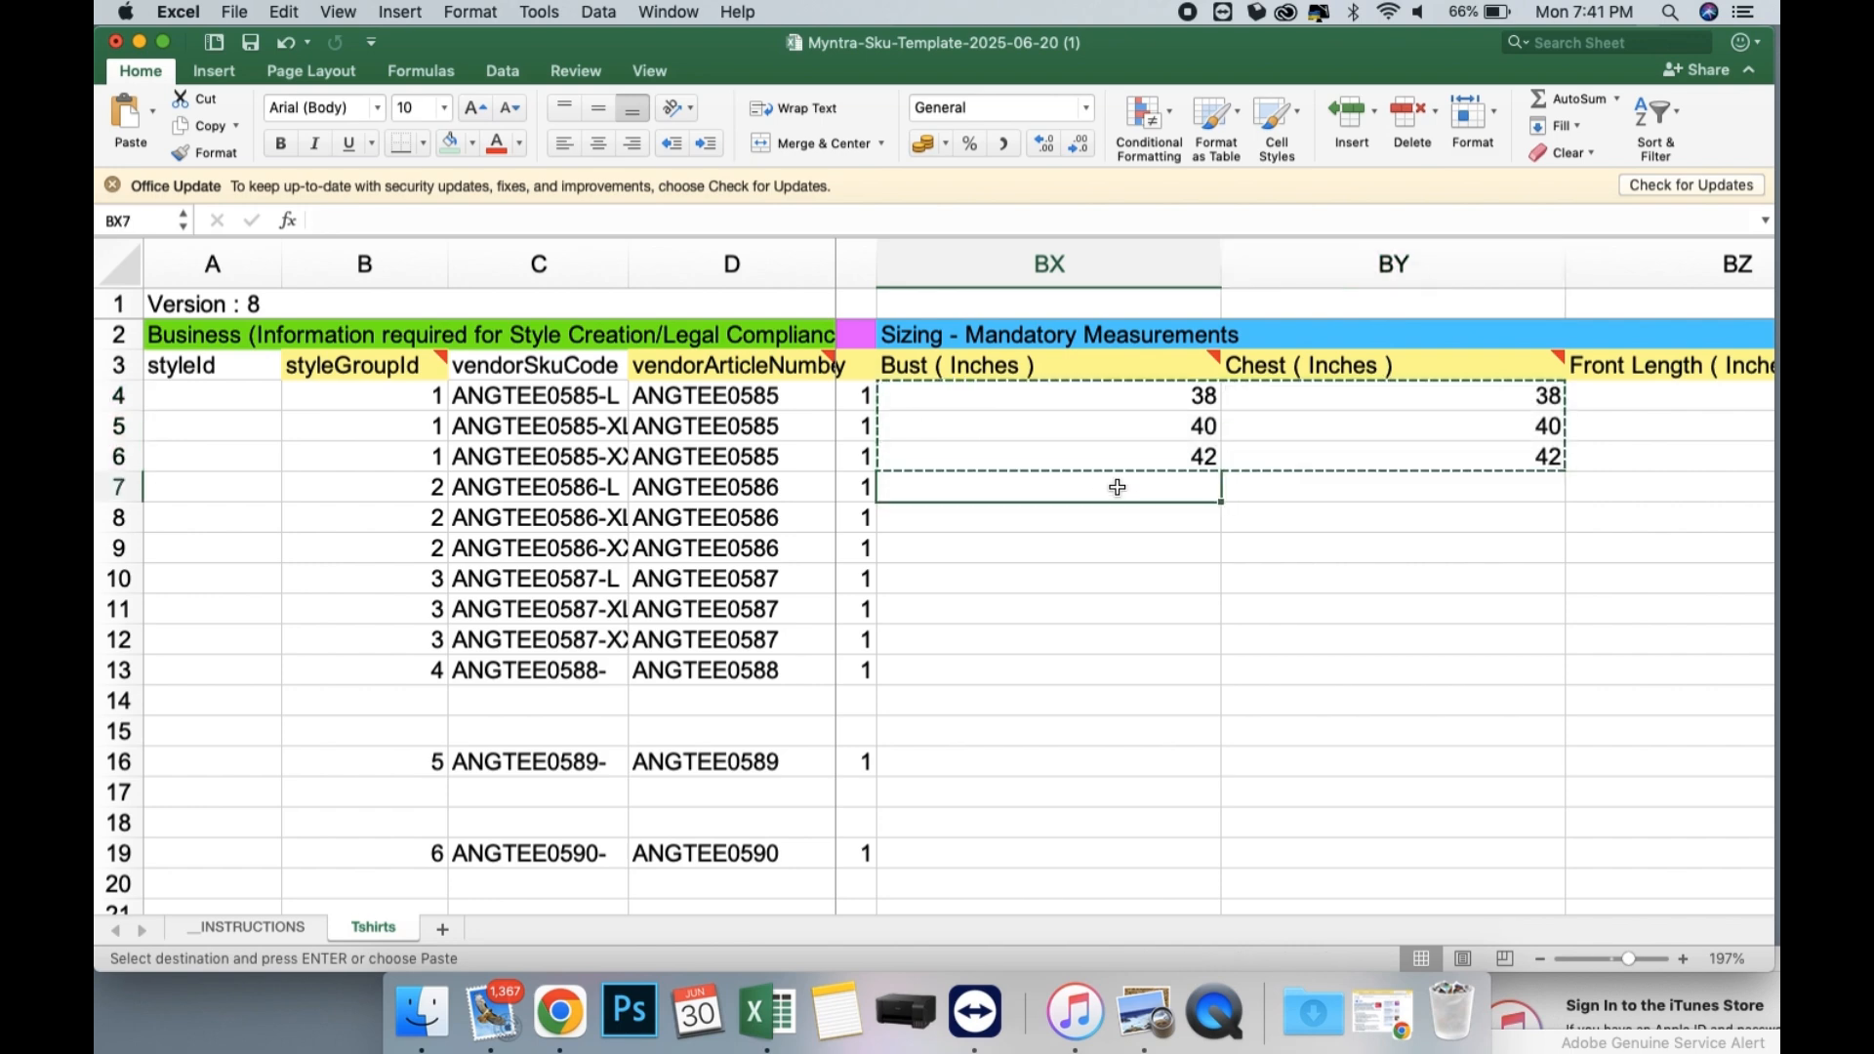
pyautogui.press('super+v')
pyautogui.click(1054, 583)
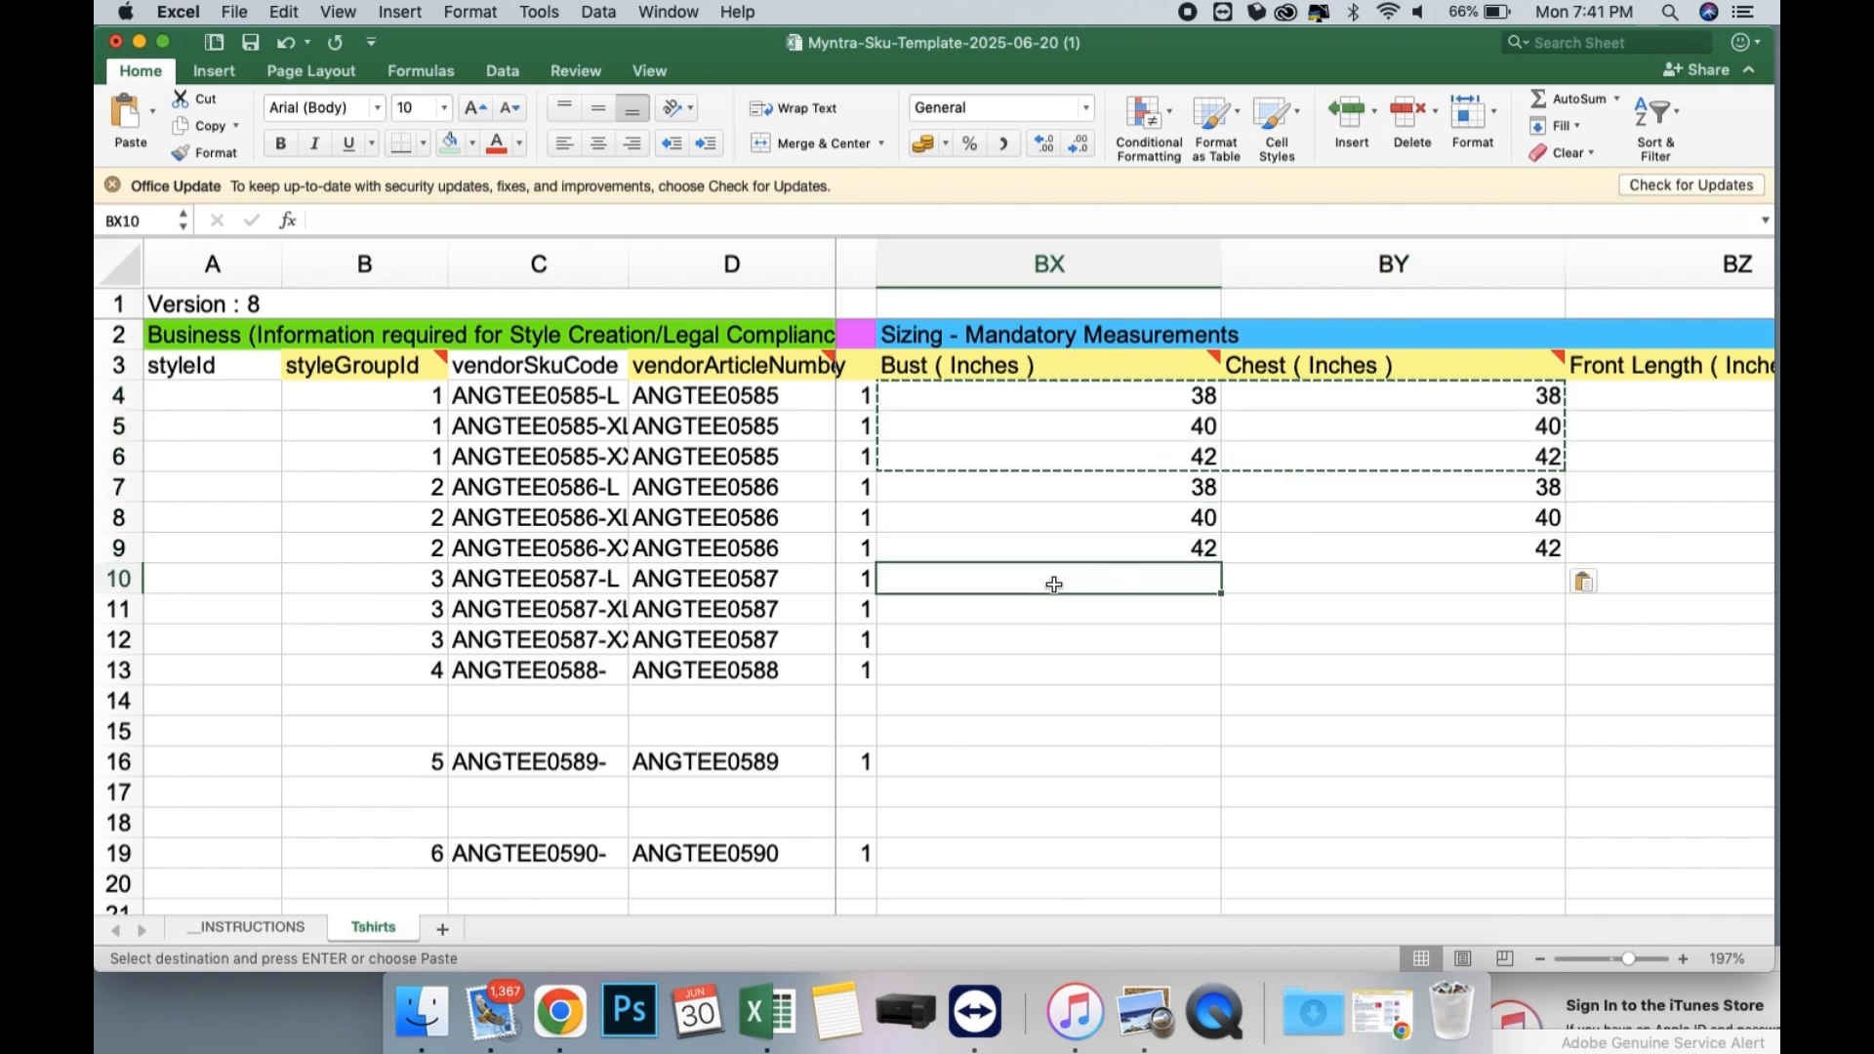
pyautogui.press('super+v')
# Enter Front Length (Inches) values 26, 26.5 and 27 for the three ANGTEE0585 rows in BZ4:BZ6.
pyautogui.hscroll(5, 1052, 583)
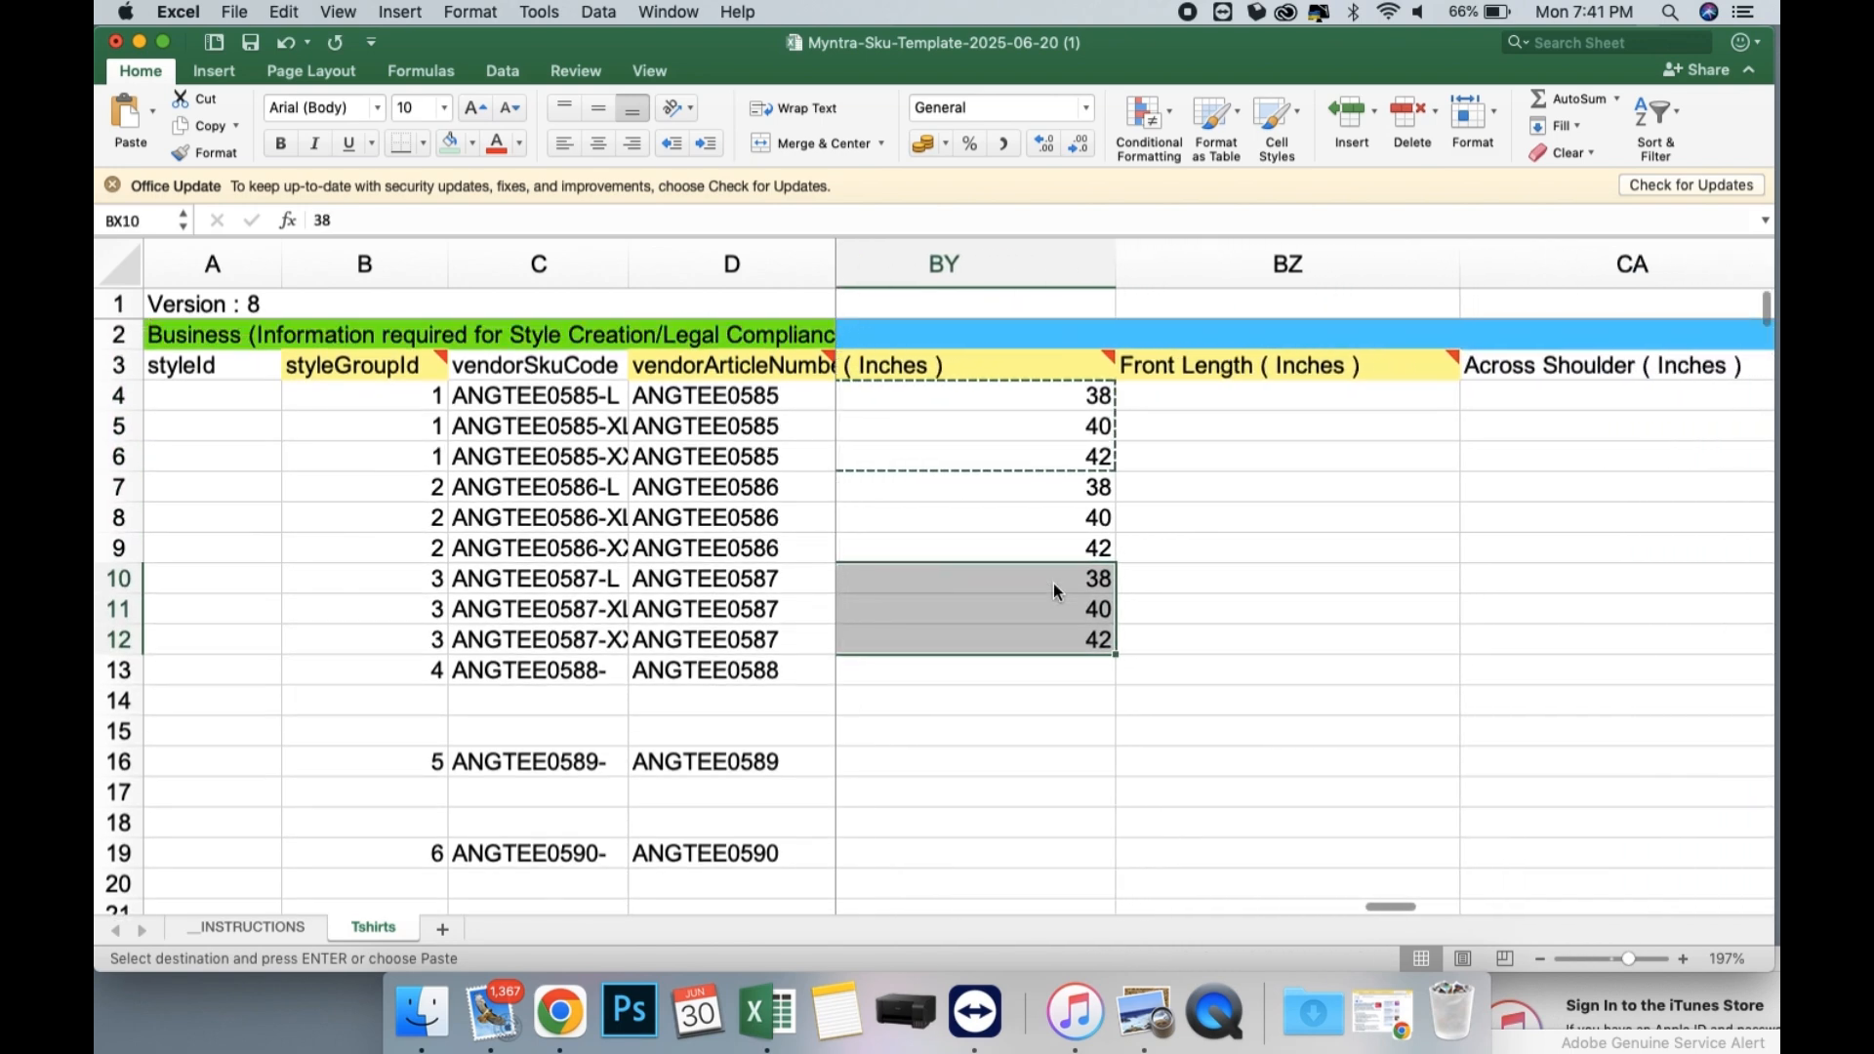
pyautogui.click(1189, 398)
pyautogui.write('26')
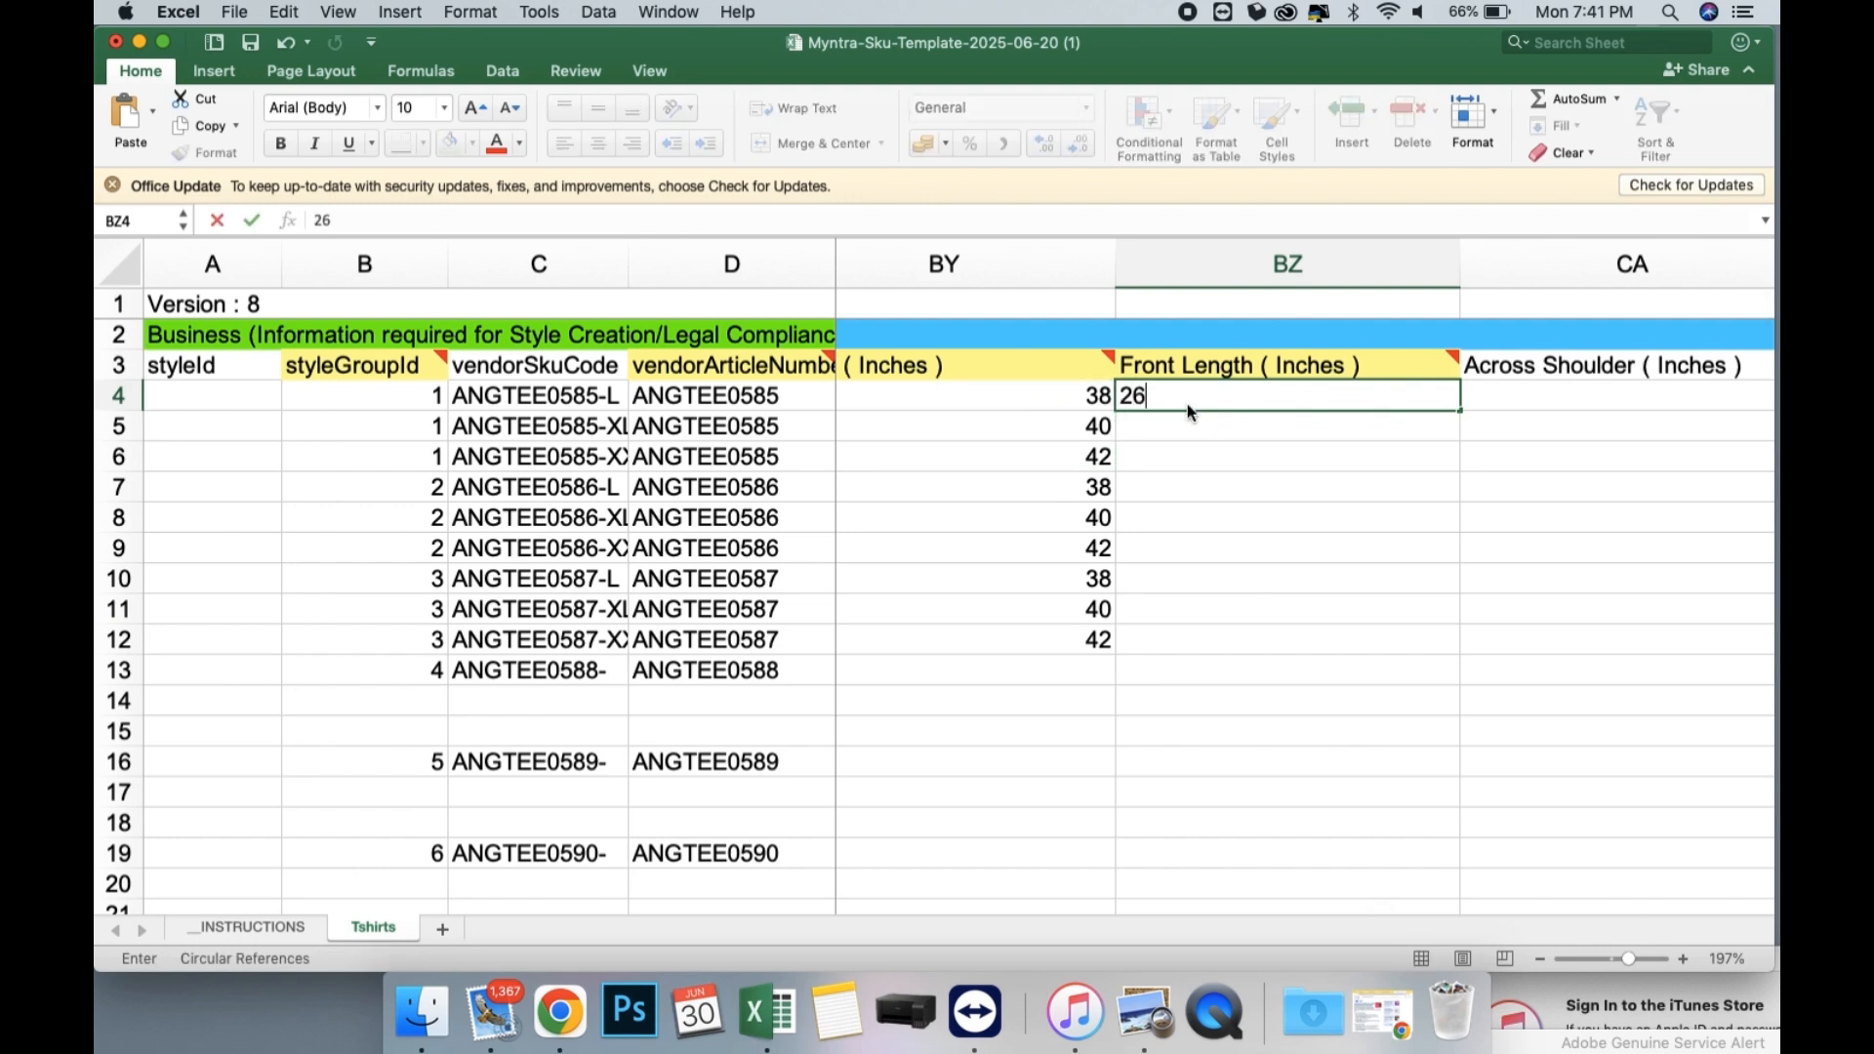
pyautogui.press('Return')
pyautogui.write('26.5')
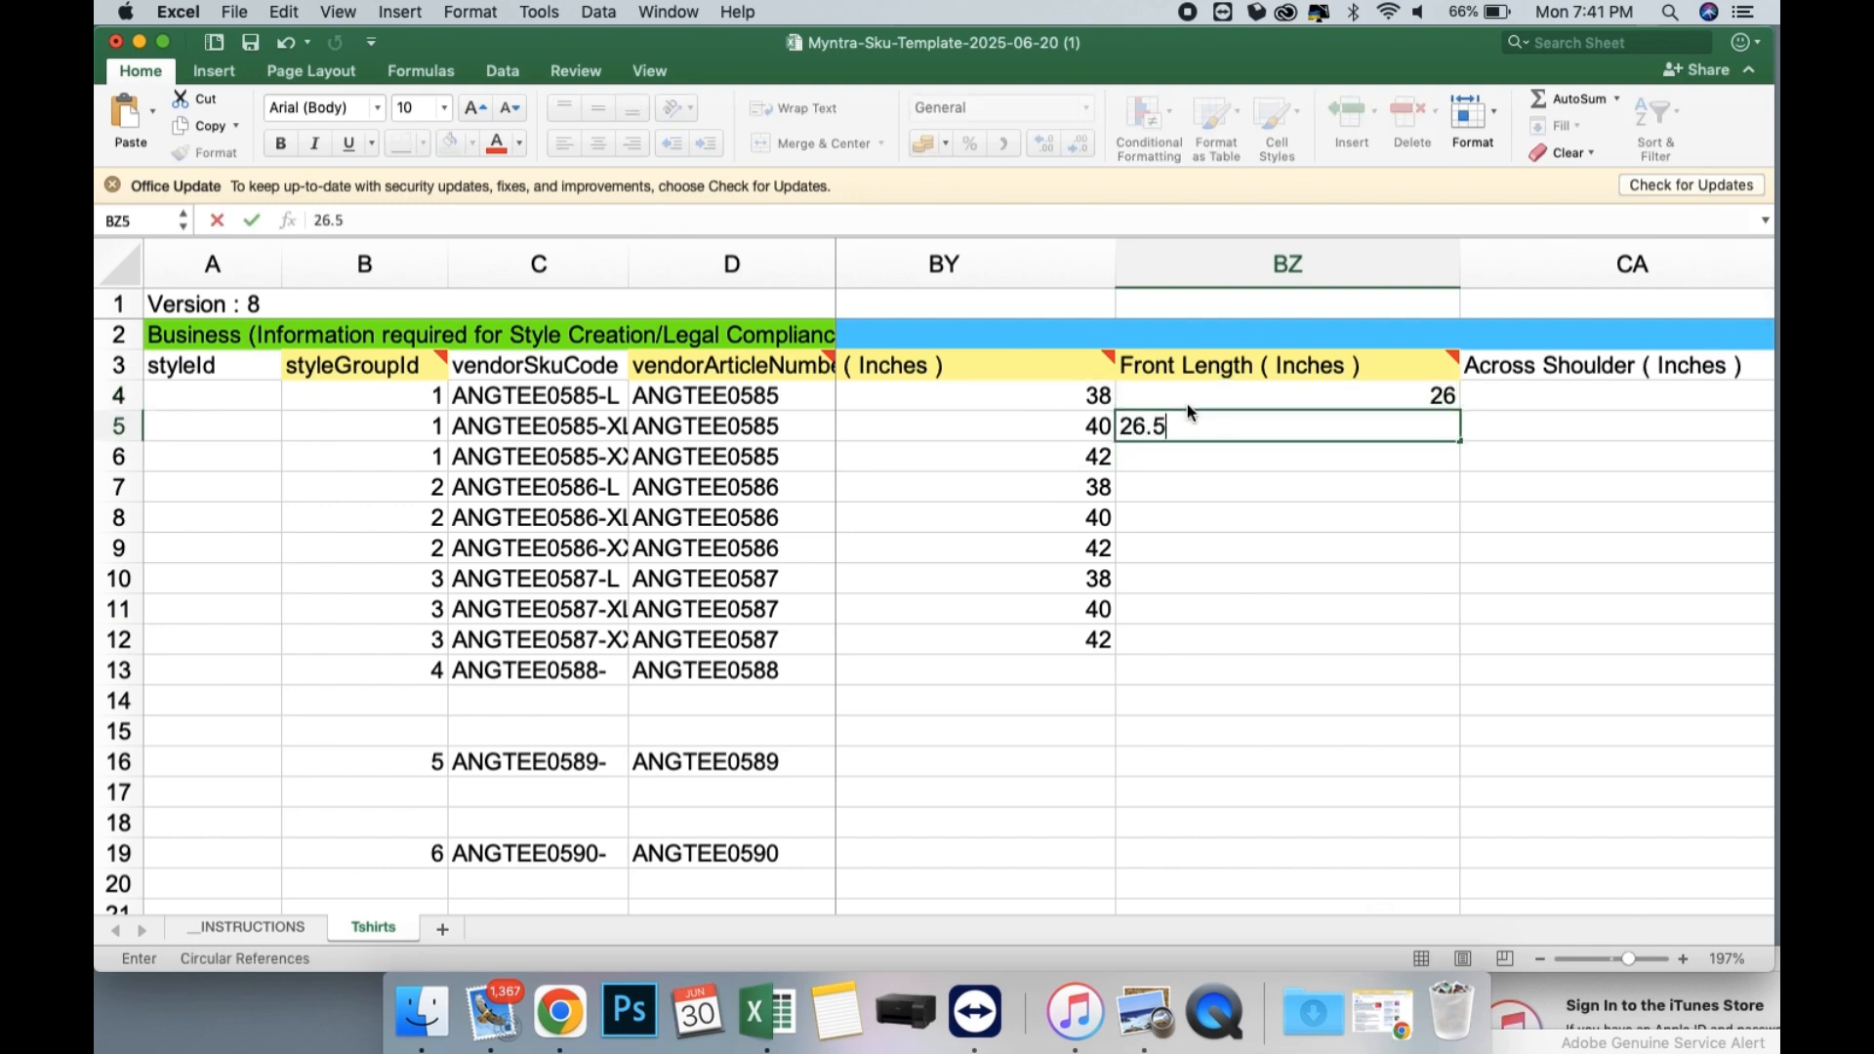
pyautogui.press('Return')
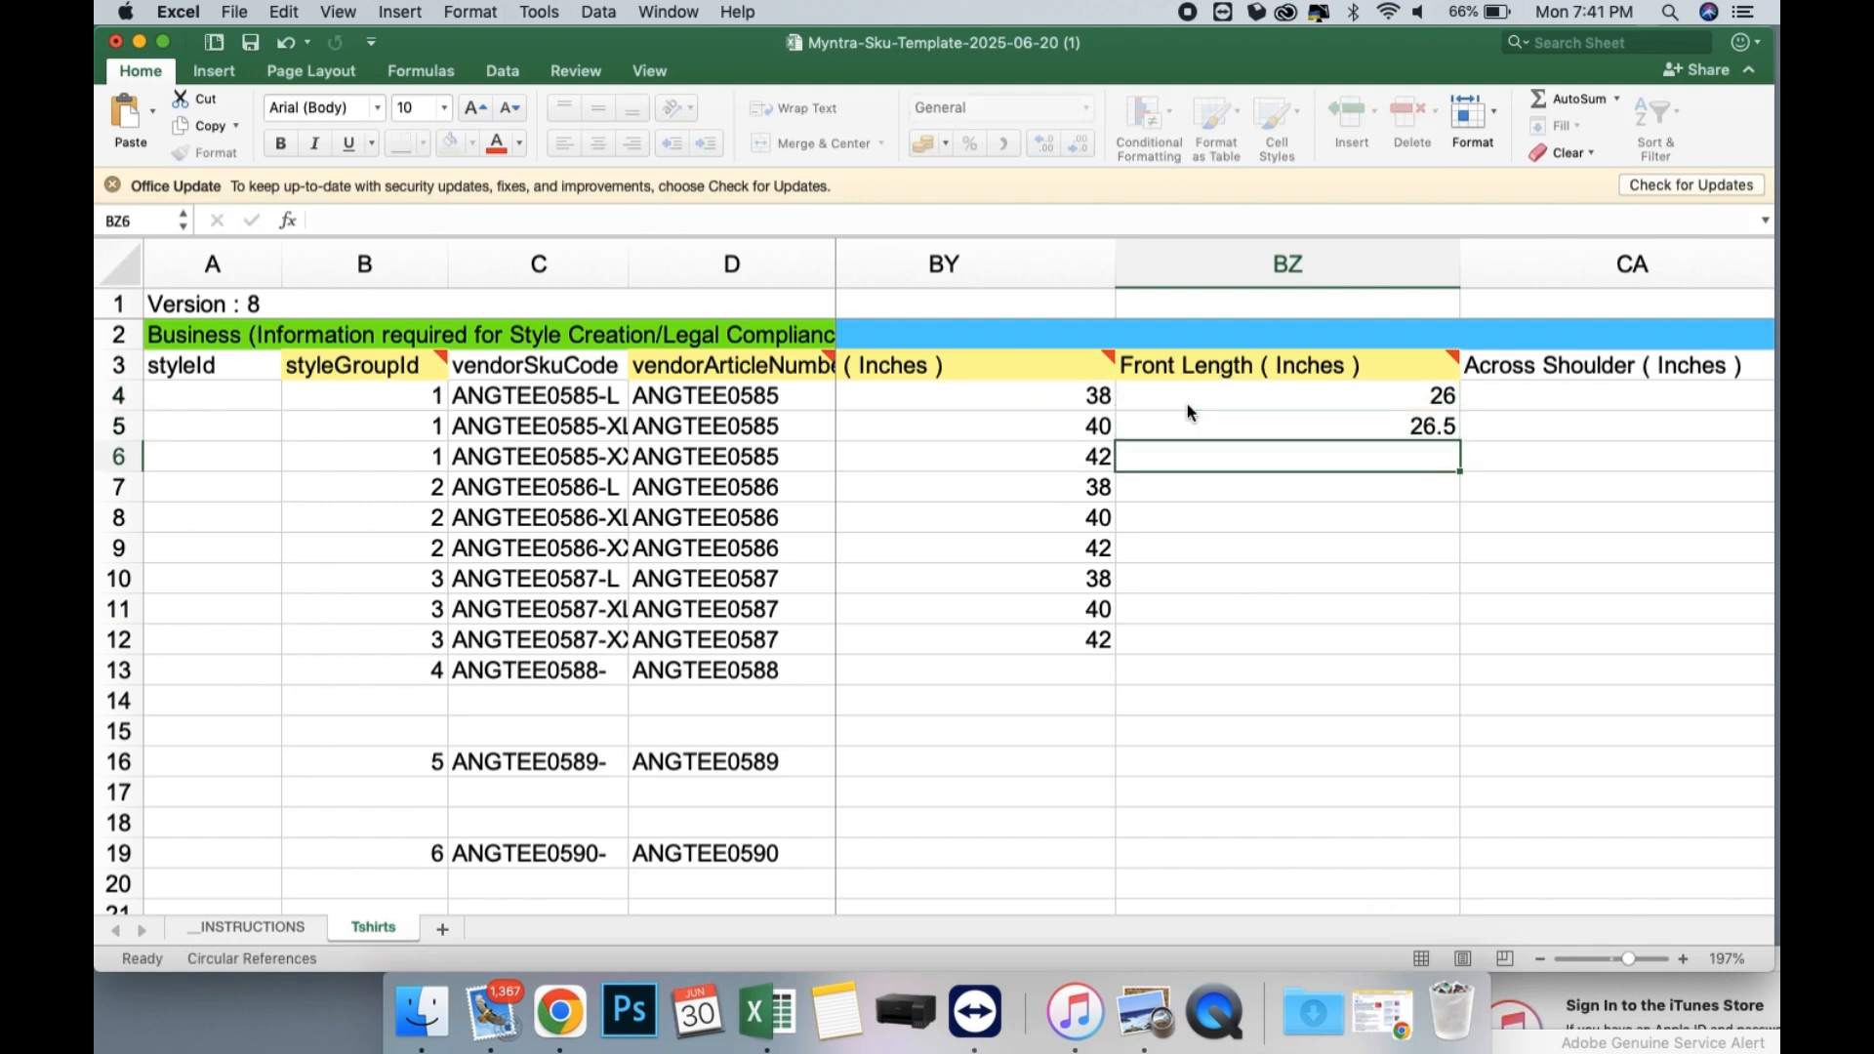
pyautogui.write('26')
pyautogui.press('BackSpace')
pyautogui.write('7')
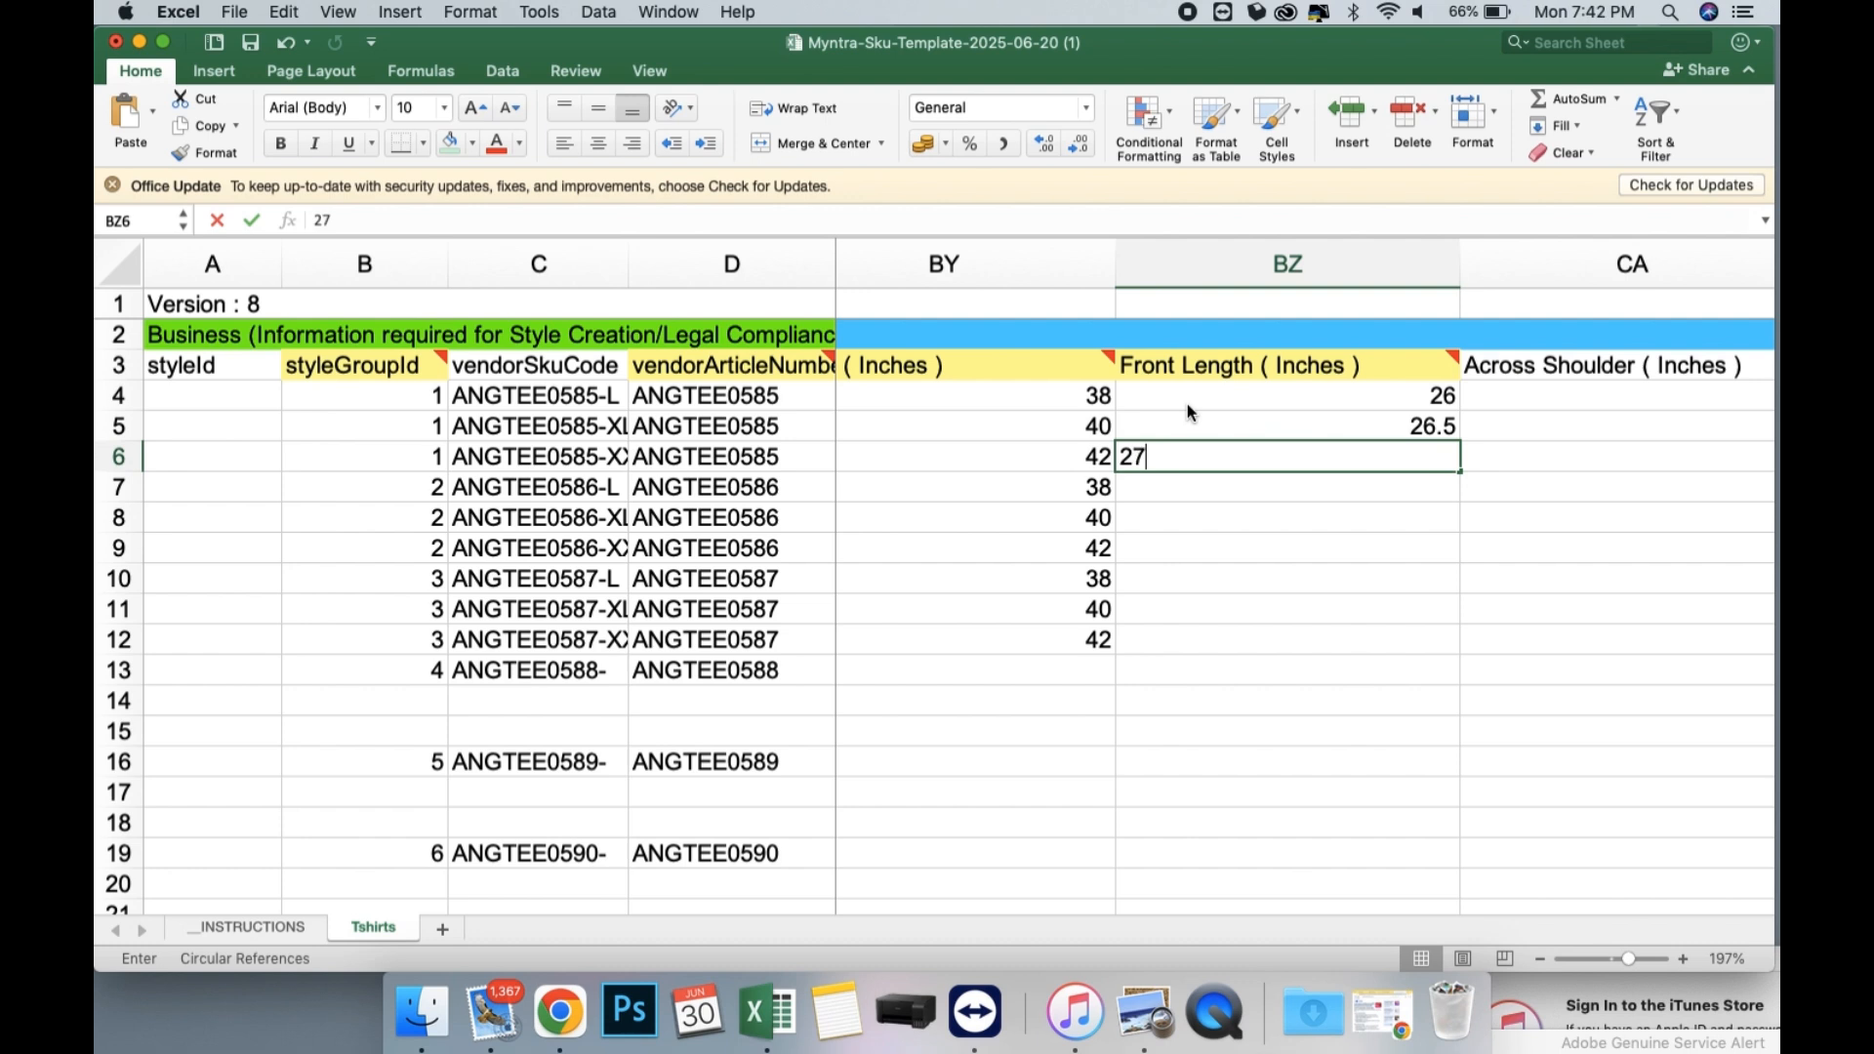
pyautogui.press('Return')
# Copy the Front Length values in BZ4:BZ6 to the ANGTEE0586 and ANGTEE0587 rows, BZ7:BZ12.
pyautogui.moveTo(1233, 406); pyautogui.dragTo(1237, 459)
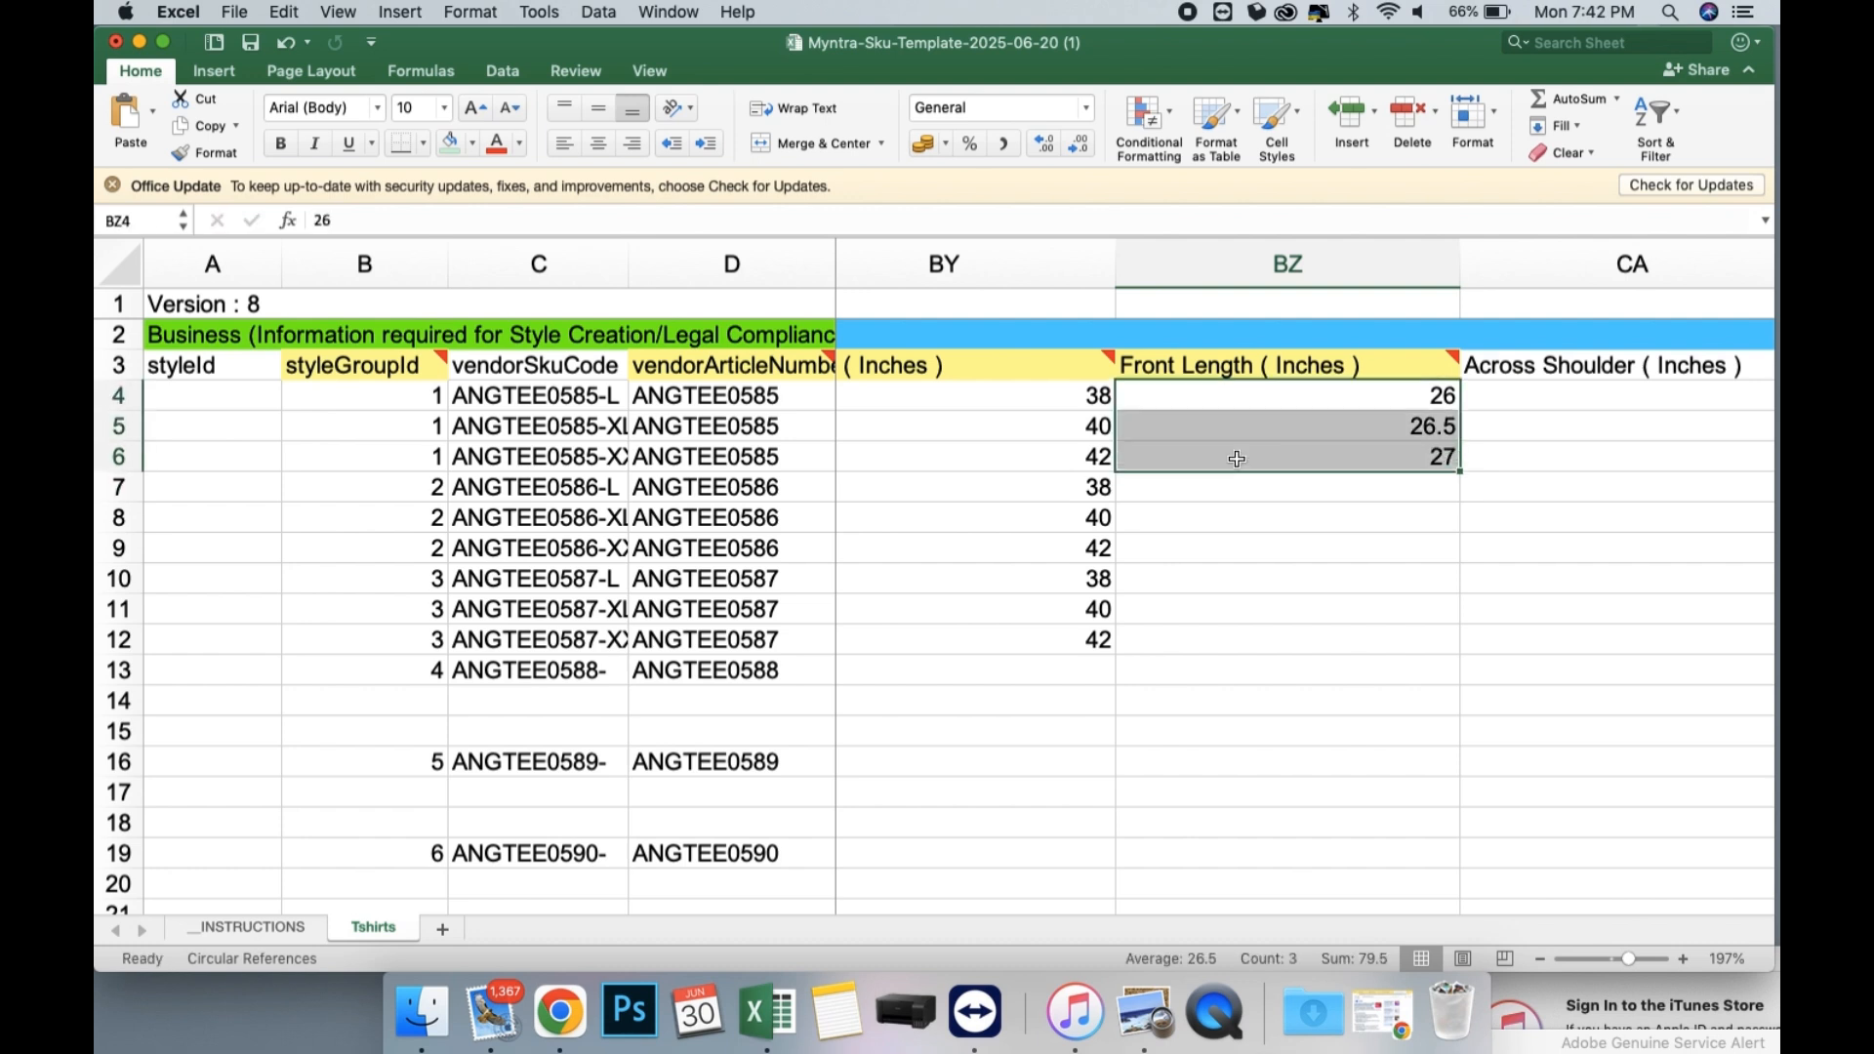
pyautogui.press('cmd+c')
pyautogui.click(1184, 486)
pyautogui.press('cmd+v')
pyautogui.click(1165, 584)
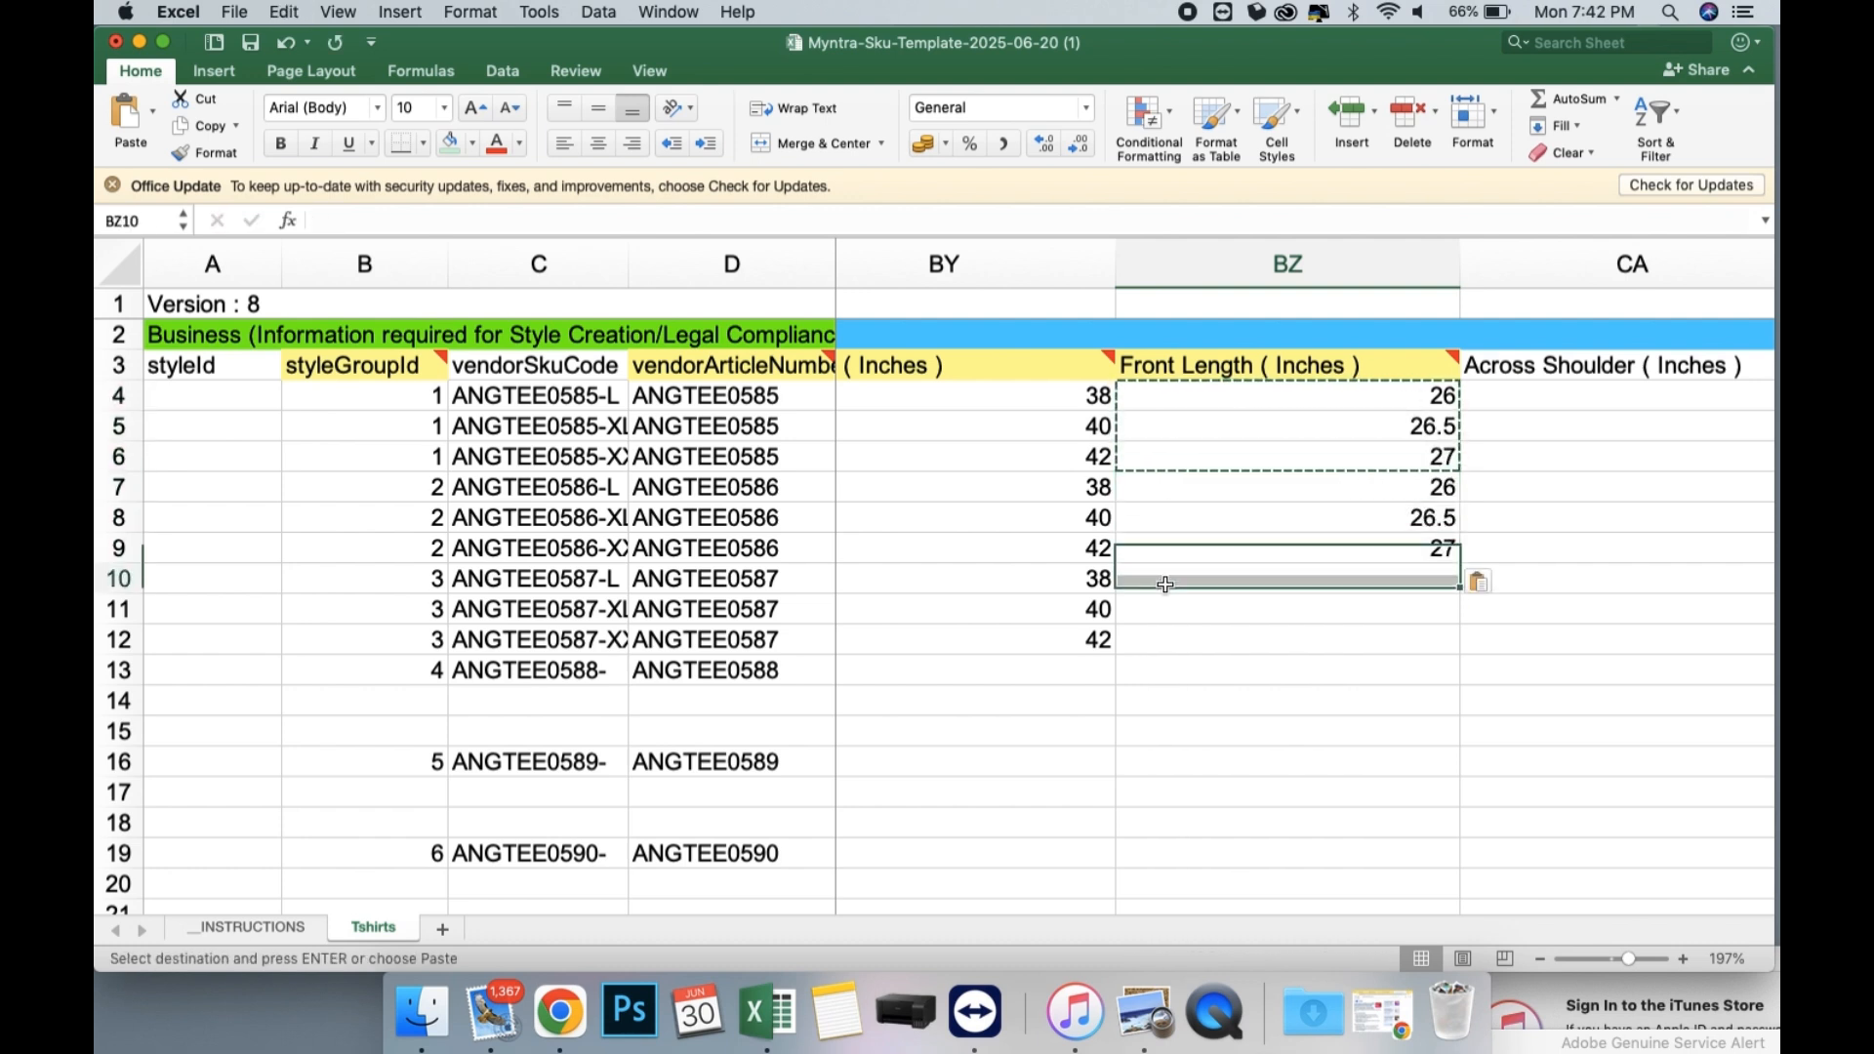
pyautogui.press('cmd+v')
# Enter Across Shoulder (Inches) values 18, 18.5 and 19 for the three ANGTEE0585 rows in CA4:CA6.
pyautogui.hscroll(5, 1220, 537)
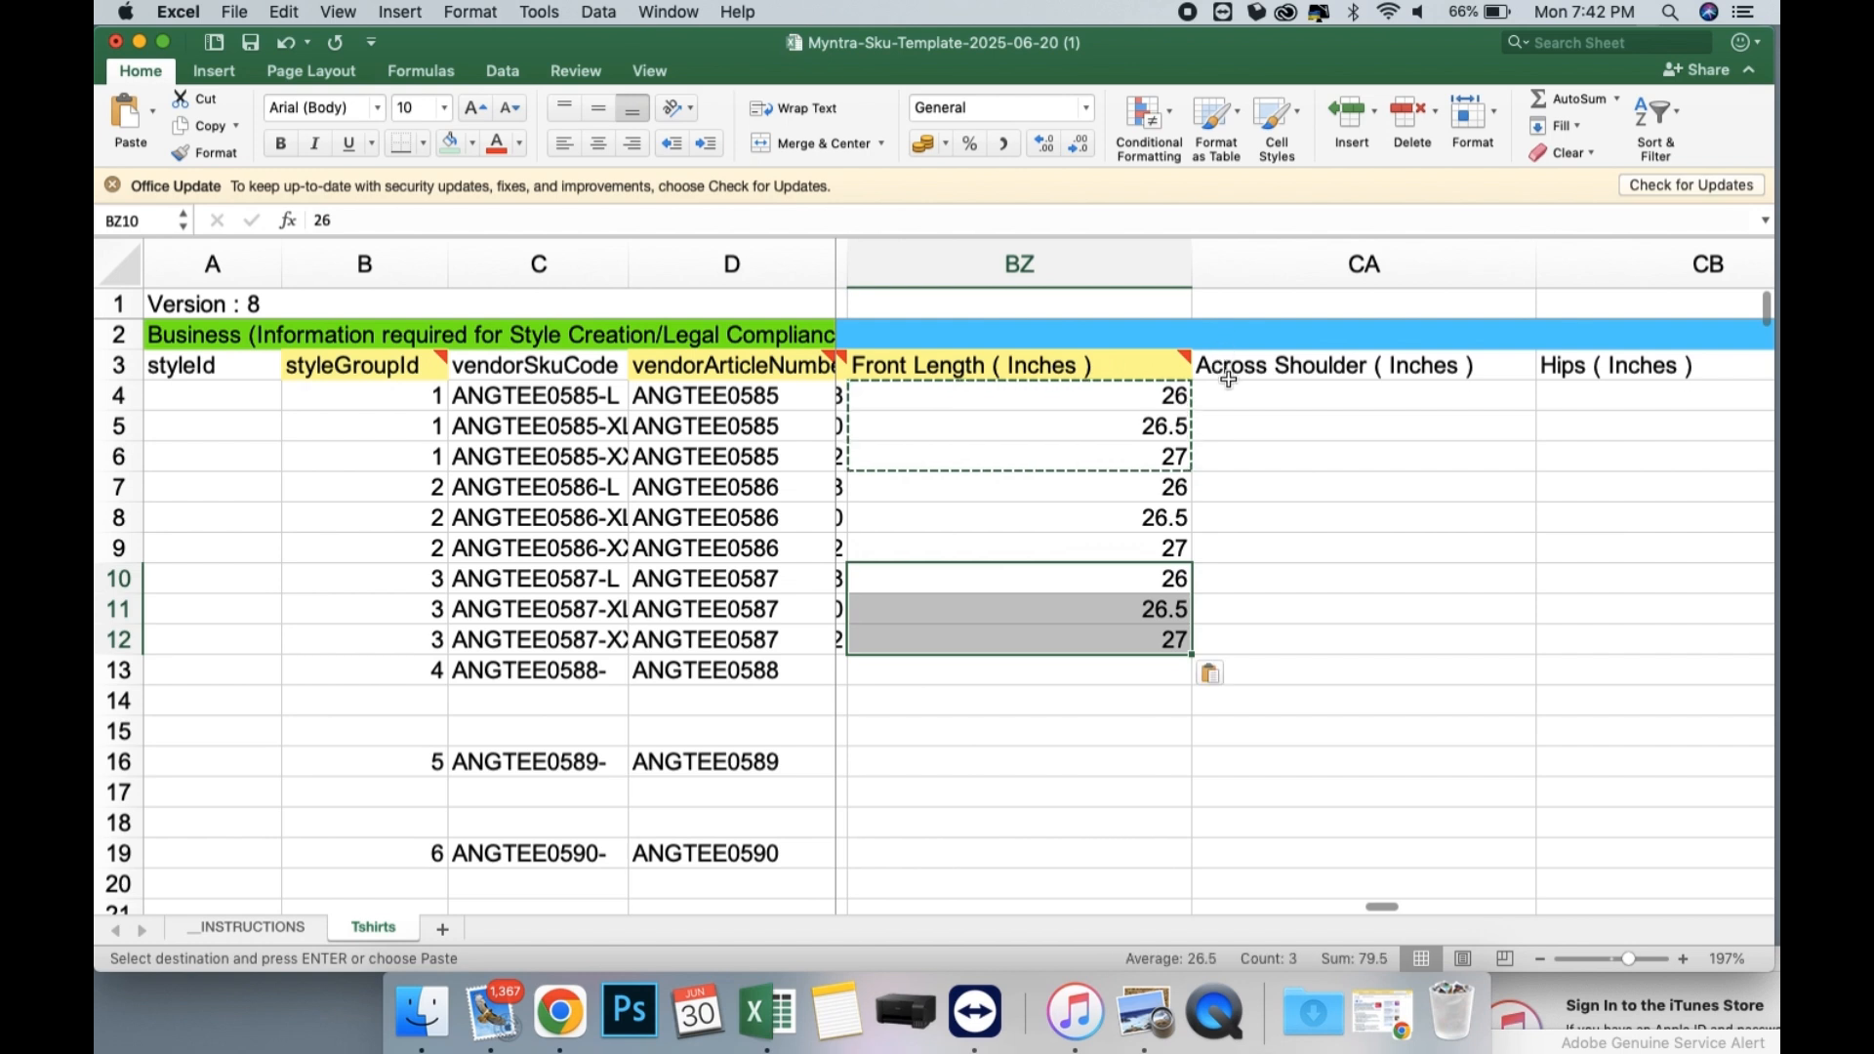
pyautogui.click(1230, 386)
pyautogui.hscroll(1, 1229, 386)
pyautogui.write('1')
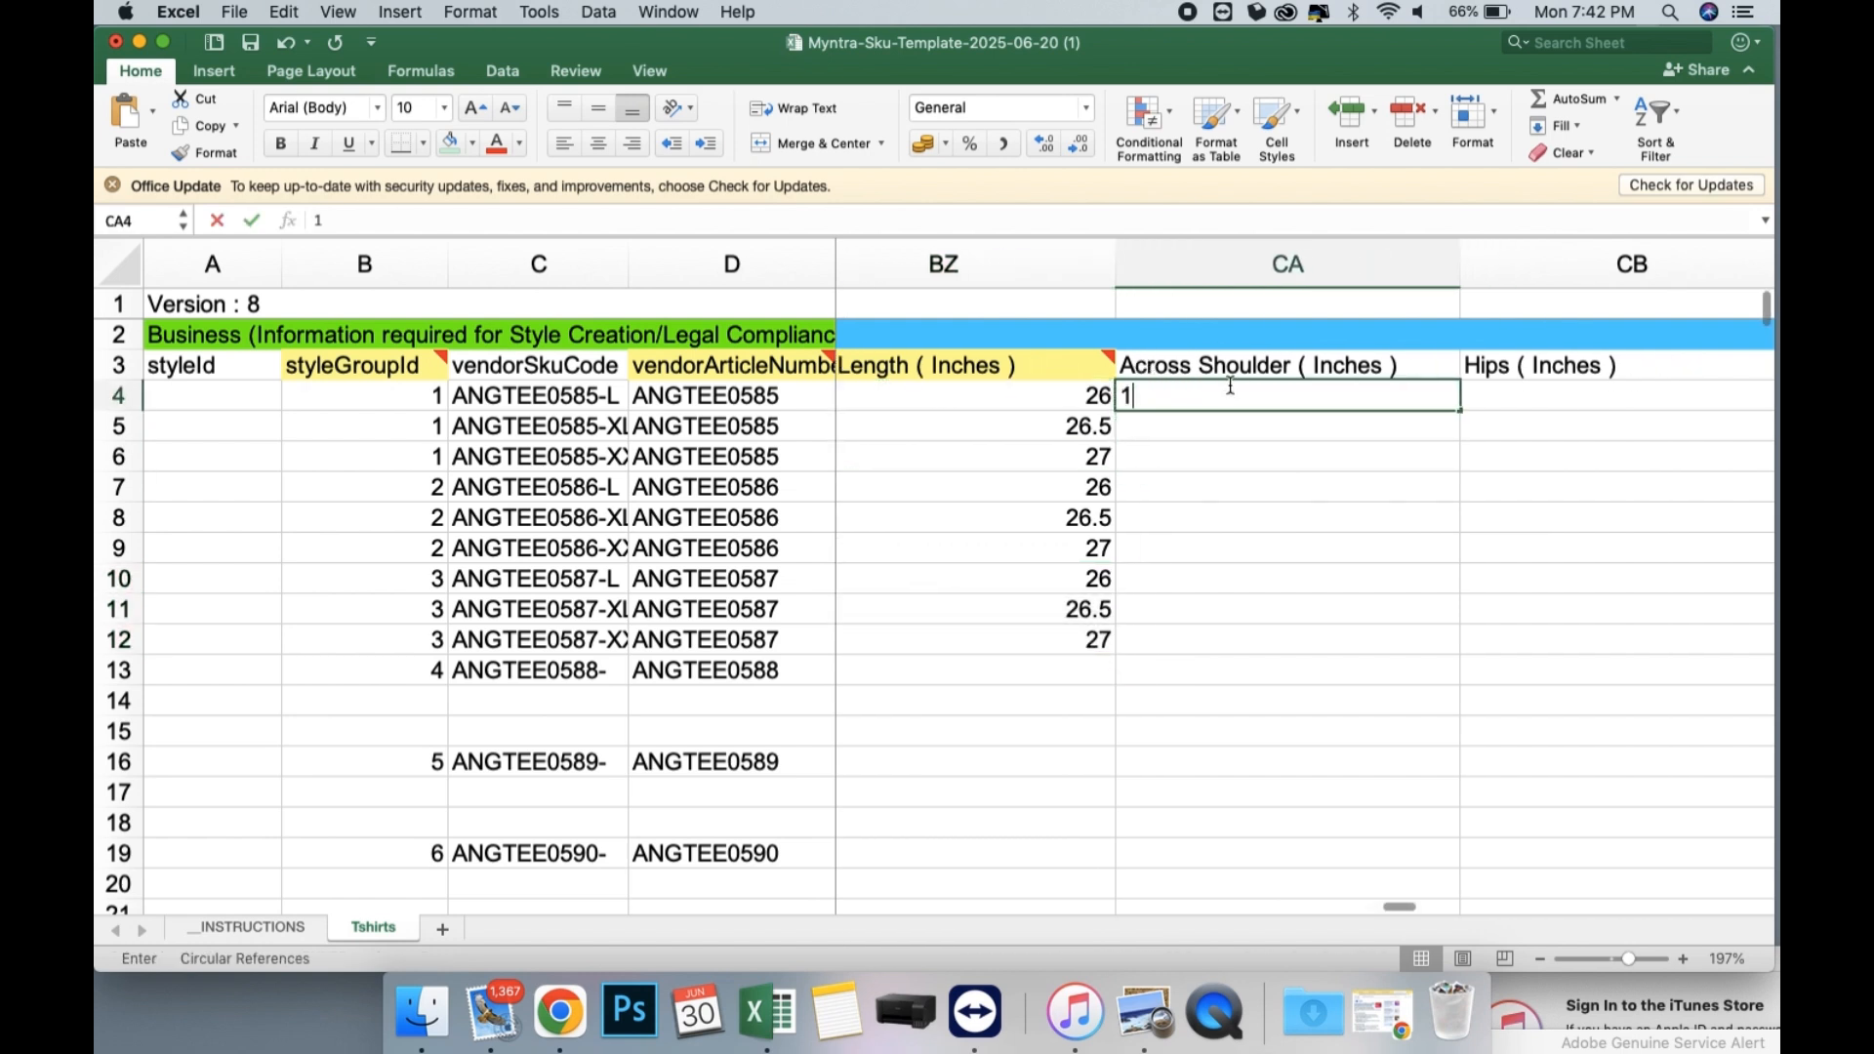
pyautogui.write('8')
pyautogui.press('Return')
pyautogui.write('18')
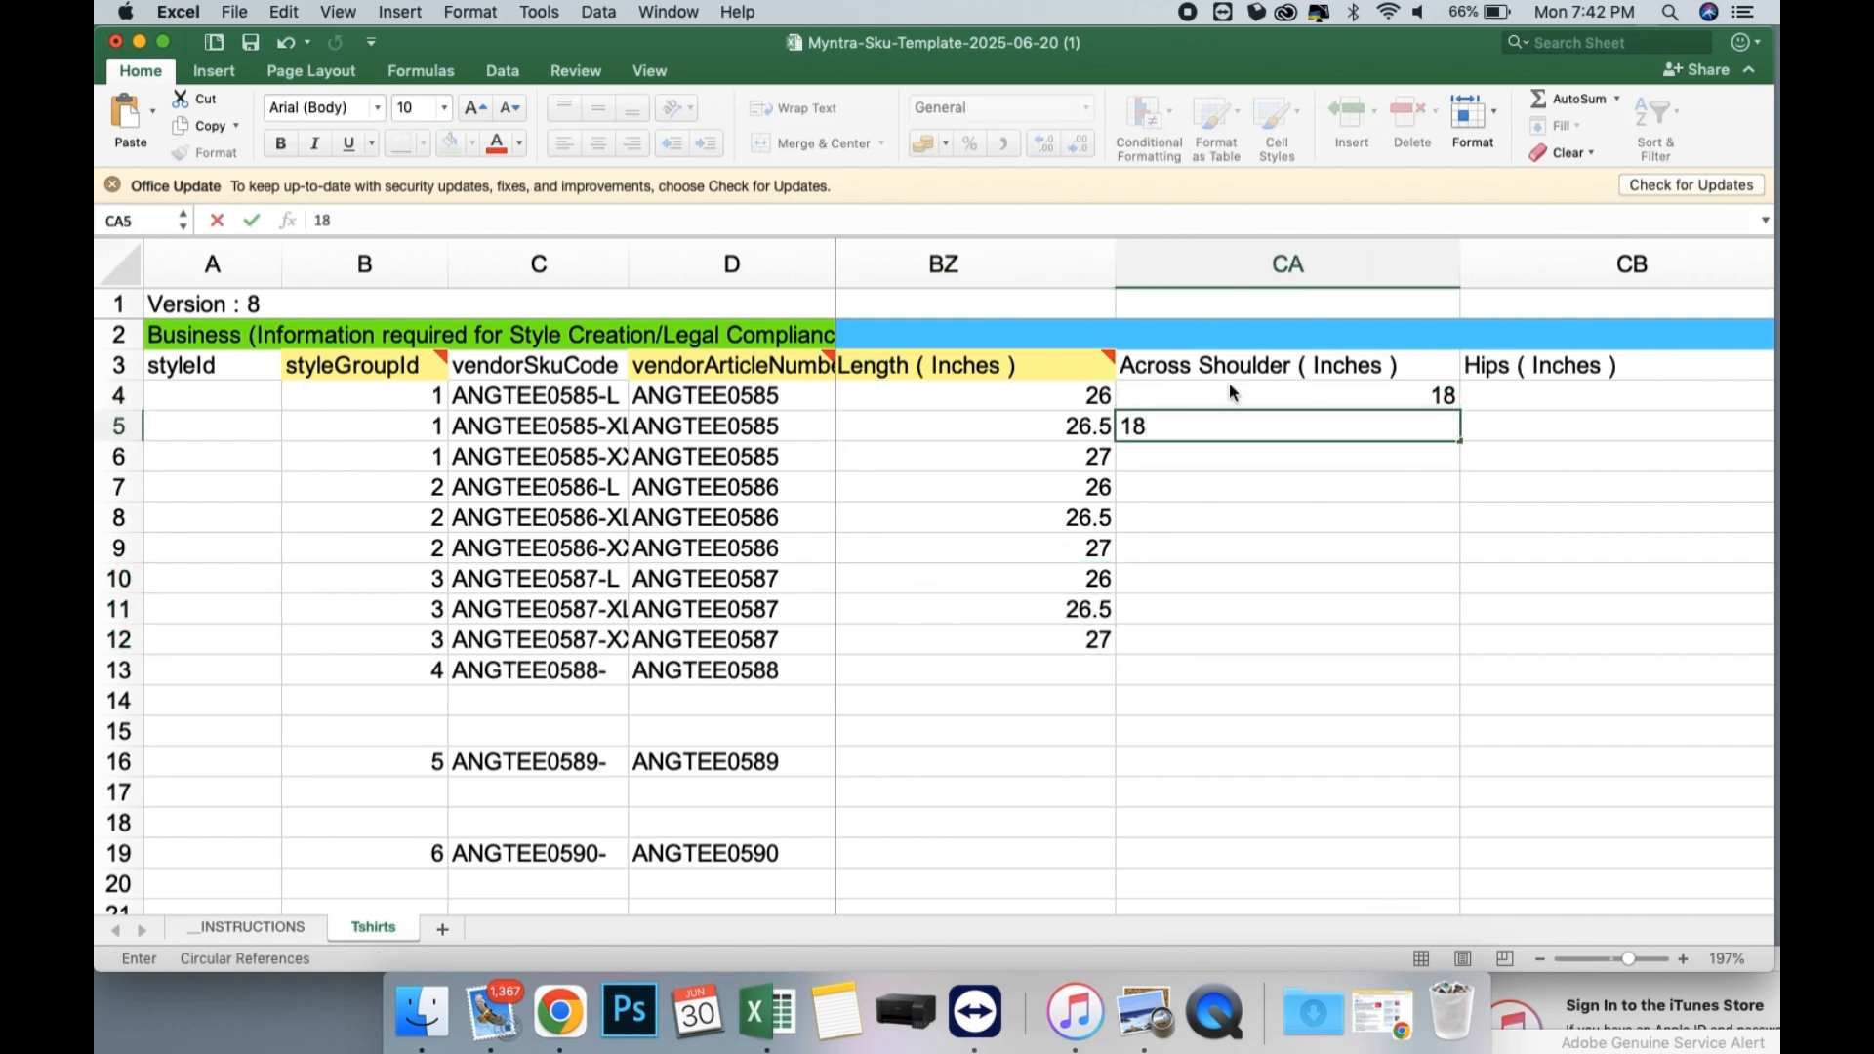
pyautogui.write('.5')
pyautogui.press('Return')
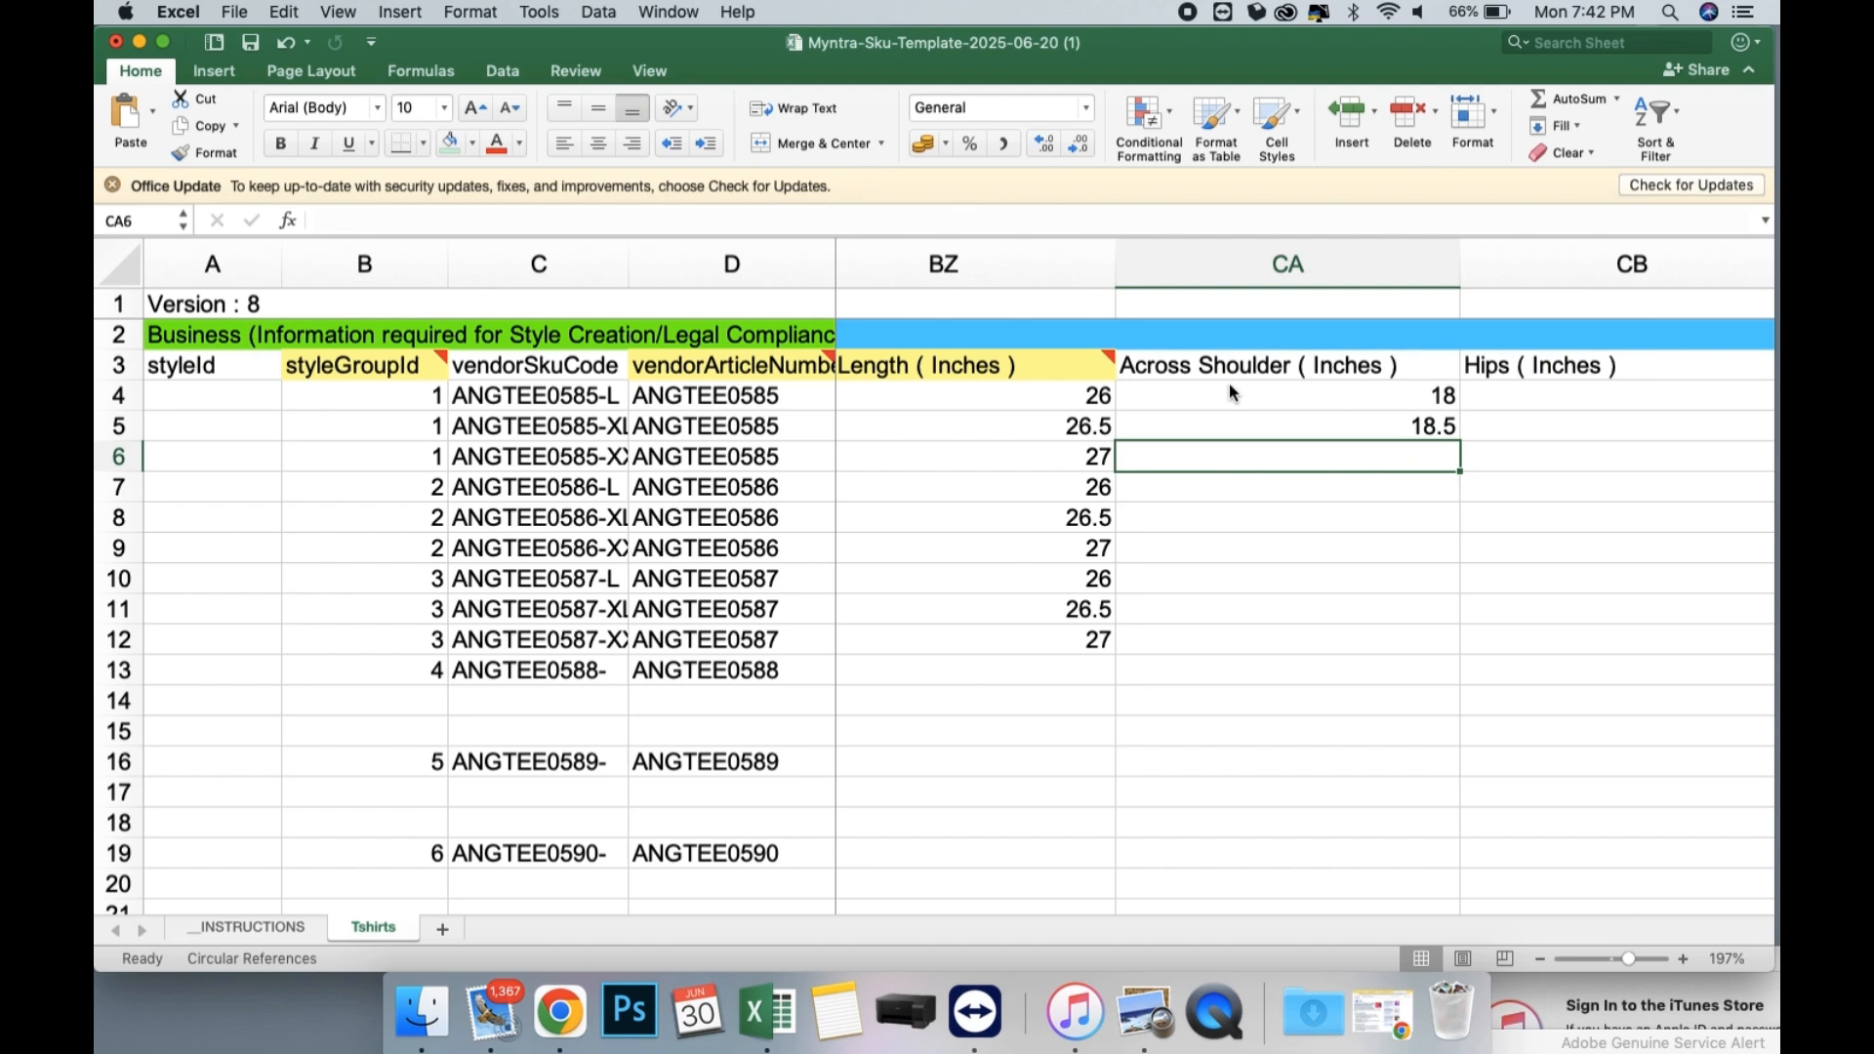
pyautogui.write('19')
pyautogui.press('Return')
# Copy the Across Shoulder values in CA4:CA6 to the ANGTEE0586 and ANGTEE0587 rows, CA7:CA12.
pyautogui.moveTo(1230, 390); pyautogui.dragTo(1202, 643)
pyautogui.press('super+c')
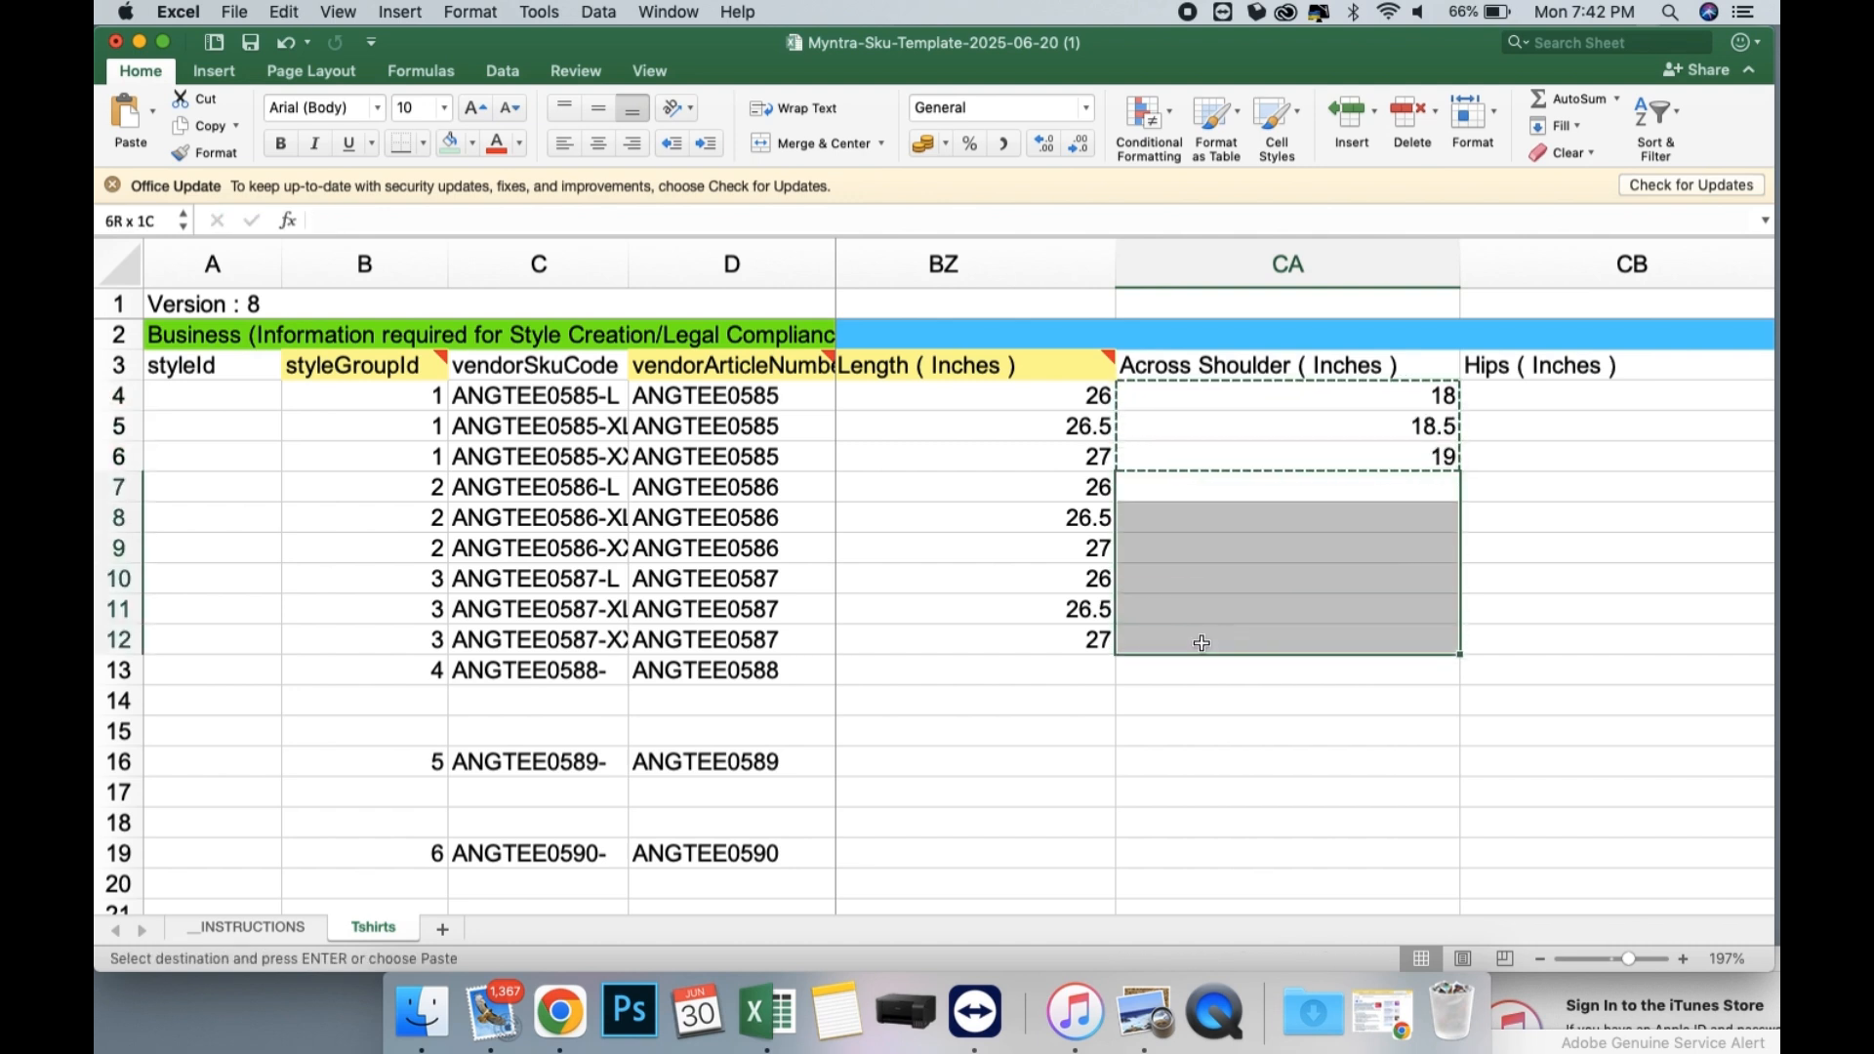
pyautogui.press('super+v')
# Enter Sleeve-Length (Inches) values 10, 10.5 and 11 for the three ANGTEE0585 rows in CC4:CC6.
pyautogui.hscroll(5, 1201, 640)
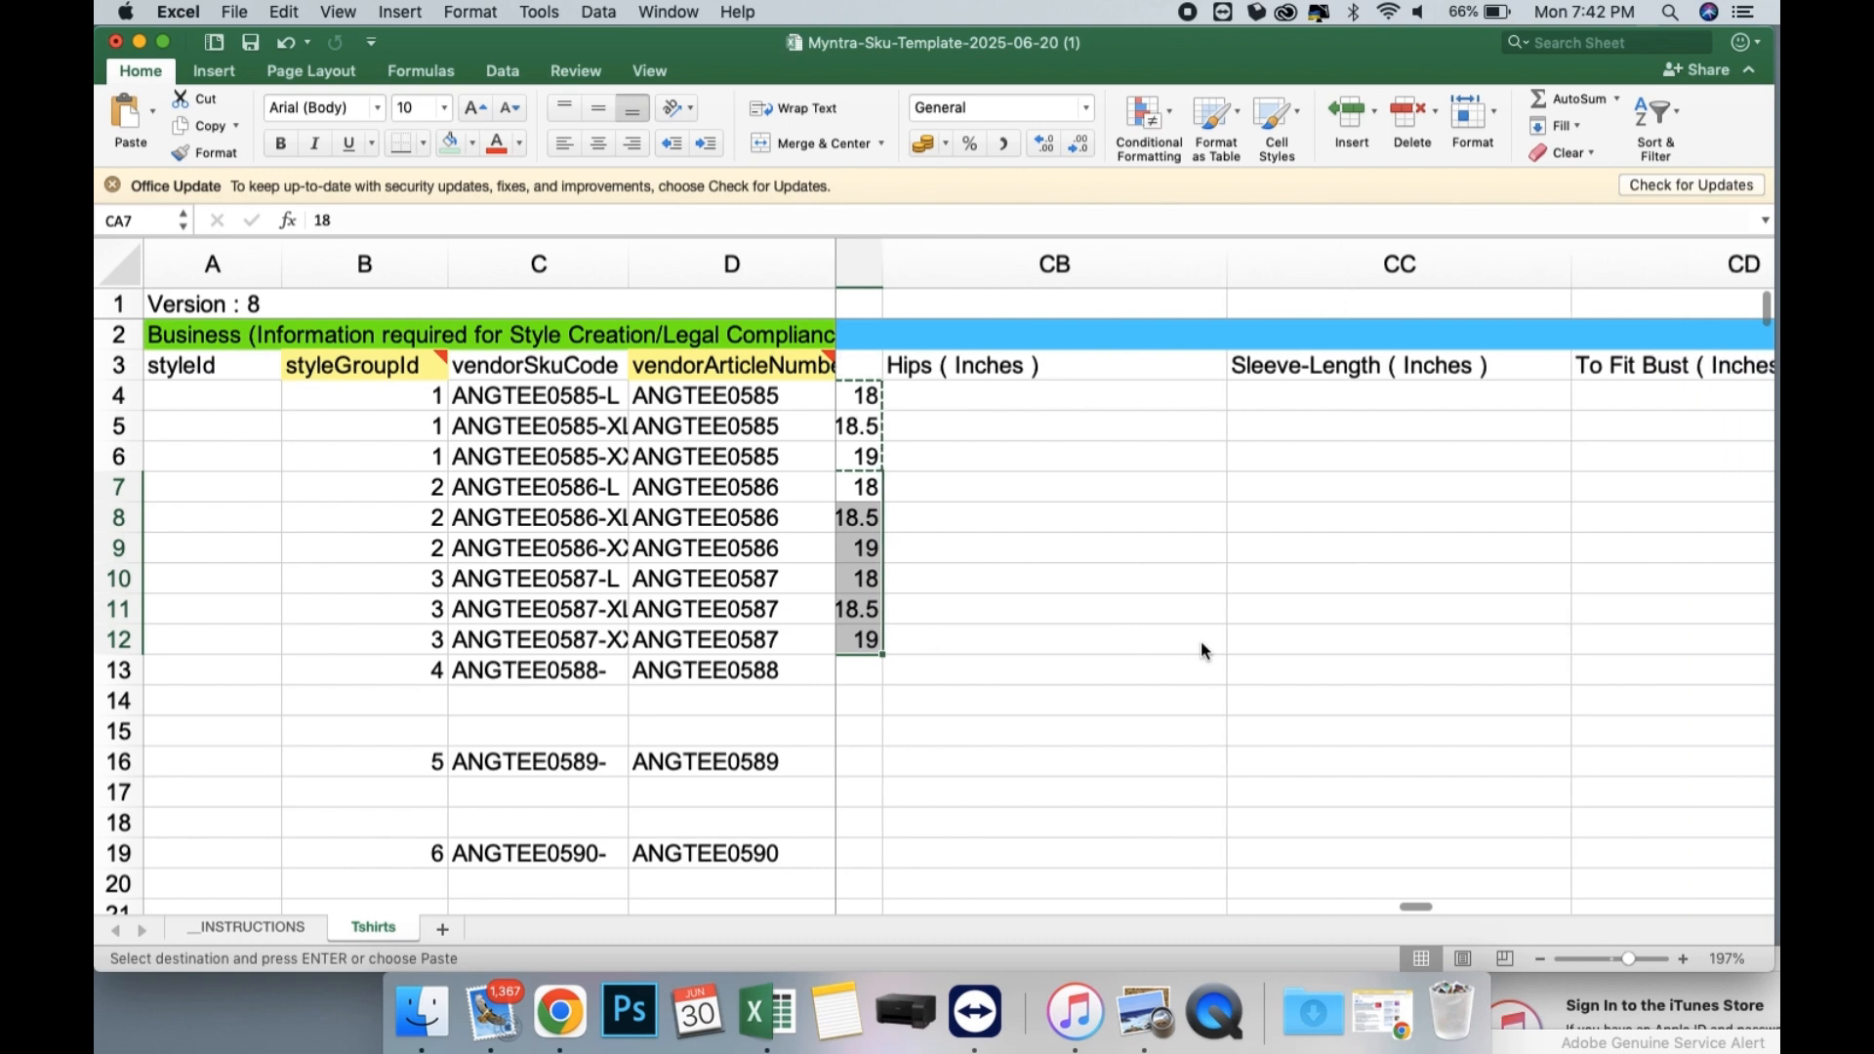
pyautogui.hscroll(2, 1313, 483)
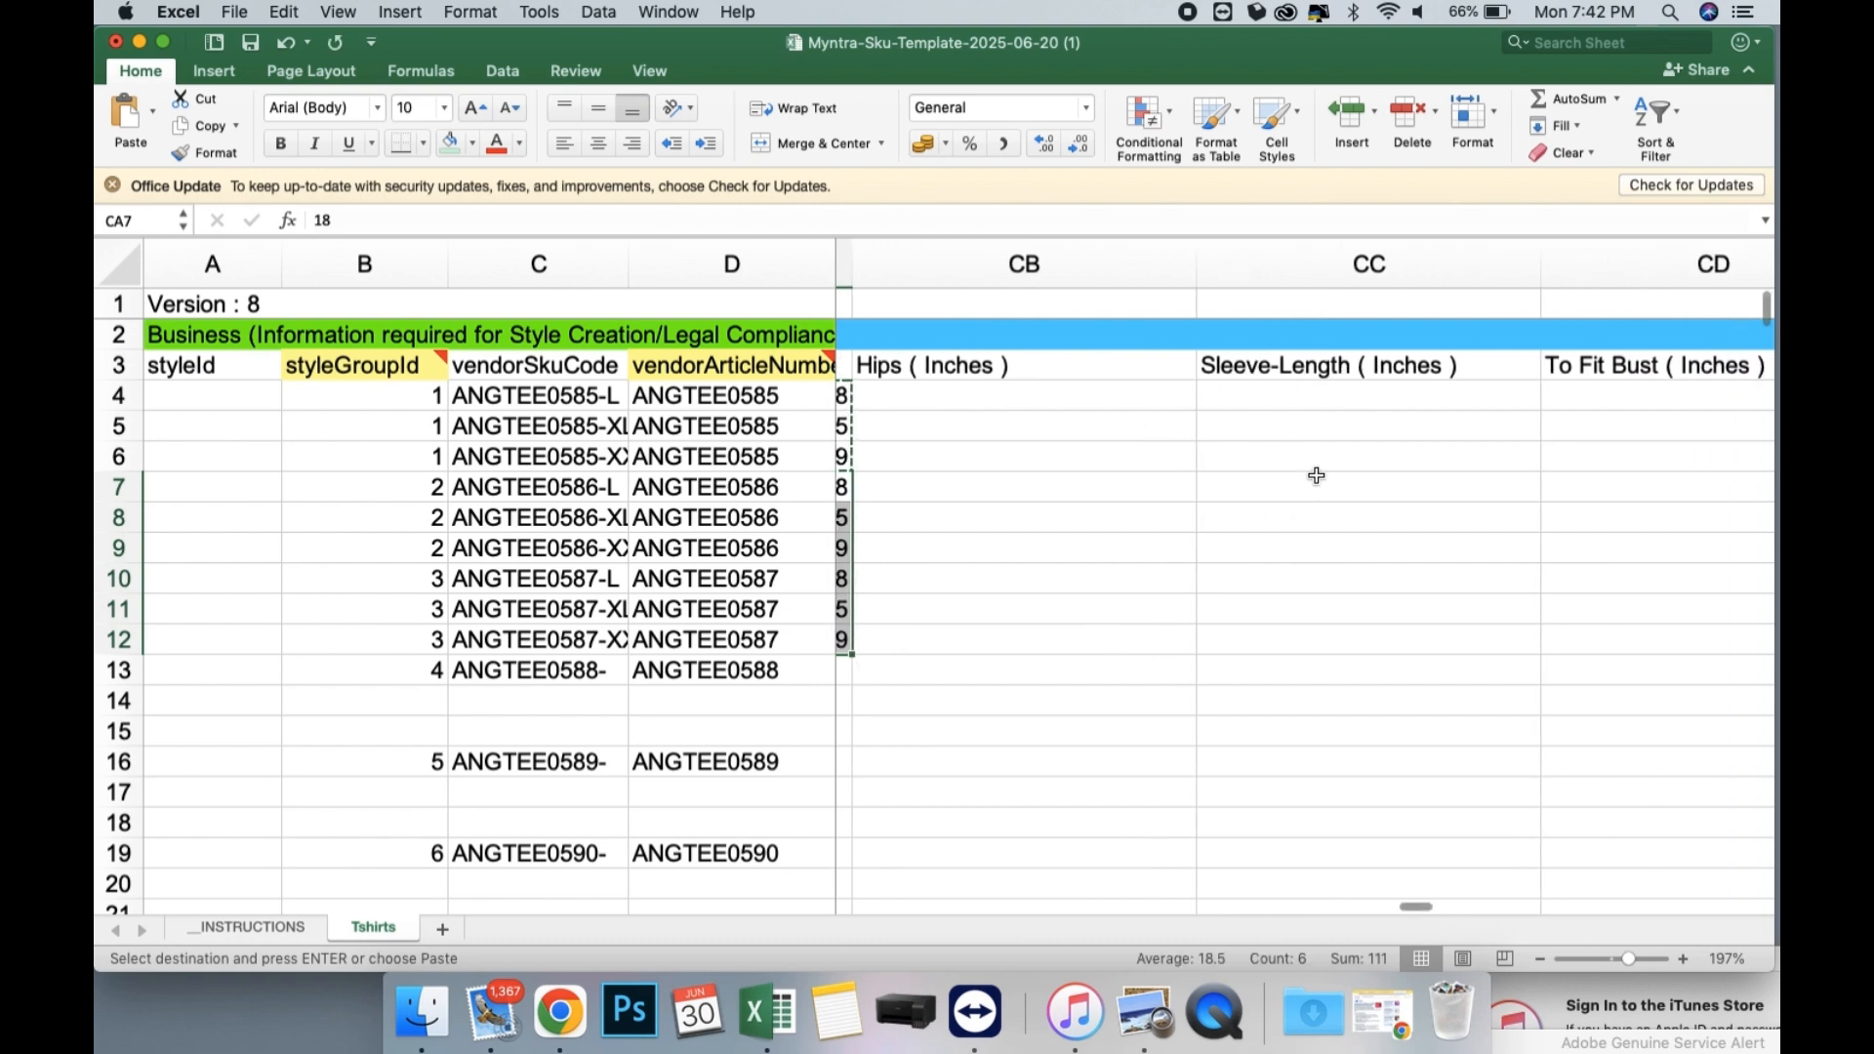
pyautogui.click(1290, 399)
pyautogui.doubleClick(1290, 399)
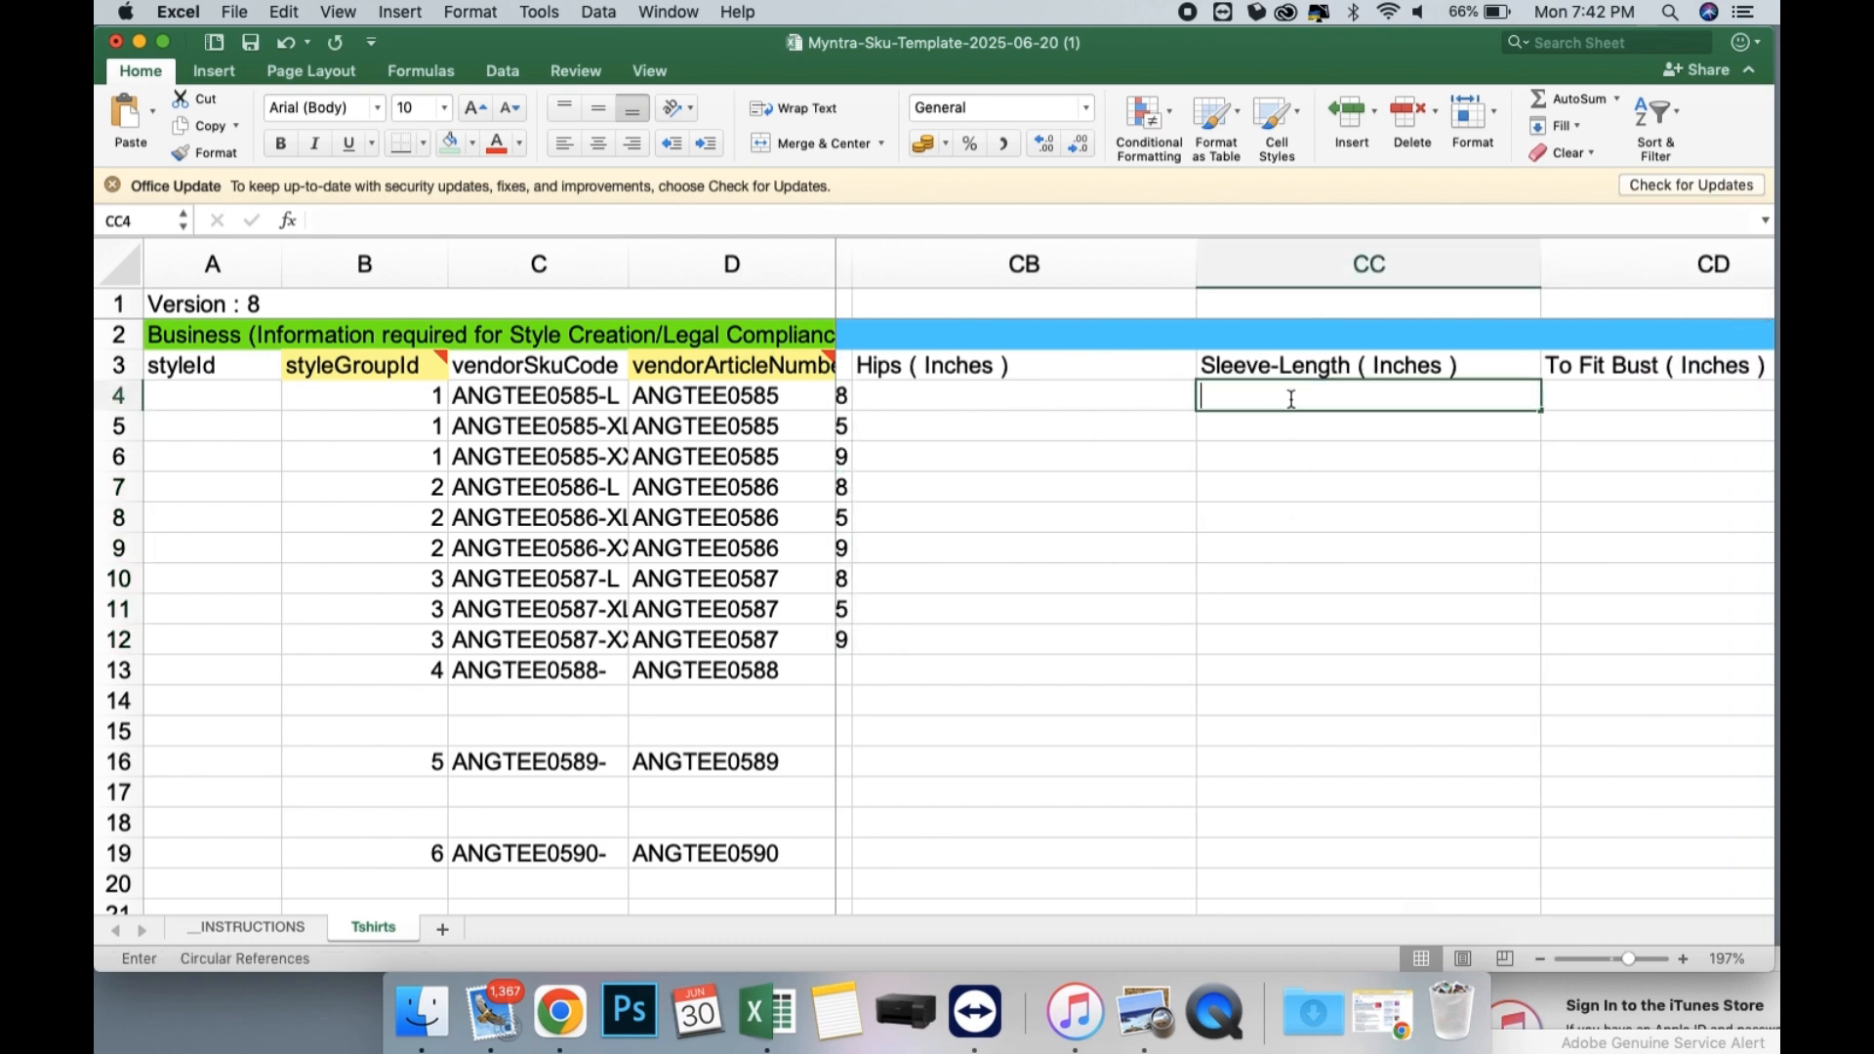
pyautogui.write('10')
pyautogui.press('Return')
pyautogui.write('10')
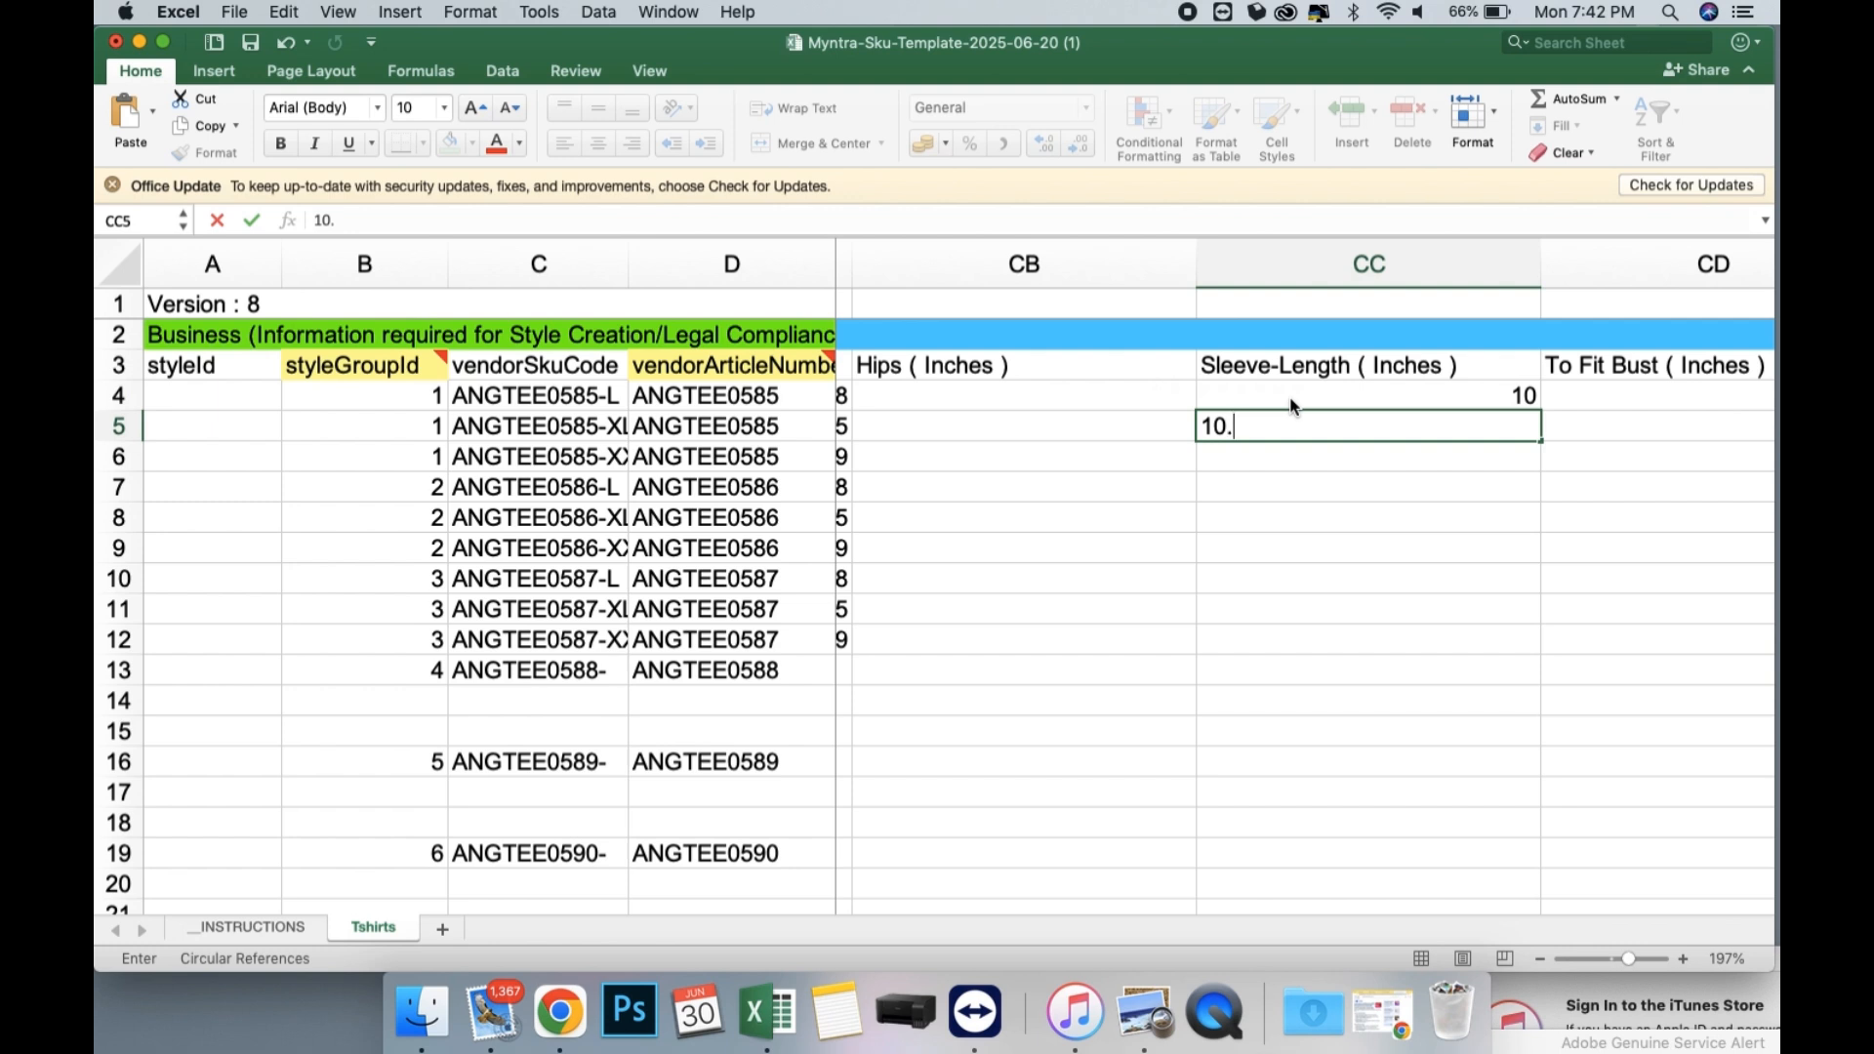
pyautogui.press('Return')
pyautogui.write('11')
pyautogui.press('Return')
# Copy the Sleeve-Length values in CC4:CC6 to the ANGTEE0586 and ANGTEE0587 rows, CC7:CC12.
pyautogui.moveTo(1290, 395); pyautogui.dragTo(1231, 628)
pyautogui.press('super+c')
pyautogui.press('super+v')
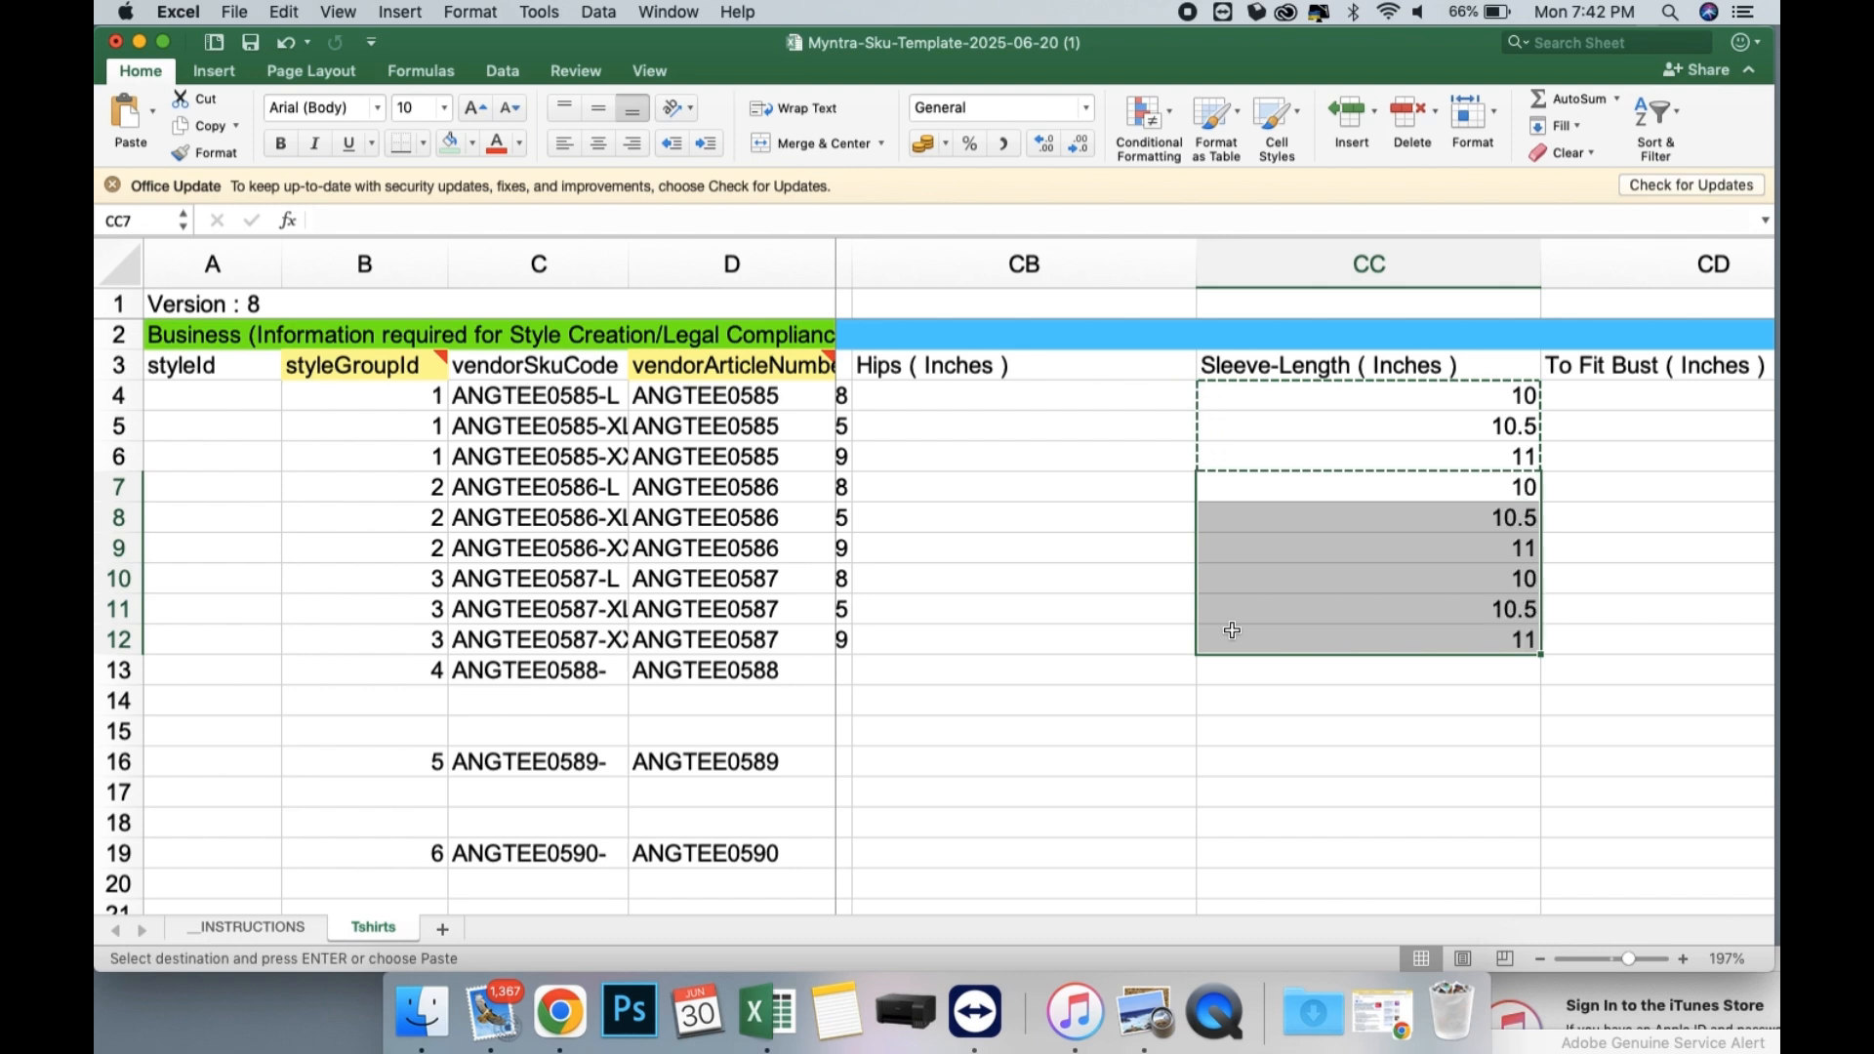
pyautogui.hscroll(5, 1231, 629)
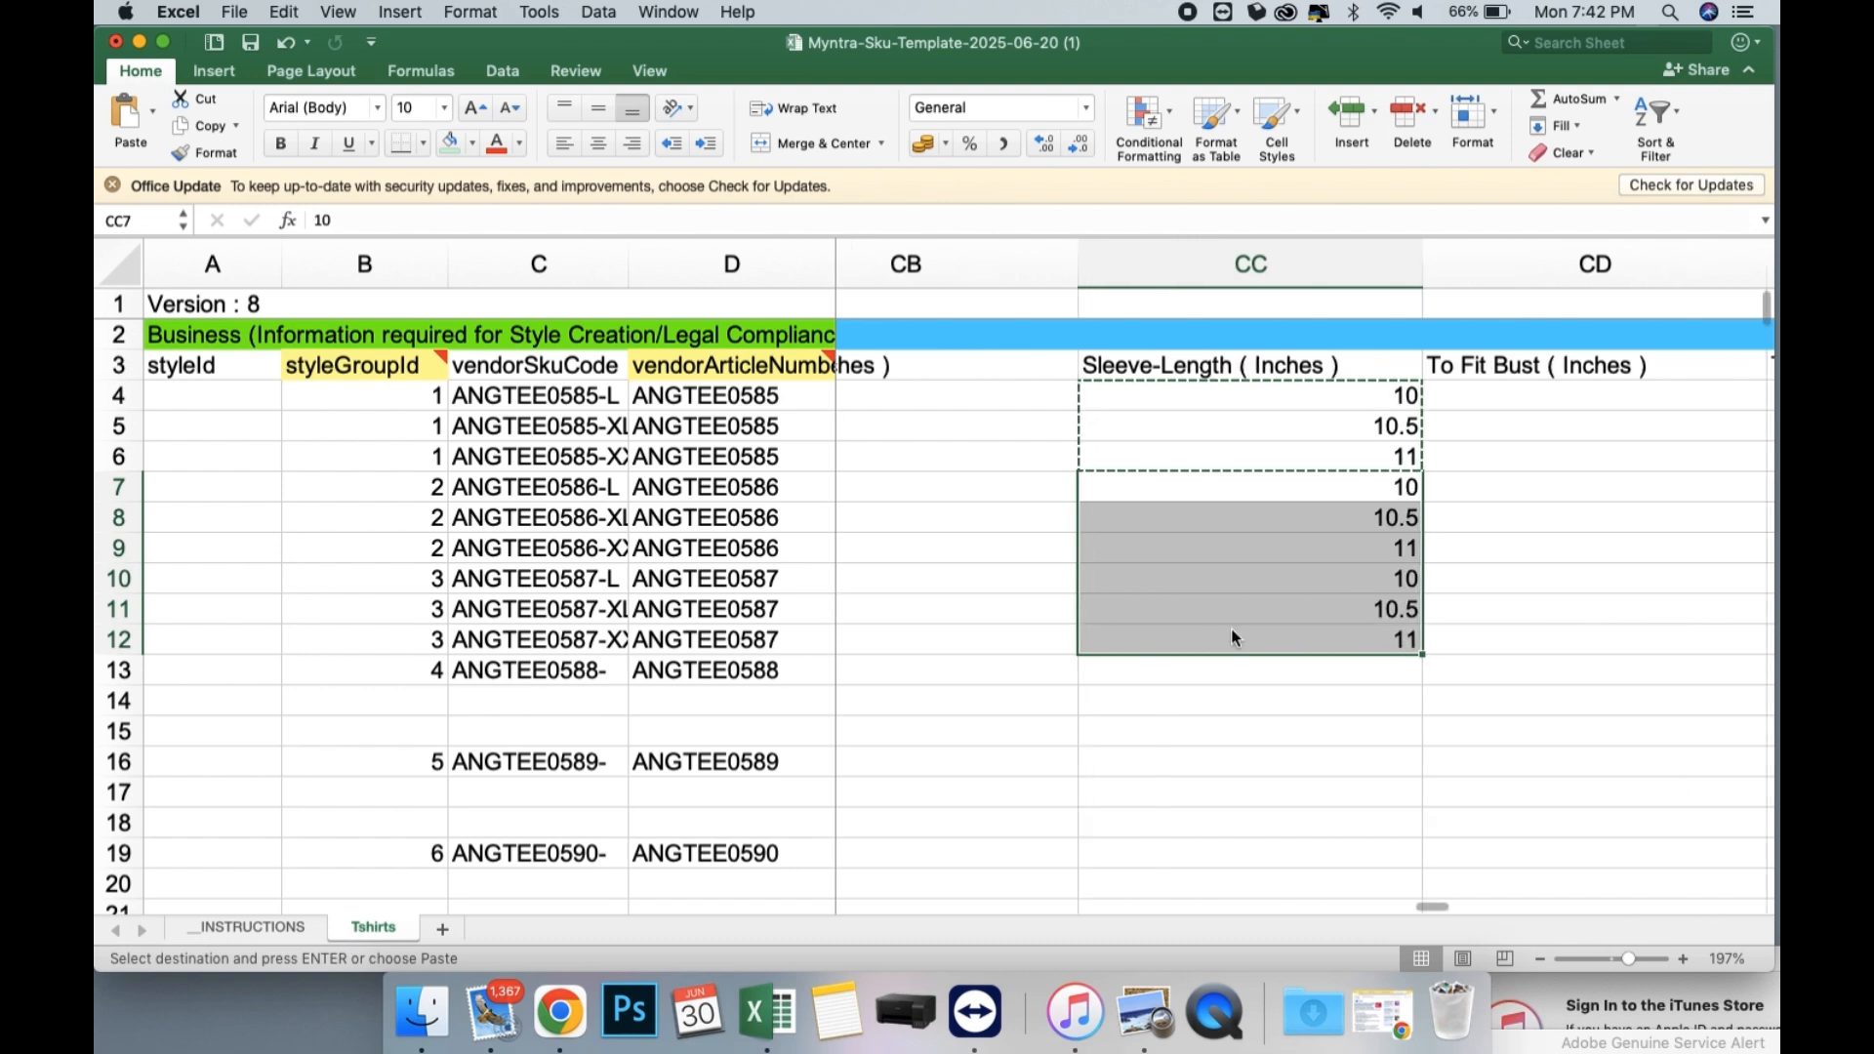
# Enter To Fit Bust (Inches) values 38, 40 and 42 for the three ANGTEE0585 rows in CD4:CD6.
pyautogui.click(1174, 395)
pyautogui.click(1267, 371)
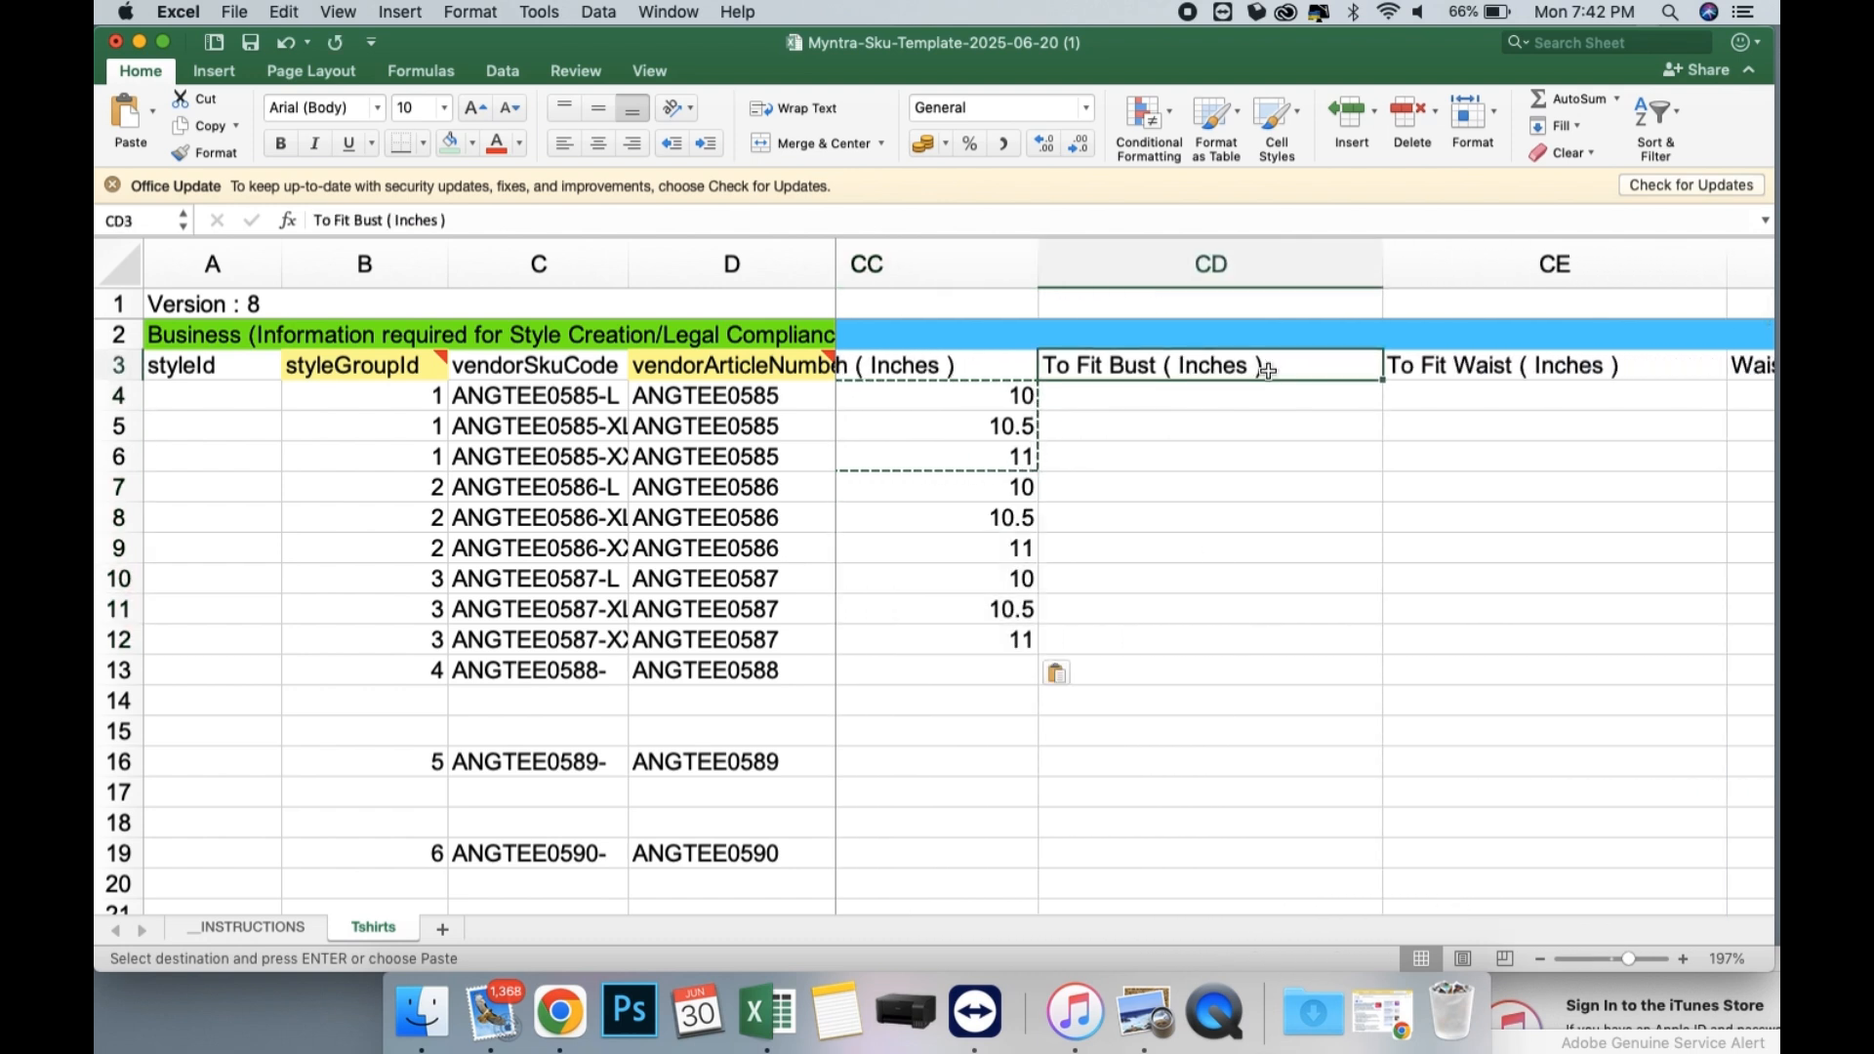
pyautogui.press('Right')
pyautogui.hscroll(1, 1267, 371)
pyautogui.hscroll(-4, 1045, 422)
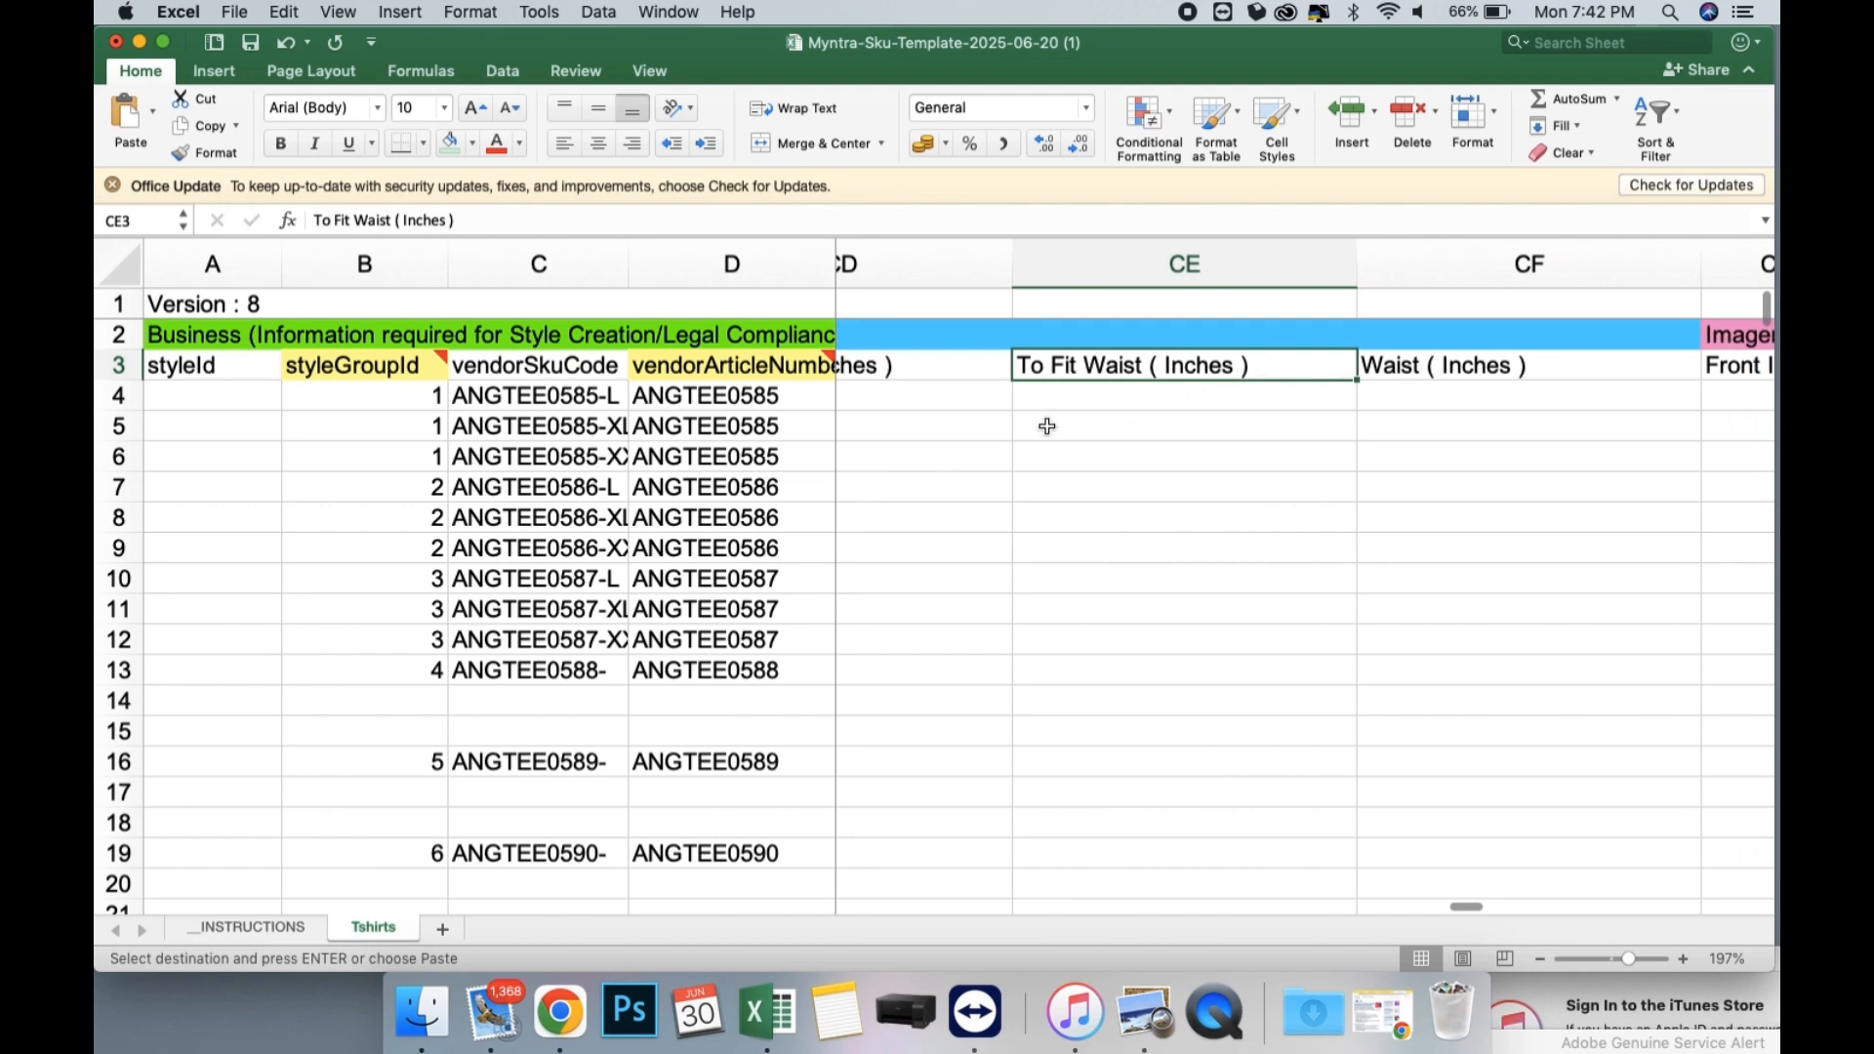
pyautogui.click(1042, 393)
pyautogui.hscroll(-1, 1043, 394)
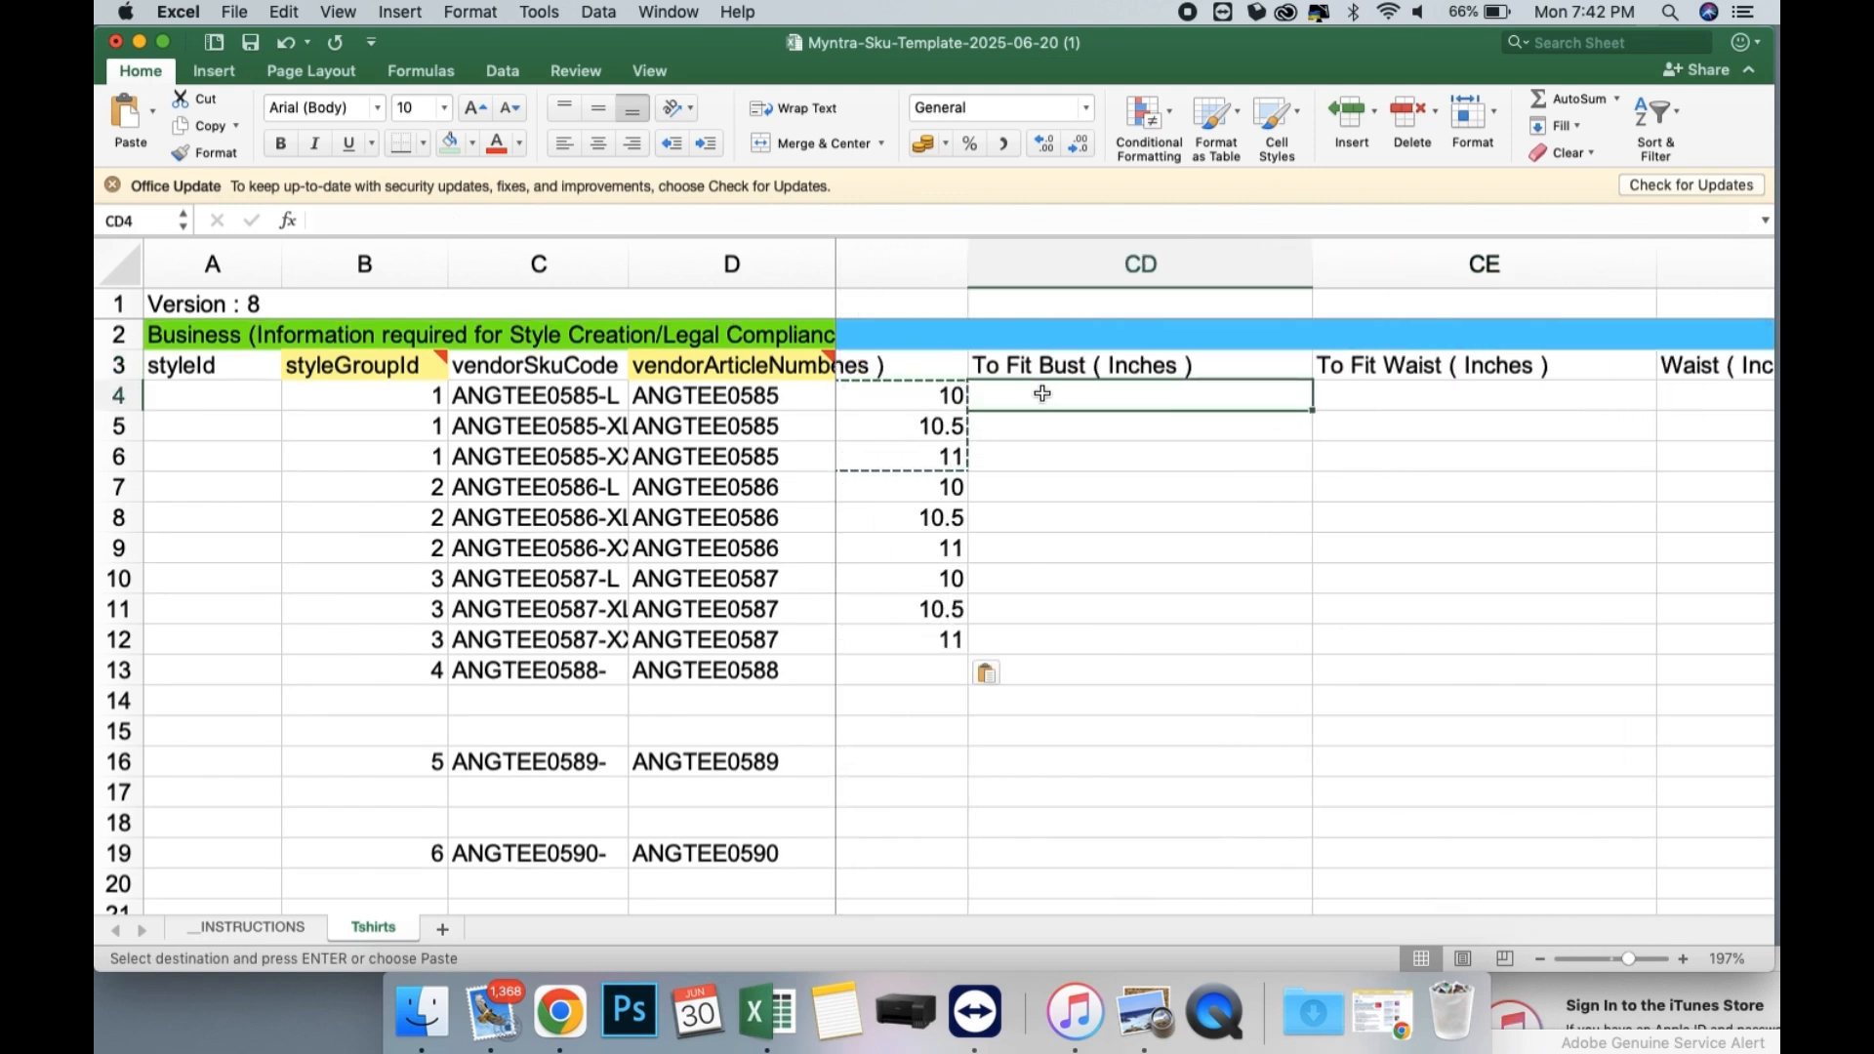
pyautogui.write('38')
pyautogui.press('Return')
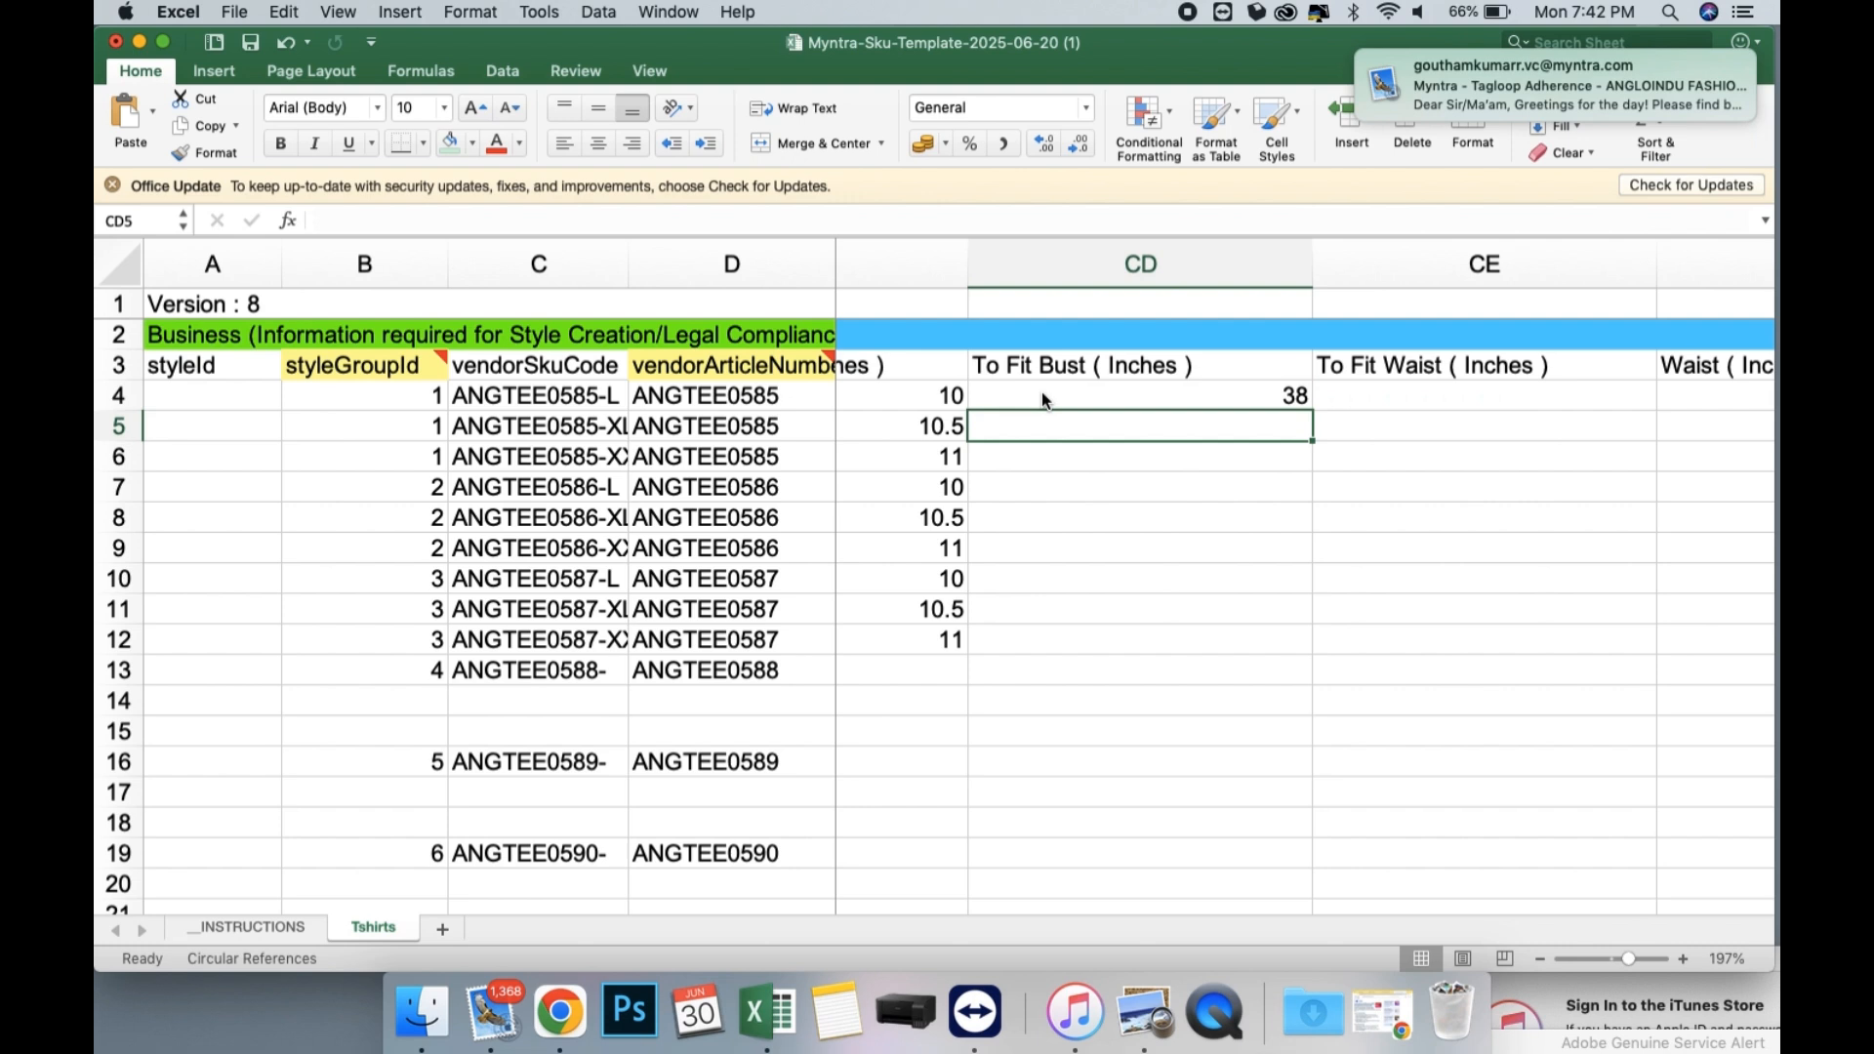
pyautogui.moveTo(1623, 49)
pyautogui.click(1706, 69)
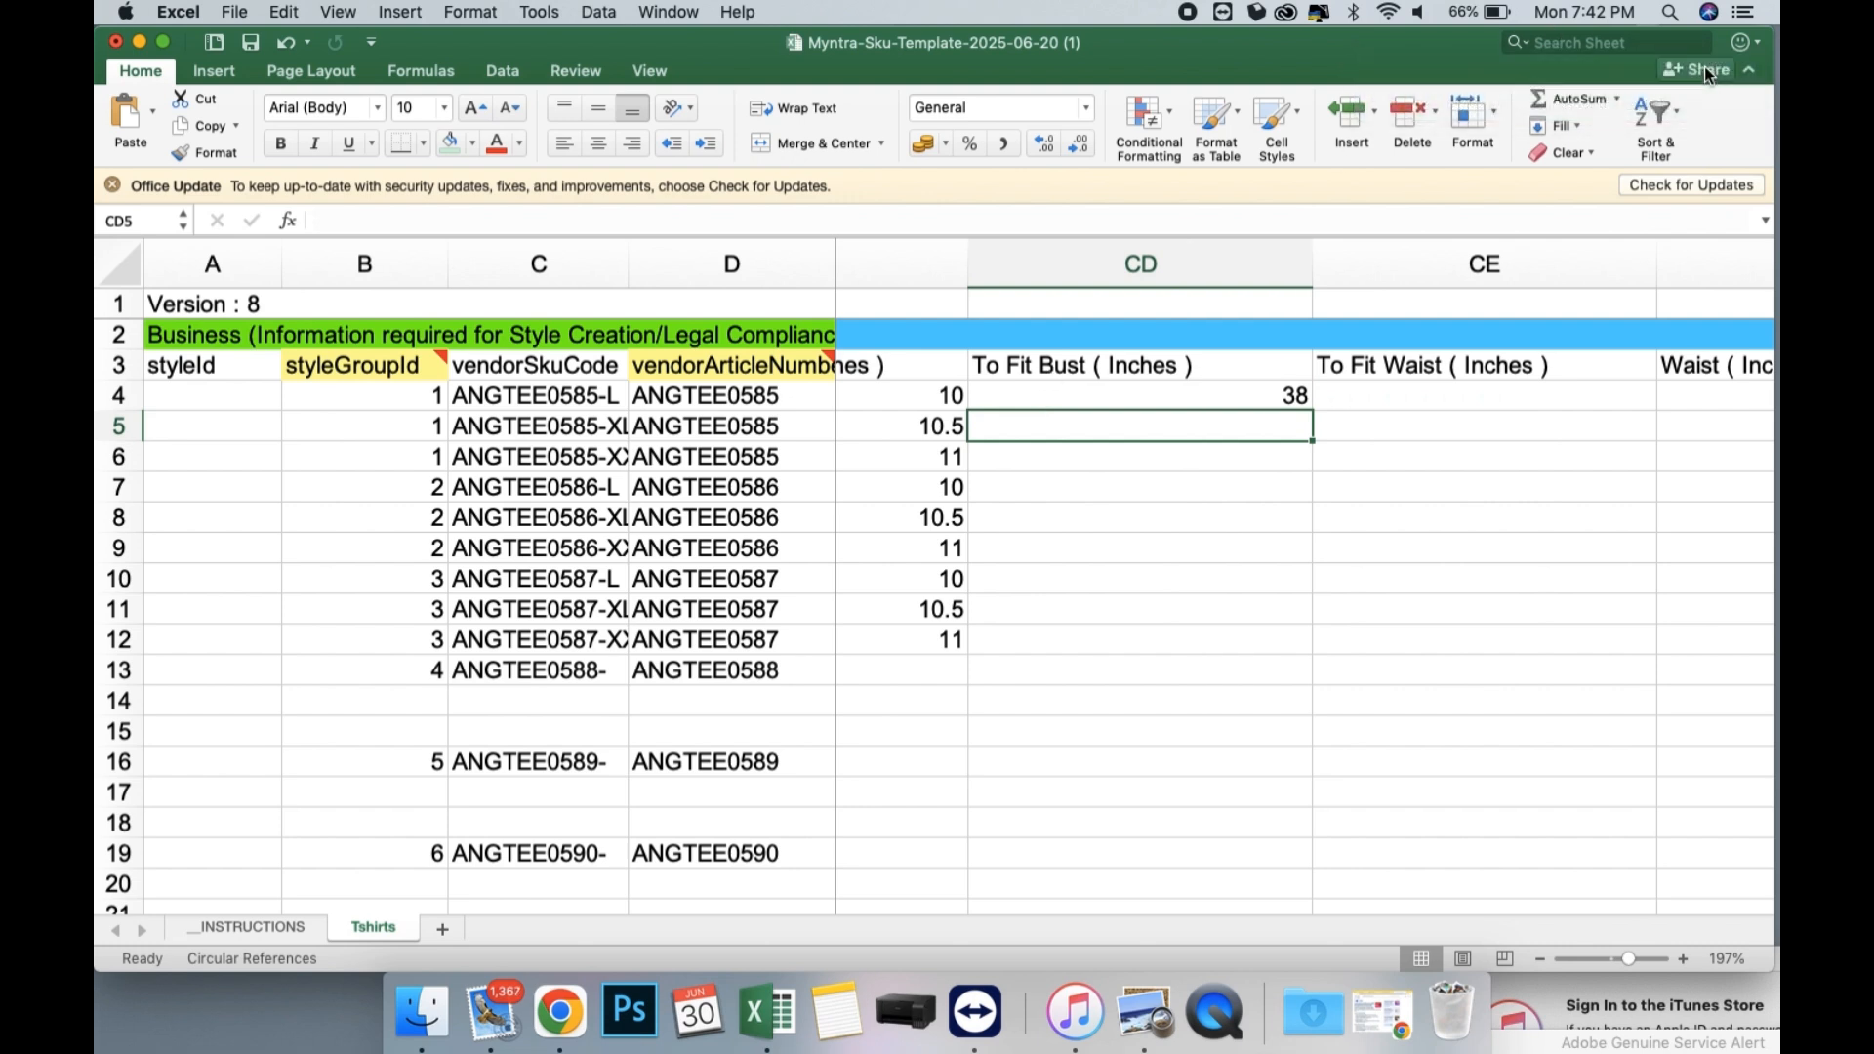
pyautogui.write('40')
pyautogui.press('Return')
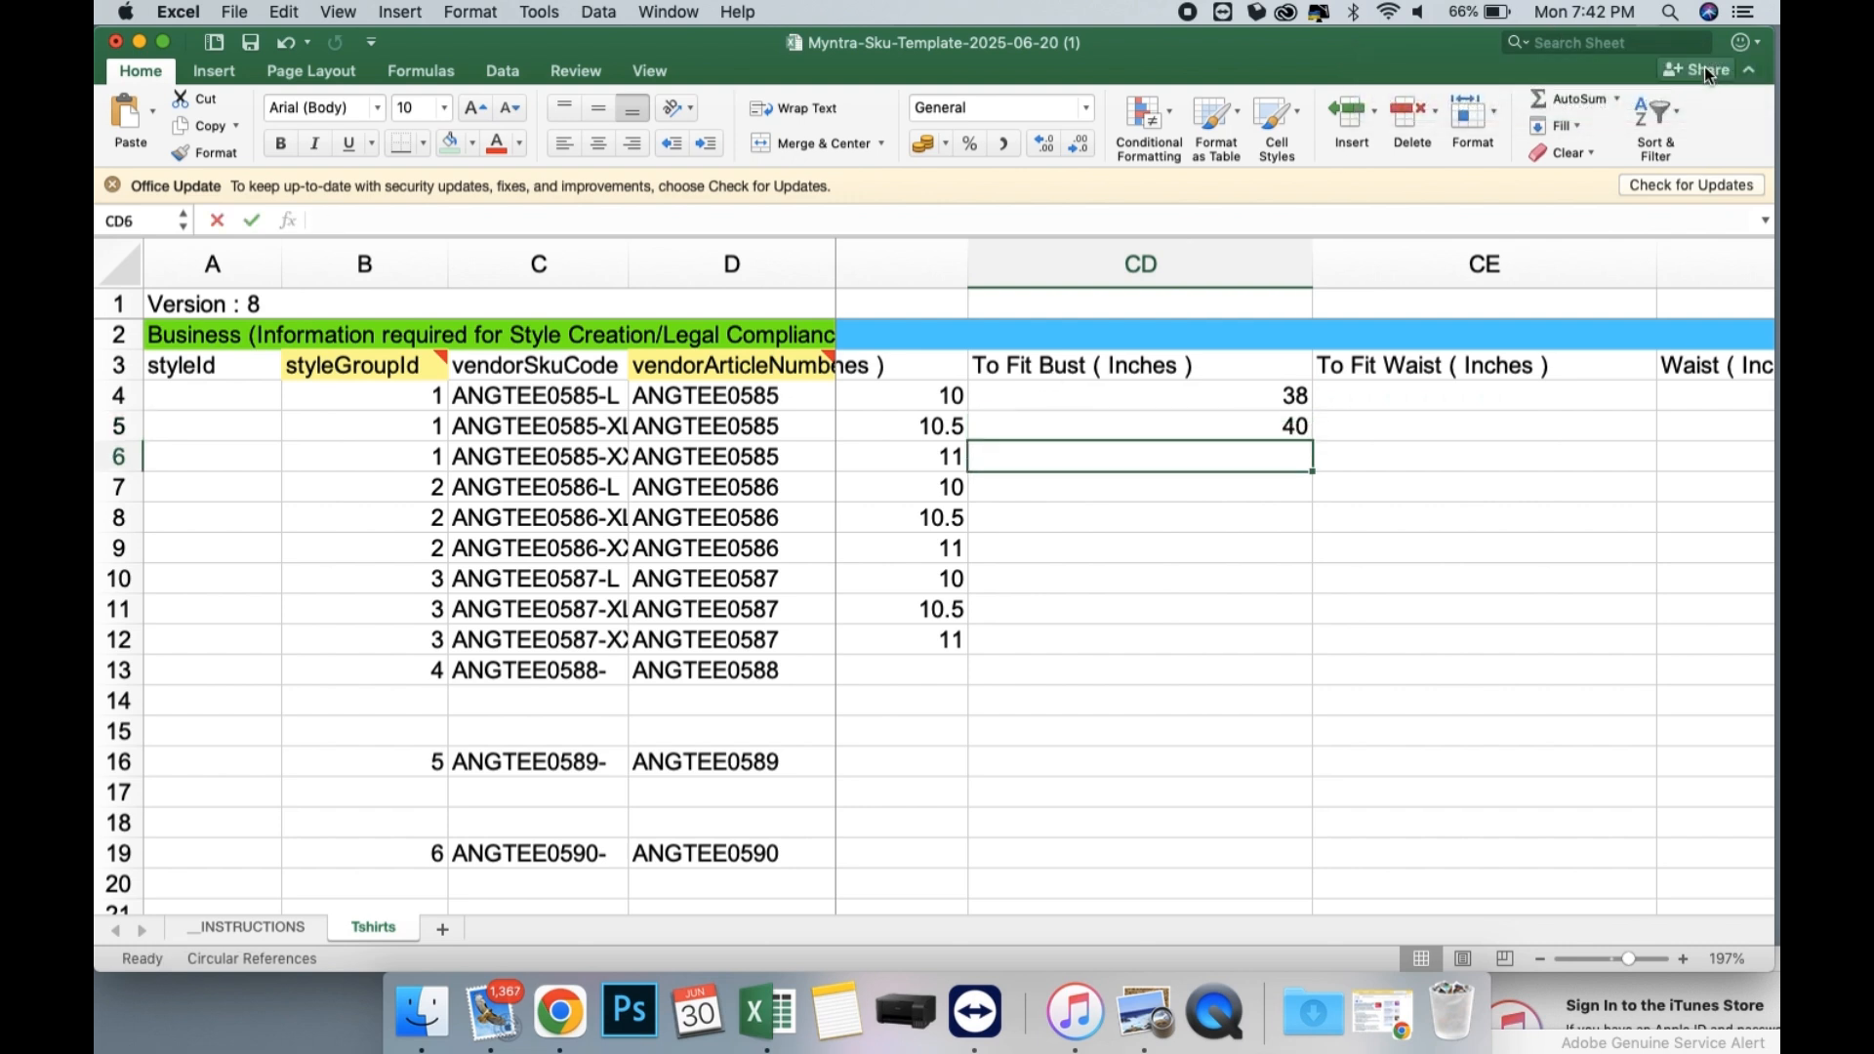
pyautogui.write('42')
pyautogui.press('Return')
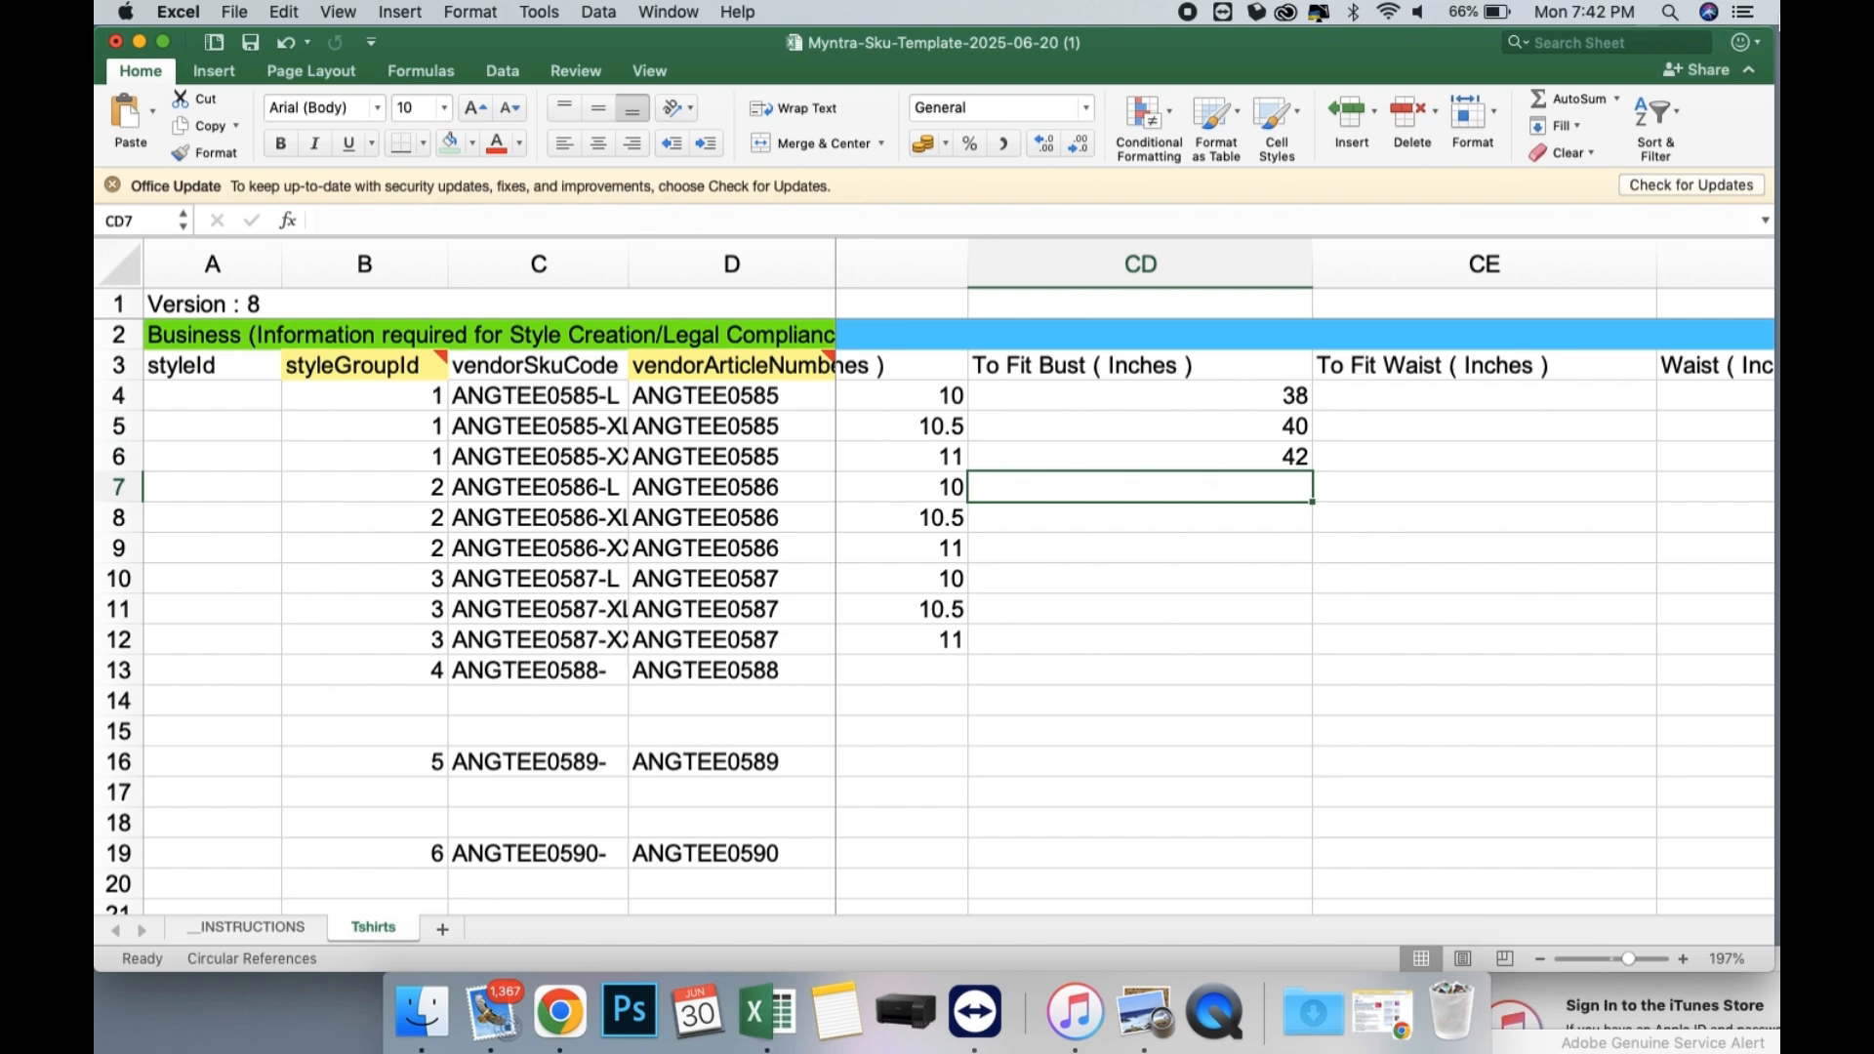
# Copy the To Fit Bust values in CD4:CD6 to the ANGTEE0586 and ANGTEE0587 rows, CD7:CD12.
pyautogui.moveTo(1184, 389); pyautogui.dragTo(1127, 640)
pyautogui.press('super+c')
pyautogui.press('super+v')
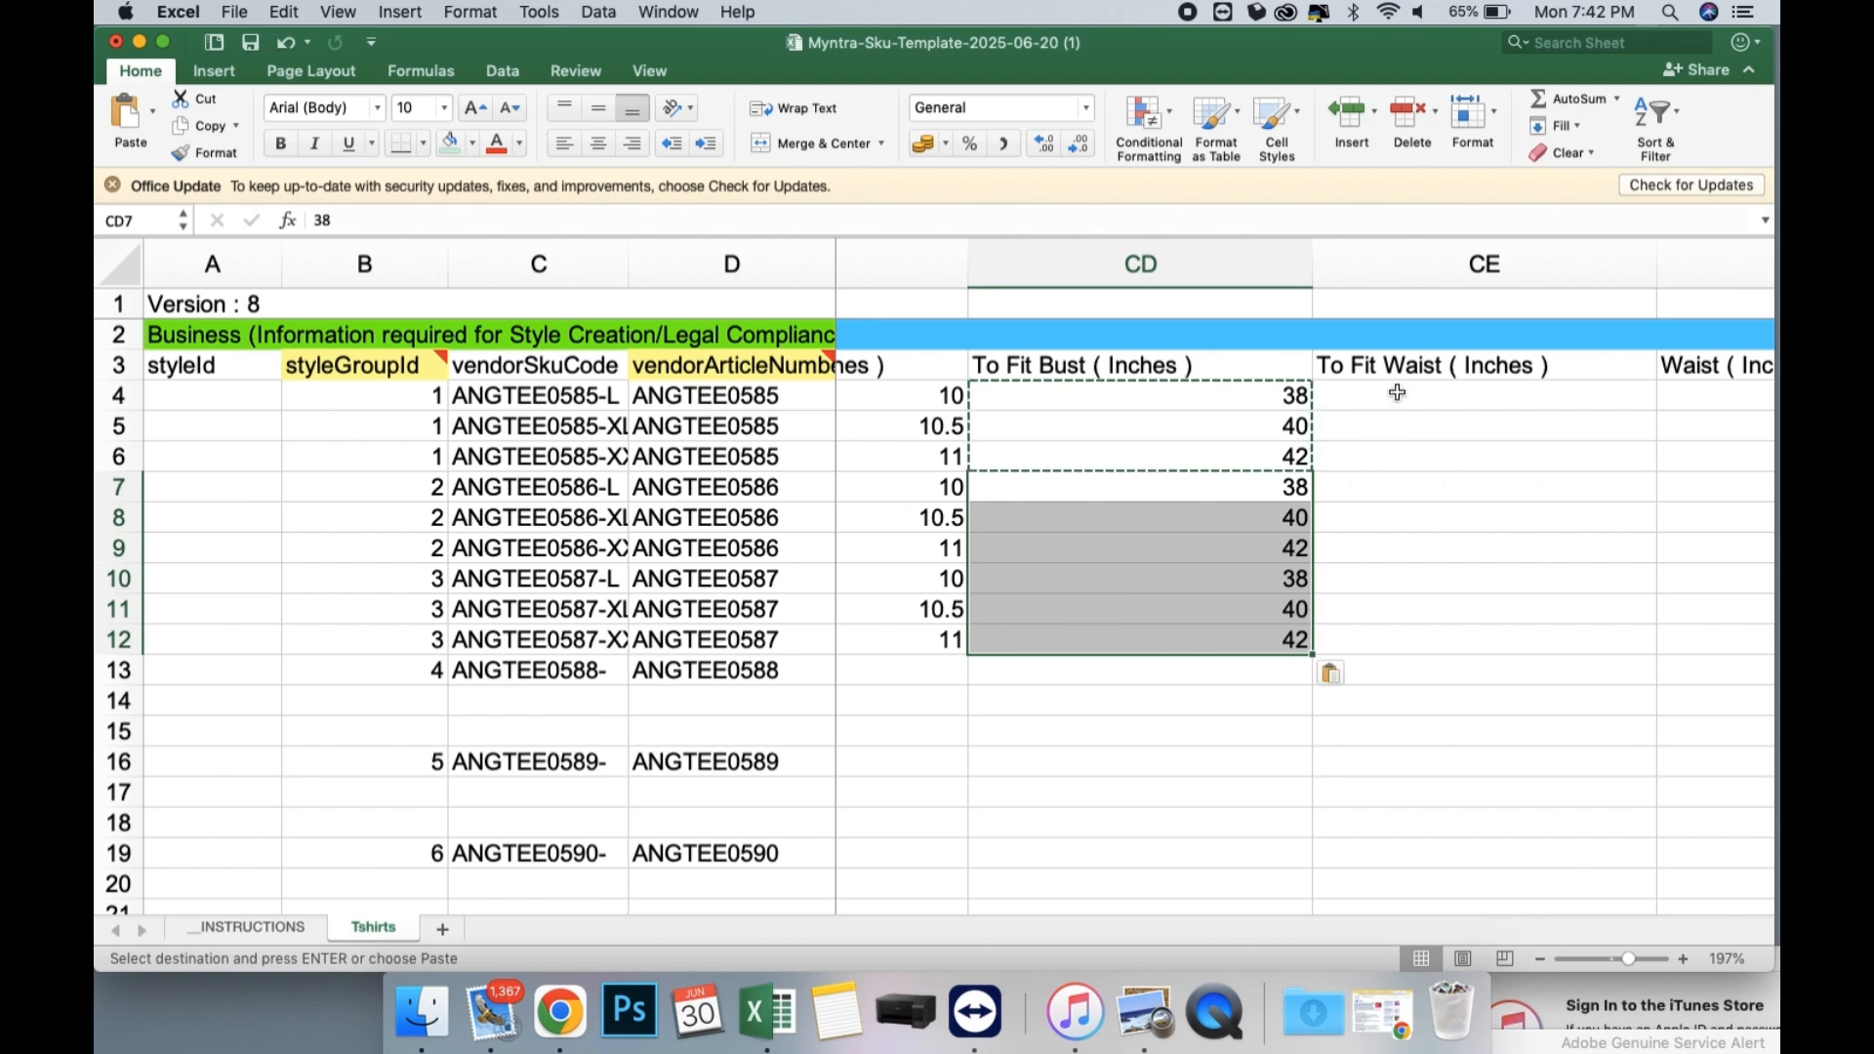
# Enter To Fit Waist (Inches) values 30, 32 and 34 for the three ANGTEE0585 rows in CE4:CE6.
pyautogui.click(1398, 392)
pyautogui.write('2')
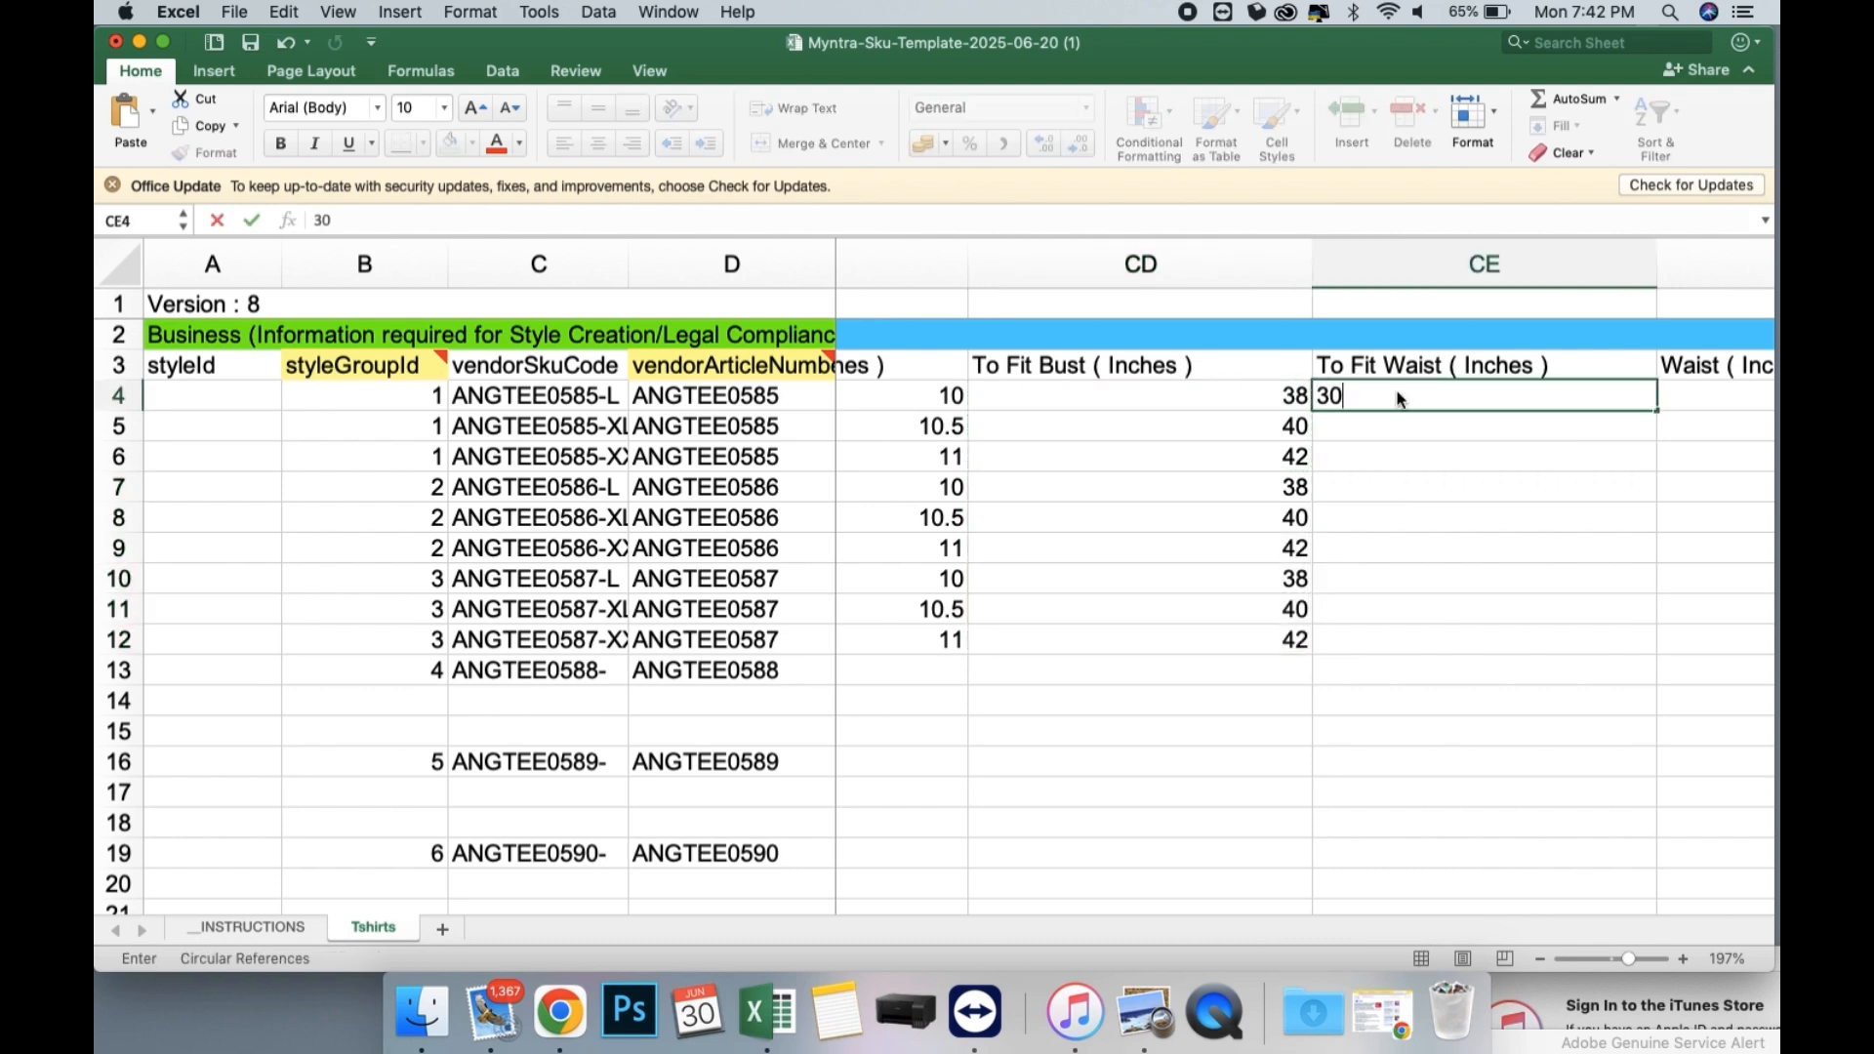
pyautogui.press('Return')
pyautogui.write('32')
pyautogui.press('Return')
pyautogui.write('34')
pyautogui.press('Return')
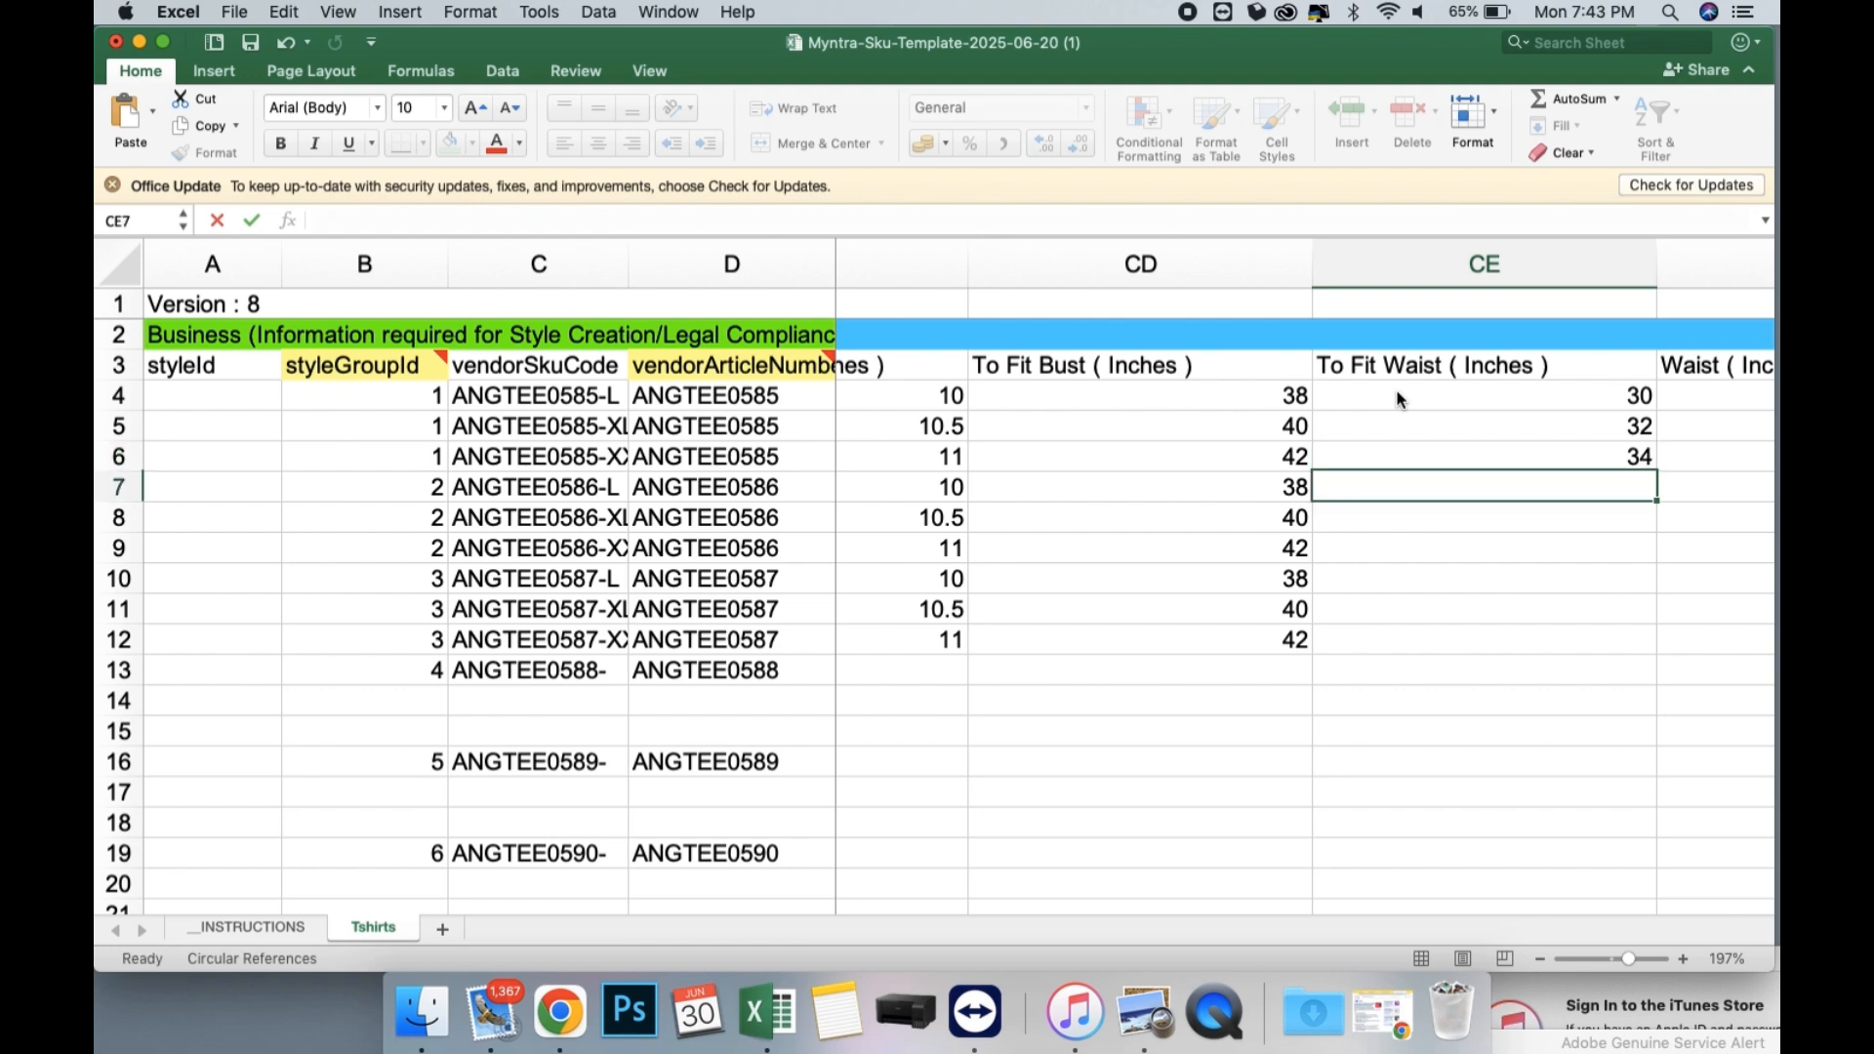
# Copy the To Fit Waist values in CE4:CE6 to the ANGTEE0586 and ANGTEE0587 rows, CE7:CE12.
pyautogui.moveTo(1396, 389); pyautogui.dragTo(1393, 640)
pyautogui.press('super+c')
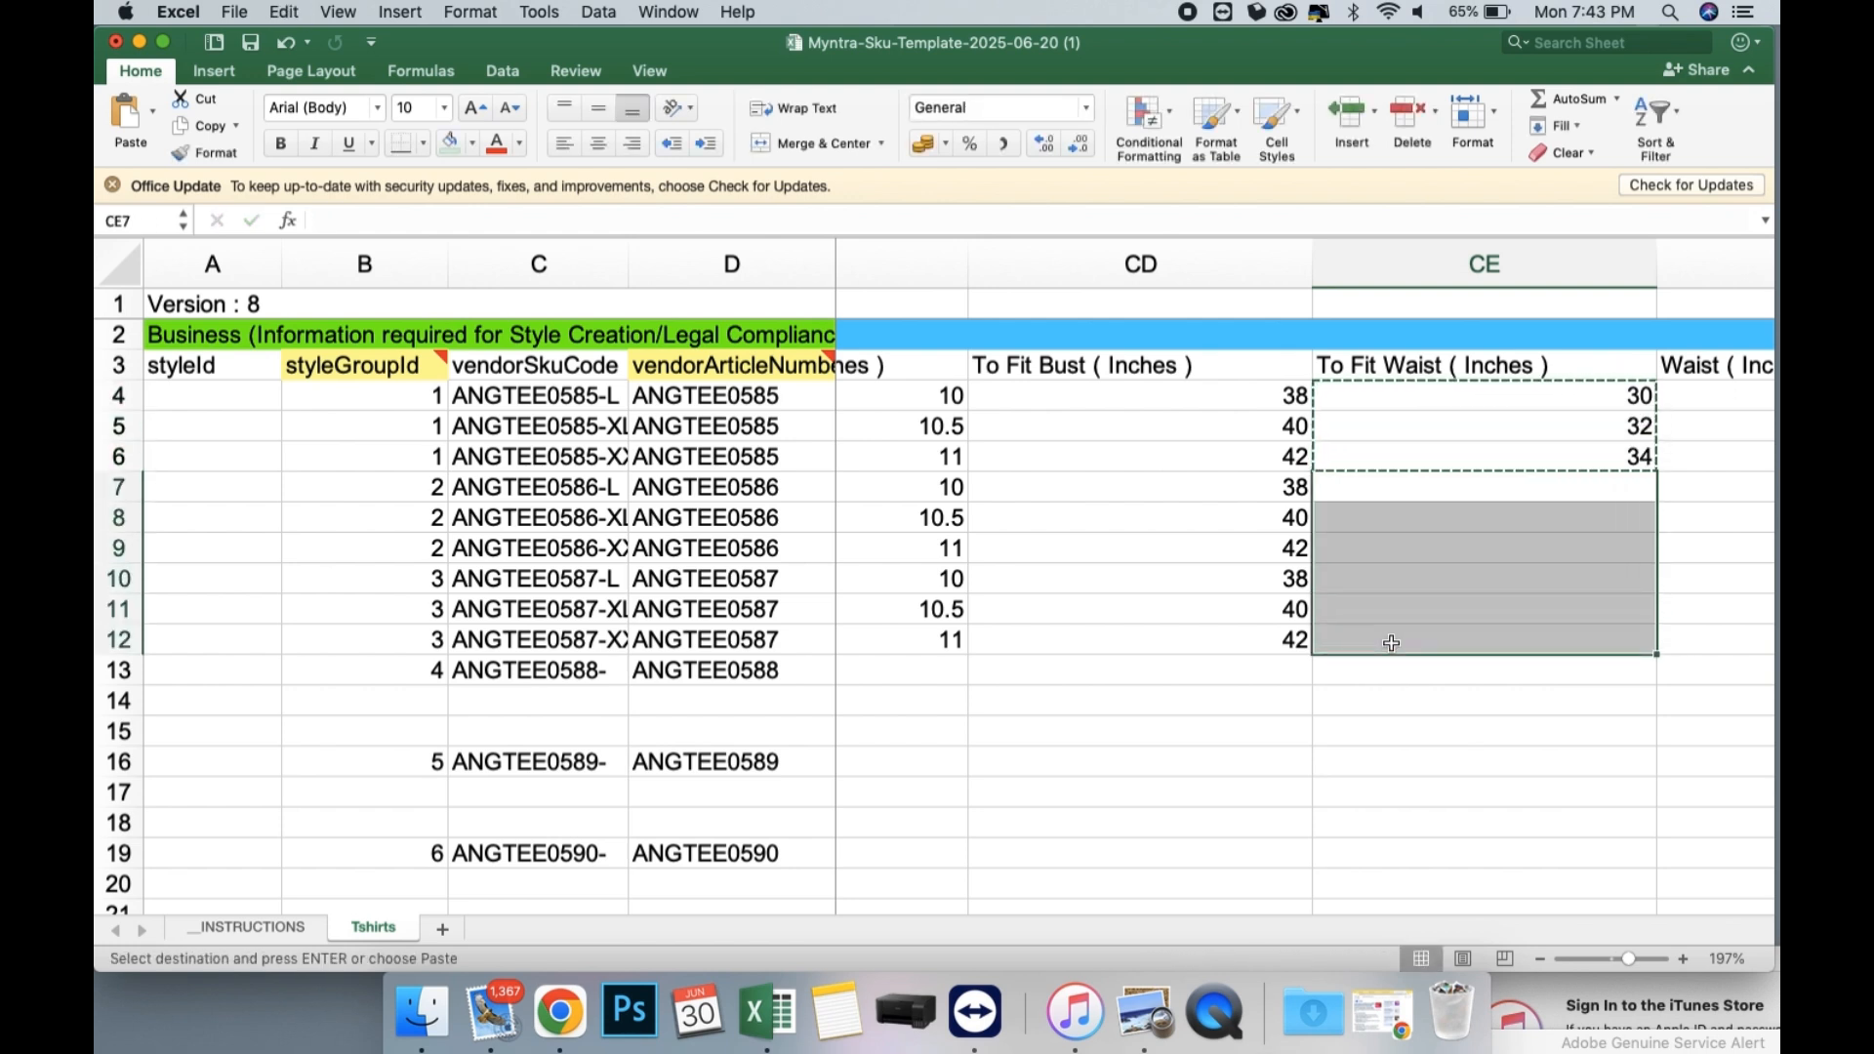
pyautogui.press('super+v')
# Change the Bust (Inches) values of the three ANGTEE0585 rows in BX4:BX6 to 44, 46 and 48.
pyautogui.hscroll(-8, 1291, 460)
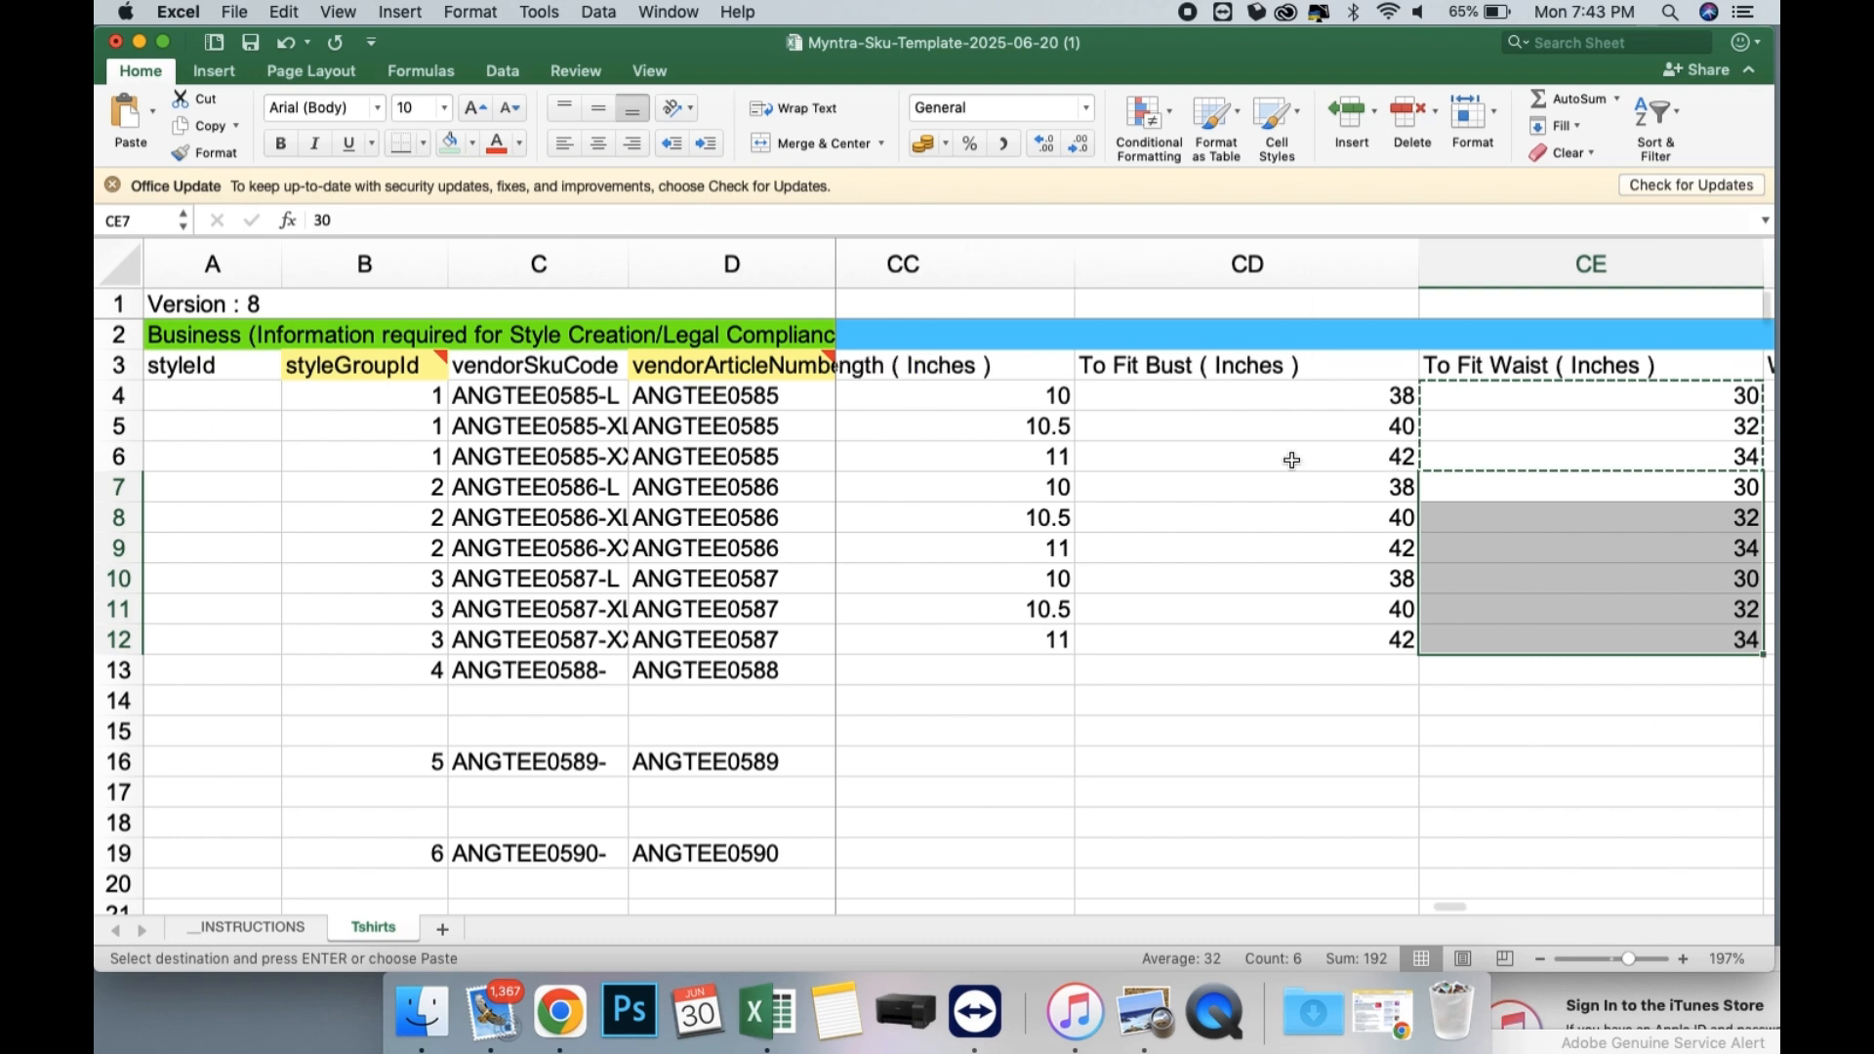
pyautogui.hscroll(4, 1291, 460)
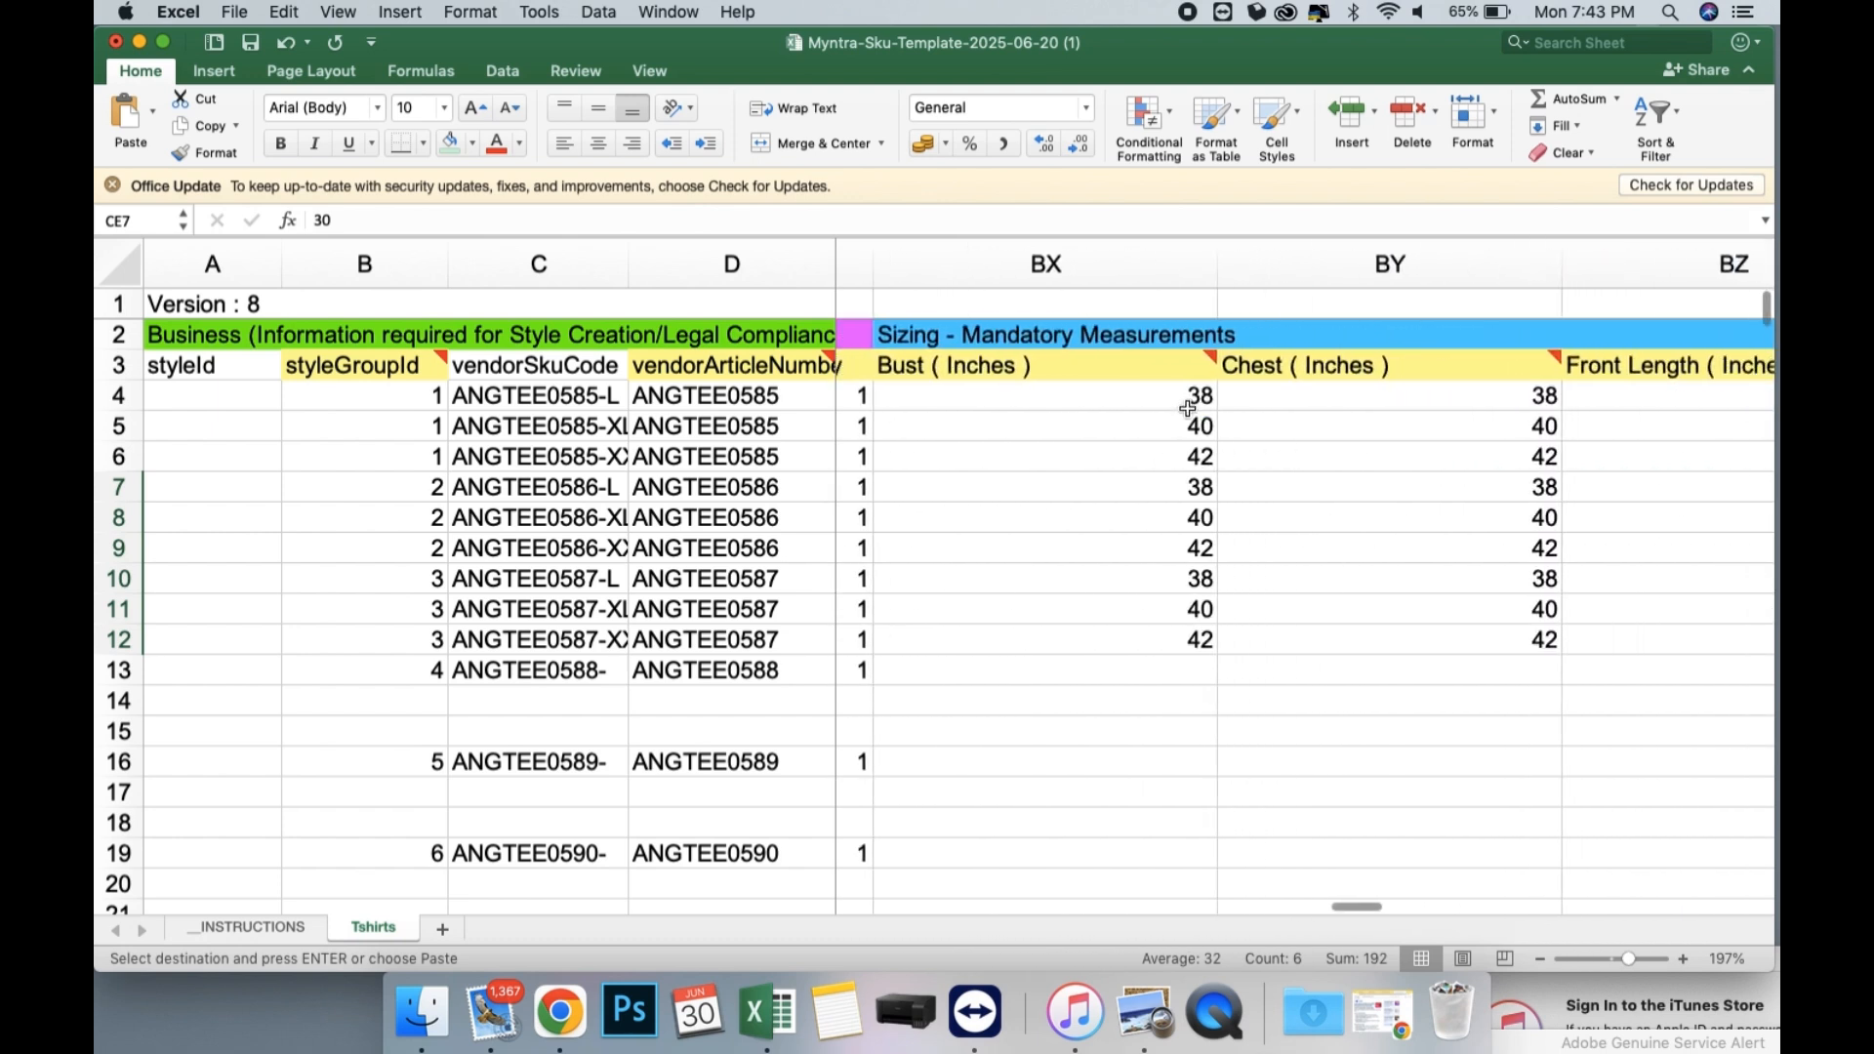
pyautogui.click(1186, 403)
pyautogui.write('44')
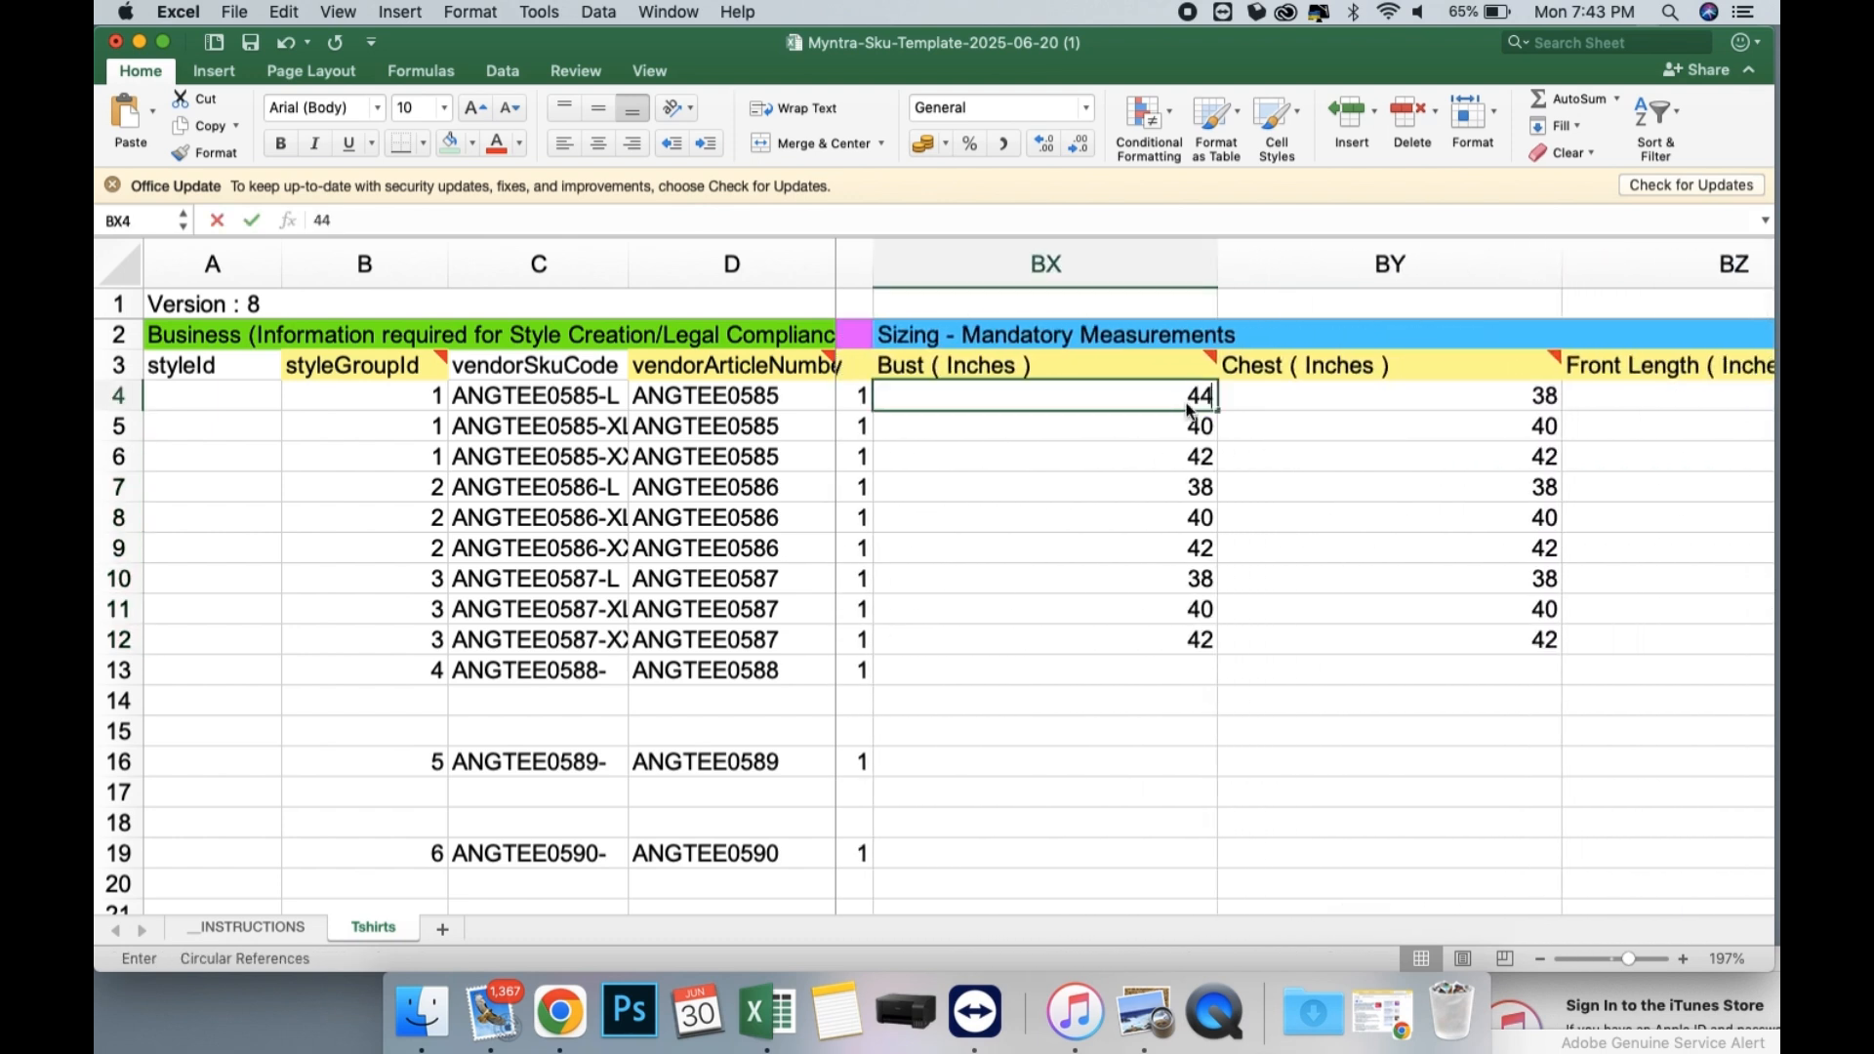
pyautogui.press('Return')
pyautogui.write('46')
pyautogui.press('Return')
pyautogui.write('4')
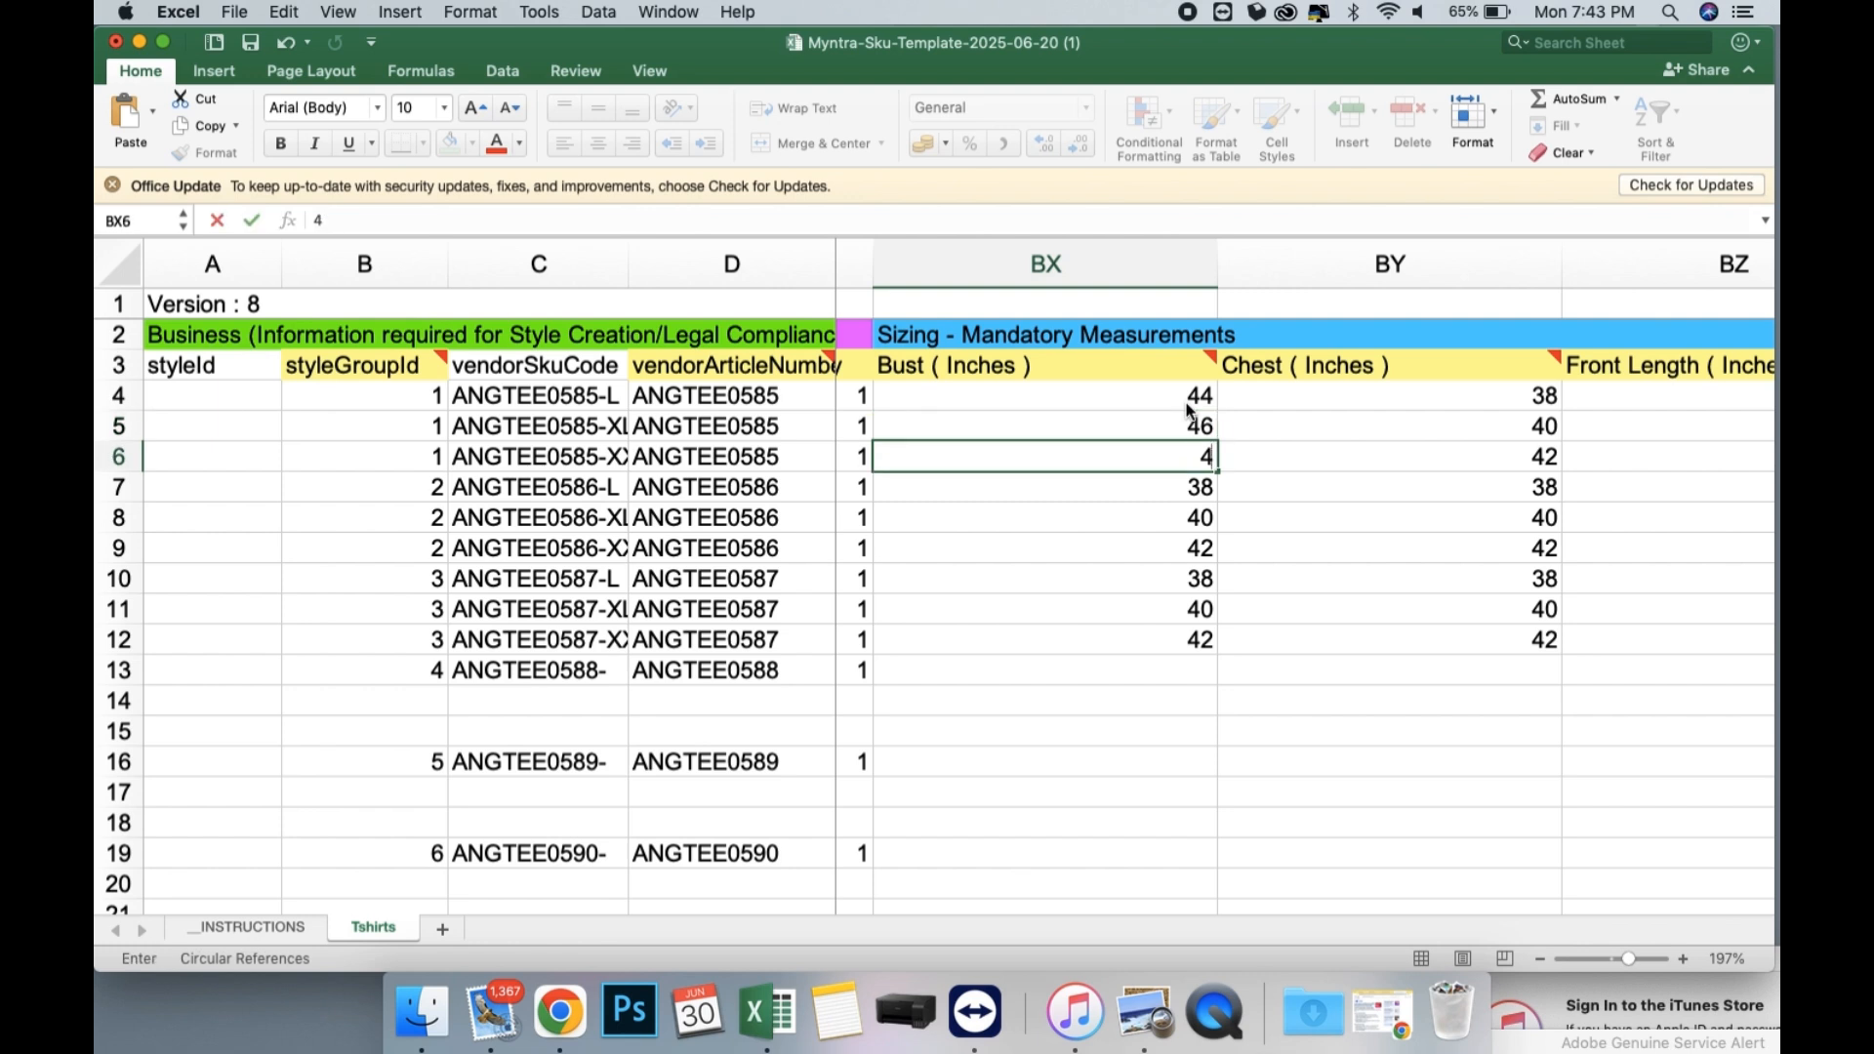
pyautogui.write('8')
pyautogui.press('Return')
# Copy the Bust values in BX4:BX6 over the ANGTEE0586 and ANGTEE0587 rows, BX7:BX12.
pyautogui.moveTo(1189, 405); pyautogui.dragTo(1179, 645)
pyautogui.press('super+c')
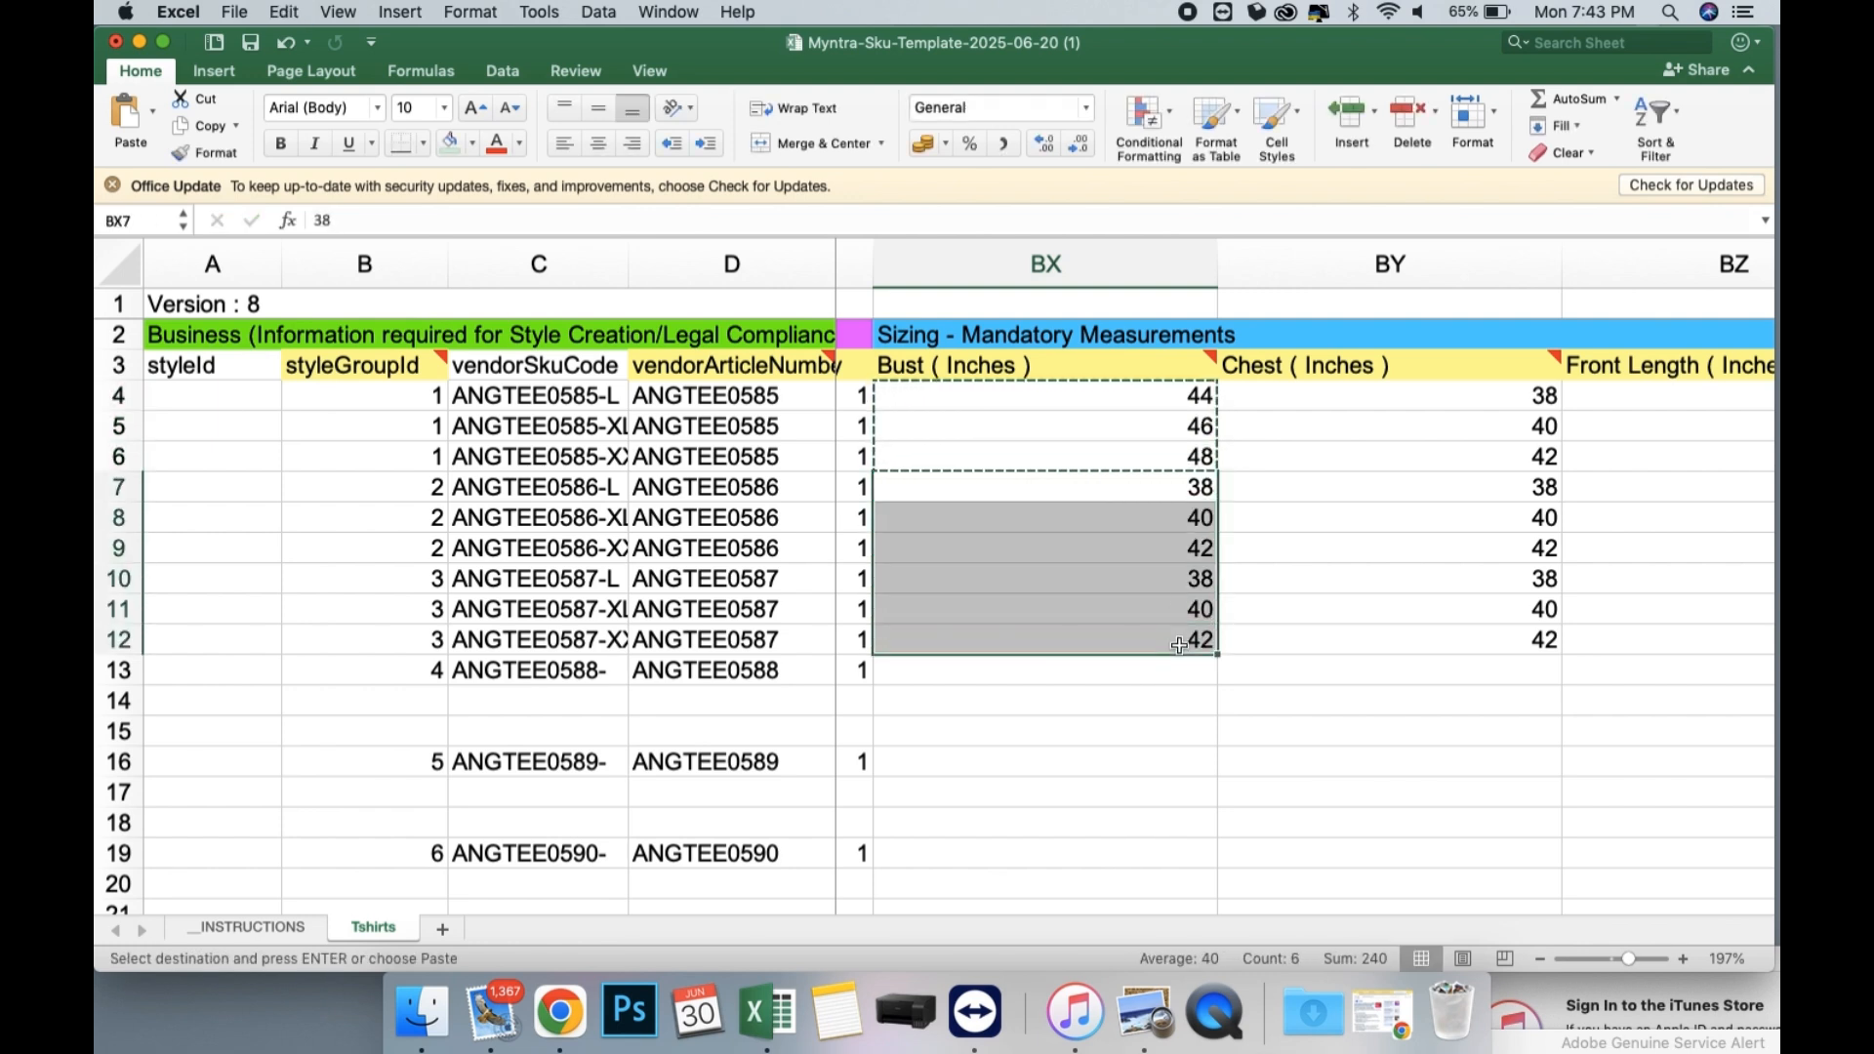
pyautogui.press('super+v')
# Copy the Bust values in BX4:BX12 over the Chest (Inches) values in BY4:BY12.
pyautogui.moveTo(1189, 395); pyautogui.dragTo(1181, 625)
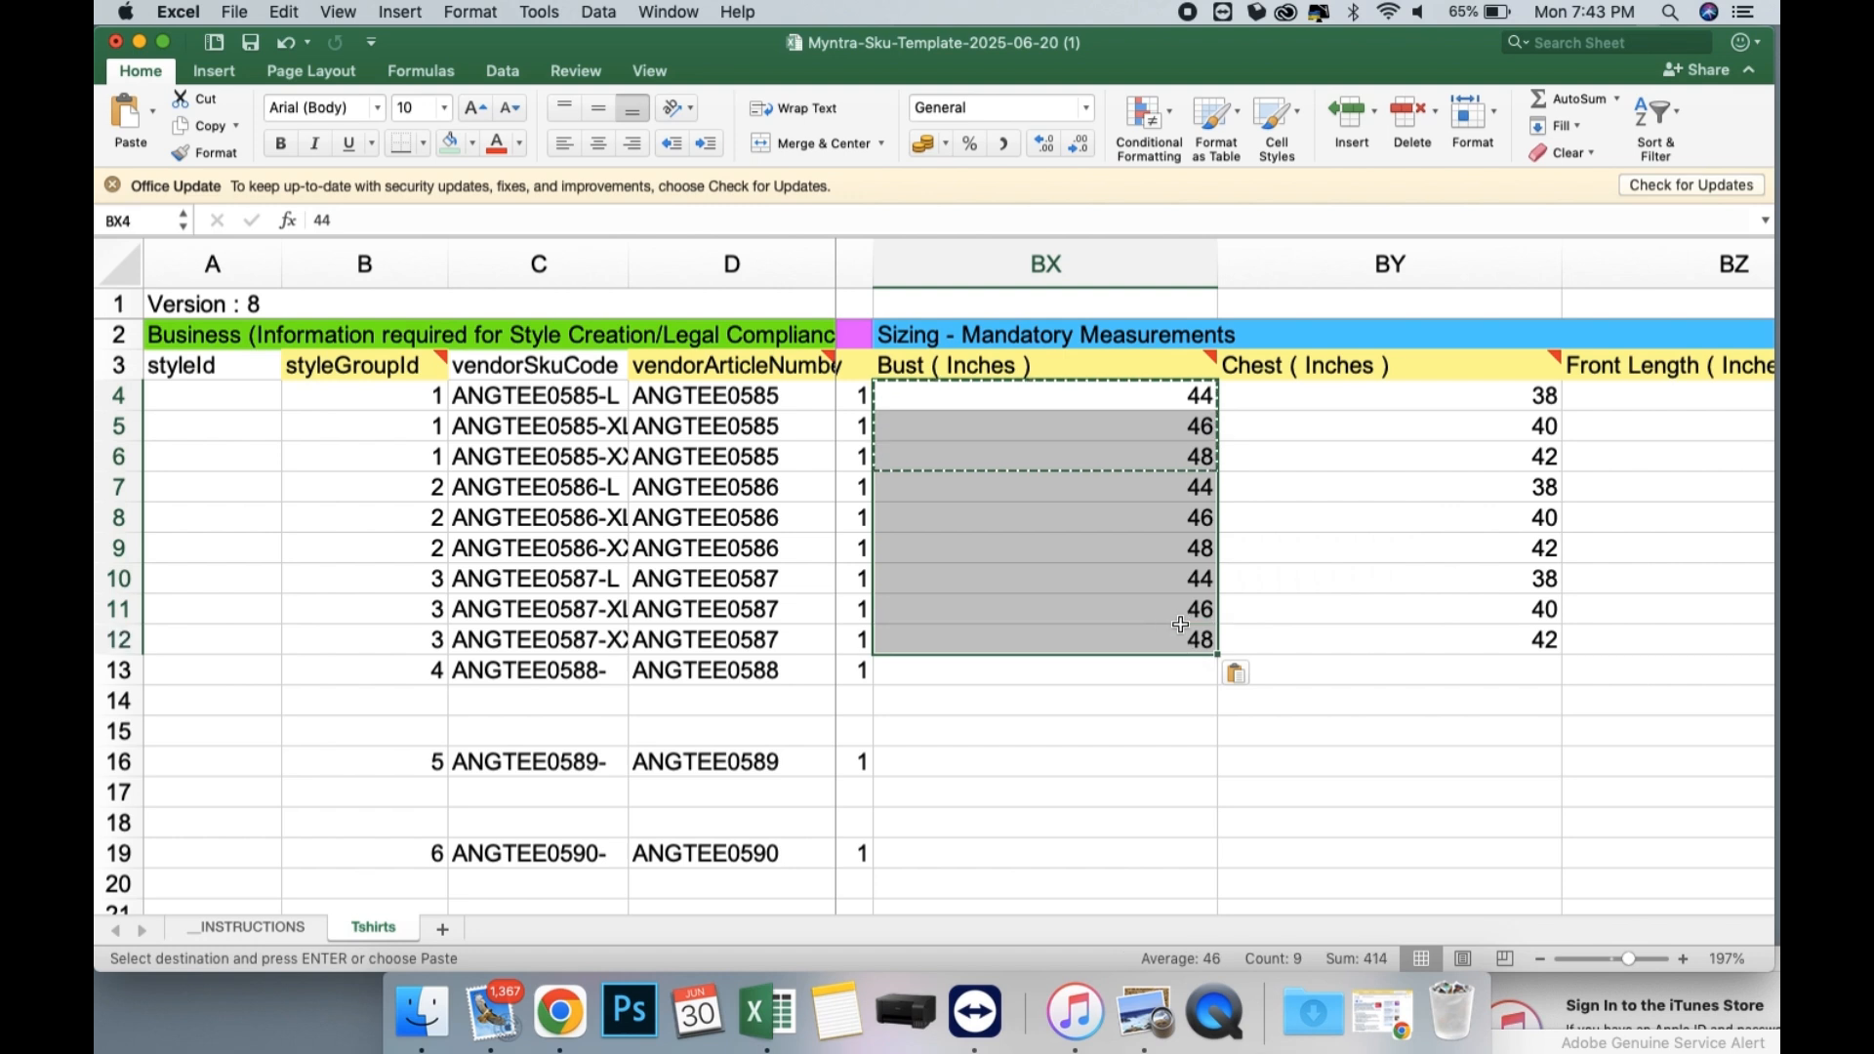
pyautogui.press('super+c')
pyautogui.click(1361, 392)
pyautogui.press('super+v')
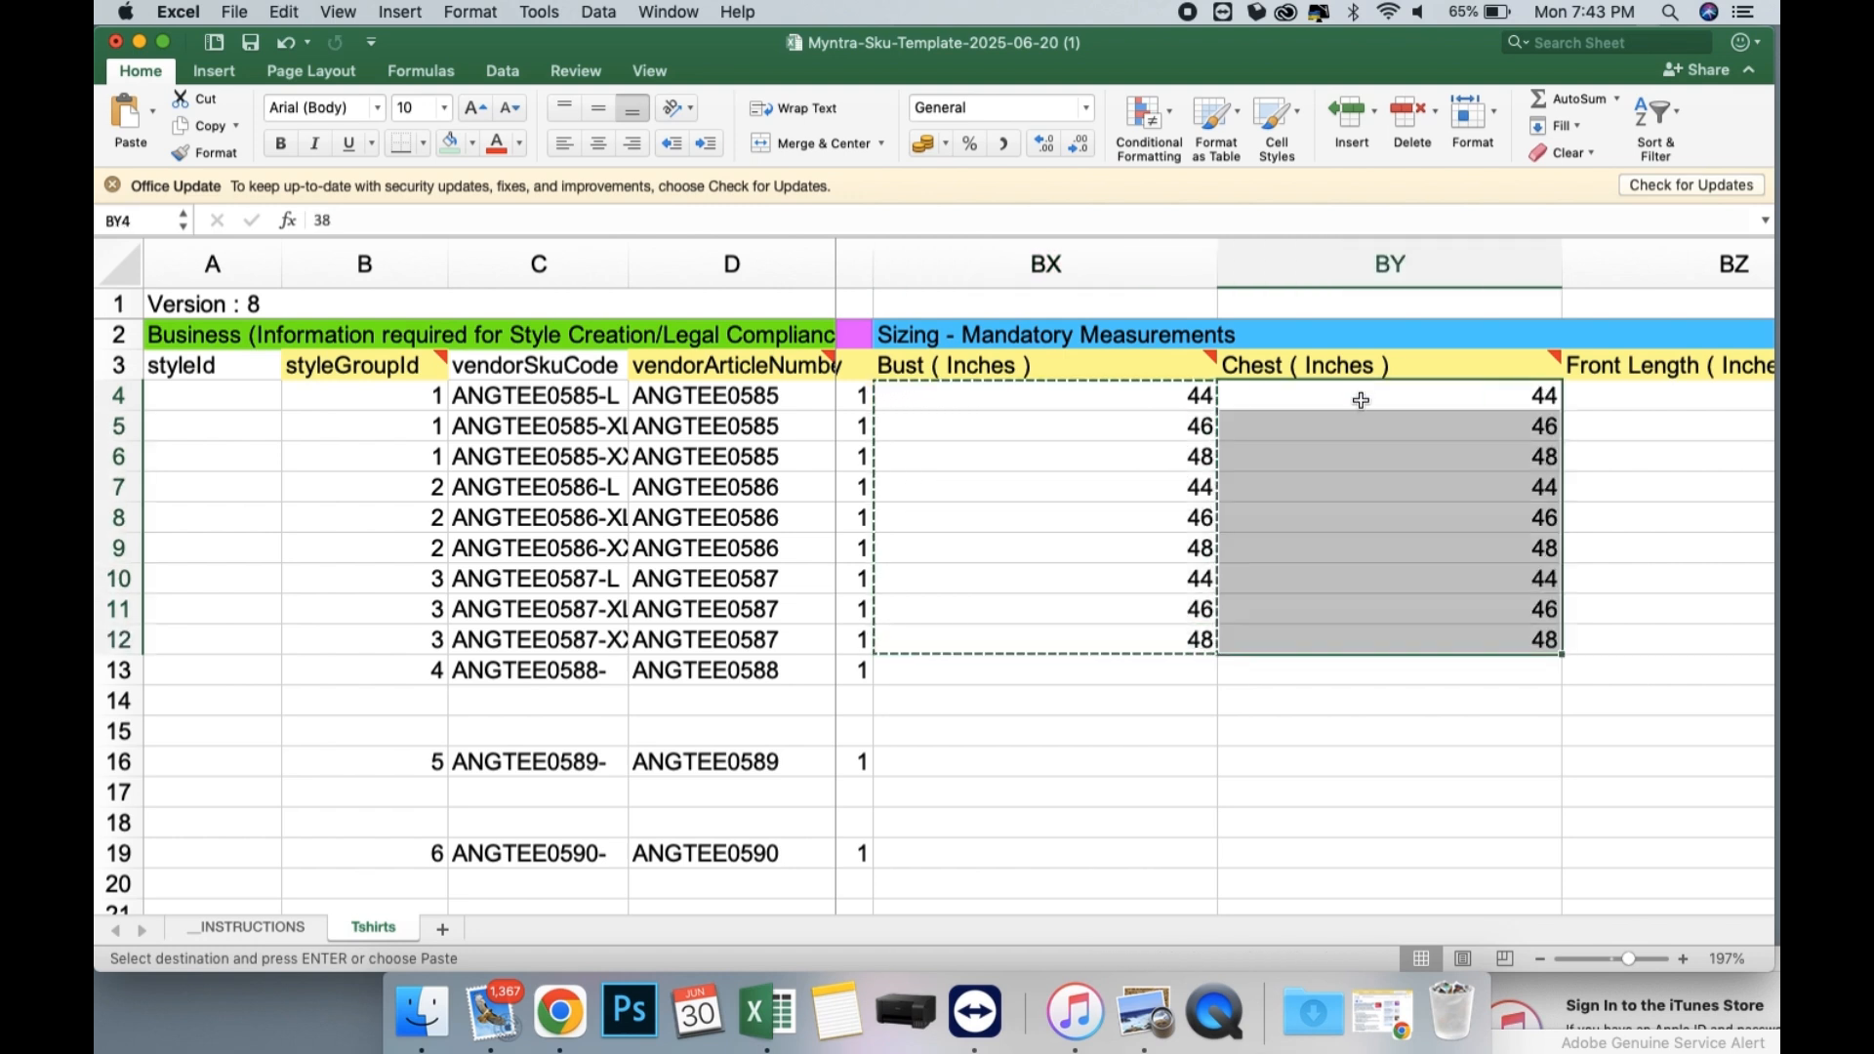
# Enter Waist (Inches) values 36, 38 and 40 for the three ANGTEE0585 rows in CF4:CF6.
pyautogui.hscroll(2, 1400, 554)
pyautogui.hscroll(5, 1398, 548)
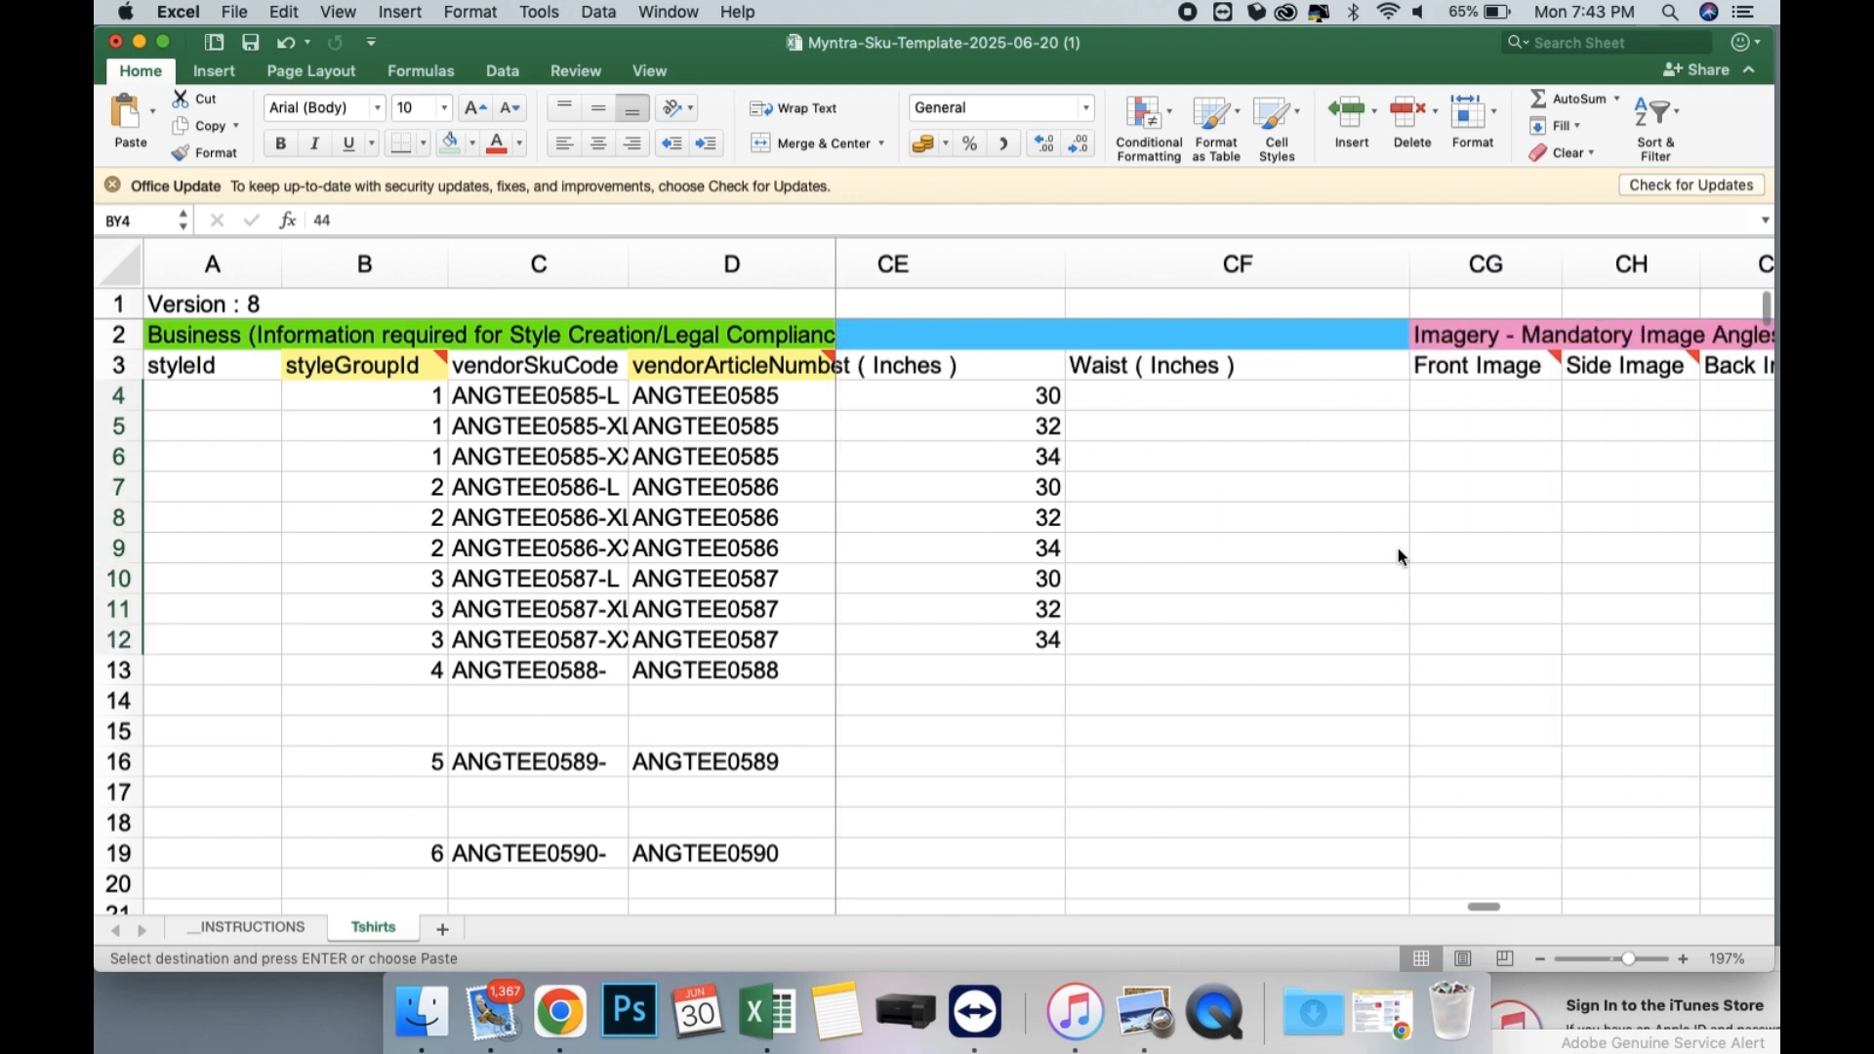
pyautogui.click(1205, 399)
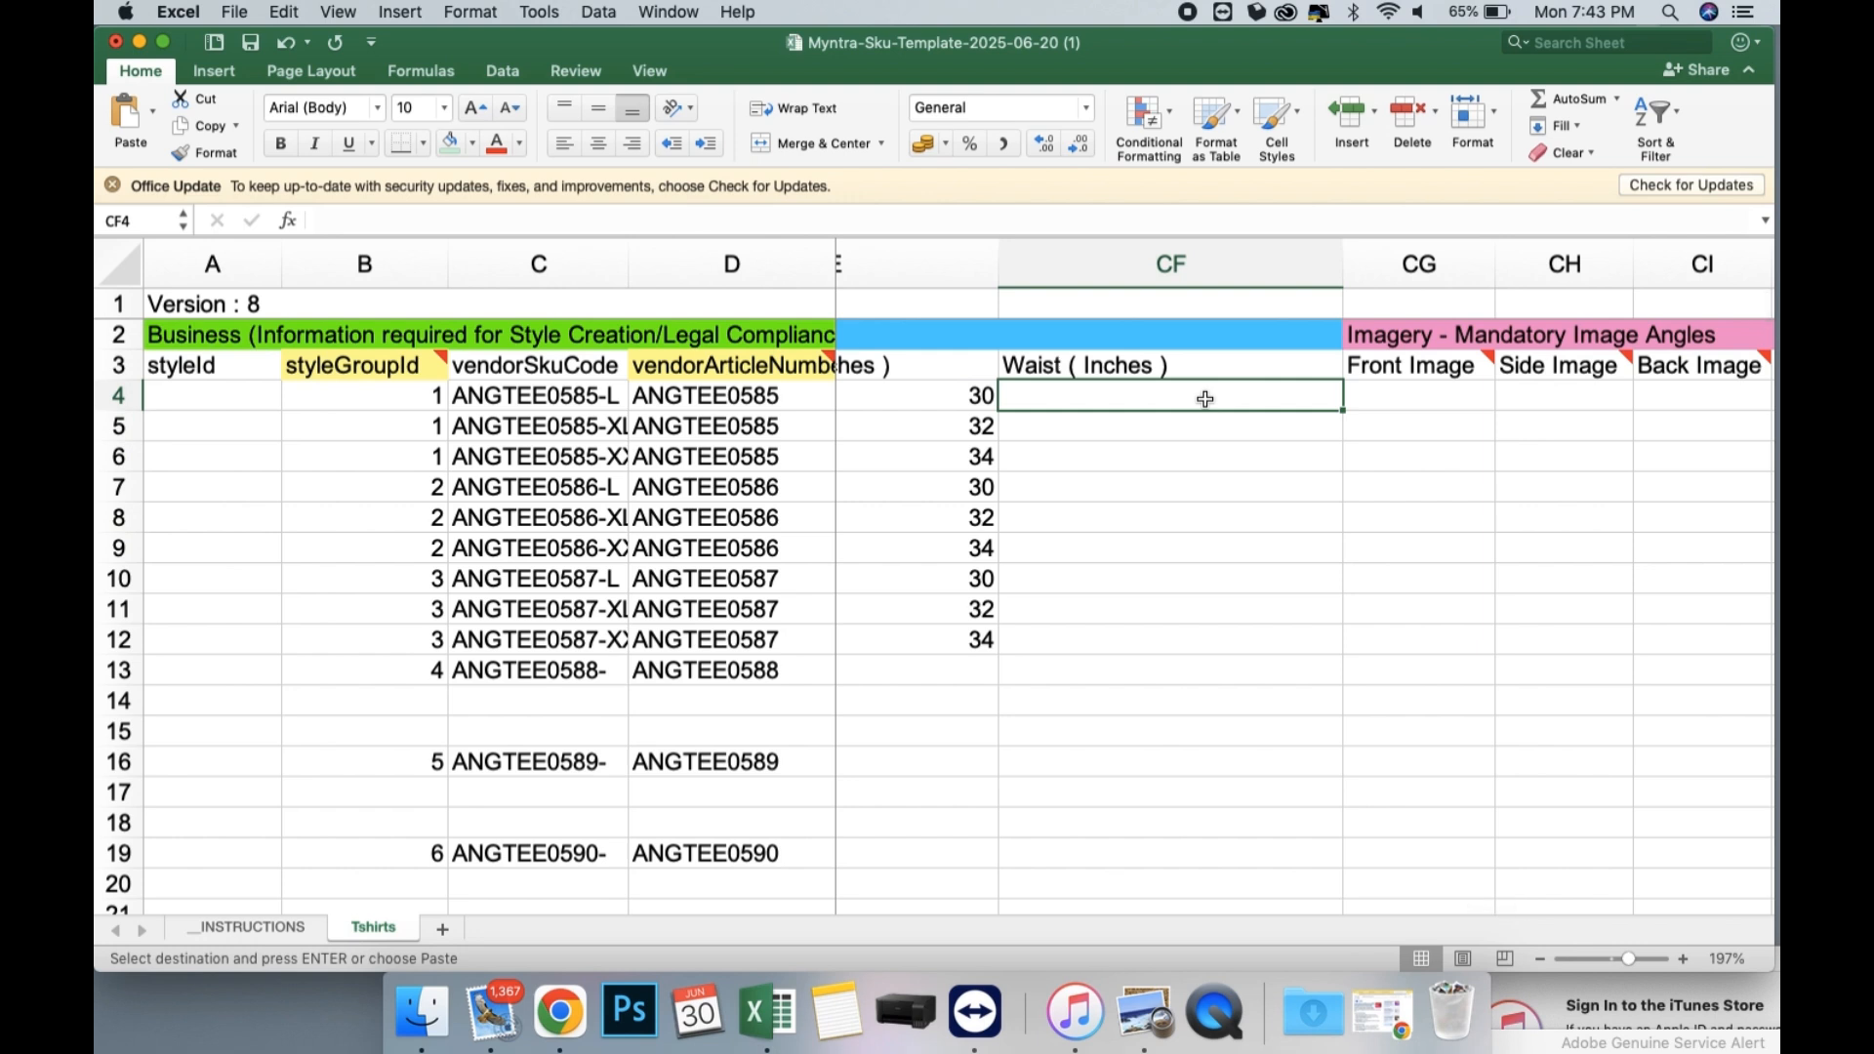
pyautogui.write('36')
pyautogui.press('Return')
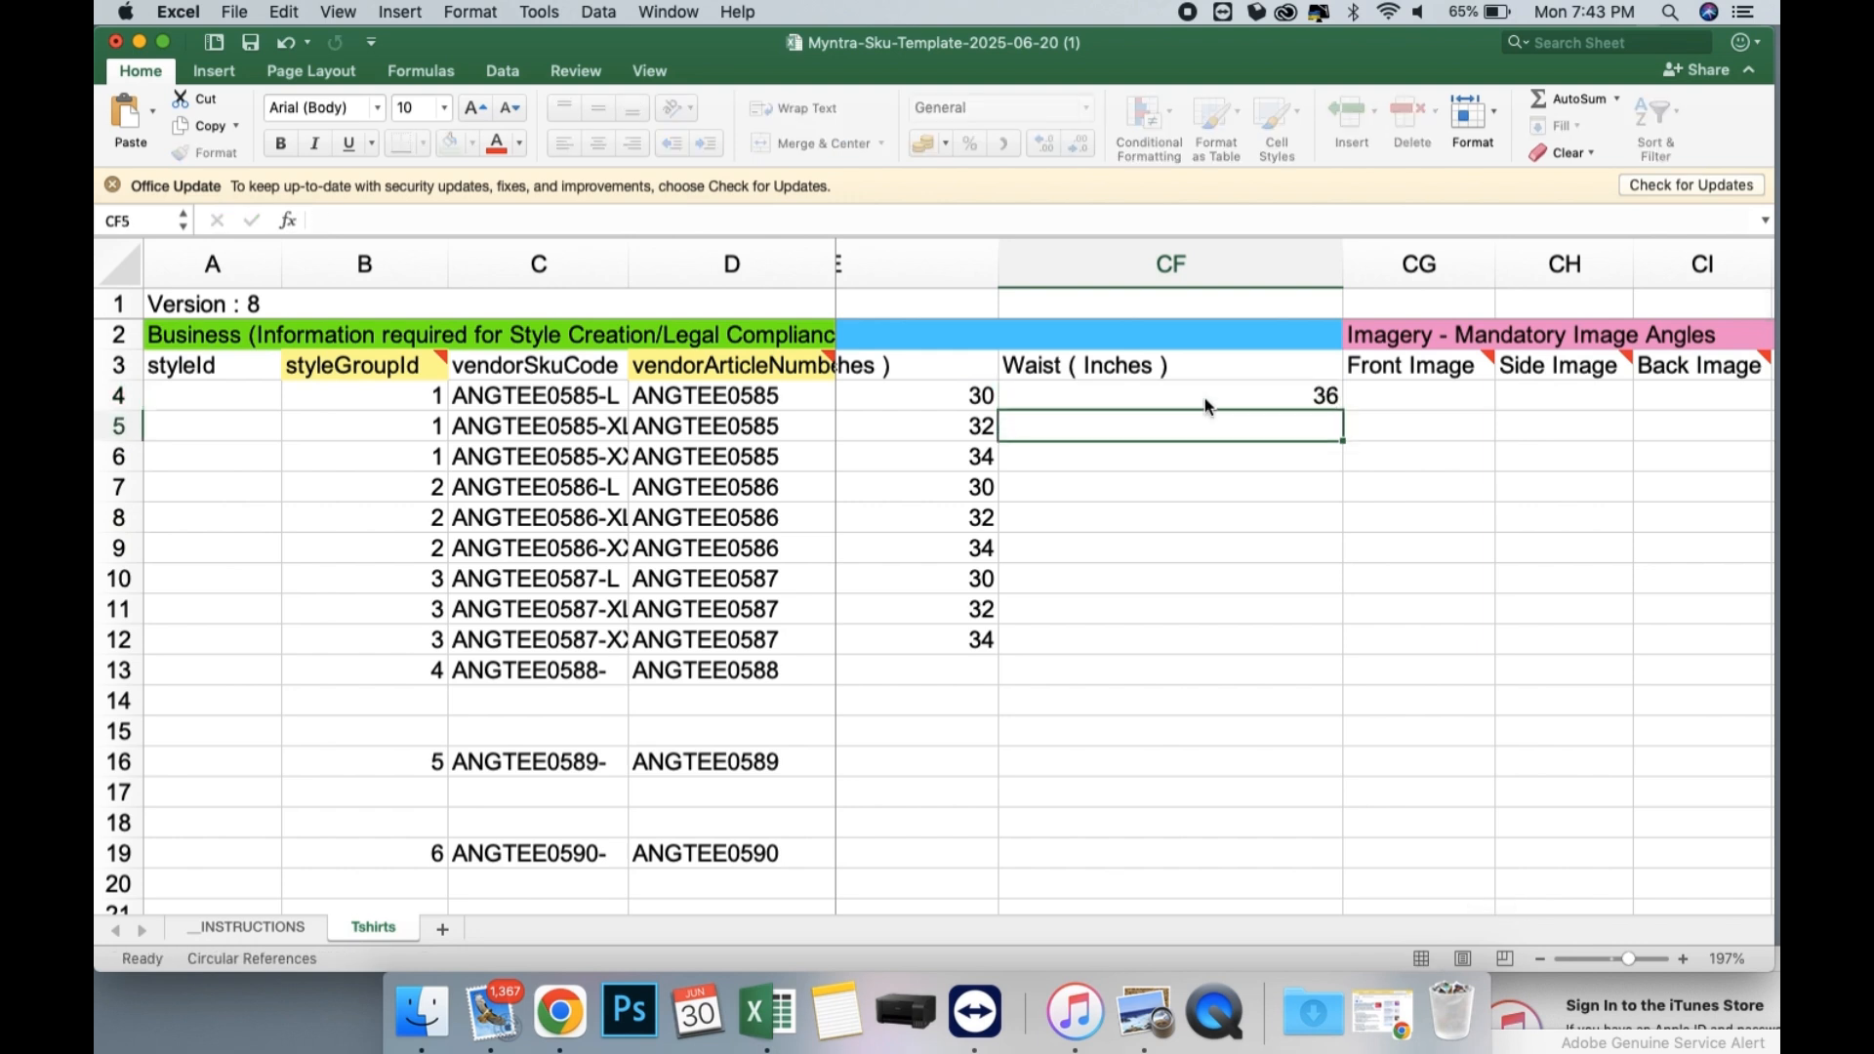
pyautogui.write('38')
pyautogui.press('Return')
pyautogui.write('40')
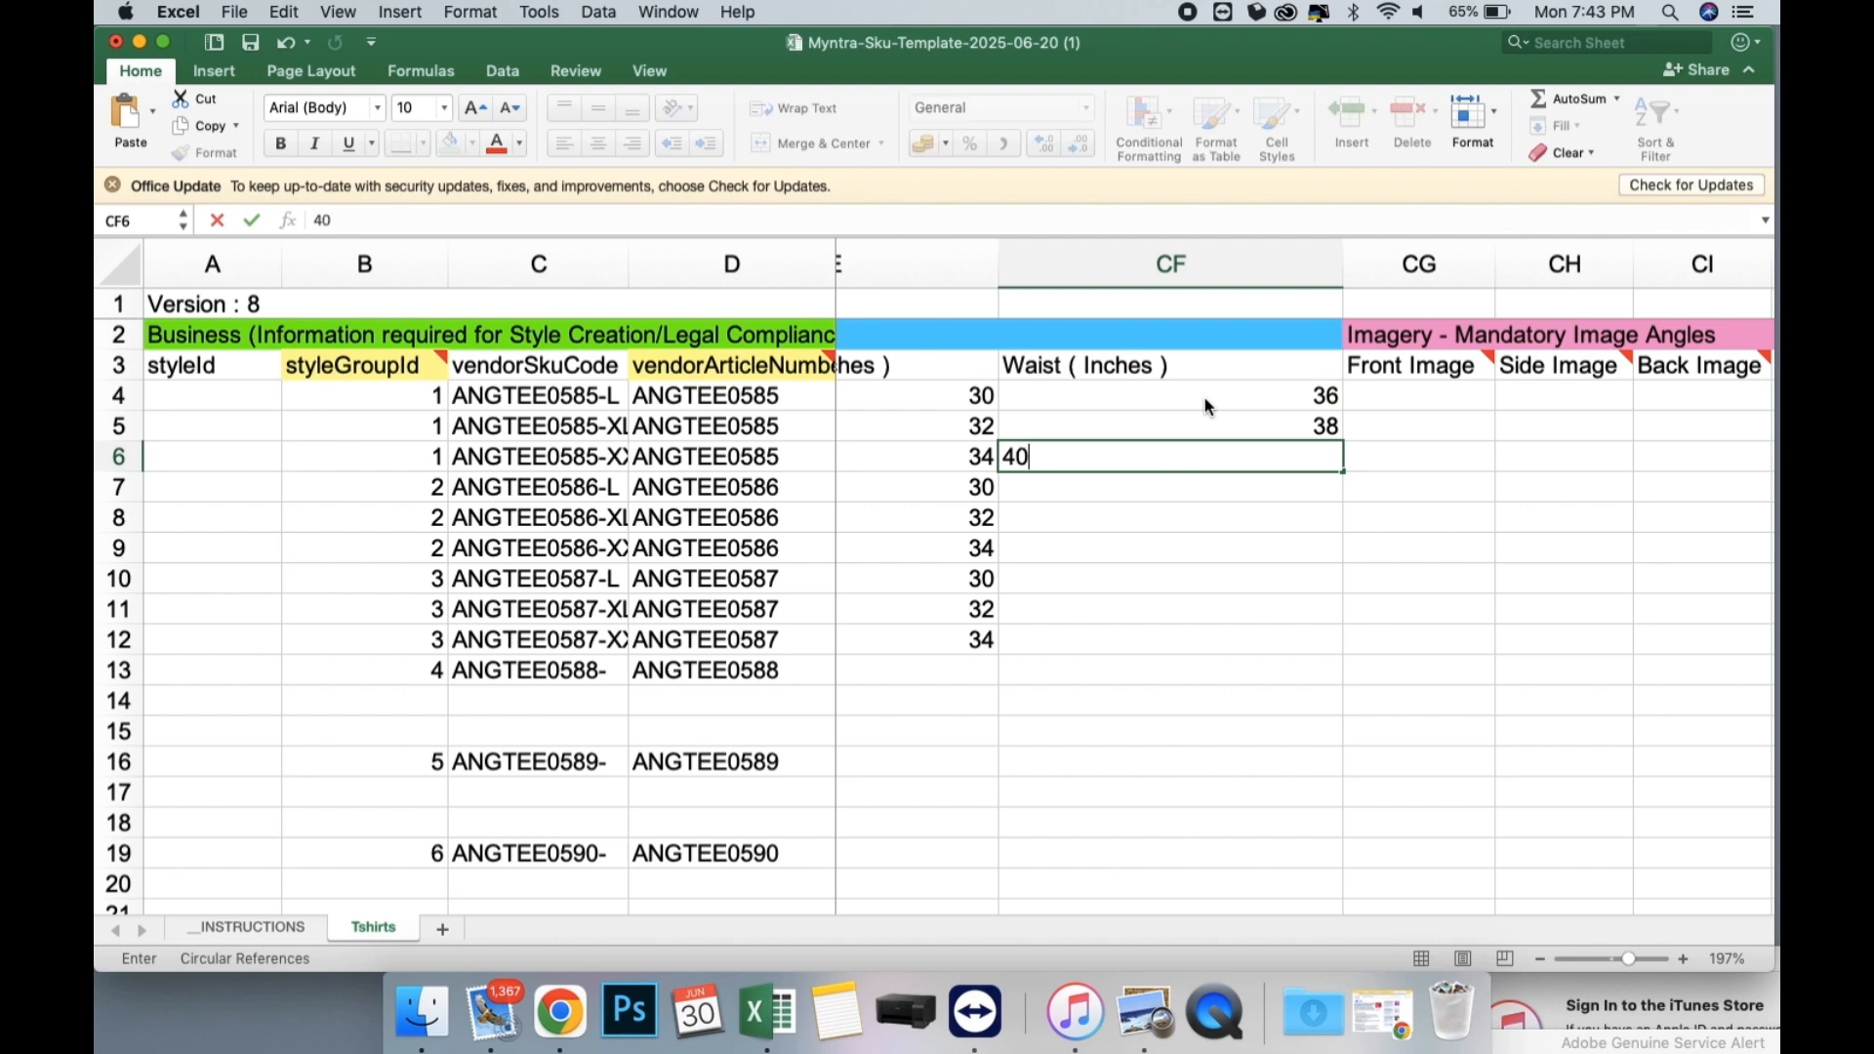
# Copy the Waist values in CF4:CF6 to the ANGTEE0586 rows, CF7:CF9, and the ANGTEE0587 rows, CF10:CF12.
pyautogui.moveTo(1205, 396); pyautogui.dragTo(1205, 446)
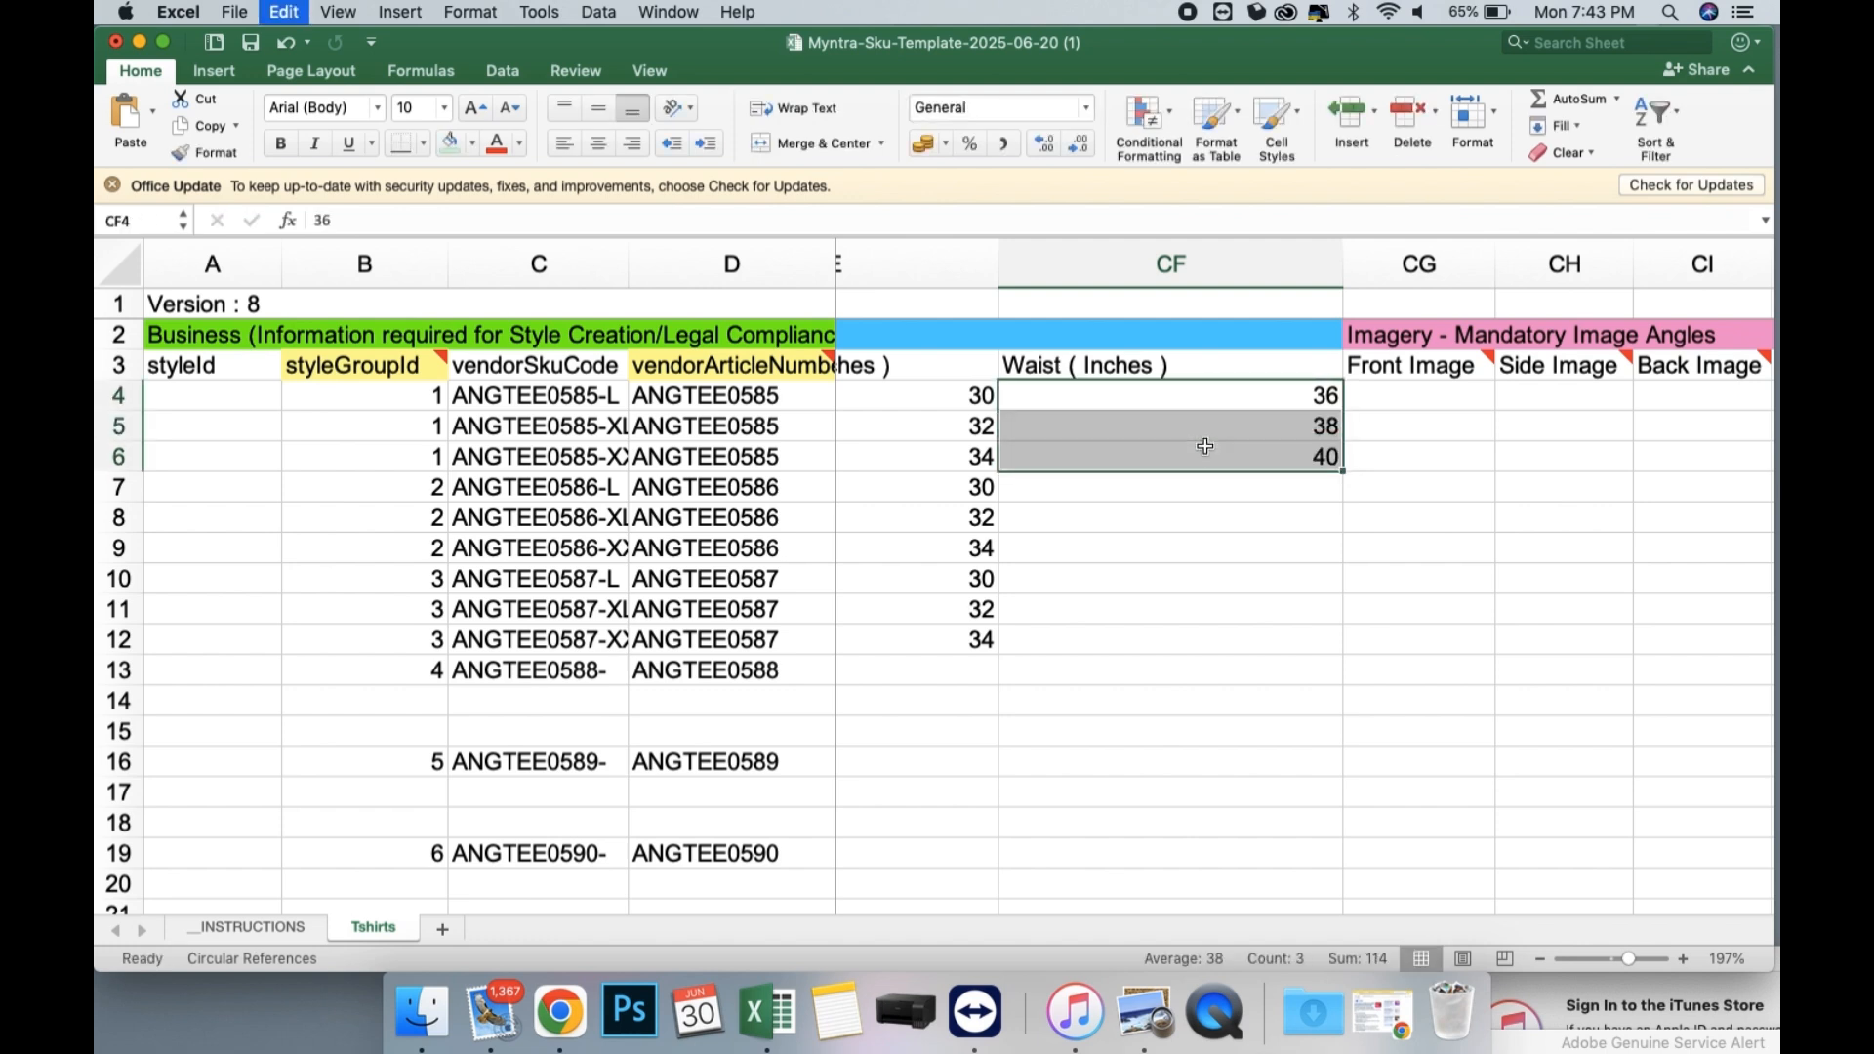
pyautogui.press('super+c')
pyautogui.click(1234, 489)
pyautogui.press('super+v')
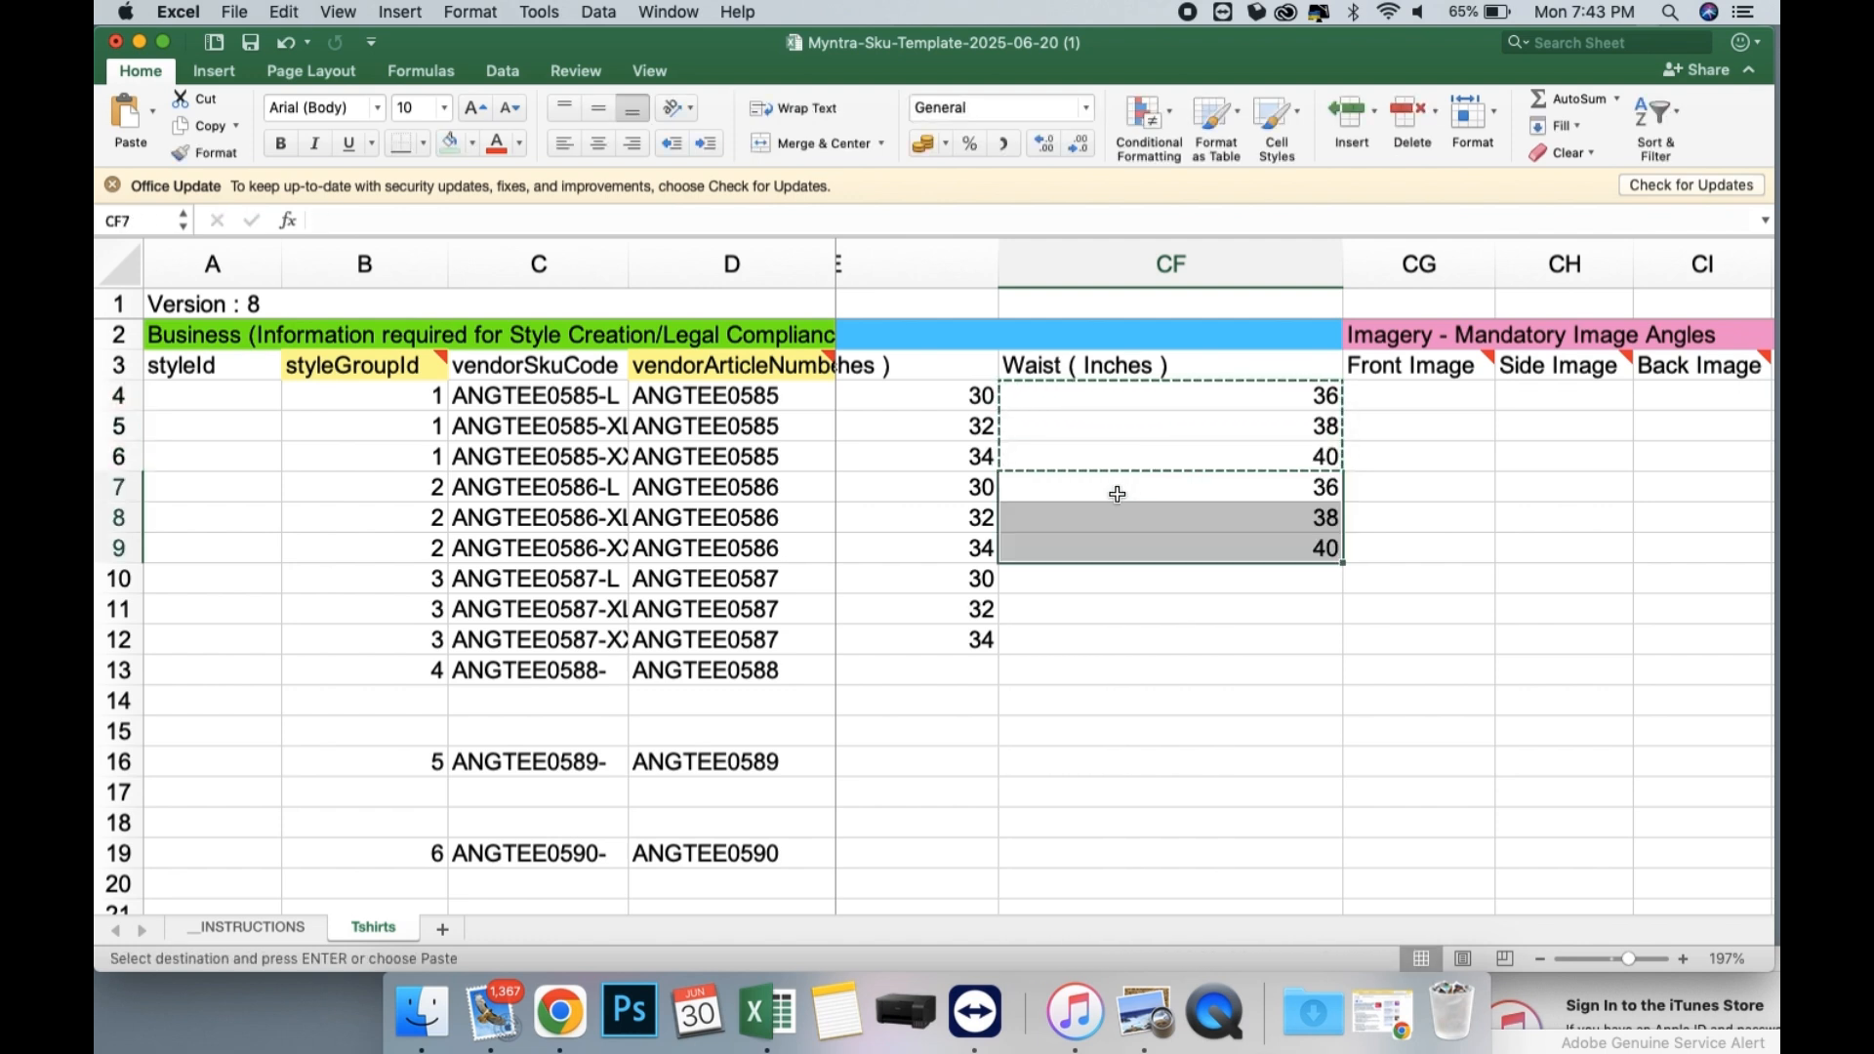
pyautogui.click(1068, 579)
pyautogui.press('super+v')
# Review the image columns CG to CM, and check the filled sizing and attribute columns back to Product Details.
pyautogui.scroll(-5, 1069, 583)
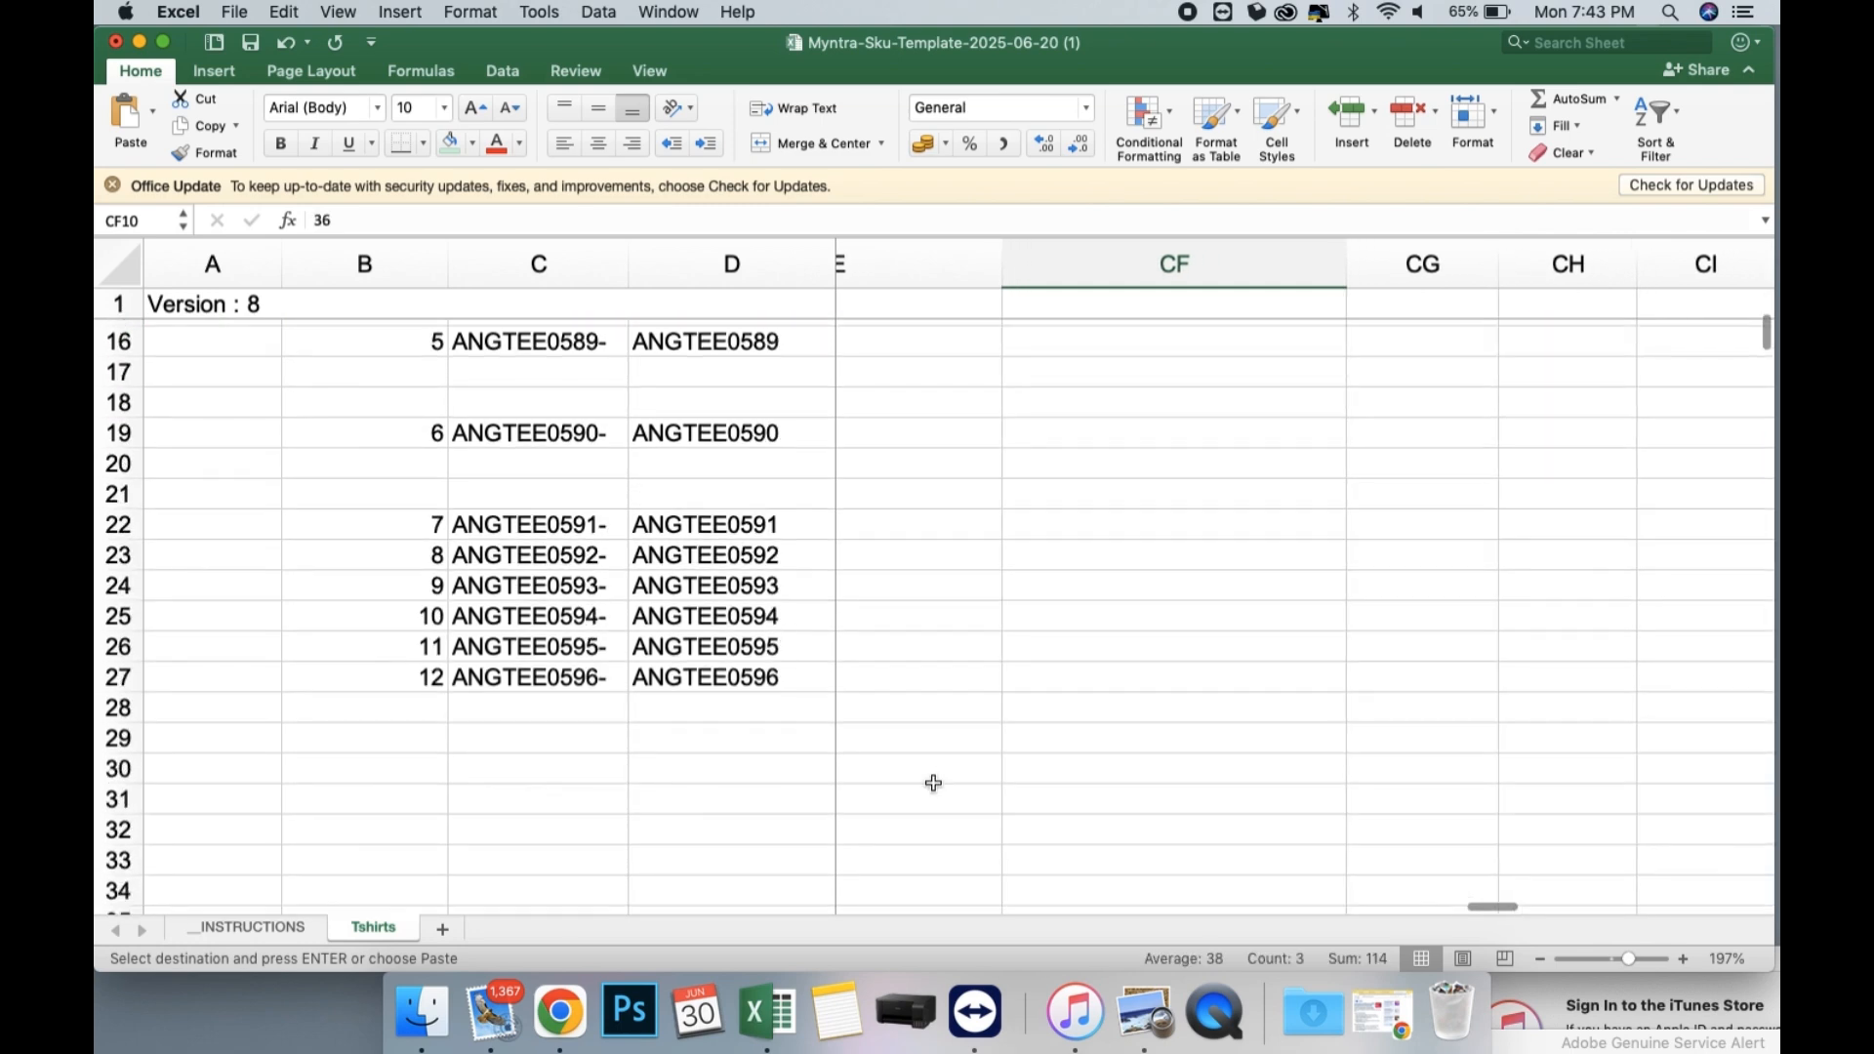
pyautogui.scroll(5, 933, 783)
pyautogui.hscroll(5, 933, 782)
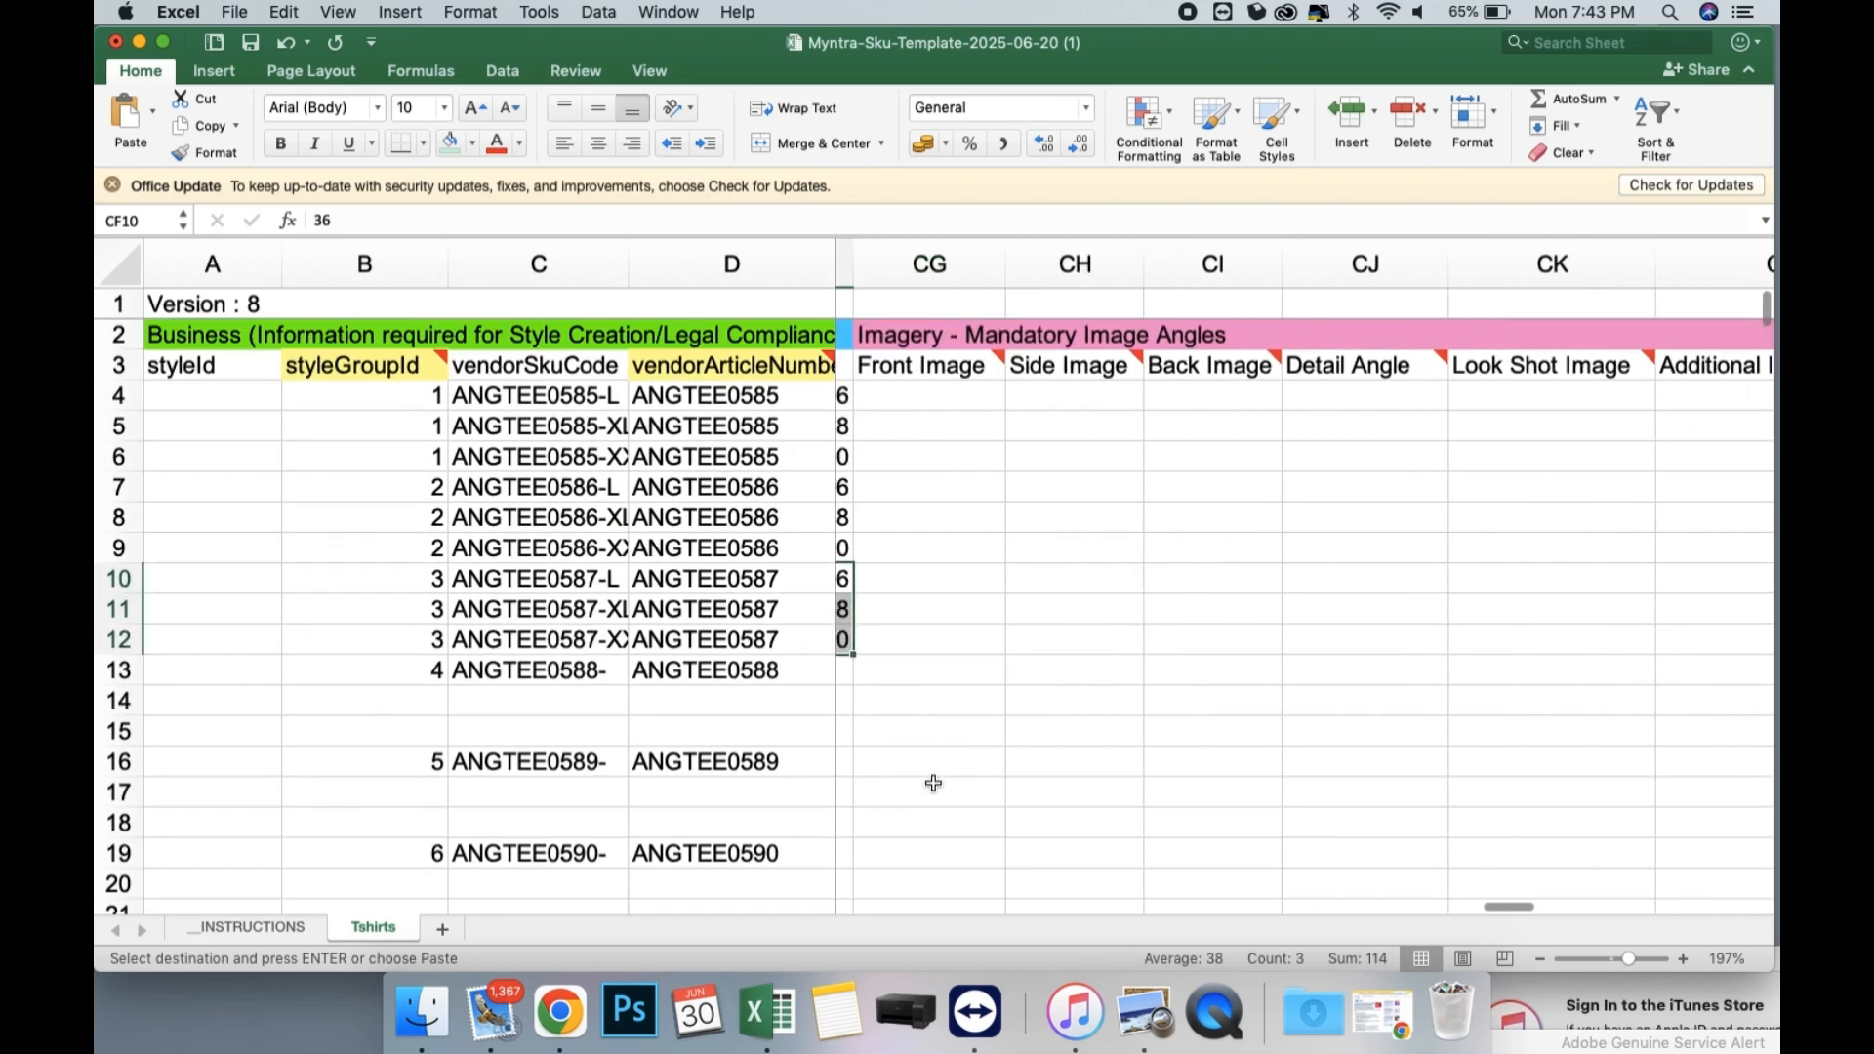
pyautogui.hscroll(-3, 933, 783)
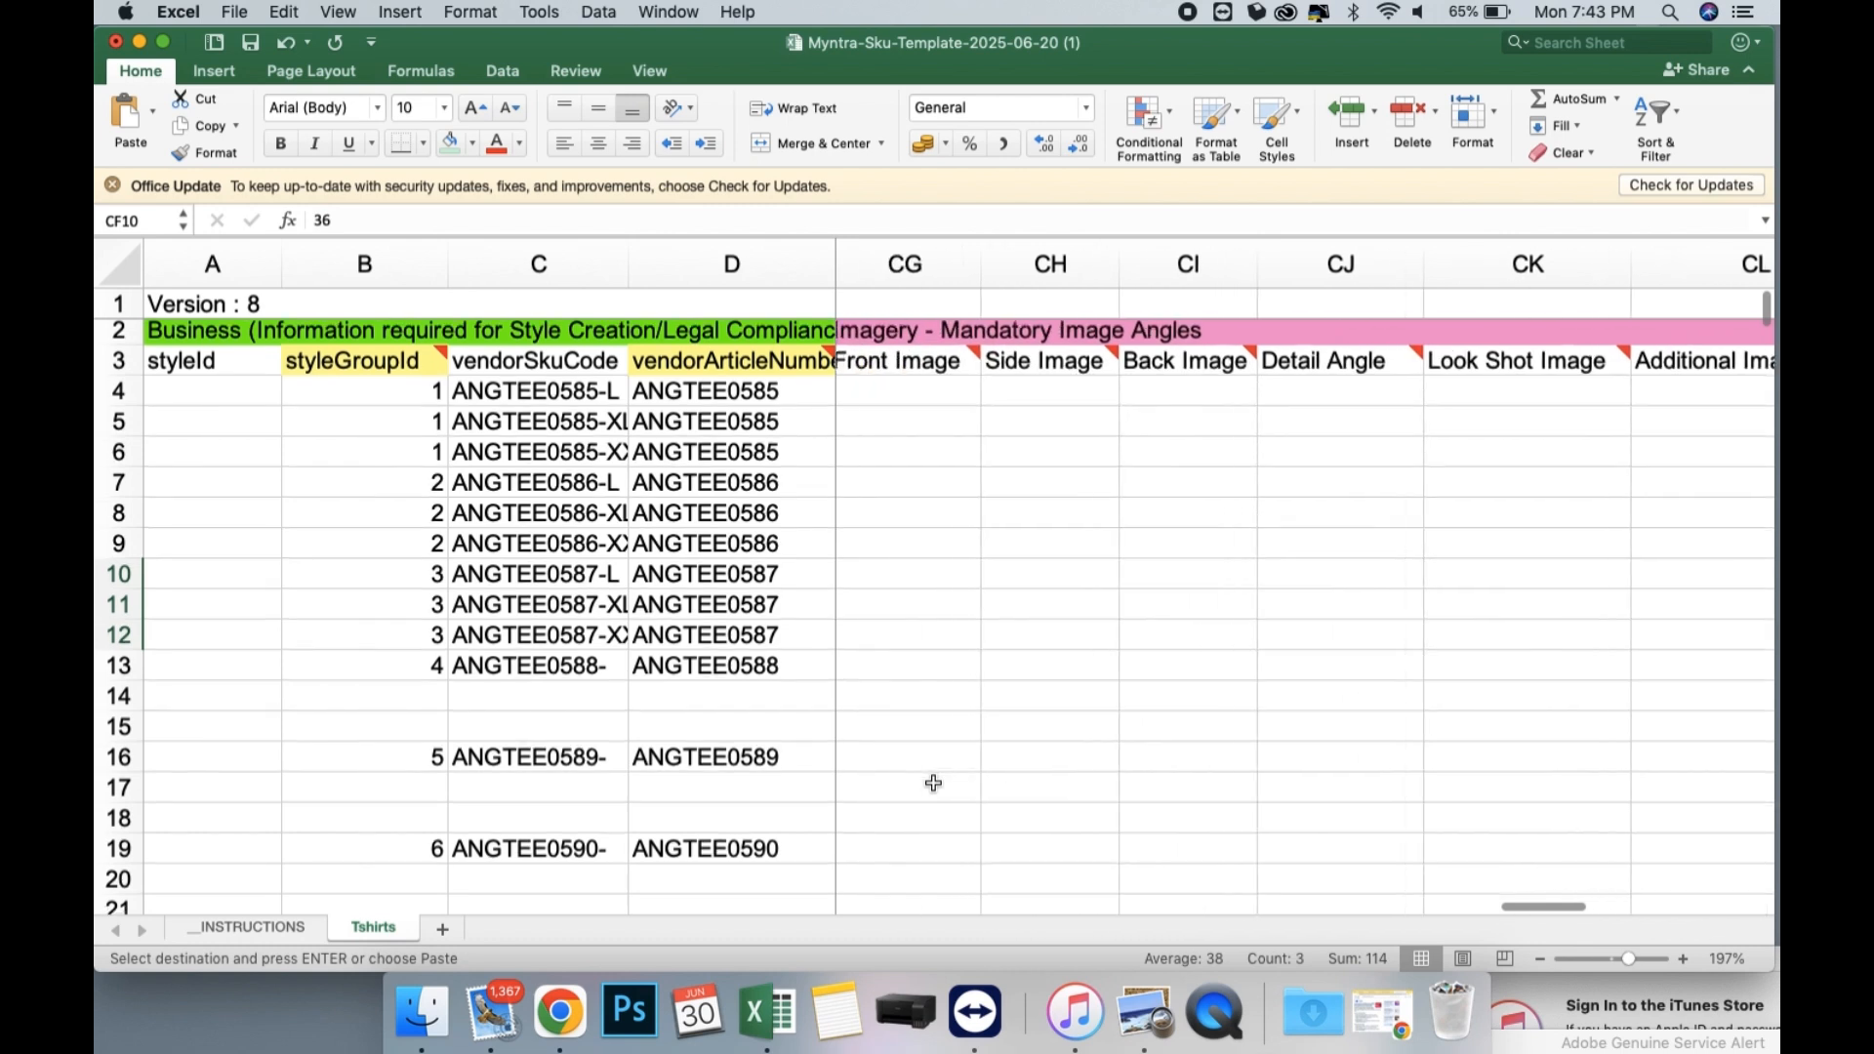
pyautogui.hscroll(5, 1307, 437)
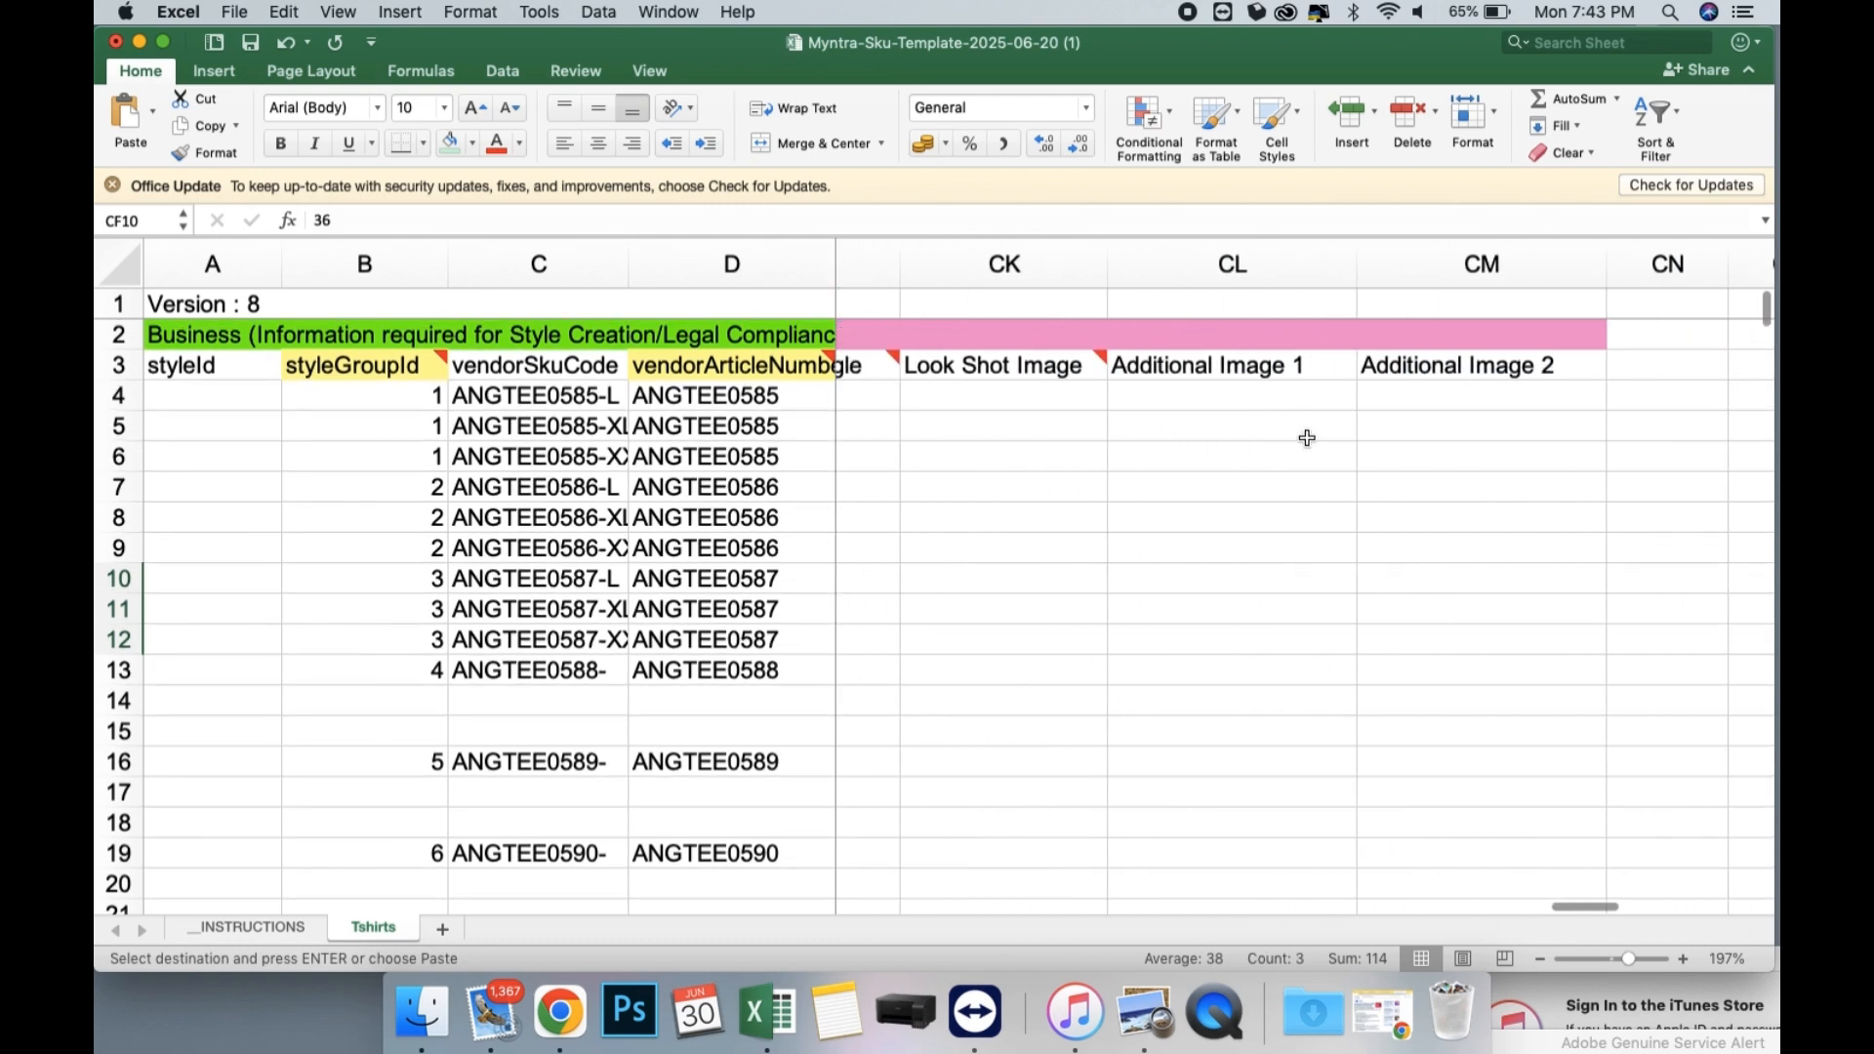
pyautogui.hscroll(-3, 1307, 438)
pyautogui.hscroll(-1, 1307, 437)
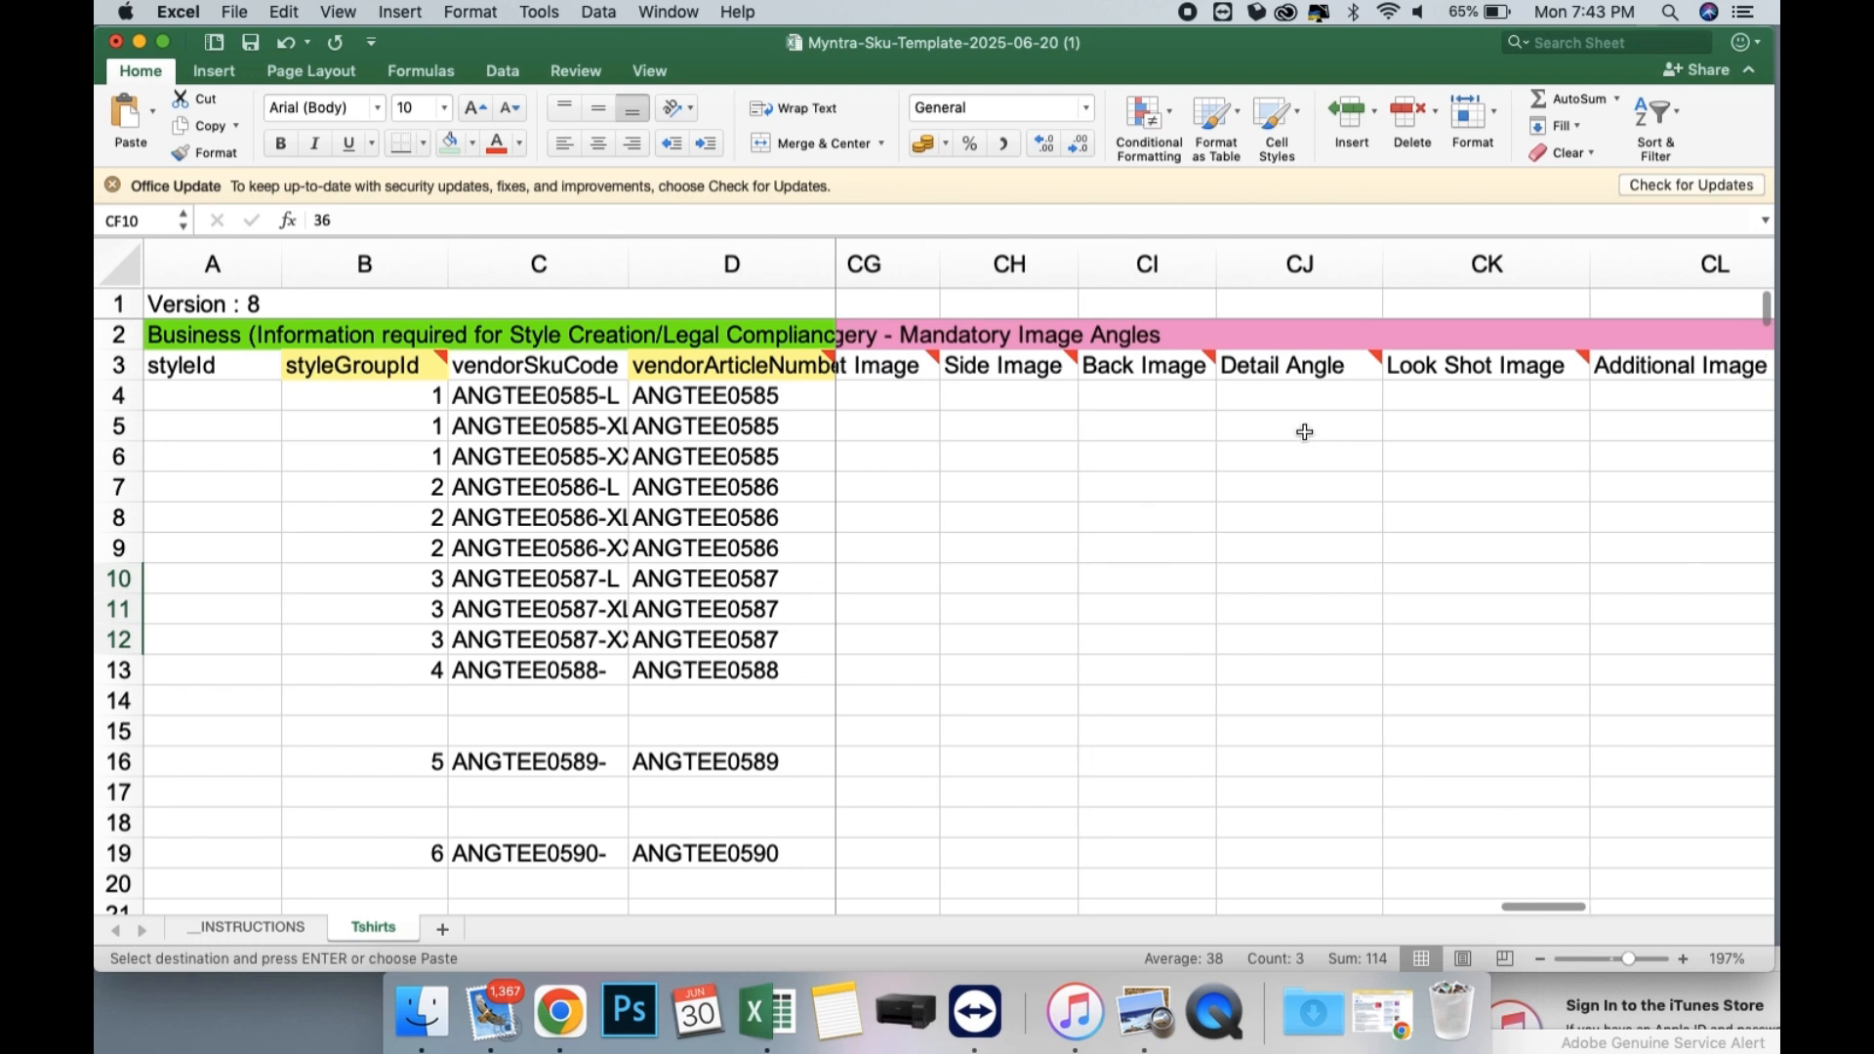
pyautogui.hscroll(-2, 1286, 583)
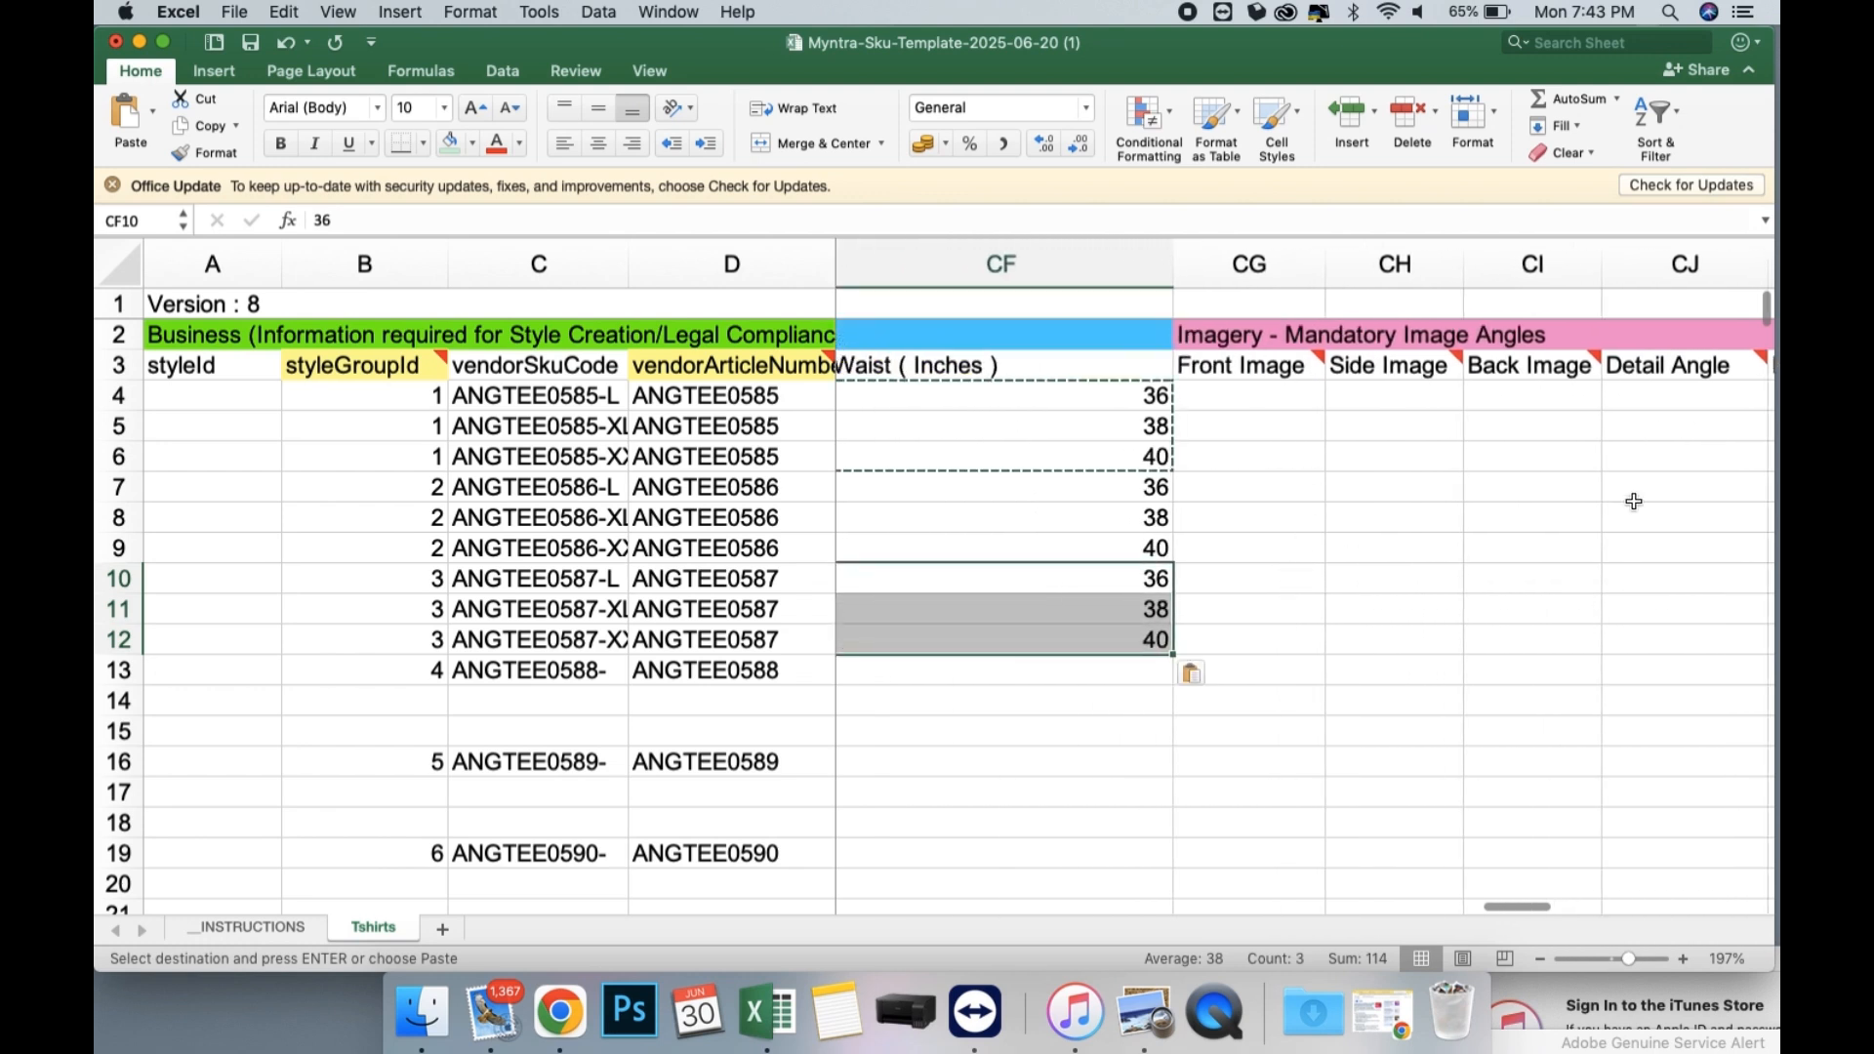
pyautogui.hscroll(-3, 1529, 558)
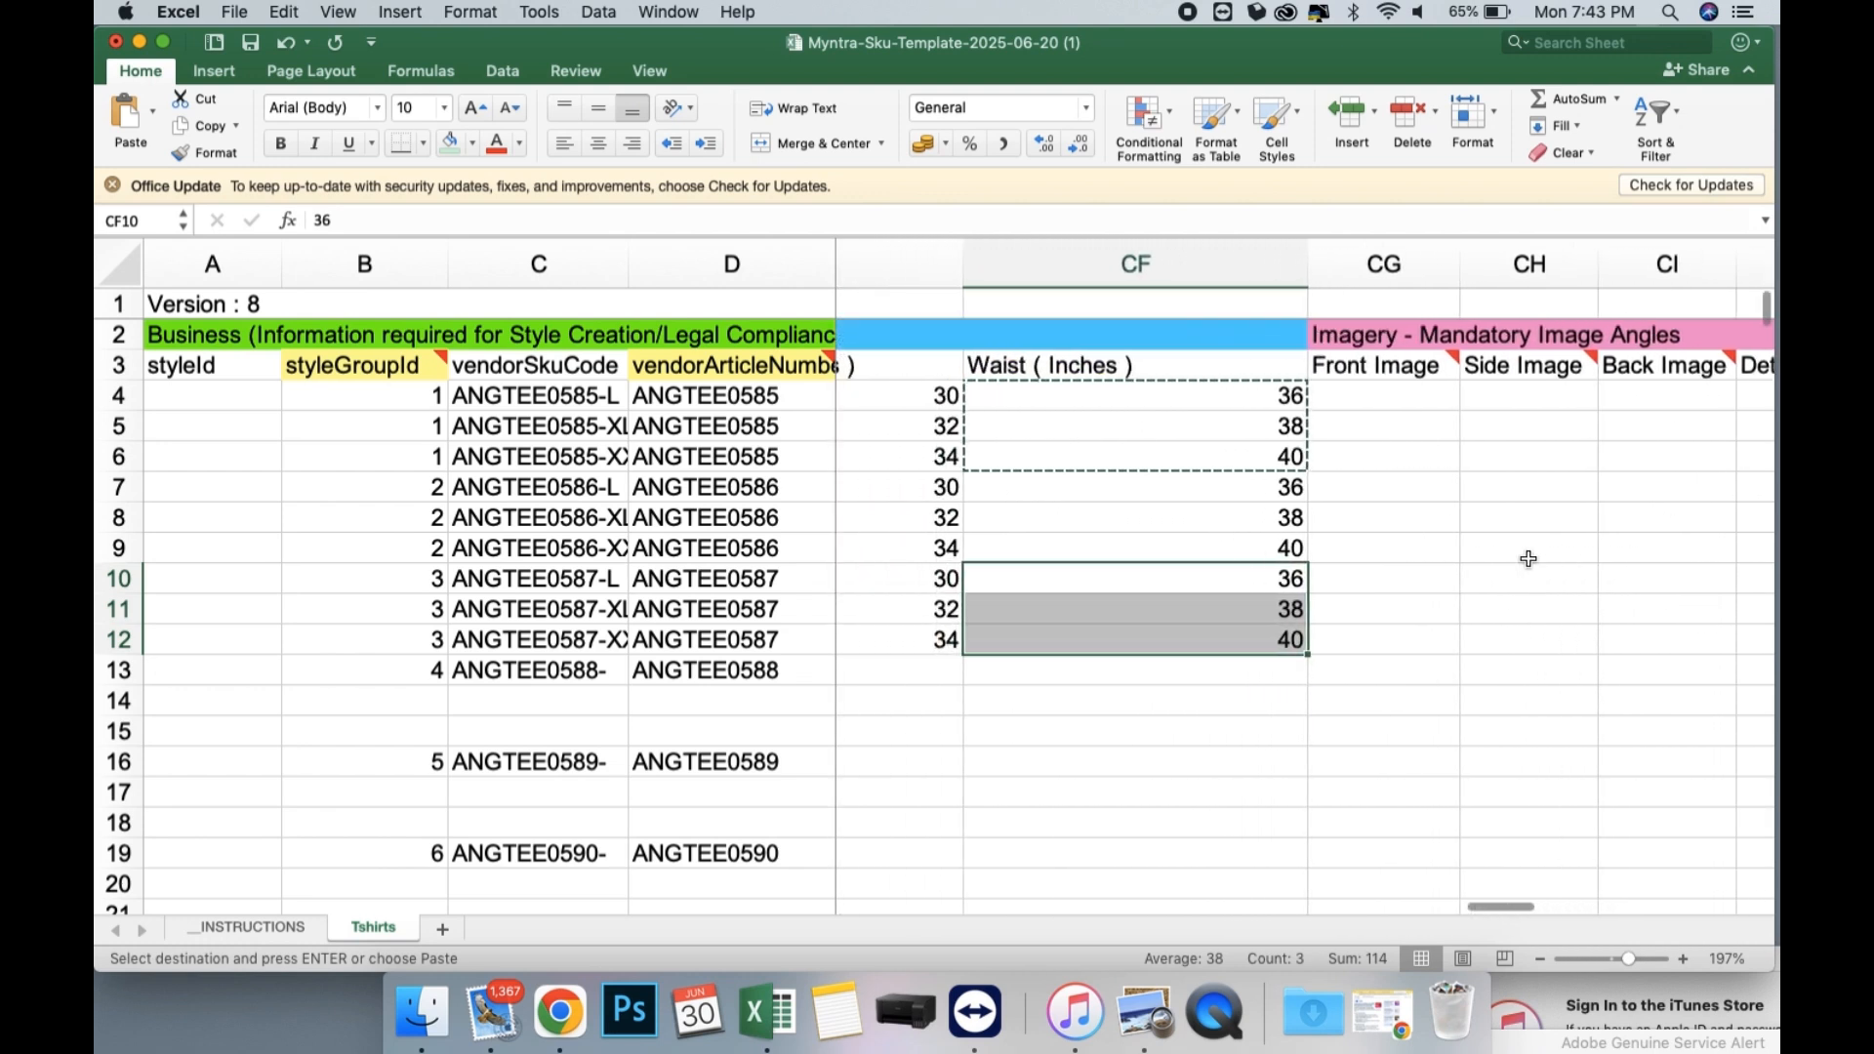
pyautogui.hscroll(-8, 1528, 558)
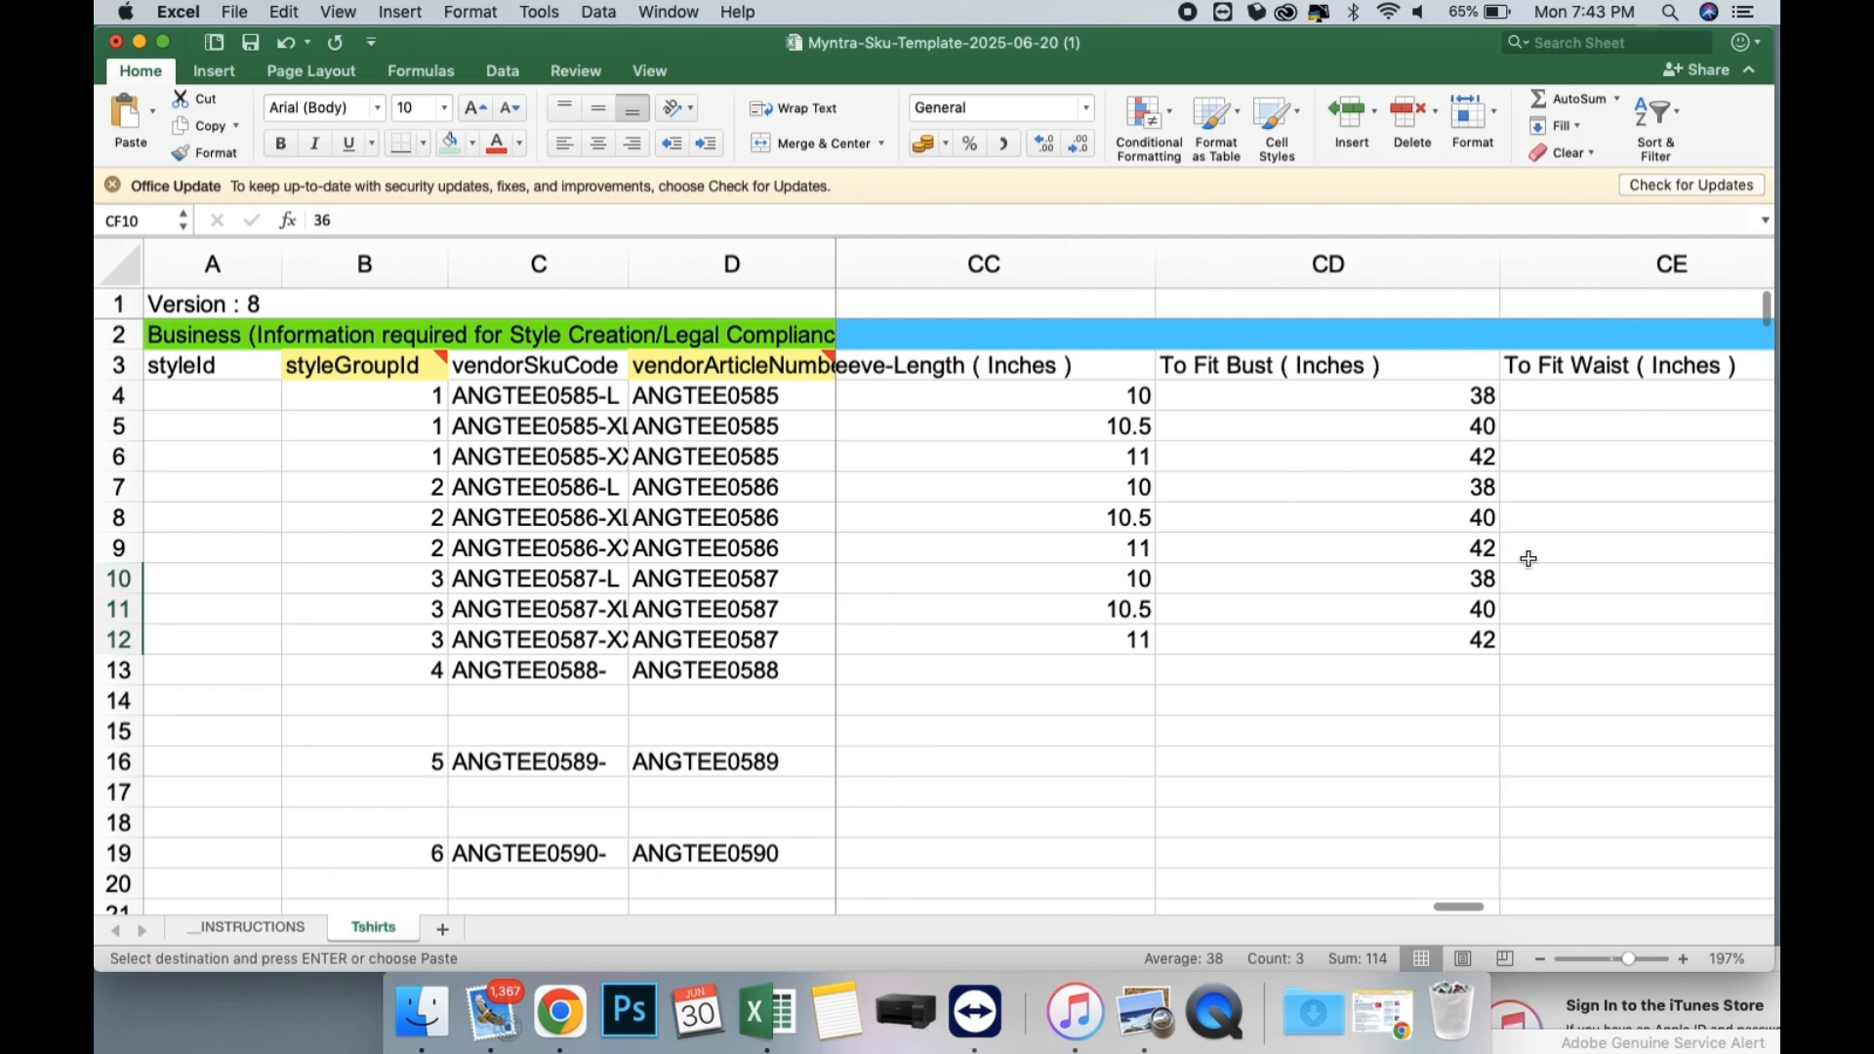
pyautogui.hscroll(-10, 1529, 558)
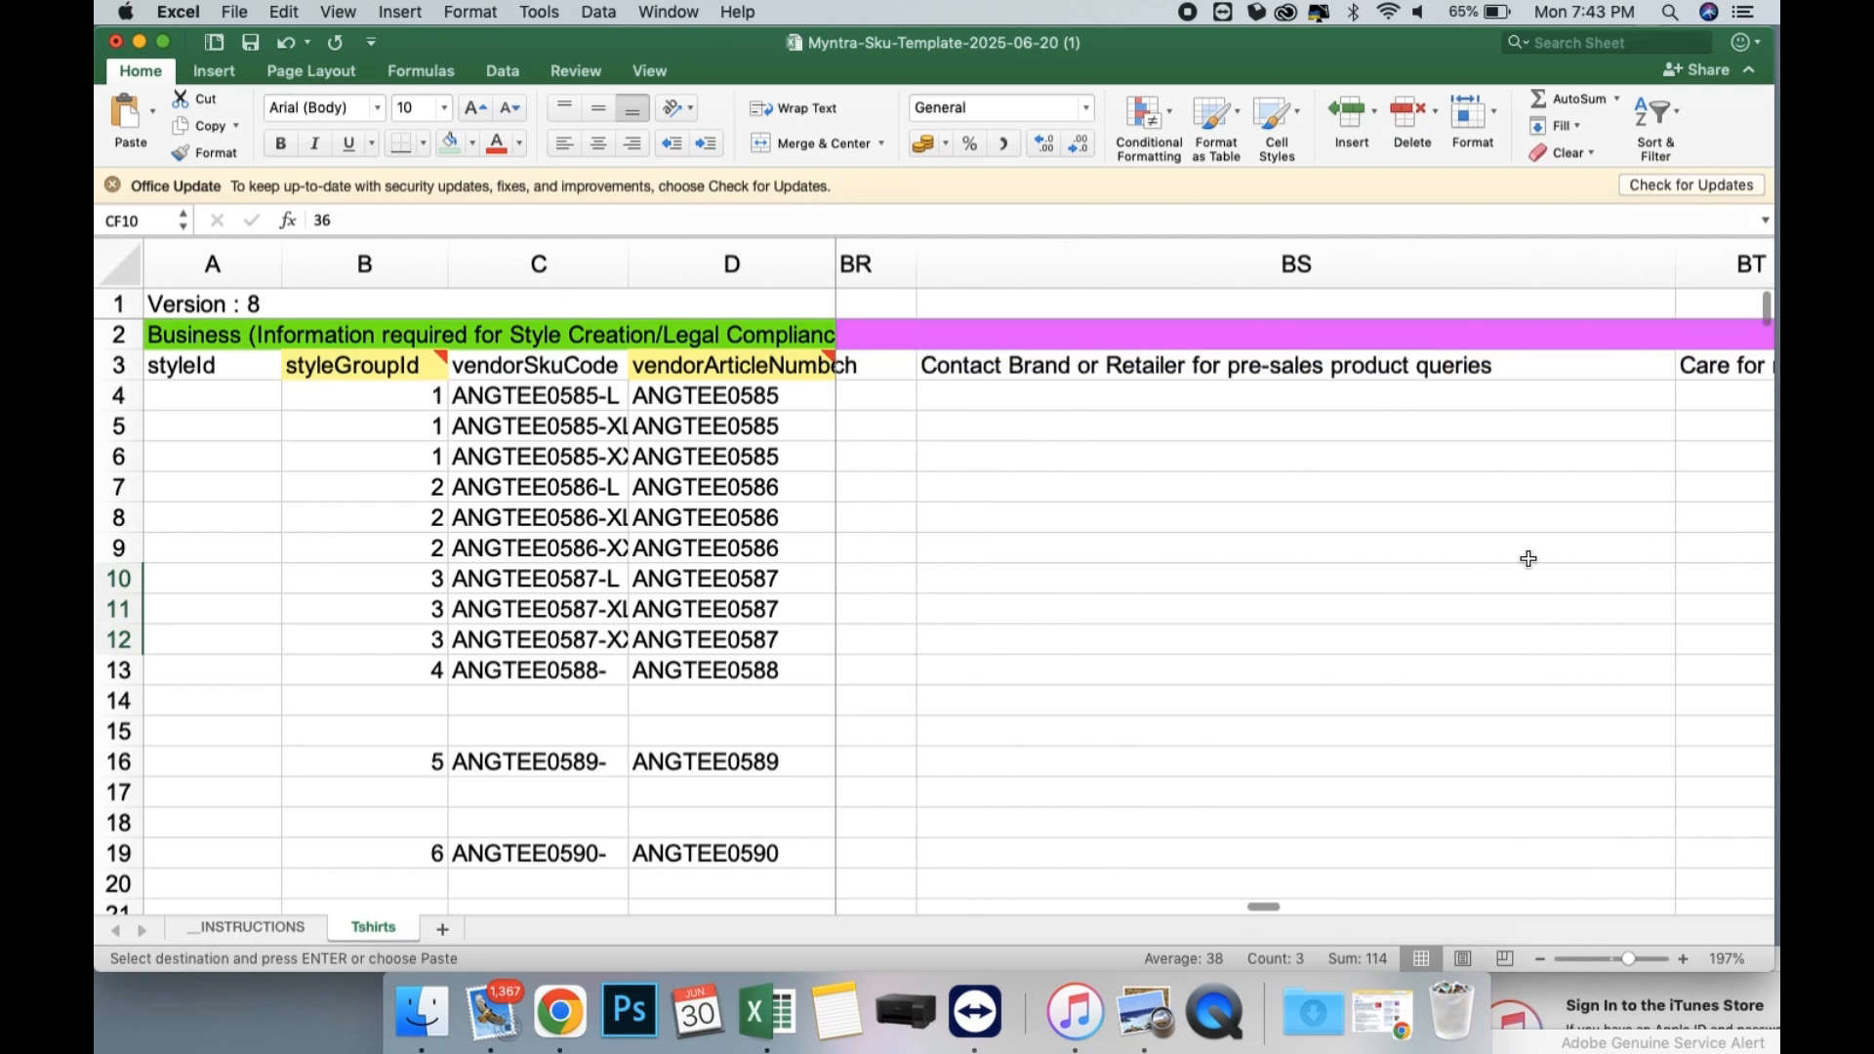
pyautogui.hscroll(-10, 1256, 557)
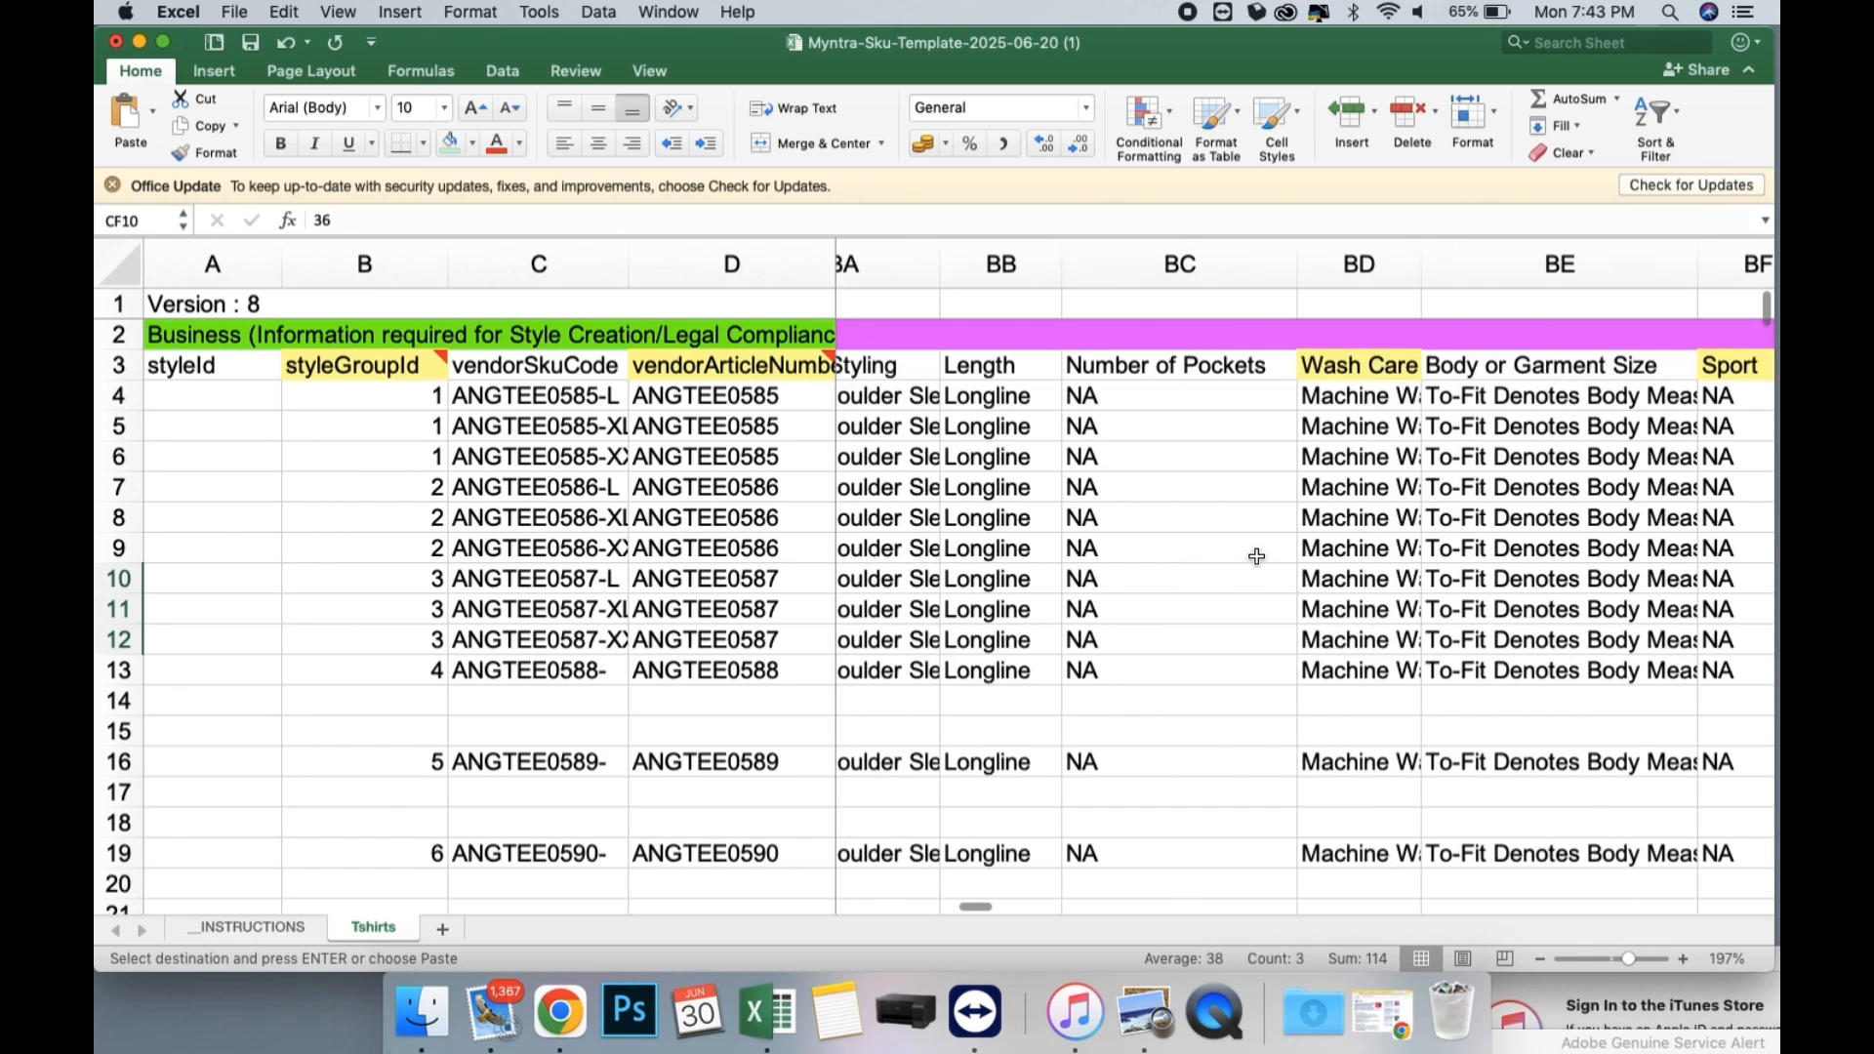
pyautogui.hscroll(-10, 1256, 556)
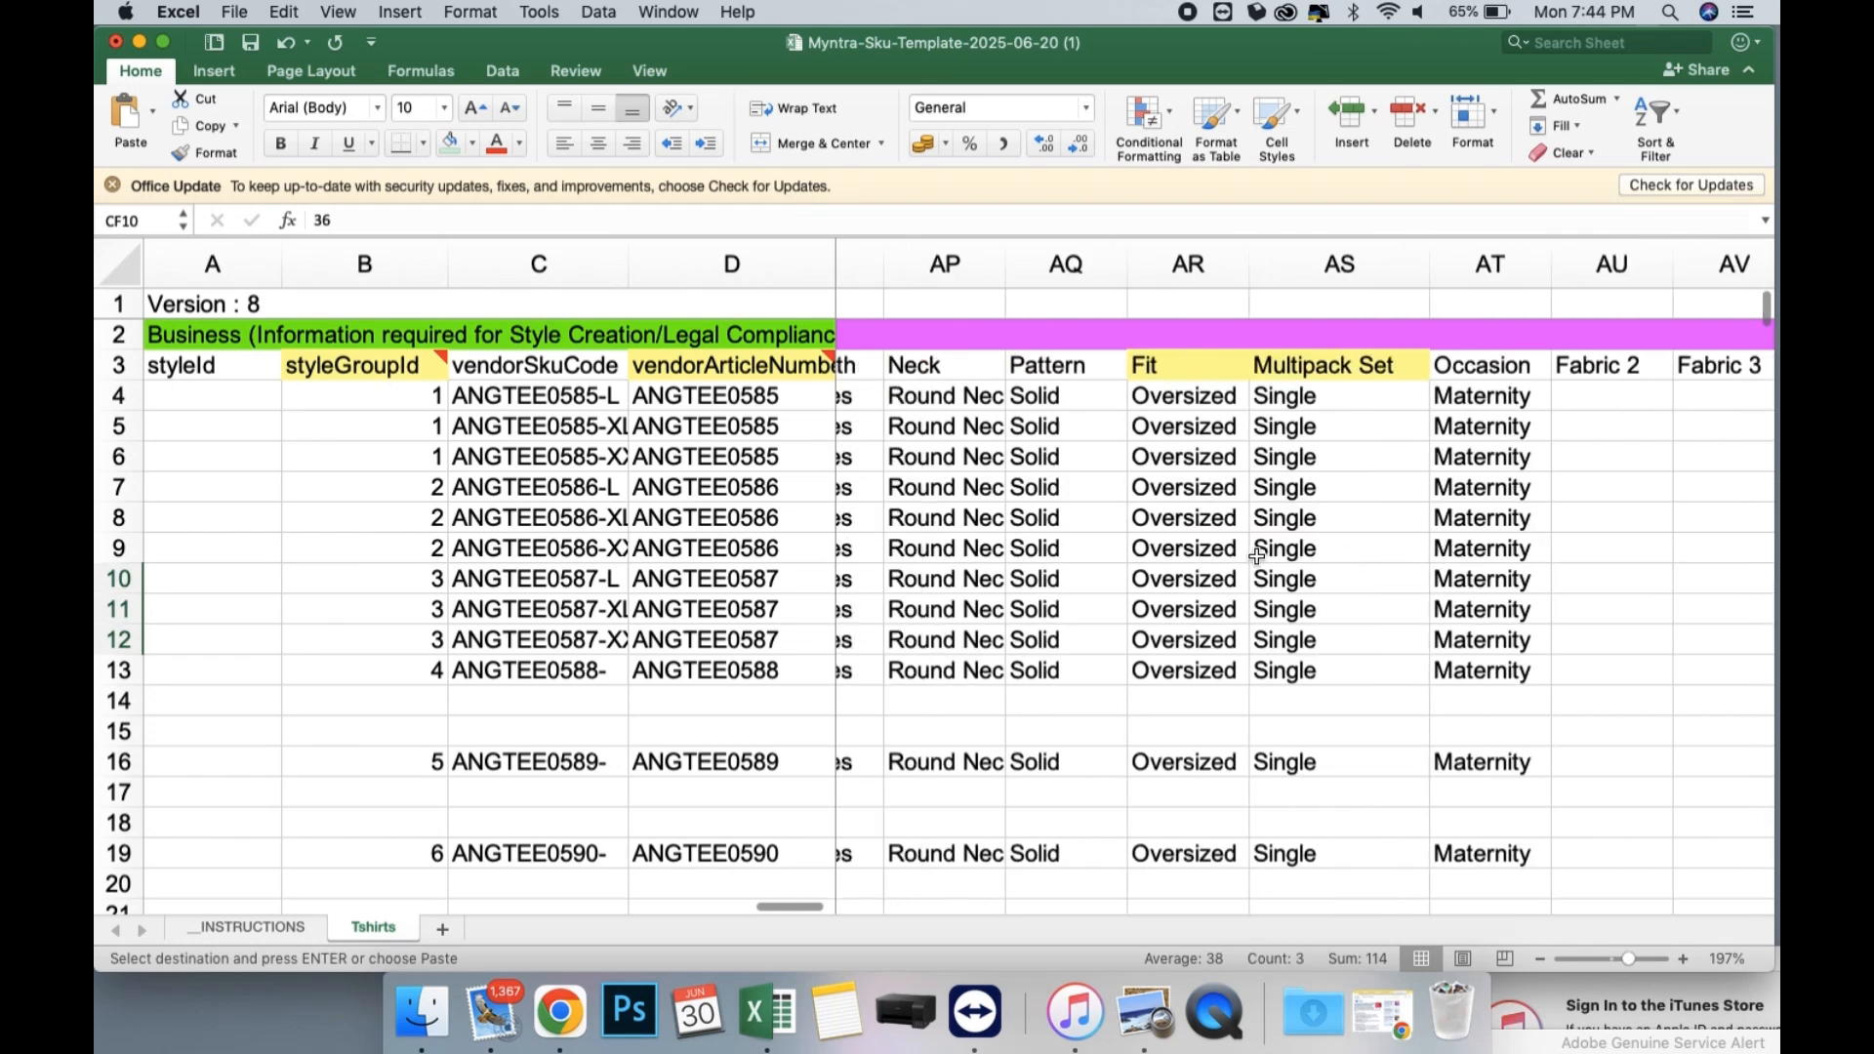
pyautogui.hscroll(-6, 1040, 562)
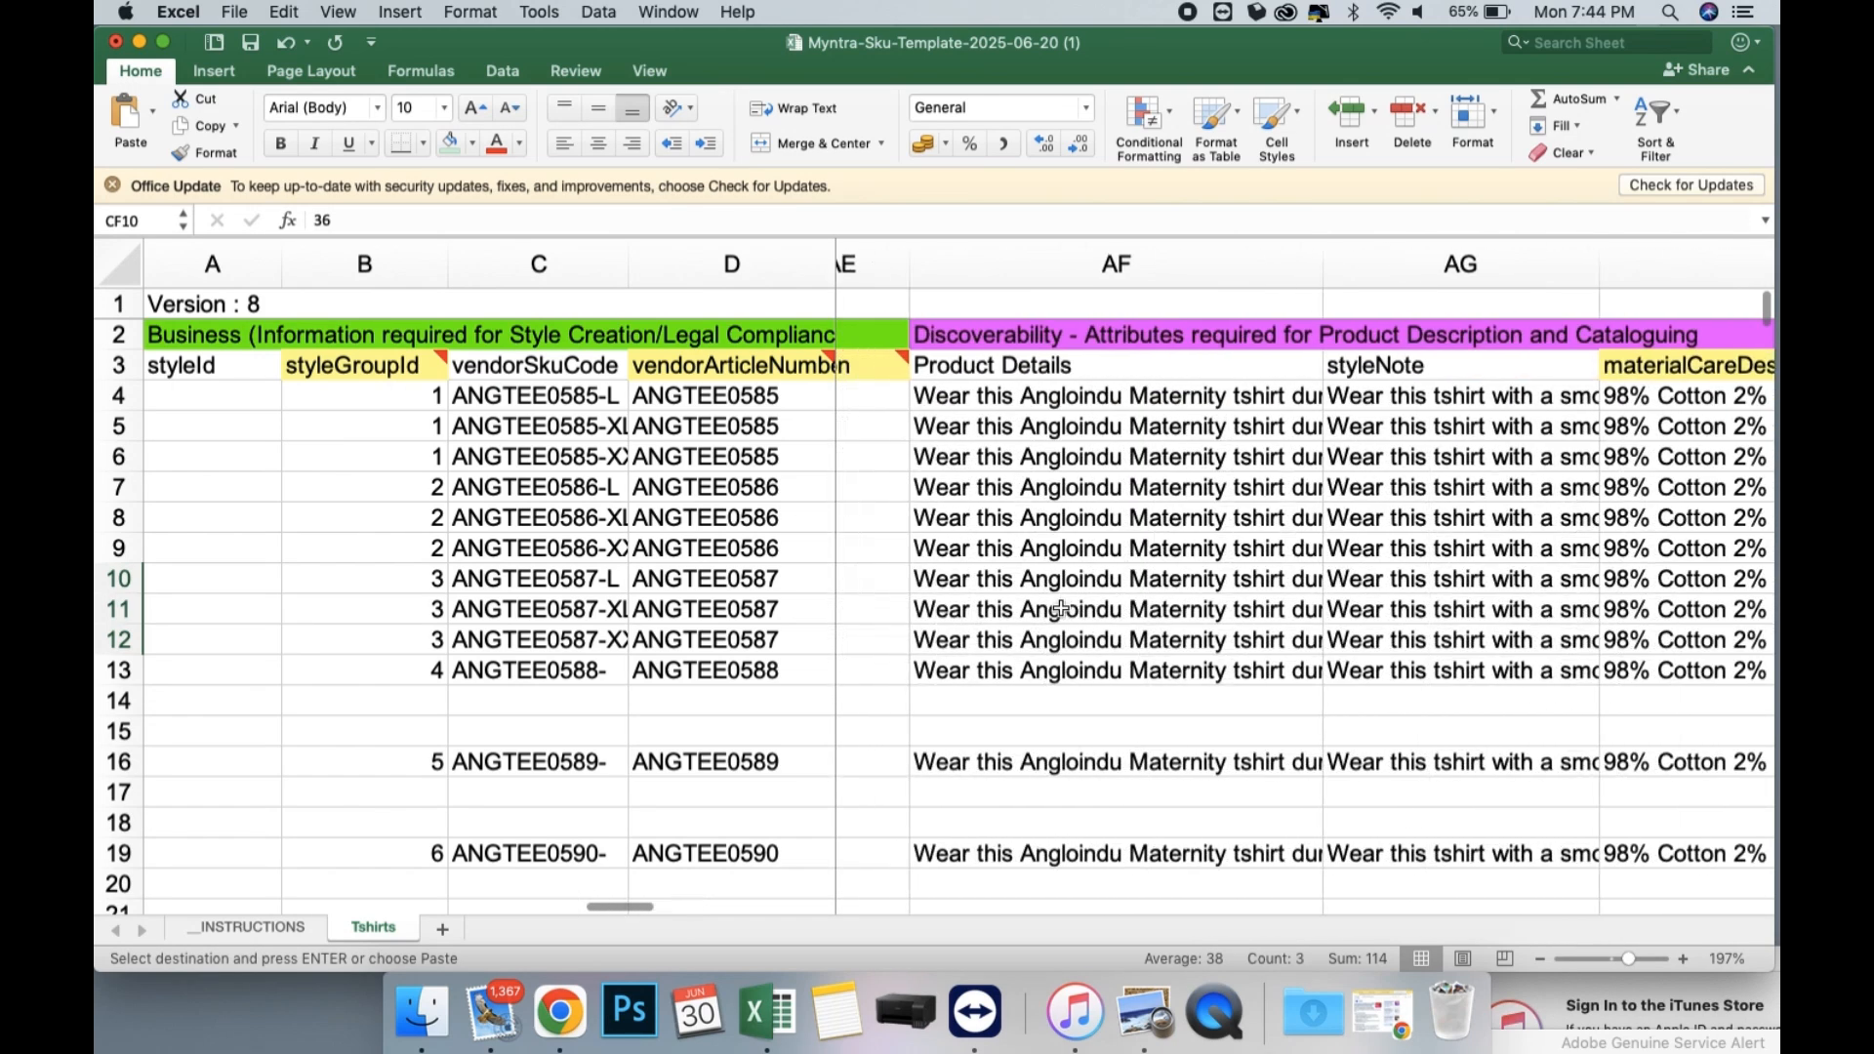
# Clear the pending copy selection and save the SKU template workbook under its existing name.
pyautogui.press('Escape')
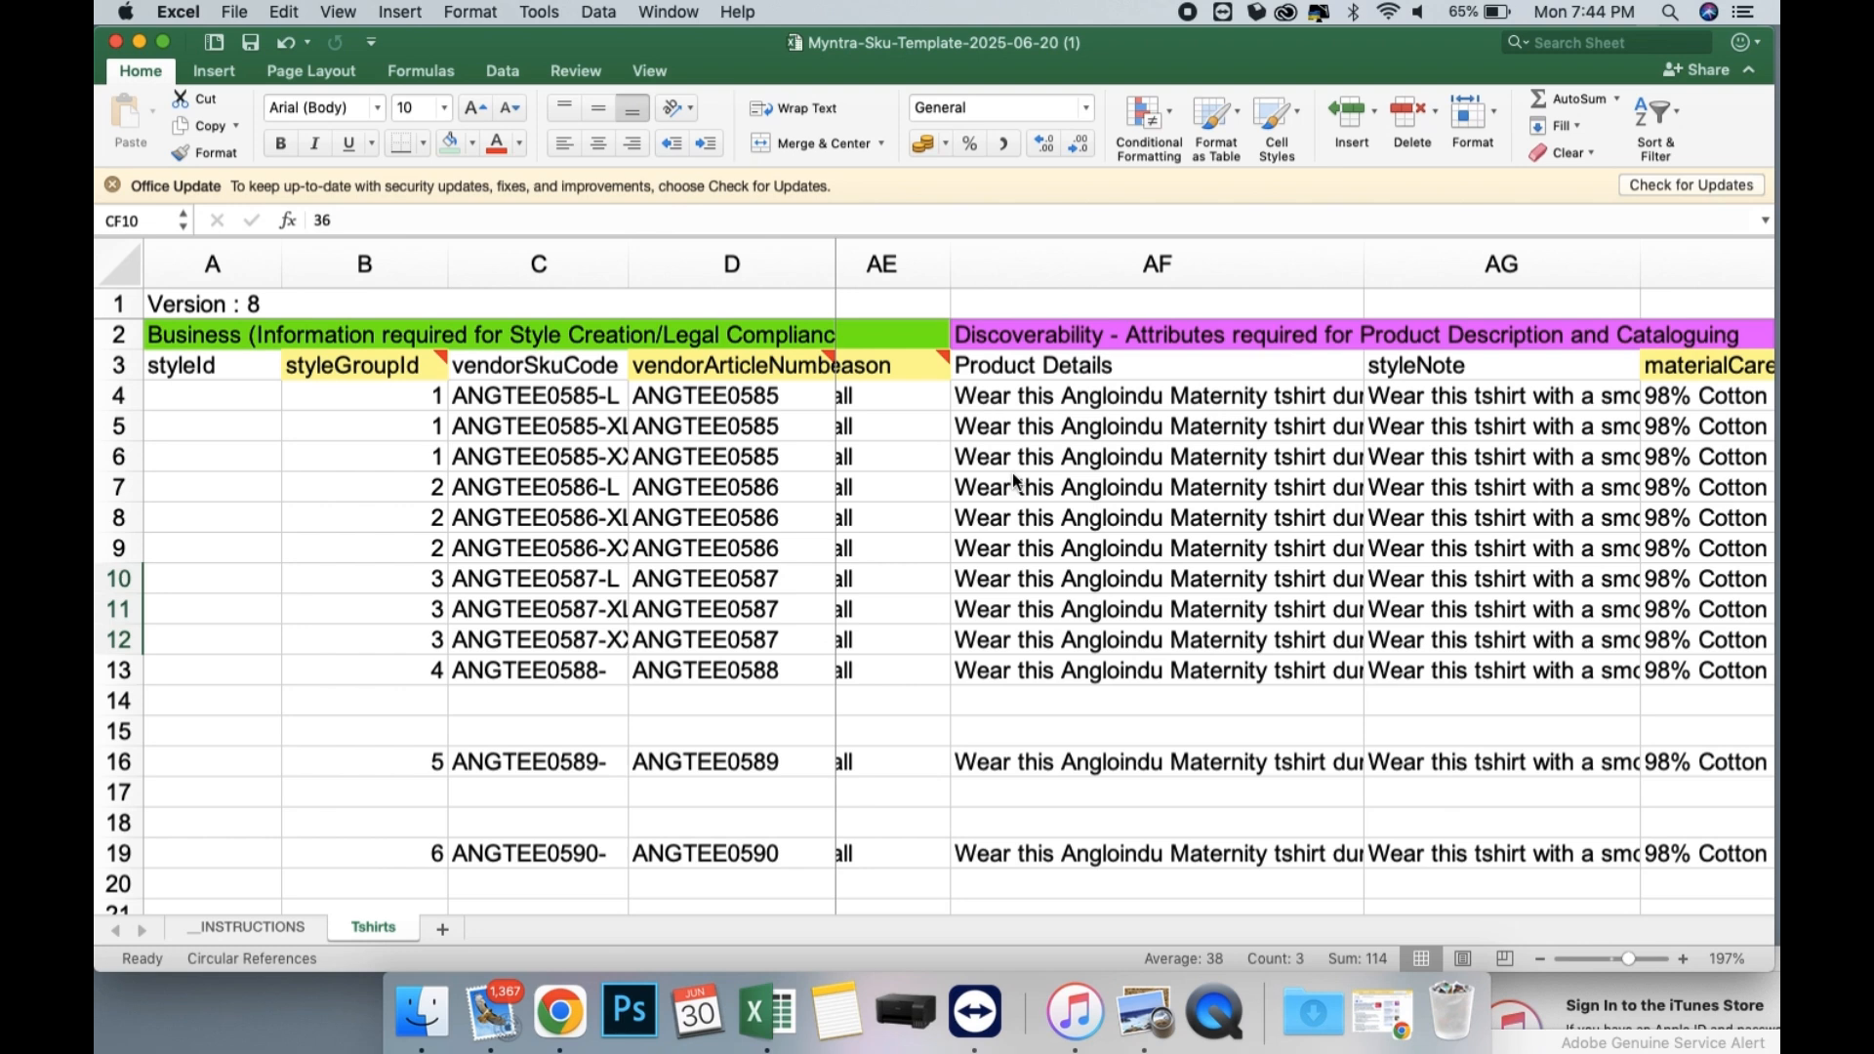
pyautogui.hscroll(-8, 857, 413)
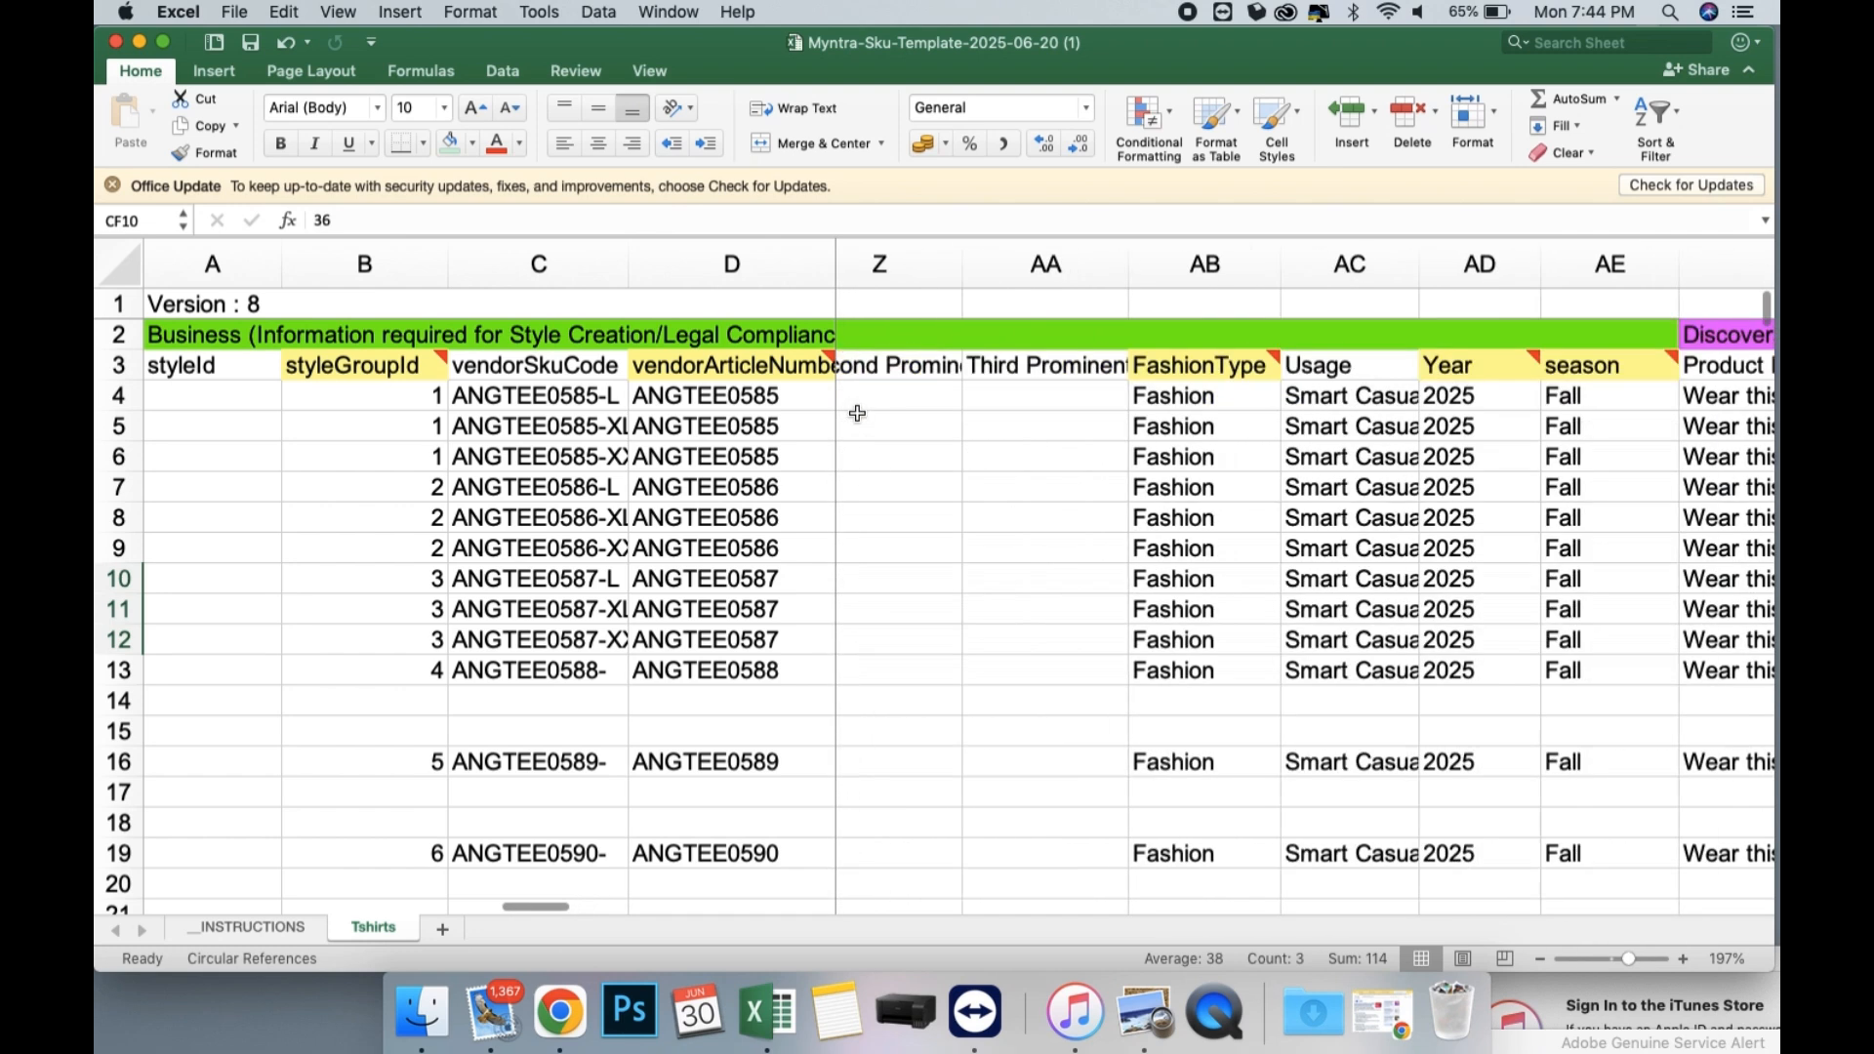
pyautogui.click(243, 13)
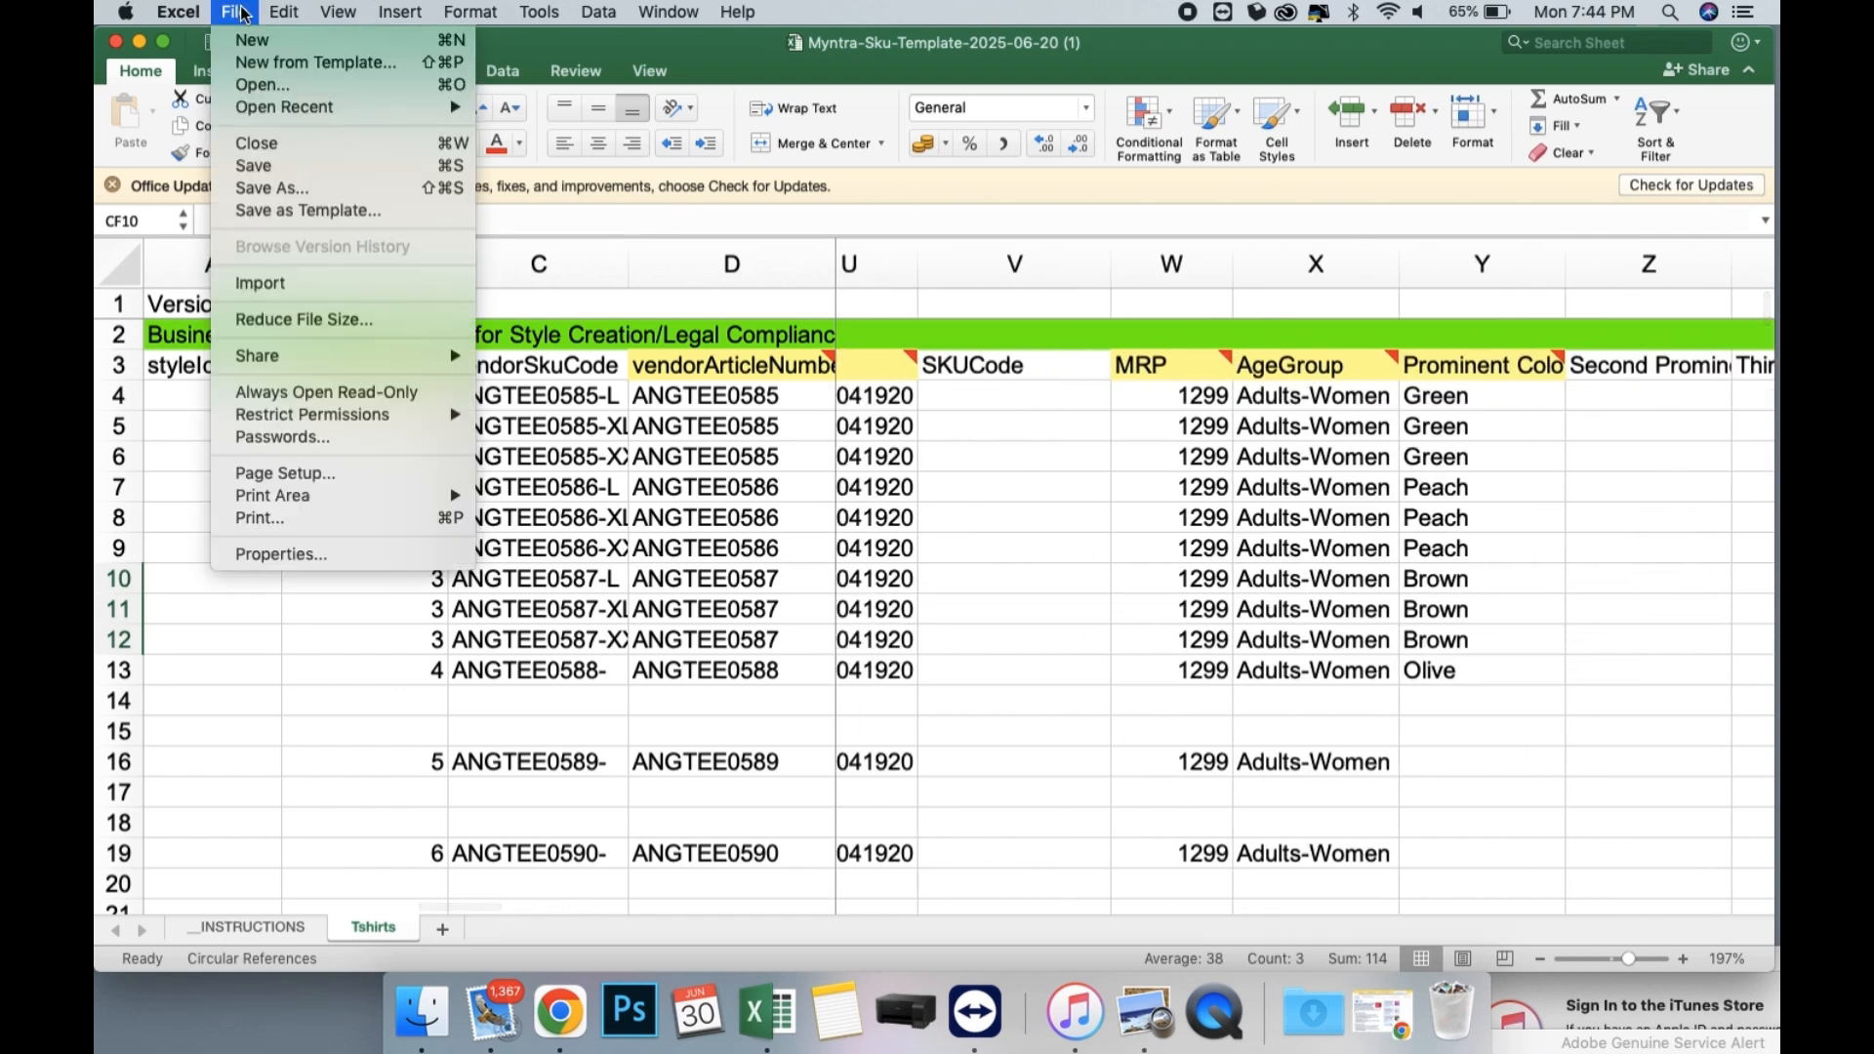
pyautogui.click(303, 162)
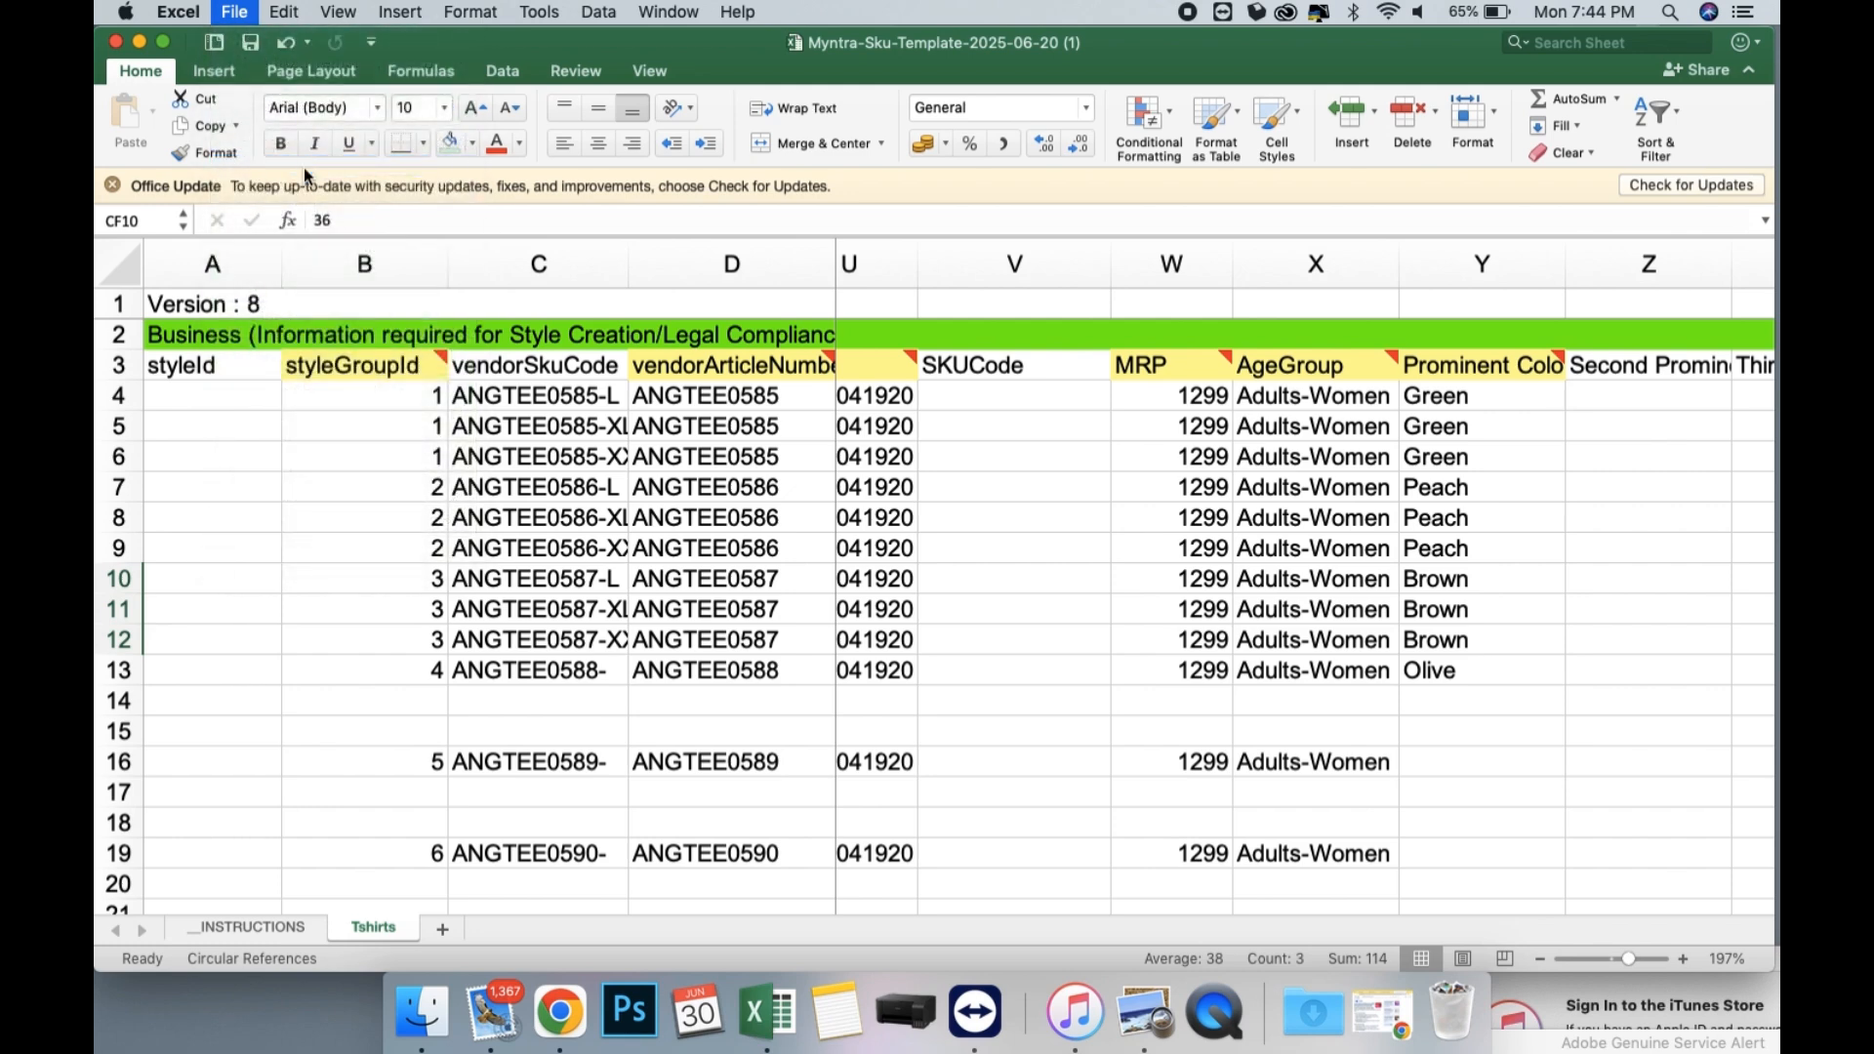